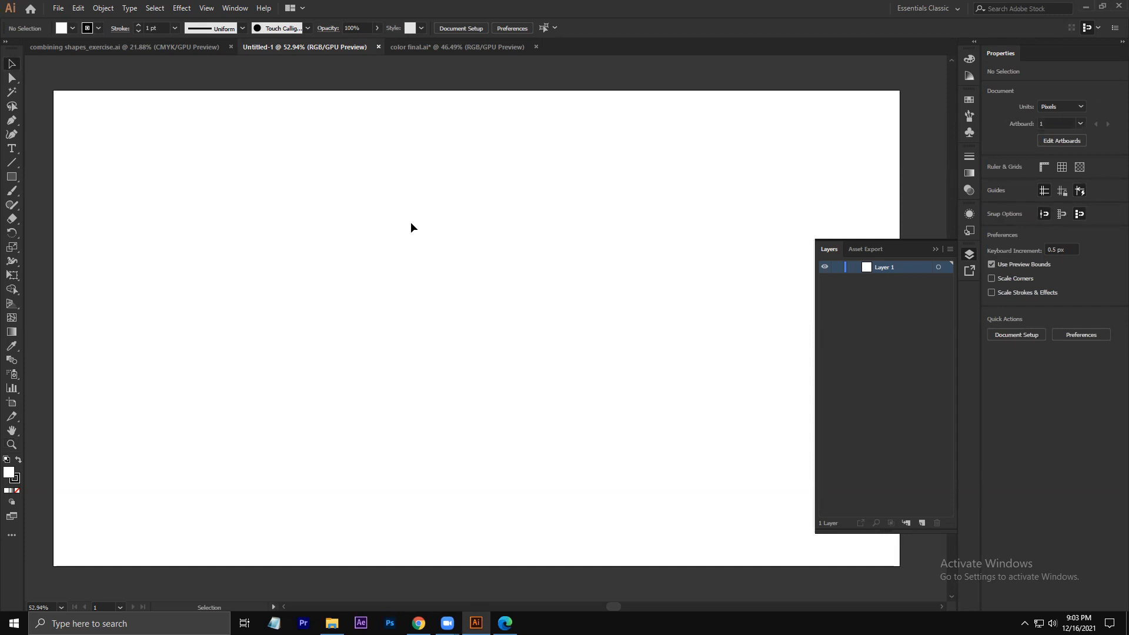
pyautogui.click(8, 177)
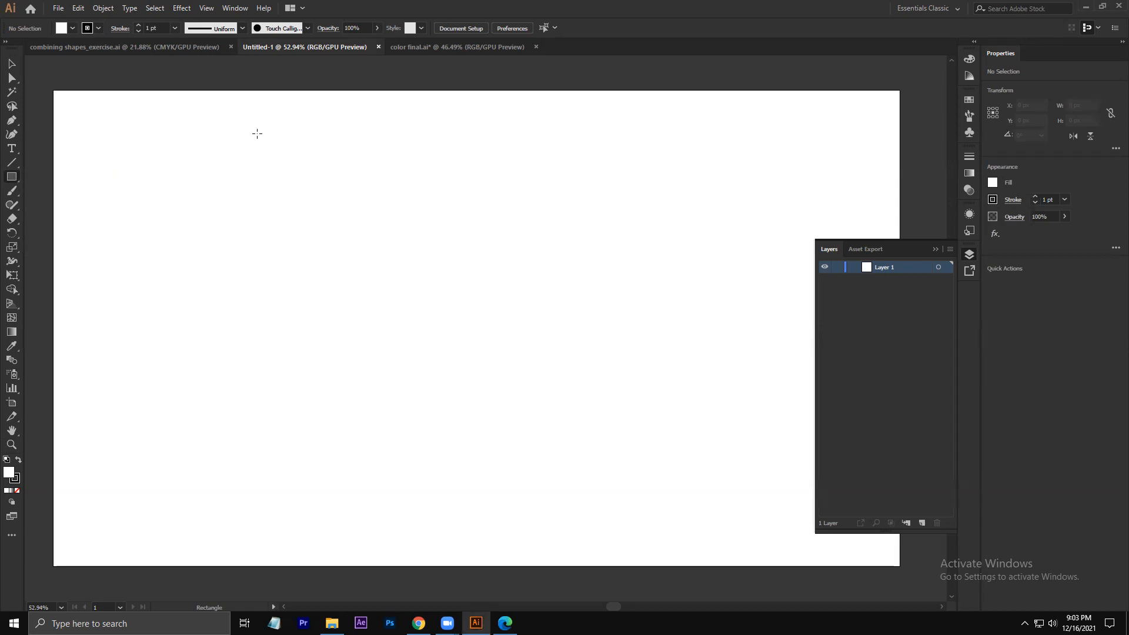
pyautogui.moveTo(257, 133); pyautogui.dragTo(305, 177)
pyautogui.hotkey('ctrl', 'shift', 'a')
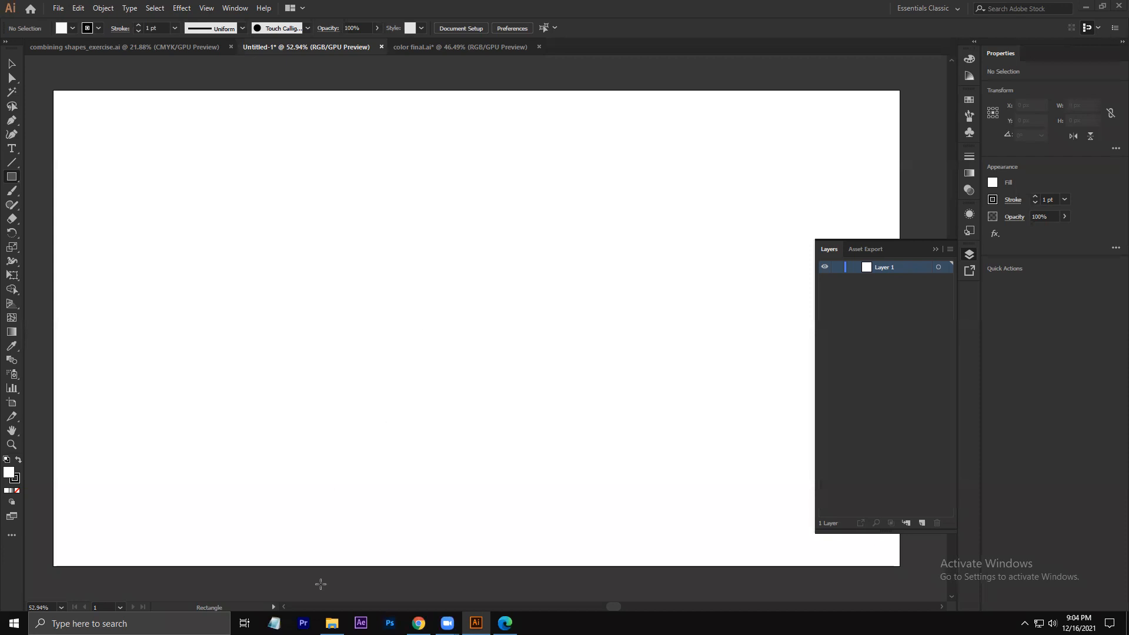
# - Open the ACA_Exam_Objectives_Illustrator_CC 2019 PDF from the ILLUSTRATOR ACP CLASS 03 folder on drive D
pyautogui.click(332, 623)
pyautogui.click(58, 241)
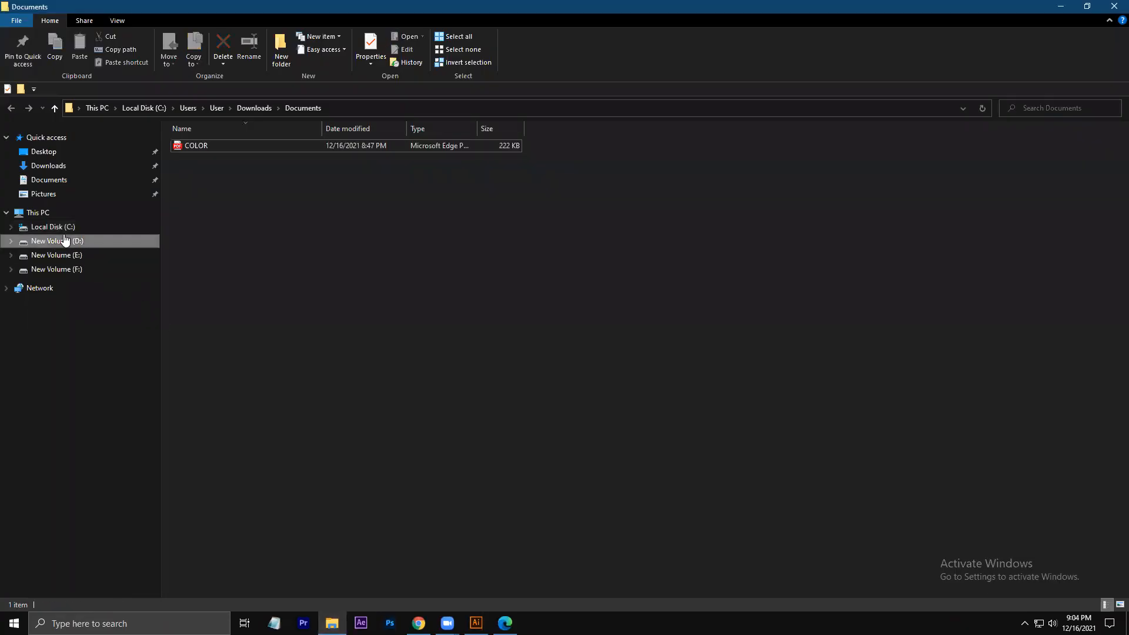
pyautogui.doubleClick(240, 155)
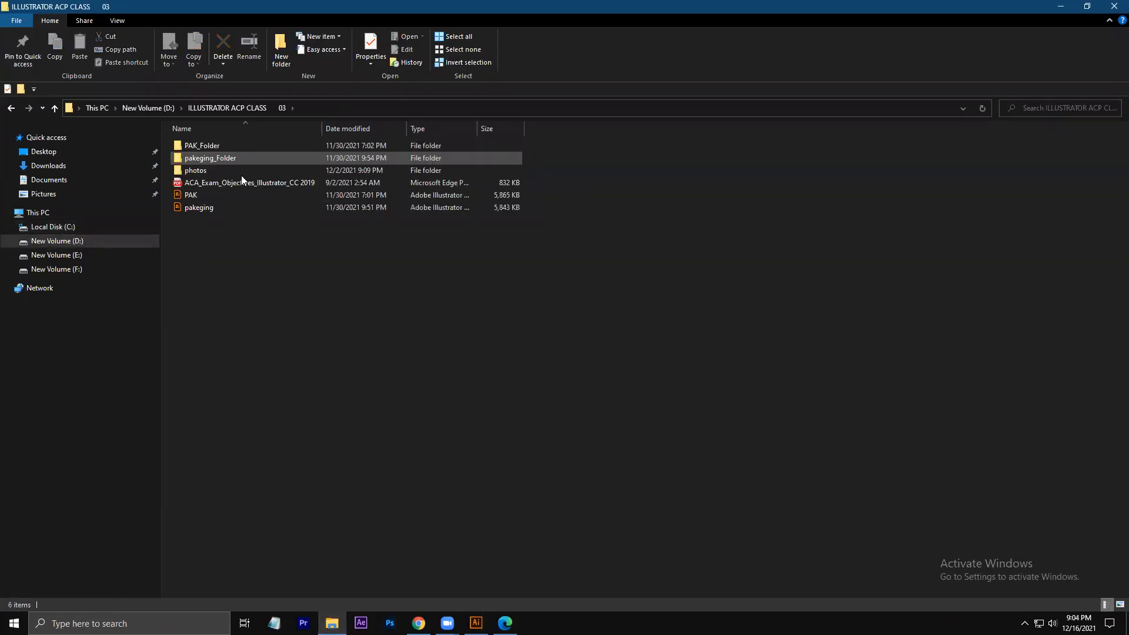
pyautogui.doubleClick(243, 183)
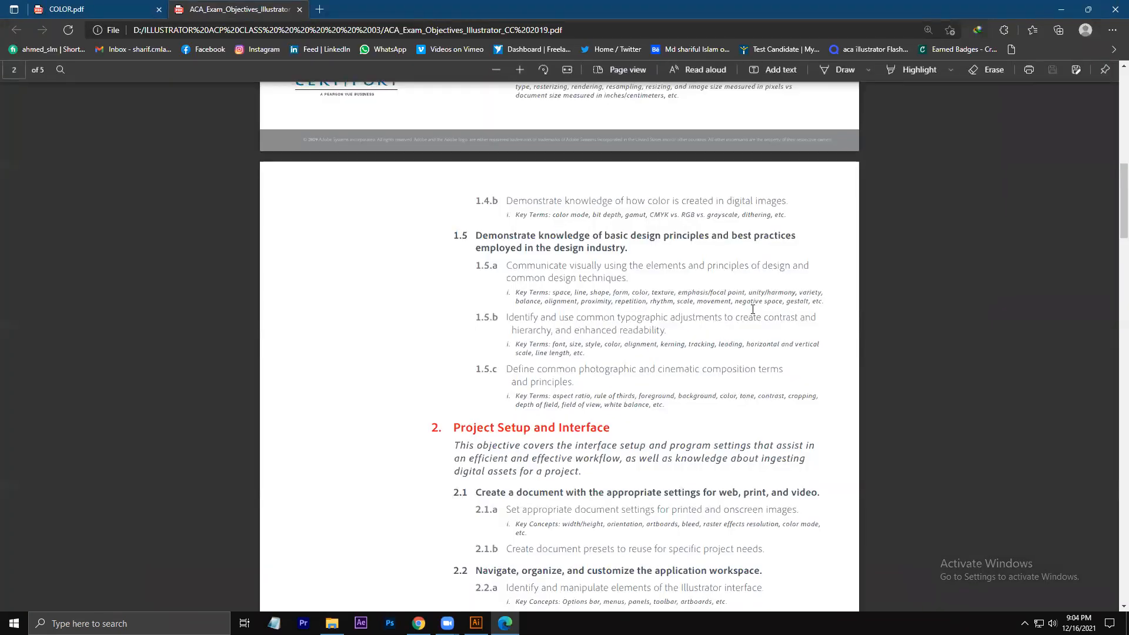
# - Read the exam objectives for Project Setup and Interface and Organizing Documents, marking the layer and opacity topics
pyautogui.scroll(-4, 484, 183)
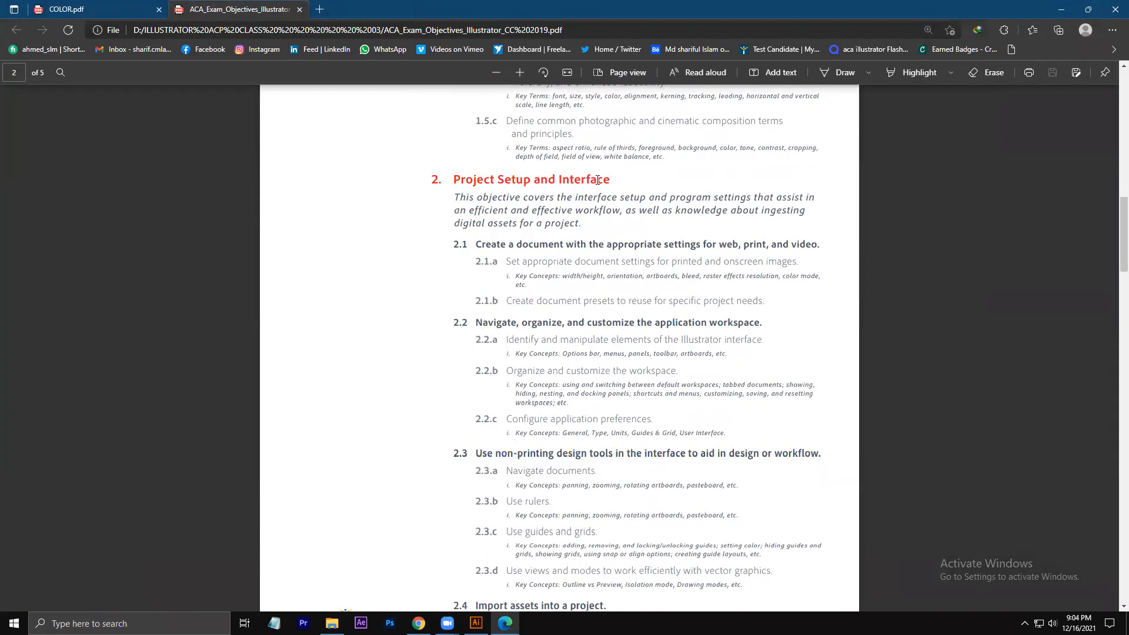
pyautogui.scroll(-4, 671, 284)
pyautogui.scroll(-7, 671, 284)
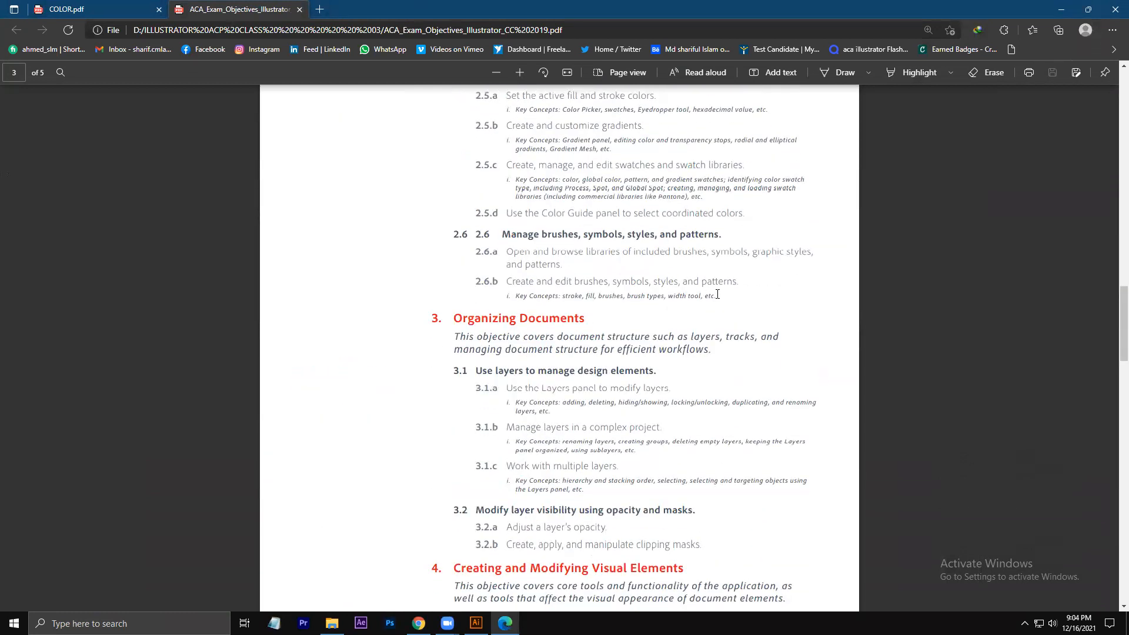
pyautogui.scroll(-3, 717, 293)
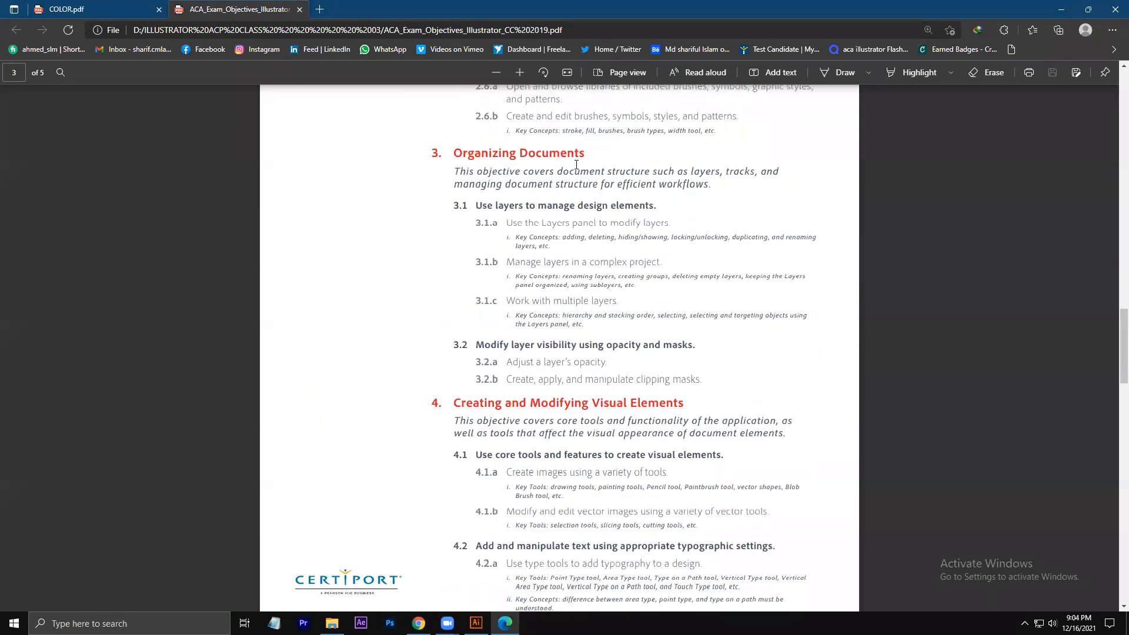
pyautogui.moveTo(578, 206); pyautogui.dragTo(605, 211)
pyautogui.moveTo(548, 364); pyautogui.dragTo(607, 362)
pyautogui.click(624, 360)
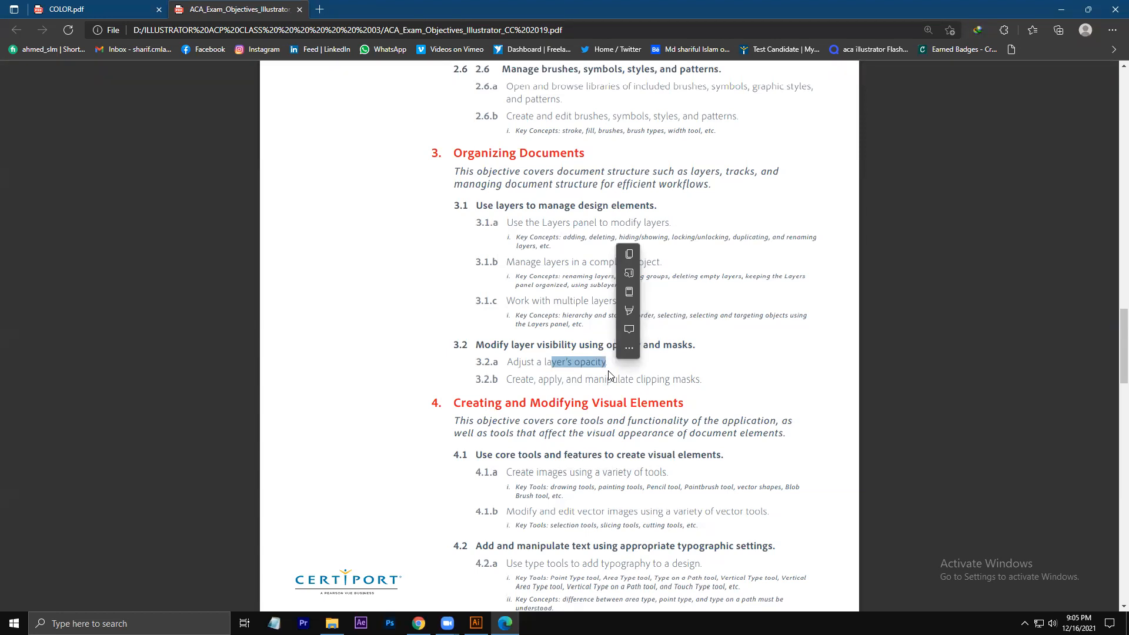
pyautogui.click(718, 371)
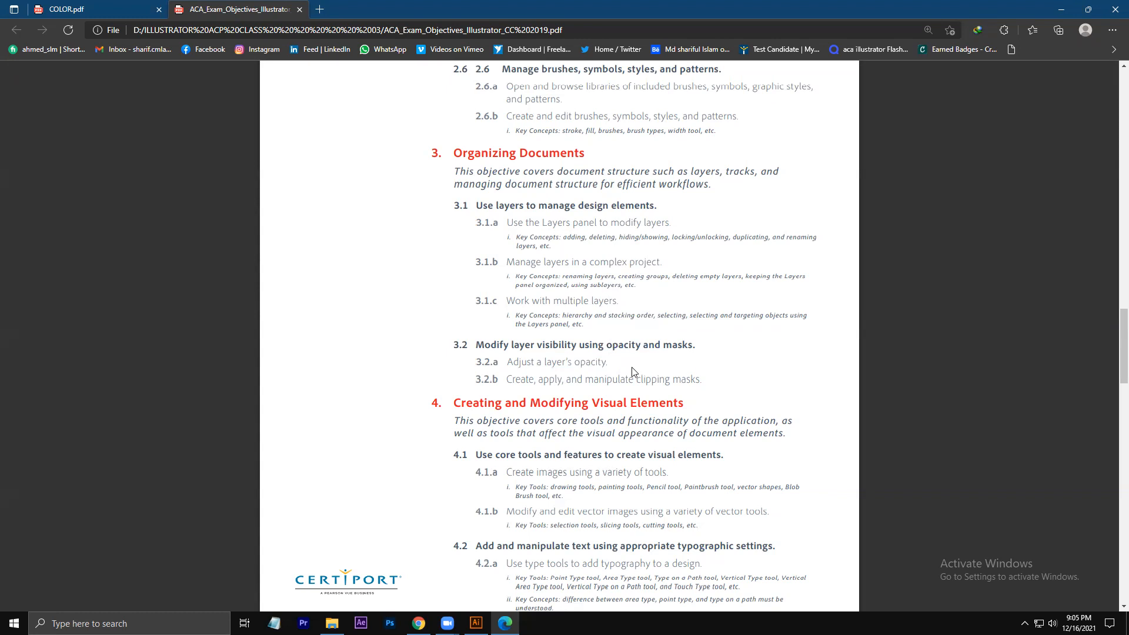
# - Read the Creating and Modifying Visual Elements and Publishing Digital Media objectives, highlighting the section 4 heading
pyautogui.scroll(-3, 526, 306)
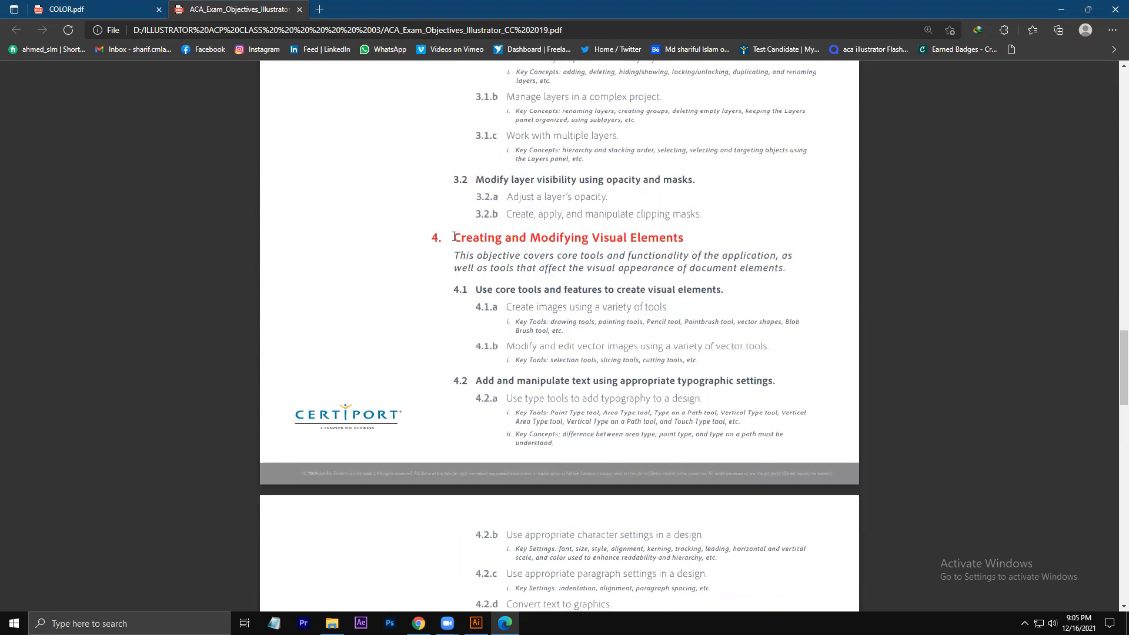
pyautogui.moveTo(453, 237); pyautogui.dragTo(687, 244)
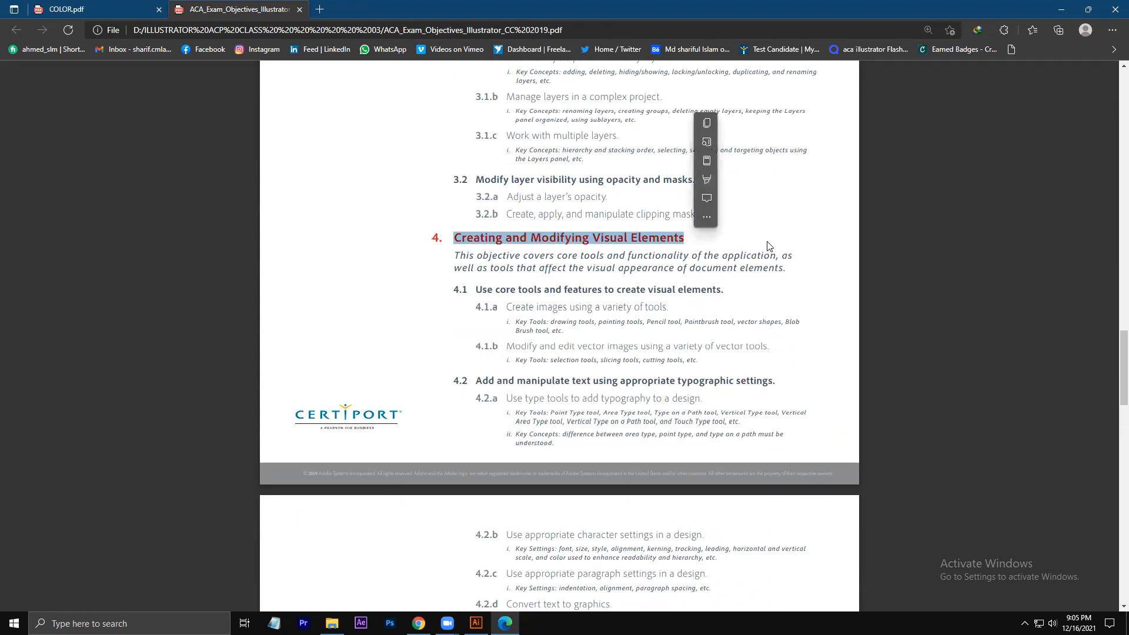
pyautogui.click(758, 245)
pyautogui.scroll(-4, 604, 258)
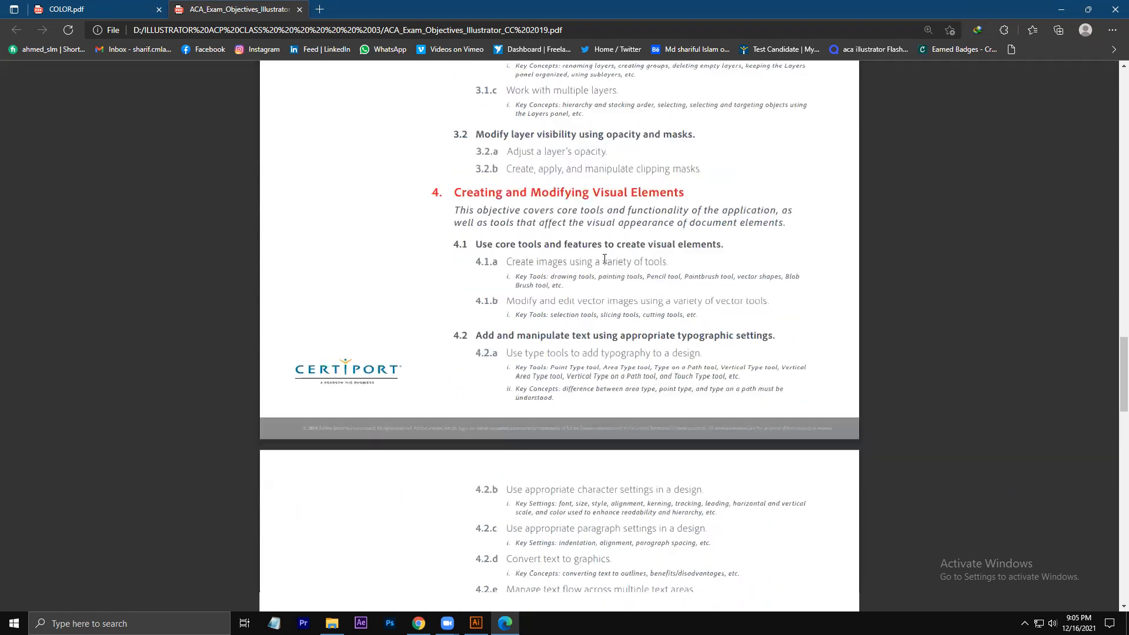
pyautogui.scroll(-5, 604, 259)
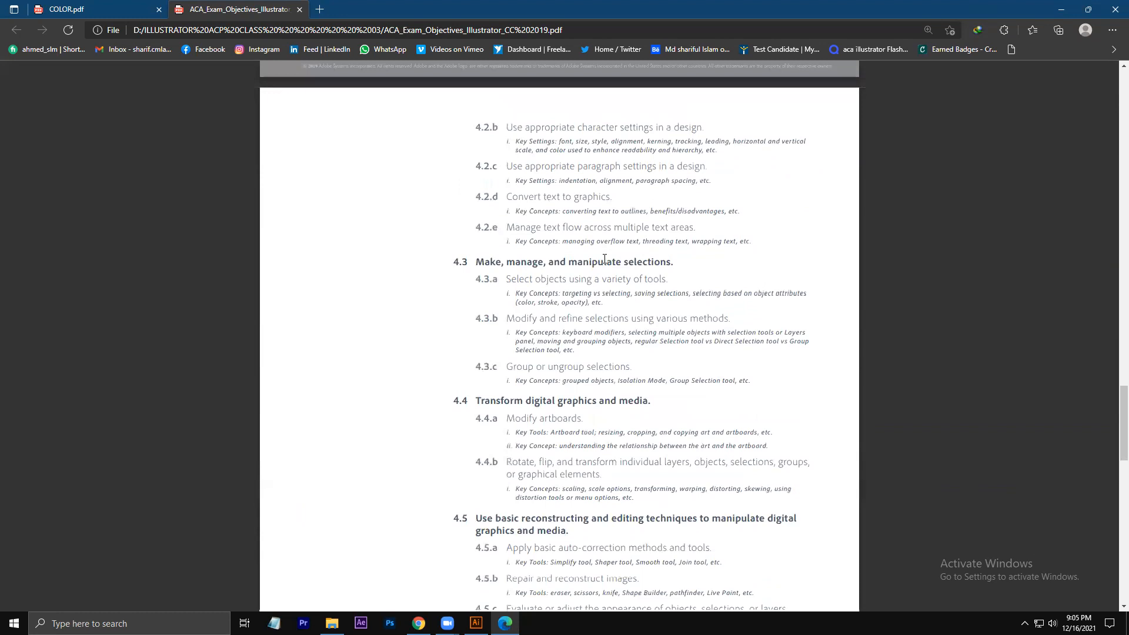
pyautogui.scroll(-8, 605, 258)
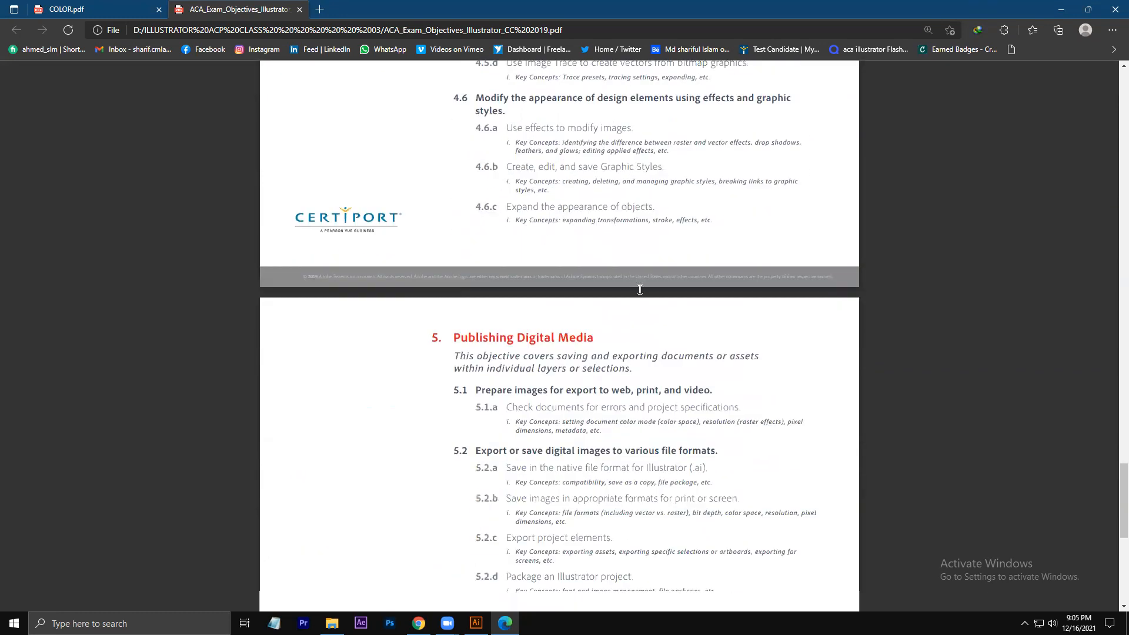
pyautogui.scroll(-3, 699, 286)
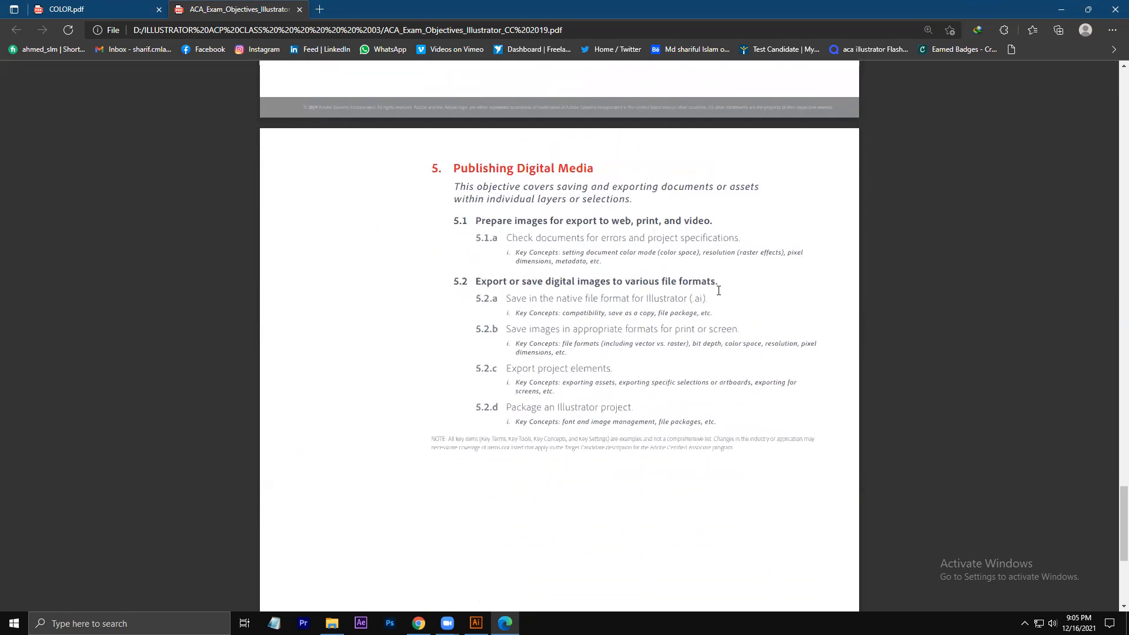
# - Review sections 4 back to 2 of the objectives, return to section 3 and highlight the Organizing Documents heading
pyautogui.scroll(4, 714, 288)
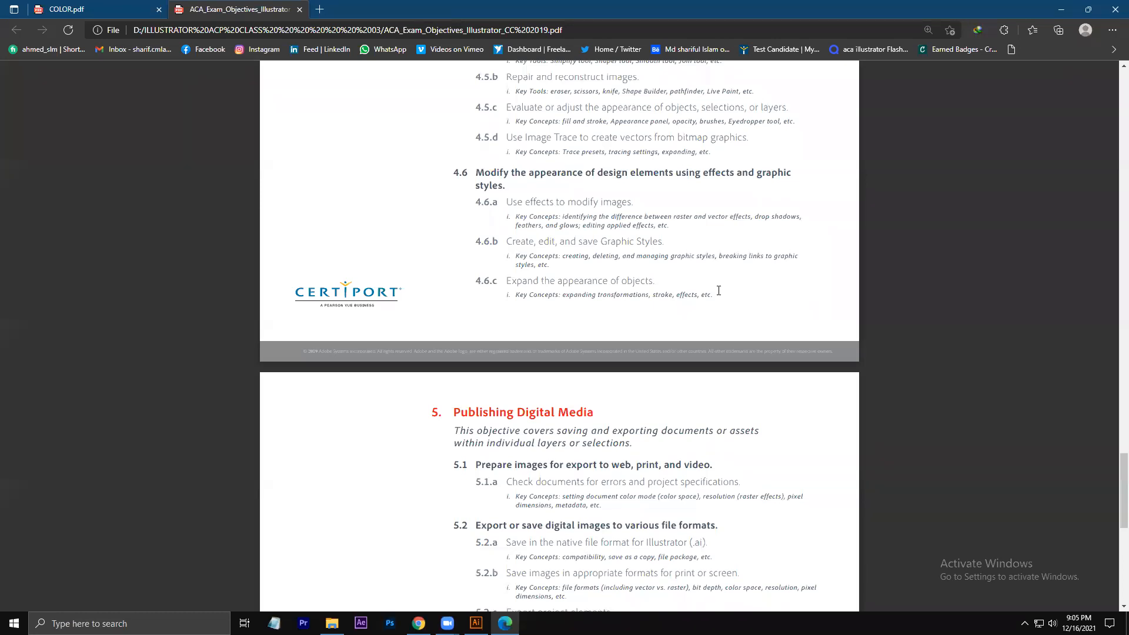
pyautogui.scroll(10, 714, 294)
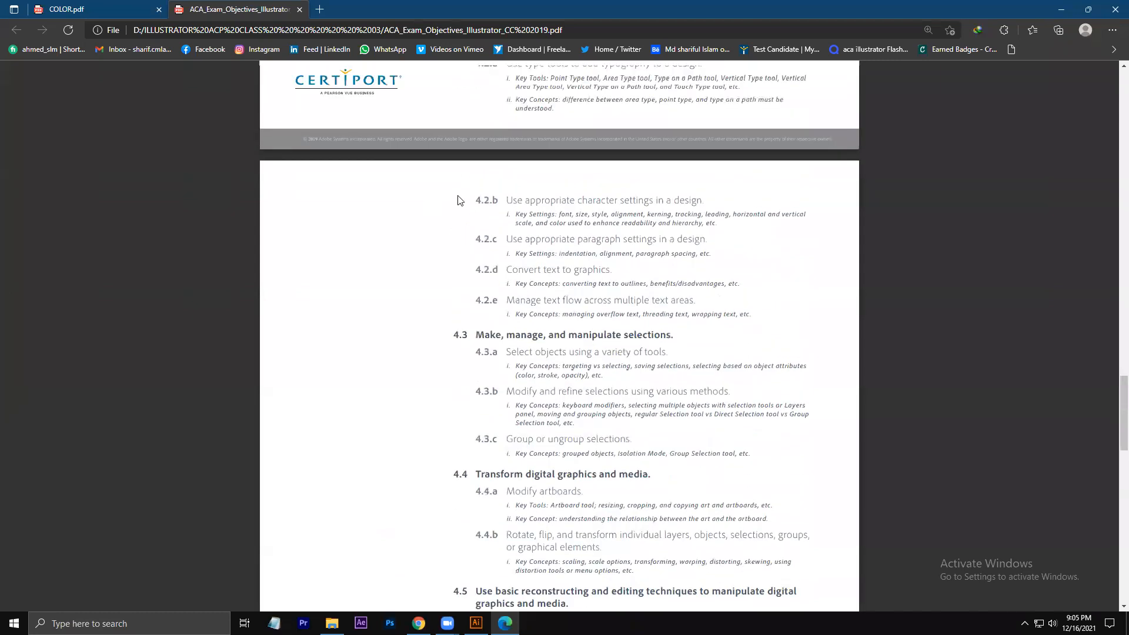
pyautogui.scroll(2, 516, 215)
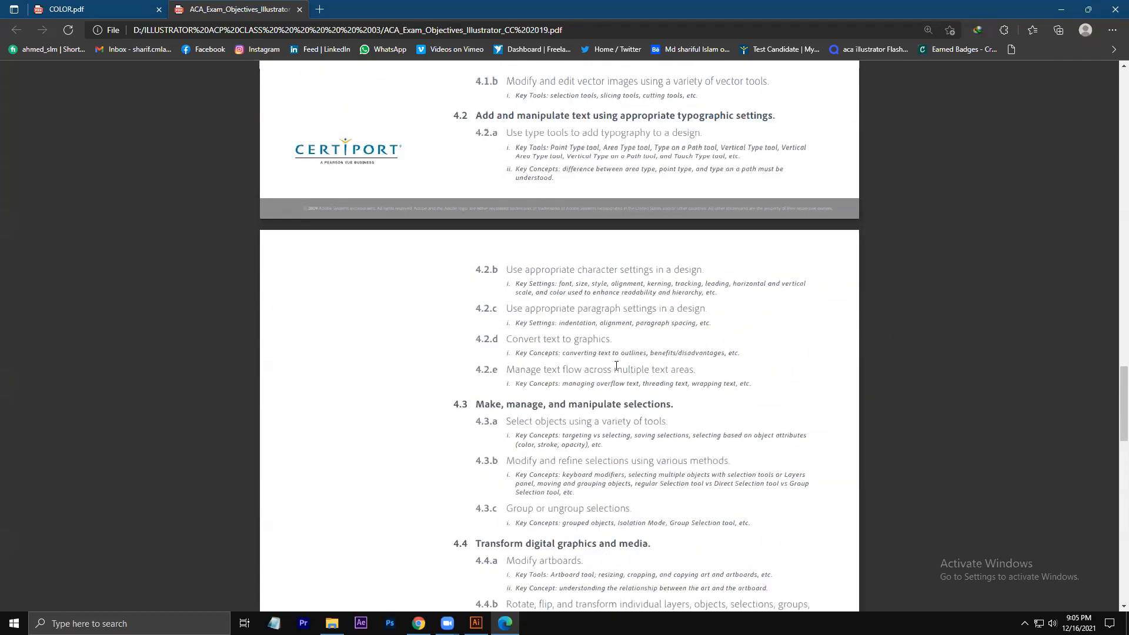
pyautogui.scroll(6, 470, 292)
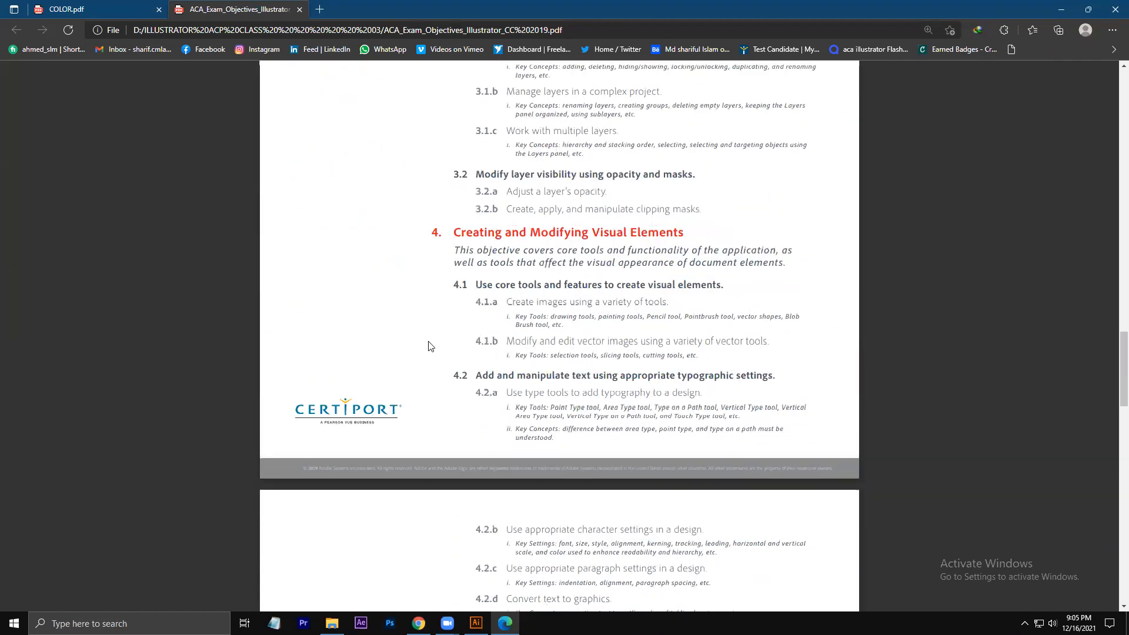
pyautogui.scroll(20, 377, 295)
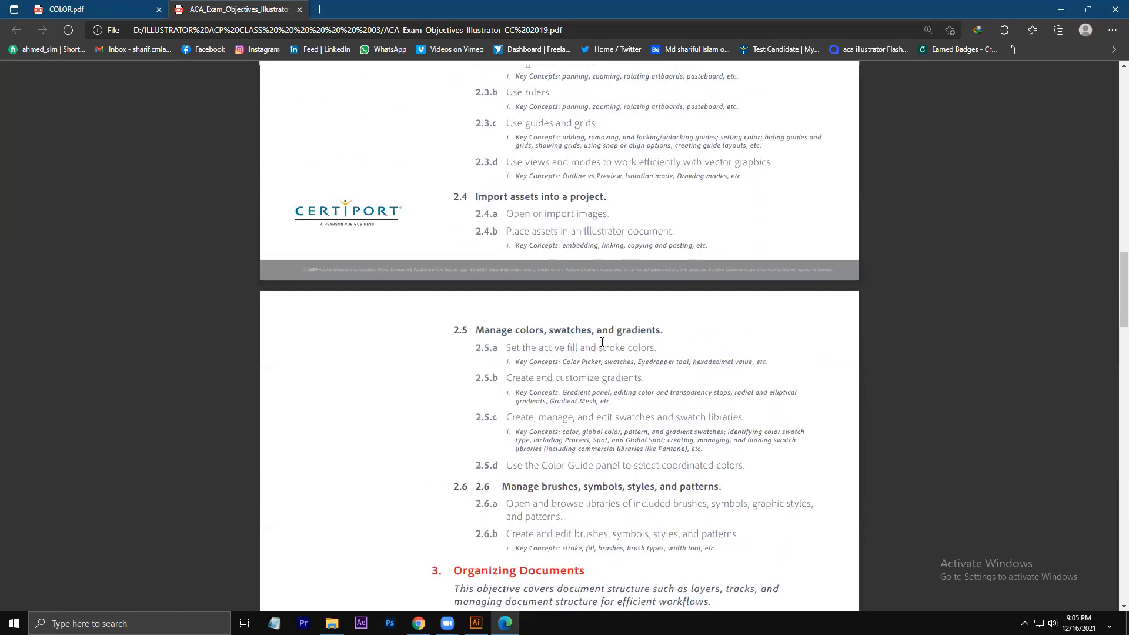
pyautogui.scroll(5, 335, 279)
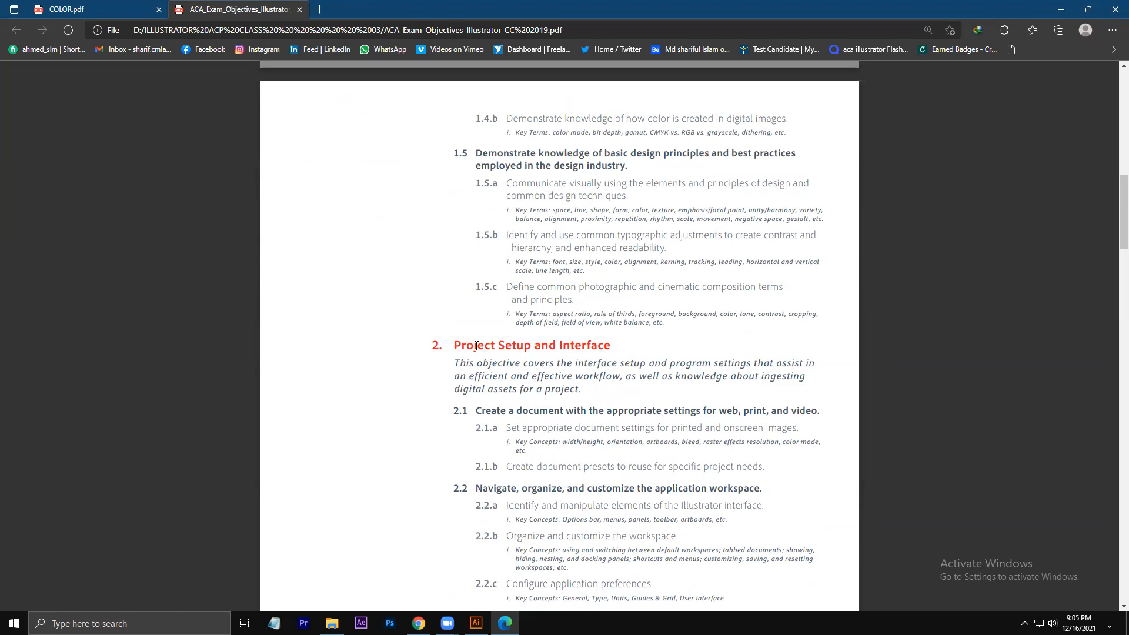
pyautogui.scroll(-6, 631, 352)
pyautogui.scroll(-3, 629, 352)
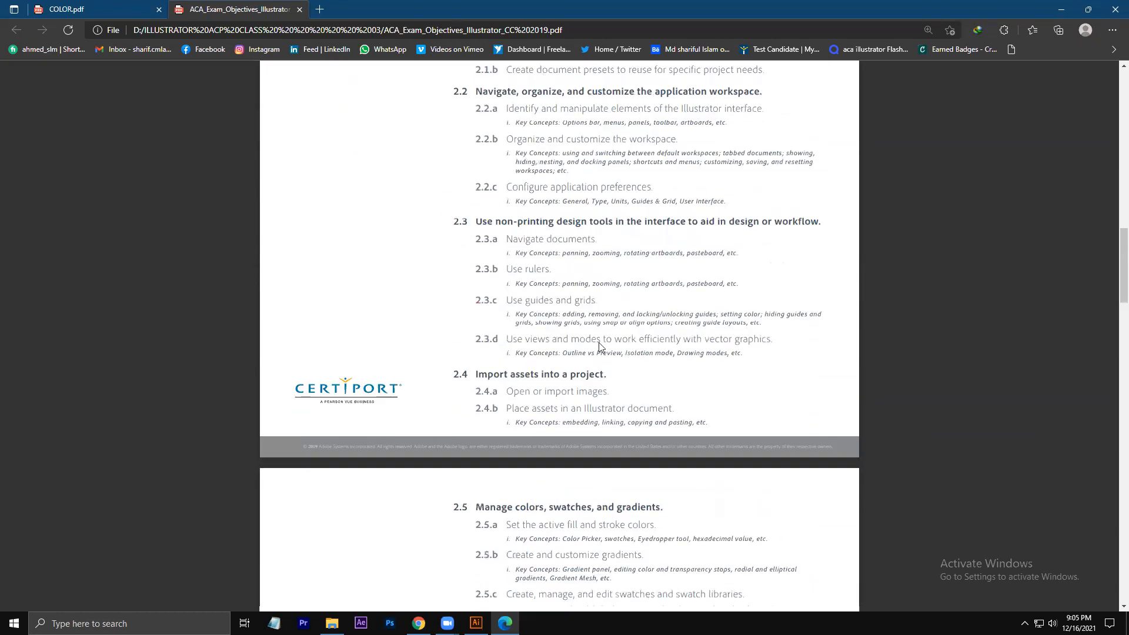
pyautogui.scroll(-5, 456, 234)
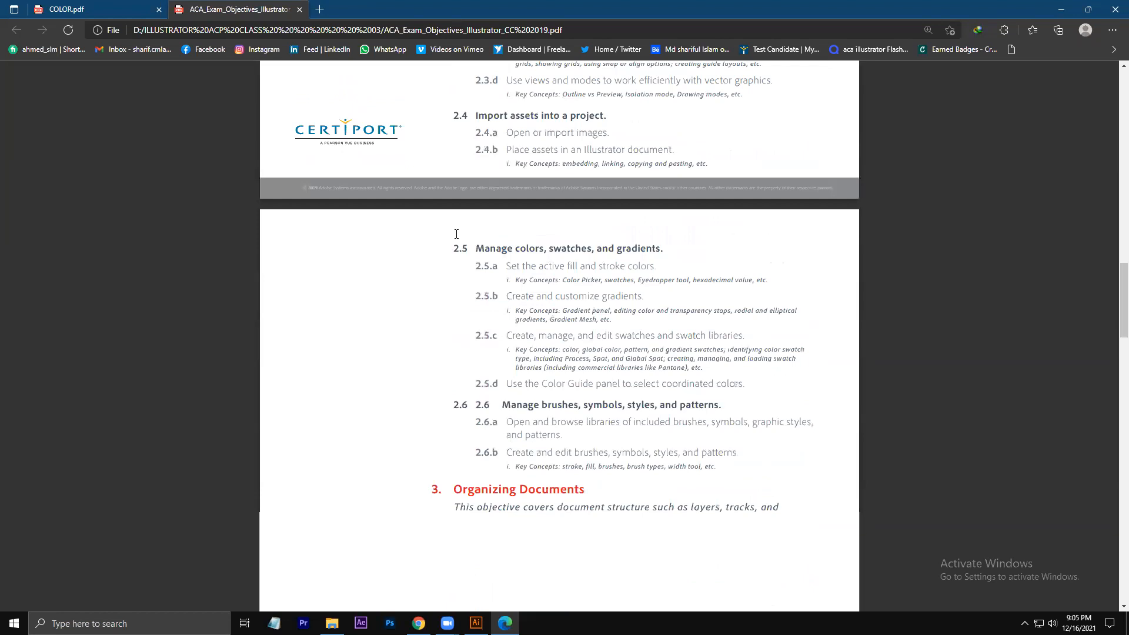
pyautogui.scroll(-4, 531, 247)
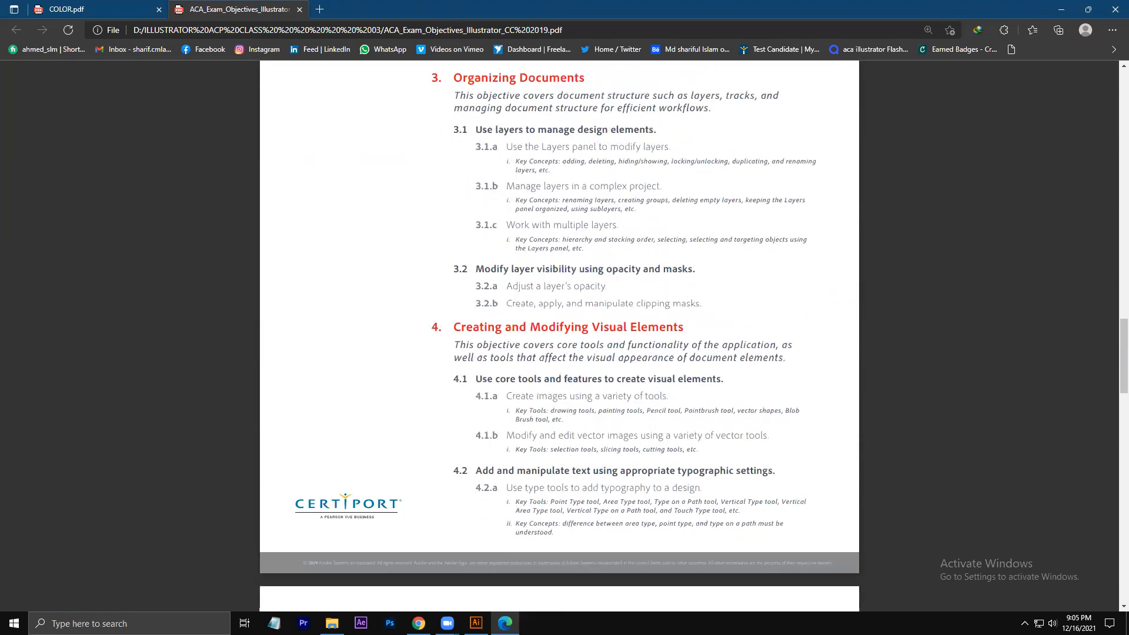
pyautogui.scroll(3, 531, 248)
pyautogui.moveTo(452, 235); pyautogui.dragTo(532, 254)
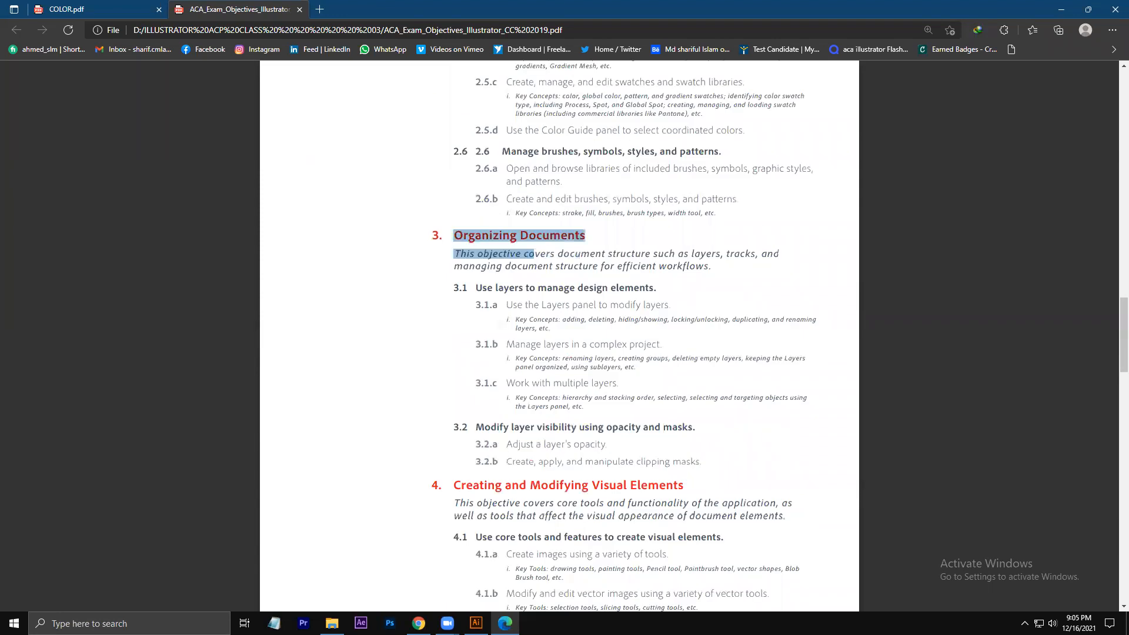
# - Switch back to Illustrator, tear off the shape tools as a floating toolbar and place it over the artboard's upper-left area
pyautogui.hotkey('alt', 'Tab')
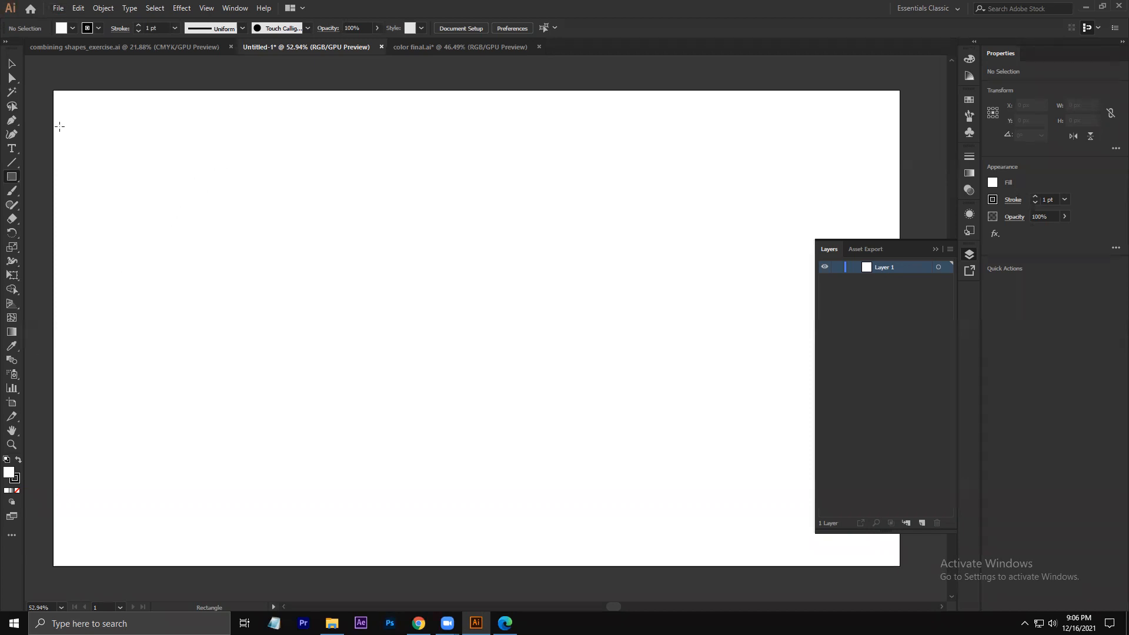
pyautogui.click(10, 66)
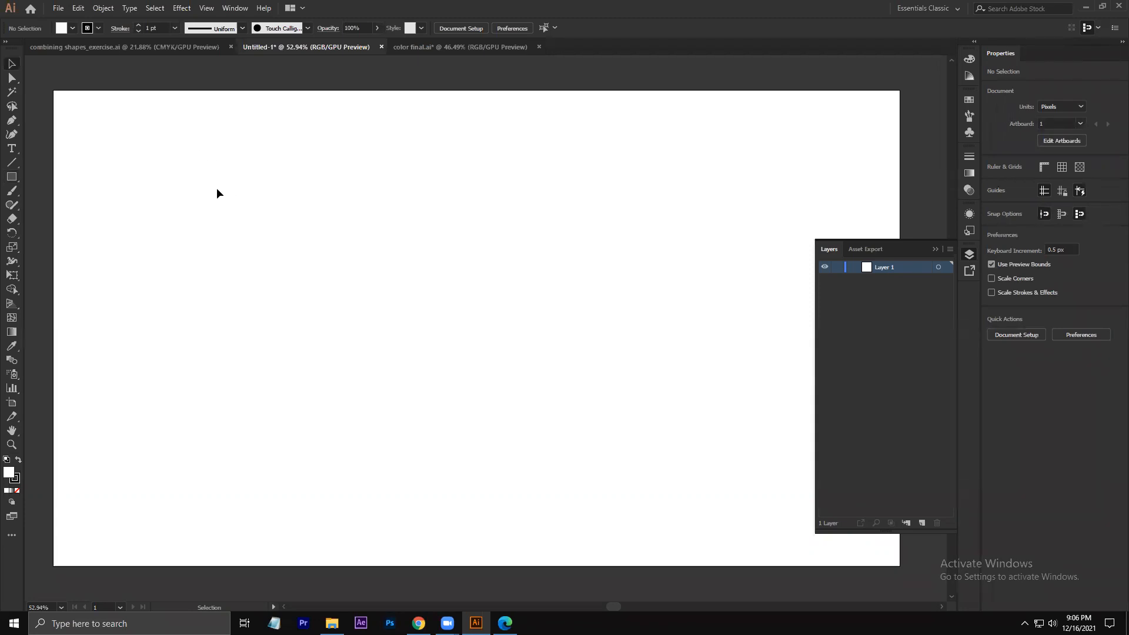
pyautogui.rightClick(11, 180)
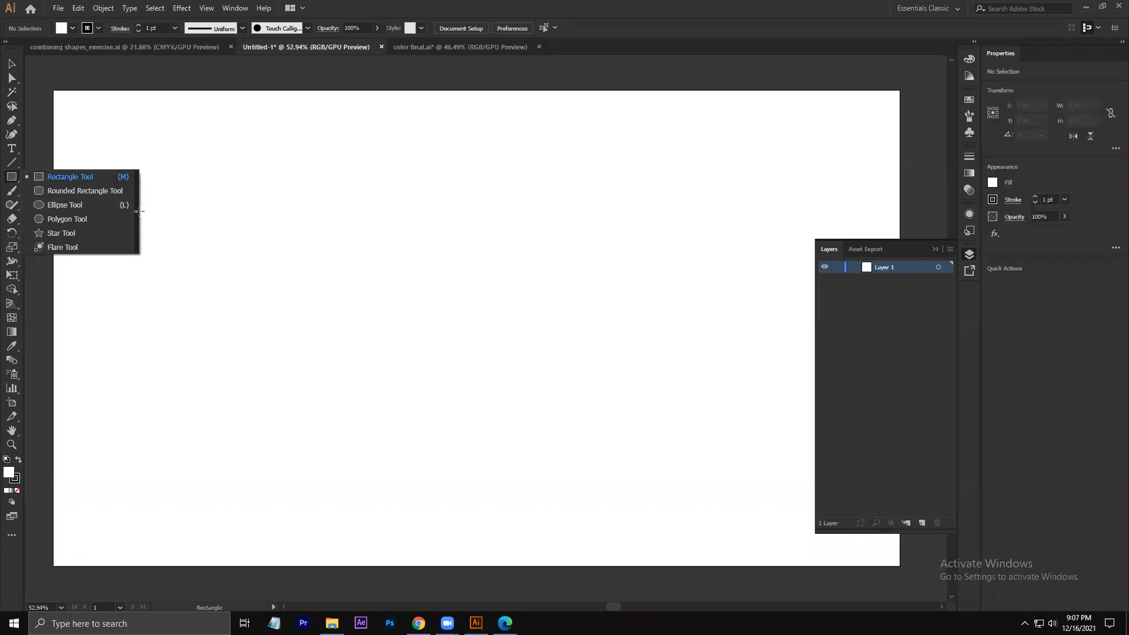
pyautogui.click(136, 212)
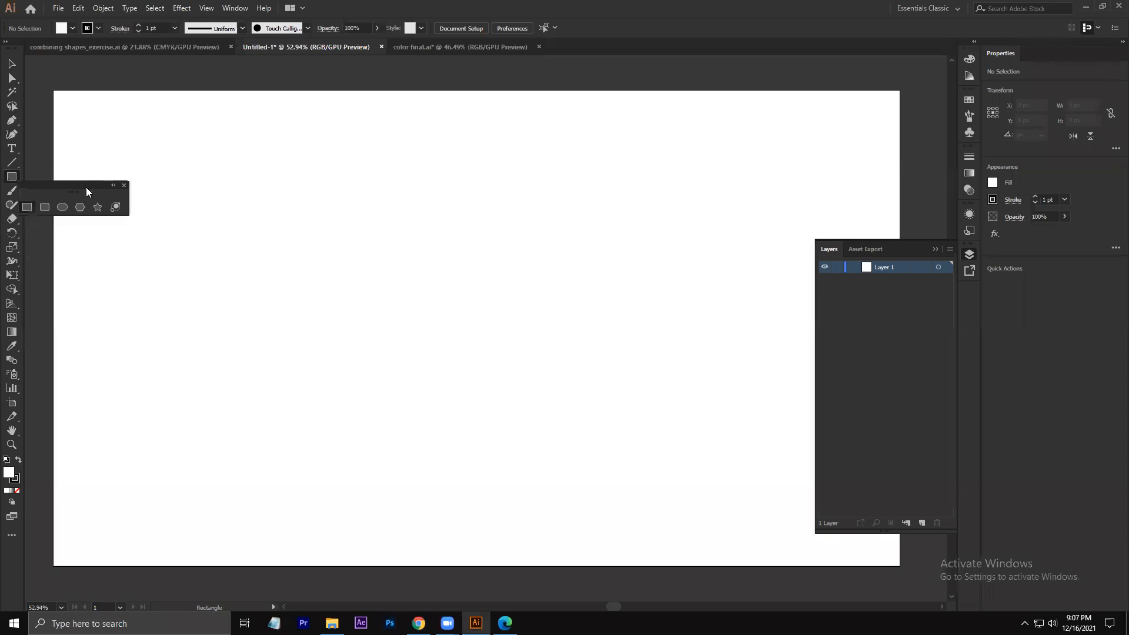
pyautogui.moveTo(75, 186); pyautogui.dragTo(147, 124)
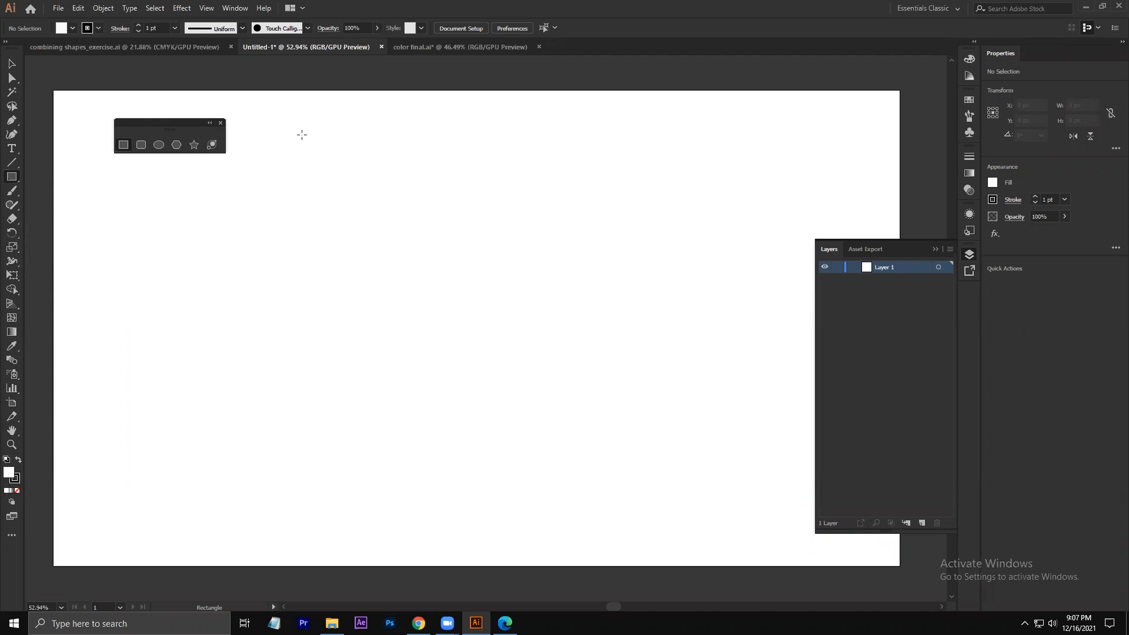
# - Draw a rectangle about 172 by 173 px in the upper part of the artboard, beside the floating shape tools
pyautogui.moveTo(302, 135); pyautogui.dragTo(377, 211)
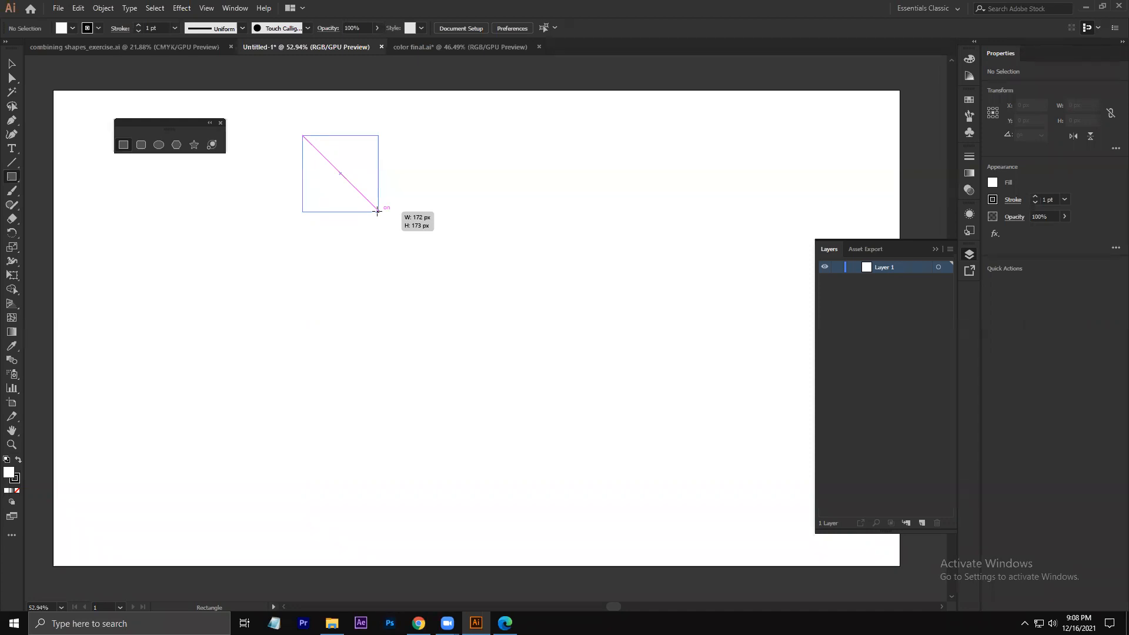
pyautogui.moveTo(377, 211); pyautogui.dragTo(377, 211)
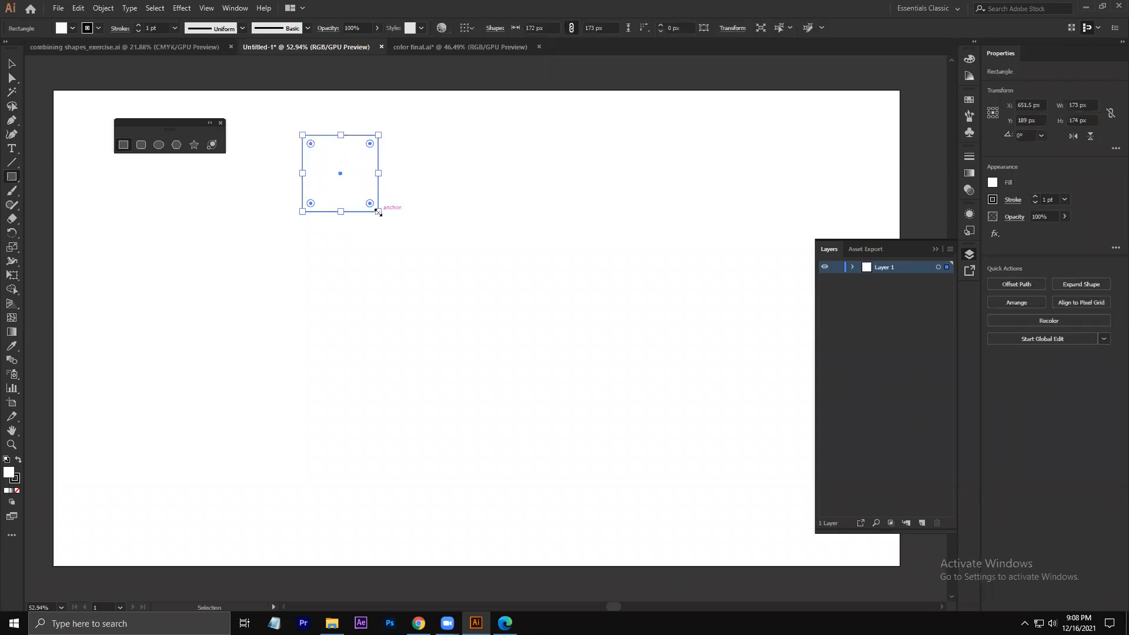
# - Show the rulers and change their units from pixels to millimeters
pyautogui.hotkey('ctrl', 'r')
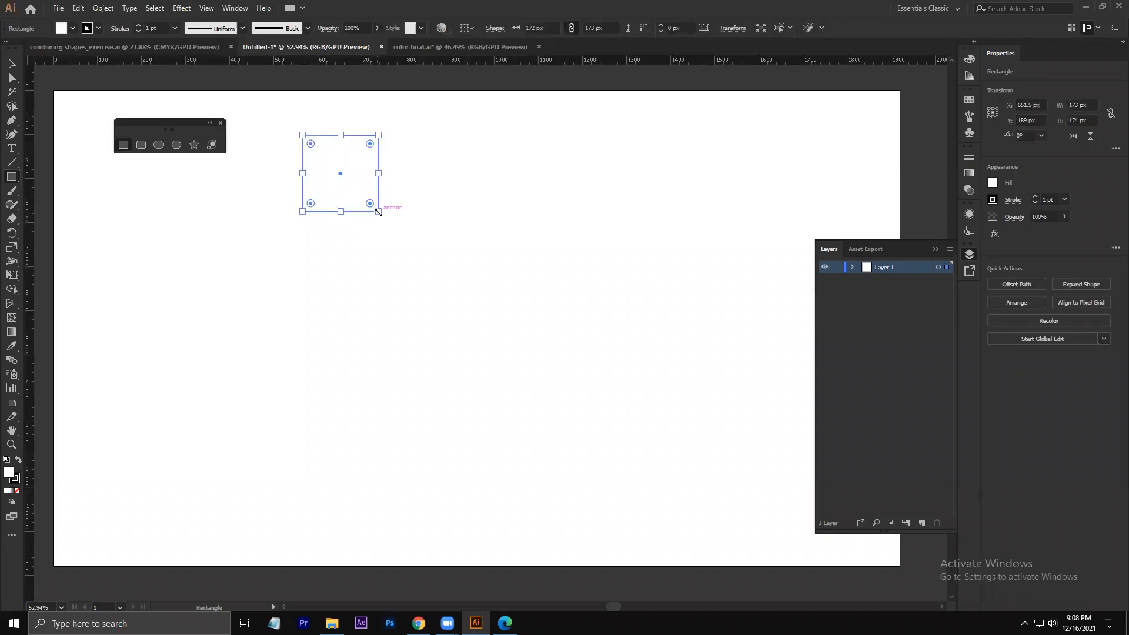
pyautogui.rightClick(473, 61)
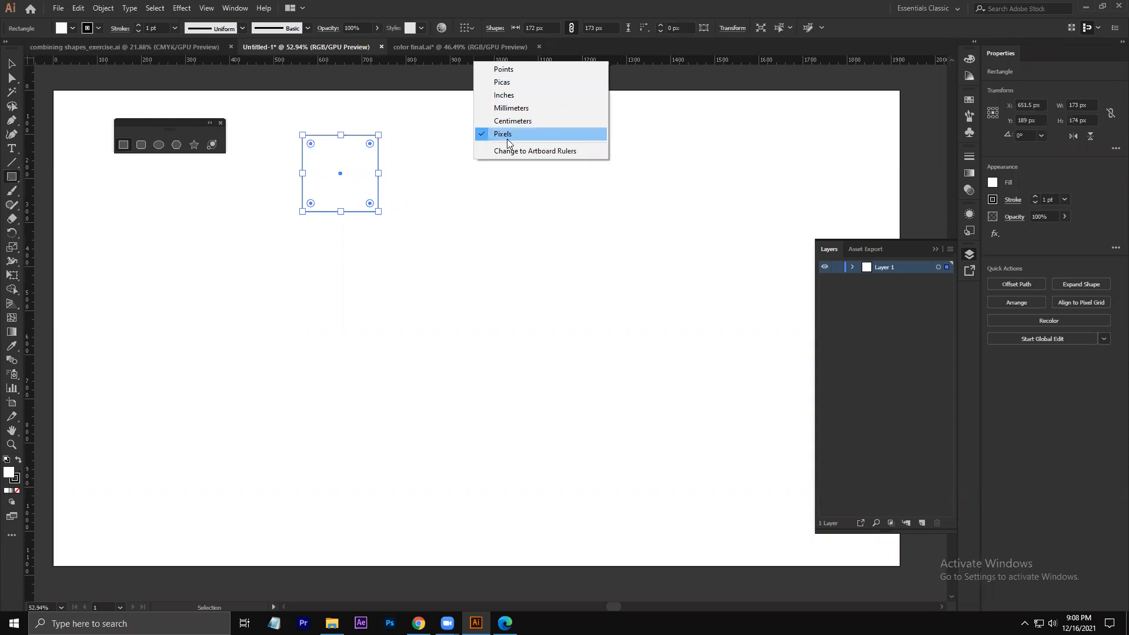
pyautogui.click(514, 110)
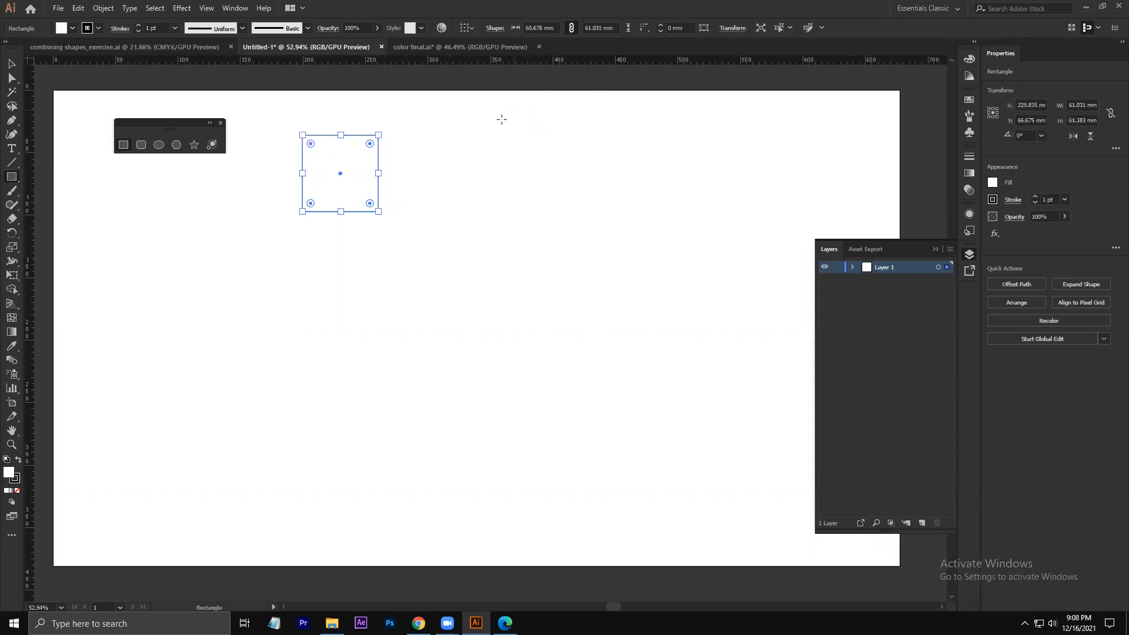
# - Draw a second square about 60 mm wide just right of the first rectangle
pyautogui.moveTo(407, 131)
pyautogui.mouseDown()
pyautogui.moveTo(467, 211)
pyautogui.moveTo(439, 193)
pyautogui.moveTo(479, 215)
pyautogui.moveTo(481, 206)
pyautogui.mouseUp()
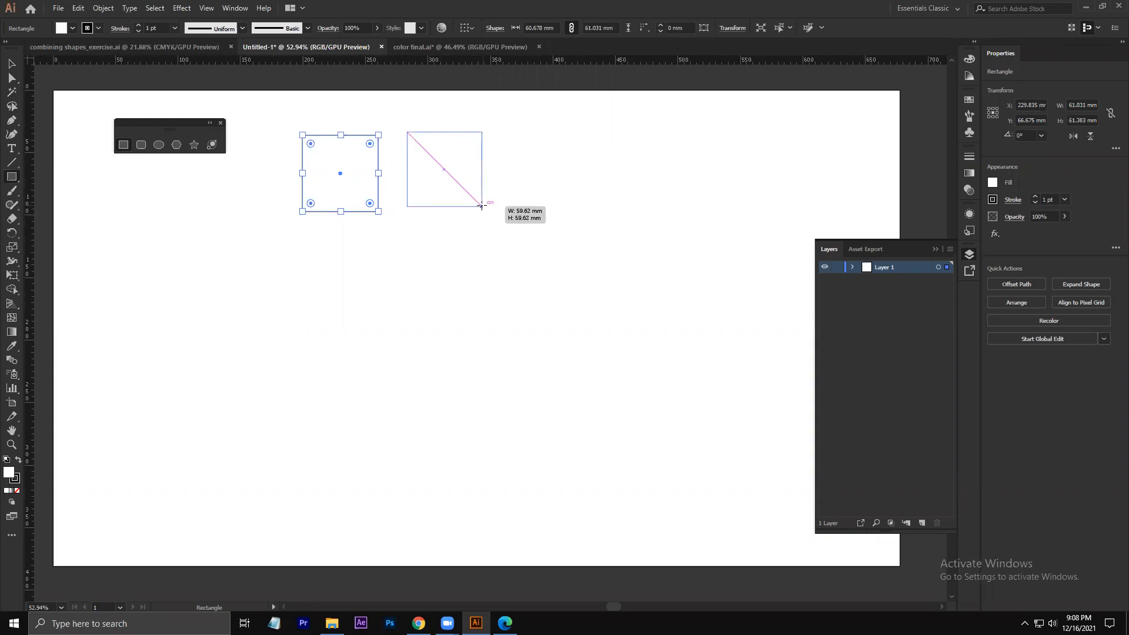
pyautogui.moveTo(481, 206); pyautogui.dragTo(481, 206)
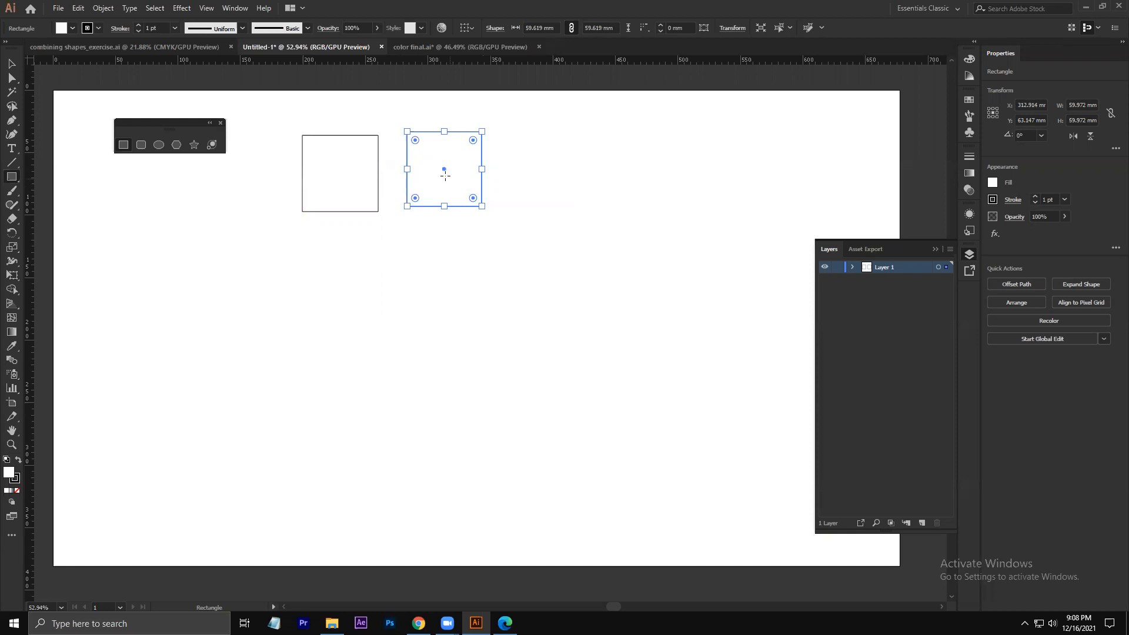
# - Try a 7 pt stroke and a cyan fill on the second square, and restore the default white fill and 1 pt black stroke
pyautogui.click(11, 65)
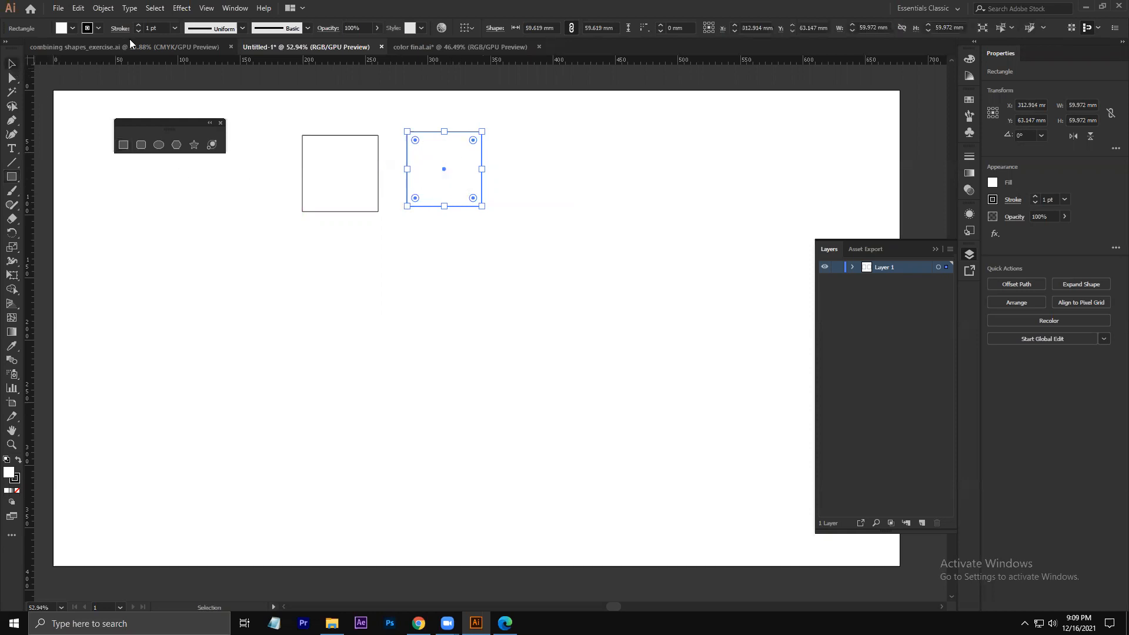
pyautogui.click(137, 25)
pyautogui.click(138, 25)
pyautogui.click(137, 25)
pyautogui.click(138, 25)
pyautogui.click(137, 25)
pyautogui.click(137, 25)
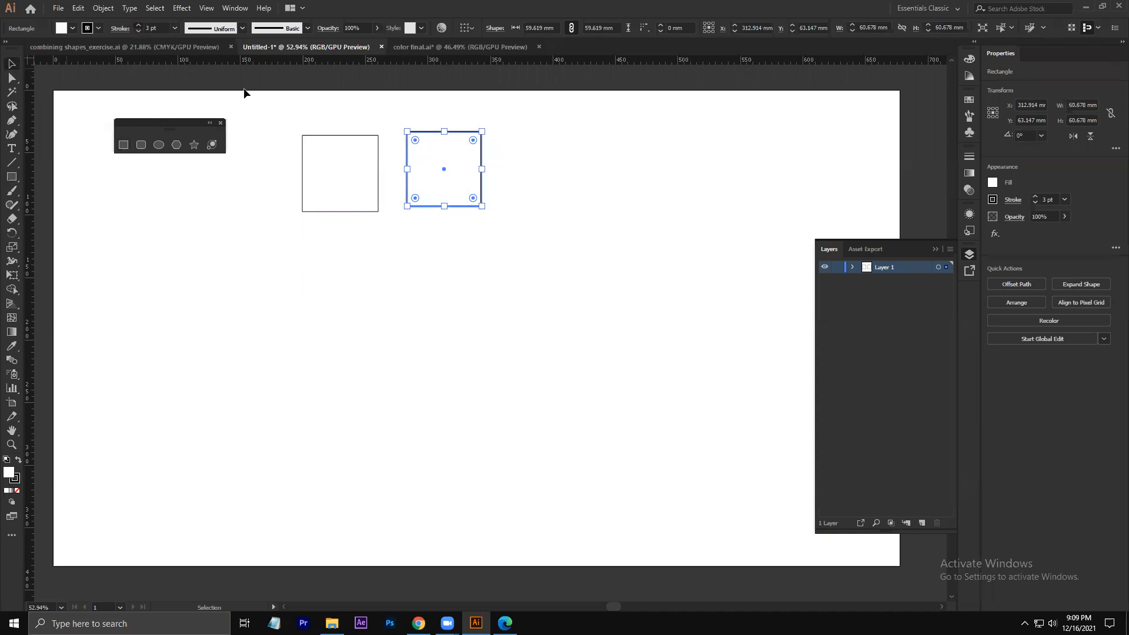
pyautogui.click(72, 27)
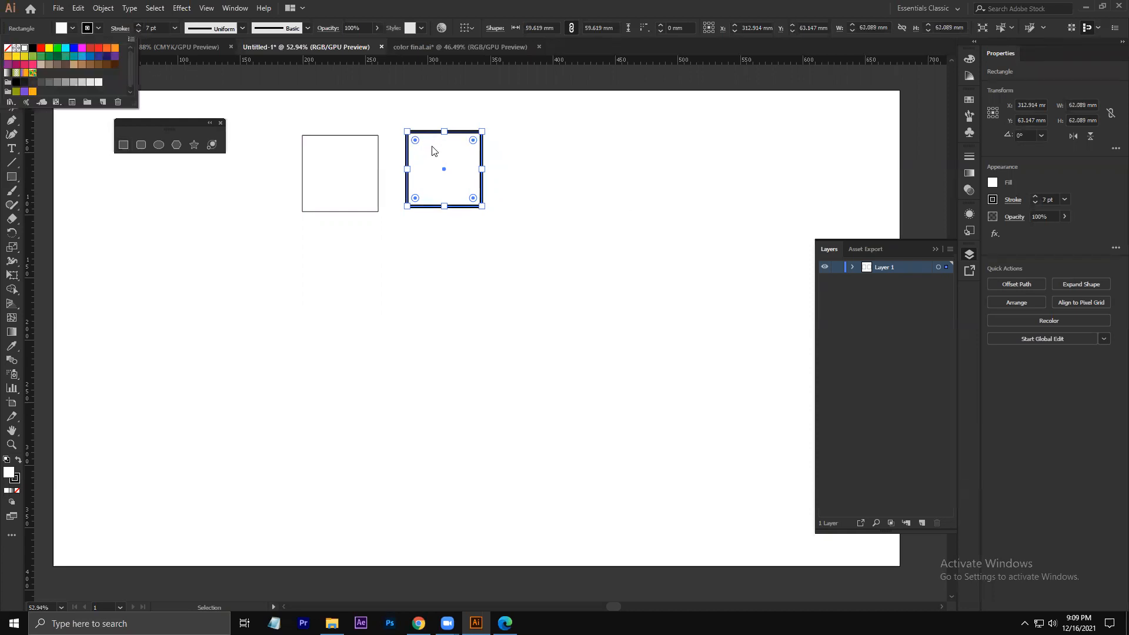
pyautogui.click(65, 48)
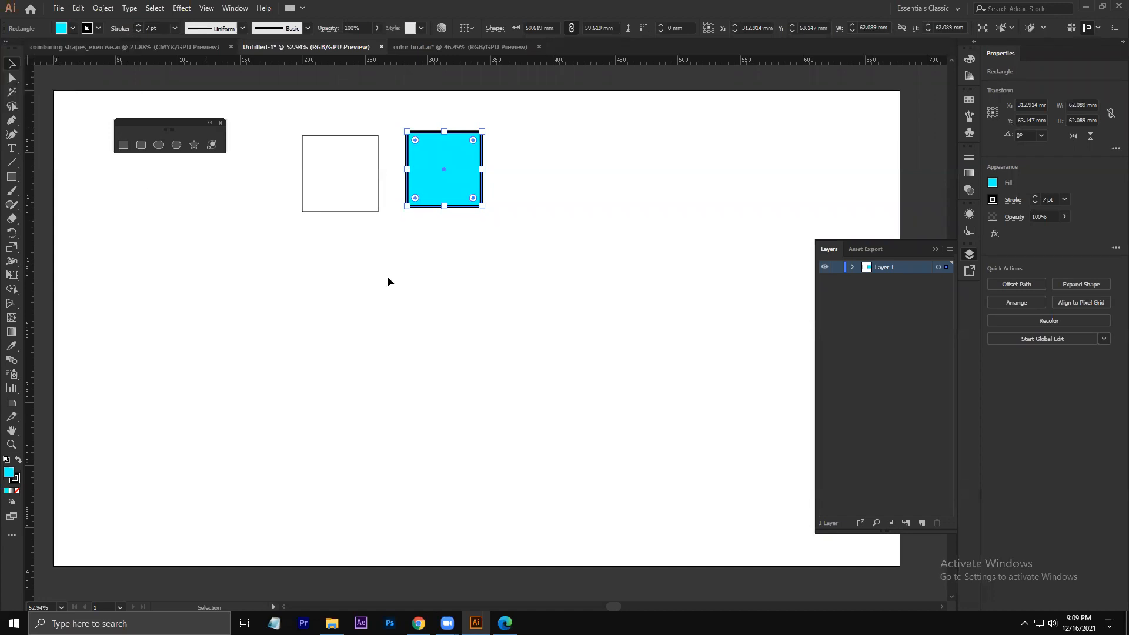
pyautogui.press('d')
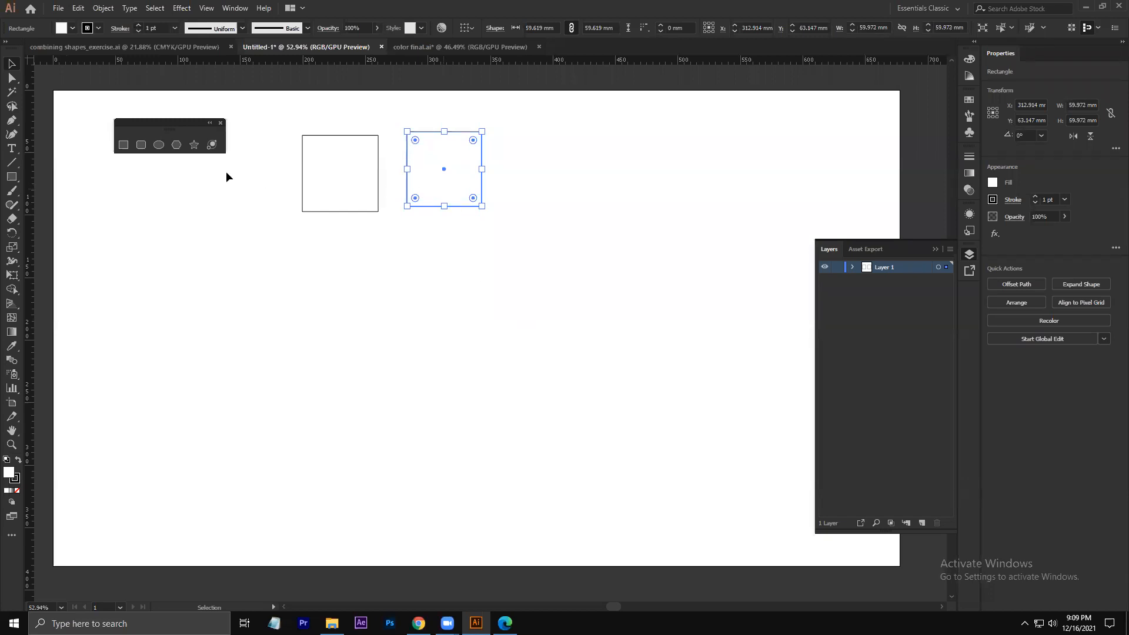
# - Draw a circle about 64 mm in diameter to the right of the two squares
pyautogui.click(158, 146)
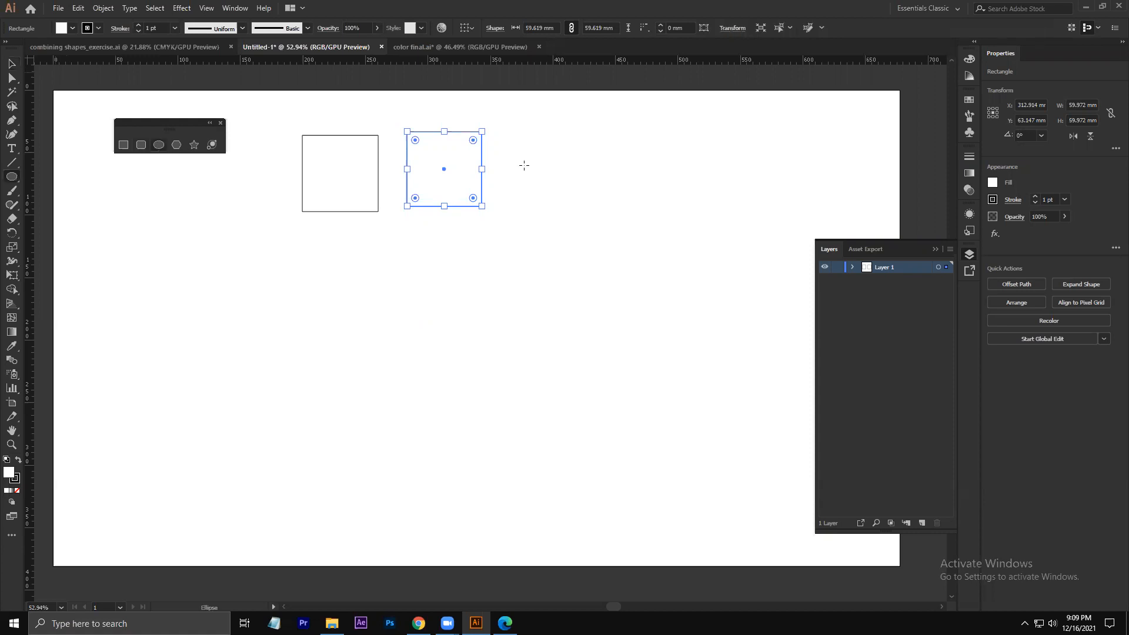
pyautogui.moveTo(544, 146); pyautogui.dragTo(615, 211)
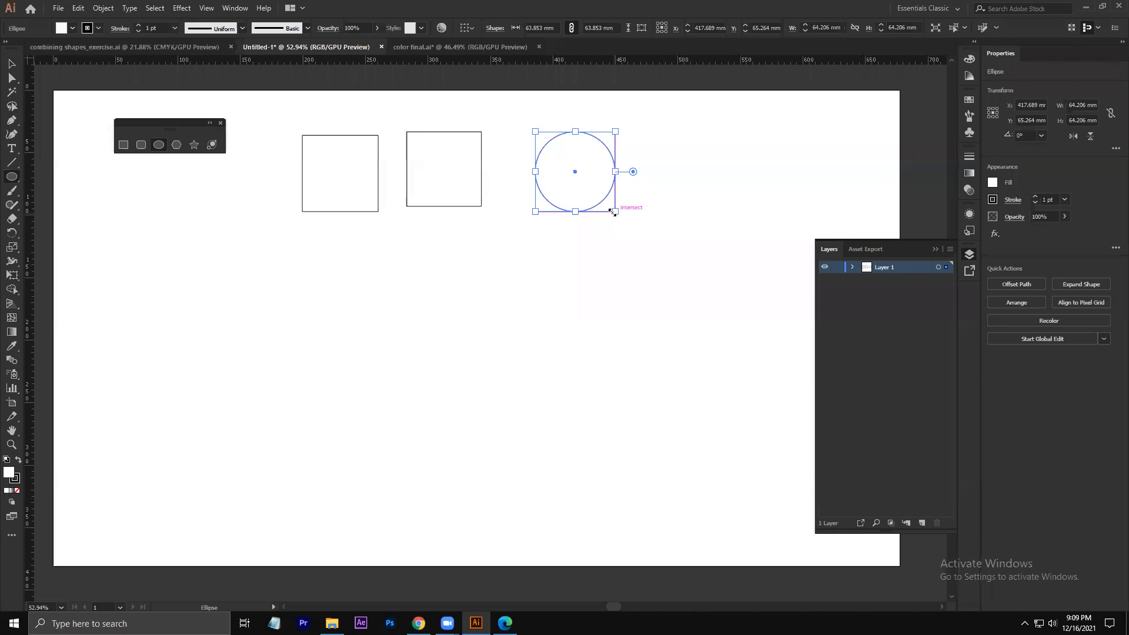
# - Try a magenta stroke on the circle and undo the color change
pyautogui.click(97, 28)
pyautogui.click(82, 48)
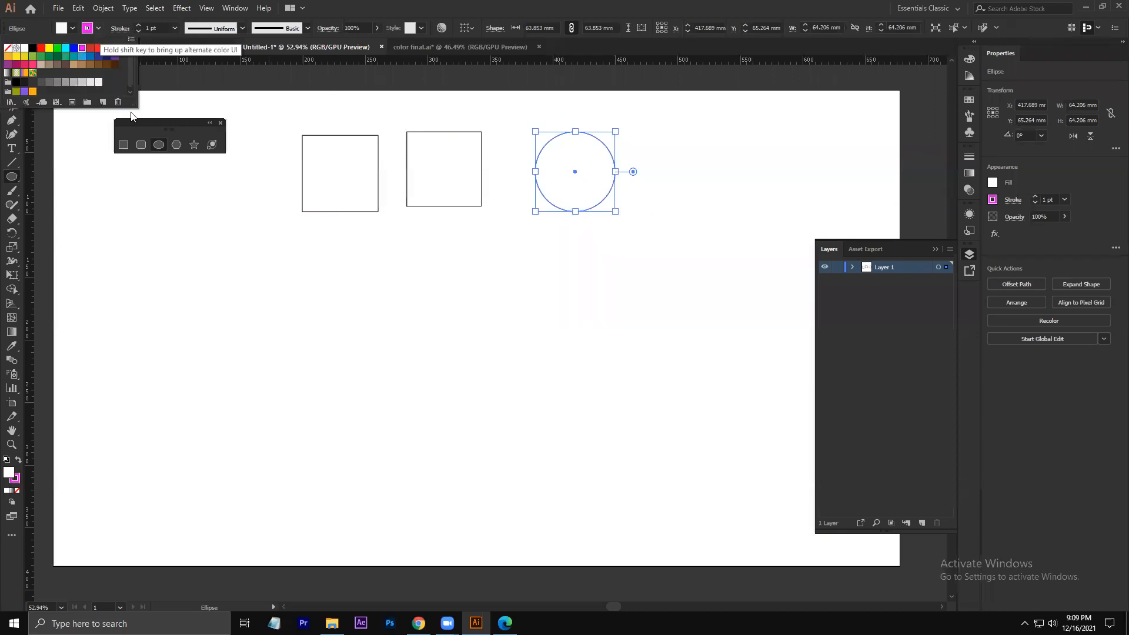
pyautogui.click(302, 237)
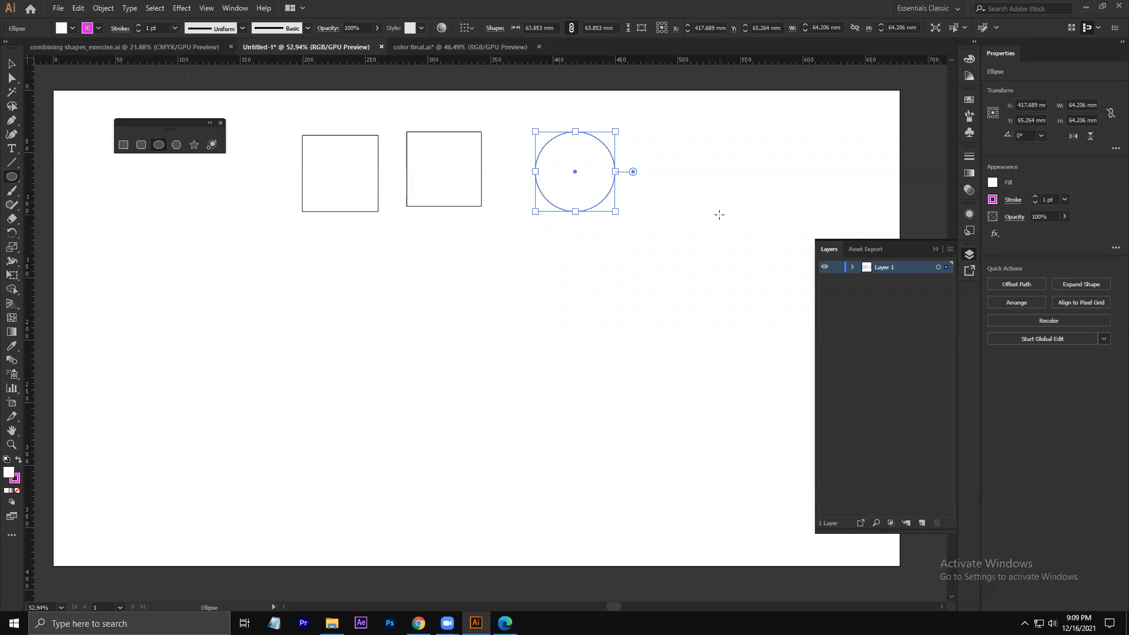
pyautogui.hotkey('ctrl', 'z')
# - Draw a rounded rectangle about 240 by 107 mm with corners of about 23 mm radius below the three shapes
pyautogui.click(122, 148)
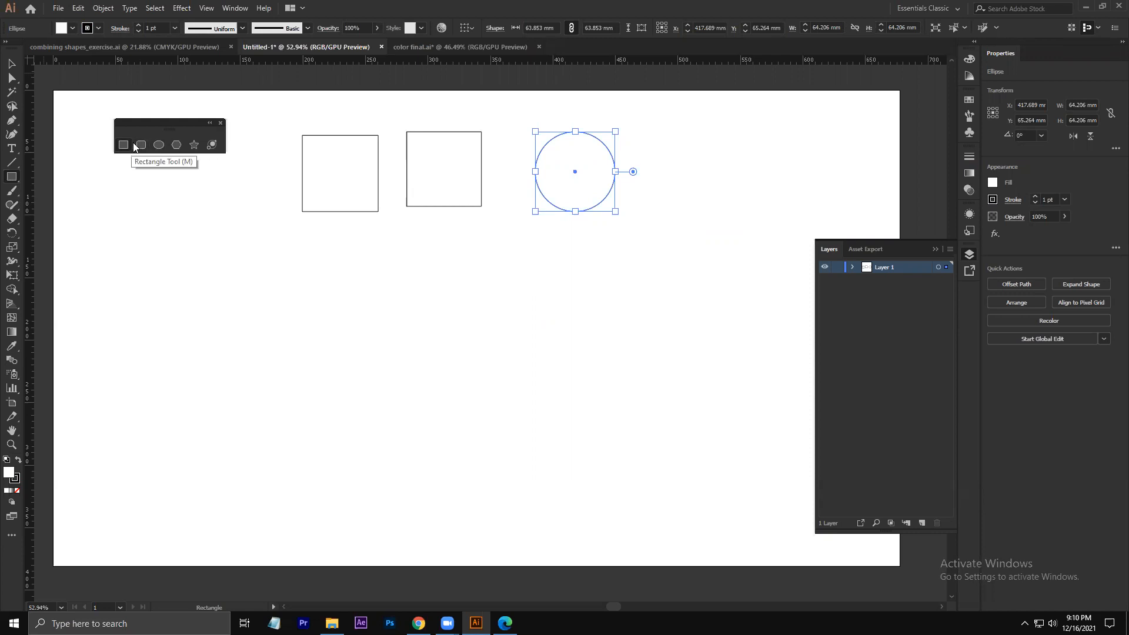
pyautogui.click(141, 145)
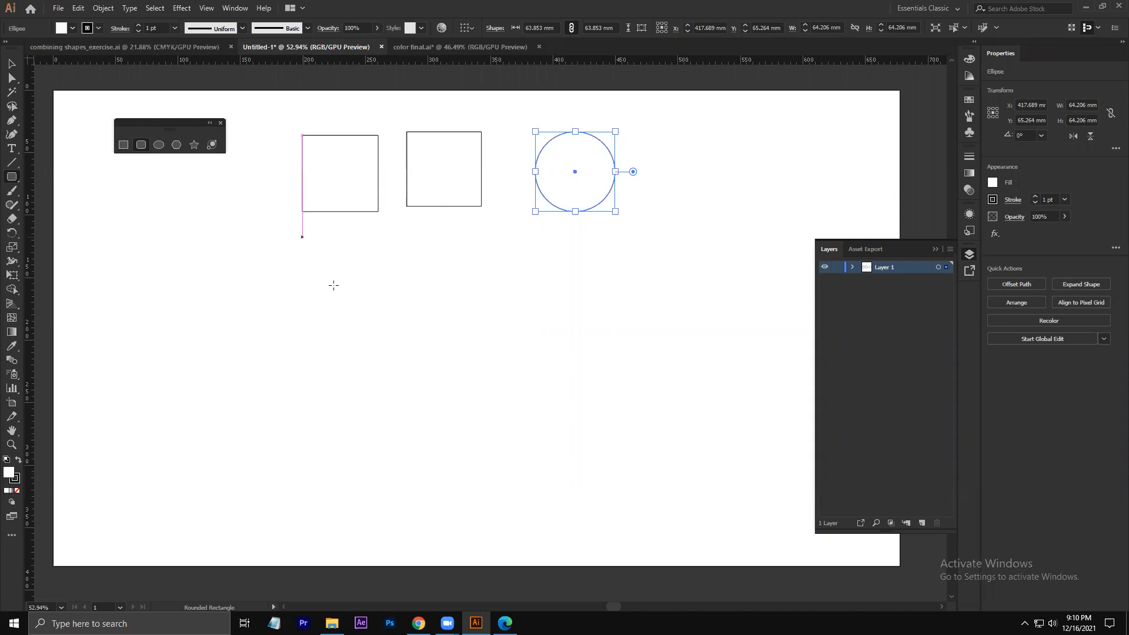
pyautogui.moveTo(413, 333); pyautogui.dragTo(574, 370)
pyautogui.moveTo(476, 343); pyautogui.dragTo(601, 370)
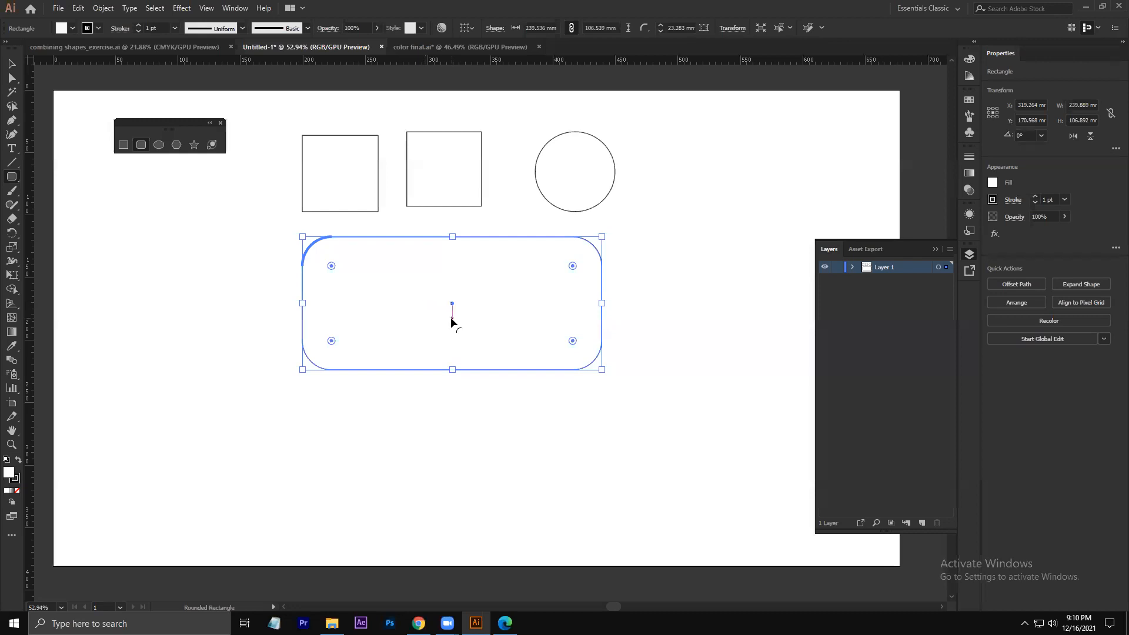
# - Give the rounded rectangle a green fill and a 20 pt black stroke
pyautogui.click(71, 28)
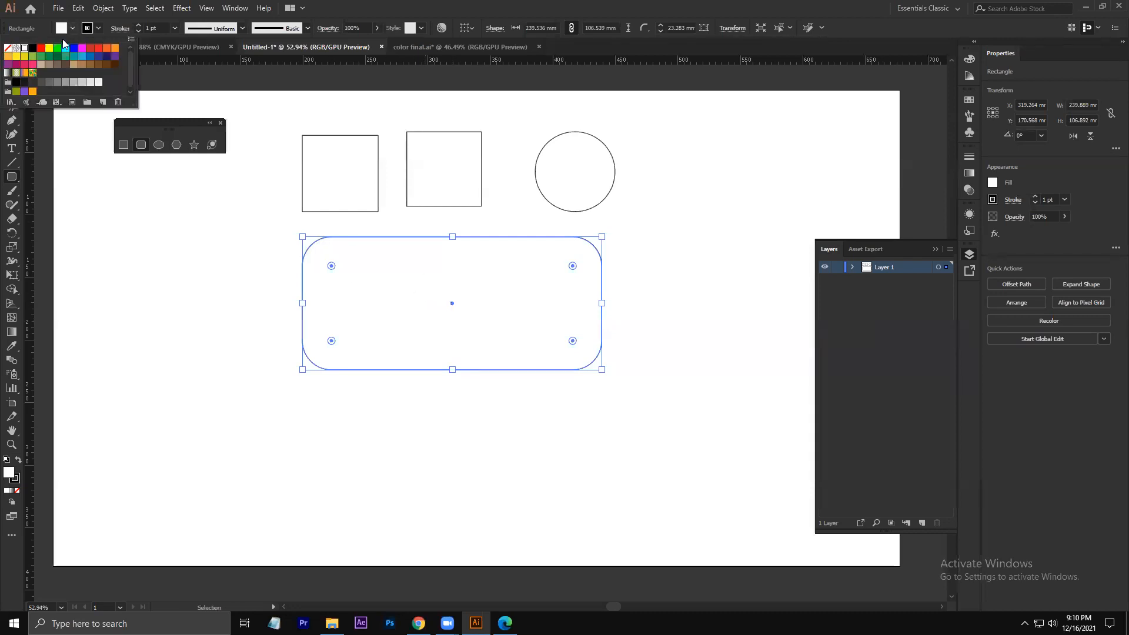
pyautogui.click(57, 48)
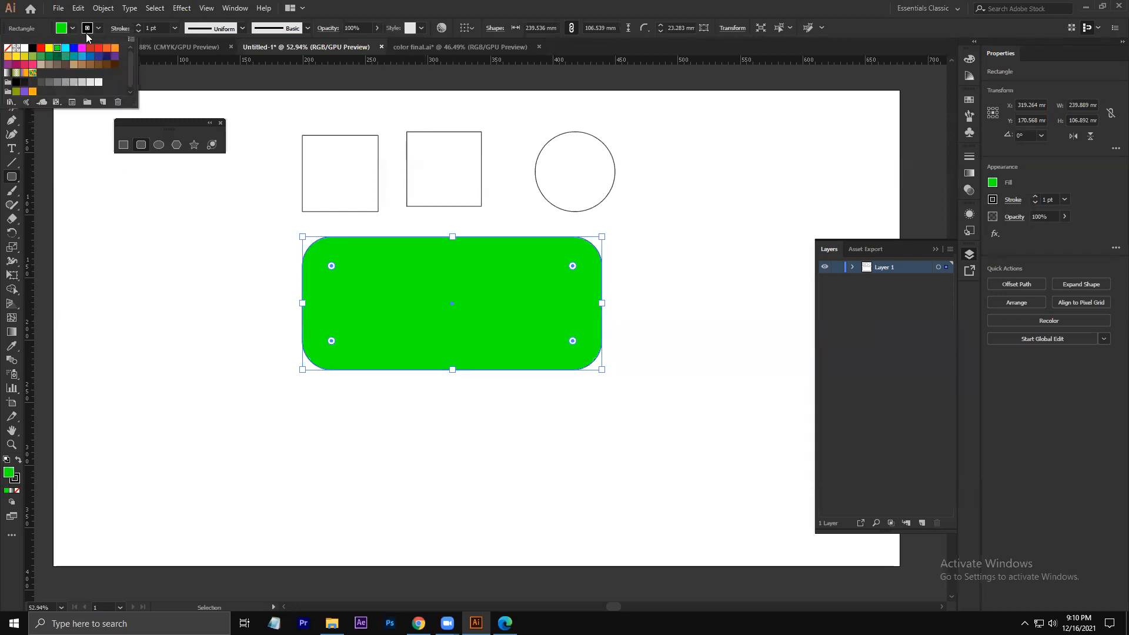
pyautogui.click(139, 27)
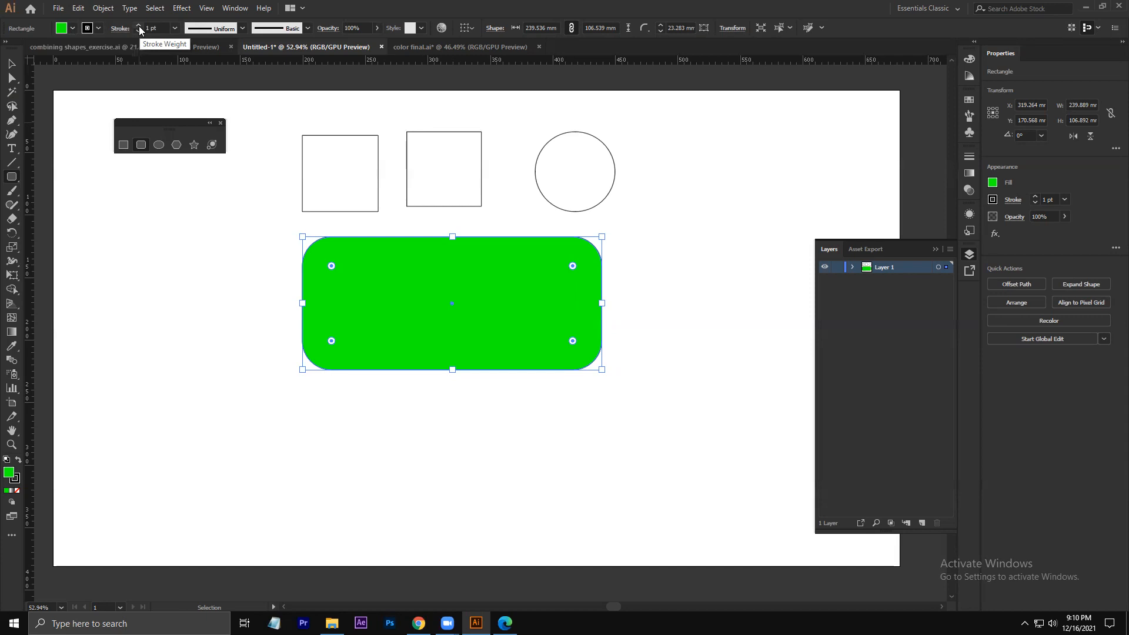
pyautogui.keyDown('shift'); pyautogui.click(138, 26); pyautogui.keyUp('shift')
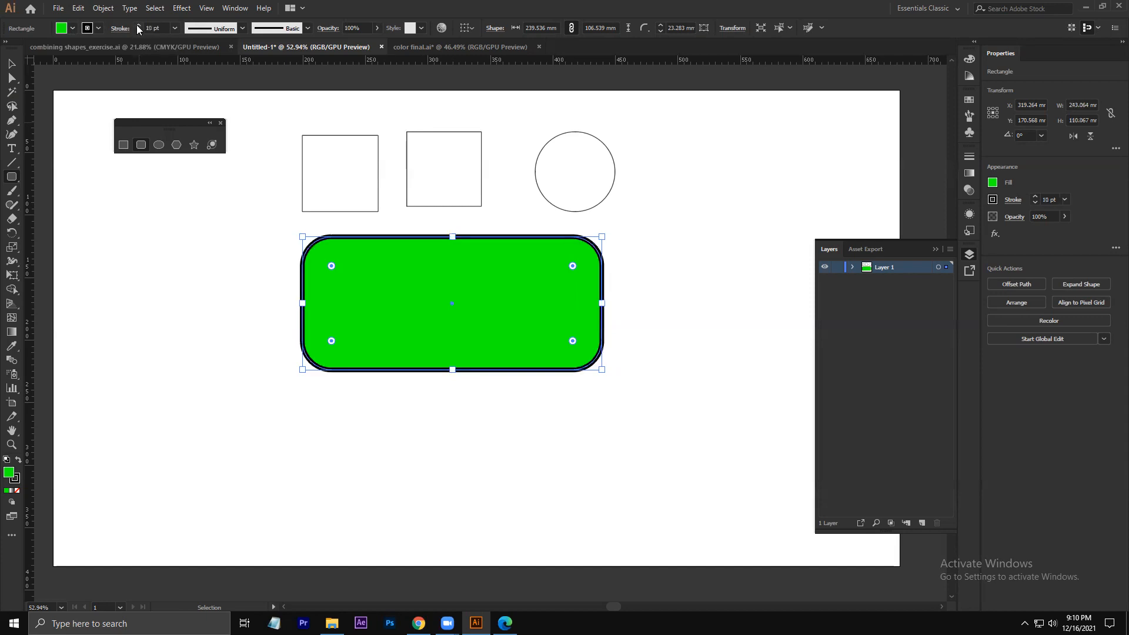
pyautogui.keyDown('shift'); pyautogui.click(138, 25); pyautogui.keyUp('shift')
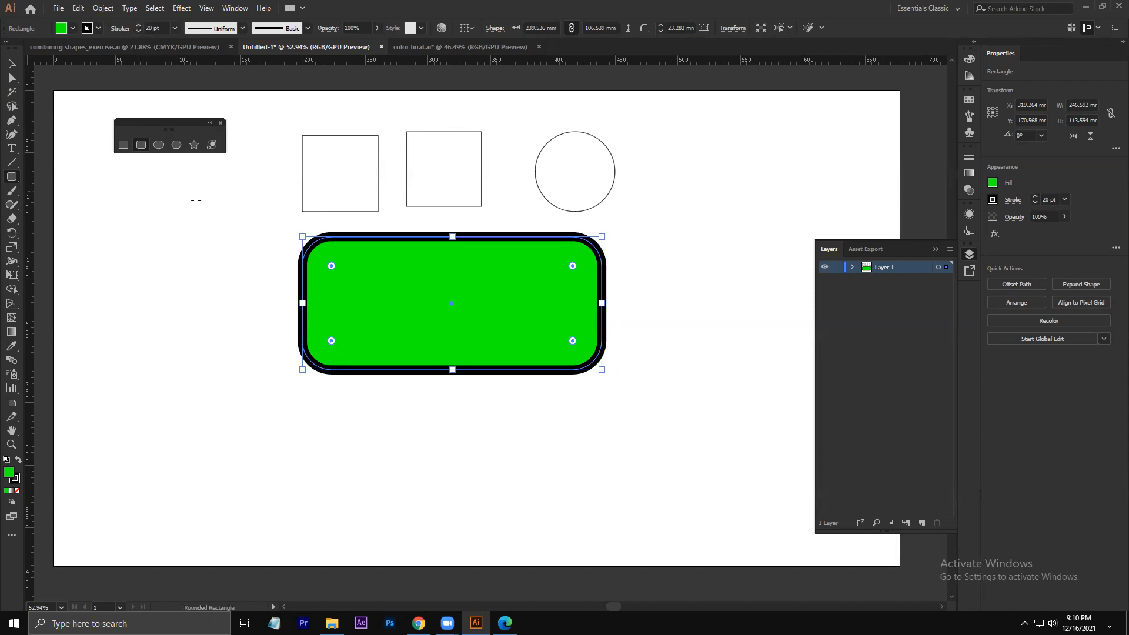
# - Hide the corner widgets, reselect the rounded rectangle to check it, and show the widgets again
pyautogui.press('v')
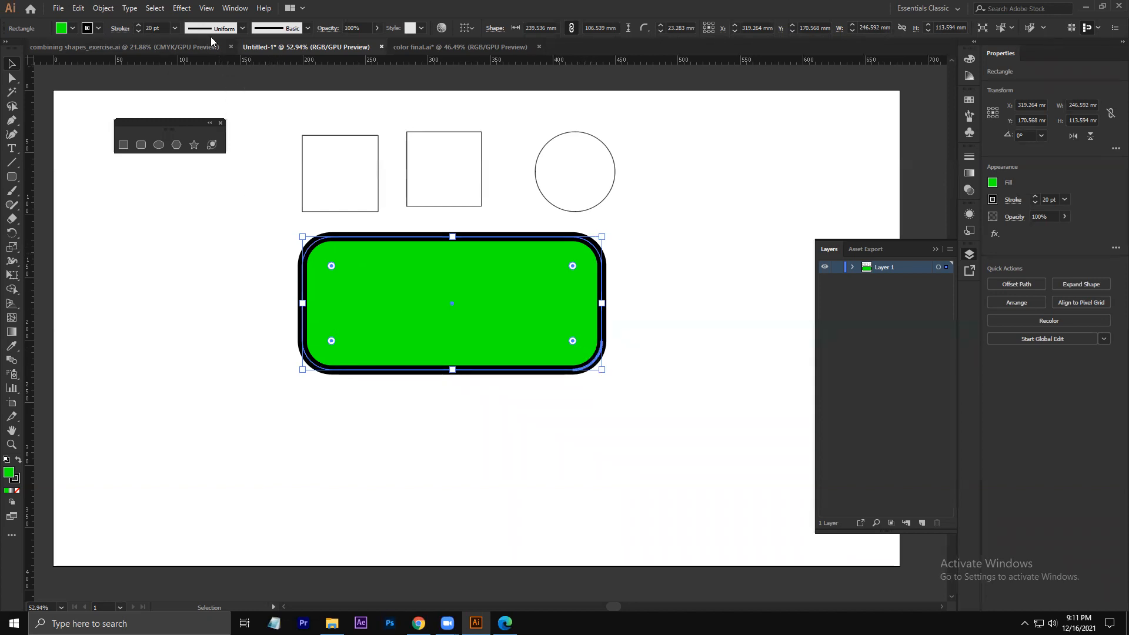
pyautogui.click(208, 9)
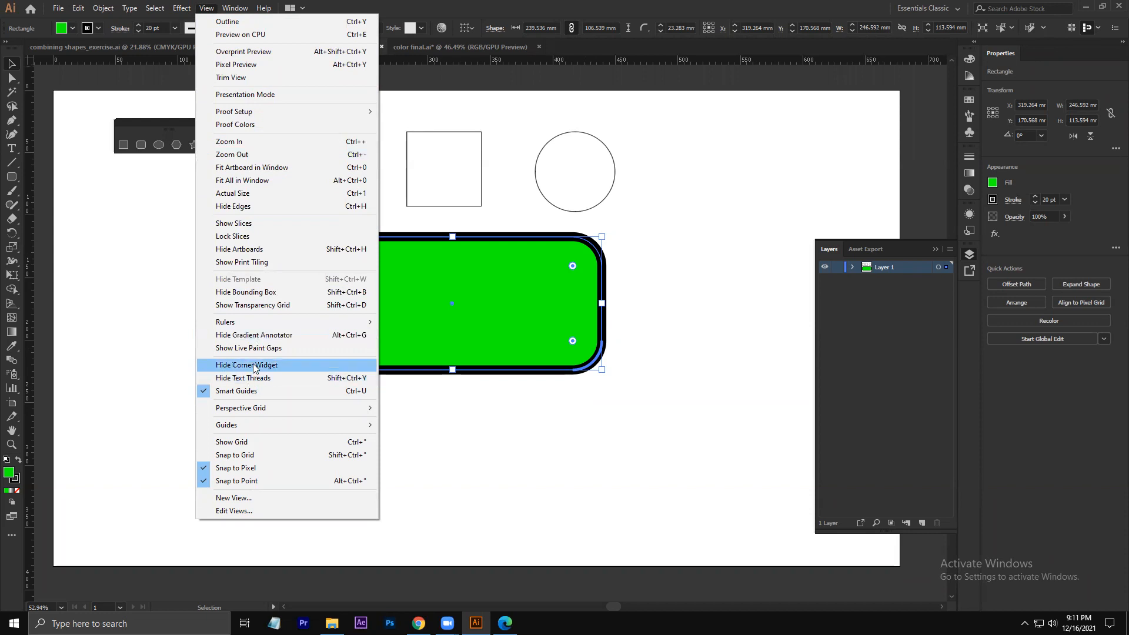
pyautogui.click(291, 363)
pyautogui.click(356, 426)
pyautogui.click(404, 349)
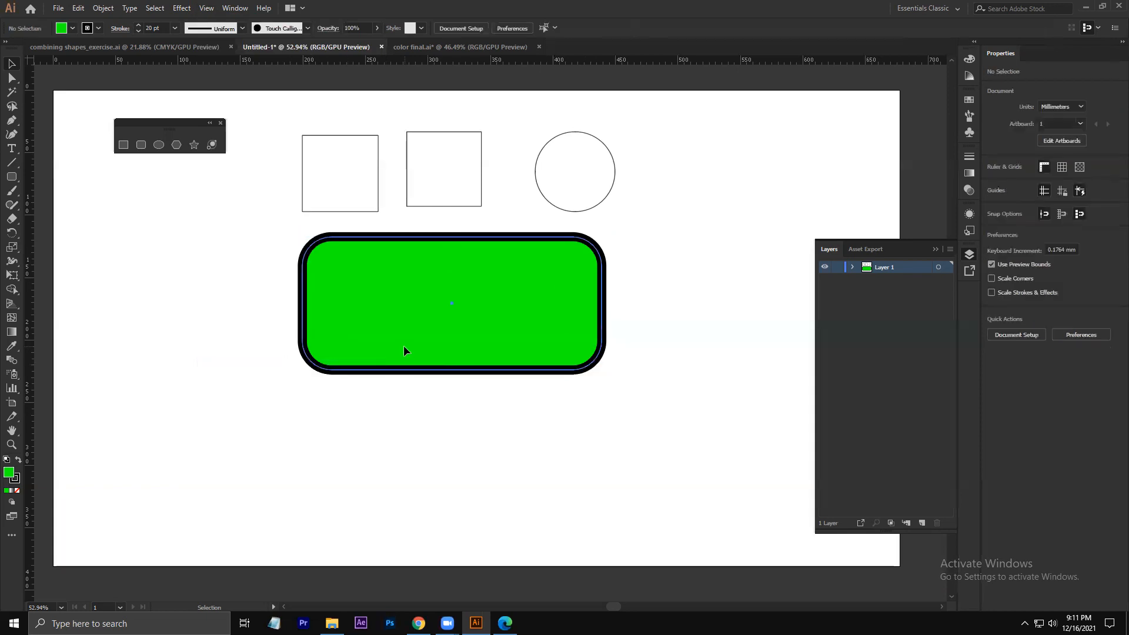
pyautogui.click(207, 8)
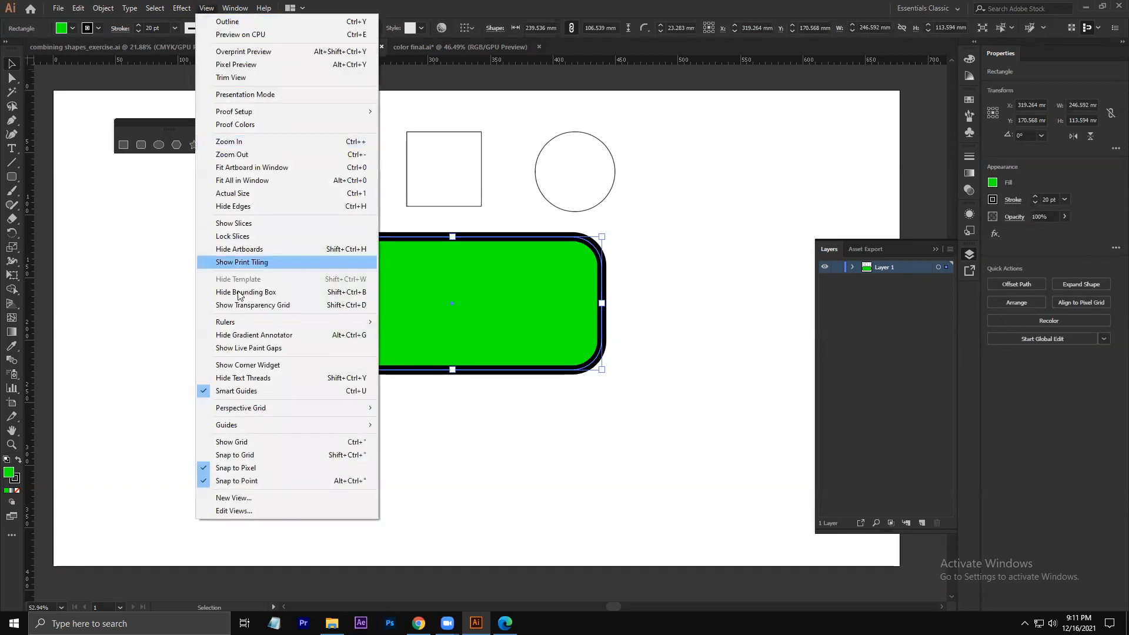
pyautogui.click(255, 365)
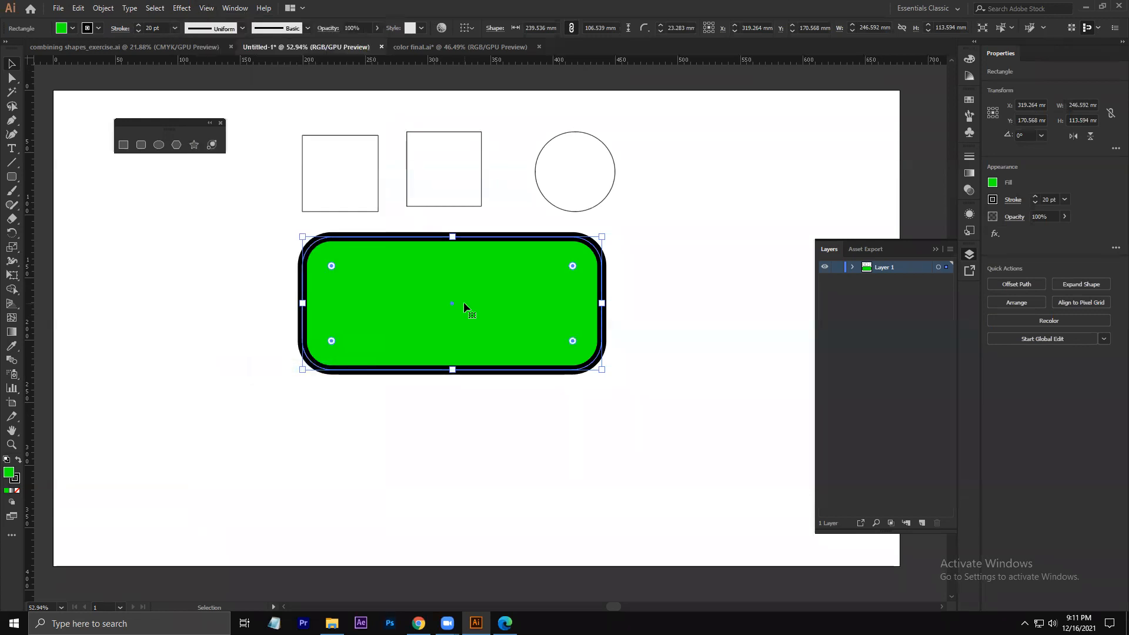
# - Hide the bounding box, reselect the rounded rectangle to check it, and show the bounding box again
pyautogui.click(206, 9)
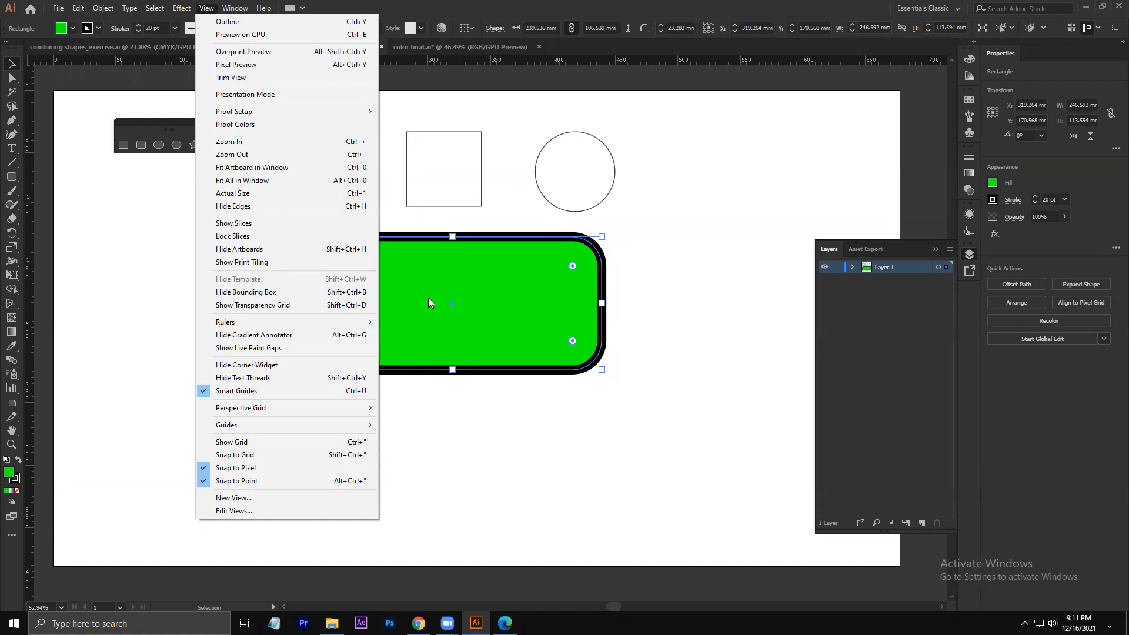
pyautogui.click(258, 299)
pyautogui.click(206, 8)
pyautogui.click(792, 361)
pyautogui.click(605, 304)
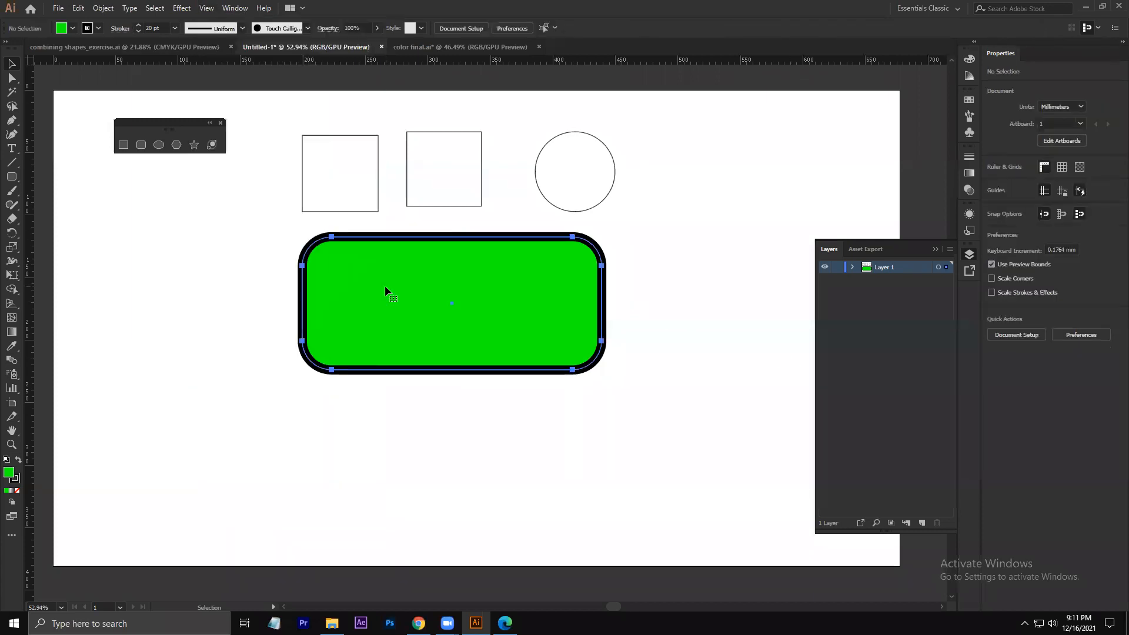
pyautogui.click(206, 8)
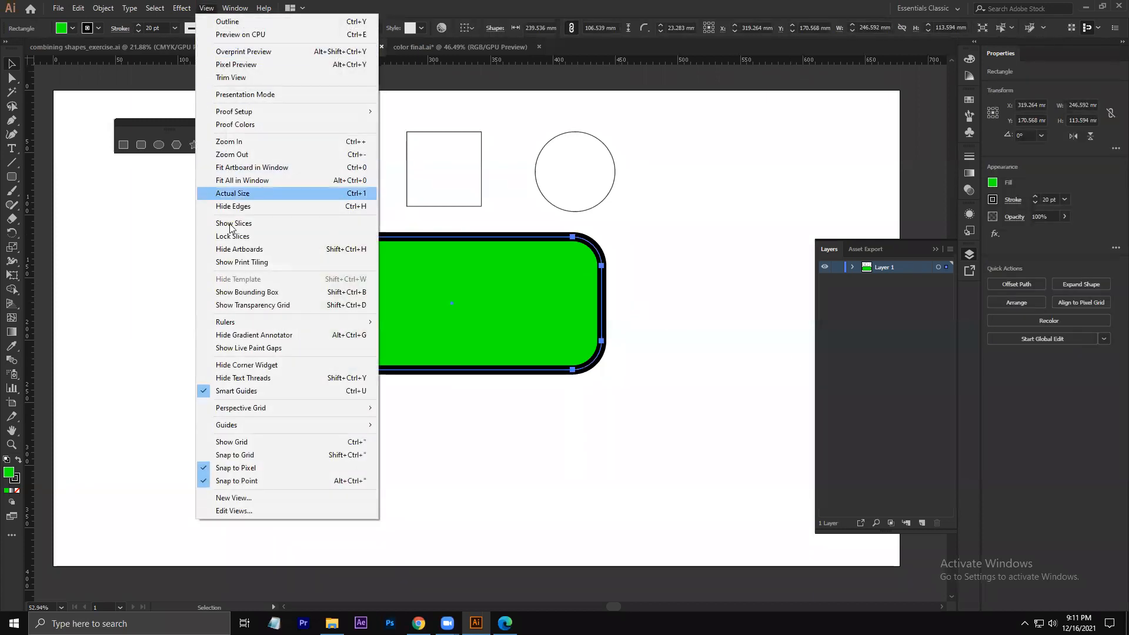
pyautogui.click(256, 296)
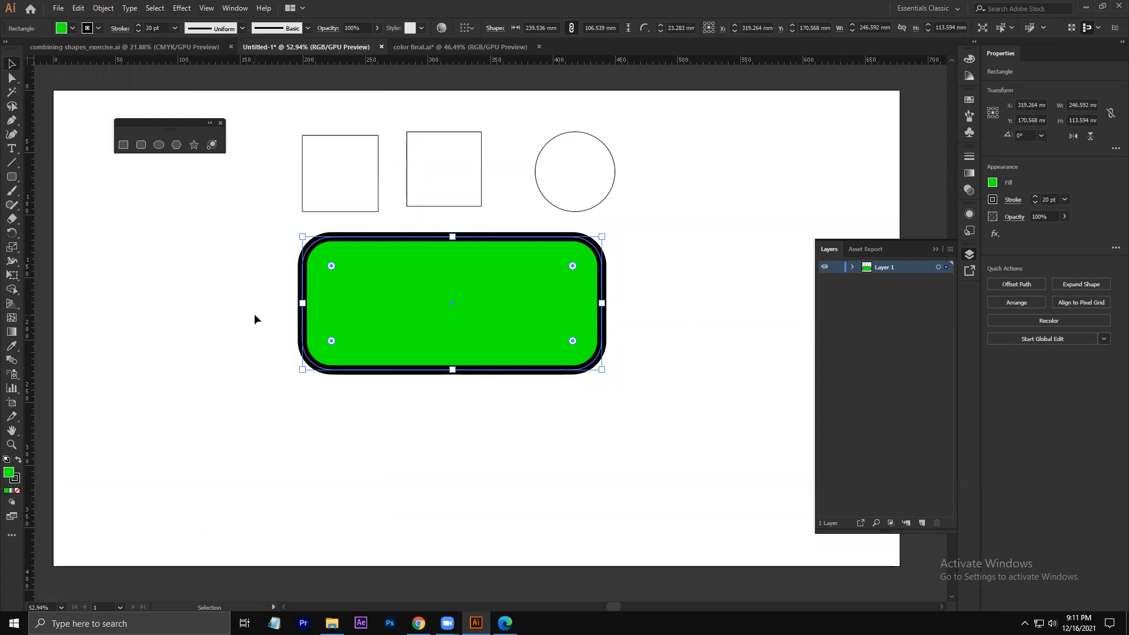
pyautogui.click(224, 332)
pyautogui.click(396, 300)
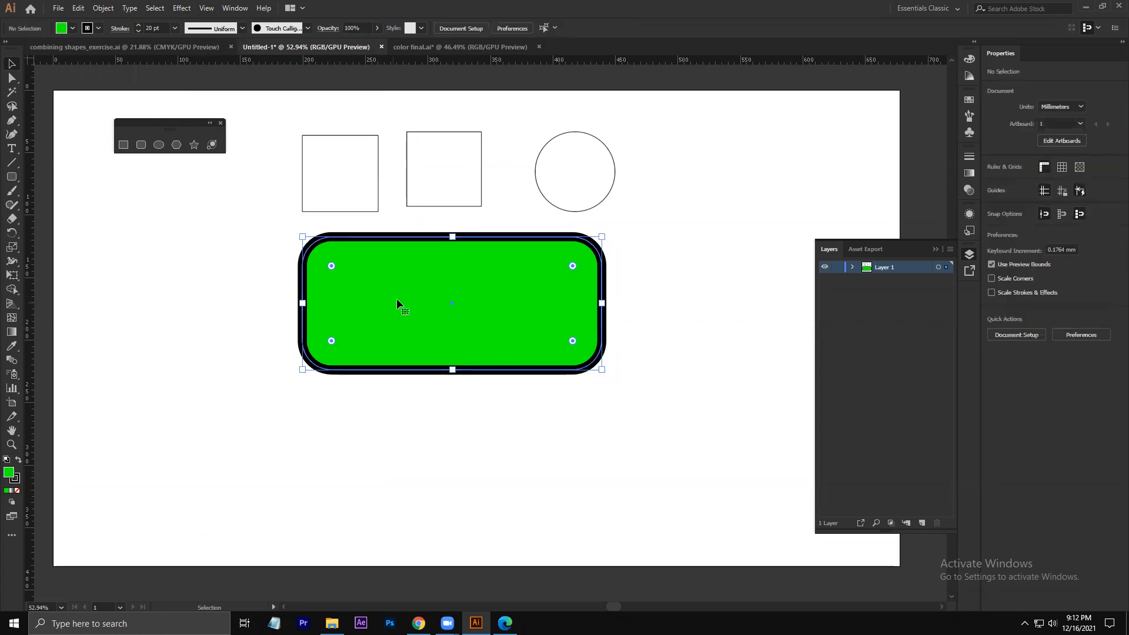
# - Fill the circle with cyan
pyautogui.click(556, 186)
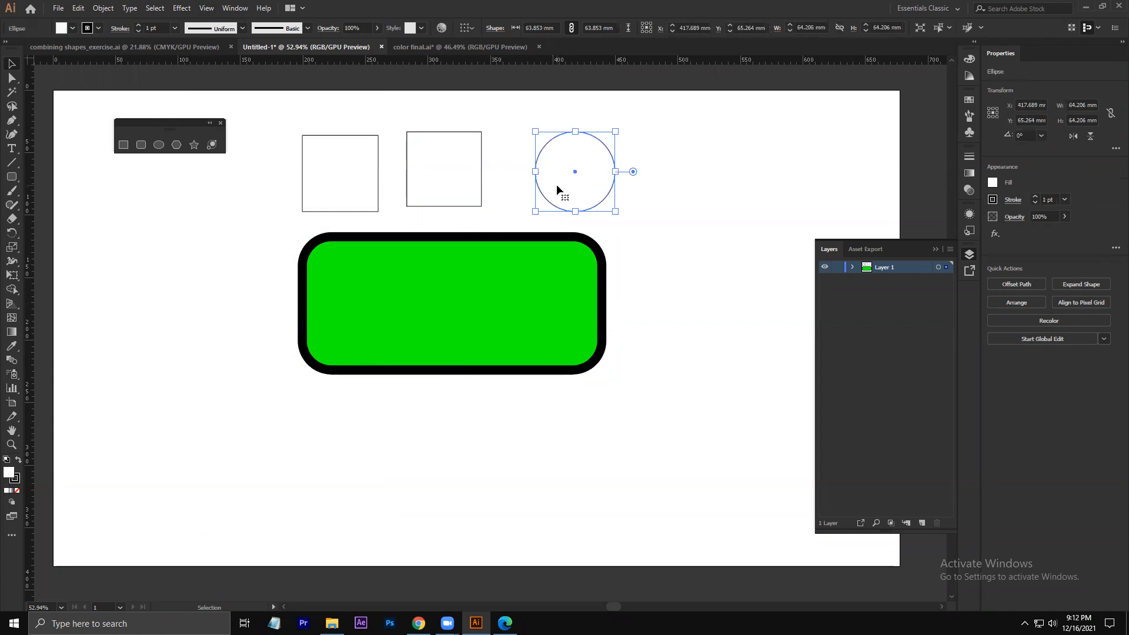
pyautogui.click(62, 28)
pyautogui.click(66, 48)
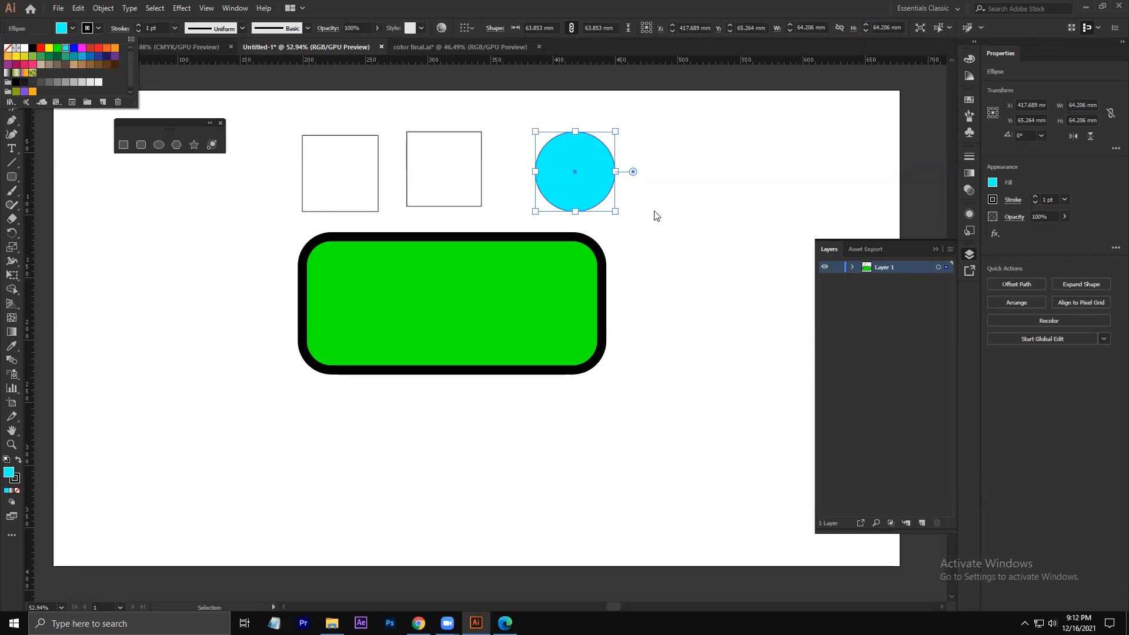
pyautogui.click(688, 200)
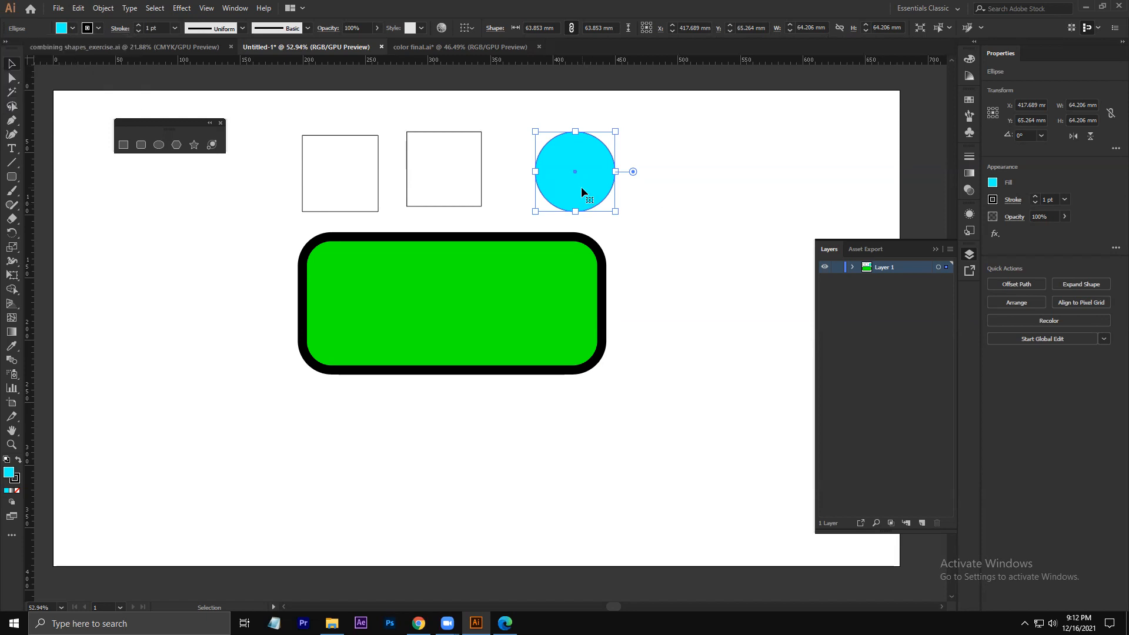
# - Set the circle's stroke weight to 10 pt
pyautogui.keyDown('shift'); pyautogui.click(140, 25); pyautogui.keyUp('shift')
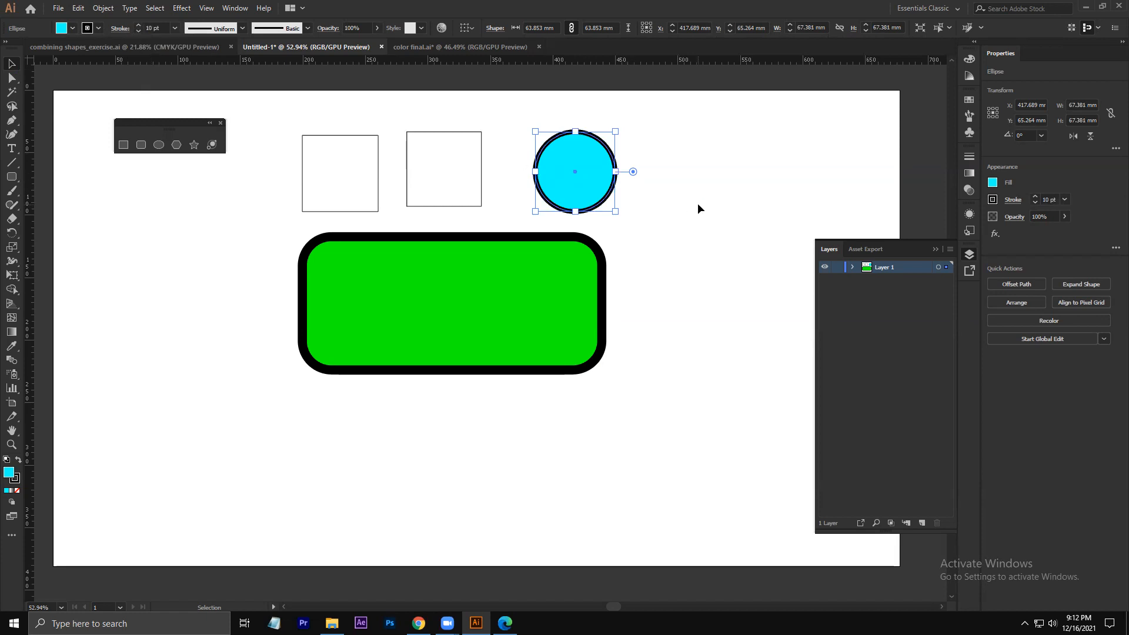
# - With the rounded rectangle selected, set the anchor point, handle and bounding box display size one notch above default in the preferences
pyautogui.click(517, 284)
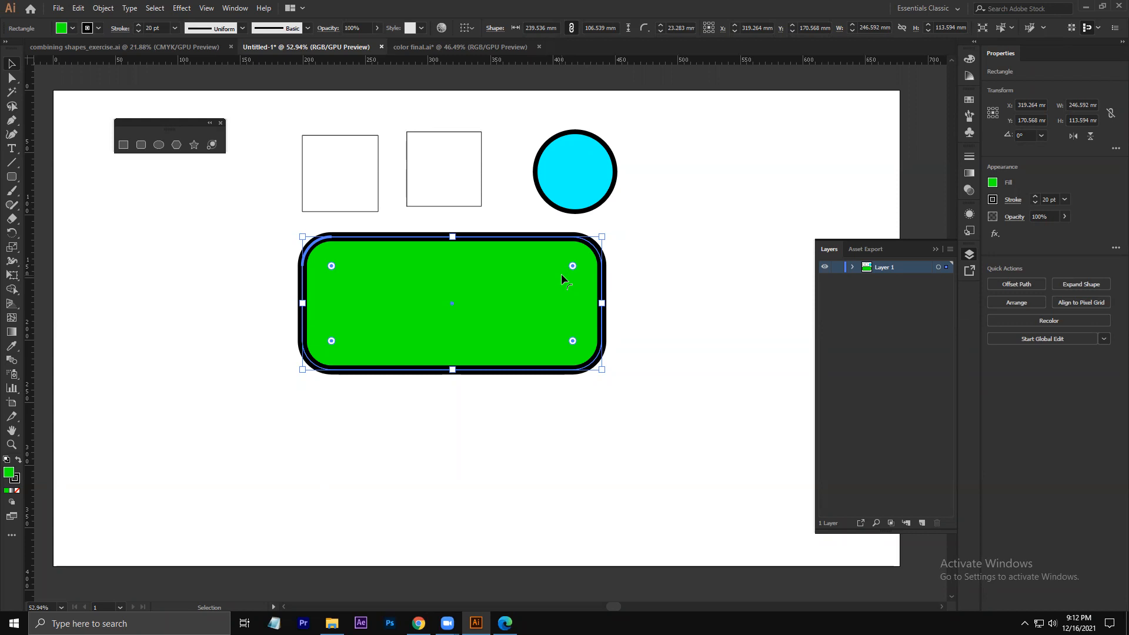
pyautogui.hotkey('ctrl', 'k')
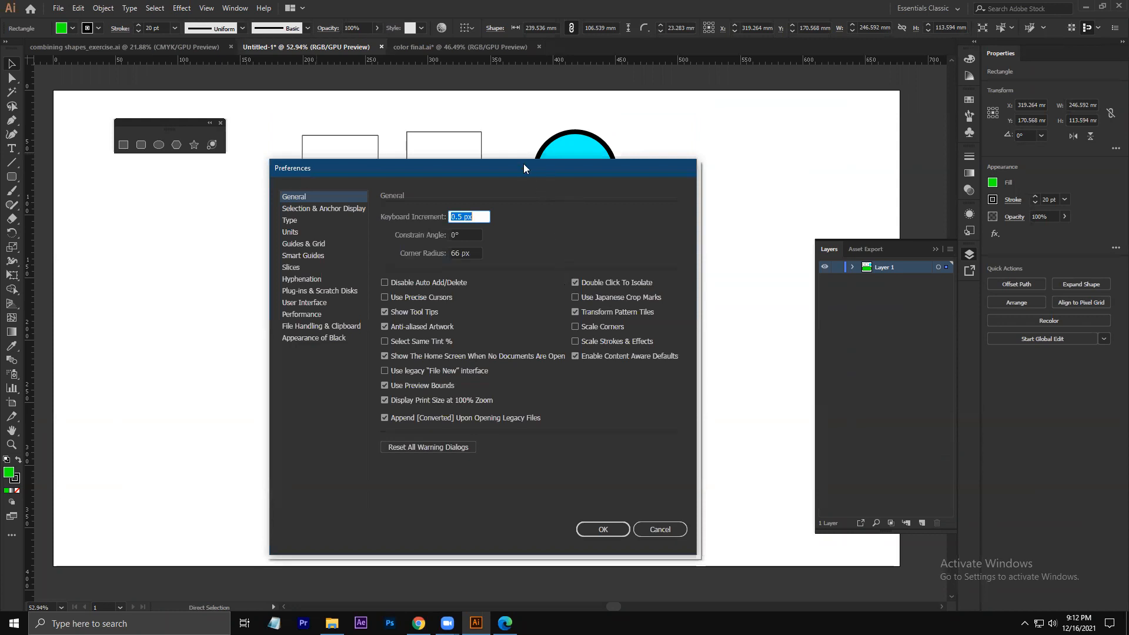
pyautogui.moveTo(523, 163); pyautogui.dragTo(495, 117)
pyautogui.click(613, 479)
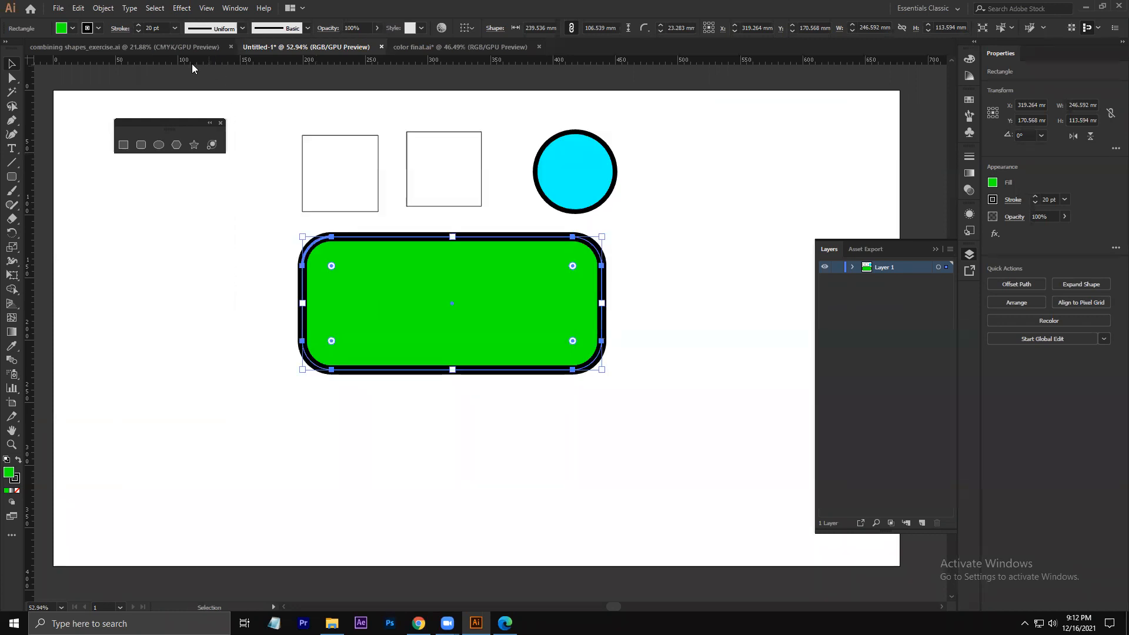
pyautogui.click(78, 11)
pyautogui.moveTo(143, 383)
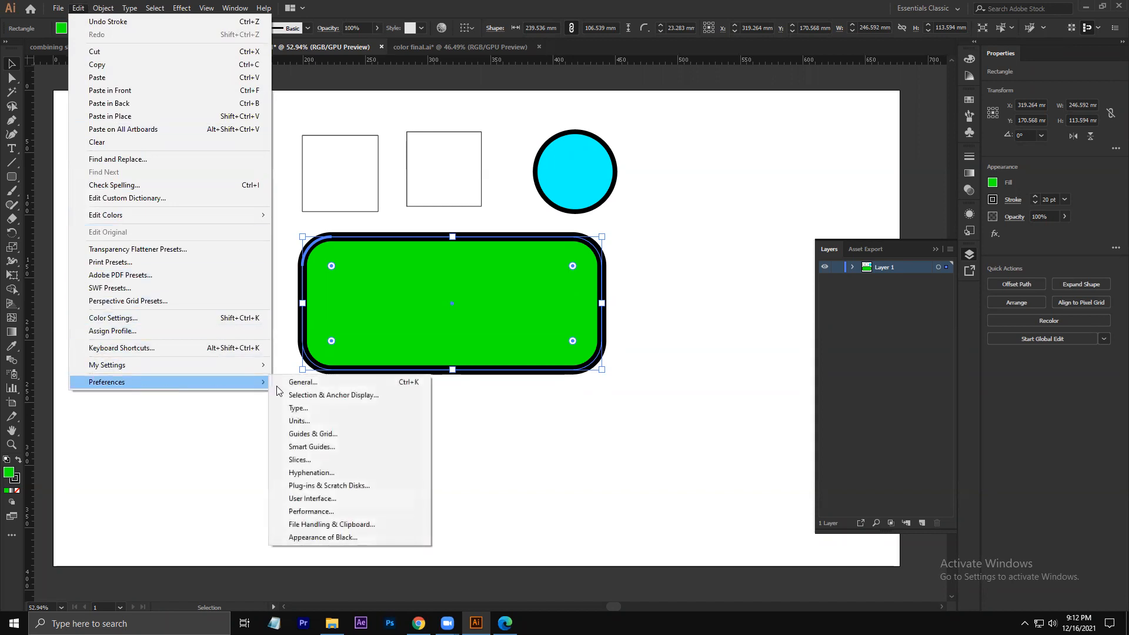
pyautogui.click(352, 395)
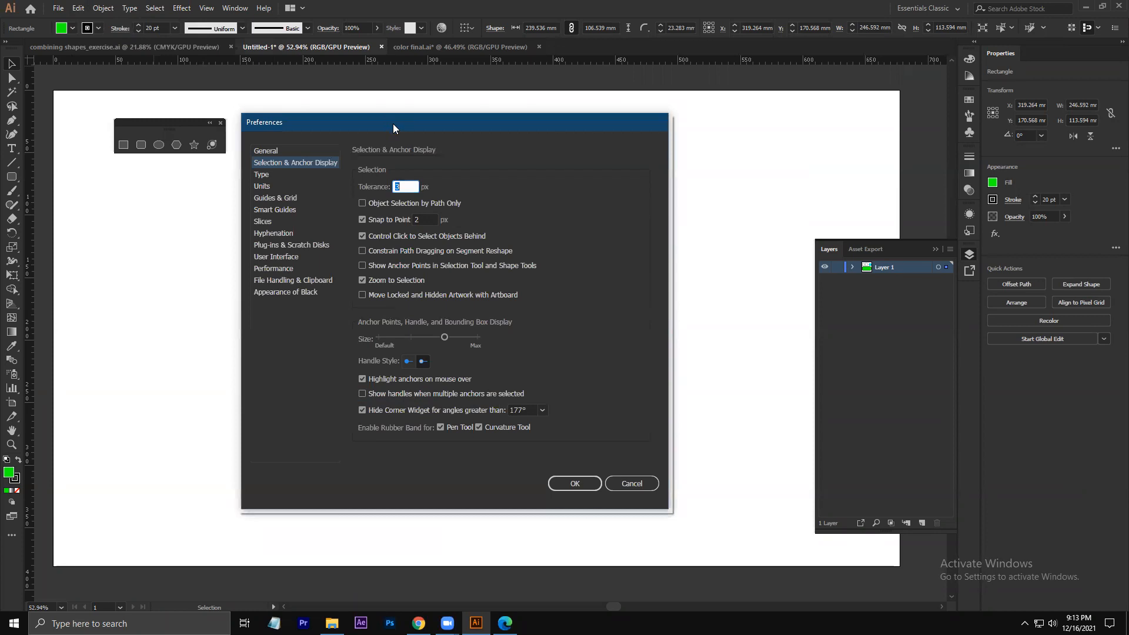
pyautogui.moveTo(392, 124); pyautogui.dragTo(755, 112)
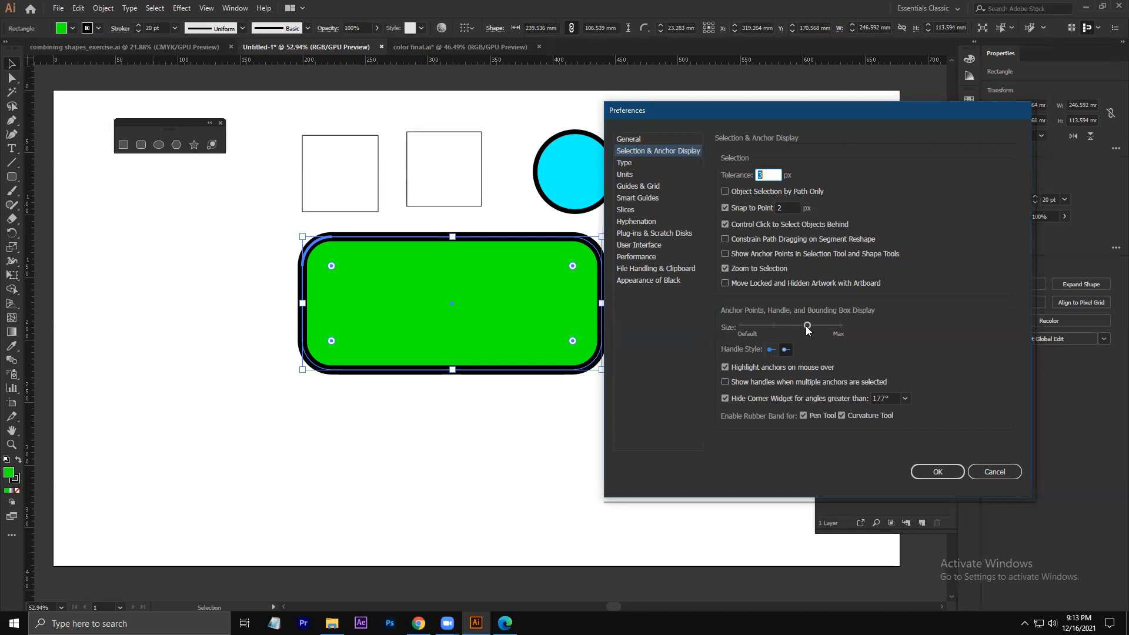
pyautogui.moveTo(807, 327); pyautogui.dragTo(836, 328)
pyautogui.click(938, 472)
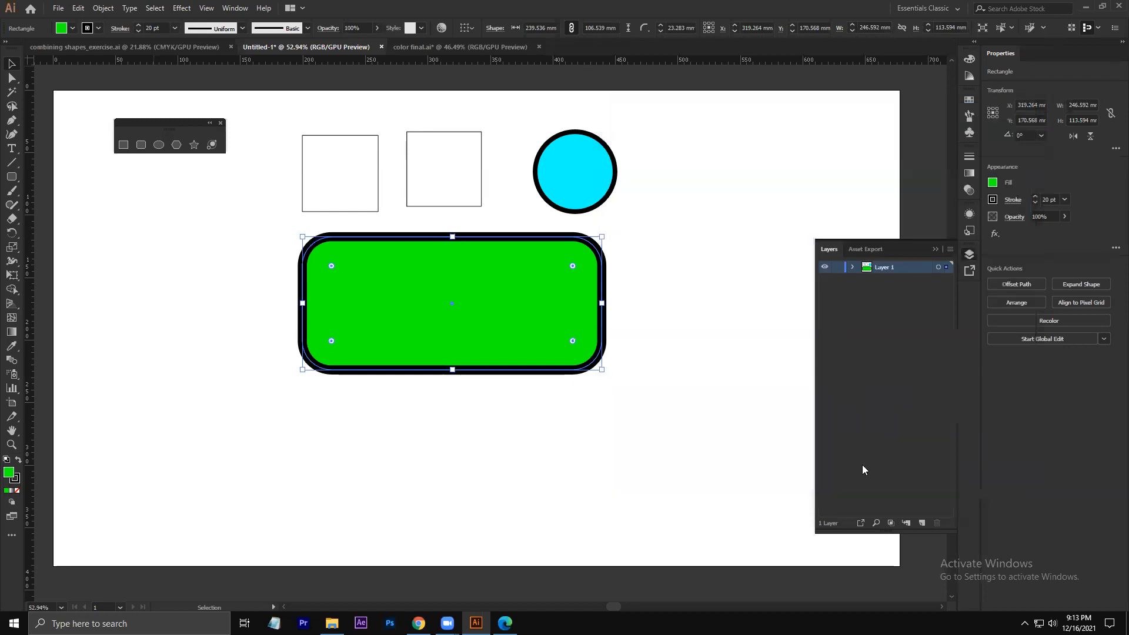
# - Reselect the rounded rectangle and compare its bounding box with its anchor points using the Selection and Direct Selection tools
pyautogui.click(616, 428)
pyautogui.click(498, 309)
pyautogui.press('a')
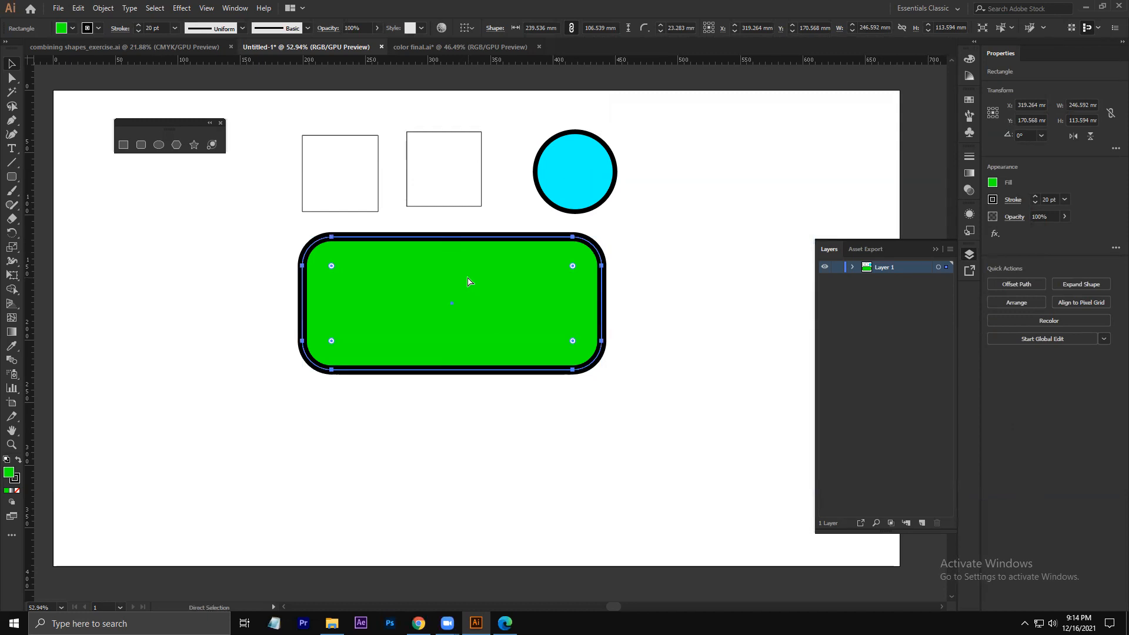
pyautogui.hotkey('ctrl', 'l')
pyautogui.press('v')
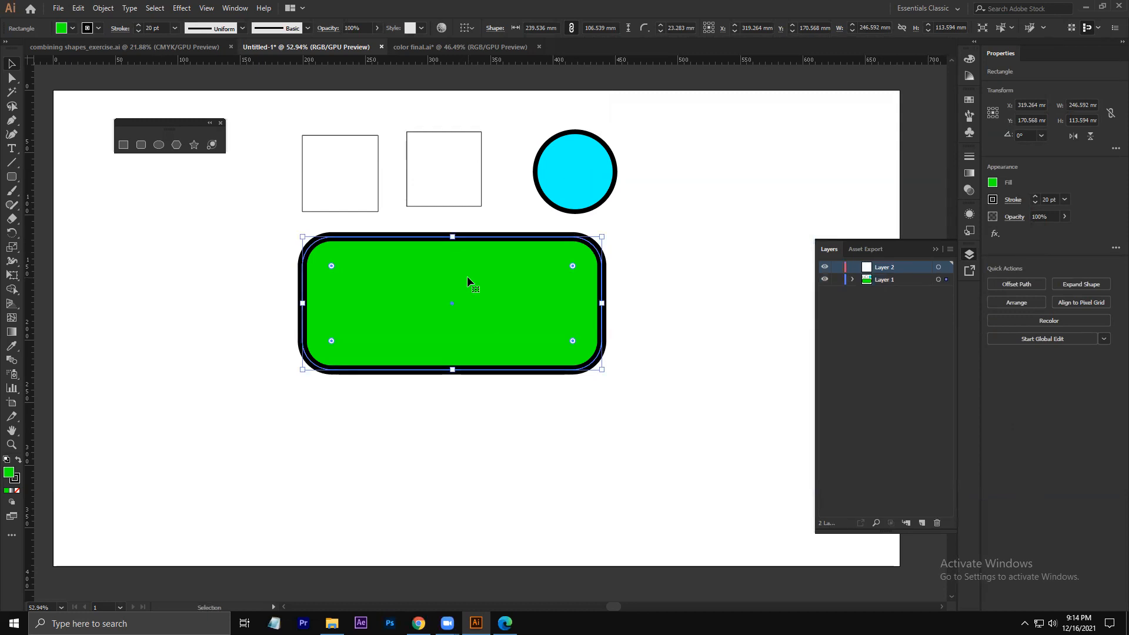
pyautogui.hotkey('ctrl', 'z')
pyautogui.press('a')
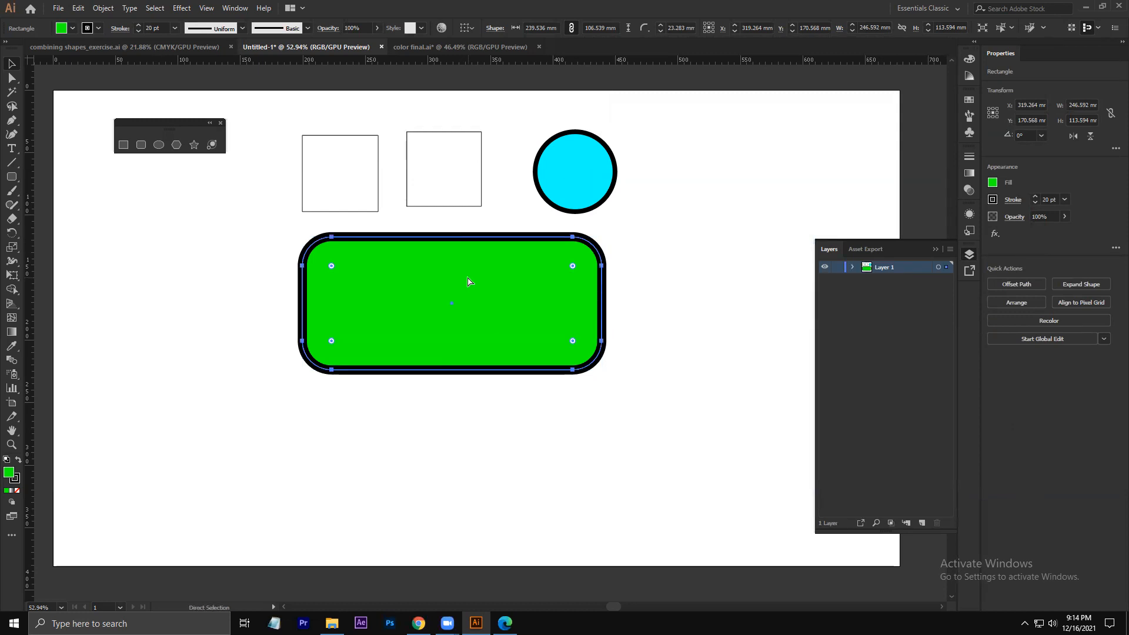
# - Recheck the Selection & Anchor Display preferences and leave them without making changes
pyautogui.hotkey('ctrl', 'k')
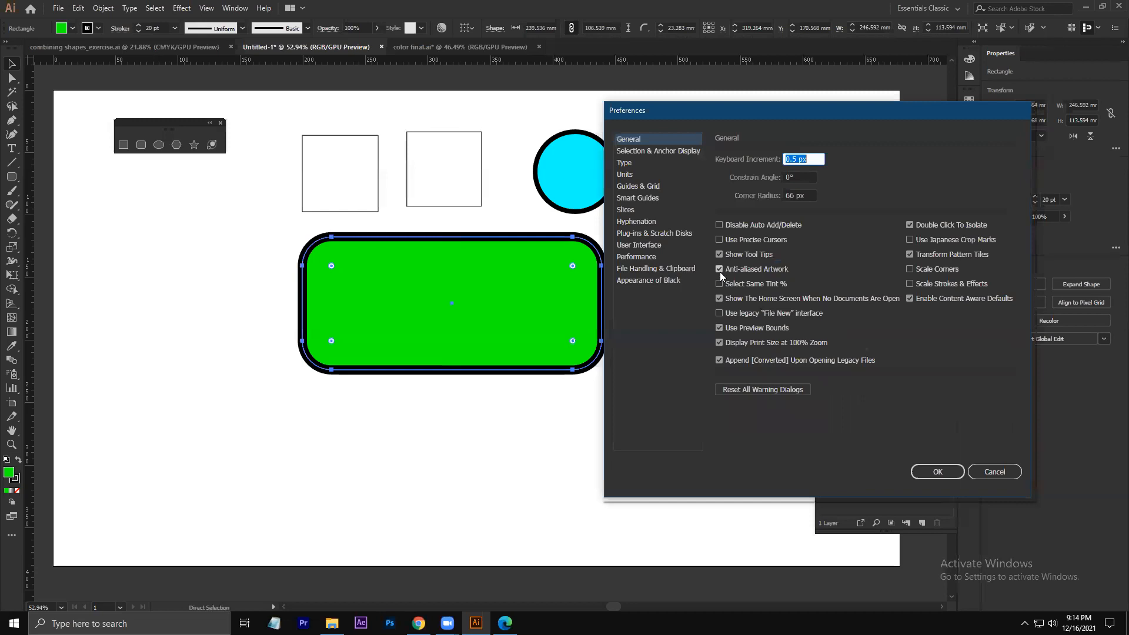
pyautogui.click(666, 151)
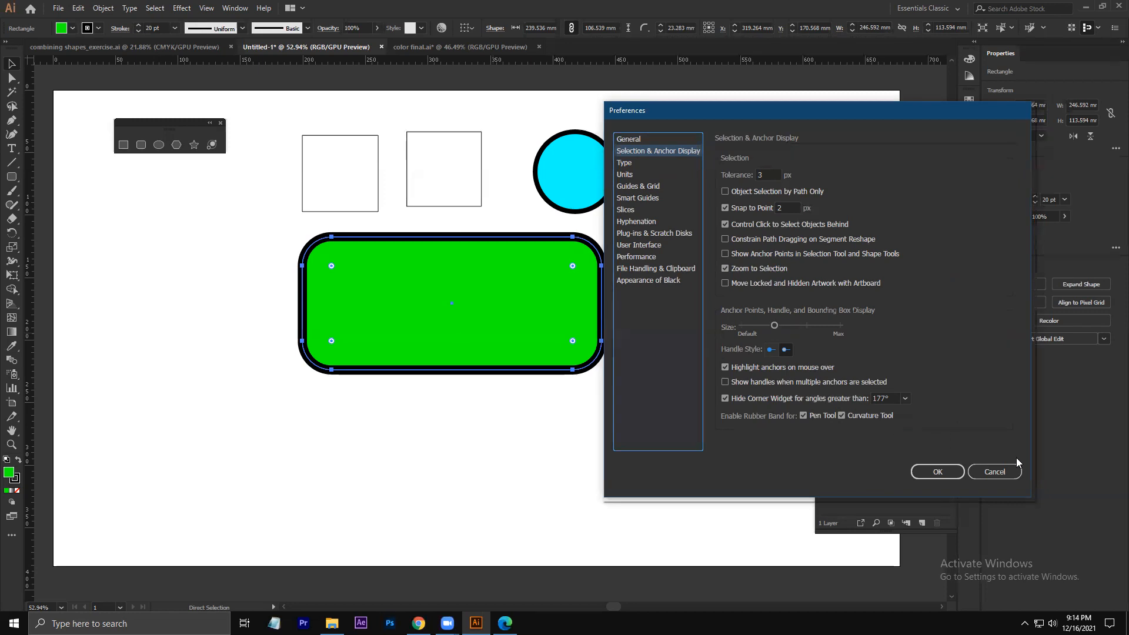
pyautogui.click(994, 471)
# - Move the circle right along the artboard to about X 527 mm, Y 65 mm, and reselect it
pyautogui.click(571, 432)
pyautogui.press('space')
pyautogui.moveTo(542, 278); pyautogui.dragTo(433, 288)
pyautogui.moveTo(466, 176); pyautogui.dragTo(603, 172)
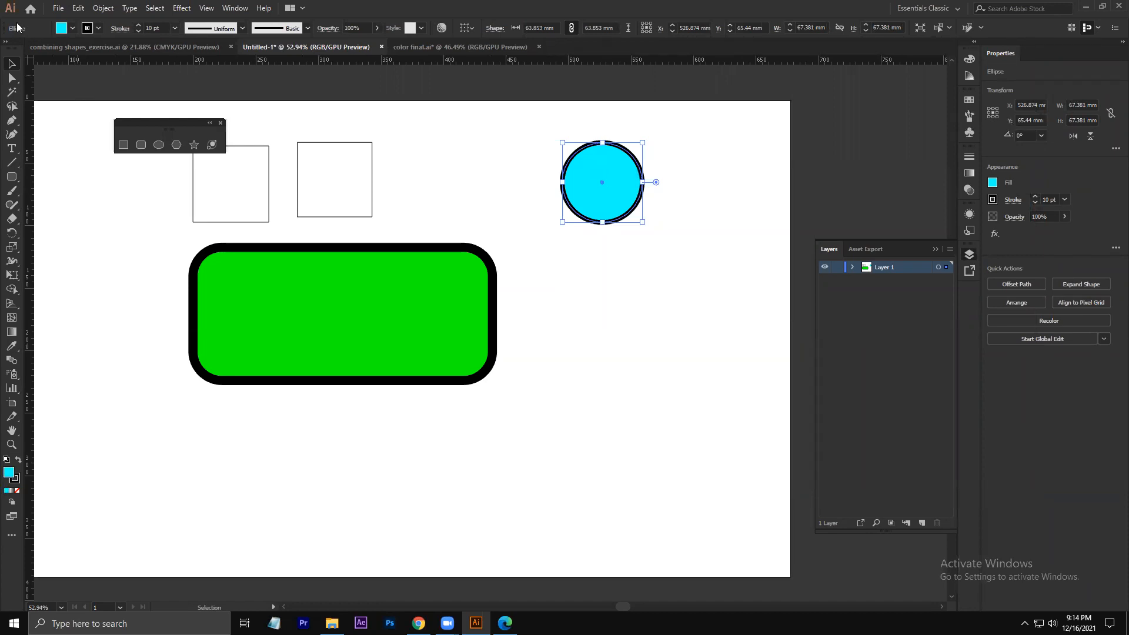
pyautogui.click(667, 285)
pyautogui.click(606, 192)
pyautogui.moveTo(643, 142); pyautogui.dragTo(650, 126)
# - Use the Direct Selection tool to select all of the circle's anchor points, and only its bottom anchor point
pyautogui.click(9, 79)
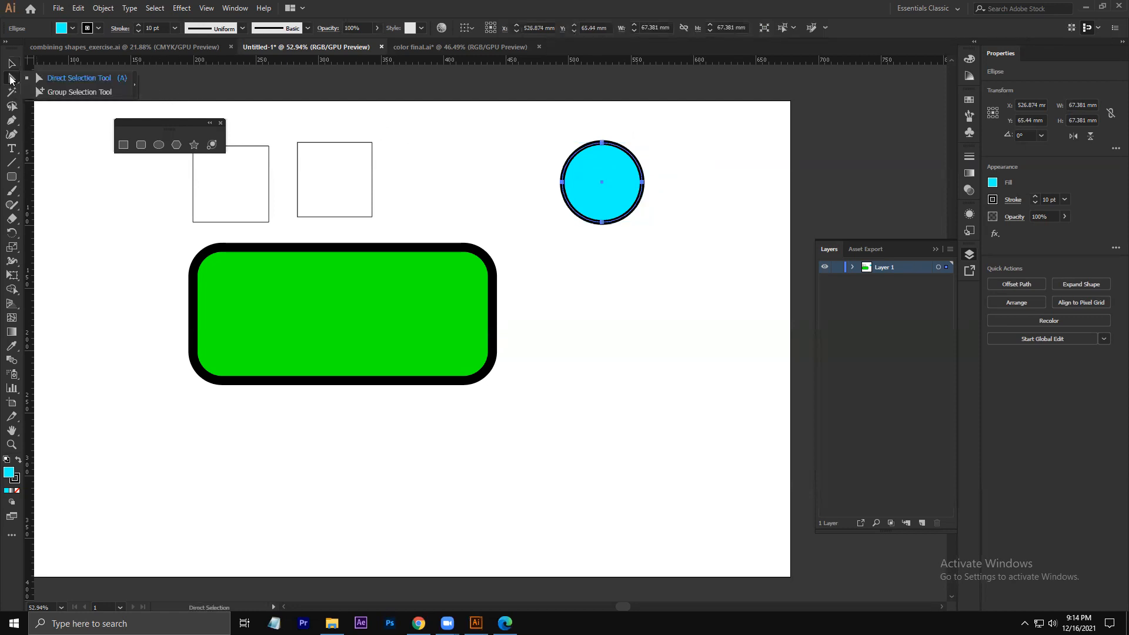
pyautogui.click(59, 82)
pyautogui.click(504, 146)
pyautogui.moveTo(518, 130); pyautogui.dragTo(730, 280)
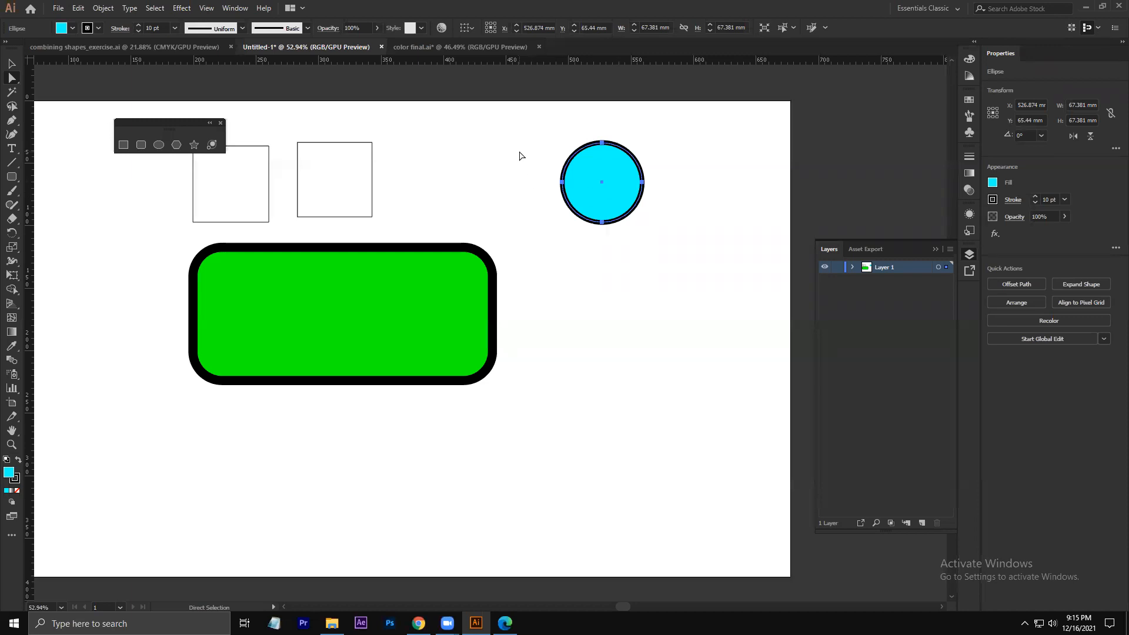
pyautogui.click(602, 223)
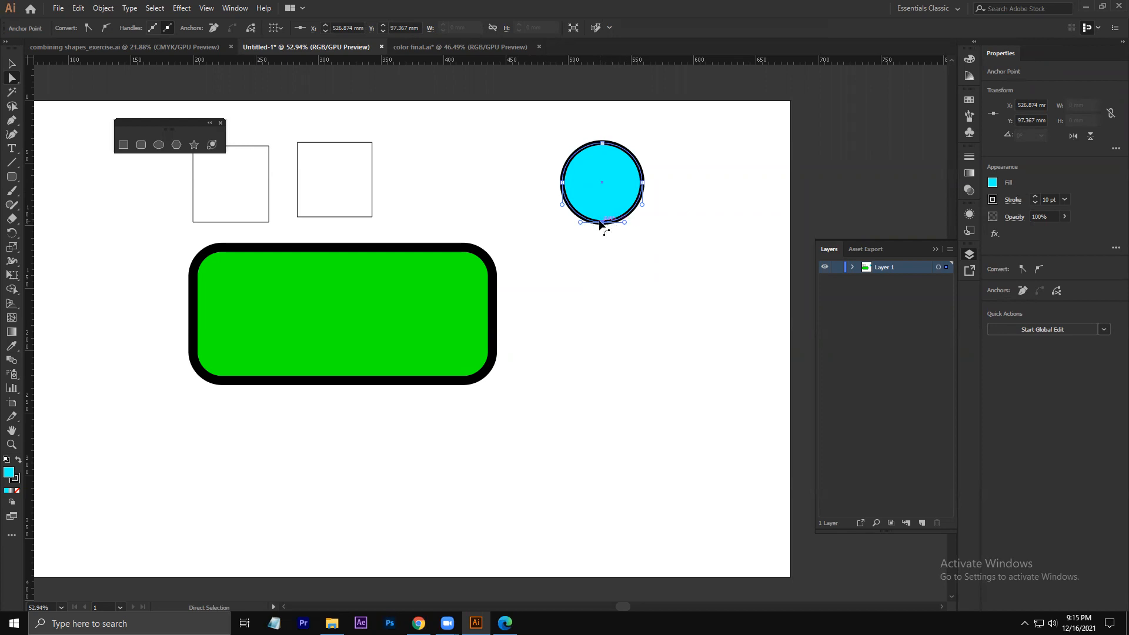
# - Change the handle style to solid handle ends in the Selection & Anchor Display preferences
pyautogui.hotkey('ctrl', 'k')
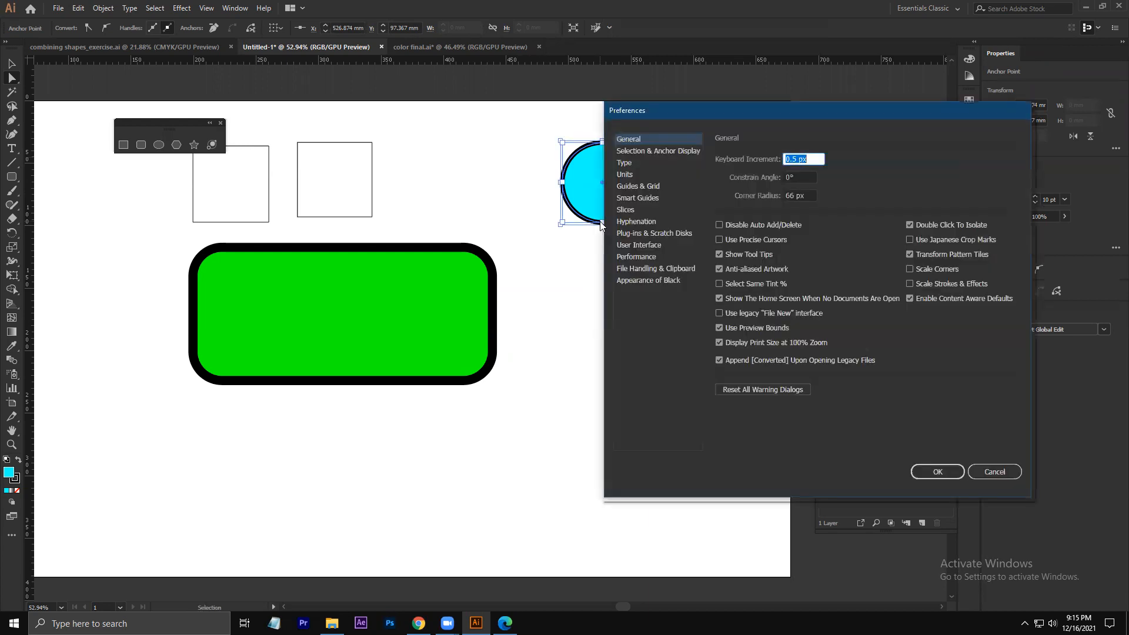
pyautogui.moveTo(685, 112); pyautogui.dragTo(168, 124)
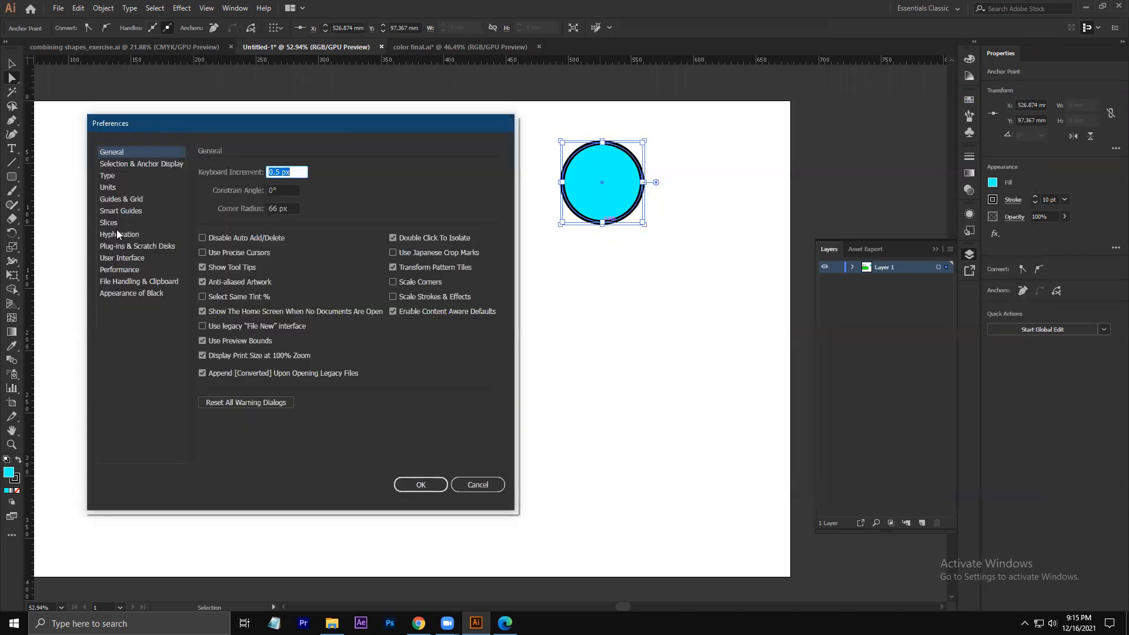
pyautogui.click(122, 165)
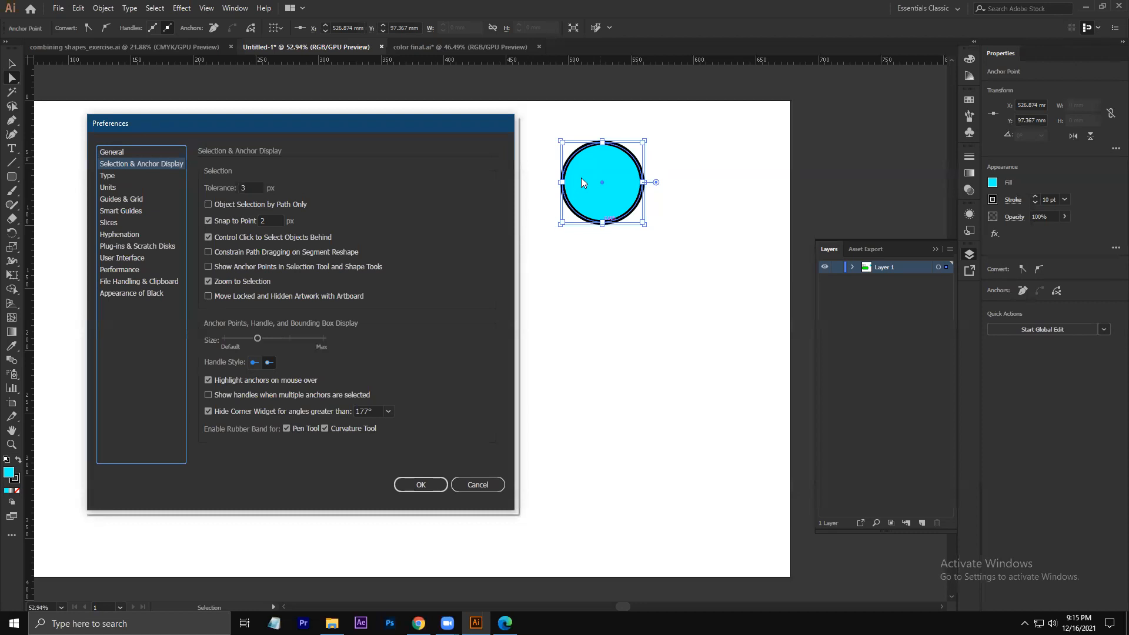
pyautogui.click(254, 362)
pyautogui.click(430, 484)
# - Reselect the circle and its bottom anchor point to check the new handle style
pyautogui.click(574, 396)
pyautogui.click(605, 198)
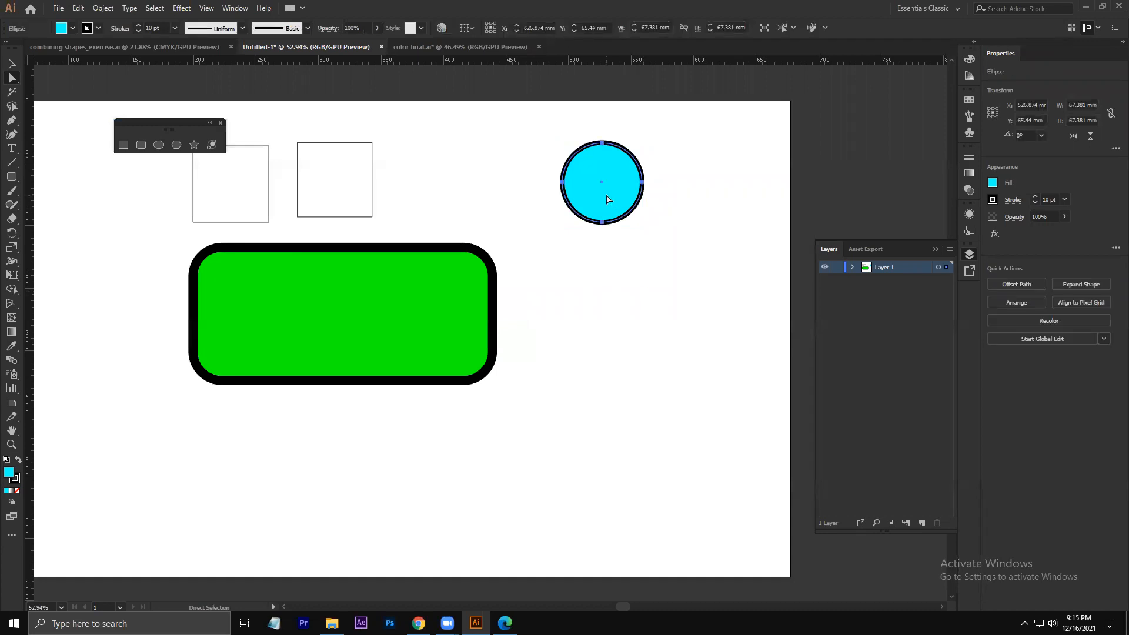
pyautogui.click(602, 222)
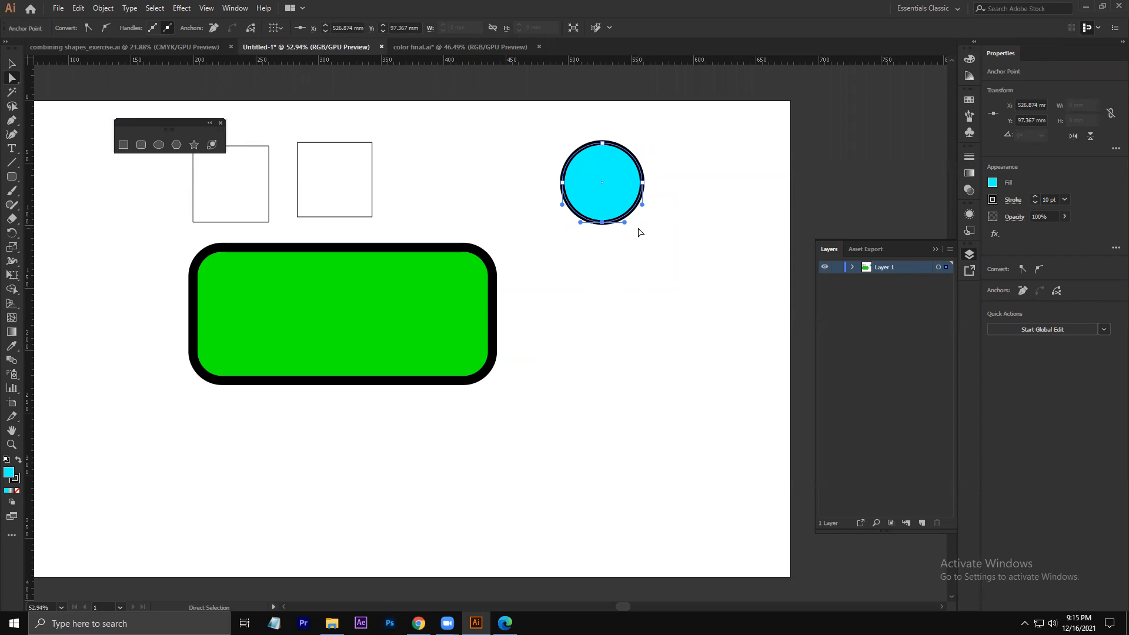
# - Move the circle into the artboard's upper-right corner, at about X 642 mm, Y 36 mm
pyautogui.click(669, 251)
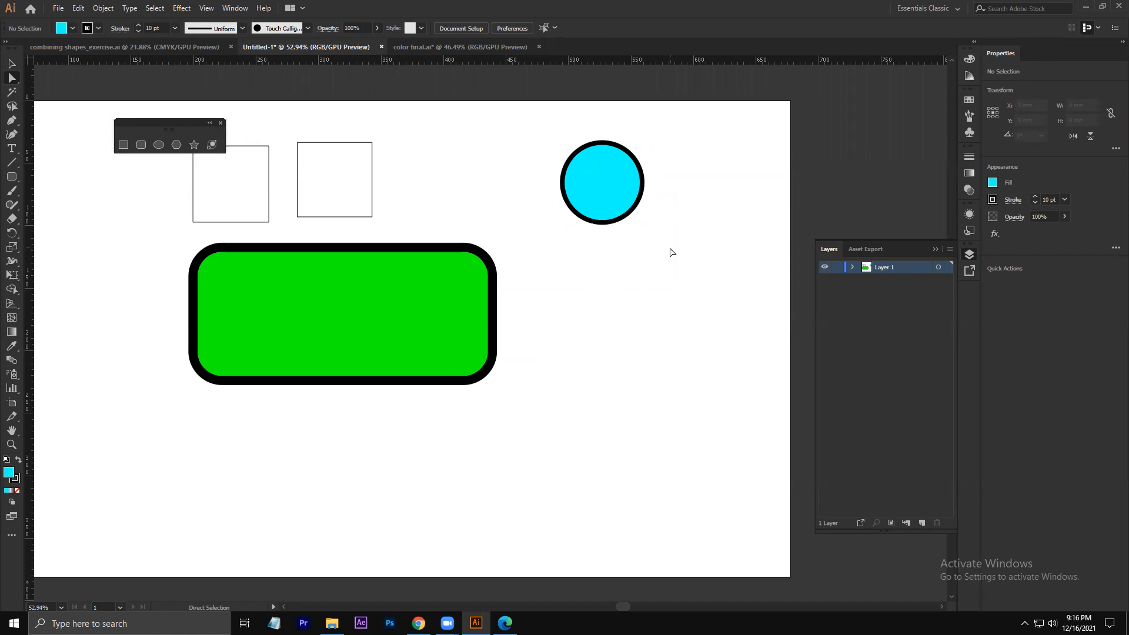
pyautogui.moveTo(612, 184); pyautogui.dragTo(745, 149)
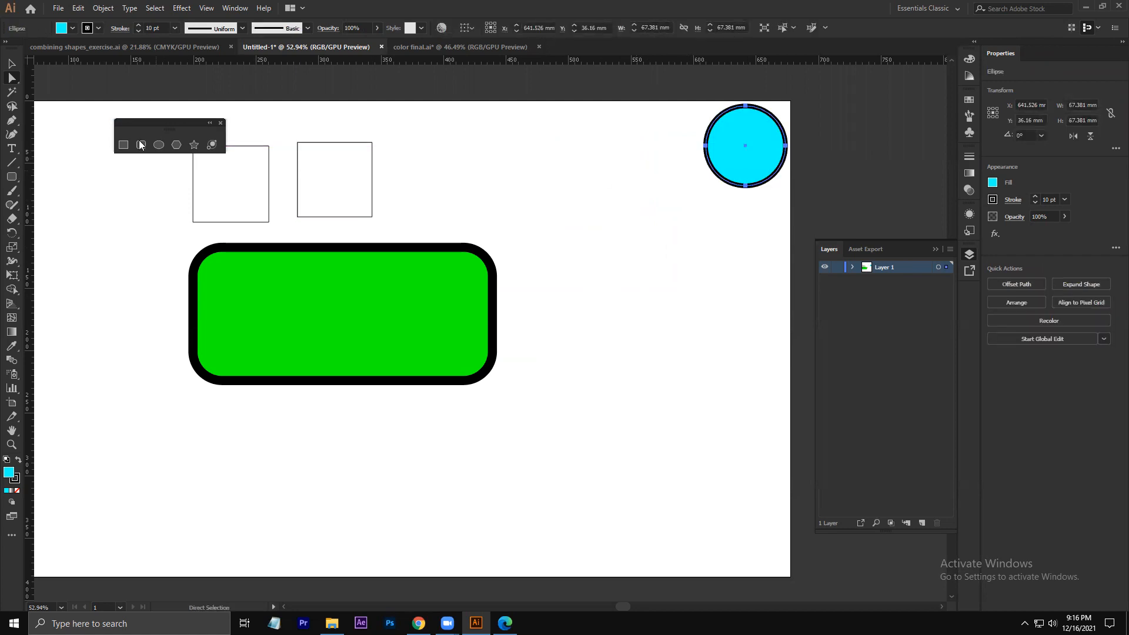
# - Draw a small circle about 27 mm across, draw a second one about 65 mm across below it, and undo the second
pyautogui.click(158, 145)
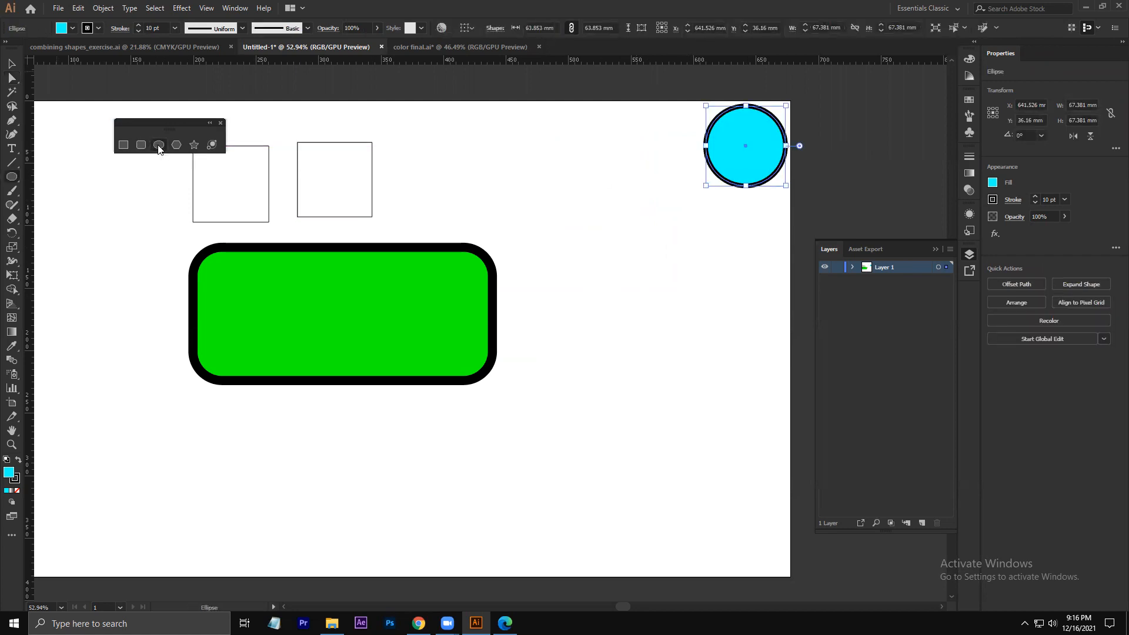
pyautogui.moveTo(556, 161); pyautogui.dragTo(591, 196)
pyautogui.moveTo(602, 255)
pyautogui.mouseDown()
pyautogui.moveTo(736, 450)
pyautogui.moveTo(611, 263)
pyautogui.mouseUp()
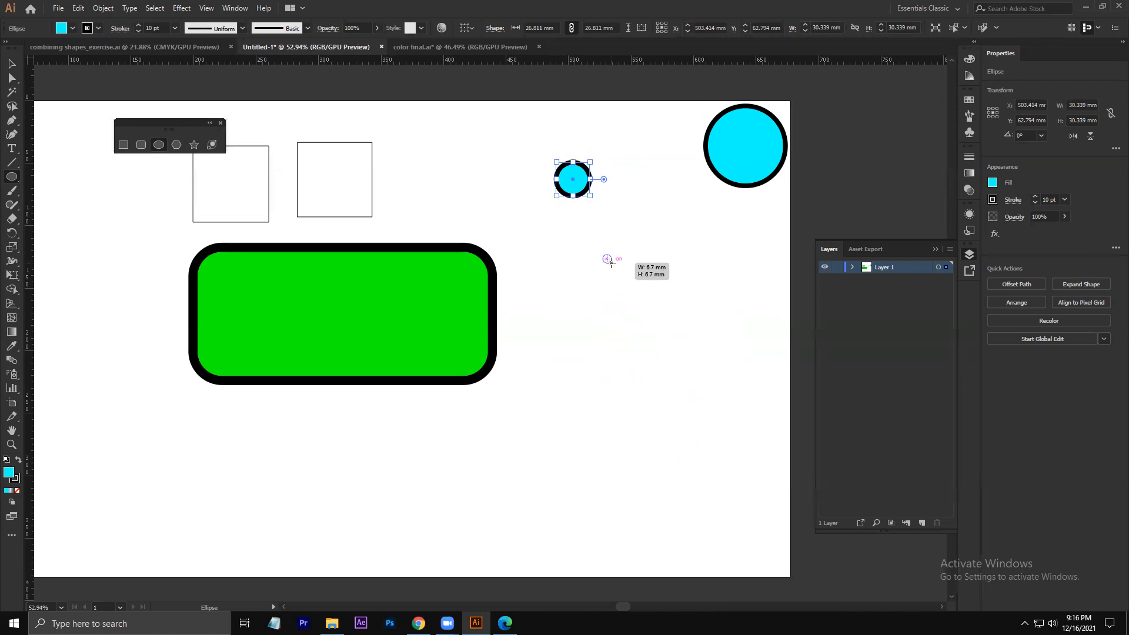
pyautogui.moveTo(611, 263); pyautogui.dragTo(745, 466)
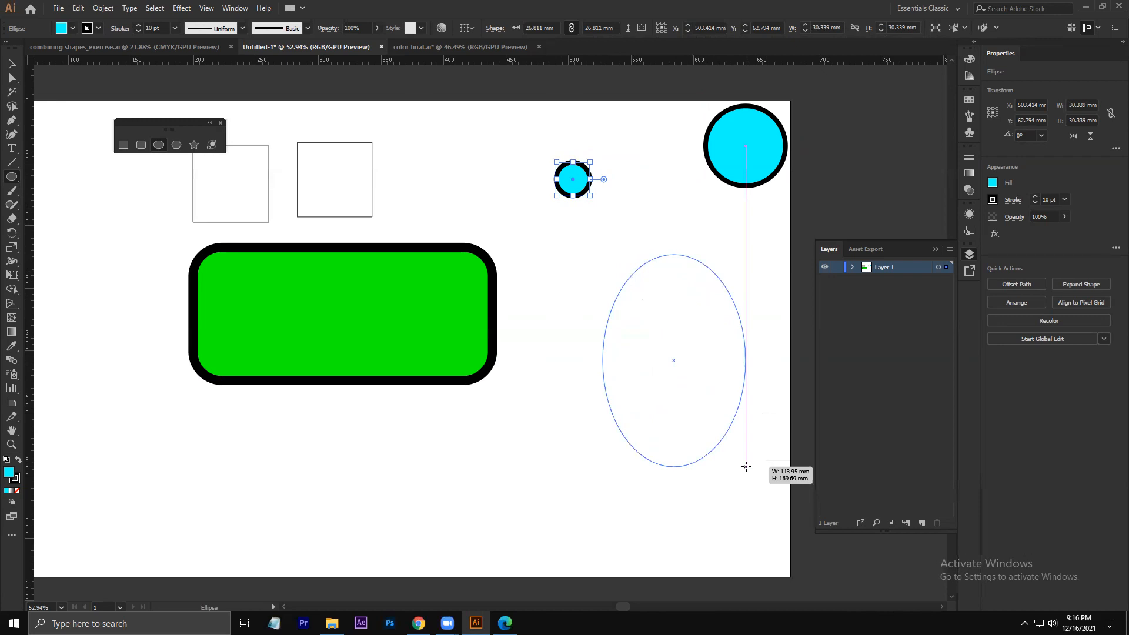
pyautogui.moveTo(747, 466); pyautogui.dragTo(651, 335)
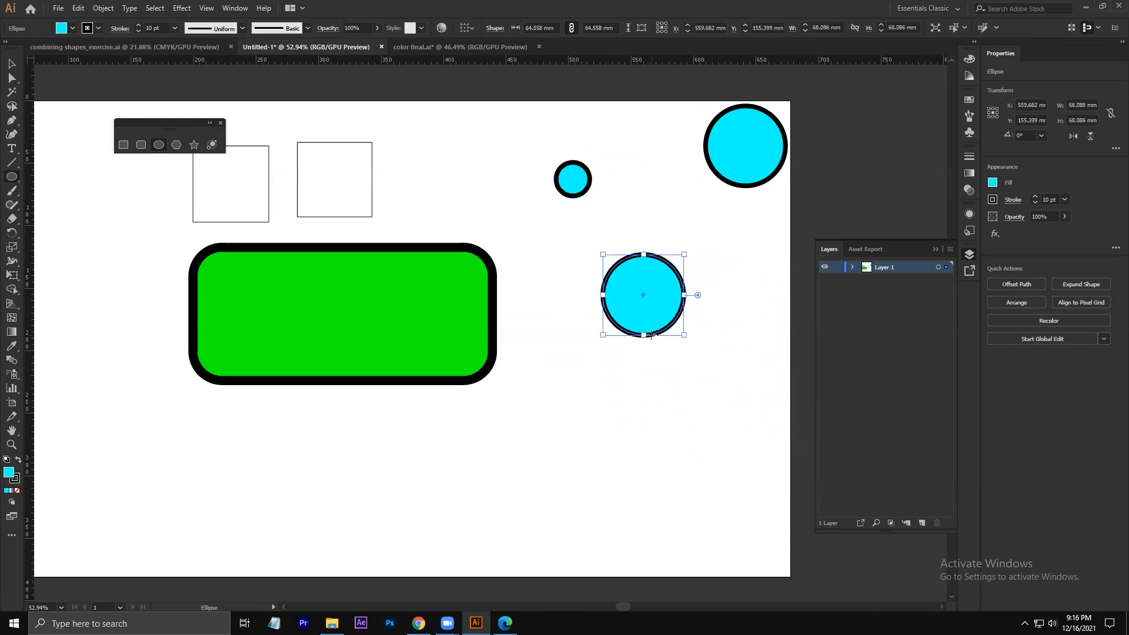
pyautogui.hotkey('ctrl', 'z')
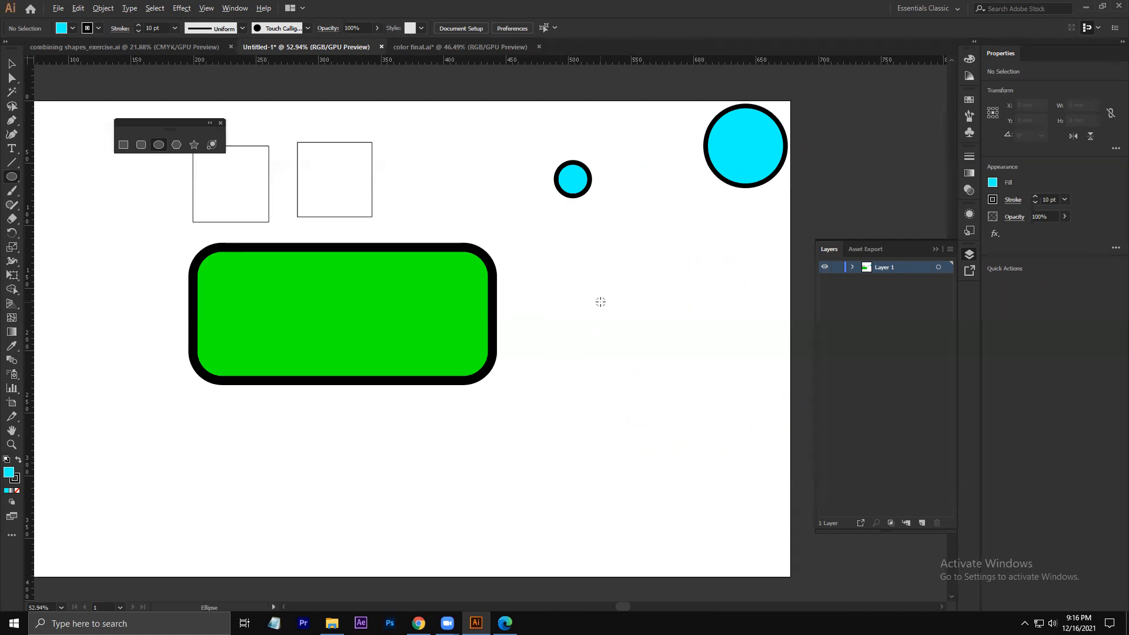
# - Draw a circle about 61 mm across outward from its centre beside the rounded rectangle, and delete it
pyautogui.moveTo(600, 302); pyautogui.dragTo(638, 292)
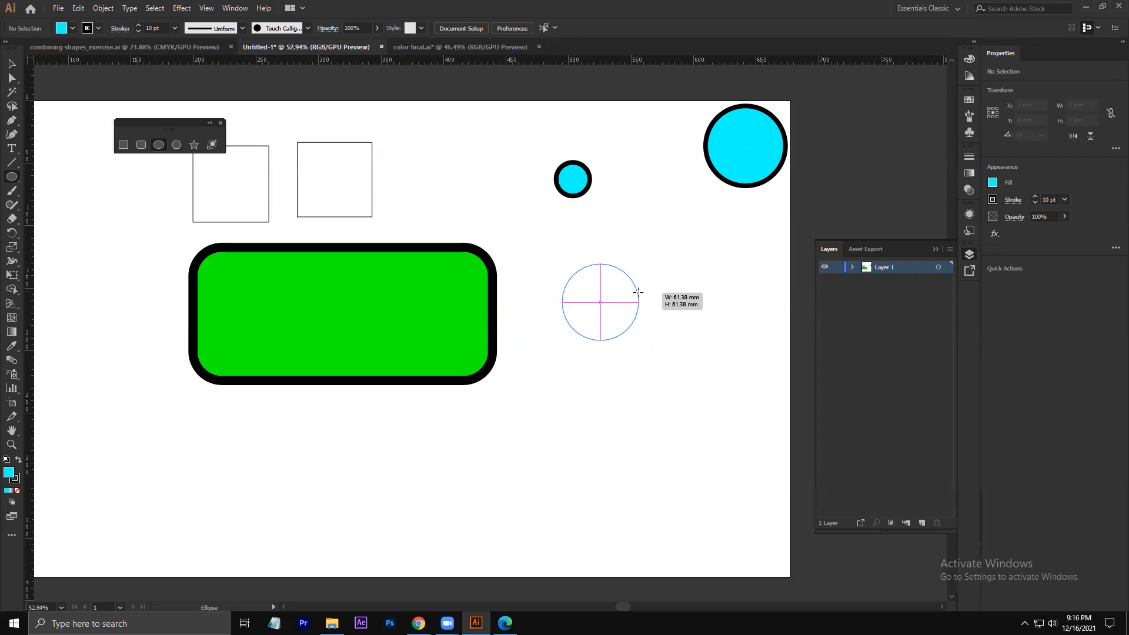
pyautogui.moveTo(638, 291); pyautogui.dragTo(637, 292)
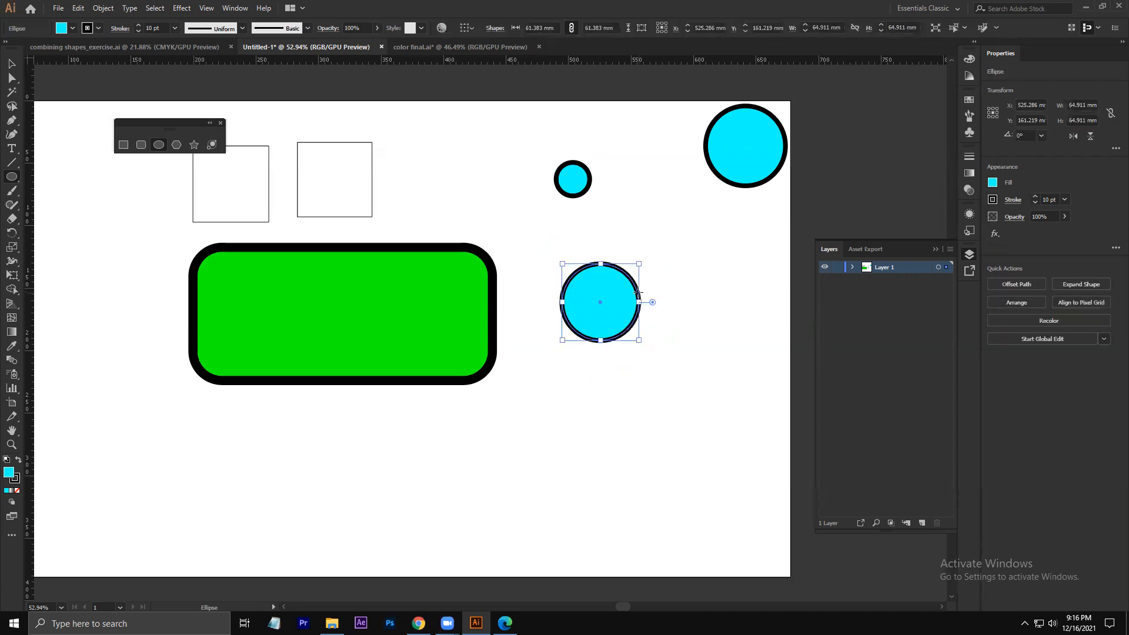
pyautogui.press('Delete')
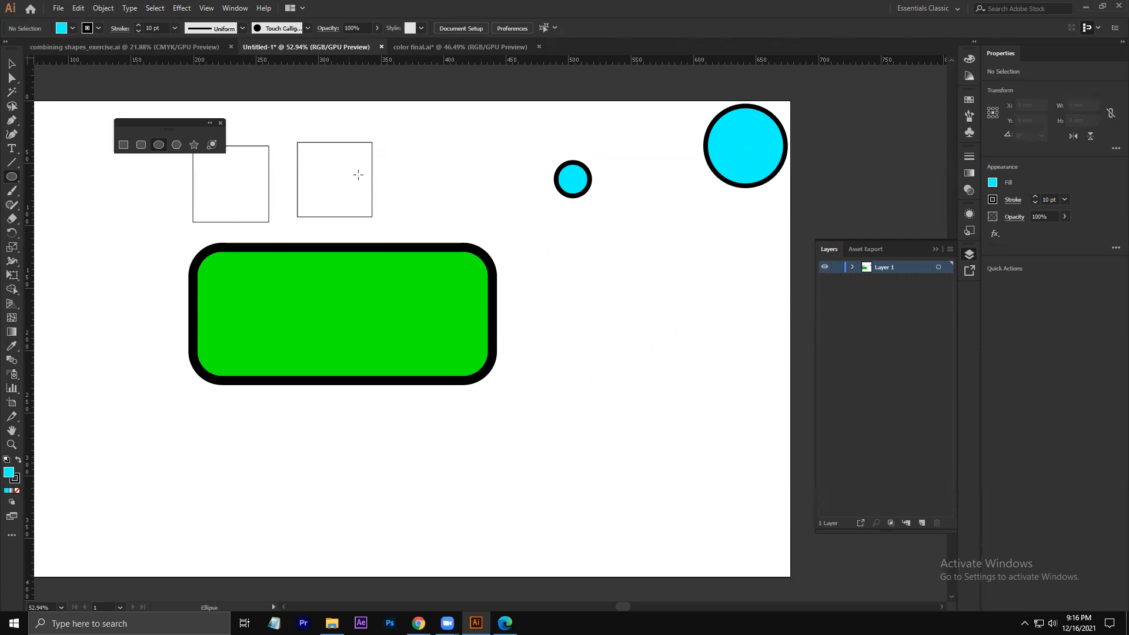
# - Delete the two unfilled squares and the small cyan circle
pyautogui.click(12, 63)
pyautogui.moveTo(339, 189); pyautogui.dragTo(165, 197)
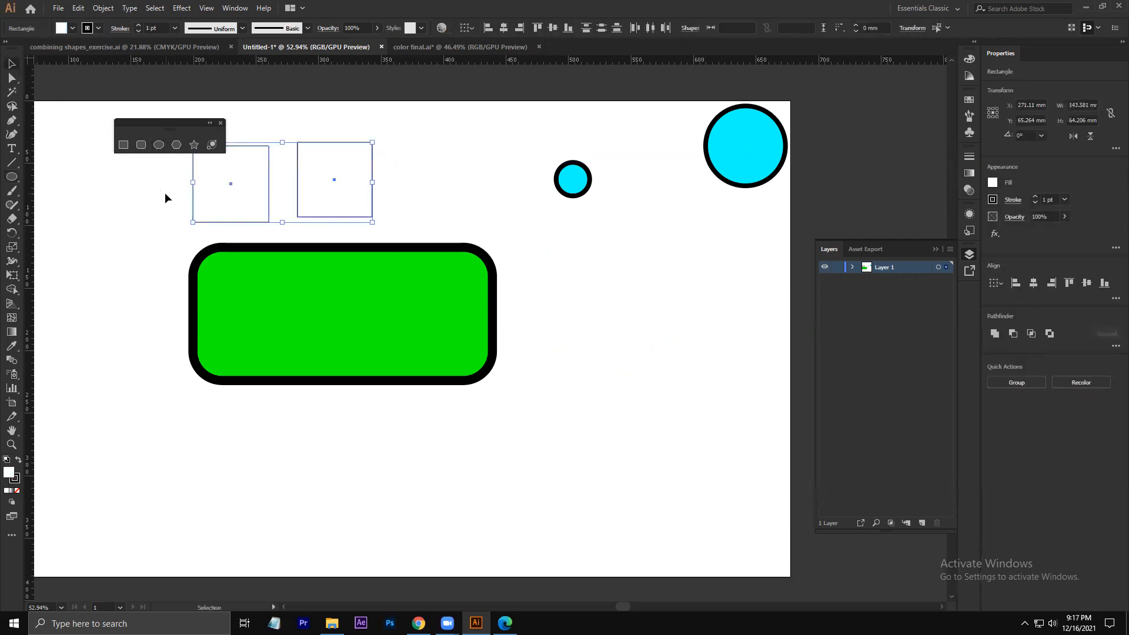
pyautogui.press('Delete')
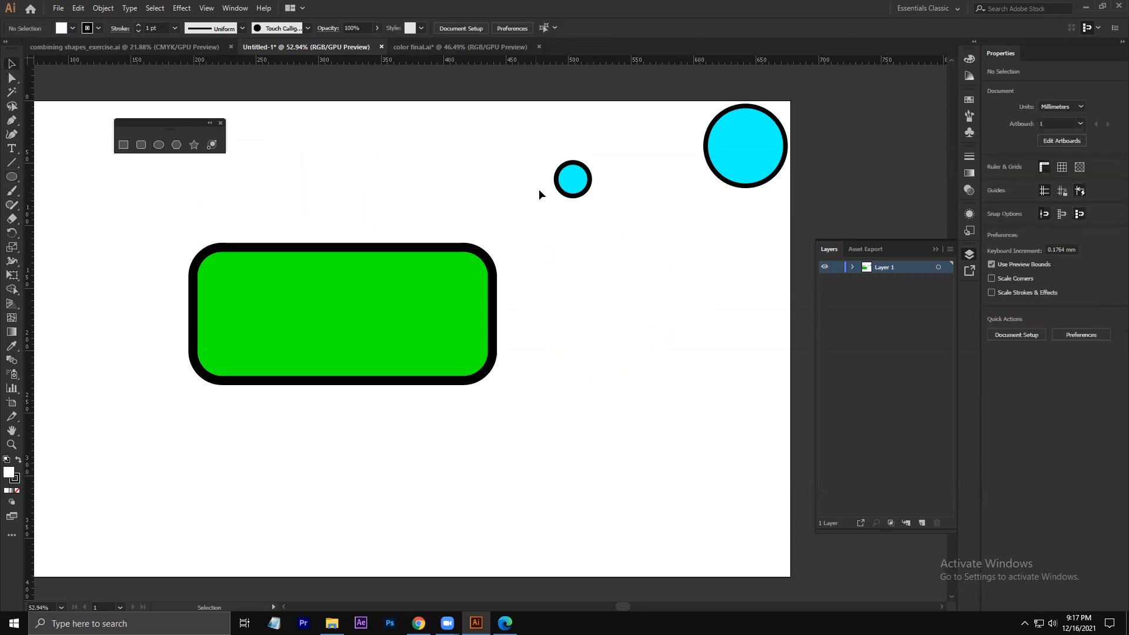
pyautogui.click(573, 193)
pyautogui.press('Delete')
# - Move the green rounded rectangle up beside the large circle and narrow it from its left side
pyautogui.moveTo(423, 301); pyautogui.dragTo(587, 161)
pyautogui.click(448, 295)
pyautogui.click(366, 177)
pyautogui.moveTo(360, 180); pyautogui.dragTo(567, 181)
pyautogui.click(455, 290)
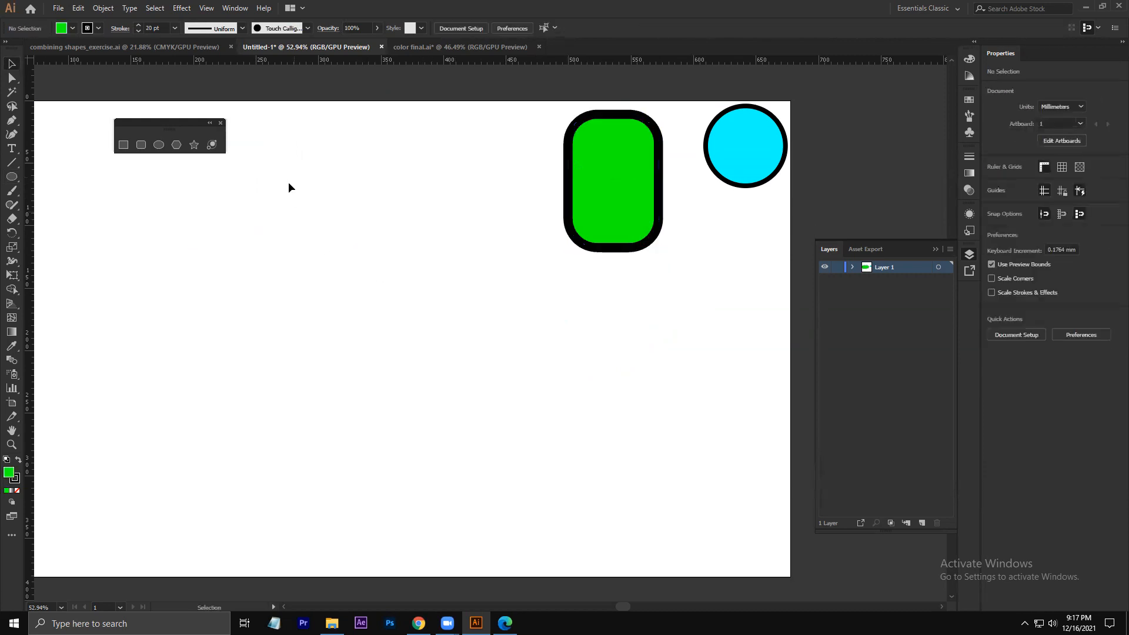
# - Draw an octagon about 54 mm across outward from its centre, varying the side count between a triangle and a near-circle before finishing
pyautogui.click(177, 146)
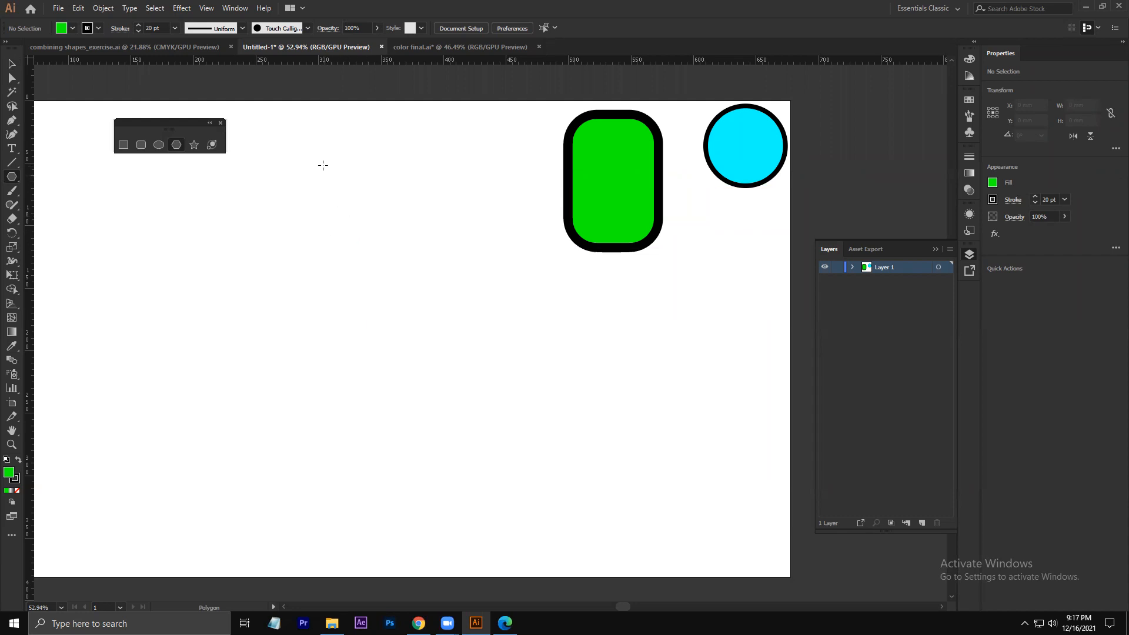
pyautogui.moveTo(322, 165); pyautogui.dragTo(345, 180)
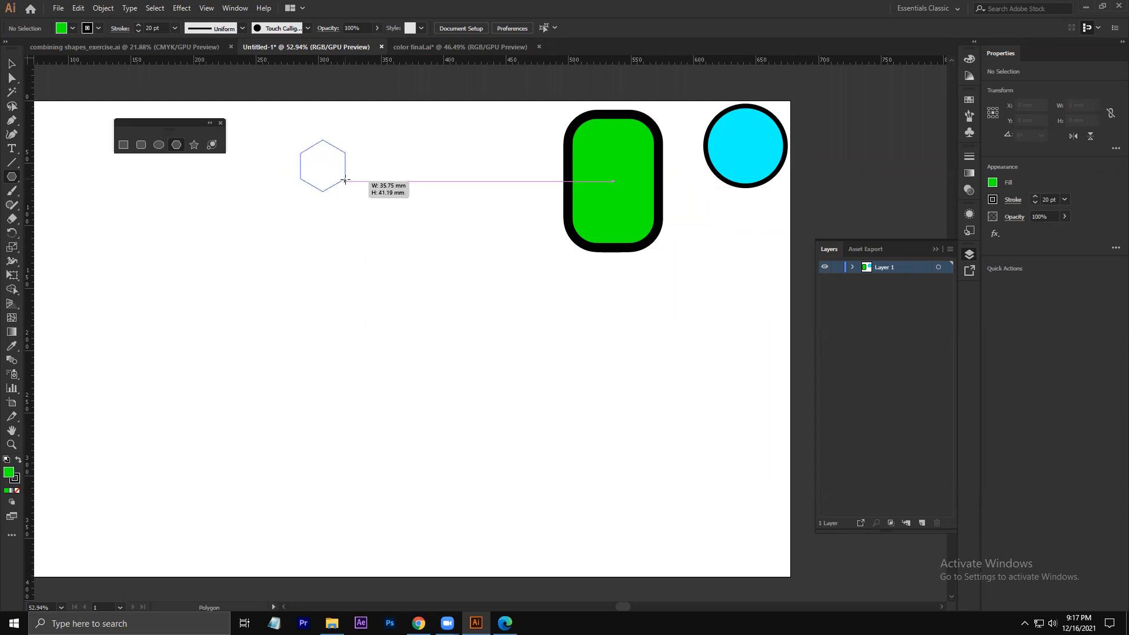
pyautogui.moveTo(341, 175); pyautogui.dragTo(350, 181)
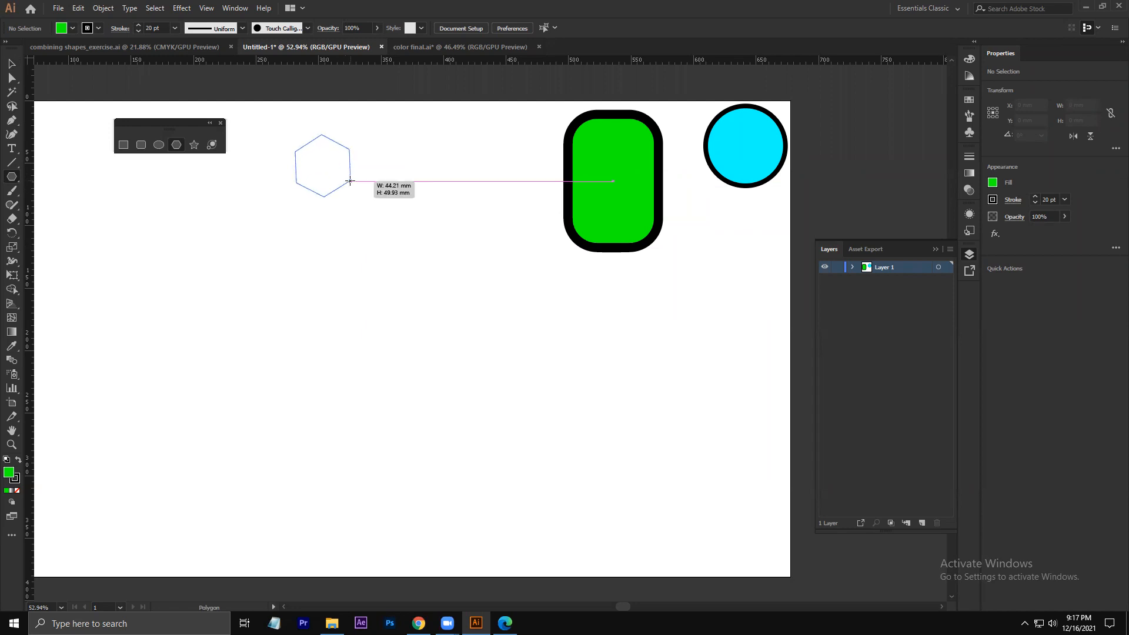
pyautogui.press('Up')
pyautogui.press('Up')
pyautogui.press('Up')
pyautogui.press('Up')
pyautogui.press('Up')
pyautogui.press('Down')
pyautogui.press('Down')
pyautogui.press('Down')
pyautogui.press('Down')
pyautogui.press('Down')
pyautogui.press('Down')
pyautogui.press('Down')
pyautogui.press('Down')
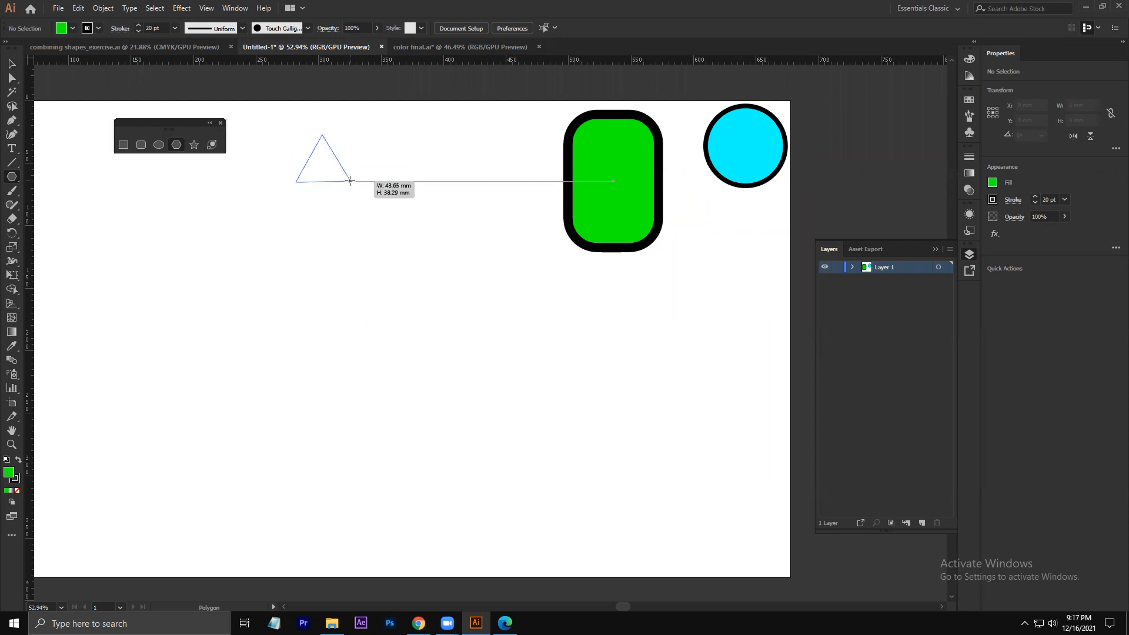
pyautogui.press('Up')
pyautogui.press('Up')
pyautogui.press('Up')
pyautogui.press('Up')
pyautogui.press('Up')
pyautogui.press('Up')
pyautogui.press('Up')
pyautogui.press('Up')
pyautogui.press('Up')
pyautogui.press('Up')
pyautogui.press('Down')
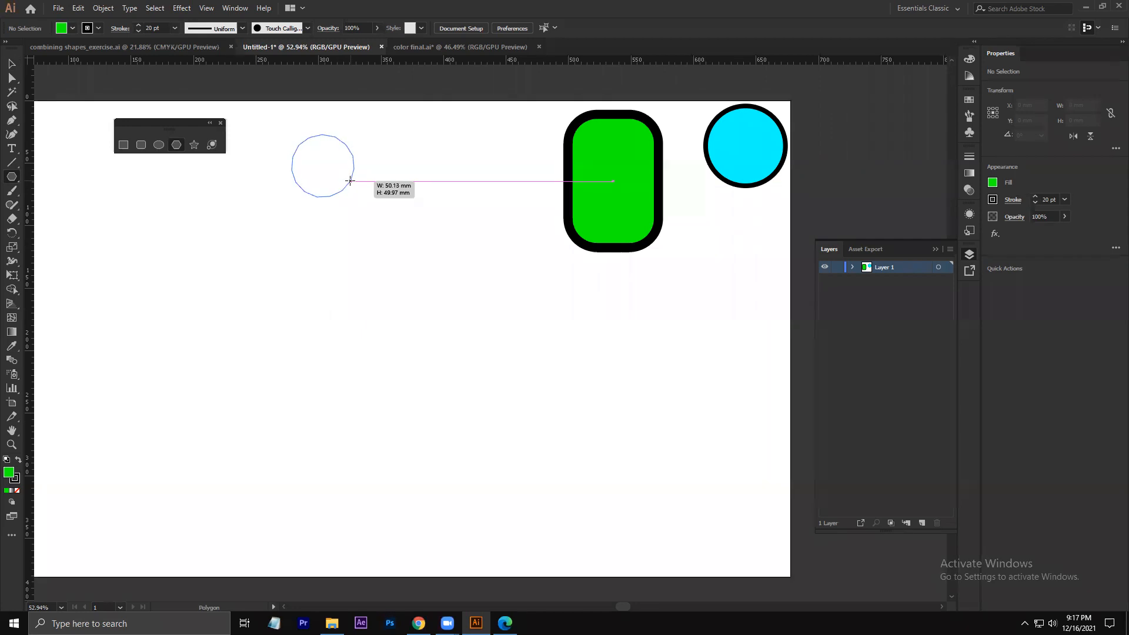
pyautogui.press('Down')
pyautogui.press('Down')
pyautogui.press('Down')
pyautogui.press('Down')
pyautogui.press('Up')
pyautogui.press('Down')
pyautogui.press('Down')
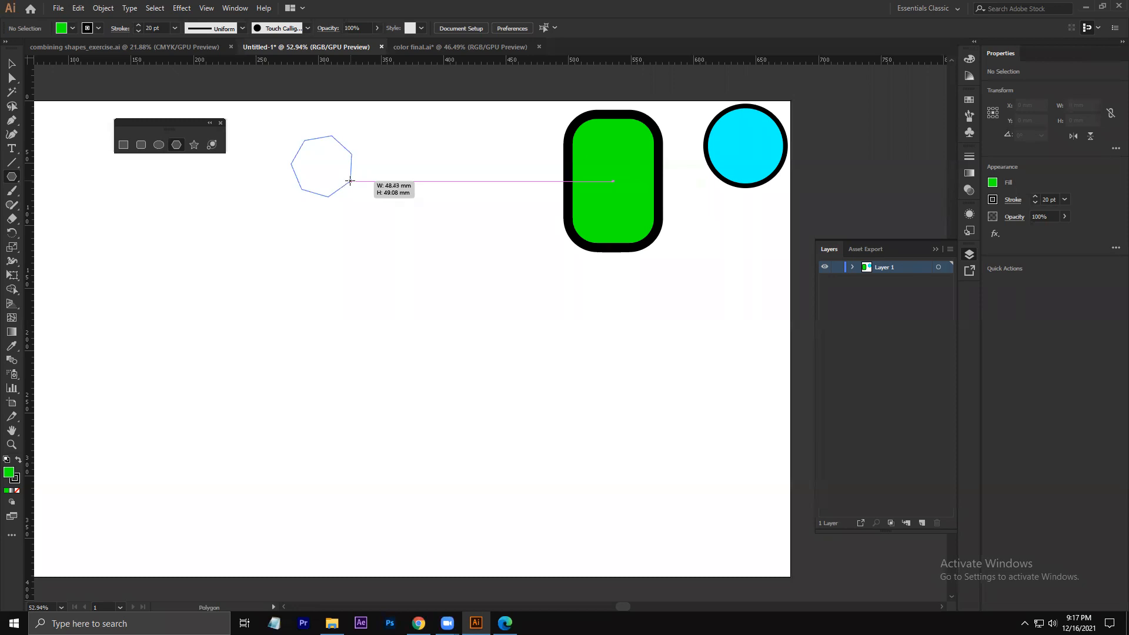
pyautogui.press('Up')
pyautogui.press('Up')
pyautogui.press('Up')
pyautogui.press('Up')
pyautogui.press('Up')
pyautogui.press('Up')
pyautogui.press('Down')
pyautogui.press('Down')
pyautogui.press('Down')
pyautogui.press('Down')
pyautogui.press('Down')
pyautogui.moveTo(350, 181); pyautogui.dragTo(350, 181)
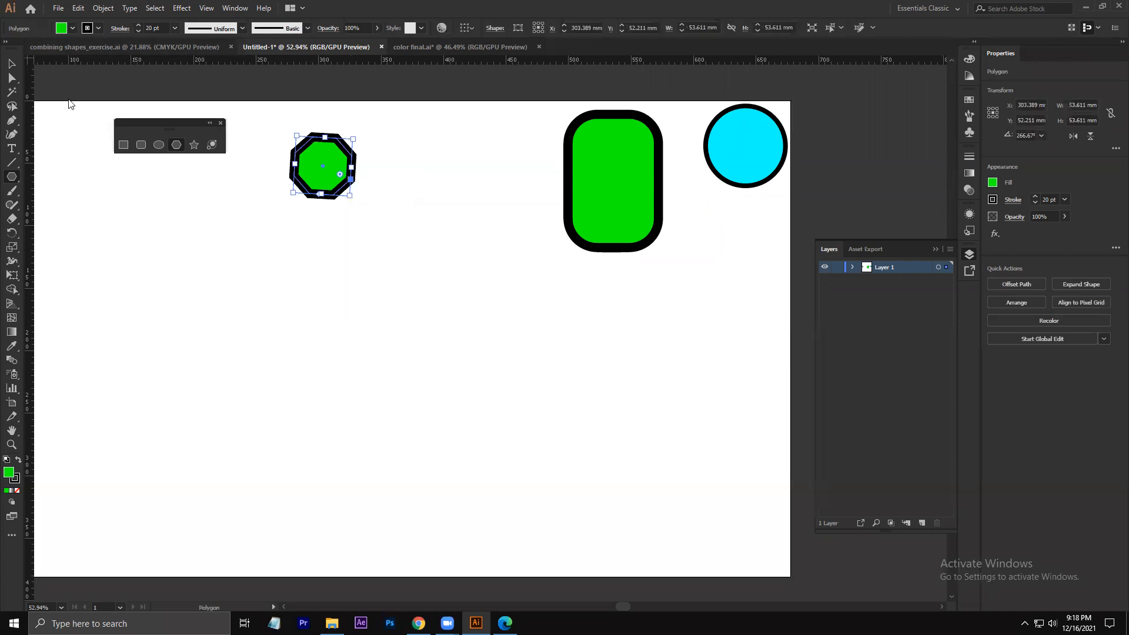
# - Give the octagon a cyan fill, try an RGB Blue stroke on it, and set the stroke to red
pyautogui.click(70, 27)
pyautogui.click(65, 48)
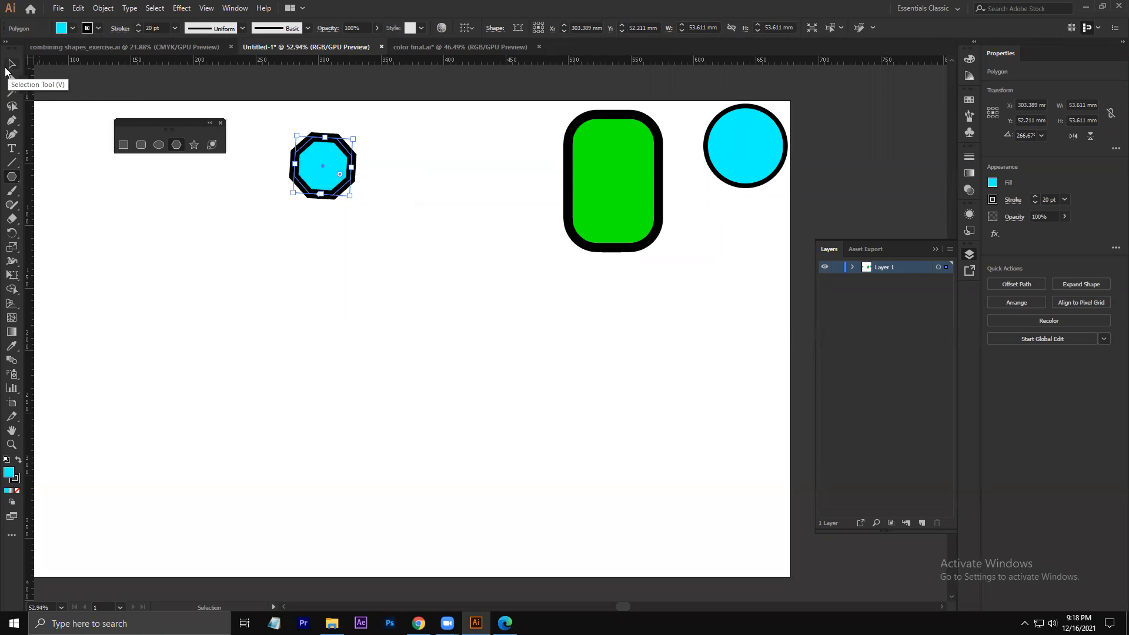
pyautogui.click(97, 28)
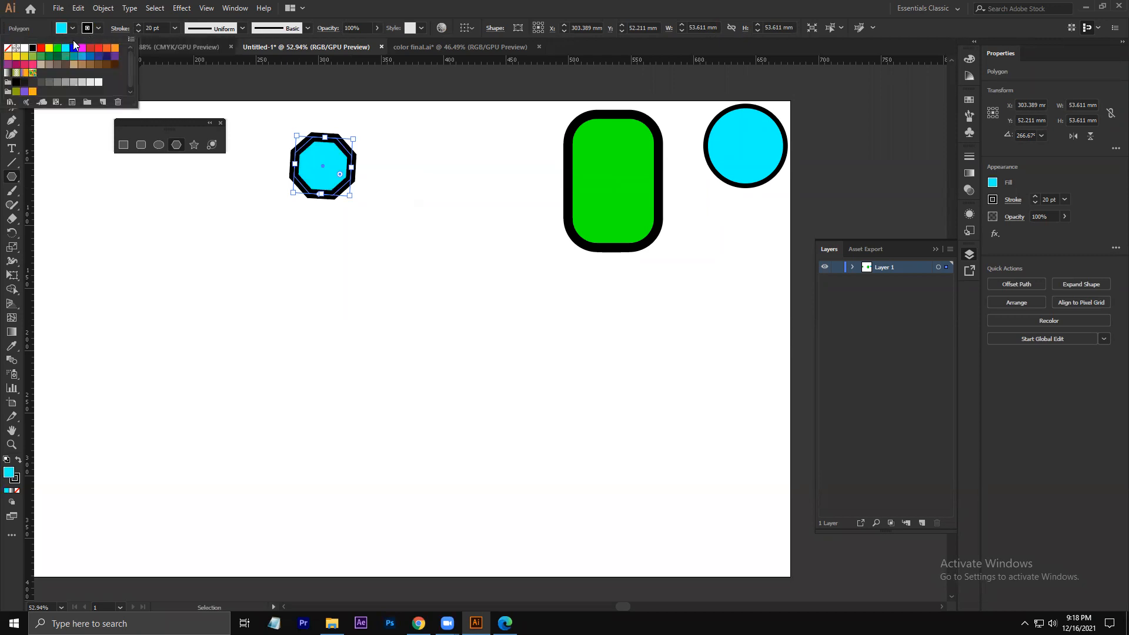
pyautogui.click(74, 49)
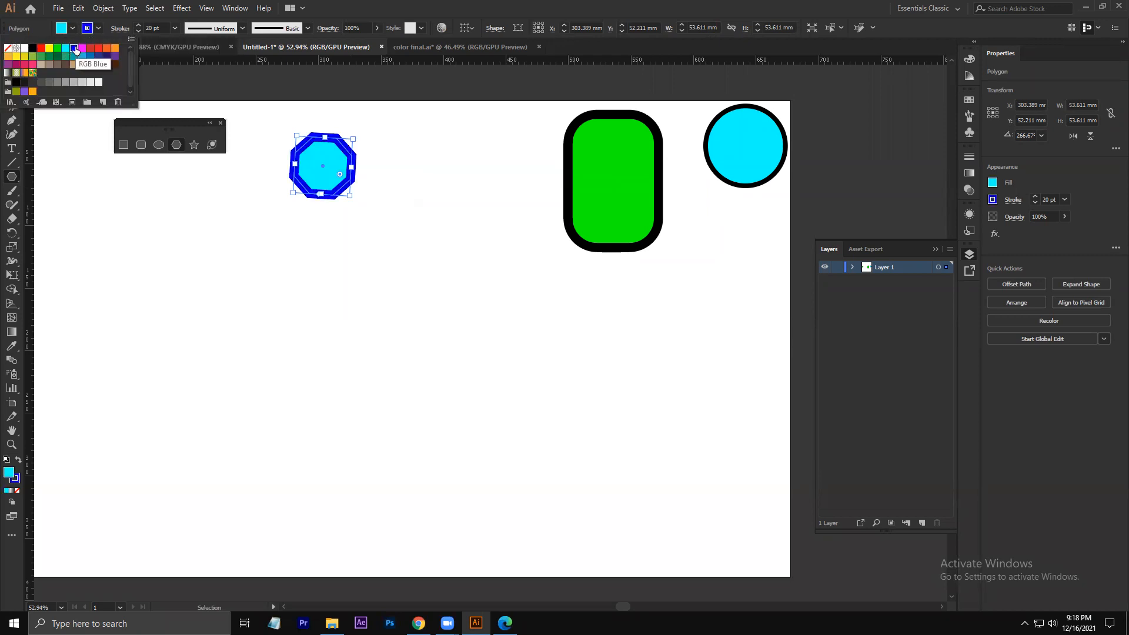
pyautogui.click(41, 48)
pyautogui.click(363, 332)
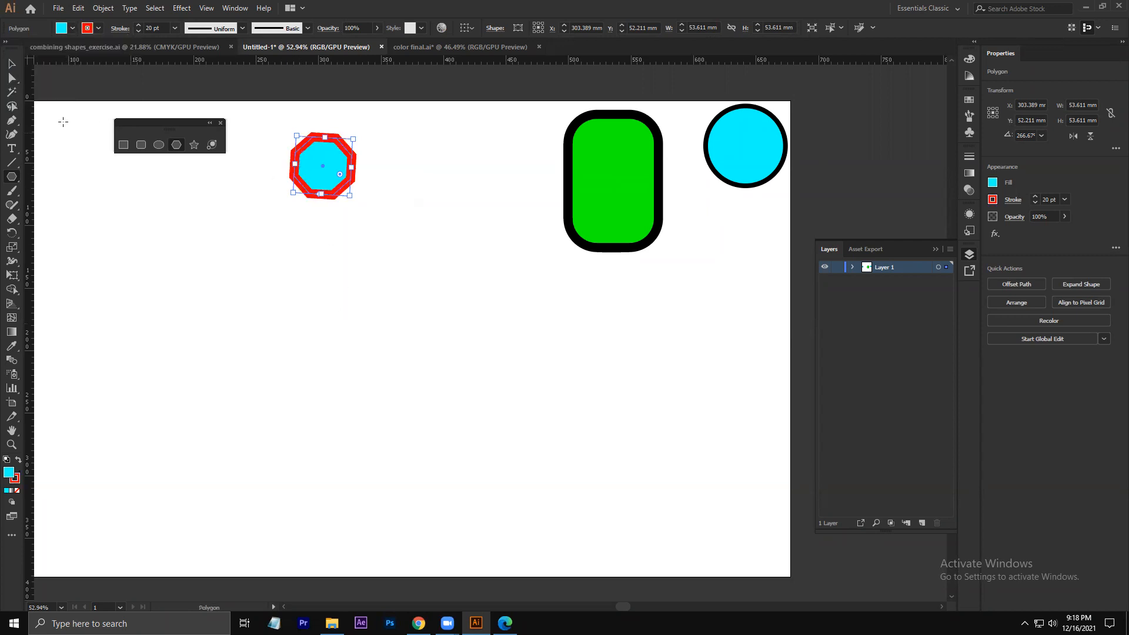
# - Move the octagon next to the green rounded rectangle and deselect it
pyautogui.click(13, 67)
pyautogui.click(83, 139)
pyautogui.moveTo(308, 171); pyautogui.dragTo(451, 188)
pyautogui.click(178, 241)
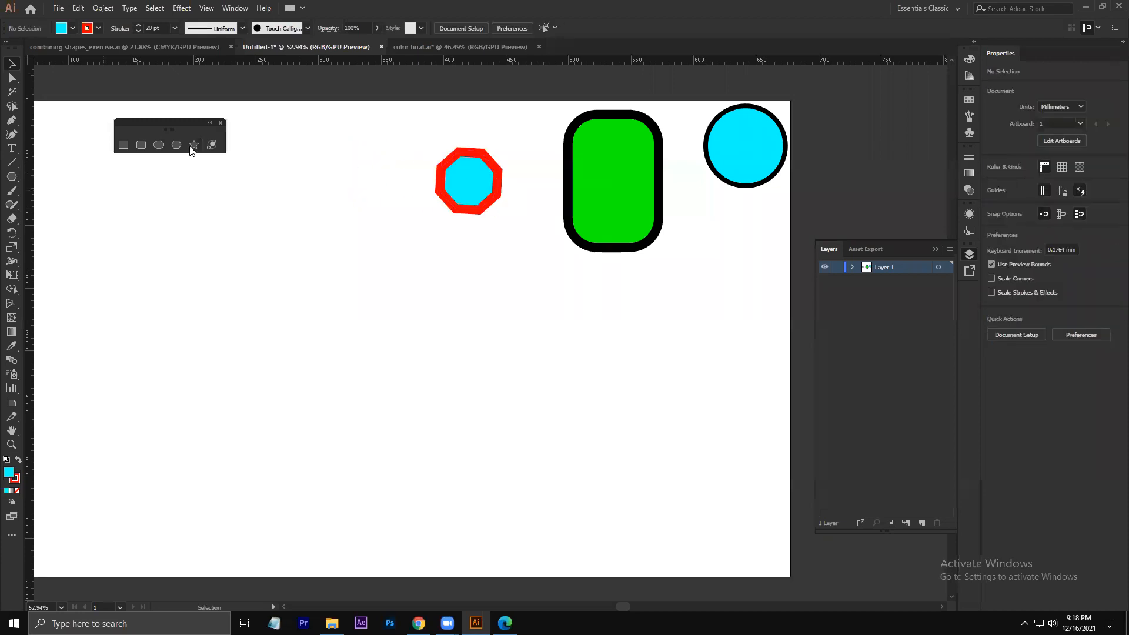
# - Draw a star outward from its centre in the empty area, about 90 by 94 mm, adjusting it to ten points
pyautogui.click(193, 145)
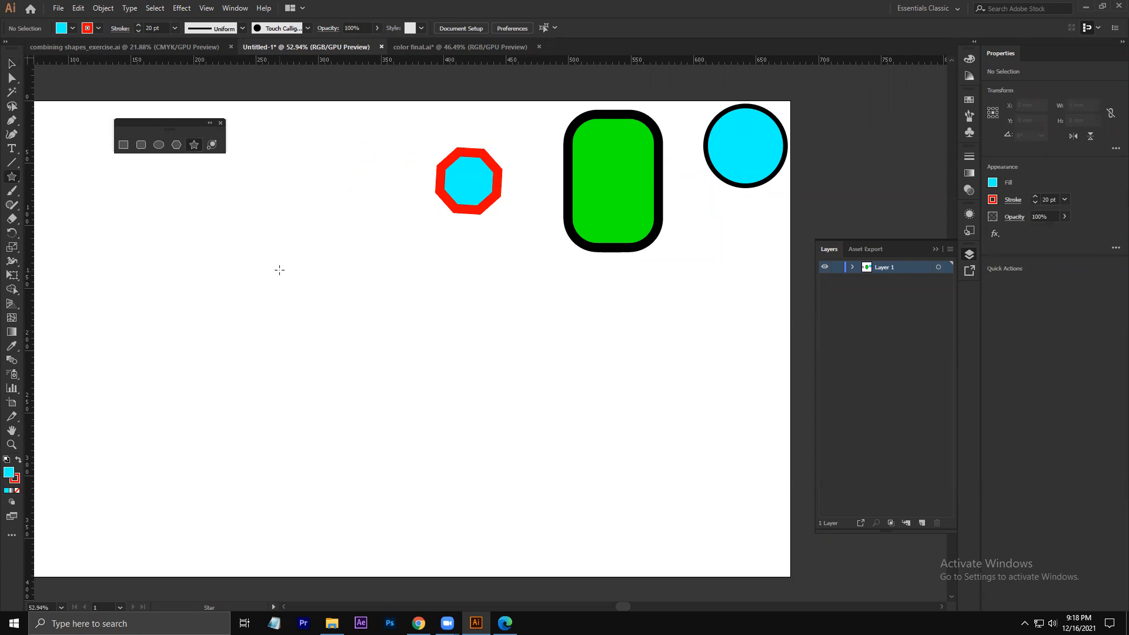
pyautogui.moveTo(222, 276); pyautogui.dragTo(251, 319)
pyautogui.press('Up')
pyautogui.press('Up')
pyautogui.press('Up')
pyautogui.press('Up')
pyautogui.press('Up')
pyautogui.press('Up')
pyautogui.press('Up')
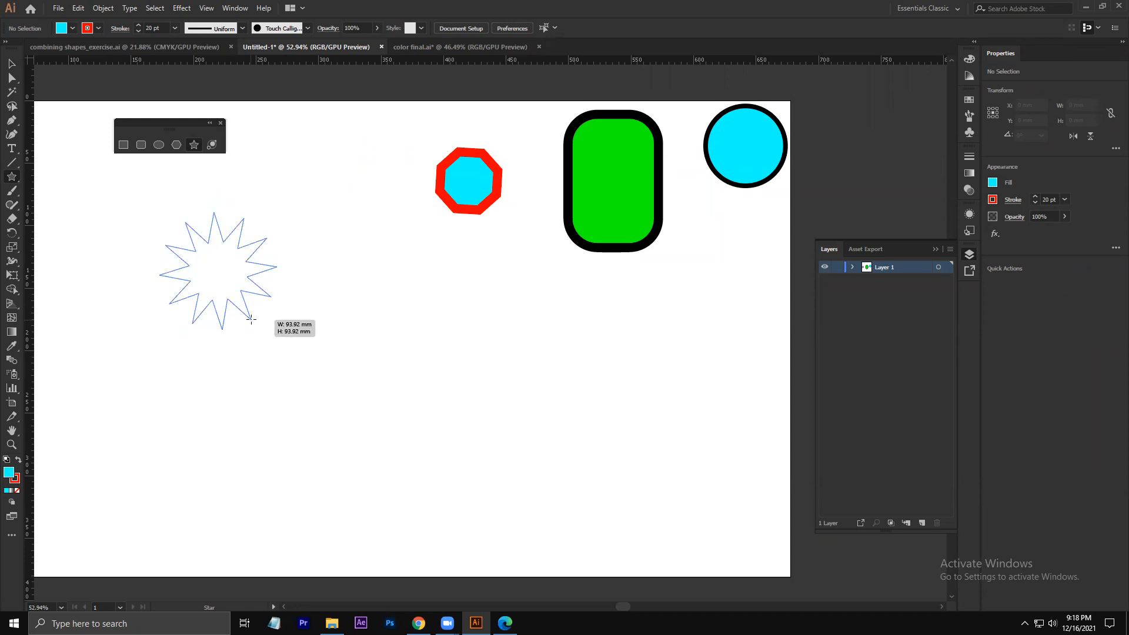
pyautogui.press('Down')
pyautogui.press('Down')
pyautogui.moveTo(251, 319); pyautogui.dragTo(251, 319)
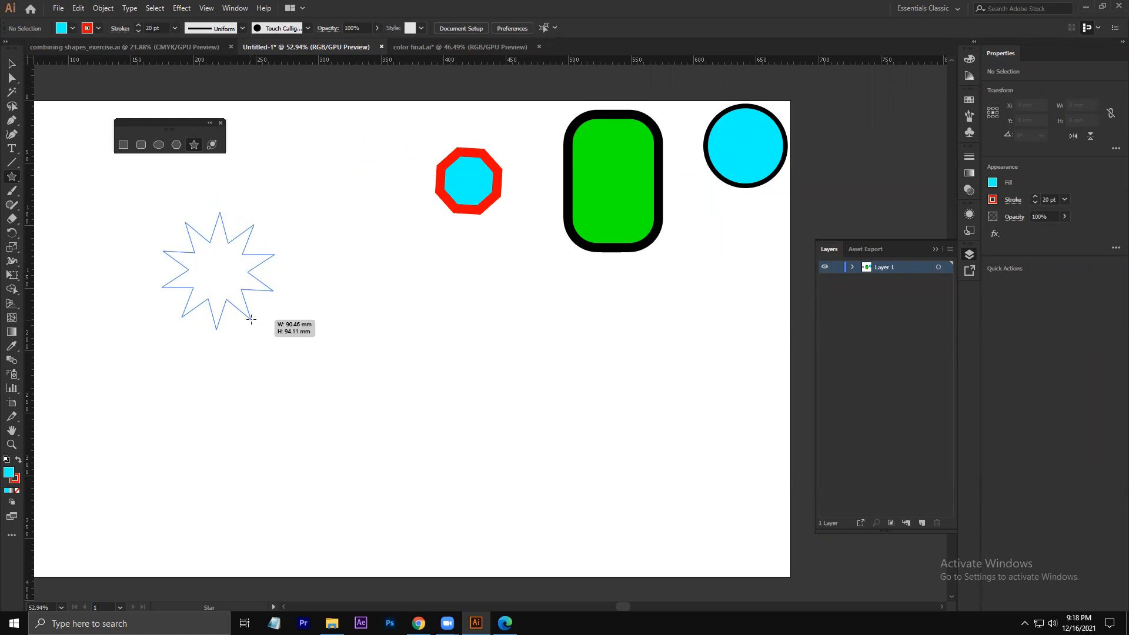
# - Enlarge the star to about 137 mm across, add points until they form a dense ring, and switch to the Selection tool
pyautogui.moveTo(258, 327); pyautogui.dragTo(304, 348)
pyautogui.moveTo(236, 278); pyautogui.dragTo(257, 346)
pyautogui.press('Up')
pyautogui.press('Up')
pyautogui.press('Up')
pyautogui.press('Up')
pyautogui.press('Up')
pyautogui.press('Up')
pyautogui.press('Up')
pyautogui.press('Up')
pyautogui.press('Up')
pyautogui.press('Up')
pyautogui.press('Up')
pyautogui.press('Up')
pyautogui.press('Up')
pyautogui.press('Up')
pyautogui.press('Up')
pyautogui.press('Up')
pyautogui.press('Up')
pyautogui.press('Up')
pyautogui.press('Up')
pyautogui.press('Up')
pyautogui.press('Up')
pyautogui.press('Up')
pyautogui.press('Up')
pyautogui.press('Up')
pyautogui.press('Up')
pyautogui.press('Up')
pyautogui.press('Up')
pyautogui.press('Up')
pyautogui.press('Up')
pyautogui.press('Up')
pyautogui.press('Up')
pyautogui.press('Up')
pyautogui.press('Up')
pyautogui.press('Up')
pyautogui.press('Up')
pyautogui.press('Up')
pyautogui.press('Up')
pyautogui.press('Up')
pyautogui.press('Up')
pyautogui.press('Up')
pyautogui.press('Up')
pyautogui.press('Up')
pyautogui.press('Up')
pyautogui.press('Up')
pyautogui.press('Up')
pyautogui.press('Up')
pyautogui.press('Up')
pyautogui.press('Up')
pyautogui.press('Up')
pyautogui.press('Up')
pyautogui.press('Up')
pyautogui.press('Up')
pyautogui.press('Up')
pyautogui.press('Up')
pyautogui.press('Up')
pyautogui.press('Up')
pyautogui.press('Up')
pyautogui.press('Up')
pyautogui.press('Up')
pyautogui.press('Up')
pyautogui.press('Up')
pyautogui.press('Up')
pyautogui.press('Up')
pyautogui.press('Up')
pyautogui.press('Up')
pyautogui.press('Up')
pyautogui.press('Up')
pyautogui.press('Up')
pyautogui.press('Up')
pyautogui.press('Up')
pyautogui.press('Up')
pyautogui.press('Up')
pyautogui.press('Up')
pyautogui.press('Up')
pyautogui.press('Up')
pyautogui.press('Up')
pyautogui.press('Up')
pyautogui.press('Up')
pyautogui.press('Up')
pyautogui.press('Up')
pyautogui.moveTo(276, 283); pyautogui.dragTo(277, 283)
pyautogui.press('v')
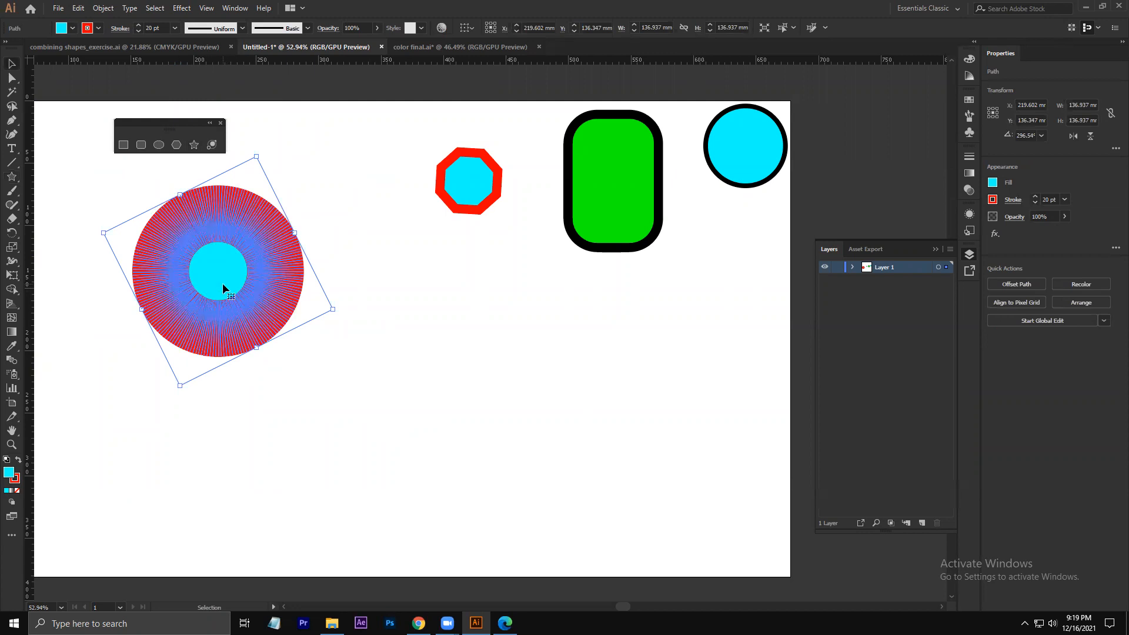
# - Nudge the large dense star downward, move it up beside the octagon, and deselect it
pyautogui.press('Down')
pyautogui.press('Down')
pyautogui.press('Down')
pyautogui.press('Down')
pyautogui.press('Down')
pyautogui.press('Down')
pyautogui.press('Down')
pyautogui.press('Down')
pyautogui.press('Down')
pyautogui.press('Down')
pyautogui.press('Down')
pyautogui.press('Down')
pyautogui.press('Down')
pyautogui.press('Down')
pyautogui.press('Down')
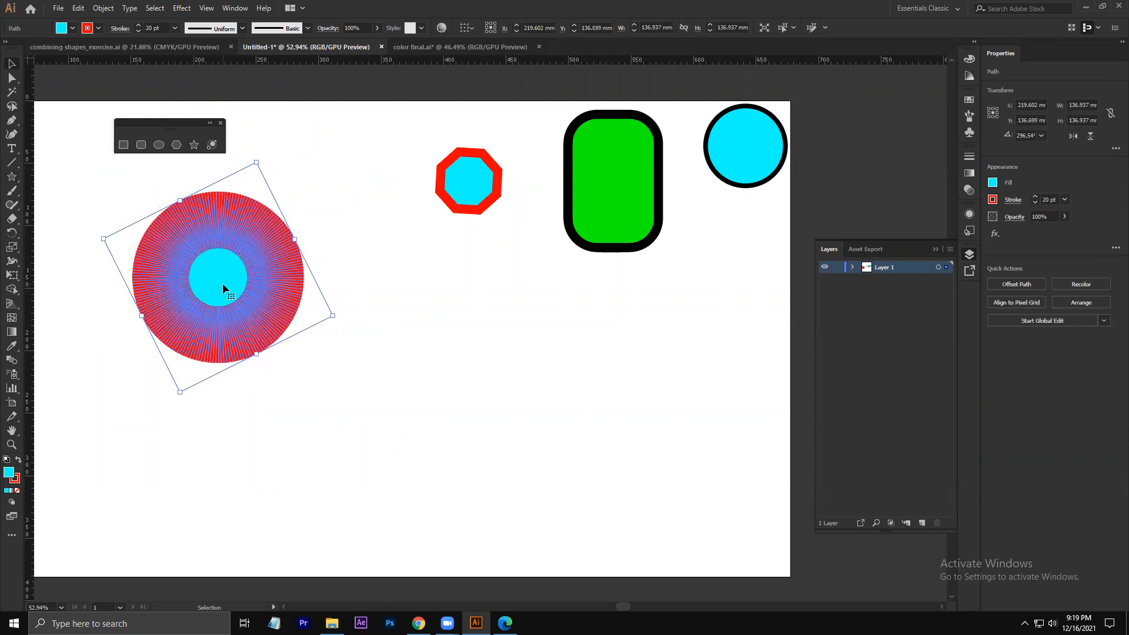
pyautogui.moveTo(221, 277); pyautogui.dragTo(549, 366)
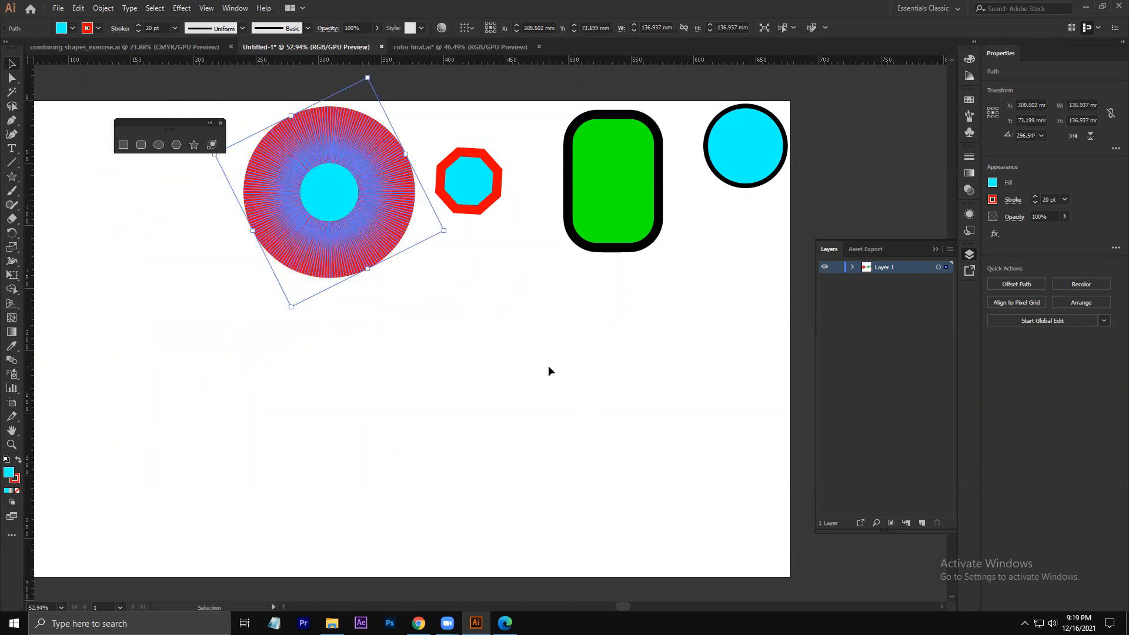
pyautogui.click(548, 365)
# - Delete the large star and draw a smaller dense one, about 73 mm across, in the empty area beside the octagon
pyautogui.moveTo(358, 202); pyautogui.dragTo(243, 305)
pyautogui.press('Delete')
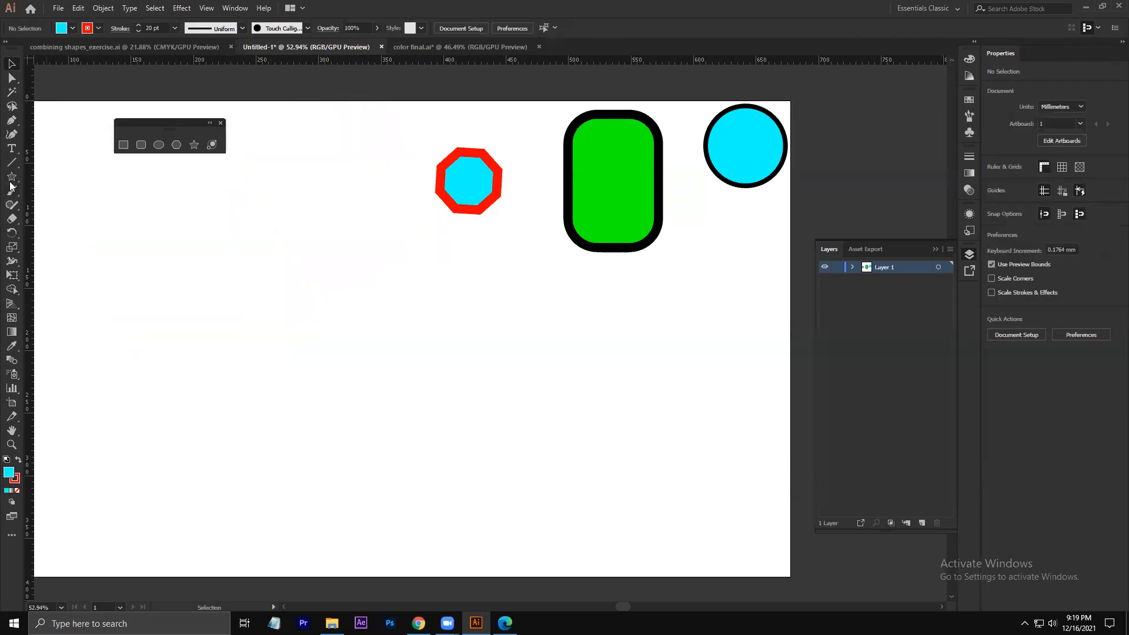
pyautogui.click(11, 177)
pyautogui.moveTo(204, 247)
pyautogui.mouseDown()
pyautogui.moveTo(240, 297)
pyautogui.moveTo(230, 285)
pyautogui.mouseUp()
pyautogui.press('v')
pyautogui.click(153, 277)
# - Remove the stroke from the small star and move it up beside the octagon
pyautogui.click(200, 270)
pyautogui.click(98, 28)
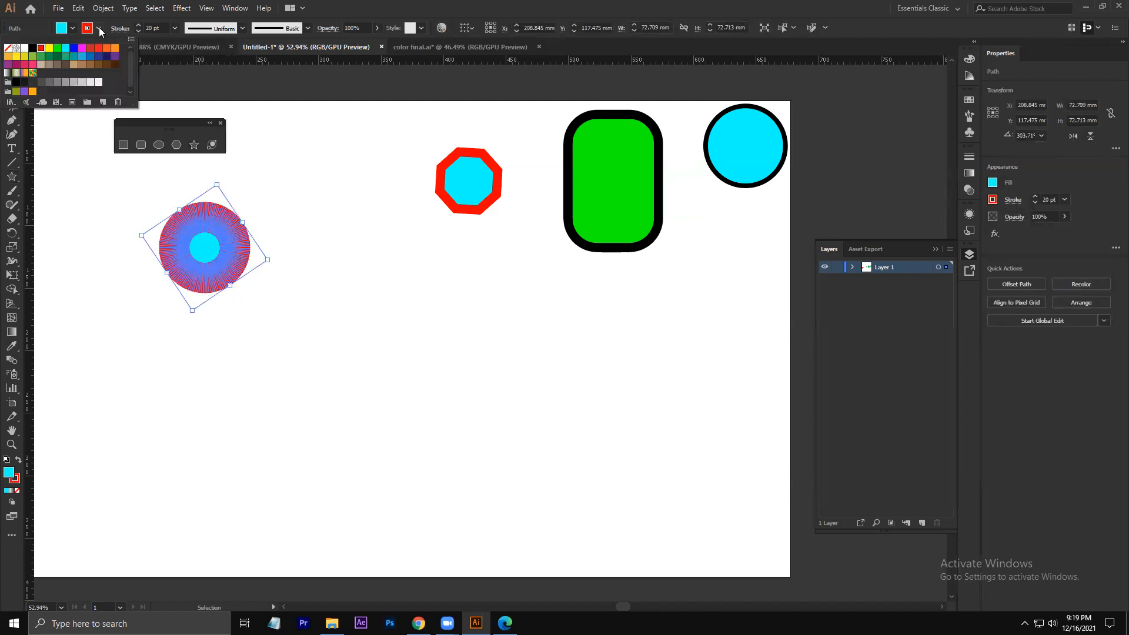
pyautogui.click(7, 49)
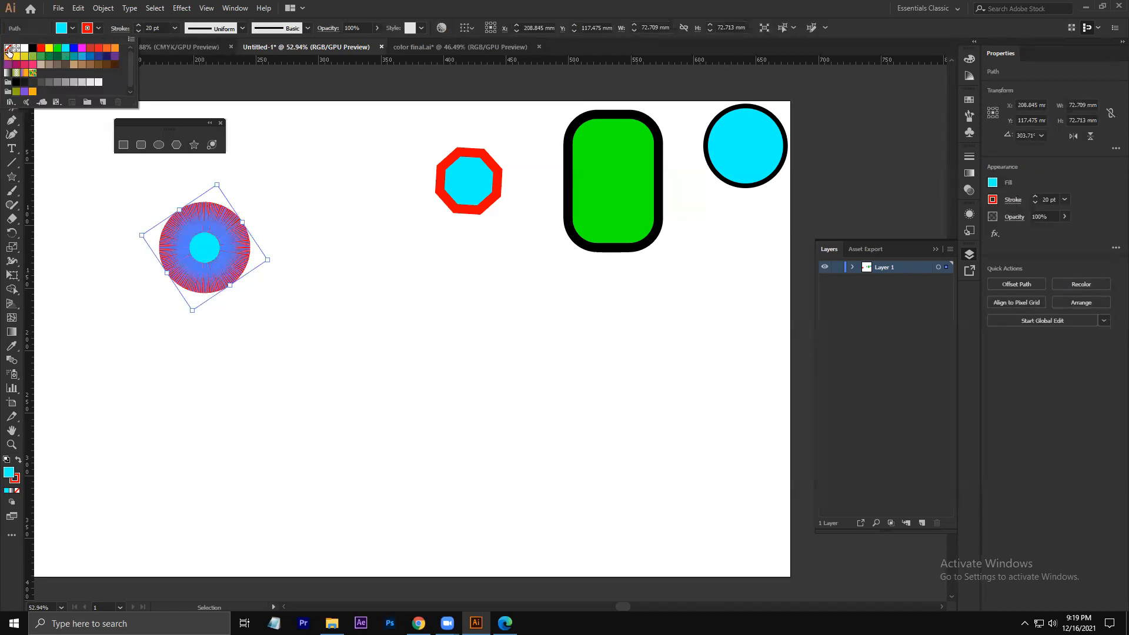
pyautogui.click(414, 214)
pyautogui.click(366, 268)
pyautogui.moveTo(218, 255); pyautogui.dragTo(345, 189)
pyautogui.click(342, 305)
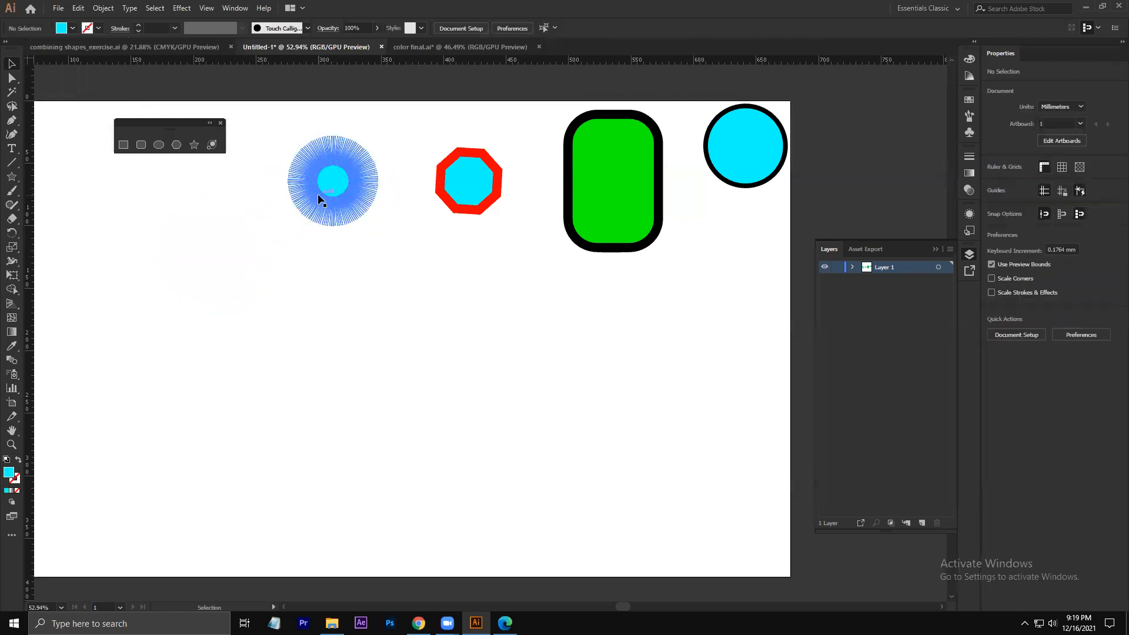
# - Change the star's fill from the swatches to a light grey and deselect it
pyautogui.click(72, 29)
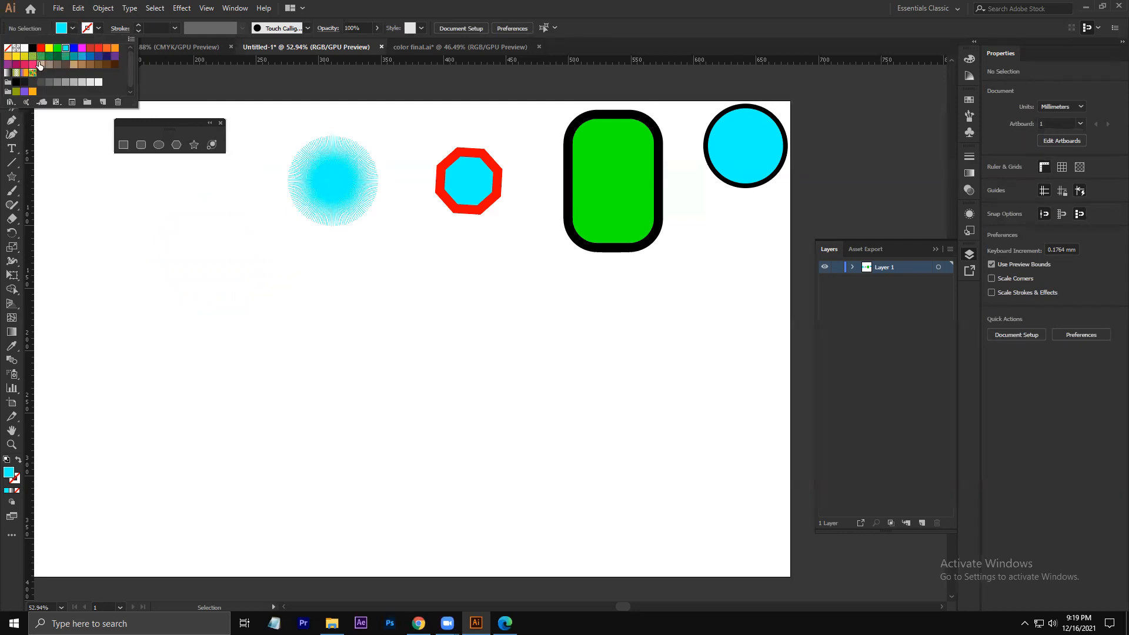
pyautogui.click(74, 82)
pyautogui.click(234, 259)
pyautogui.click(344, 202)
pyautogui.click(72, 28)
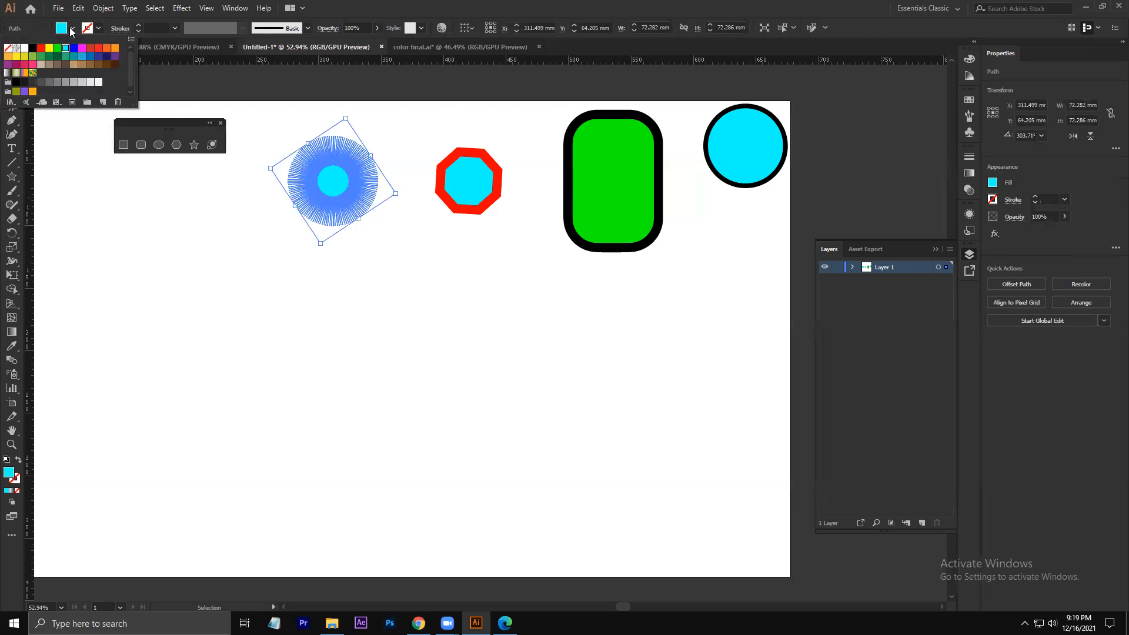
pyautogui.click(74, 82)
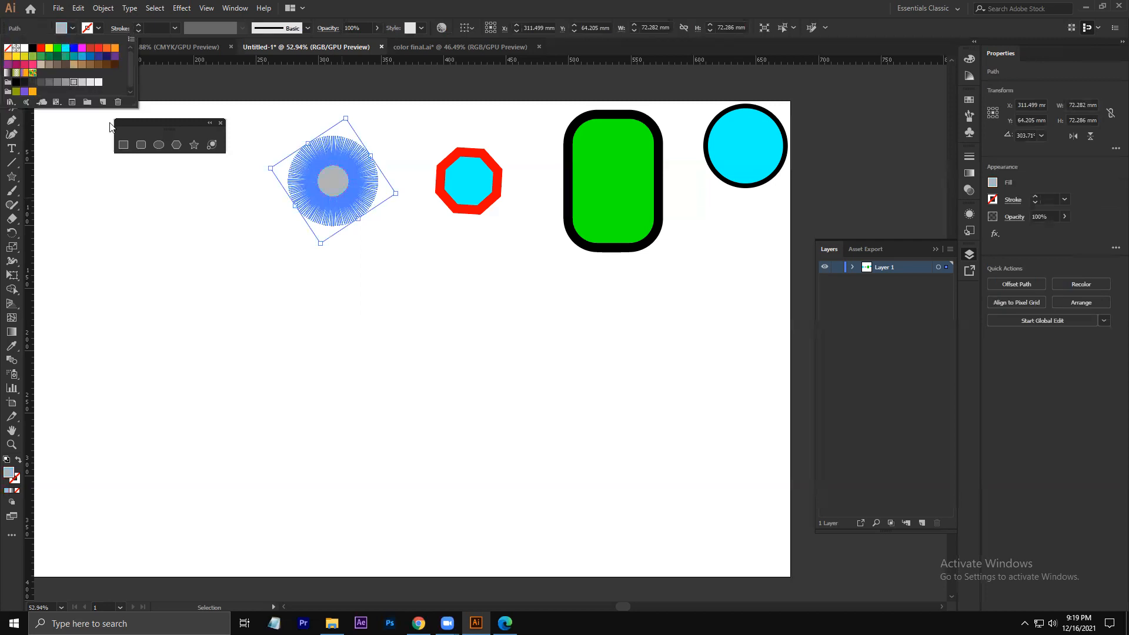
pyautogui.click(209, 294)
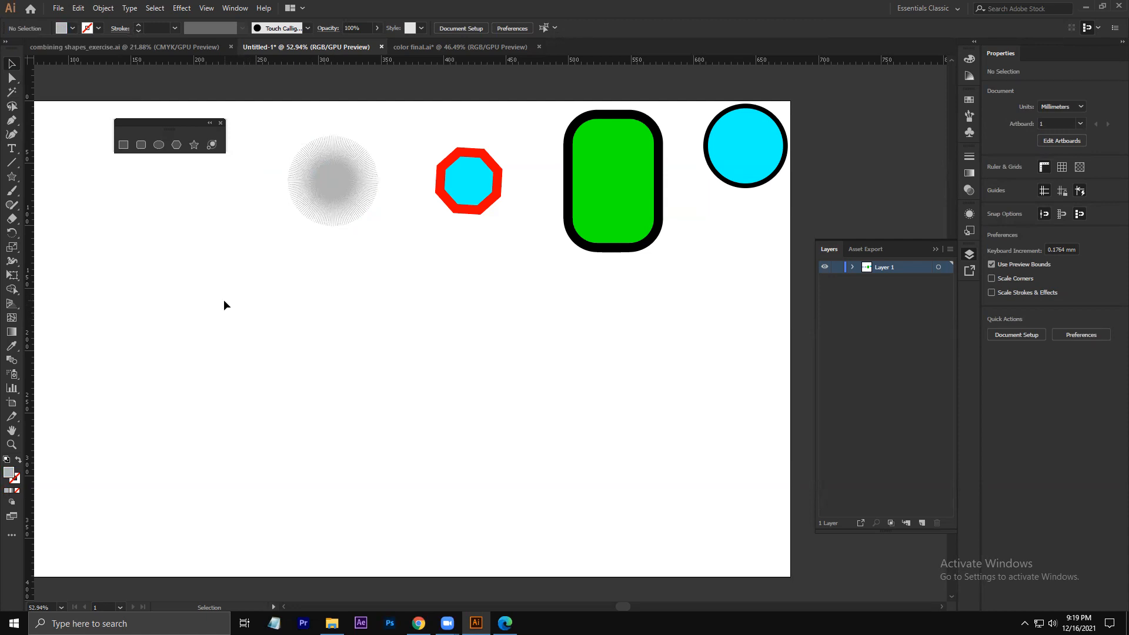
# - Draw a grey circle about 65 mm across outward from its centre and move it slightly closer to the star
pyautogui.press('l')
pyautogui.moveTo(171, 240); pyautogui.dragTo(247, 317)
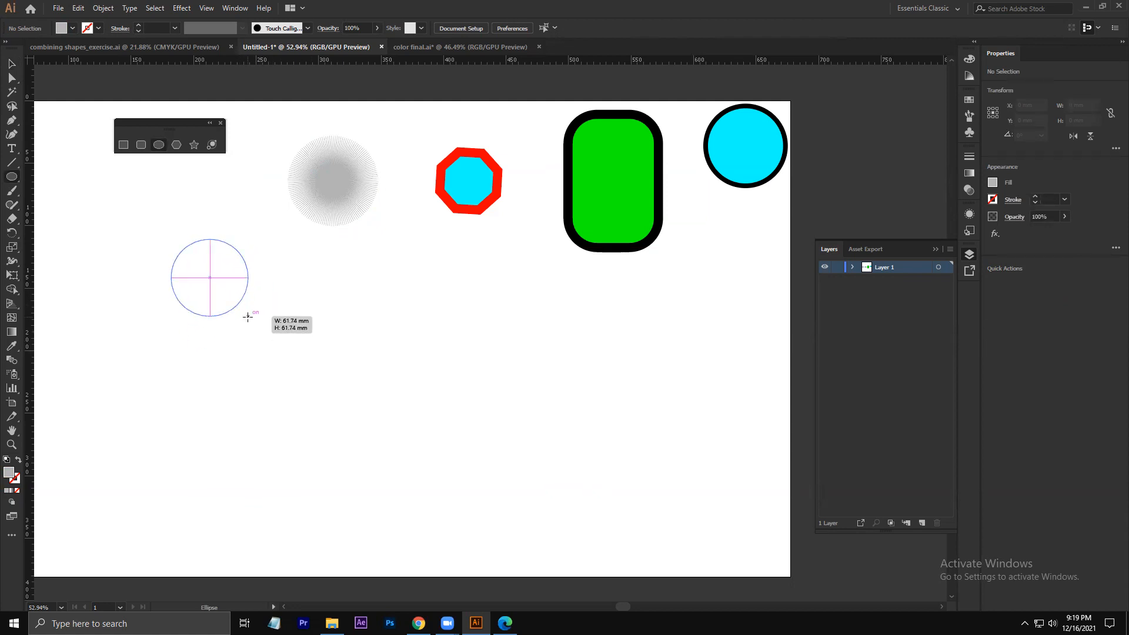
pyautogui.moveTo(248, 316); pyautogui.dragTo(214, 260)
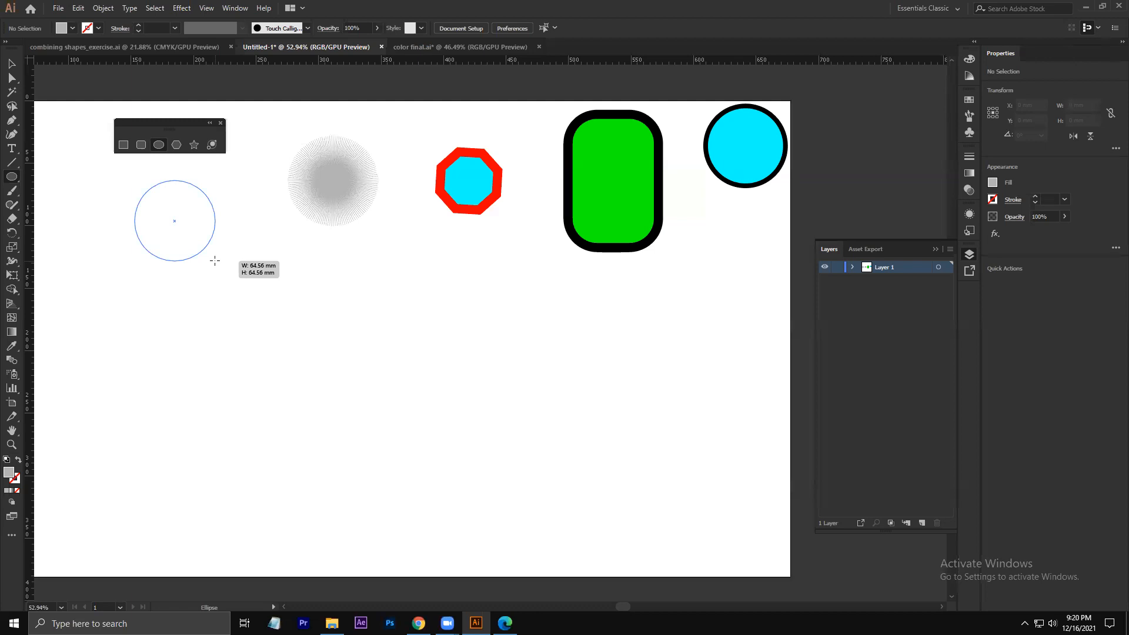
pyautogui.moveTo(215, 260); pyautogui.dragTo(216, 261)
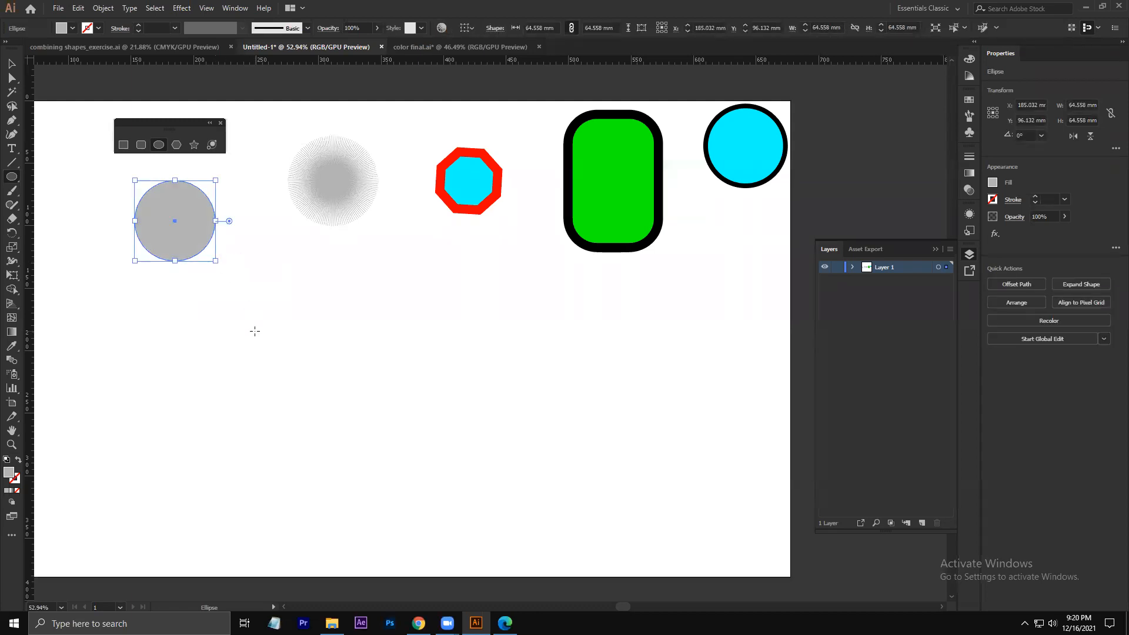
pyautogui.click(11, 64)
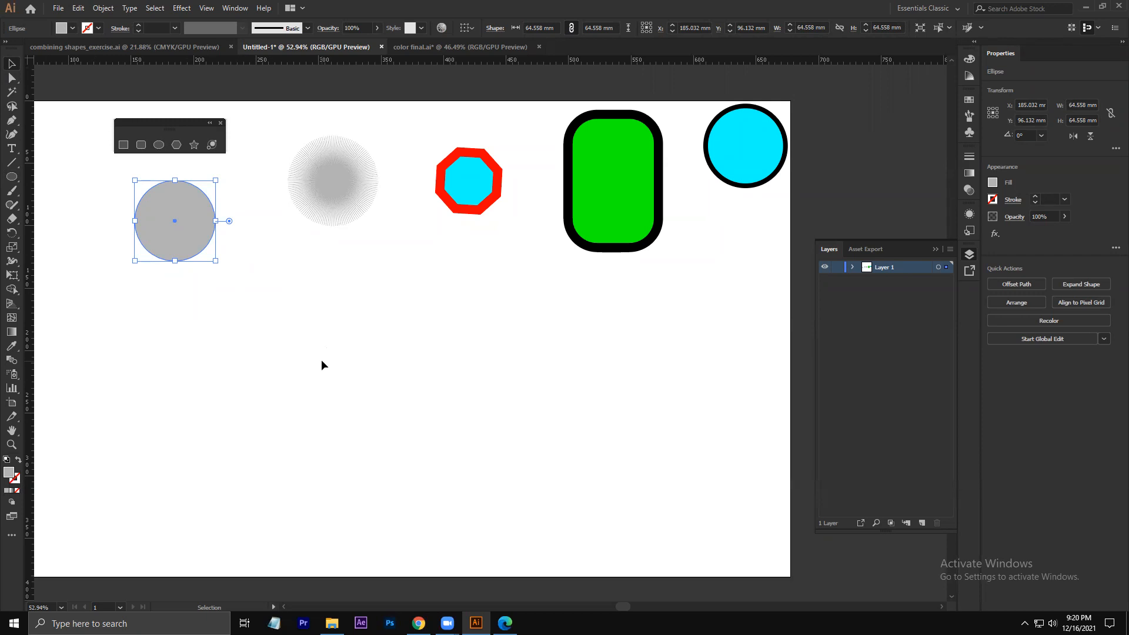
pyautogui.moveTo(167, 224); pyautogui.dragTo(208, 234)
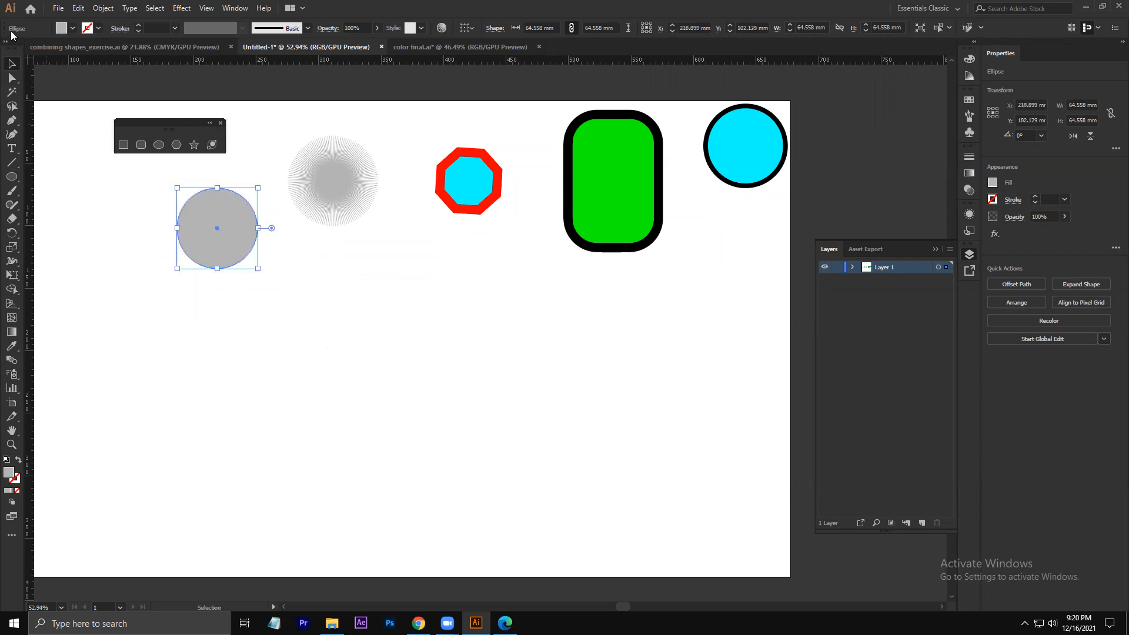
# - Select the octagon, green rounded rectangle, cyan circle and star in turn to check the shape type reported for each
pyautogui.click(481, 175)
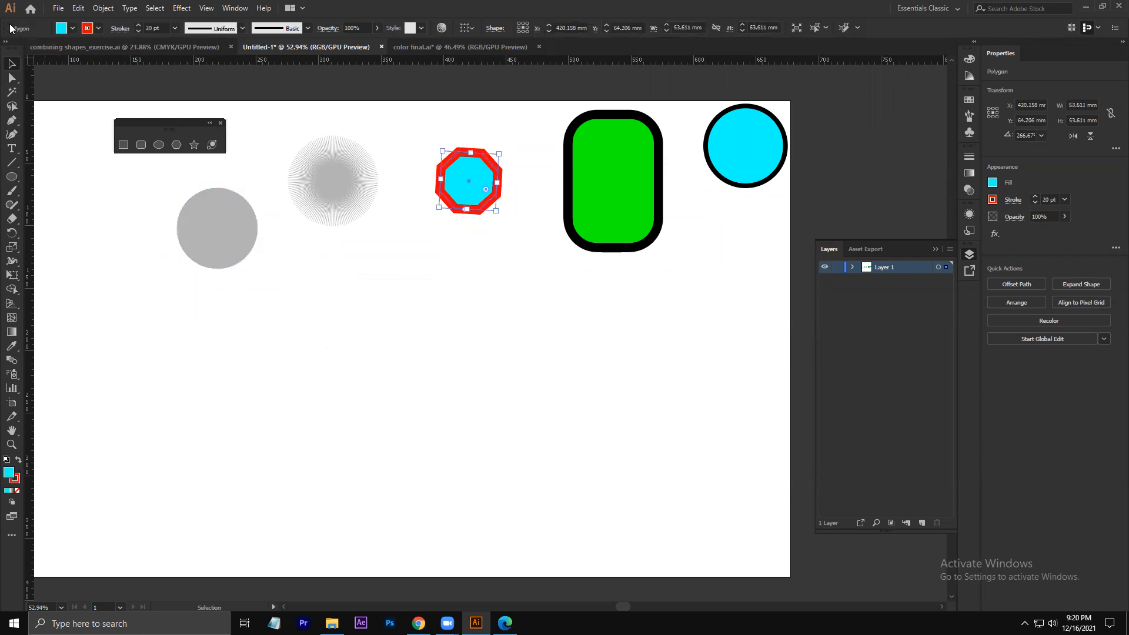
pyautogui.click(617, 184)
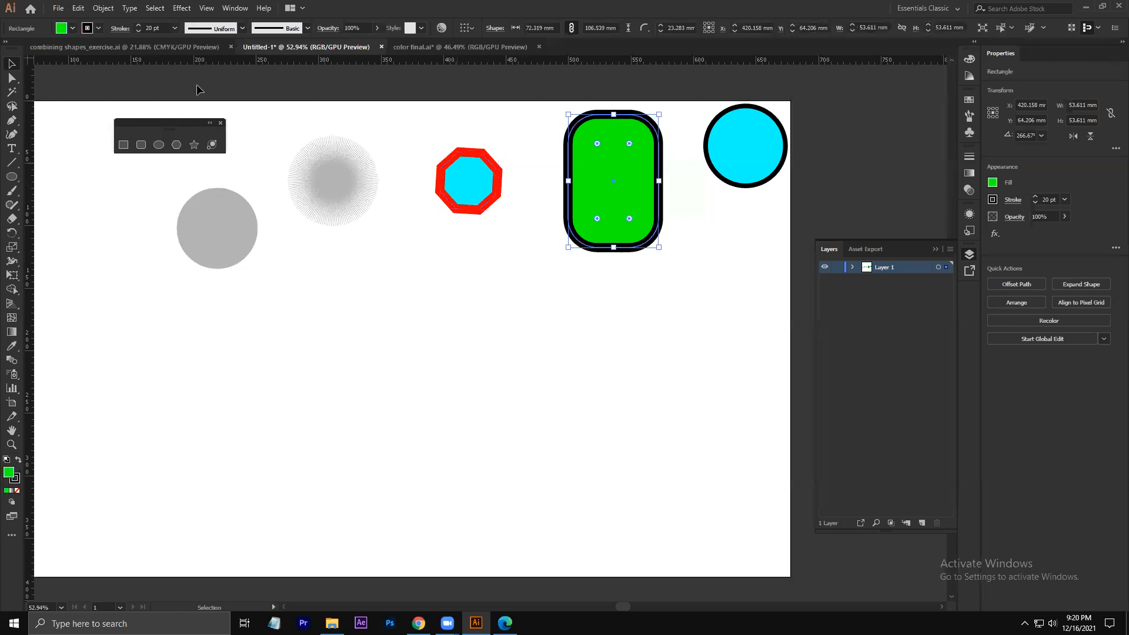
pyautogui.click(760, 143)
pyautogui.click(348, 188)
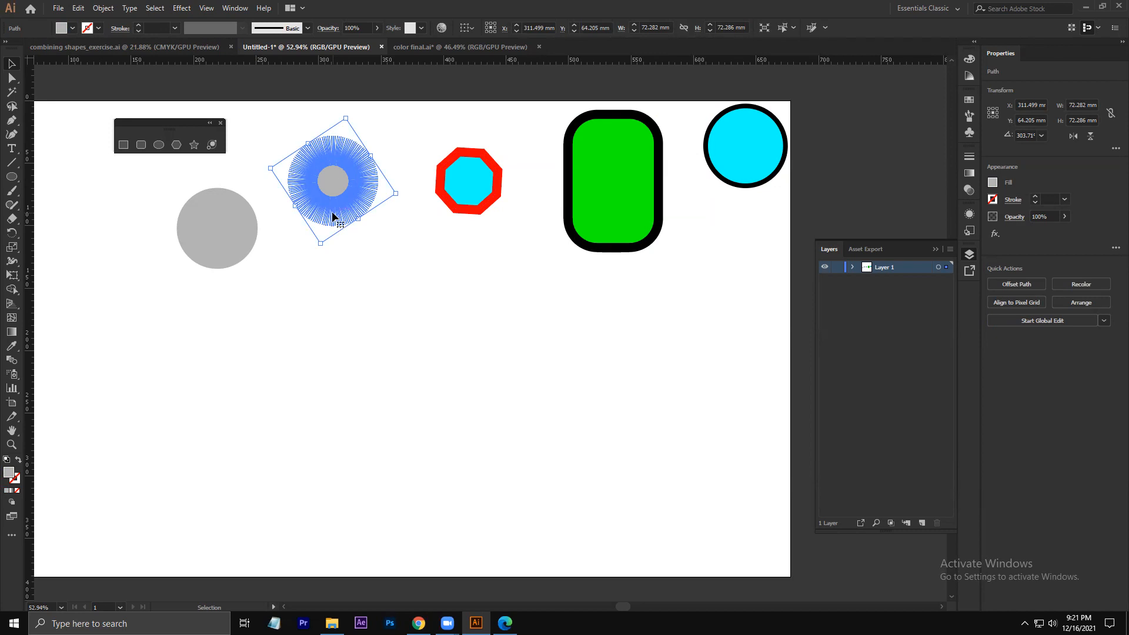
# - Move the star and grey circle into a row with the octagon and shift the floating shape tools palette out of the way
pyautogui.moveTo(333, 199); pyautogui.dragTo(360, 194)
pyautogui.moveTo(211, 209); pyautogui.dragTo(246, 161)
pyautogui.moveTo(172, 120); pyautogui.dragTo(99, 101)
pyautogui.click(148, 205)
pyautogui.moveTo(157, 181); pyautogui.dragTo(423, 382)
pyautogui.click(590, 337)
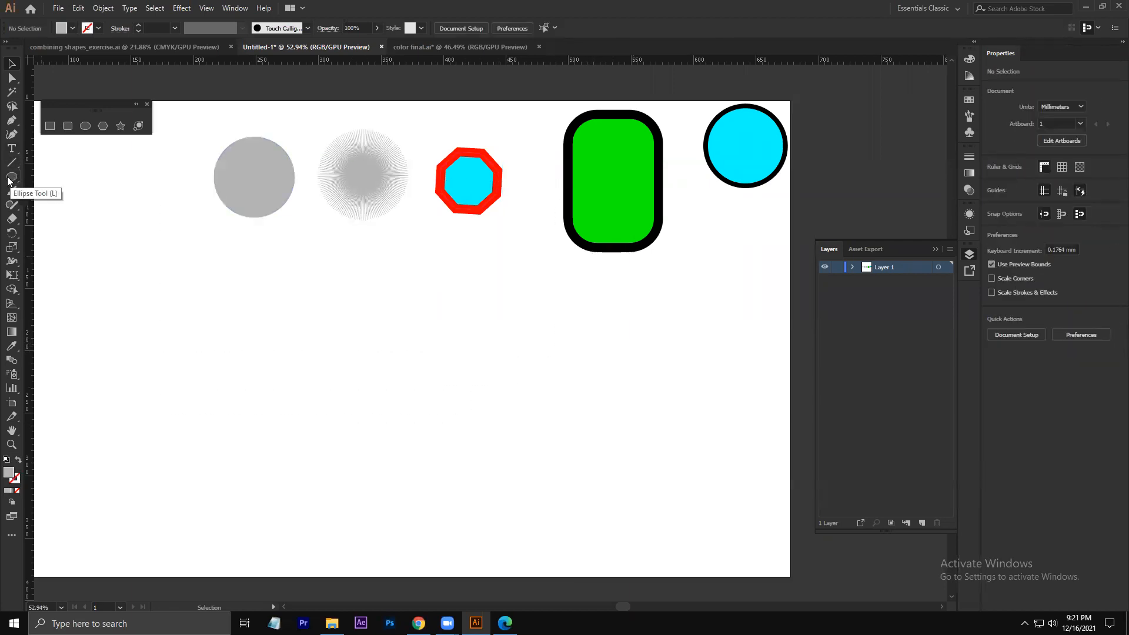
# - Move the green rounded rectangle closer to the octagon and lower the cyan circle into the row of shapes
pyautogui.moveTo(556, 180); pyautogui.dragTo(529, 184)
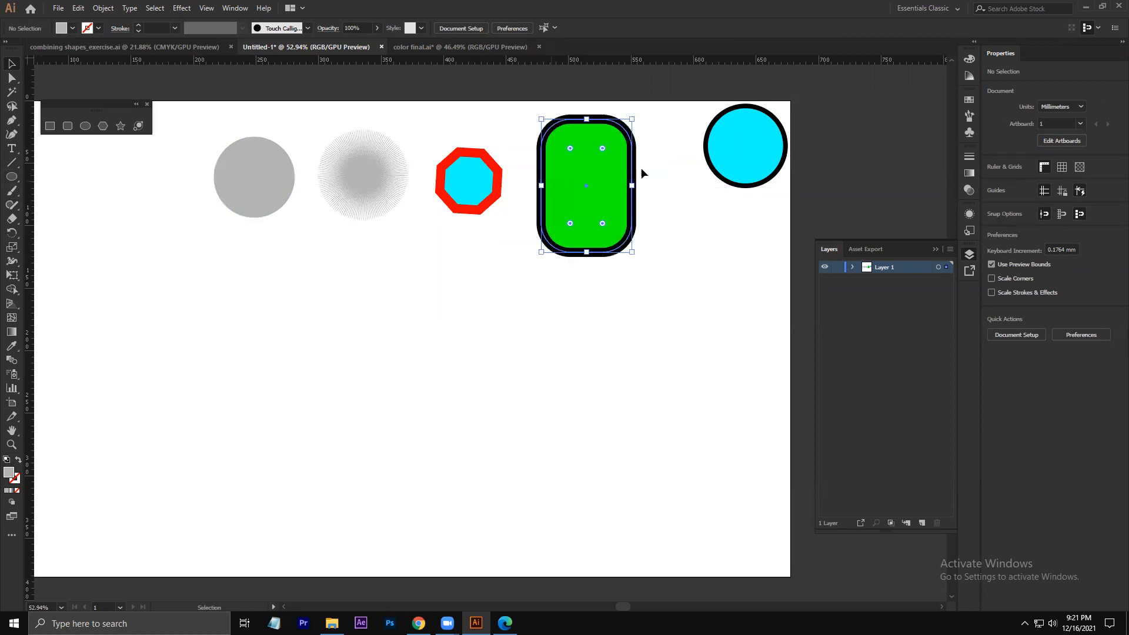
pyautogui.moveTo(731, 153); pyautogui.dragTo(725, 195)
pyautogui.click(634, 299)
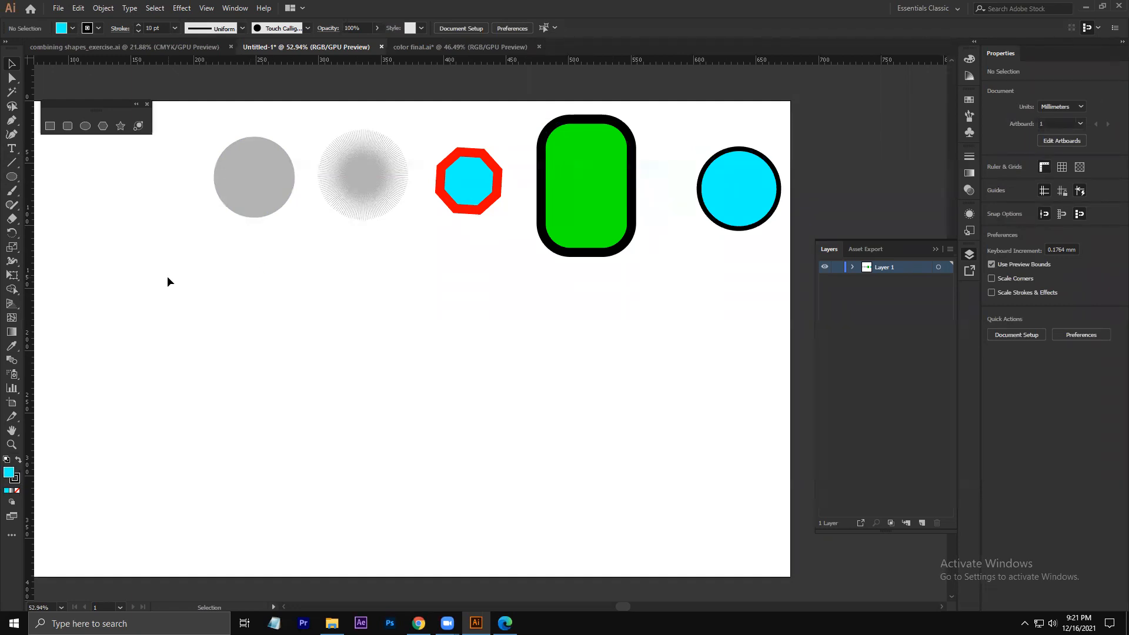
# - Sketch a large circle and a square beside it with the Shaper tool, below the row of shapes
pyautogui.hotkey('shift', 'm')
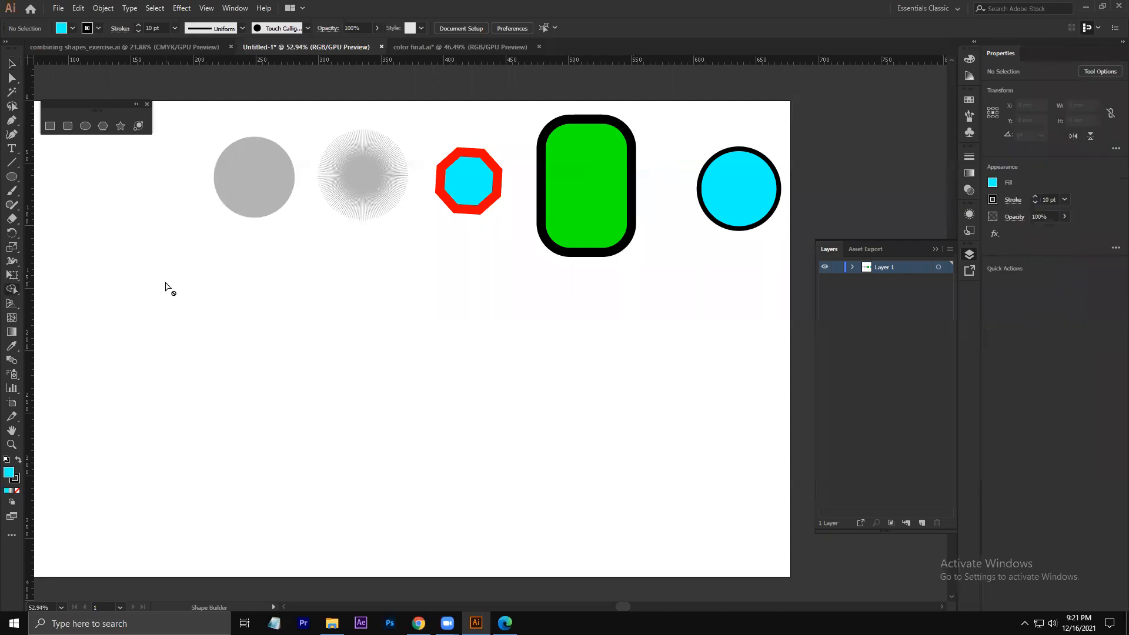
pyautogui.hotkey('shift', 'n')
pyautogui.click(11, 206)
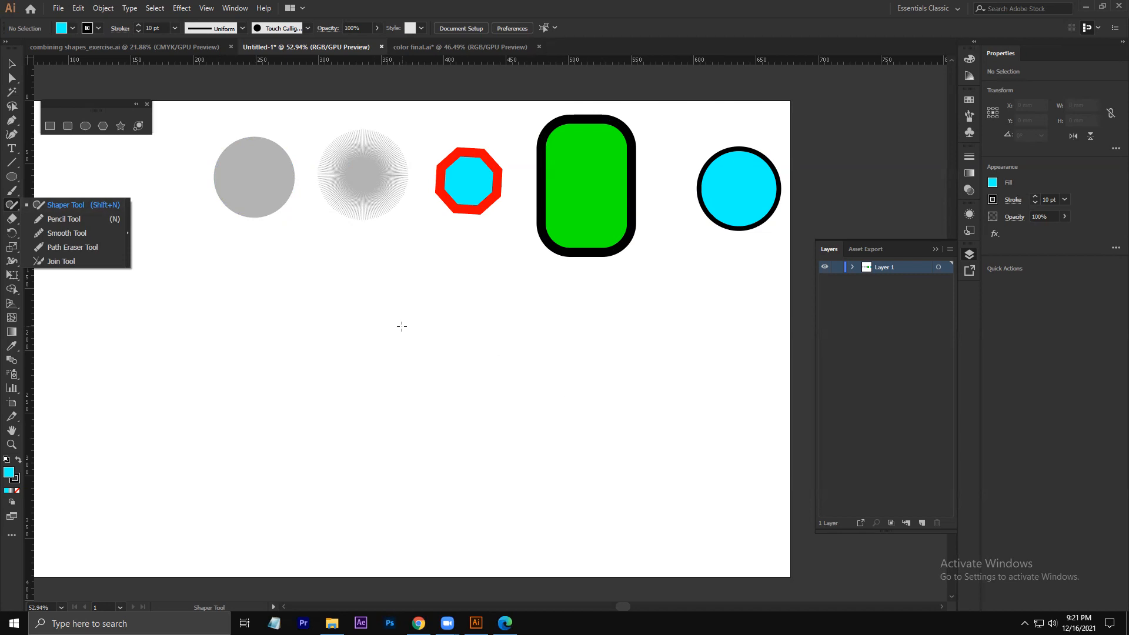
pyautogui.moveTo(398, 325)
pyautogui.mouseDown()
pyautogui.moveTo(356, 383)
pyautogui.moveTo(459, 361)
pyautogui.moveTo(383, 329)
pyautogui.mouseUp()
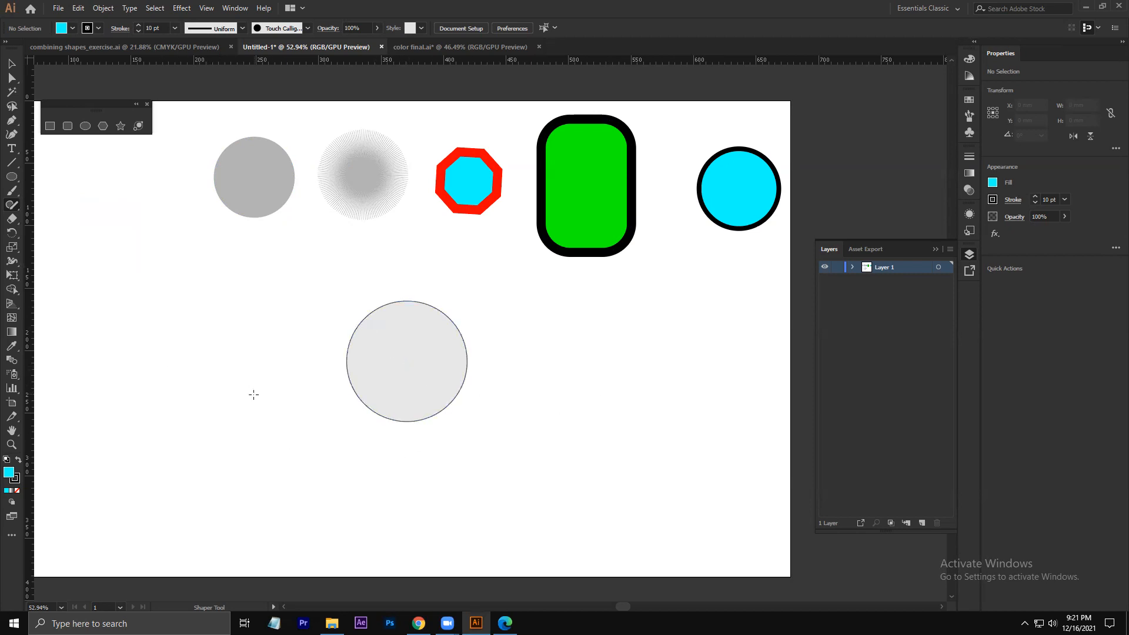
pyautogui.moveTo(189, 312)
pyautogui.mouseDown()
pyautogui.moveTo(177, 414)
pyautogui.moveTo(291, 422)
pyautogui.moveTo(289, 295)
pyautogui.moveTo(180, 312)
pyautogui.mouseUp()
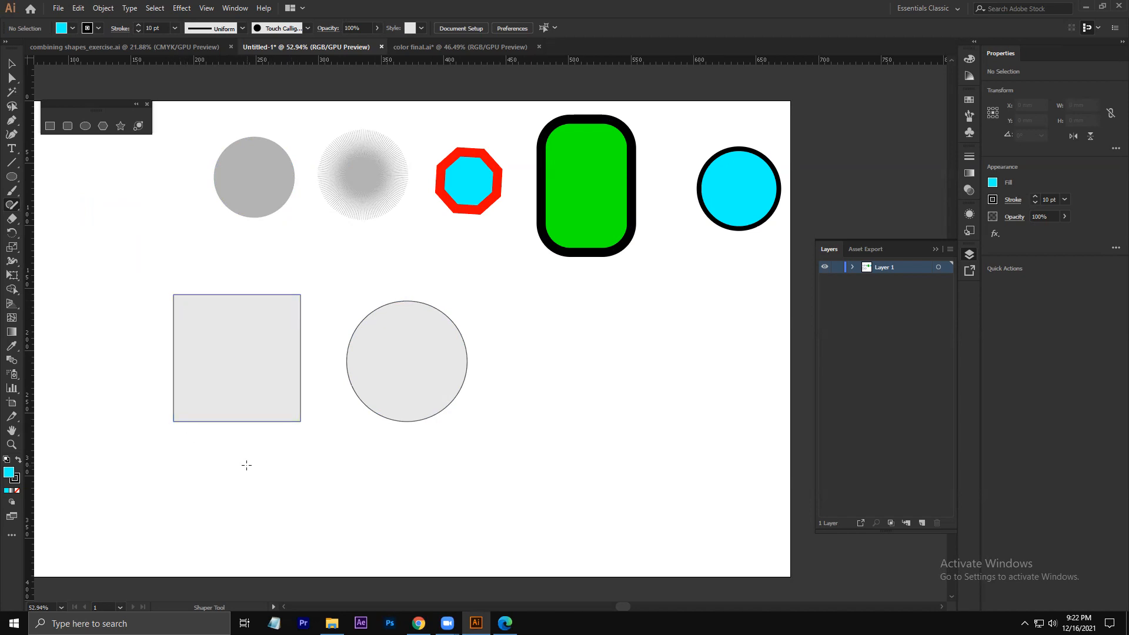
# - Sketch a small upright rectangle with the Shaper tool and centre a triangle about 26 by 23 mm over its upper end
pyautogui.moveTo(594, 346)
pyautogui.mouseDown()
pyautogui.moveTo(564, 390)
pyautogui.moveTo(605, 403)
pyautogui.moveTo(620, 383)
pyautogui.moveTo(606, 363)
pyautogui.moveTo(628, 332)
pyautogui.moveTo(587, 343)
pyautogui.moveTo(541, 419)
pyautogui.moveTo(582, 443)
pyautogui.moveTo(591, 427)
pyautogui.moveTo(622, 439)
pyautogui.moveTo(594, 388)
pyautogui.mouseUp()
pyautogui.moveTo(569, 364)
pyautogui.mouseDown()
pyautogui.moveTo(568, 398)
pyautogui.moveTo(585, 398)
pyautogui.moveTo(583, 365)
pyautogui.moveTo(569, 365)
pyautogui.moveTo(629, 469)
pyautogui.moveTo(701, 505)
pyautogui.moveTo(554, 453)
pyautogui.moveTo(603, 441)
pyautogui.moveTo(665, 476)
pyautogui.mouseUp()
pyautogui.hotkey('ctrl', 'space')
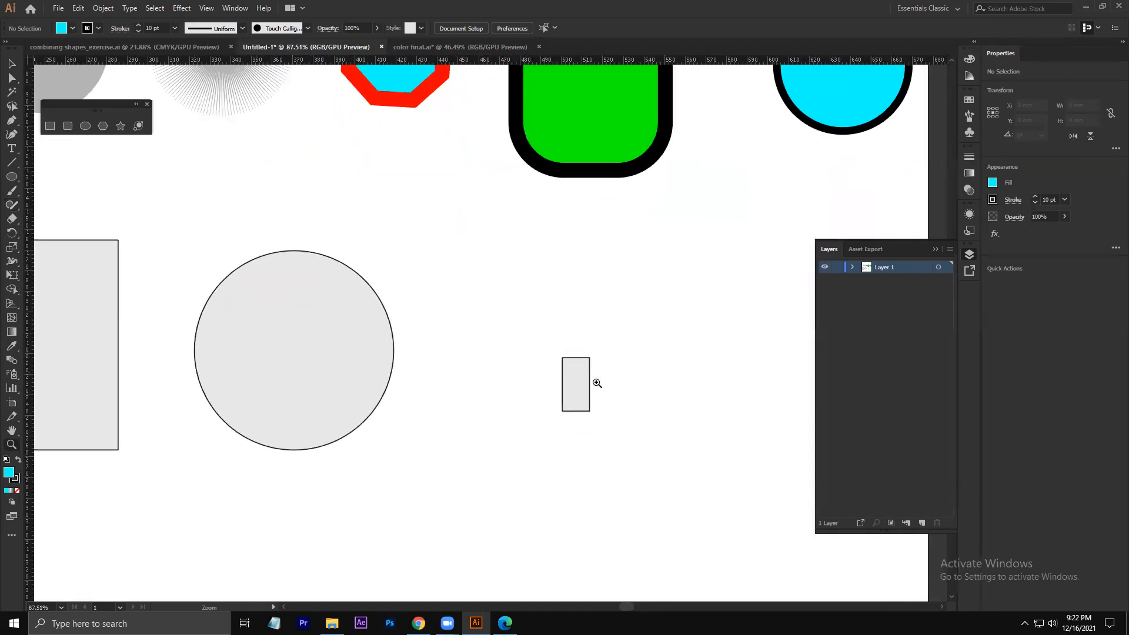
pyautogui.click(11, 204)
pyautogui.moveTo(575, 327)
pyautogui.mouseDown()
pyautogui.moveTo(544, 362)
pyautogui.moveTo(662, 377)
pyautogui.moveTo(573, 328)
pyautogui.moveTo(547, 375)
pyautogui.moveTo(606, 378)
pyautogui.moveTo(563, 332)
pyautogui.mouseUp()
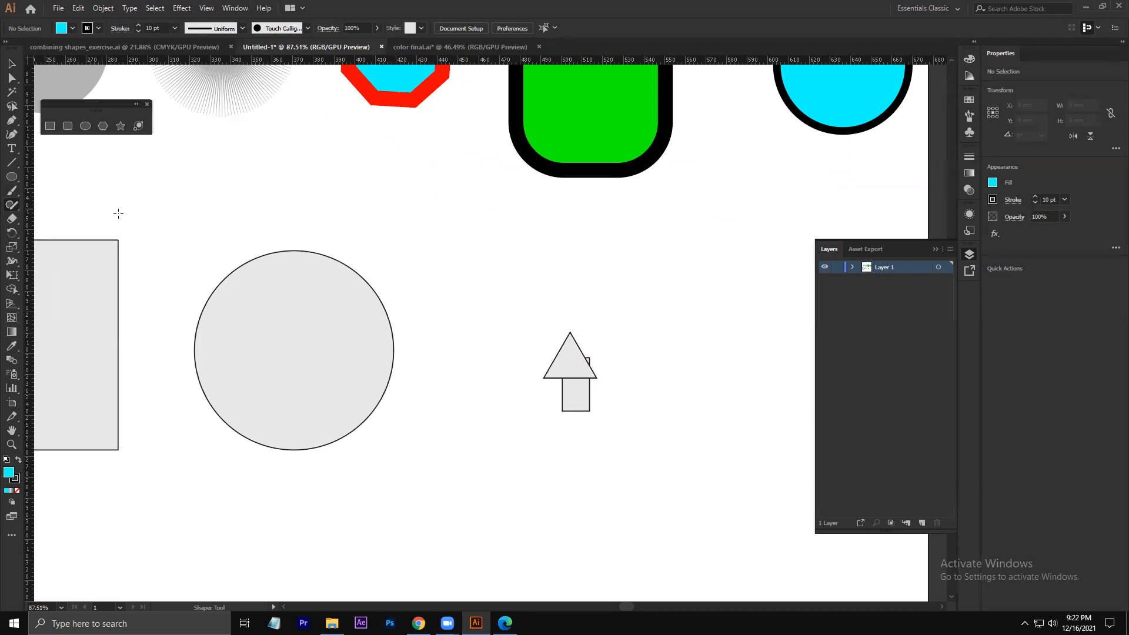
pyautogui.click(574, 357)
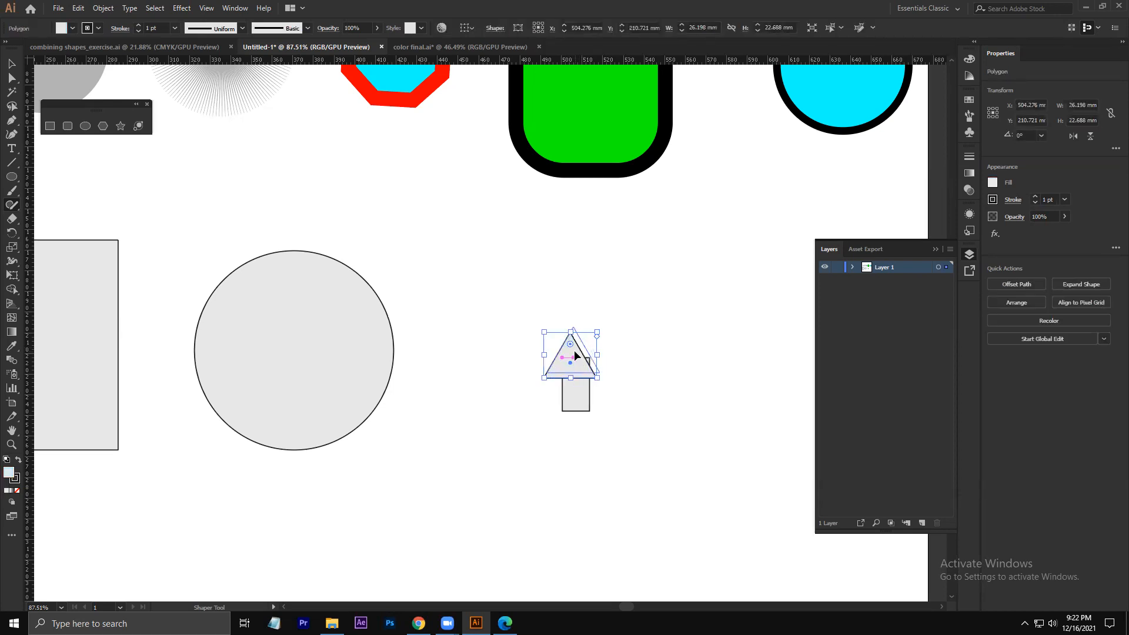
pyautogui.moveTo(566, 350)
pyautogui.mouseDown()
pyautogui.moveTo(589, 337)
pyautogui.moveTo(496, 299)
pyautogui.moveTo(619, 383)
pyautogui.moveTo(568, 352)
pyautogui.moveTo(577, 358)
pyautogui.mouseUp()
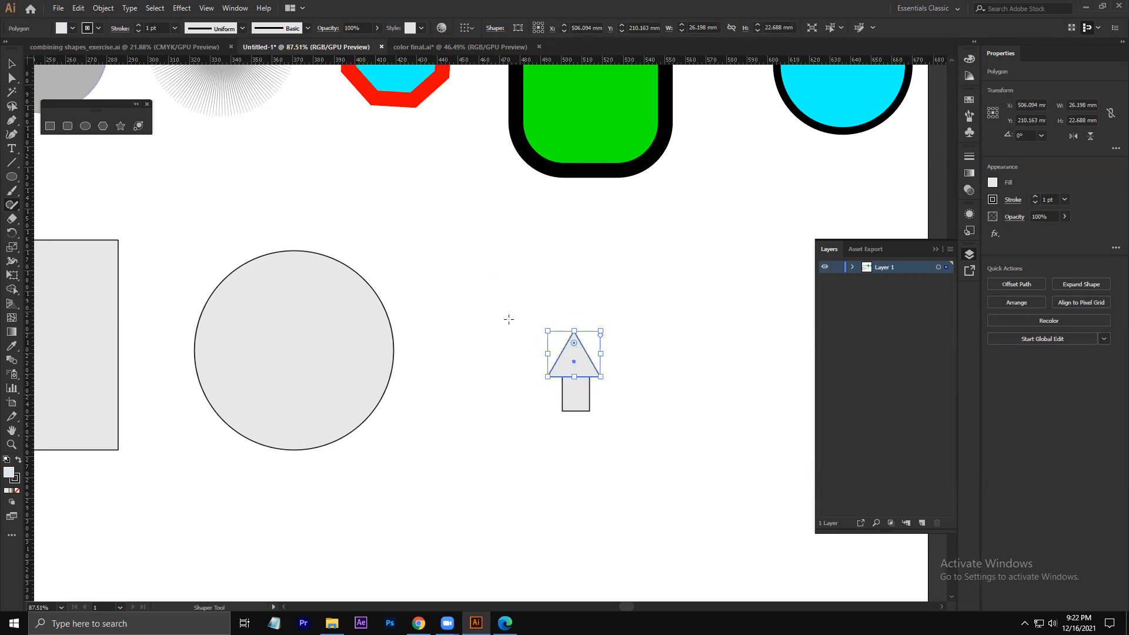
# - Sketch a smaller triangle about 20 by 17 mm above the first one and centre it as the tip of the tree
pyautogui.moveTo(578, 301)
pyautogui.mouseDown()
pyautogui.moveTo(558, 342)
pyautogui.moveTo(599, 345)
pyautogui.moveTo(576, 305)
pyautogui.mouseUp()
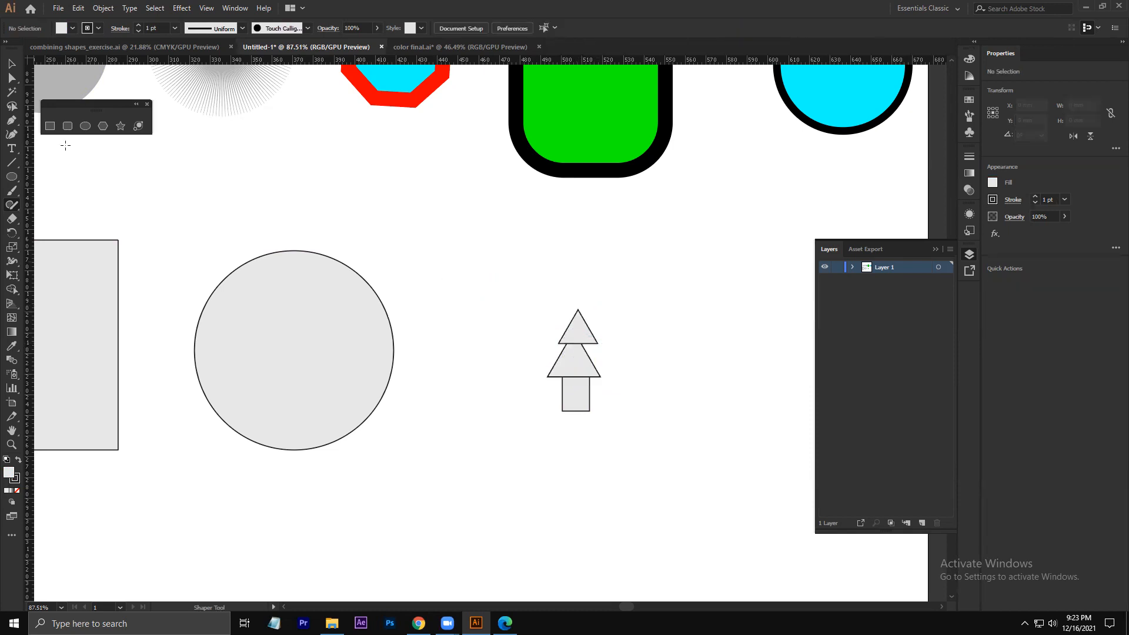
pyautogui.click(578, 339)
pyautogui.moveTo(578, 339); pyautogui.dragTo(568, 332)
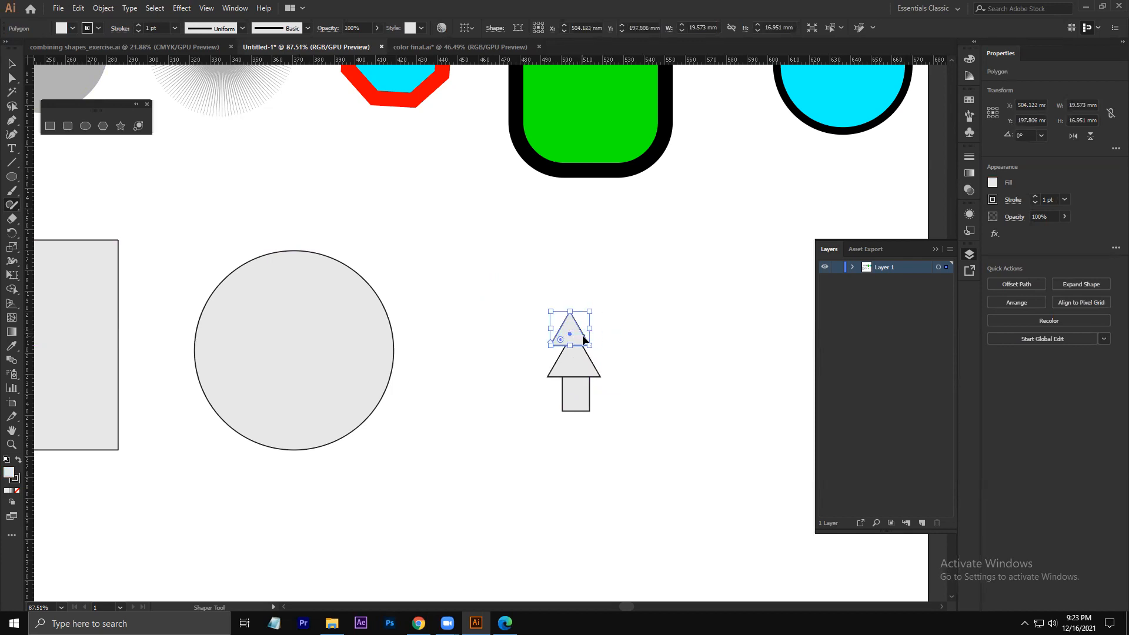
pyautogui.moveTo(585, 340); pyautogui.dragTo(590, 340)
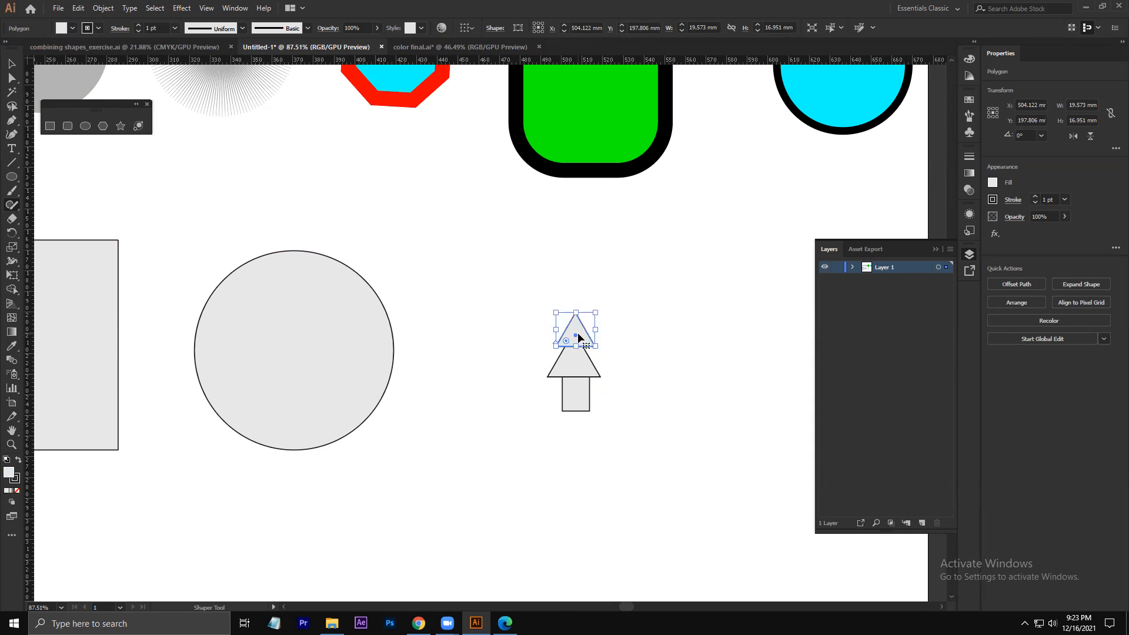
pyautogui.click(662, 338)
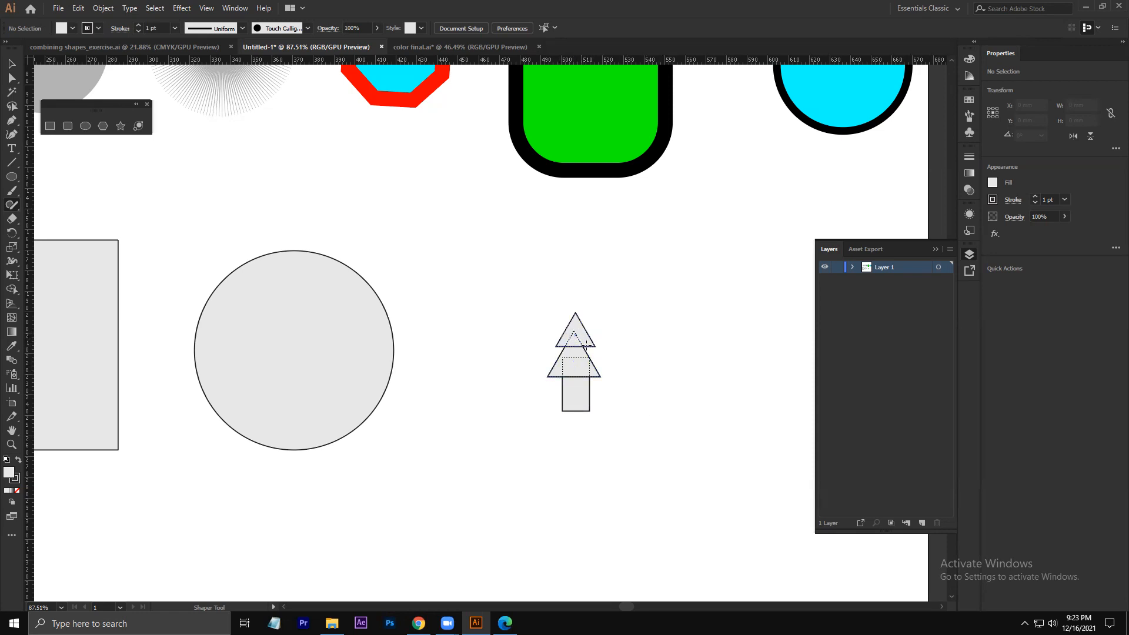
pyautogui.press('z')
pyautogui.click(612, 347)
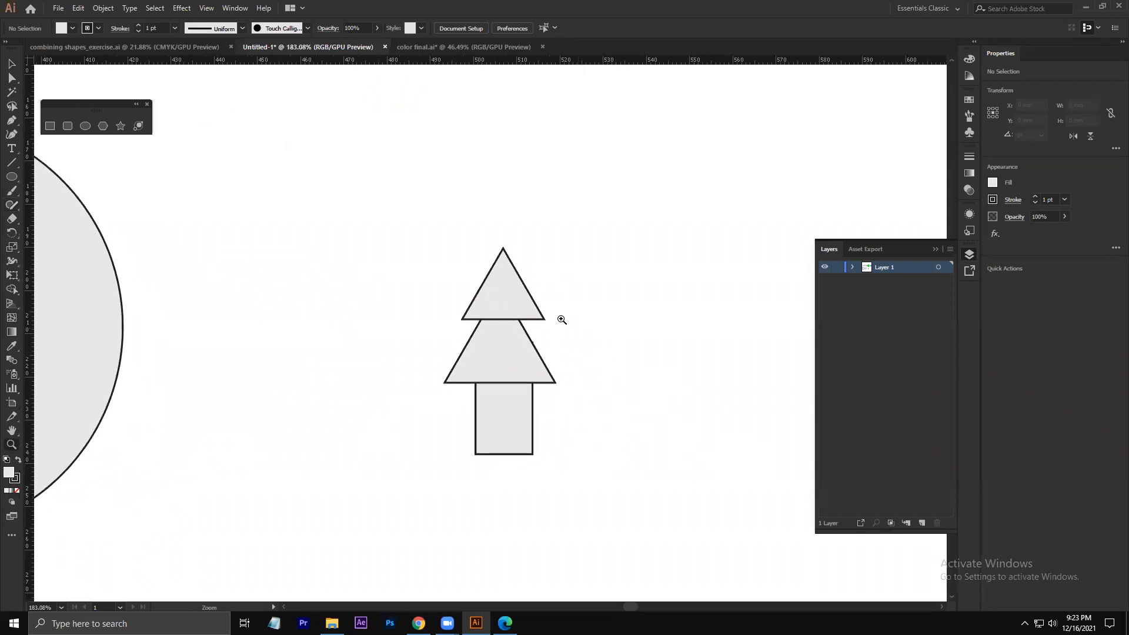
pyautogui.click(561, 320)
pyautogui.scroll(-2, 599, 302)
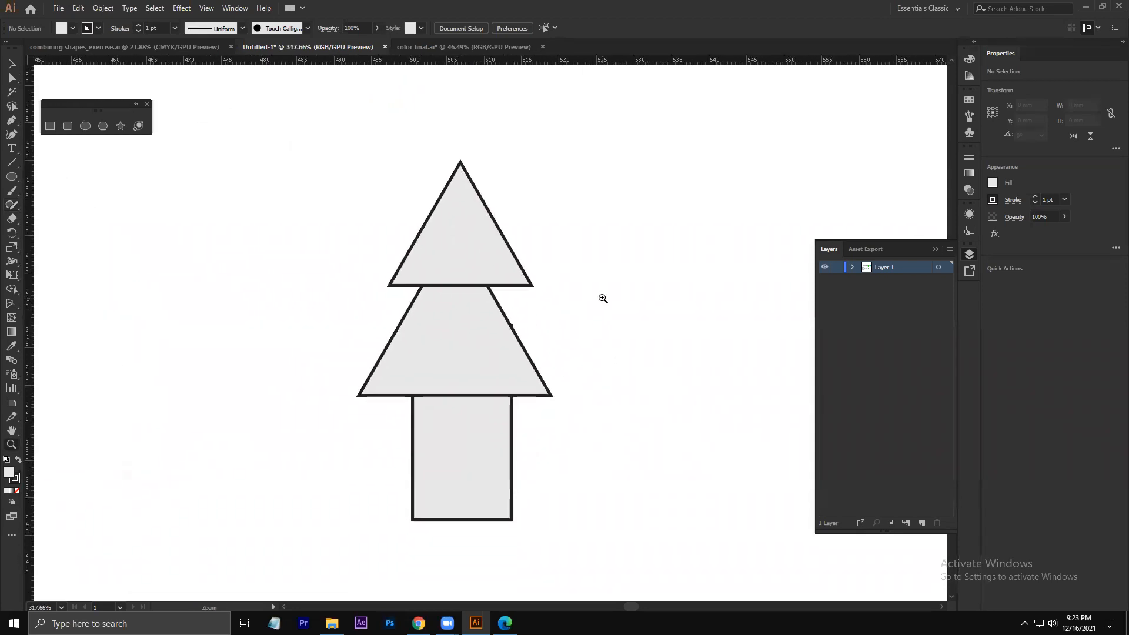
# - Try moving the trunk rectangle out from under the triangles with the Shaper tool, and undo the move
pyautogui.hotkey('shift', 'n')
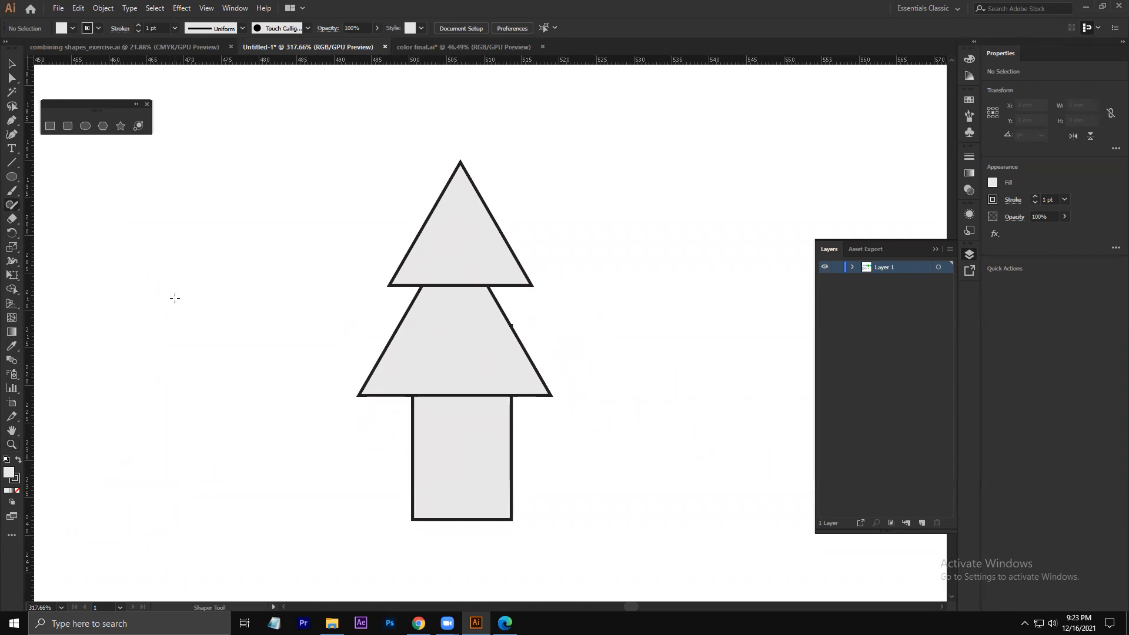
pyautogui.click(474, 366)
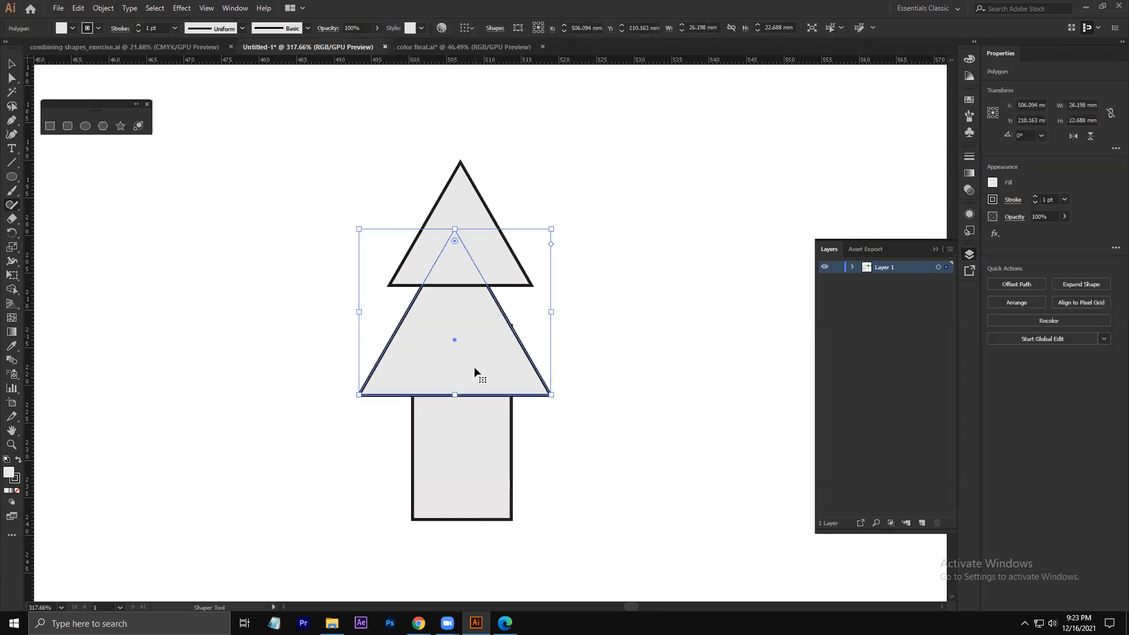
pyautogui.click(461, 467)
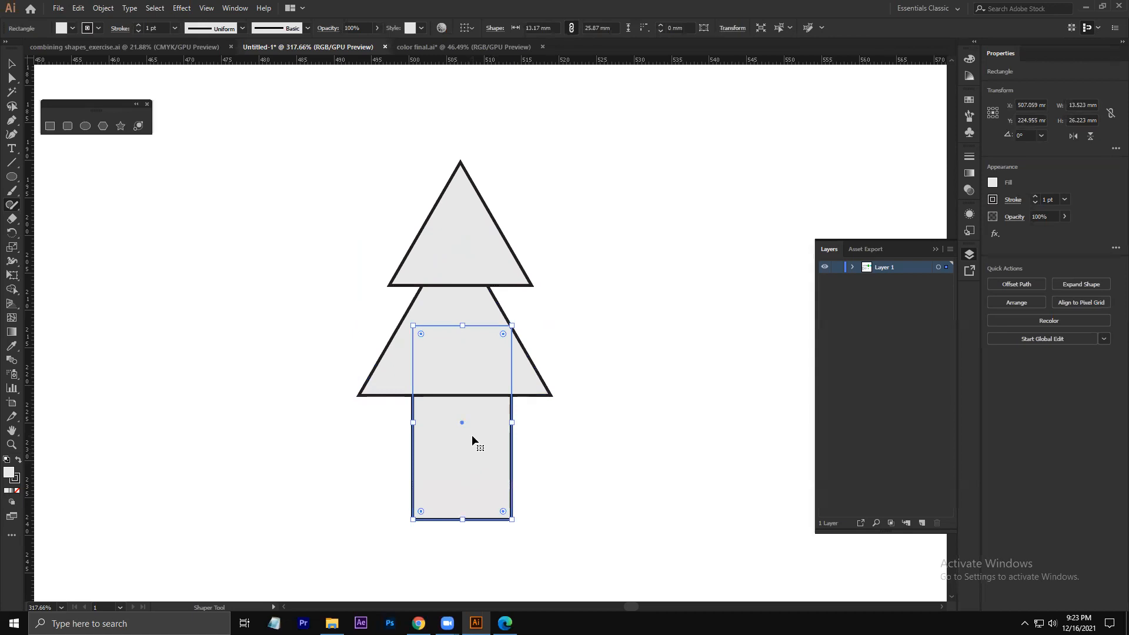
pyautogui.moveTo(459, 435); pyautogui.dragTo(280, 426)
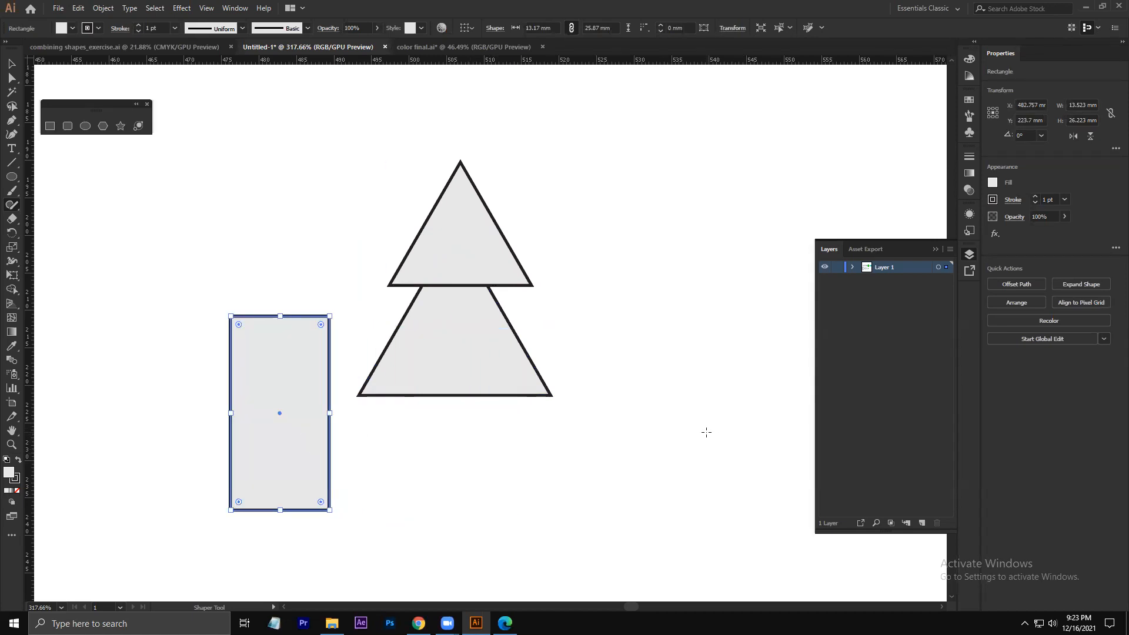
pyautogui.hotkey('ctrl', 'z')
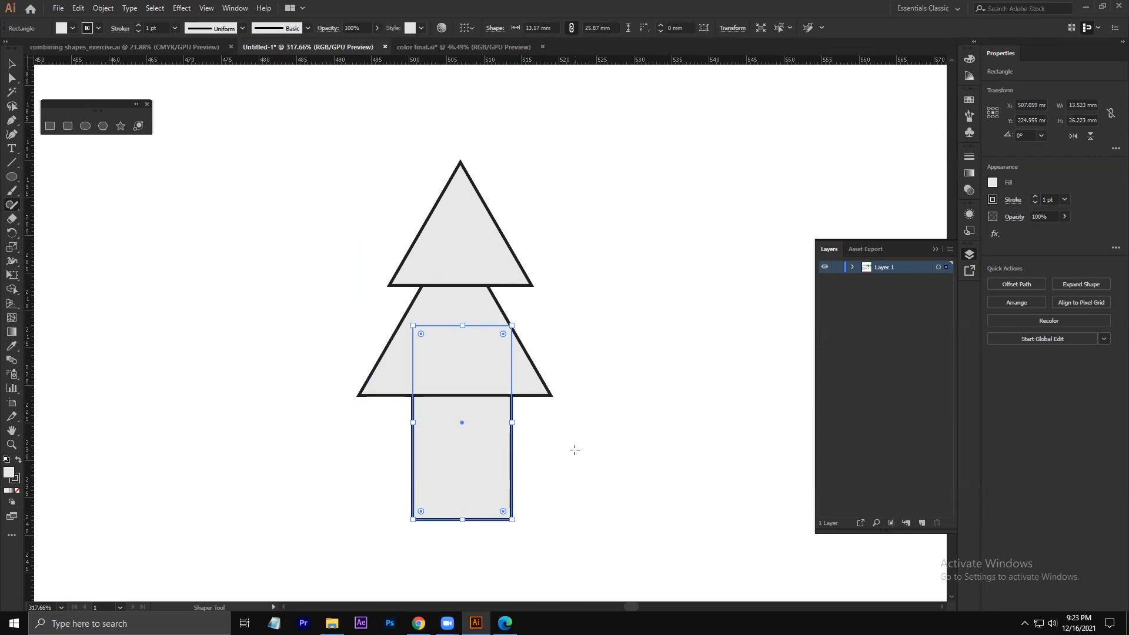
pyautogui.click(575, 450)
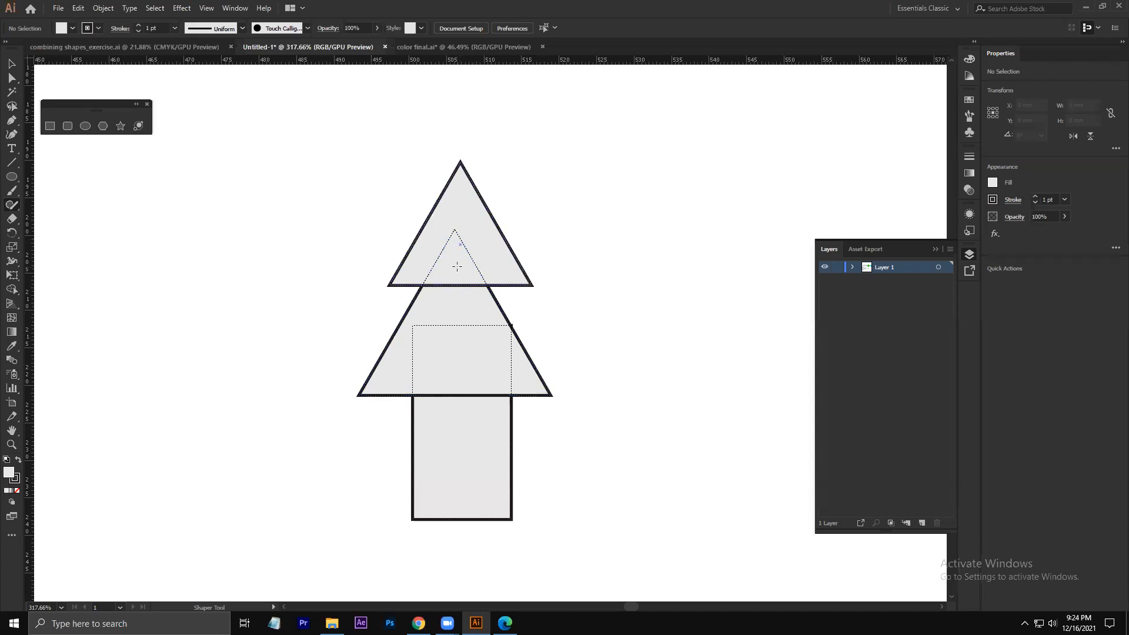
# - Merge the tree's overlapping triangles into one outline with the Shaper tool, scribbling across their overlaps after undoing a first attempt
pyautogui.moveTo(460, 238)
pyautogui.mouseDown()
pyautogui.moveTo(447, 327)
pyautogui.moveTo(481, 268)
pyautogui.mouseUp()
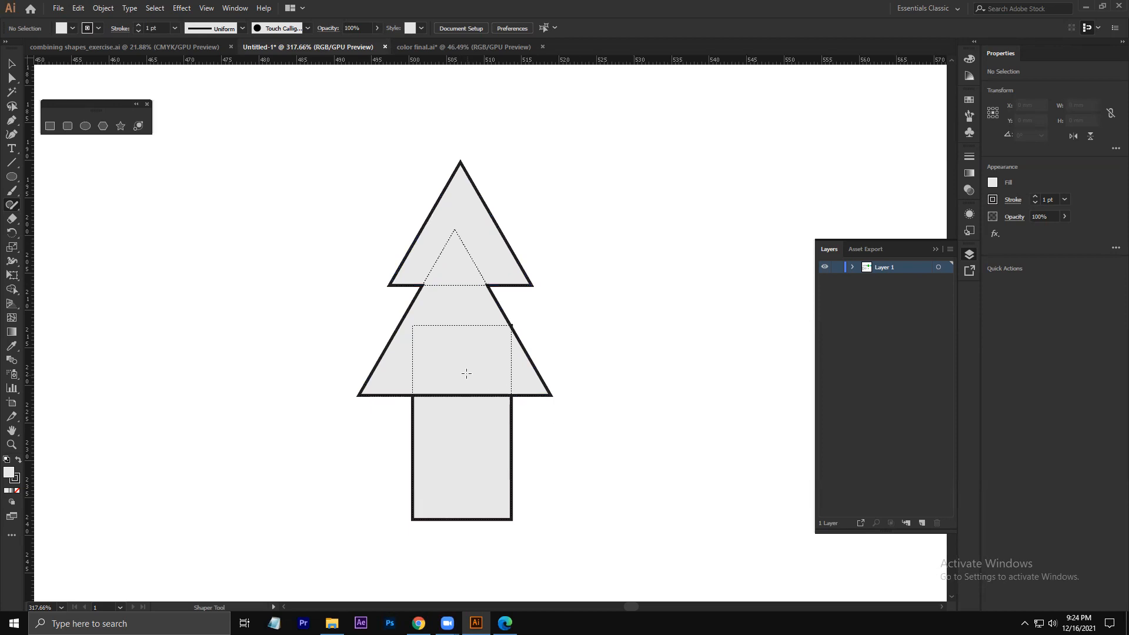
pyautogui.hotkey('ctrl', 'z')
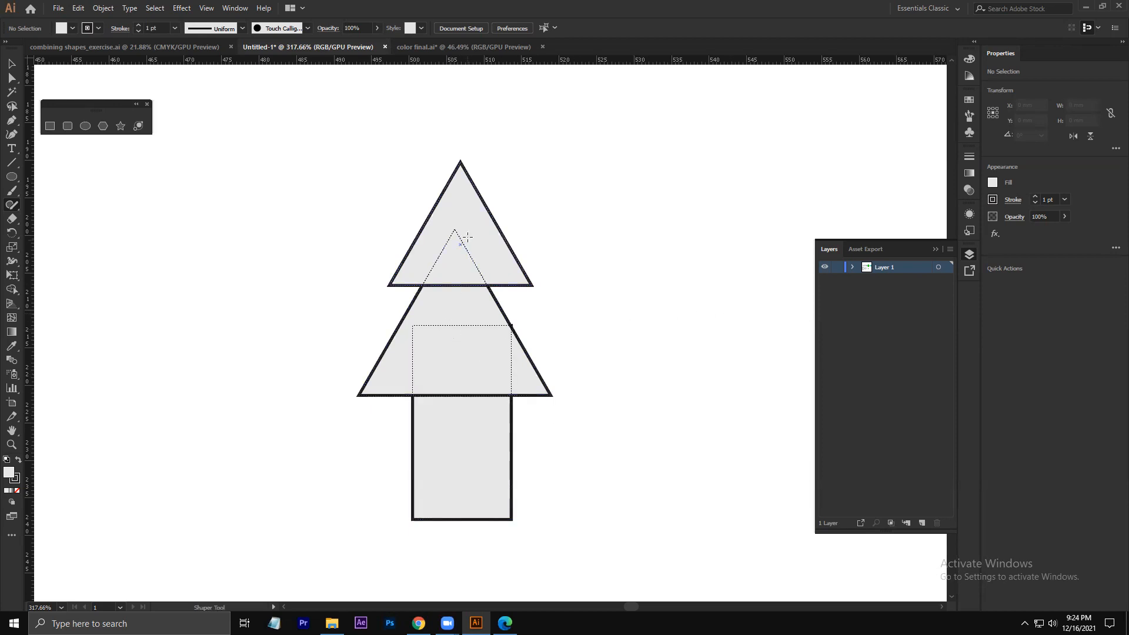
pyautogui.moveTo(448, 311)
pyautogui.mouseDown()
pyautogui.moveTo(483, 263)
pyautogui.moveTo(470, 324)
pyautogui.mouseUp()
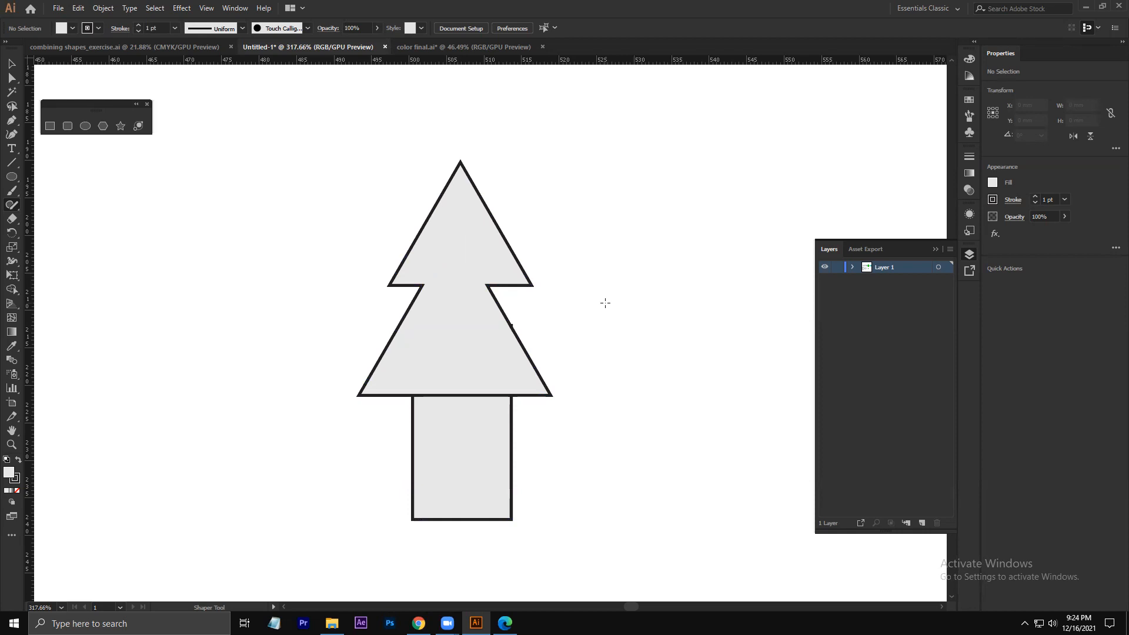
# - Select the merged tree as a Shaper Group, highlight its triangular face for fill selection, and deselect it
pyautogui.click(458, 345)
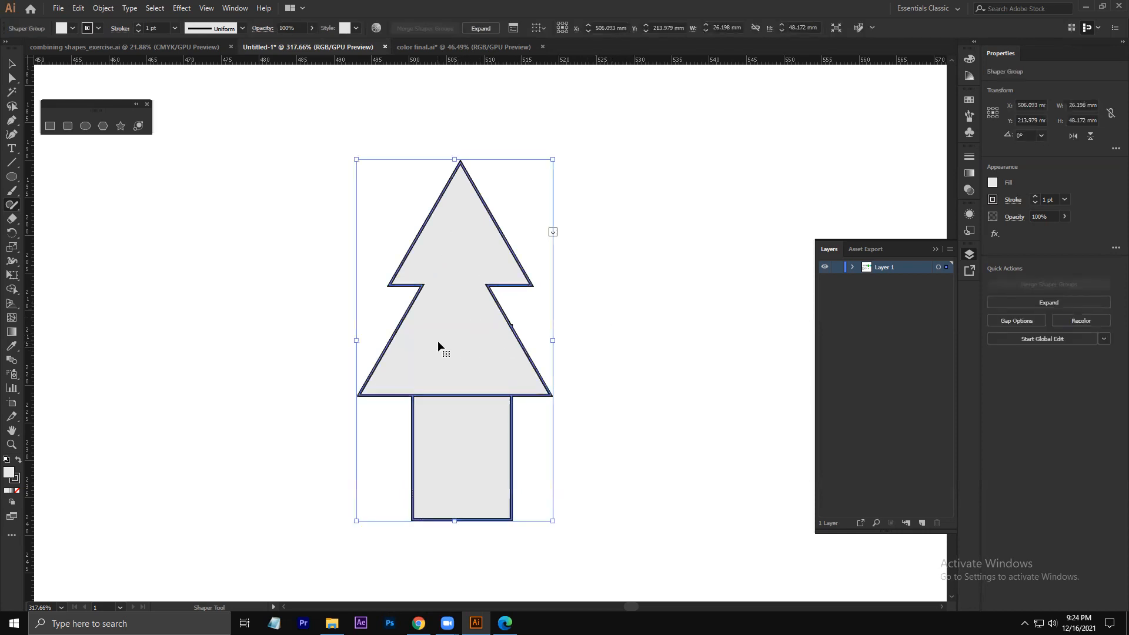
pyautogui.click(462, 368)
pyautogui.click(468, 361)
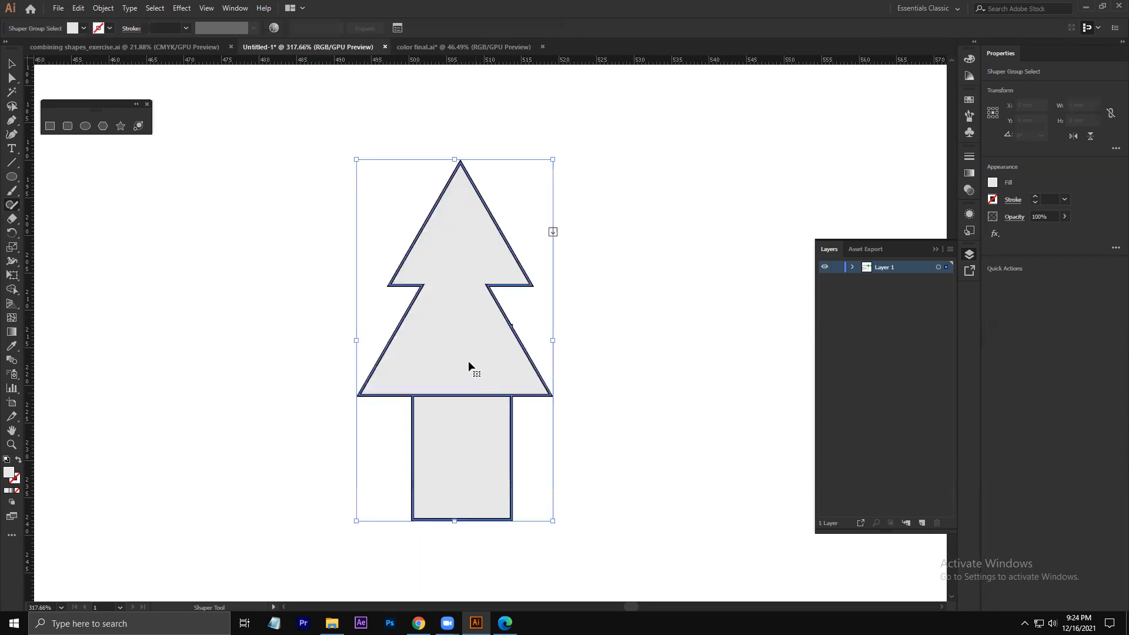
pyautogui.click(464, 352)
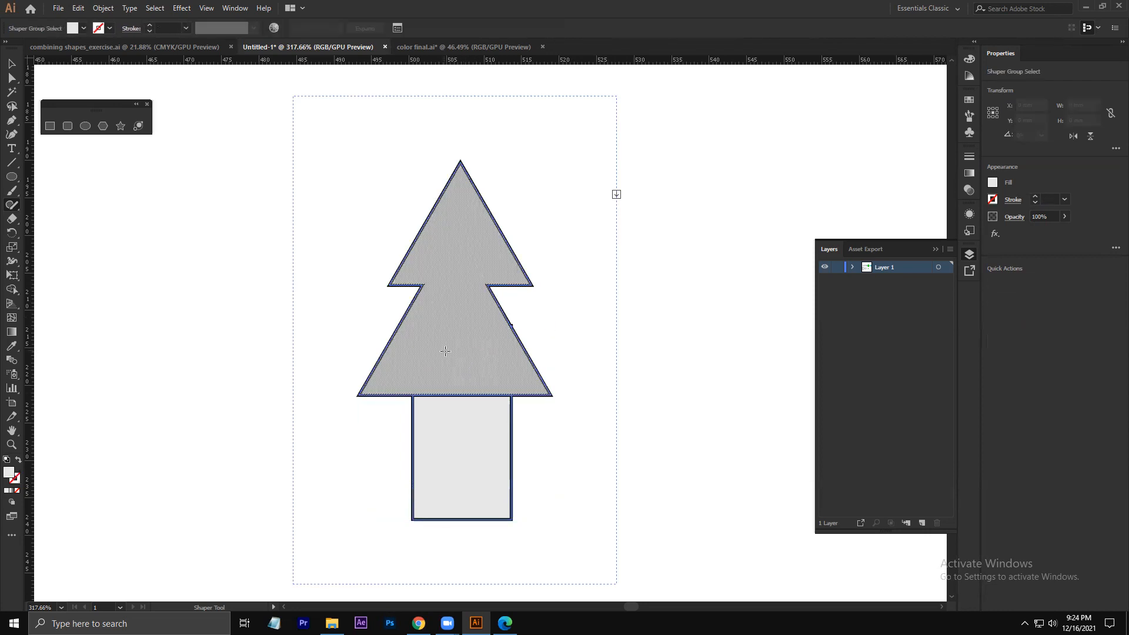
pyautogui.hotkey('ctrl', 'shift', 'a')
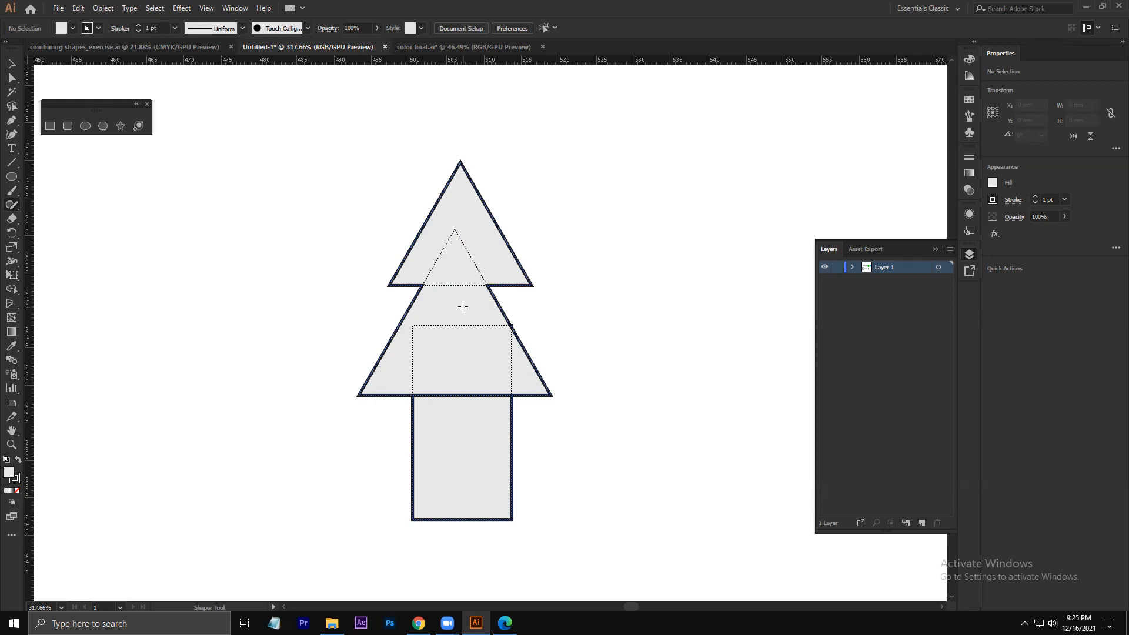
# - Sketch a small triangle and a circle right of the tree, and a square and a tilted rectangle left of it with the Shaper tool
pyautogui.click(635, 227)
pyautogui.moveTo(634, 227)
pyautogui.mouseDown()
pyautogui.moveTo(585, 287)
pyautogui.moveTo(663, 301)
pyautogui.moveTo(633, 226)
pyautogui.mouseUp()
pyautogui.moveTo(660, 372)
pyautogui.mouseDown()
pyautogui.moveTo(614, 432)
pyautogui.moveTo(648, 356)
pyautogui.mouseUp()
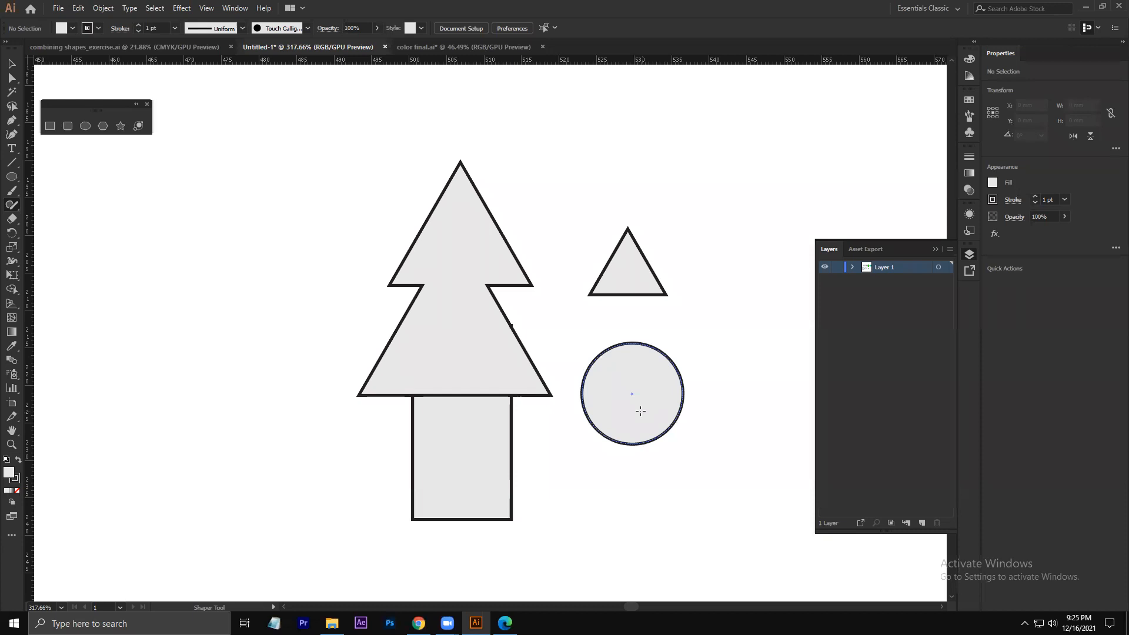
pyautogui.moveTo(168, 242)
pyautogui.mouseDown()
pyautogui.moveTo(167, 300)
pyautogui.moveTo(225, 299)
pyautogui.moveTo(222, 241)
pyautogui.moveTo(161, 244)
pyautogui.mouseUp()
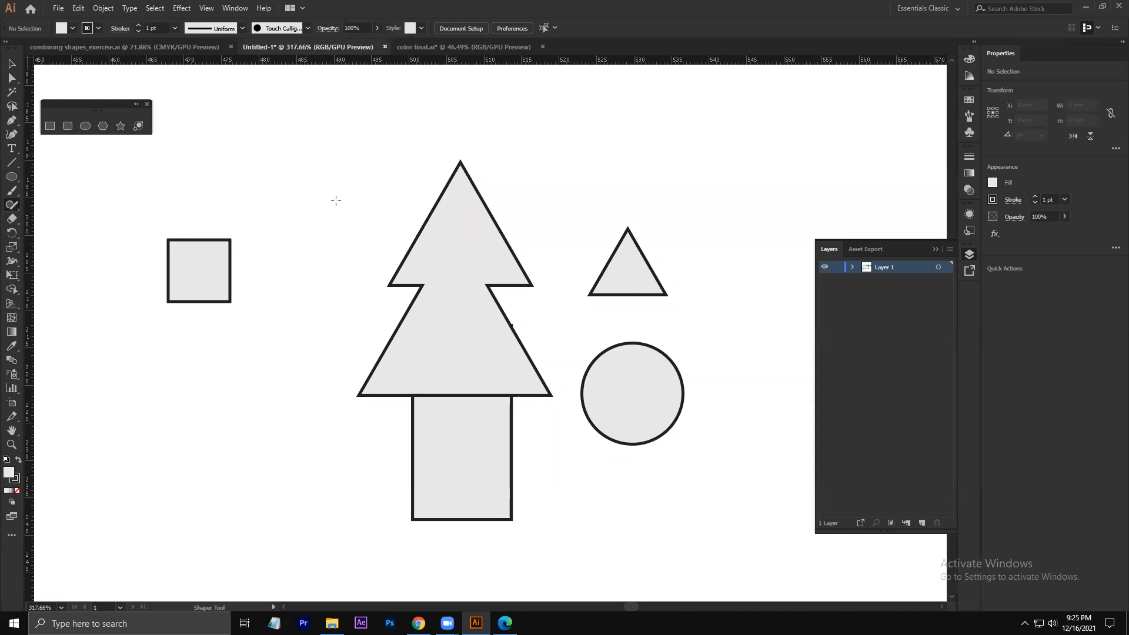
pyautogui.moveTo(229, 369)
pyautogui.mouseDown()
pyautogui.moveTo(212, 404)
pyautogui.moveTo(243, 419)
pyautogui.moveTo(252, 403)
pyautogui.moveTo(240, 361)
pyautogui.moveTo(228, 394)
pyautogui.mouseUp()
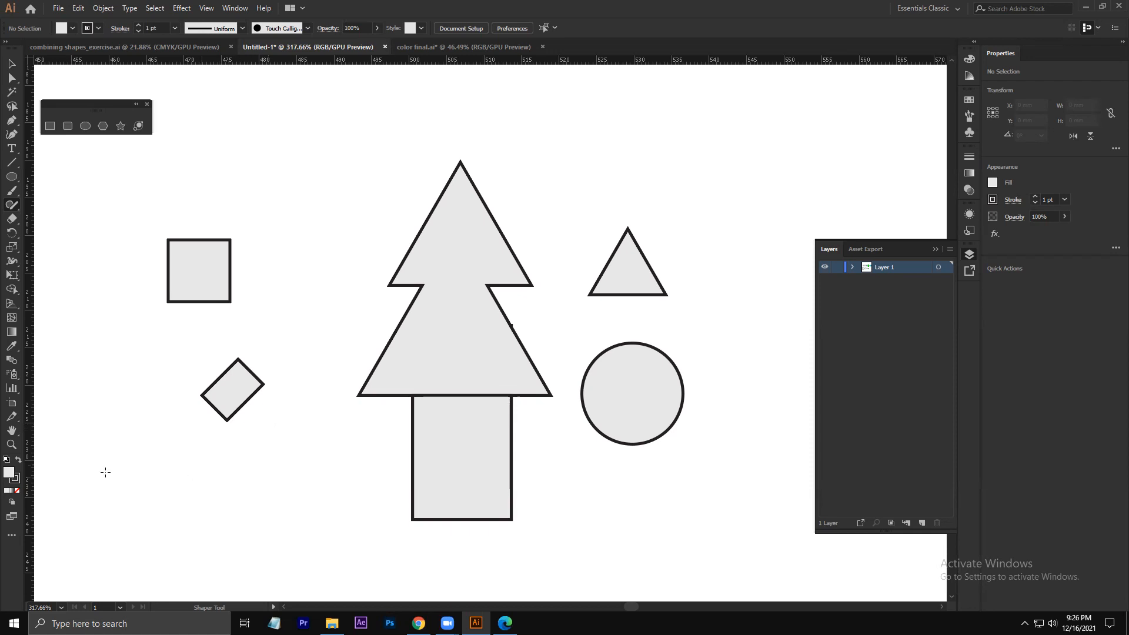
# - Move the tree together with the four small shapes around it to just below the cyan circle
pyautogui.click(11, 63)
pyautogui.press('z')
pyautogui.moveTo(494, 336); pyautogui.dragTo(182, 511)
pyautogui.click(11, 63)
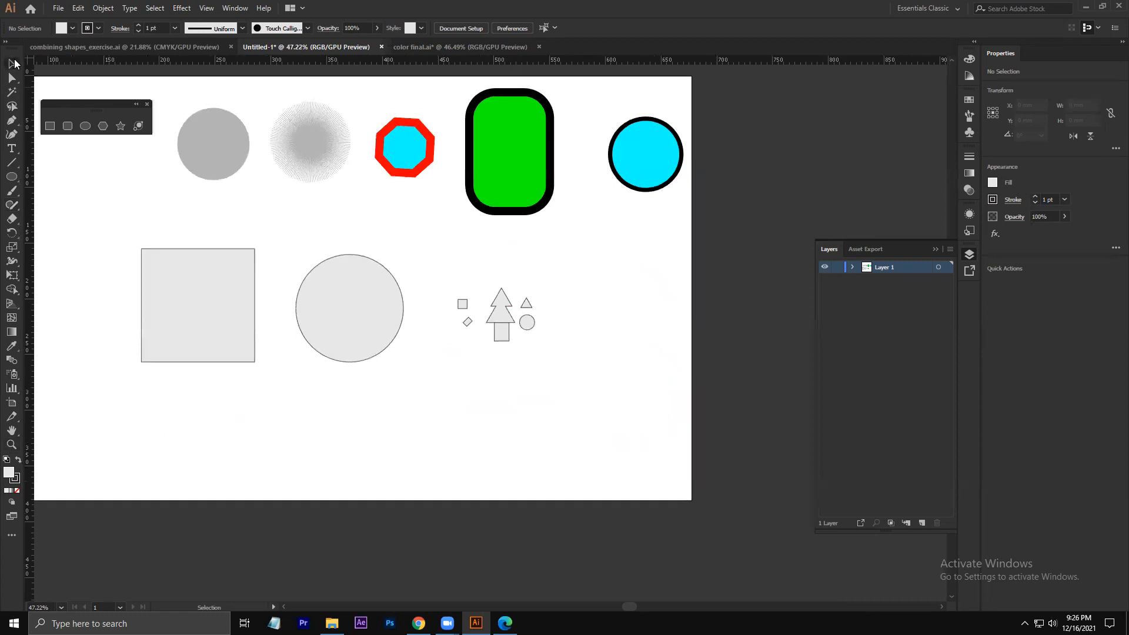
pyautogui.moveTo(576, 284); pyautogui.dragTo(447, 383)
pyautogui.moveTo(499, 315); pyautogui.dragTo(632, 234)
pyautogui.click(517, 276)
# - Delete the large light grey circle and square, and shift the green rounded rectangle slightly up and right
pyautogui.click(377, 309)
pyautogui.press('Delete')
pyautogui.click(164, 291)
pyautogui.press('Delete')
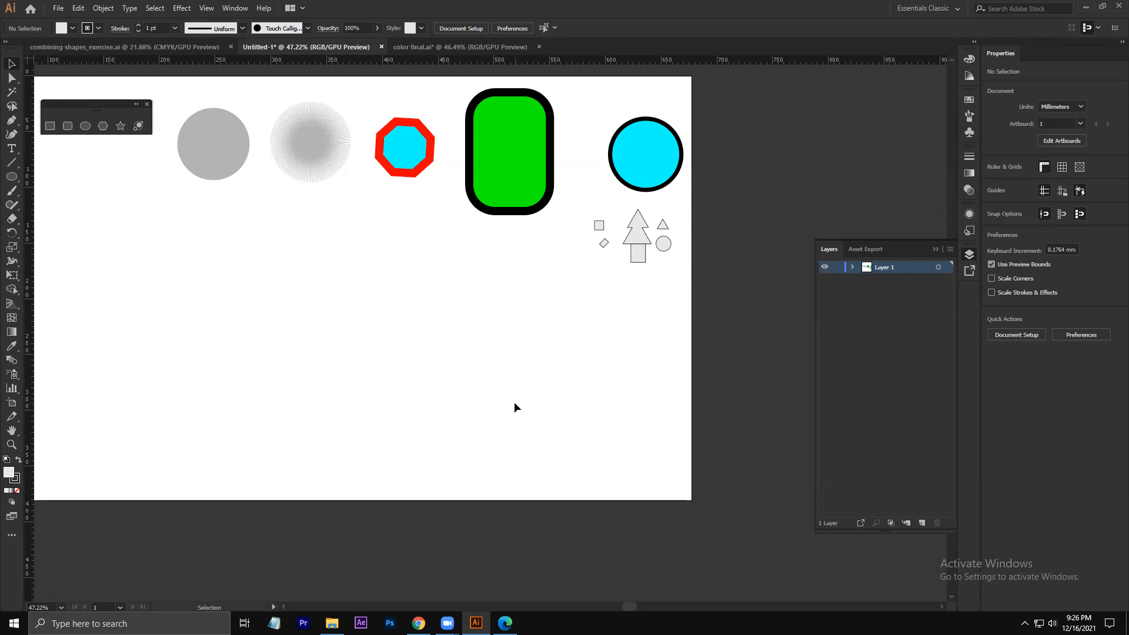
pyautogui.click(500, 146)
pyautogui.moveTo(520, 154)
pyautogui.mouseDown()
pyautogui.moveTo(292, 315)
pyautogui.moveTo(511, 274)
pyautogui.moveTo(523, 143)
pyautogui.mouseUp()
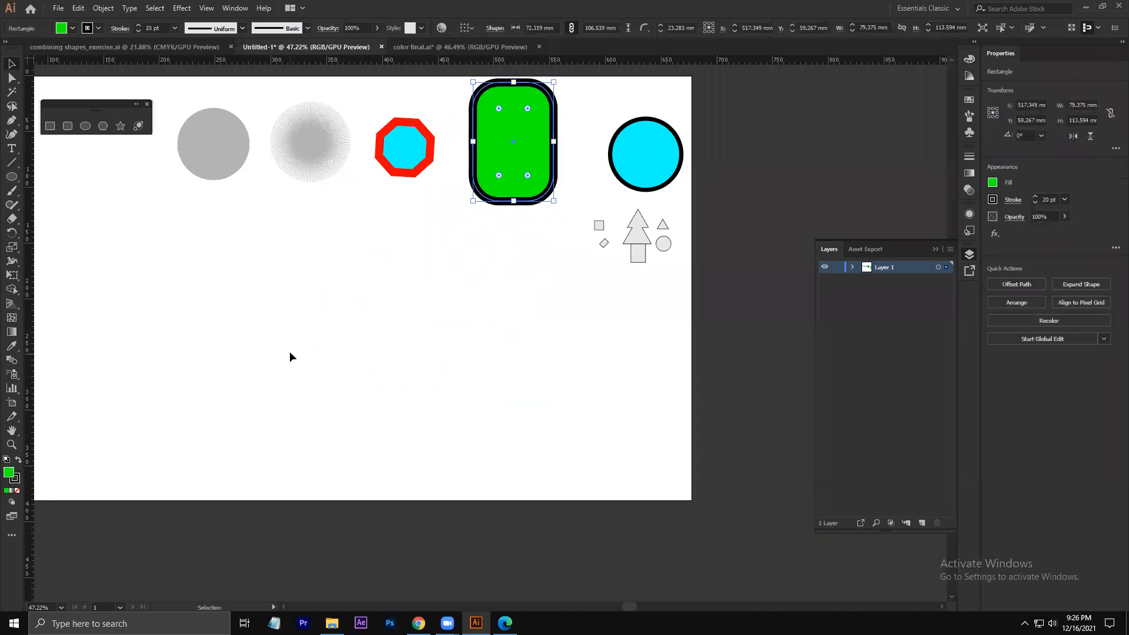
# - Draw a rectangle about 93 by 81 mm below the row of shapes and give it a red stroke
pyautogui.press('m')
pyautogui.moveTo(212, 272); pyautogui.dragTo(319, 368)
pyautogui.press('v')
pyautogui.click(98, 28)
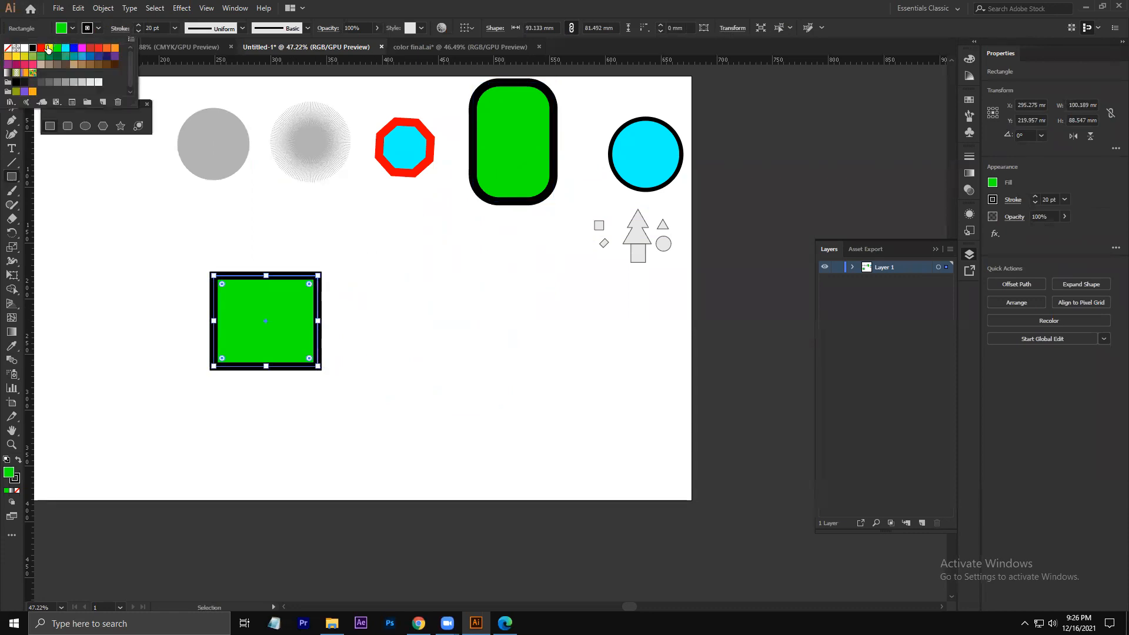
pyautogui.click(50, 49)
pyautogui.click(41, 48)
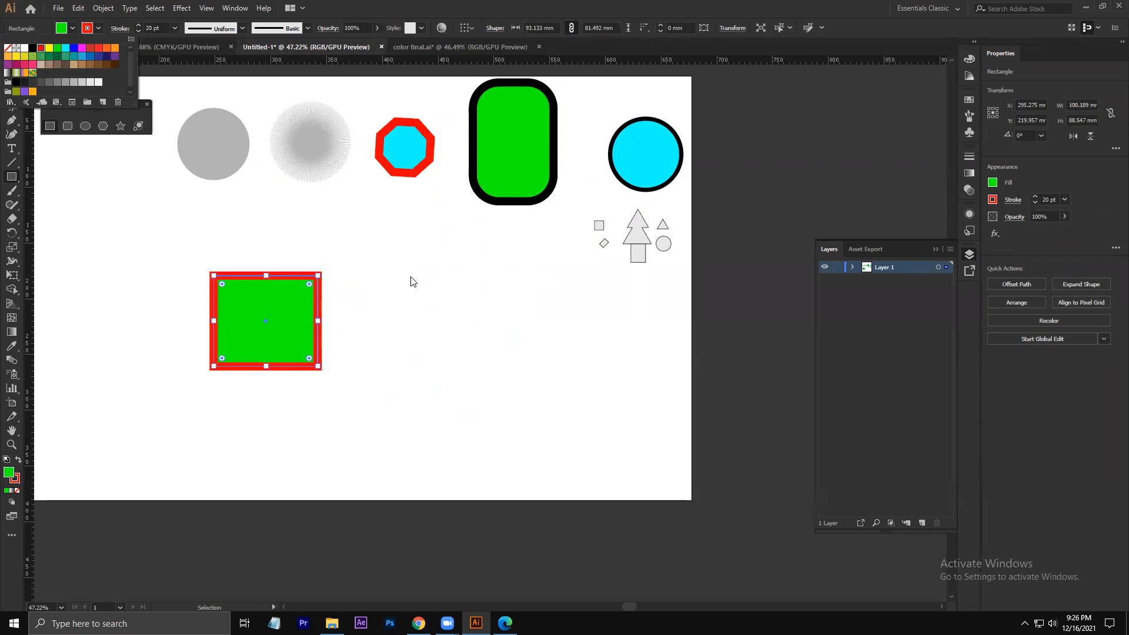
# - Try orange and brown fills on the red-stroked rectangle, settle on dark green, and deselect it
pyautogui.click(72, 28)
pyautogui.click(80, 49)
pyautogui.click(106, 48)
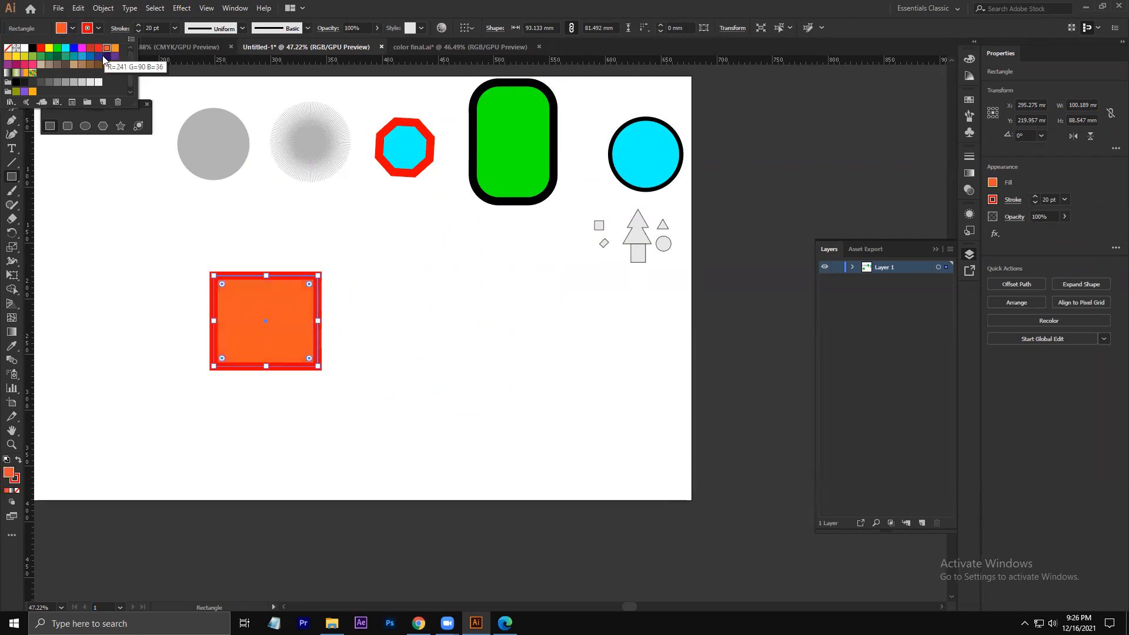
pyautogui.click(74, 65)
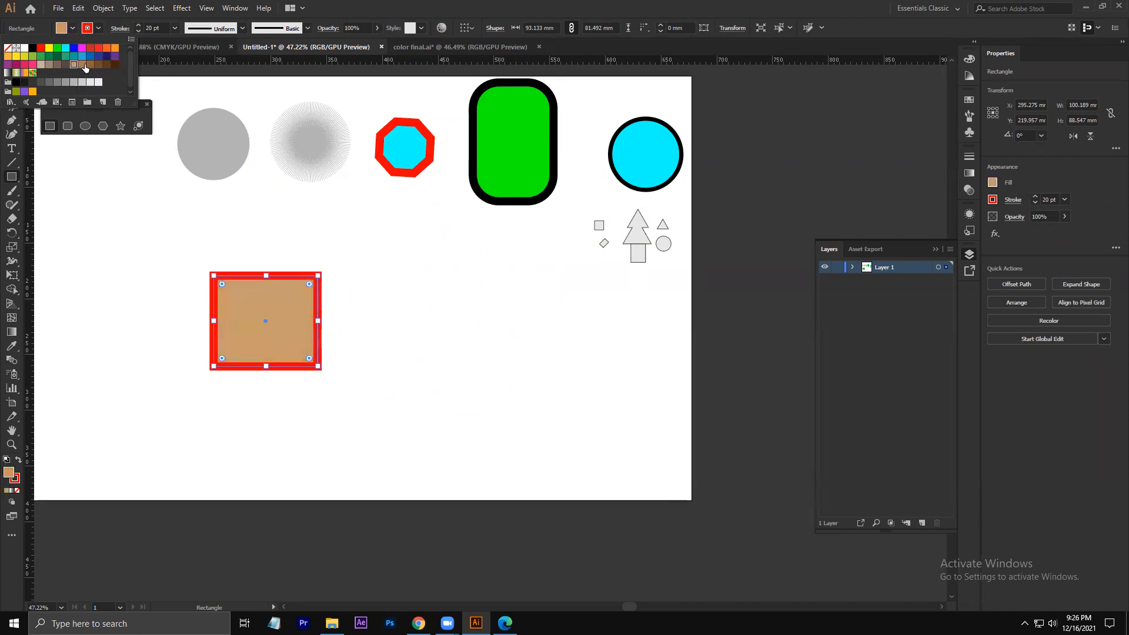
pyautogui.click(82, 65)
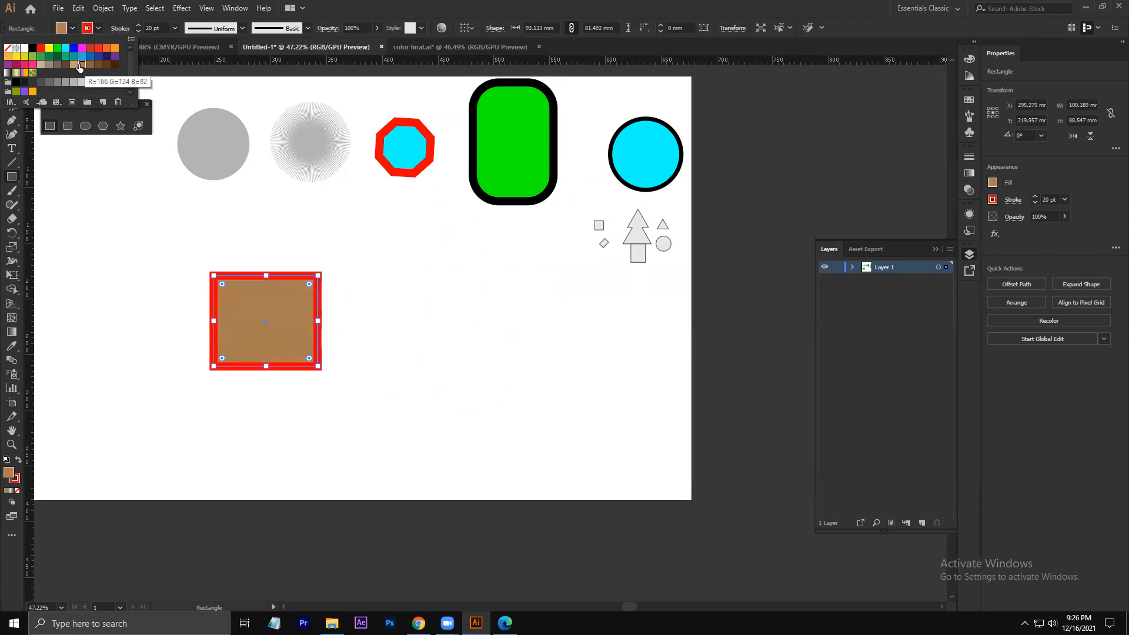
pyautogui.click(57, 56)
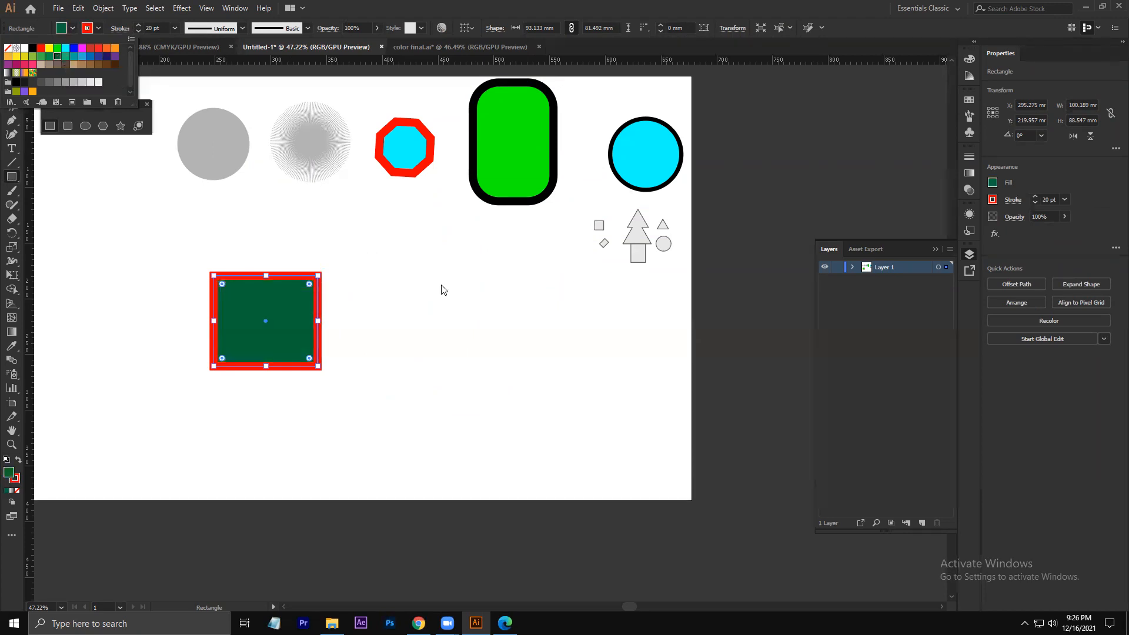
pyautogui.press('Escape')
pyautogui.press('v')
pyautogui.click(453, 341)
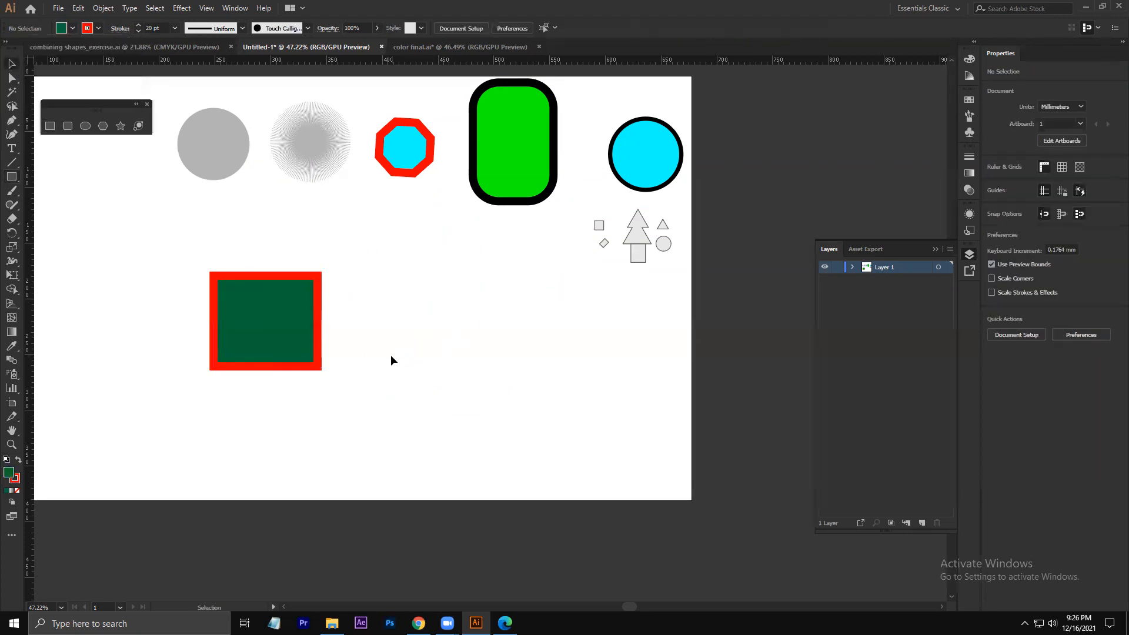
# - Move the dark green rectangle to below the octagon, and pick up the octagon's fill and stroke by selecting it
pyautogui.click(274, 295)
pyautogui.moveTo(284, 346); pyautogui.dragTo(409, 328)
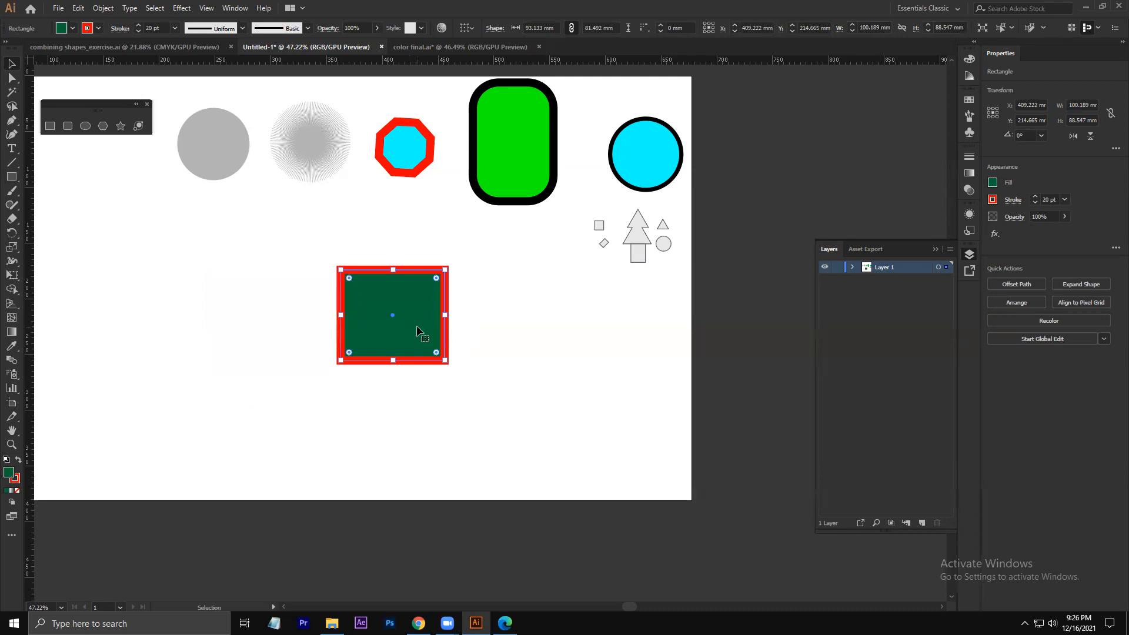
pyautogui.click(405, 157)
pyautogui.click(492, 248)
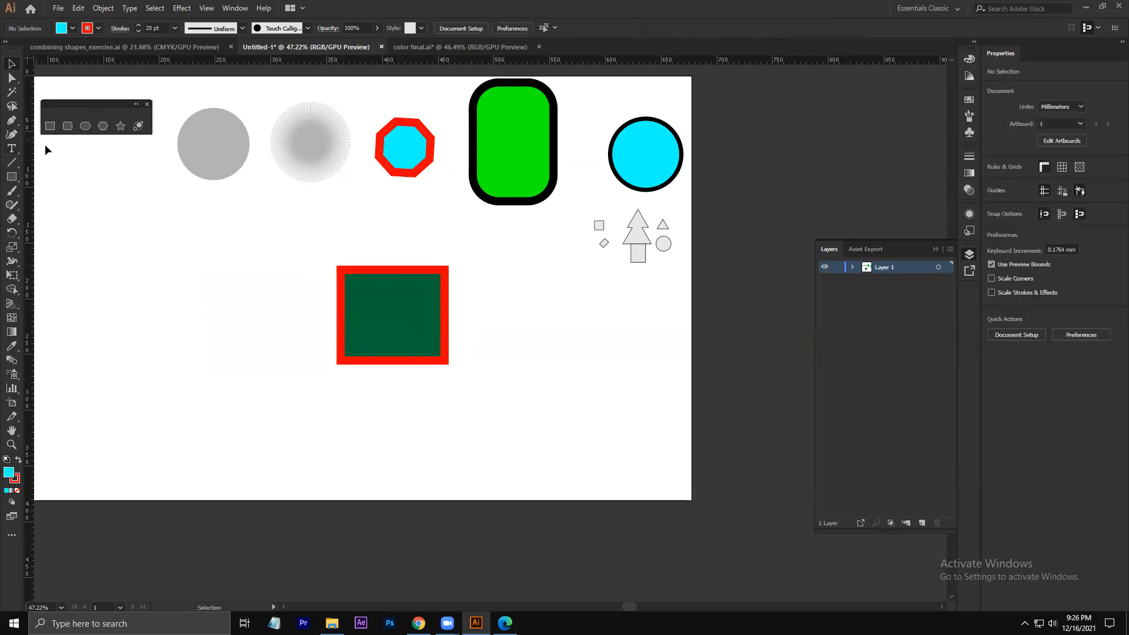
# - Draw a polygon about 80 mm wide below the first grey circle, raising and lowering its number of sides, and delete it
pyautogui.click(103, 127)
pyautogui.moveTo(123, 220); pyautogui.dragTo(163, 243)
pyautogui.press('Up')
pyautogui.press('Up')
pyautogui.press('Down')
pyautogui.press('Down')
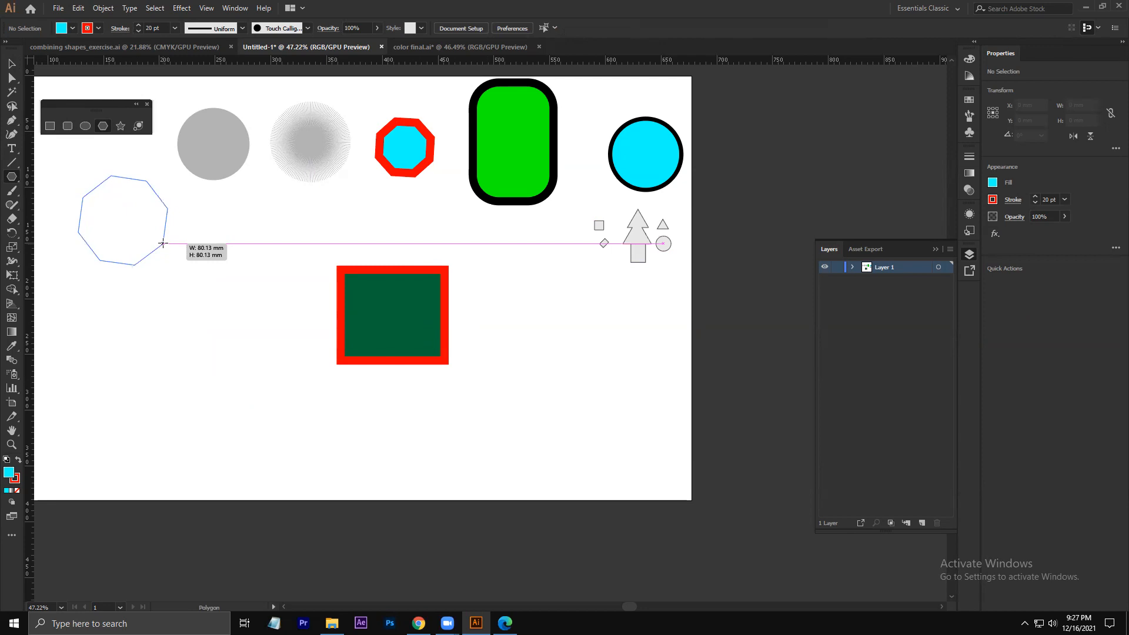
pyautogui.moveTo(163, 243); pyautogui.dragTo(166, 242)
pyautogui.press('Delete')
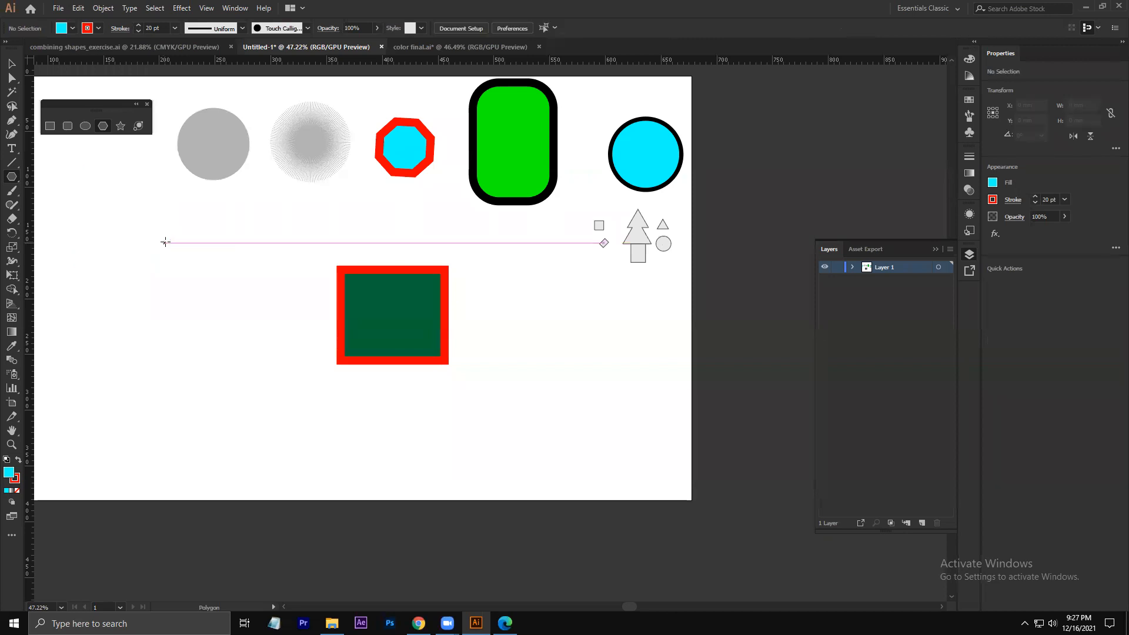
# - Shift the dark green rectangle left and slightly down
pyautogui.click(11, 65)
pyautogui.click(392, 315)
pyautogui.moveTo(387, 298); pyautogui.dragTo(337, 326)
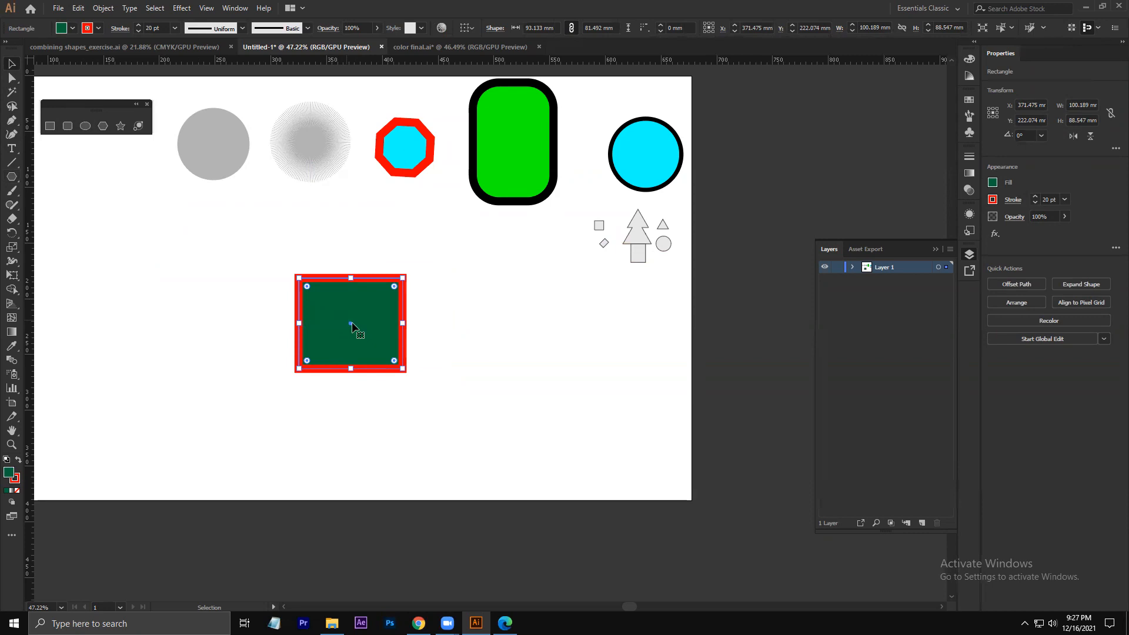
# - Show the Transform settings on their own, closing the grouped Align and Pathfinder, and place them below the small tree shapes
pyautogui.click(233, 8)
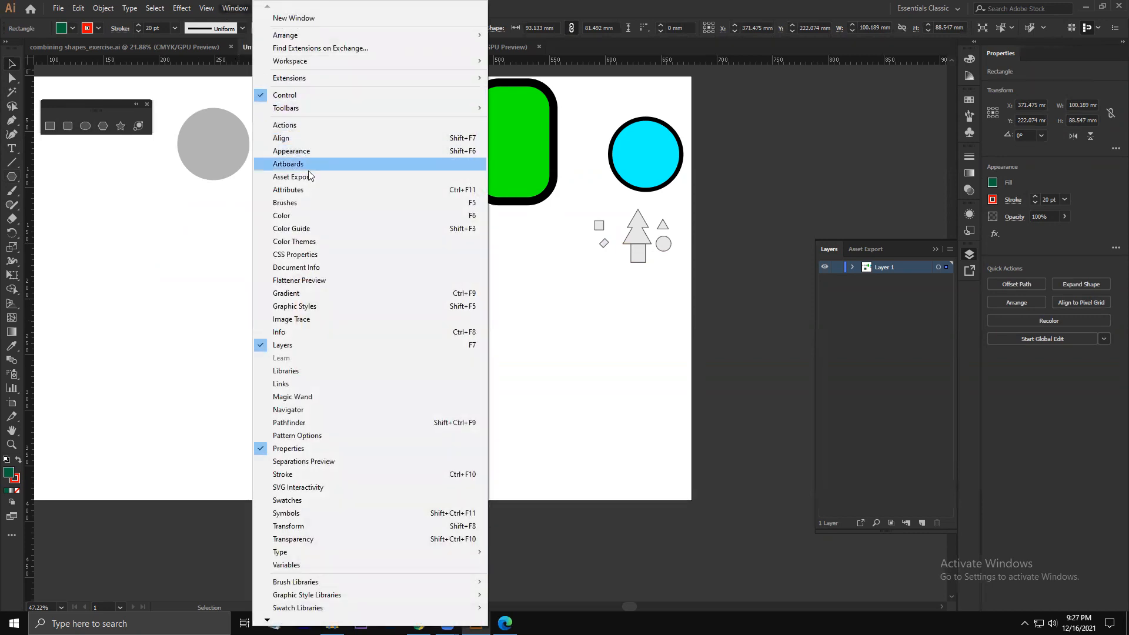
pyautogui.click(346, 525)
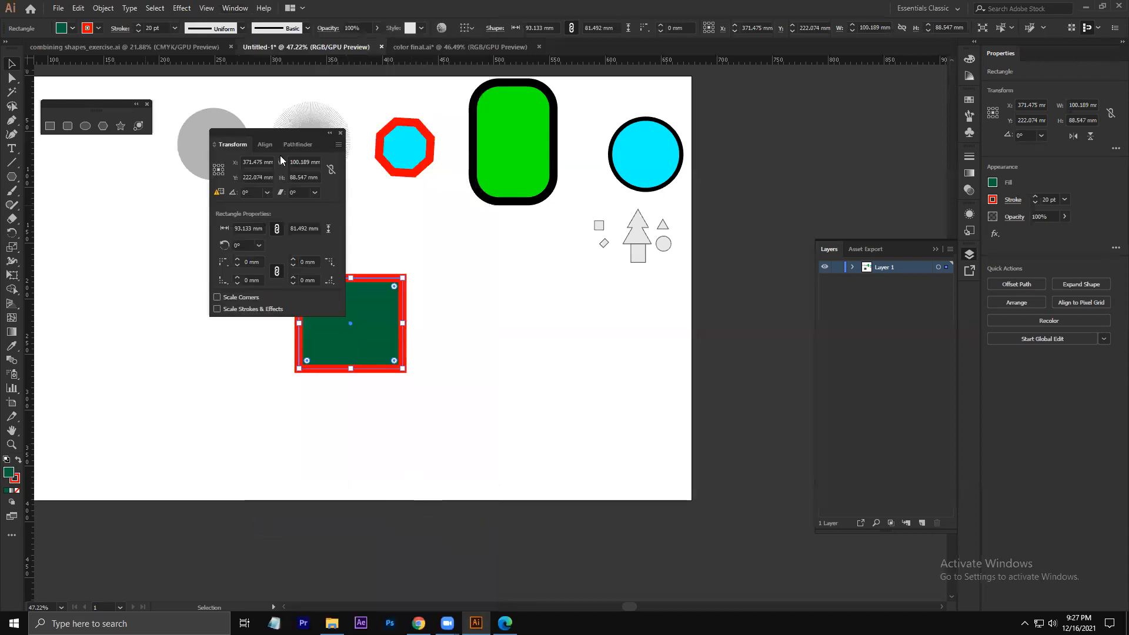
pyautogui.moveTo(272, 133); pyautogui.dragTo(601, 257)
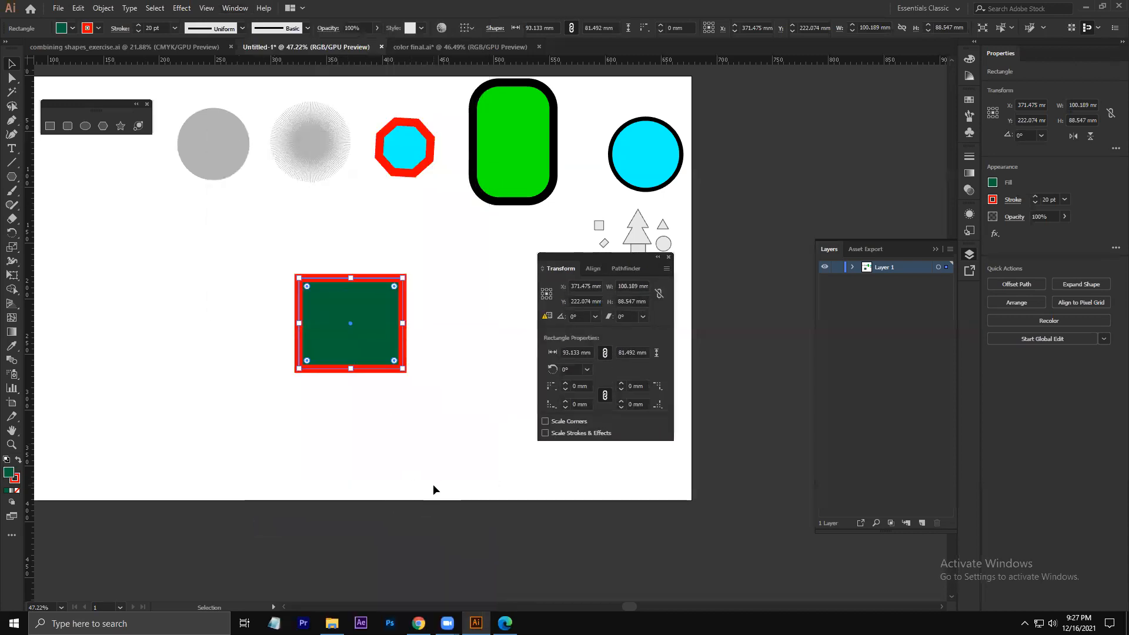
pyautogui.rightClick(593, 266)
pyautogui.click(599, 275)
pyautogui.rightClick(599, 270)
pyautogui.click(602, 274)
pyautogui.click(665, 270)
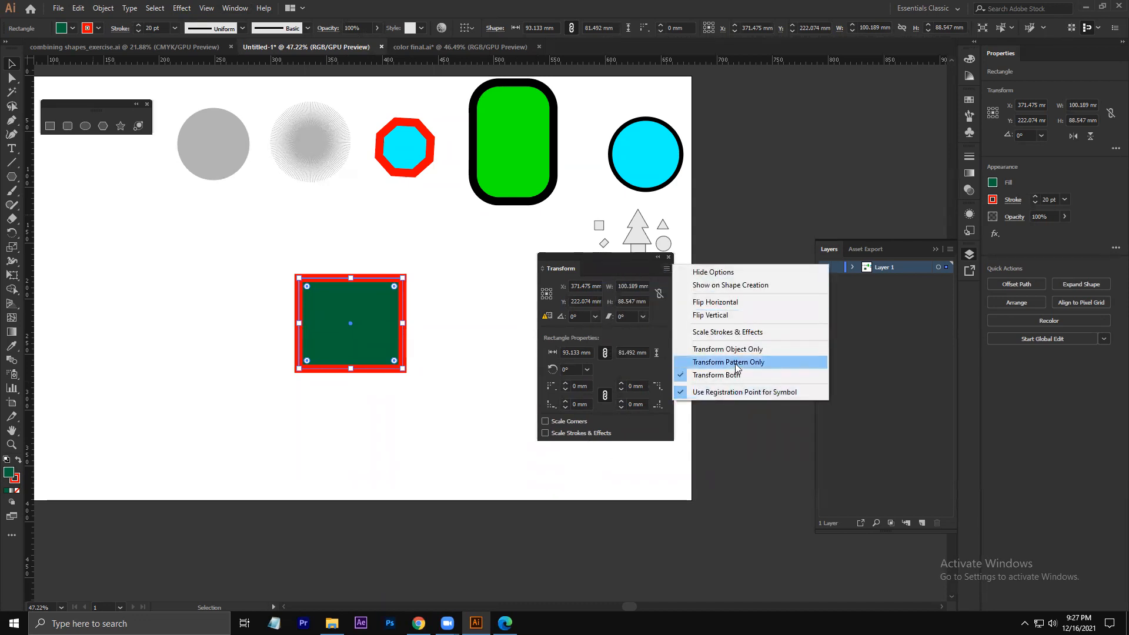
pyautogui.click(604, 450)
pyautogui.moveTo(580, 263); pyautogui.dragTo(576, 314)
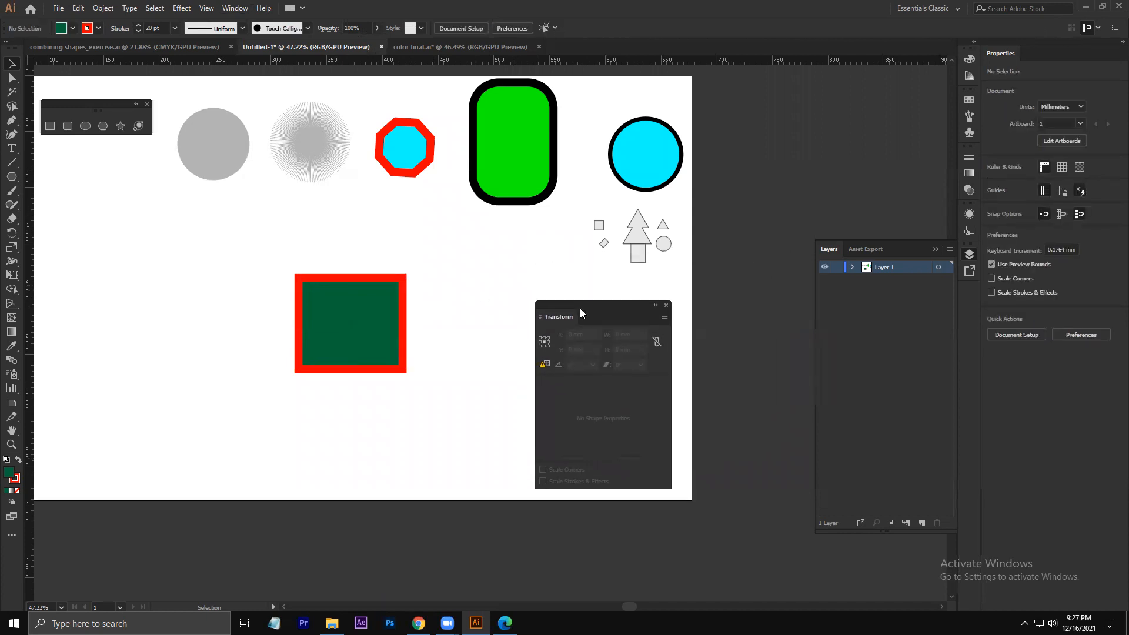
# - Move the dark green rectangle to below the first grey circle and shift the cyan circle up and slightly left
pyautogui.click(351, 319)
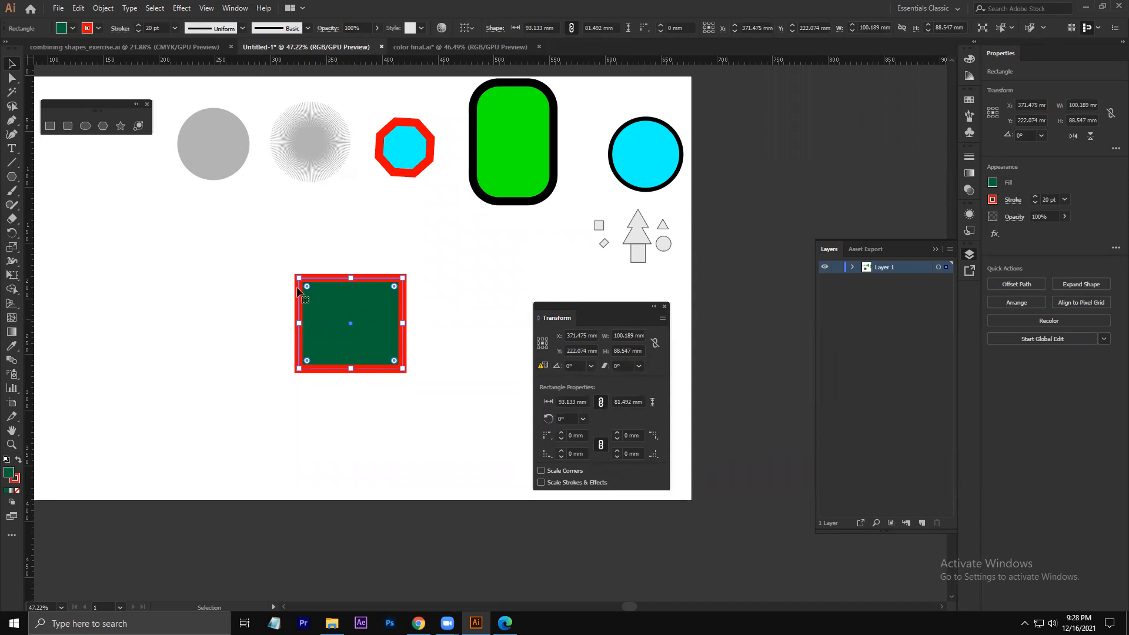
pyautogui.moveTo(338, 329); pyautogui.dragTo(223, 308)
pyautogui.click(210, 146)
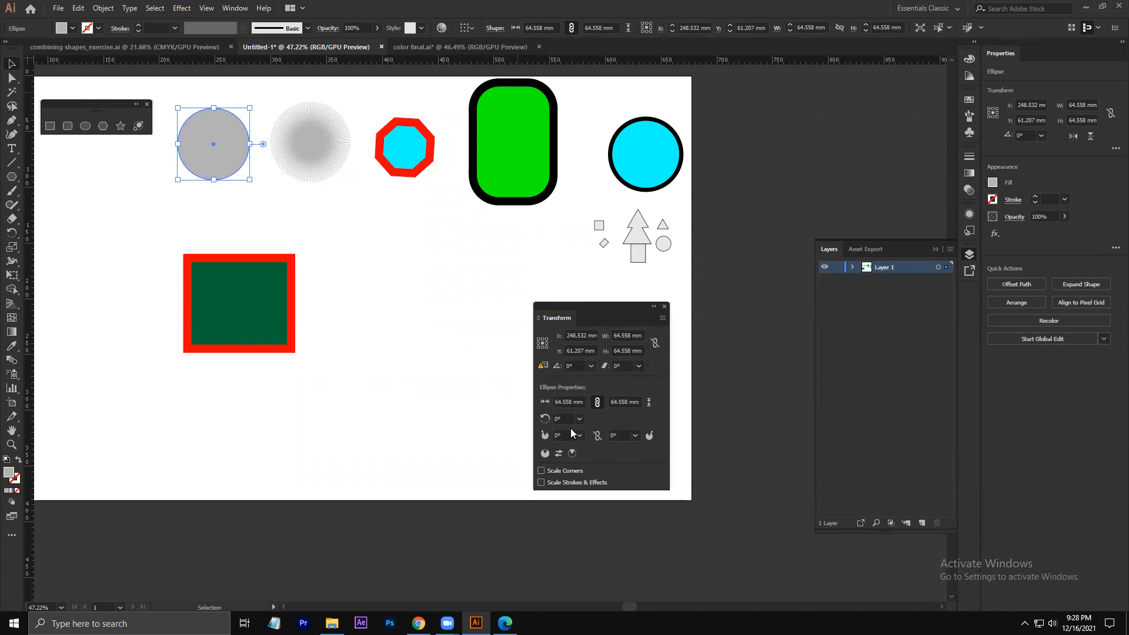
pyautogui.click(507, 142)
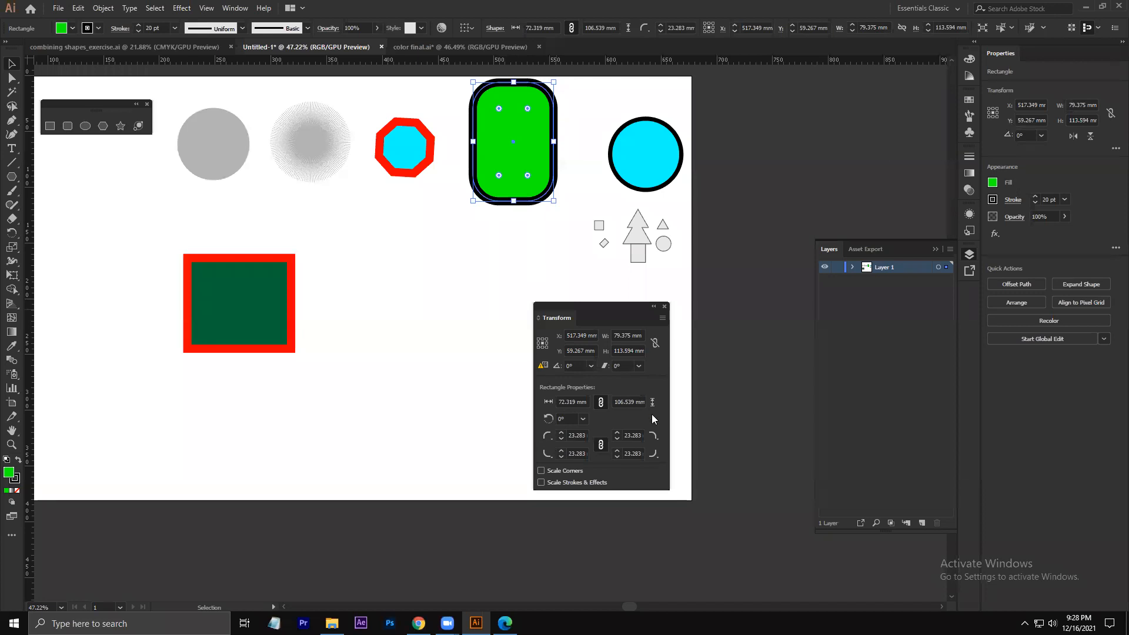
pyautogui.click(625, 156)
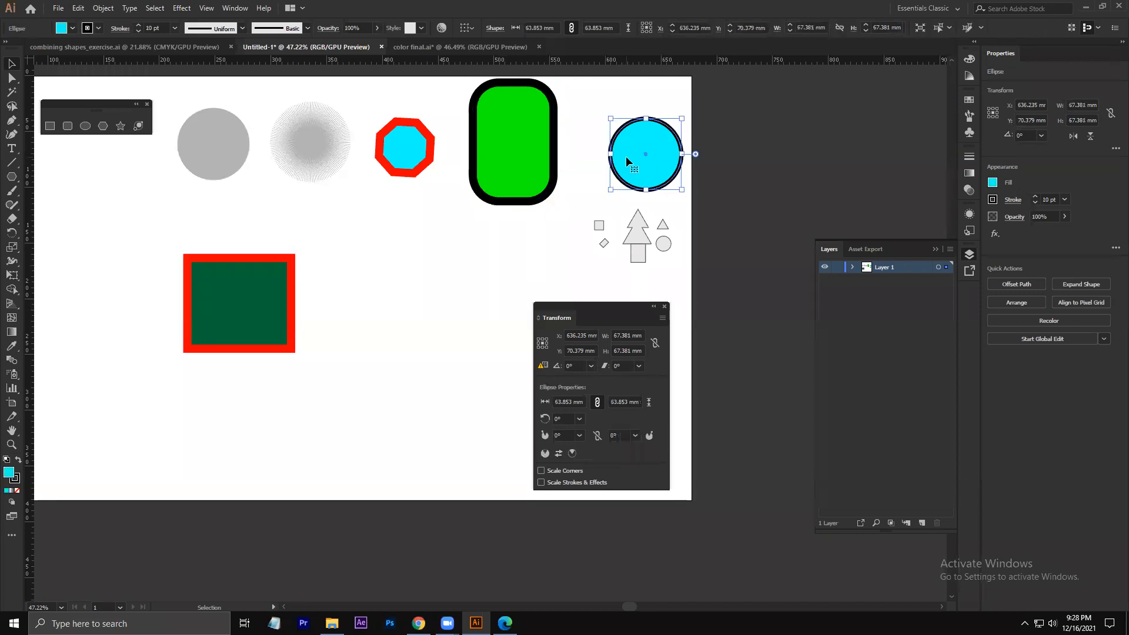
pyautogui.moveTo(647, 149); pyautogui.dragTo(639, 144)
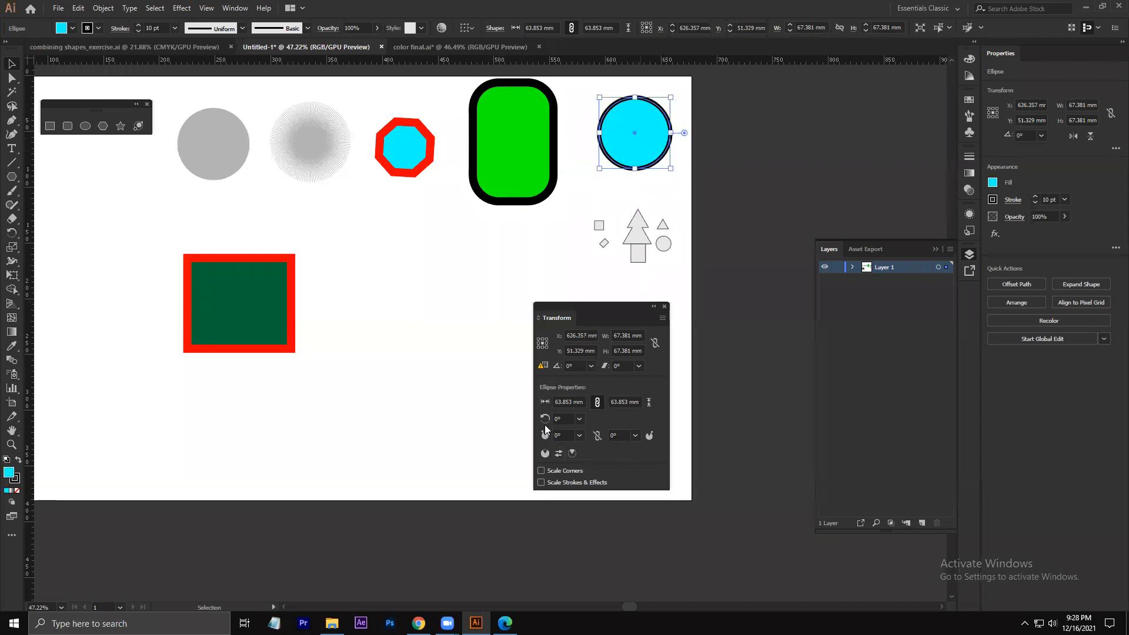
# - Compare the Transform properties of the green rounded rectangle, the octagon and the dark green rectangle by selecting each
pyautogui.click(513, 142)
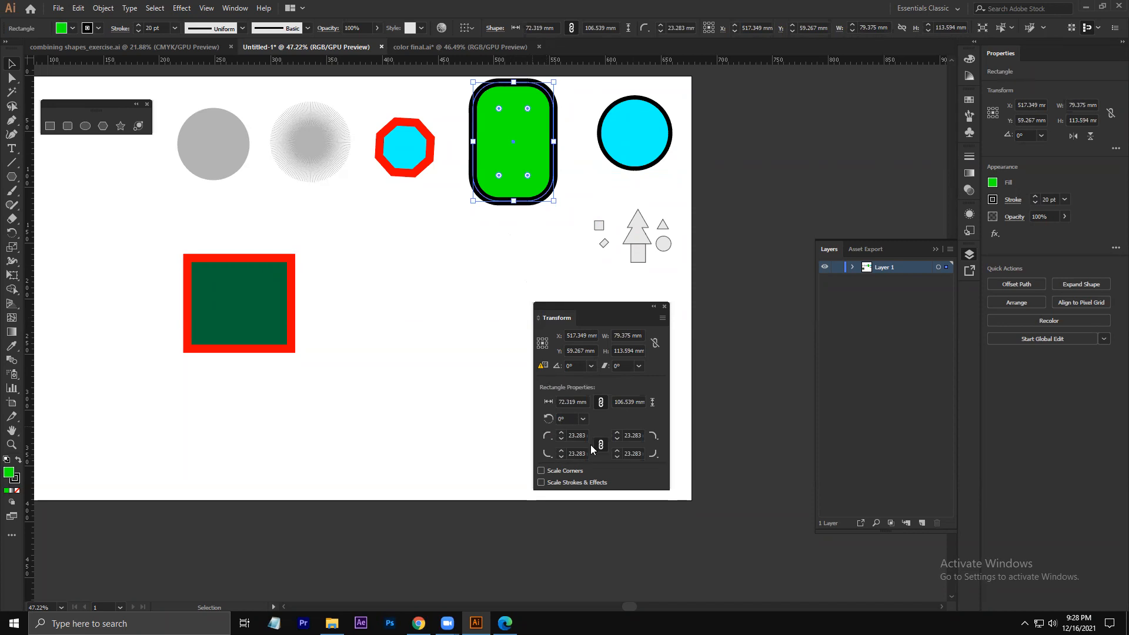
pyautogui.click(401, 142)
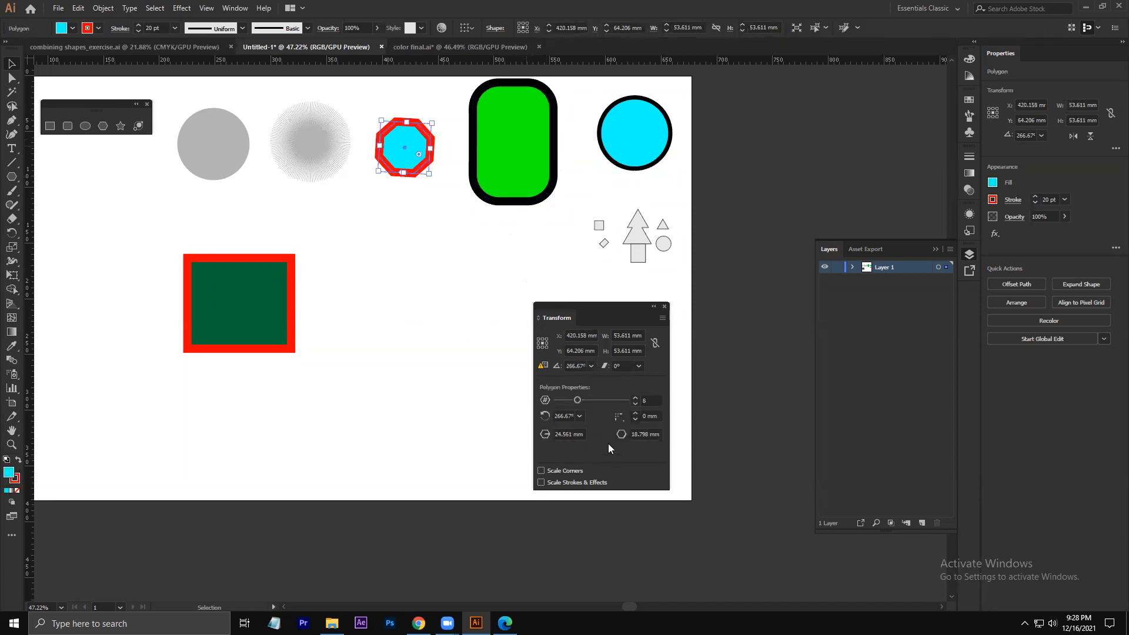
pyautogui.click(254, 304)
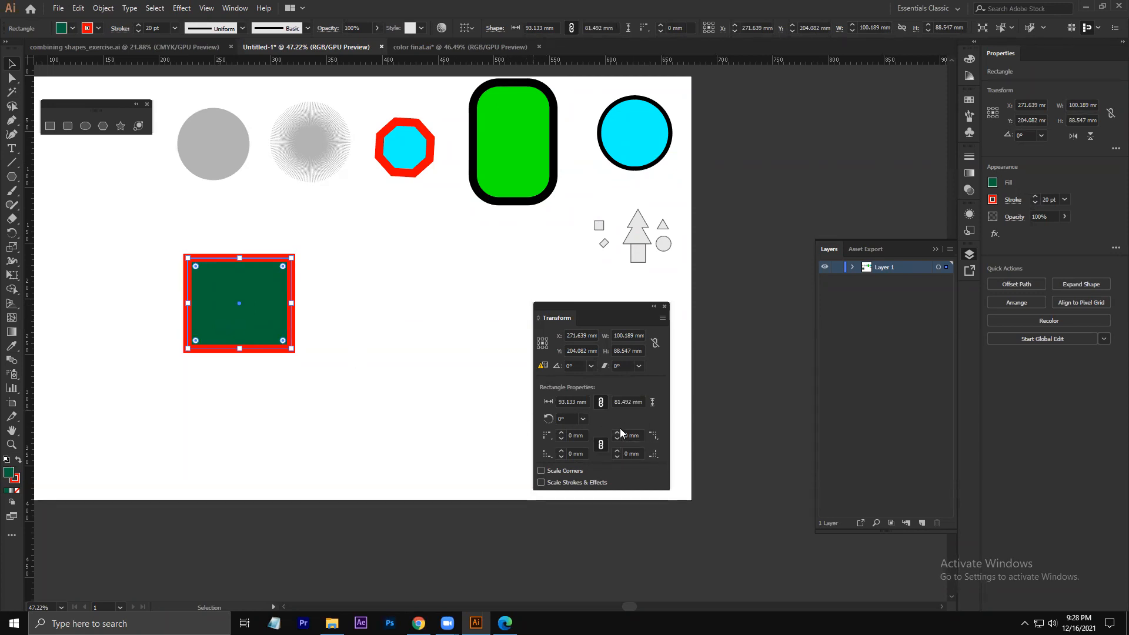
# - Enlarge the dark green rectangle proportionally from its upper-right corner to about 122 by 108 mm
pyautogui.moveTo(596, 311); pyautogui.dragTo(406, 247)
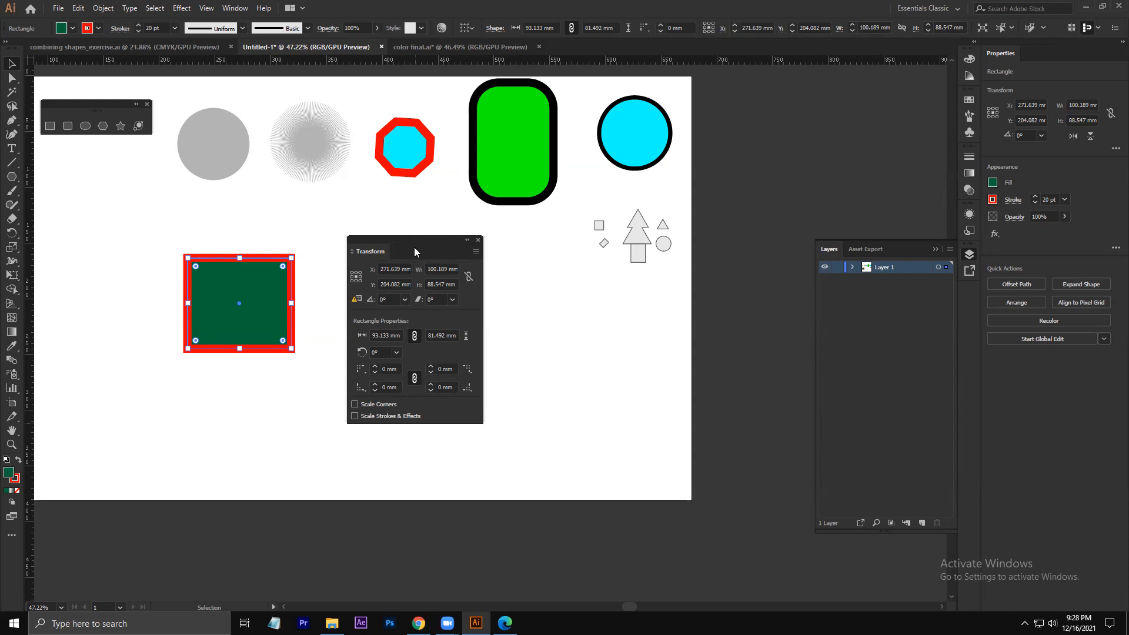
pyautogui.moveTo(429, 244); pyautogui.dragTo(588, 271)
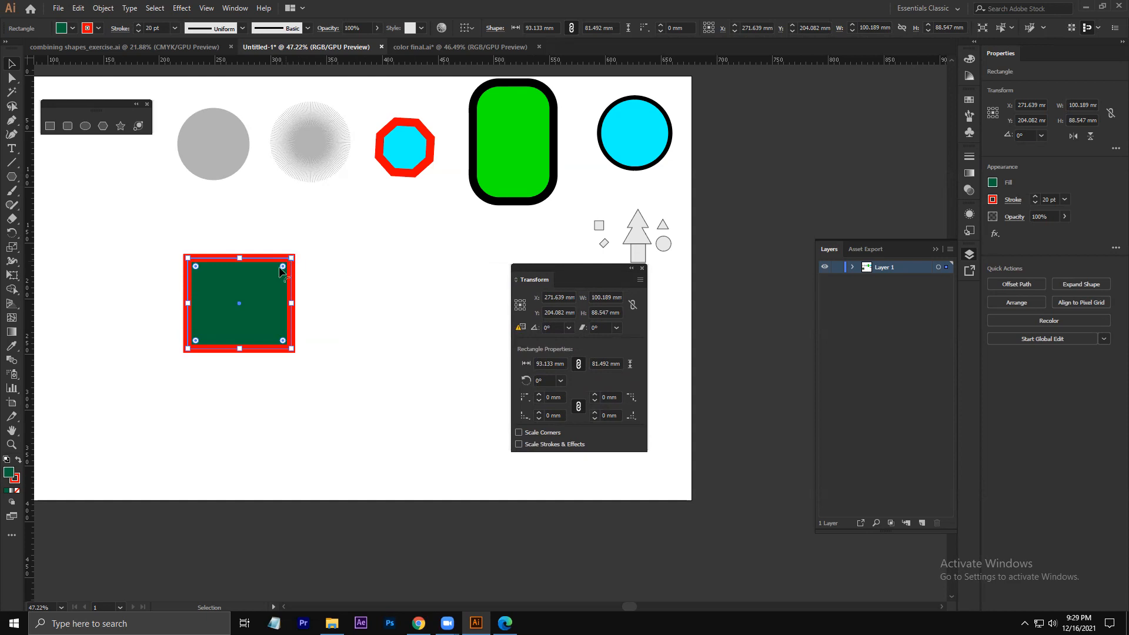
pyautogui.moveTo(292, 257); pyautogui.dragTo(362, 237)
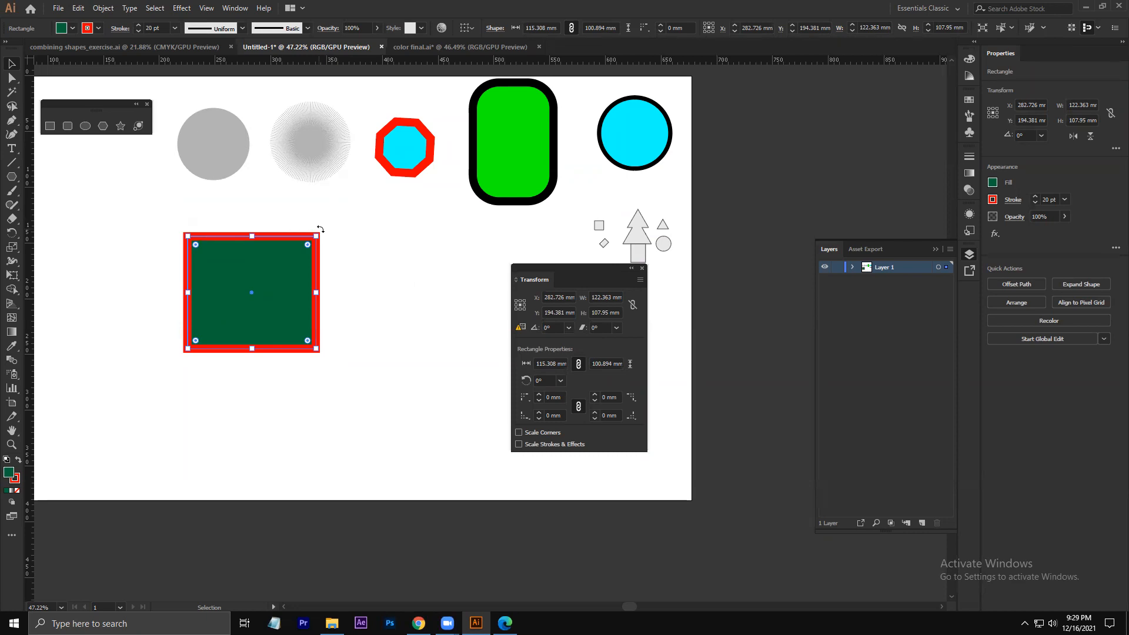
# - Try rotating the dark green rectangle by about 39° and about 42°, check the preset angles, and undo each rotation
pyautogui.moveTo(321, 229); pyautogui.dragTo(264, 221)
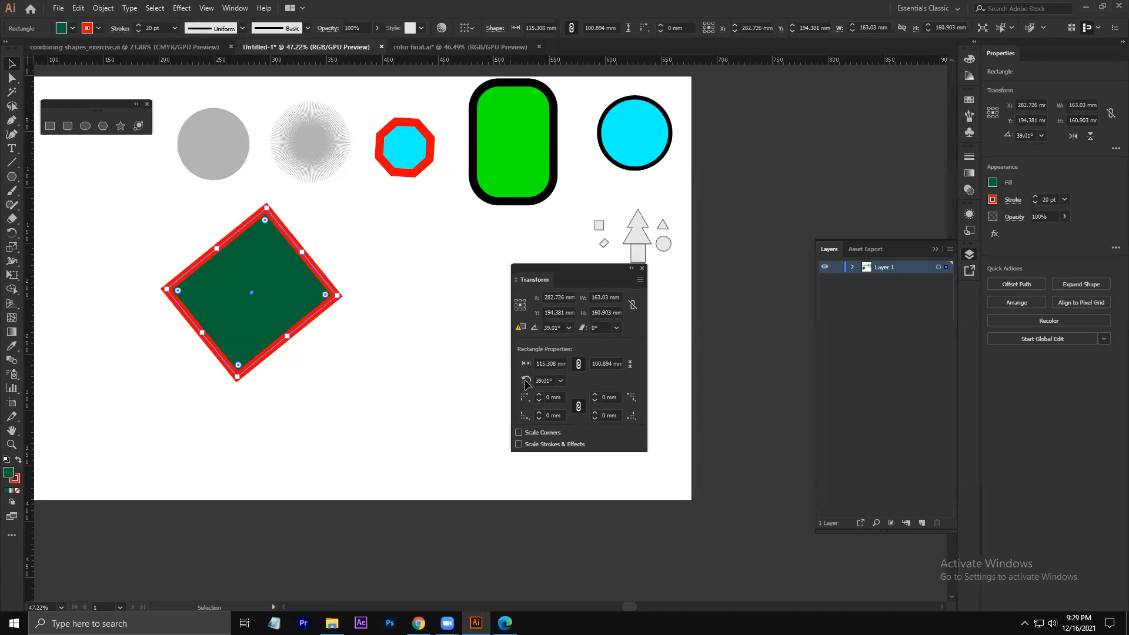
pyautogui.hotkey('ctrl', 'z')
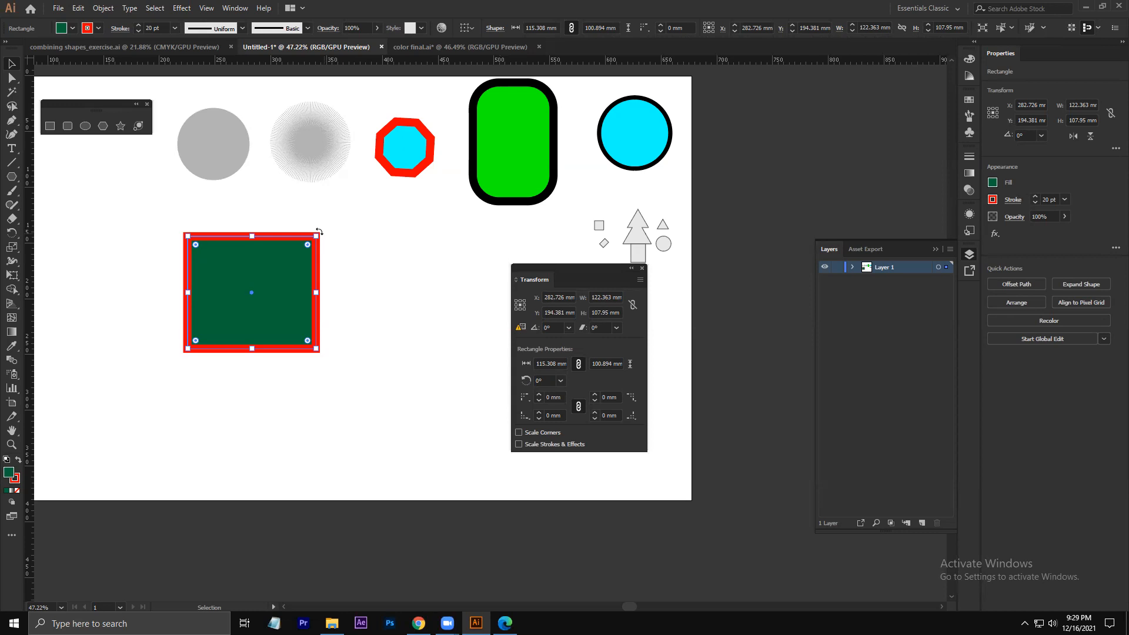
pyautogui.moveTo(318, 232); pyautogui.dragTo(261, 215)
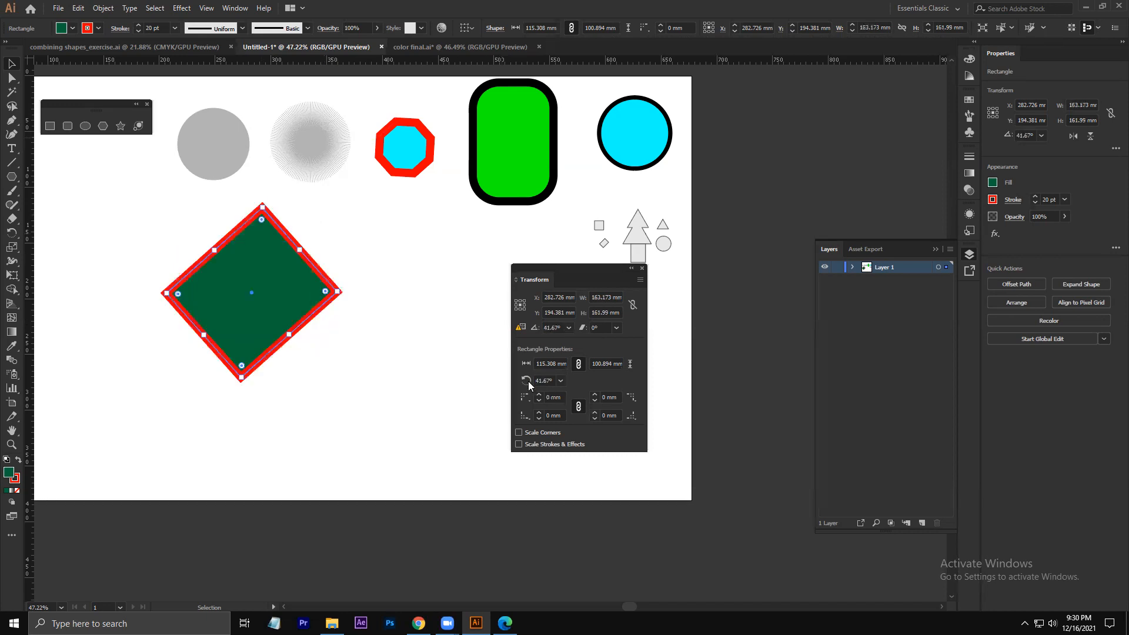
pyautogui.click(559, 381)
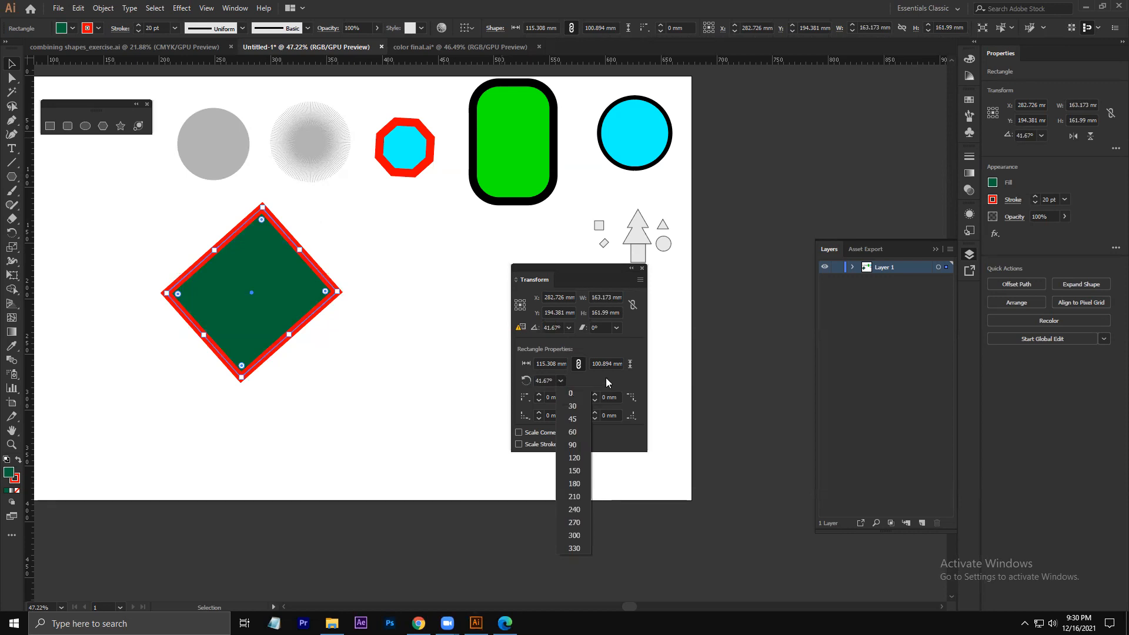
pyautogui.click(688, 377)
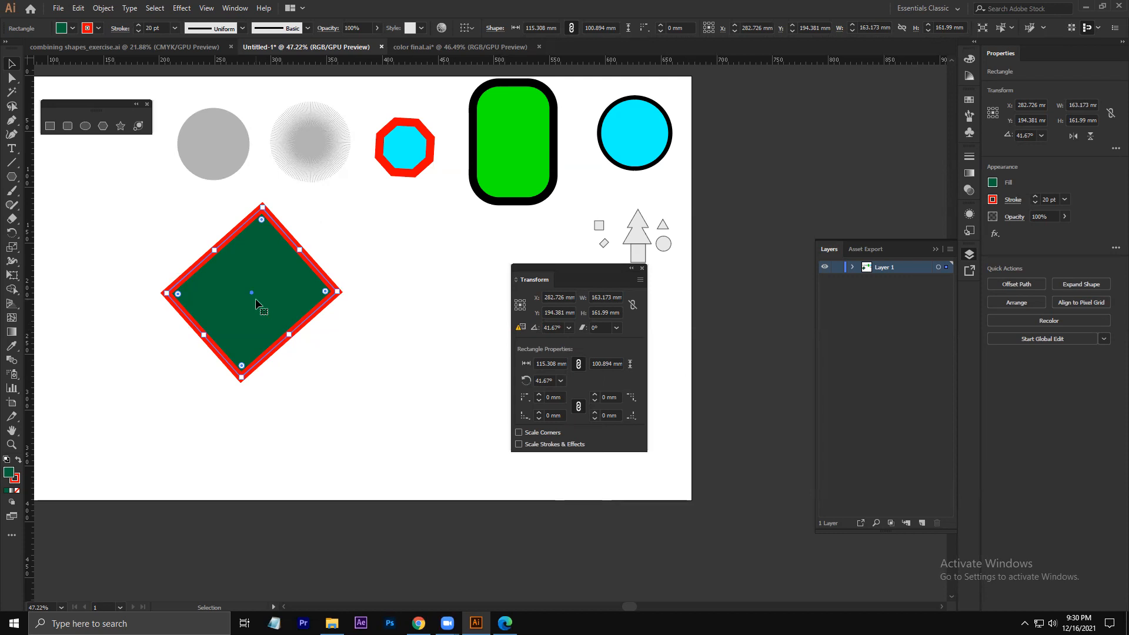
pyautogui.hotkey('ctrl', 'z')
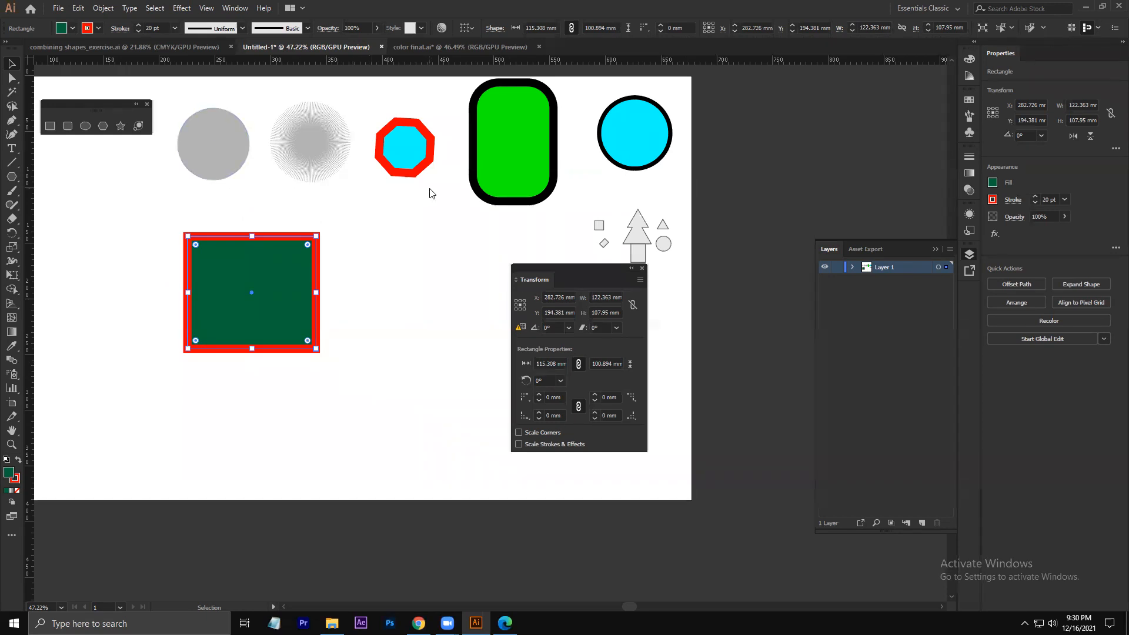
# - Examine the shape-specific Transform properties of the first grey circle, the octagon, the rounded rectangle and the dark green rectangle
pyautogui.click(202, 146)
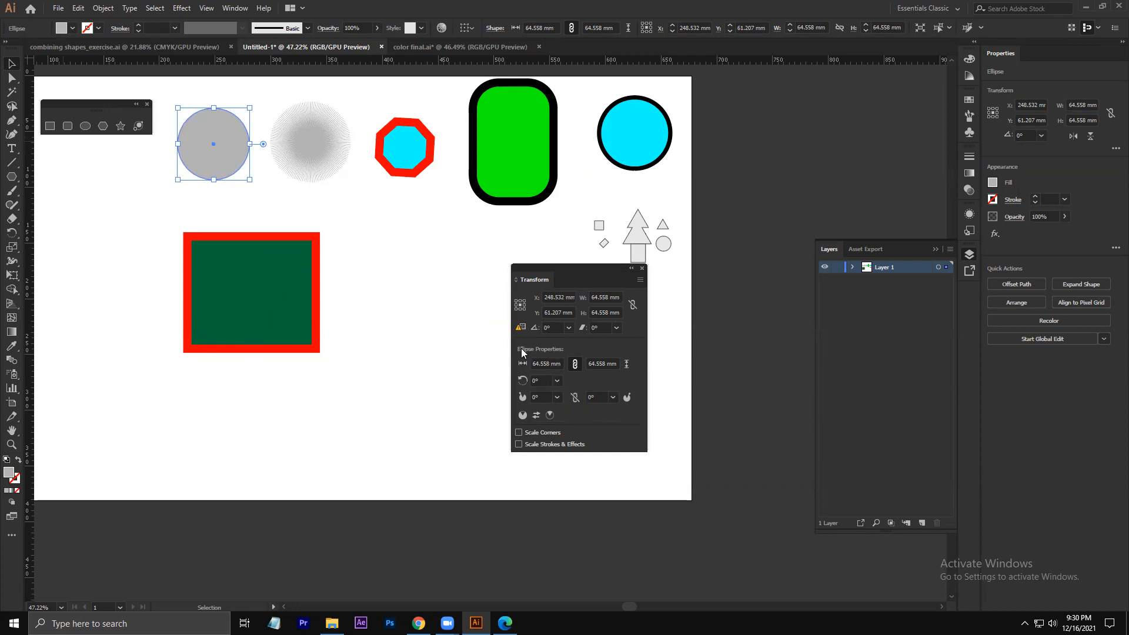
pyautogui.click(399, 154)
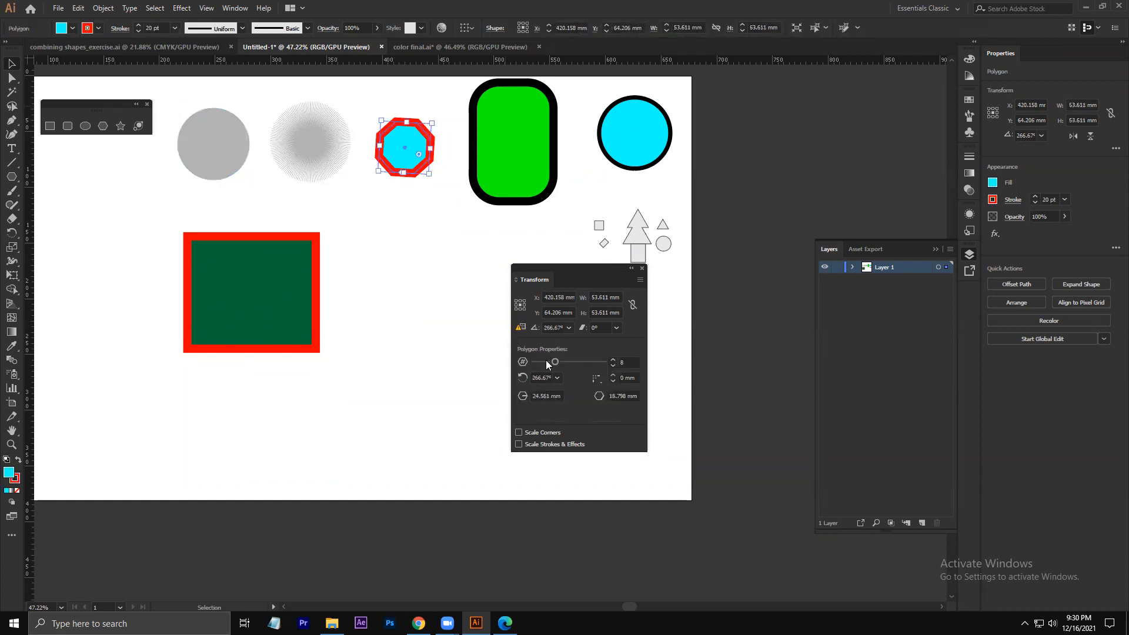
pyautogui.click(522, 159)
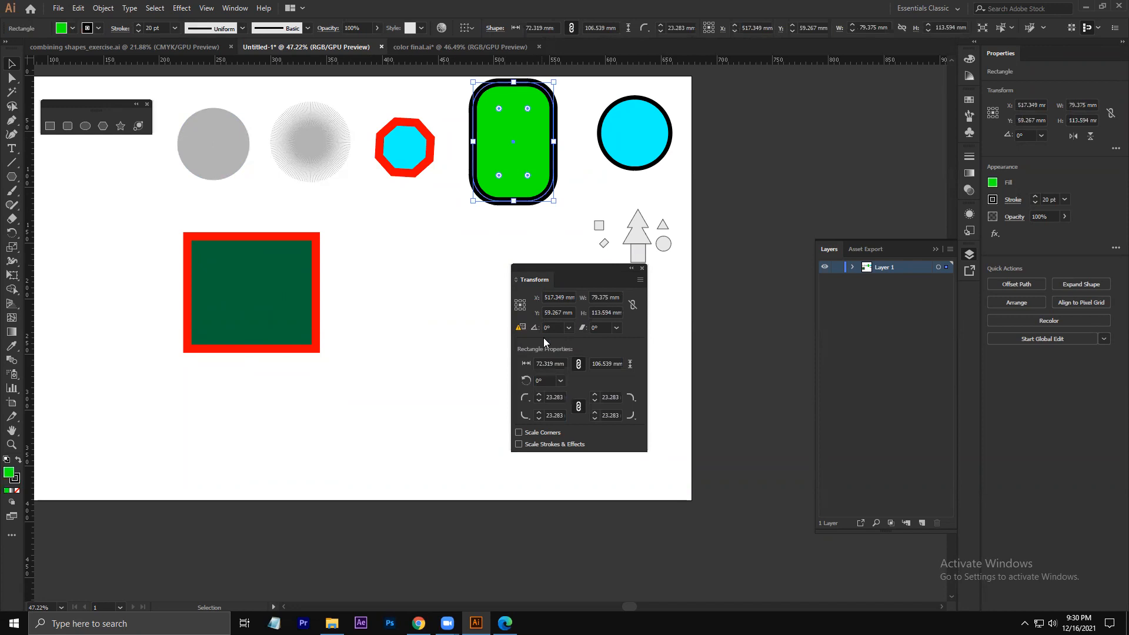
pyautogui.click(241, 313)
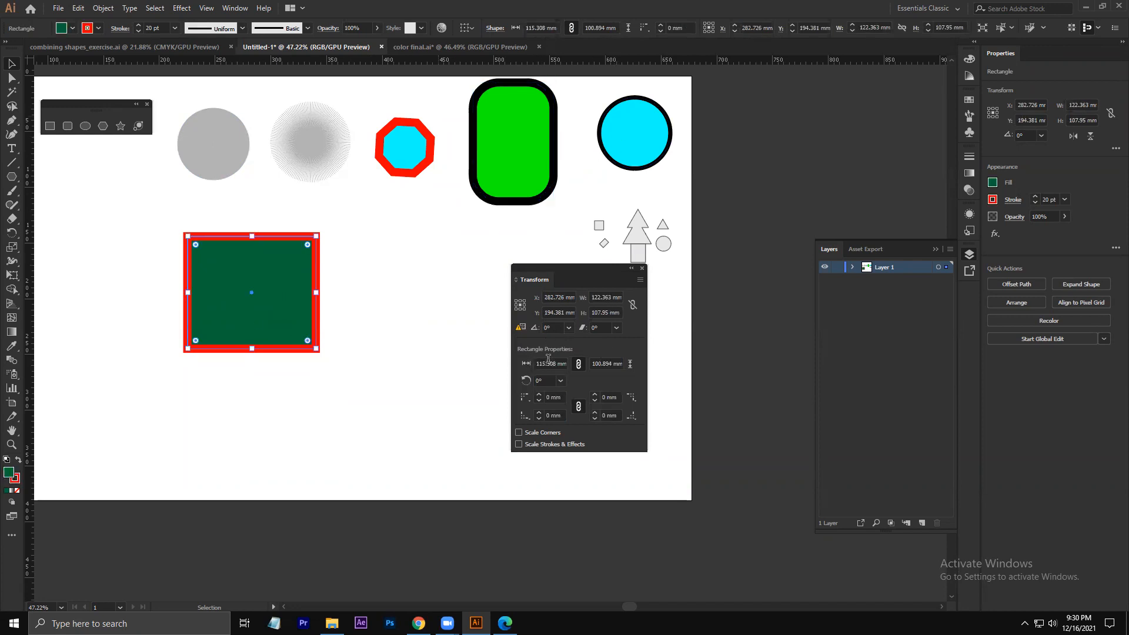
# - Place the Transform settings beside the dark green rectangle, close the floating shape tools, and shift the rectangle slightly left
pyautogui.moveTo(572, 266); pyautogui.dragTo(464, 234)
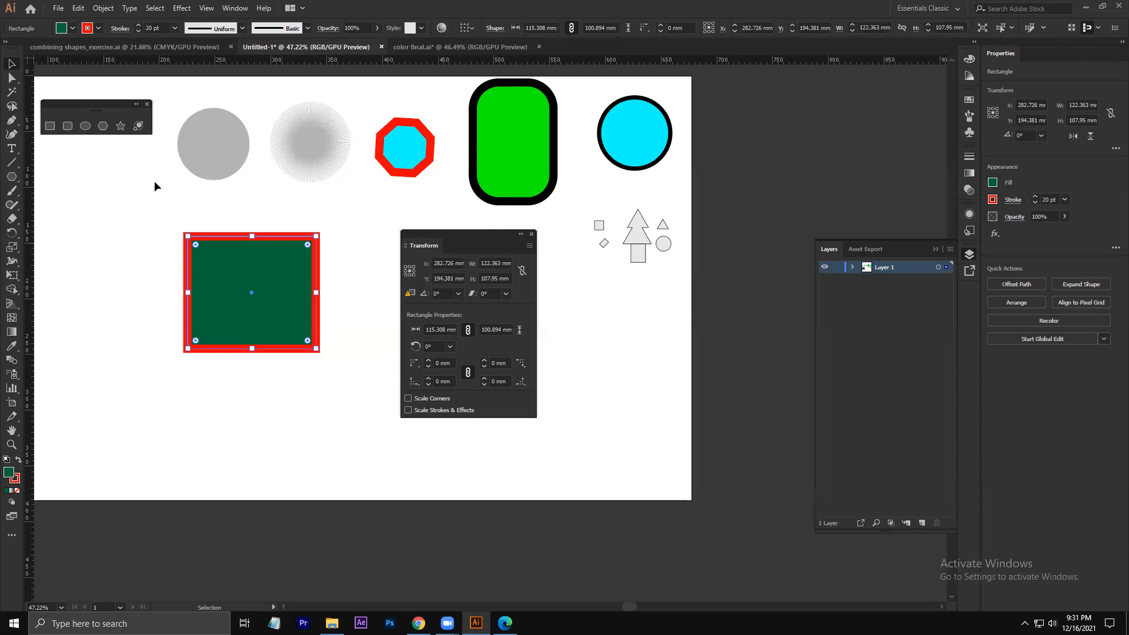
pyautogui.click(146, 105)
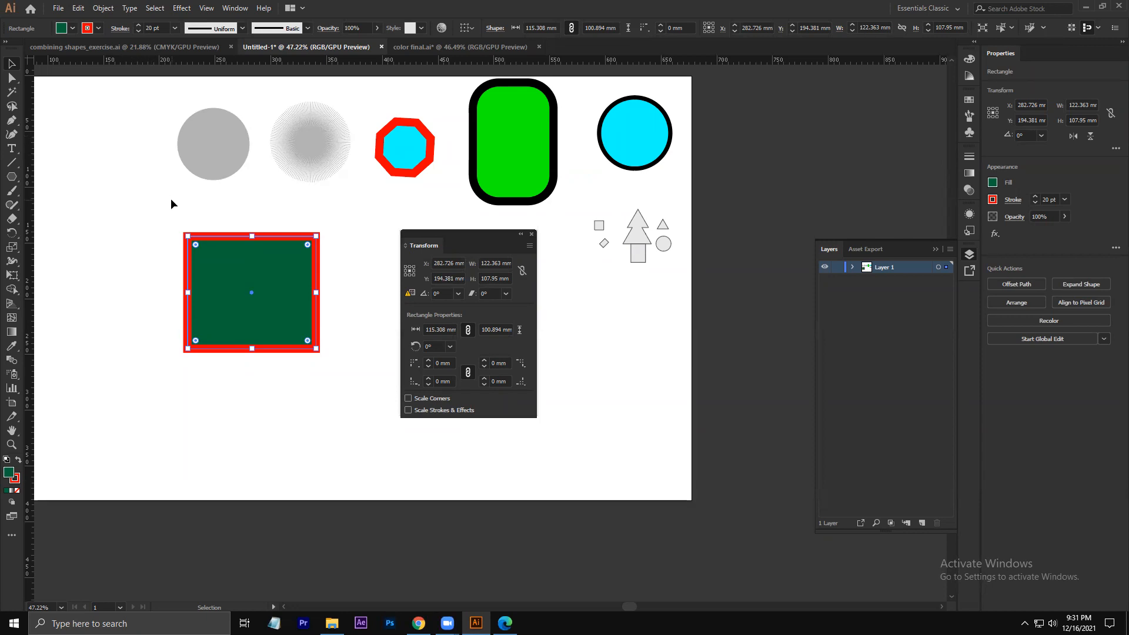
pyautogui.moveTo(255, 295)
pyautogui.mouseDown()
pyautogui.moveTo(271, 285)
pyautogui.moveTo(203, 259)
pyautogui.moveTo(198, 295)
pyautogui.moveTo(218, 273)
pyautogui.moveTo(236, 291)
pyautogui.mouseUp()
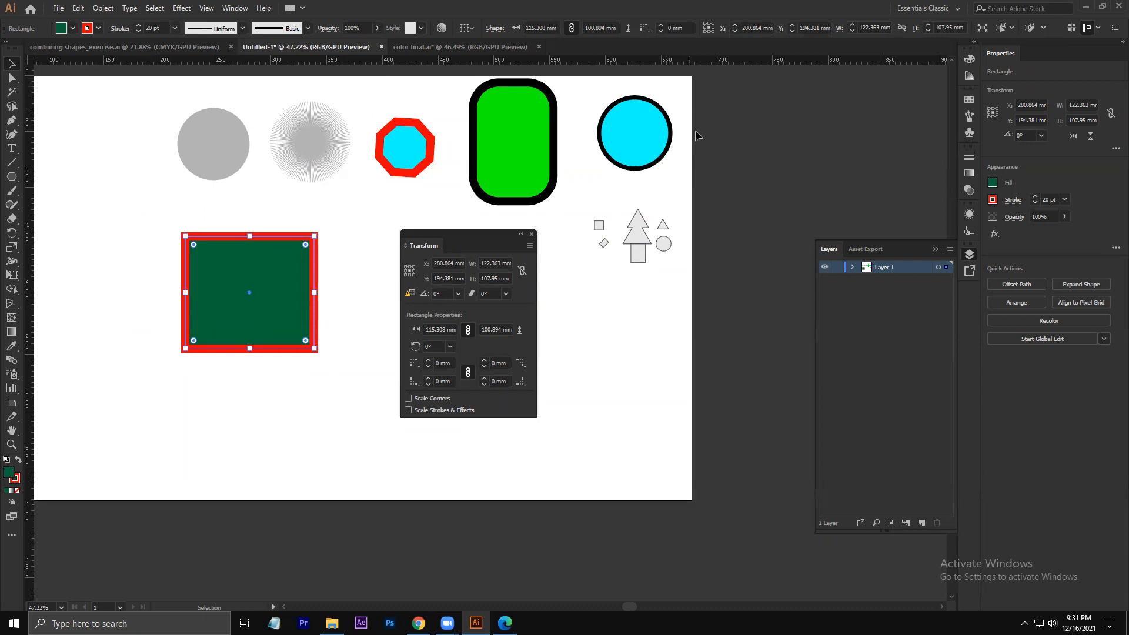
# - Make the upper-left corner the dark green rectangle's reference point and set its X position to 0 mm
pyautogui.click(406, 268)
pyautogui.moveTo(273, 307); pyautogui.dragTo(273, 301)
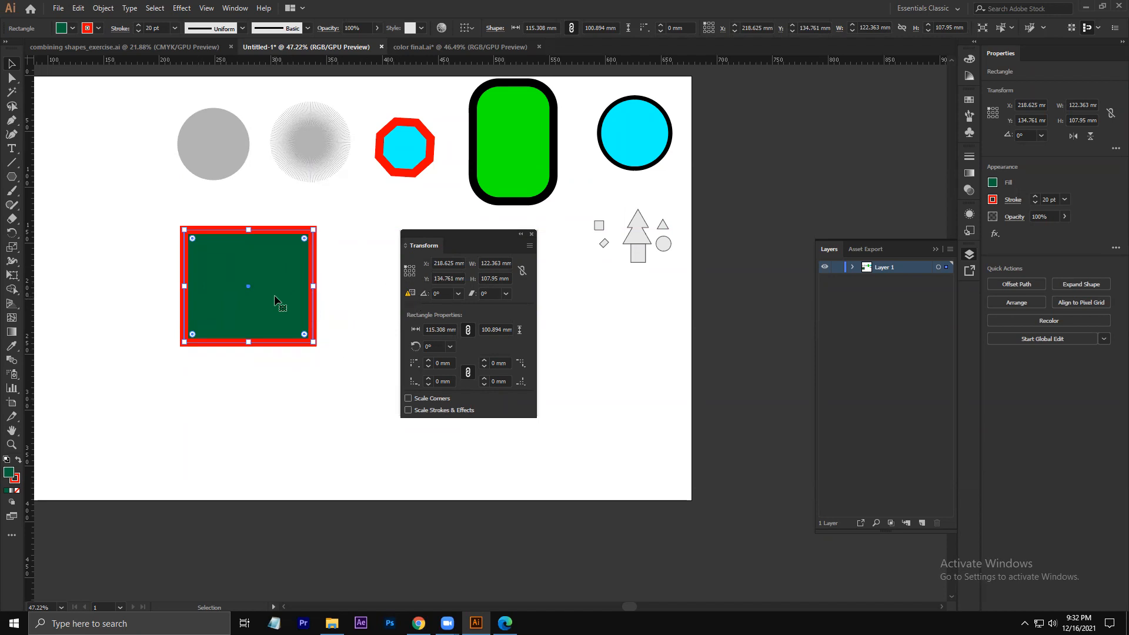
pyautogui.click(469, 261)
pyautogui.write('0')
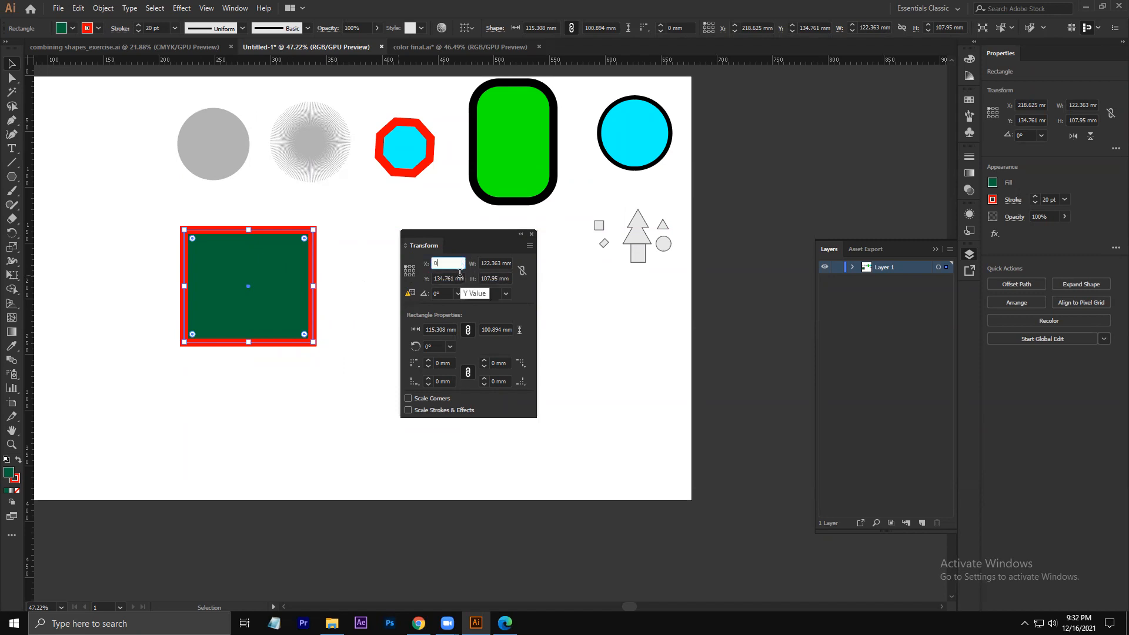
pyautogui.press('Return')
# - Set the dark green rectangle's Y position to 0 mm so it sits in the artboard's upper-left corner
pyautogui.click(441, 278)
pyautogui.write('0m')
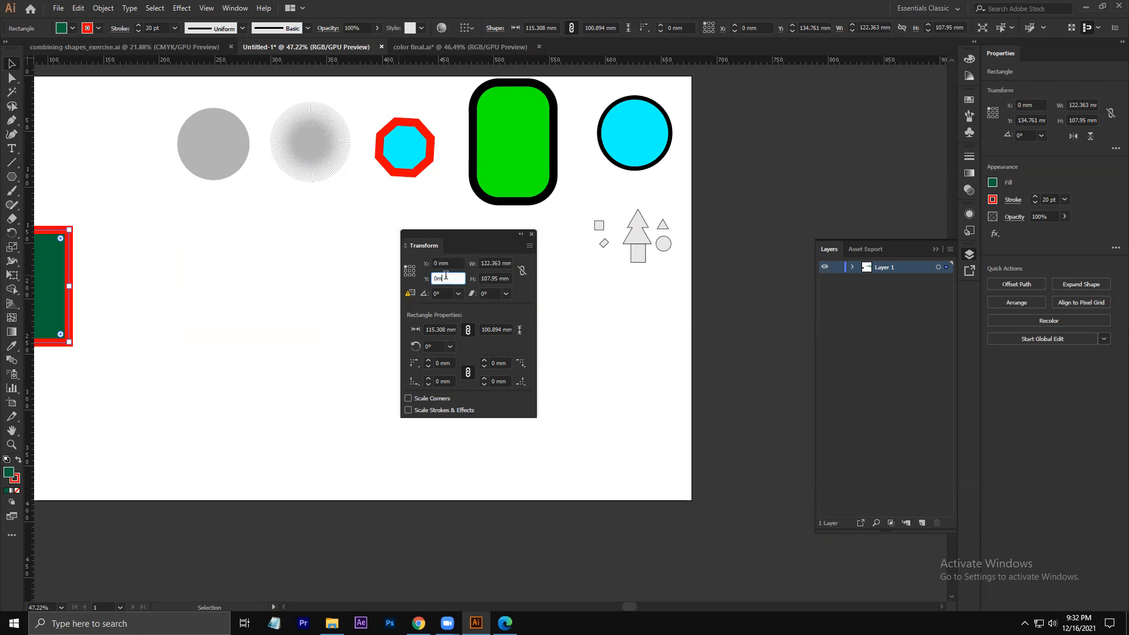
pyautogui.press('Escape')
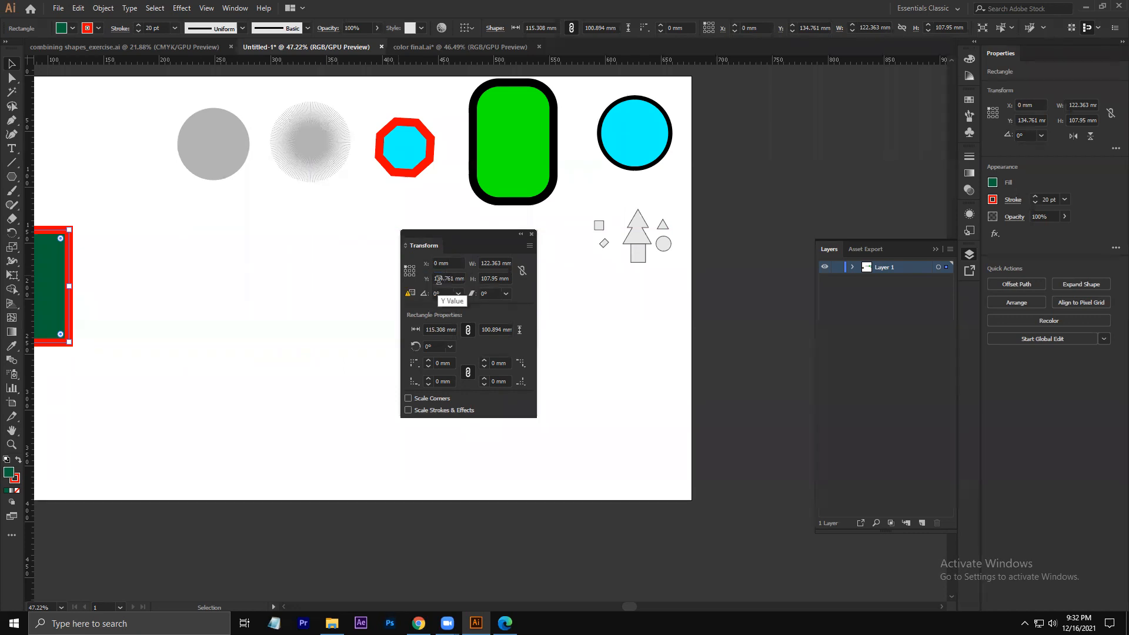
pyautogui.click(441, 279)
pyautogui.write('0')
pyautogui.press('Return')
pyautogui.moveTo(133, 160); pyautogui.dragTo(251, 141)
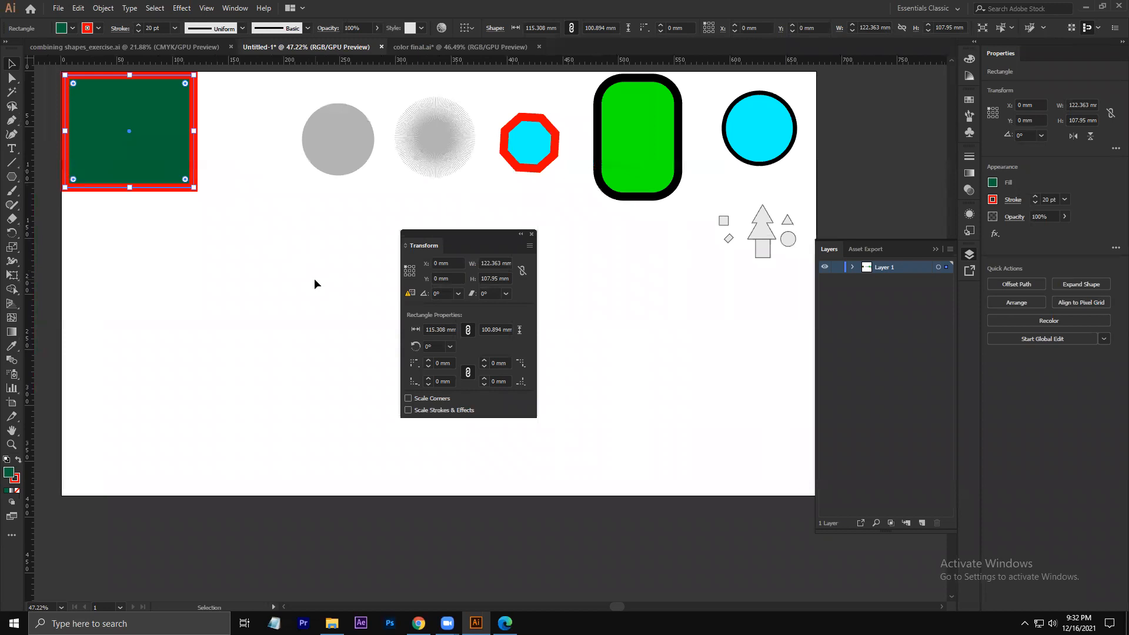
# - Place the ruler origin about 137 mm right of and 89 mm below the artboard's upper-left corner, and try shifting the dark green rectangle right
pyautogui.rightClick(379, 64)
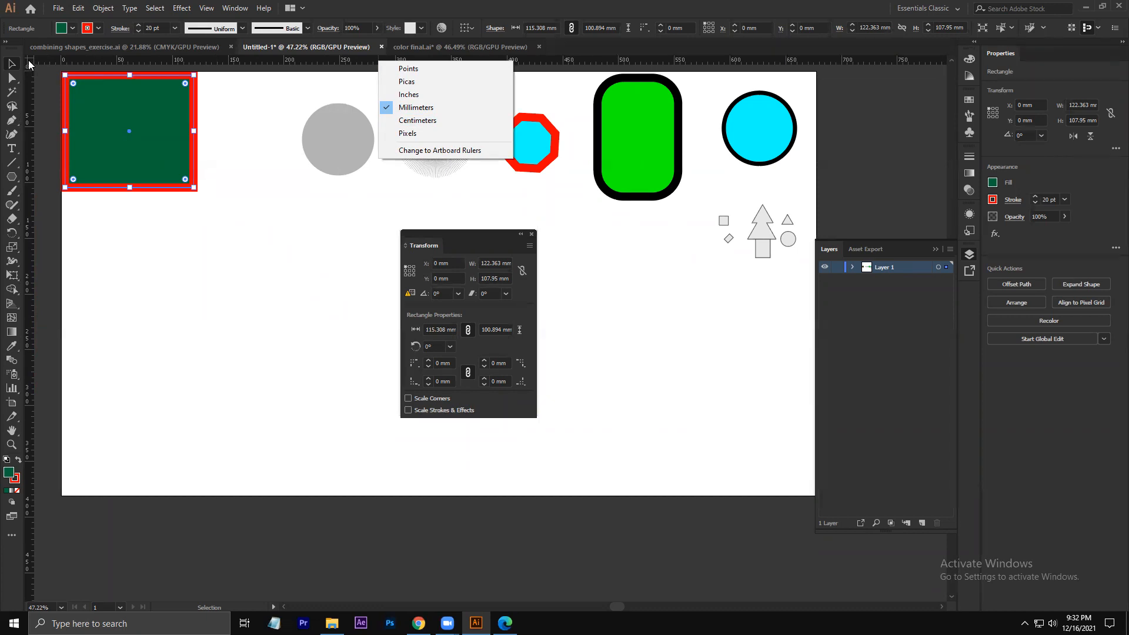
pyautogui.moveTo(28, 61); pyautogui.dragTo(212, 168)
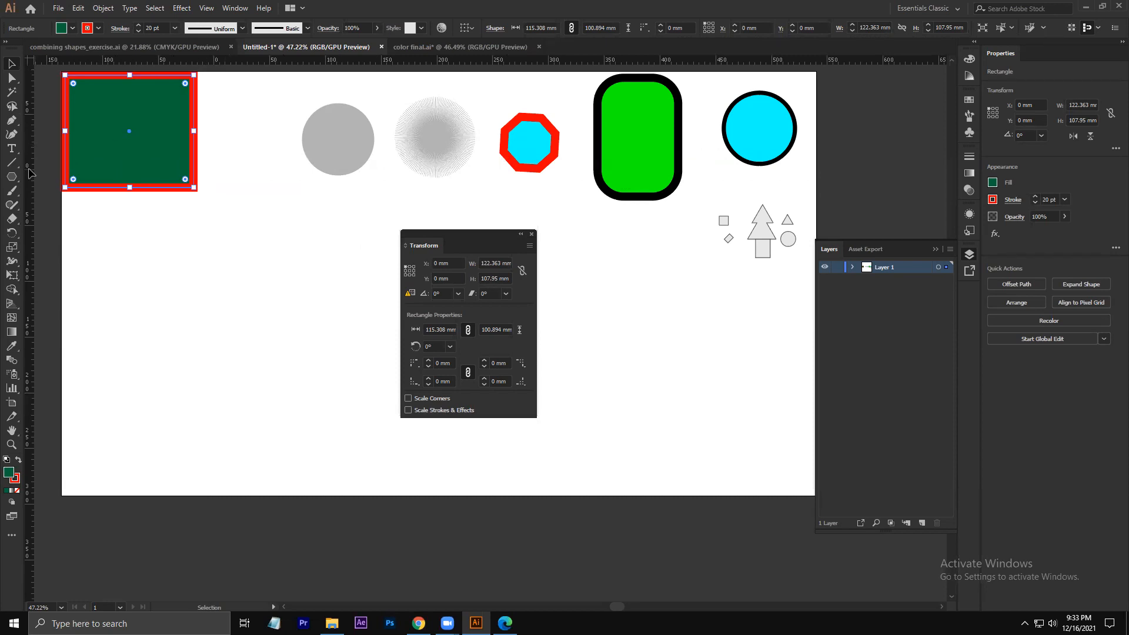
pyautogui.click(157, 146)
pyautogui.moveTo(157, 146); pyautogui.dragTo(300, 147)
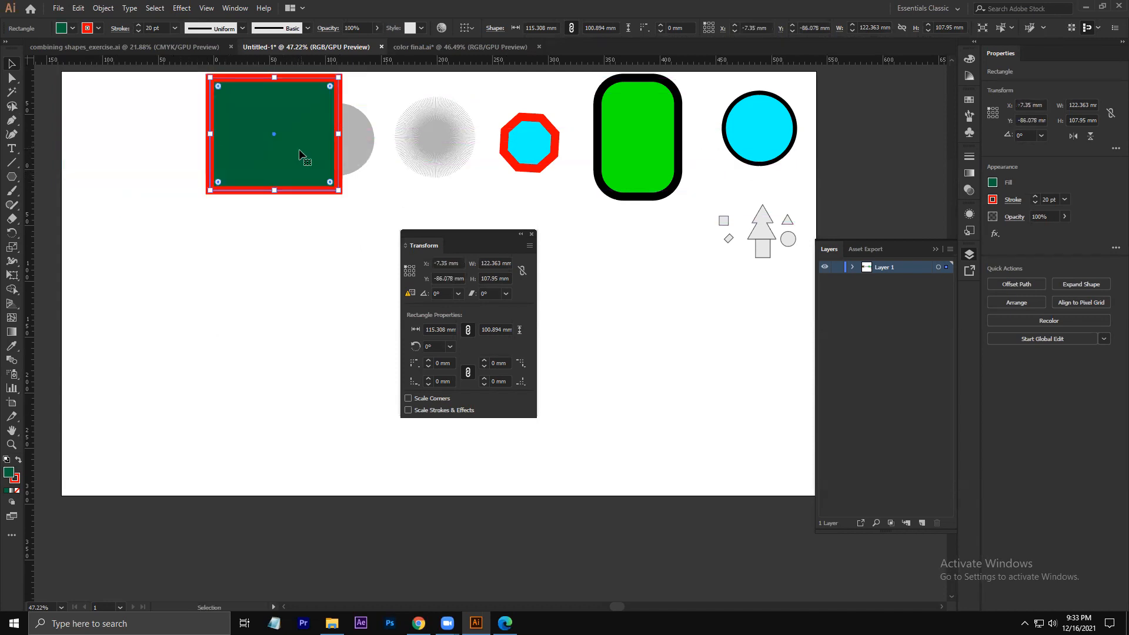
pyautogui.hotkey('ctrl', 'z')
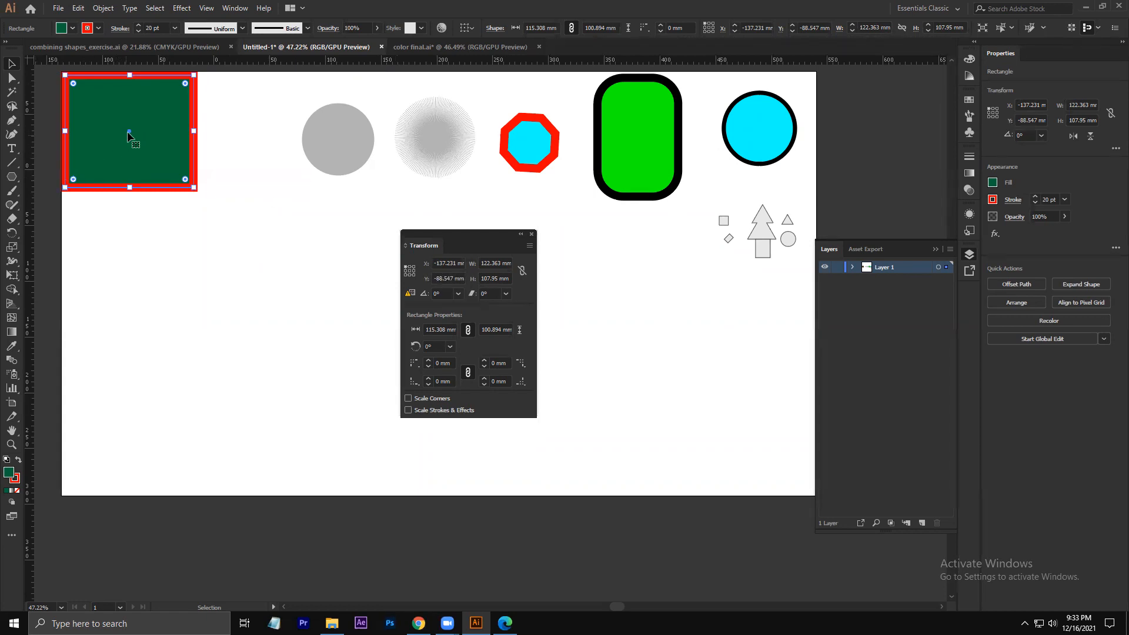
# - Shift the dark green rectangle down and right, and set its X and Y positions to 0 mm relative to the relocated ruler origin
pyautogui.moveTo(125, 128); pyautogui.dragTo(169, 143)
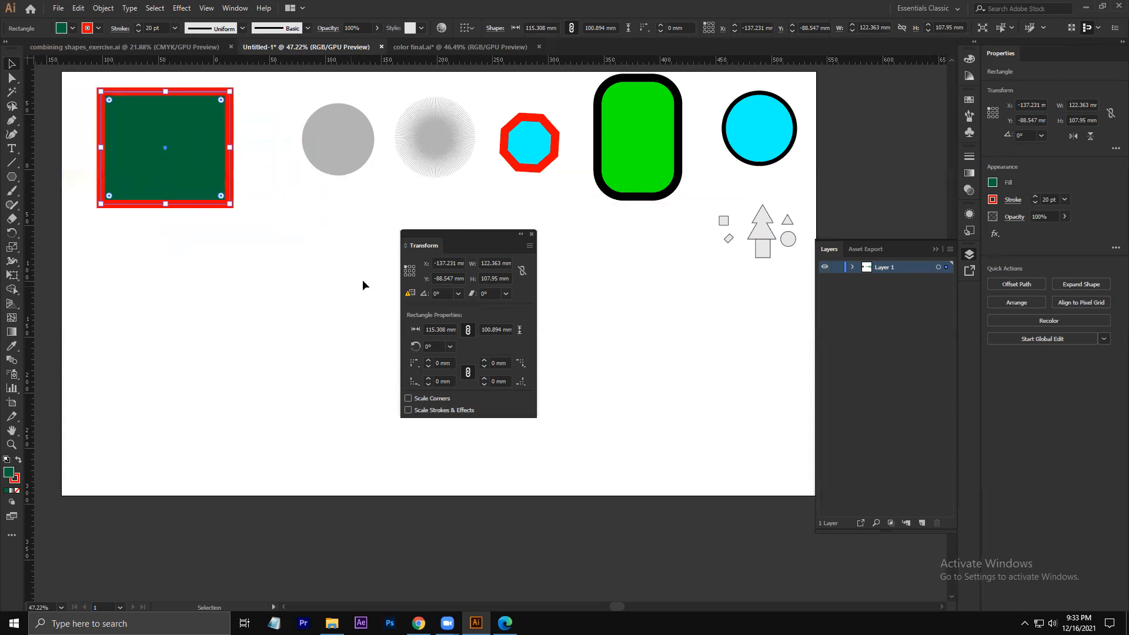
pyautogui.click(434, 263)
pyautogui.write('0')
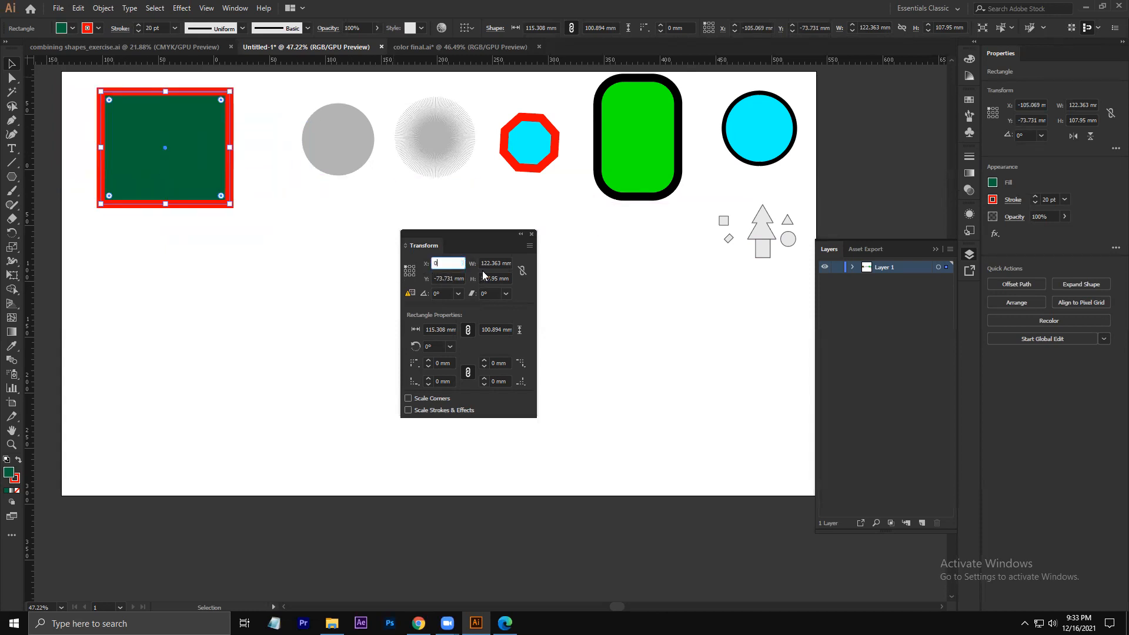
pyautogui.press('Tab')
pyautogui.write('0')
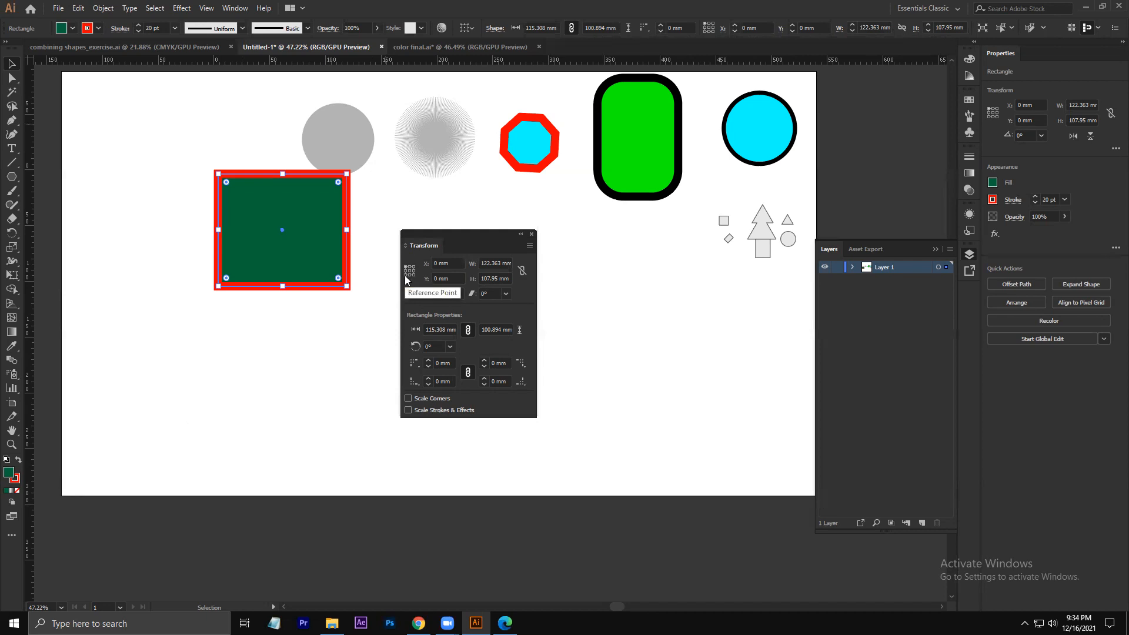
# - Return the ruler origin to the artboard's upper-left corner and move the dark green rectangle to about X 101 mm, Y 96 mm
pyautogui.moveTo(319, 238)
pyautogui.mouseDown()
pyautogui.moveTo(311, 292)
pyautogui.moveTo(340, 291)
pyautogui.moveTo(294, 283)
pyautogui.moveTo(323, 254)
pyautogui.mouseUp()
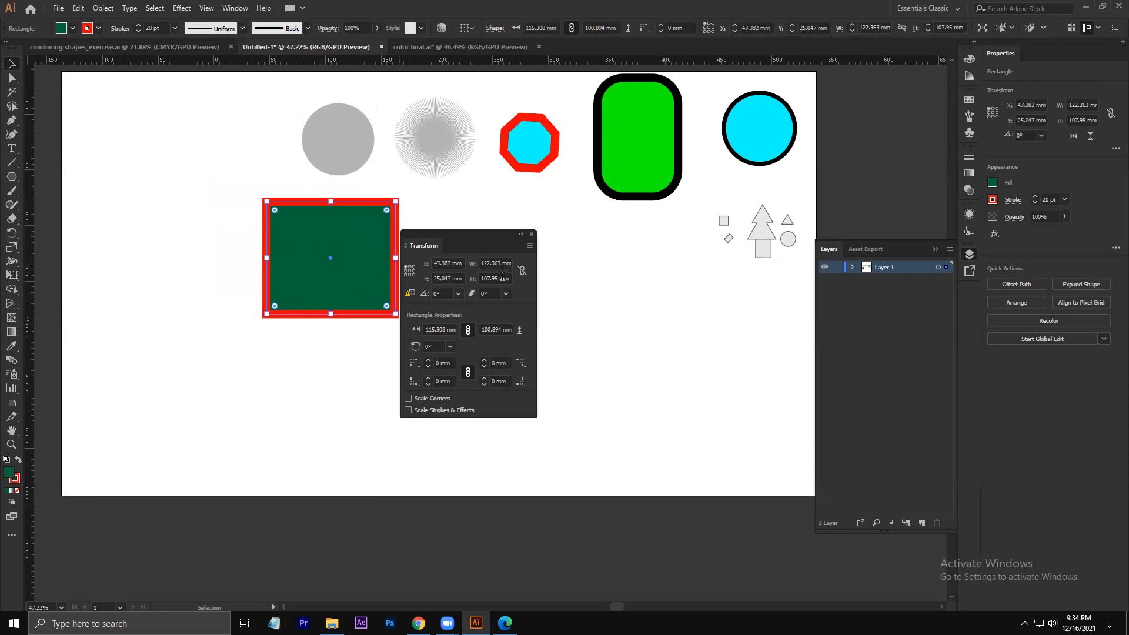
pyautogui.moveTo(30, 60); pyautogui.dragTo(62, 72)
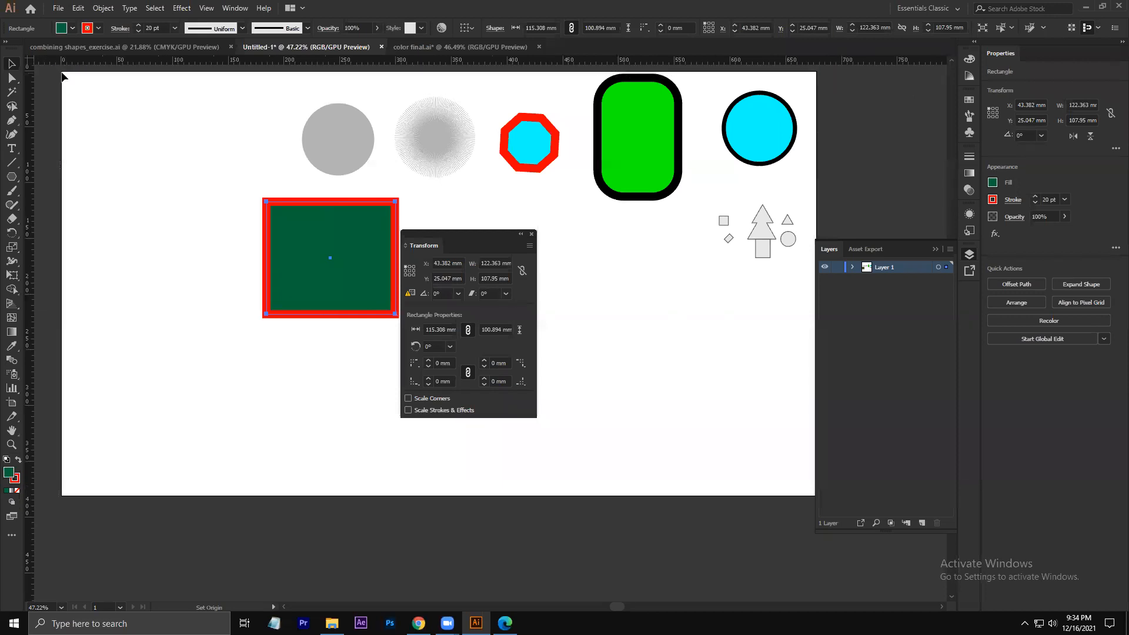
pyautogui.moveTo(344, 256); pyautogui.dragTo(235, 224)
pyautogui.moveTo(258, 272); pyautogui.dragTo(277, 284)
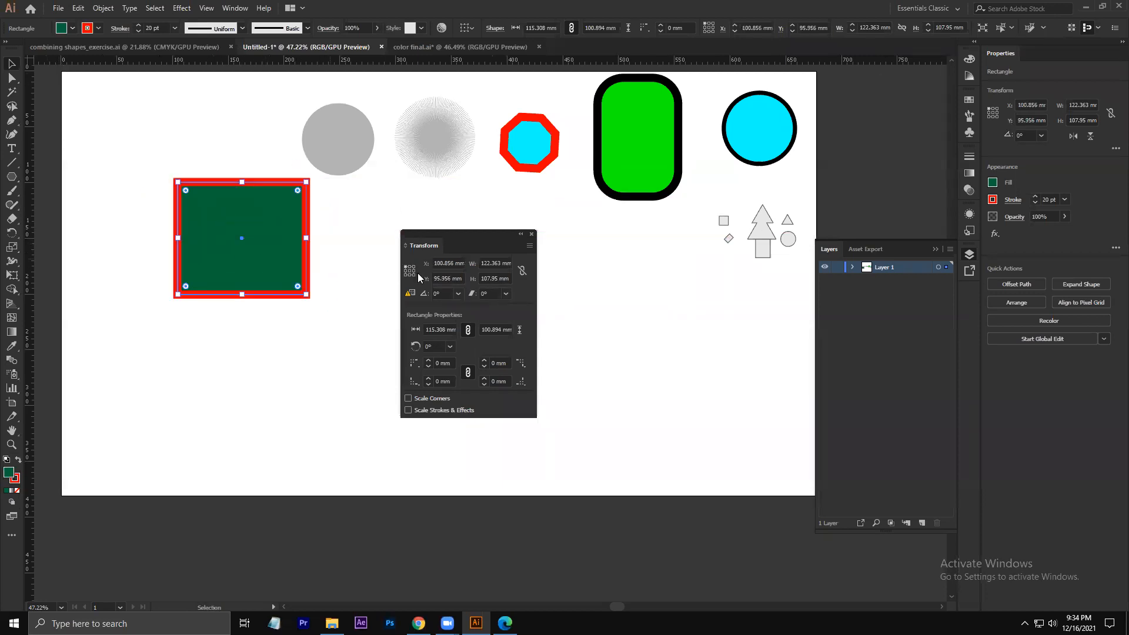
# - Make the center the dark green rectangle's reference point, move the Transform settings aside, and place the rectangle at about X 166 mm, Y 205 mm
pyautogui.click(410, 271)
pyautogui.moveTo(259, 251)
pyautogui.mouseDown()
pyautogui.moveTo(251, 305)
pyautogui.moveTo(263, 266)
pyautogui.mouseUp()
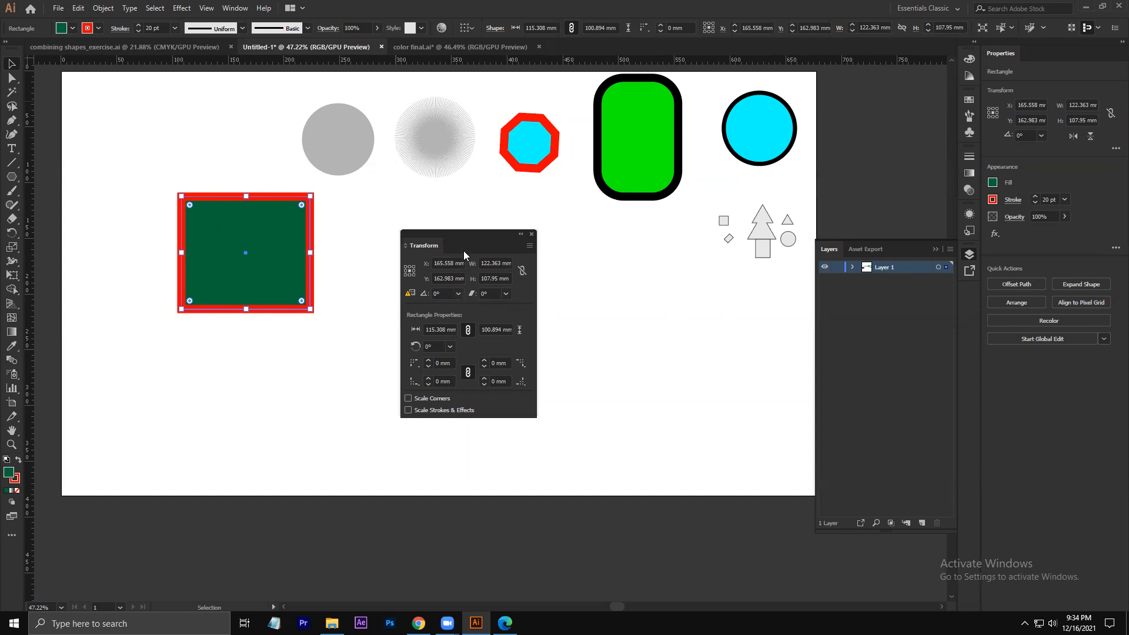
pyautogui.moveTo(465, 234); pyautogui.dragTo(589, 269)
pyautogui.moveTo(235, 240); pyautogui.dragTo(235, 288)
pyautogui.click(333, 238)
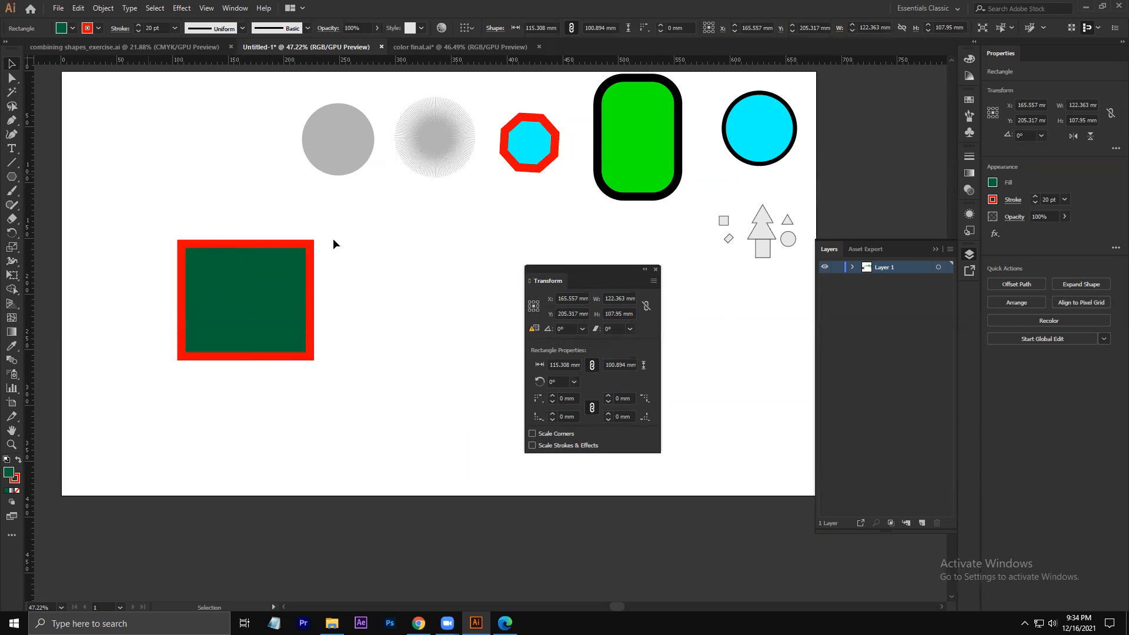
# - Rotate the dark green rectangle freehand from its upper-right corner to about 274°, and undo the rotation
pyautogui.click(248, 290)
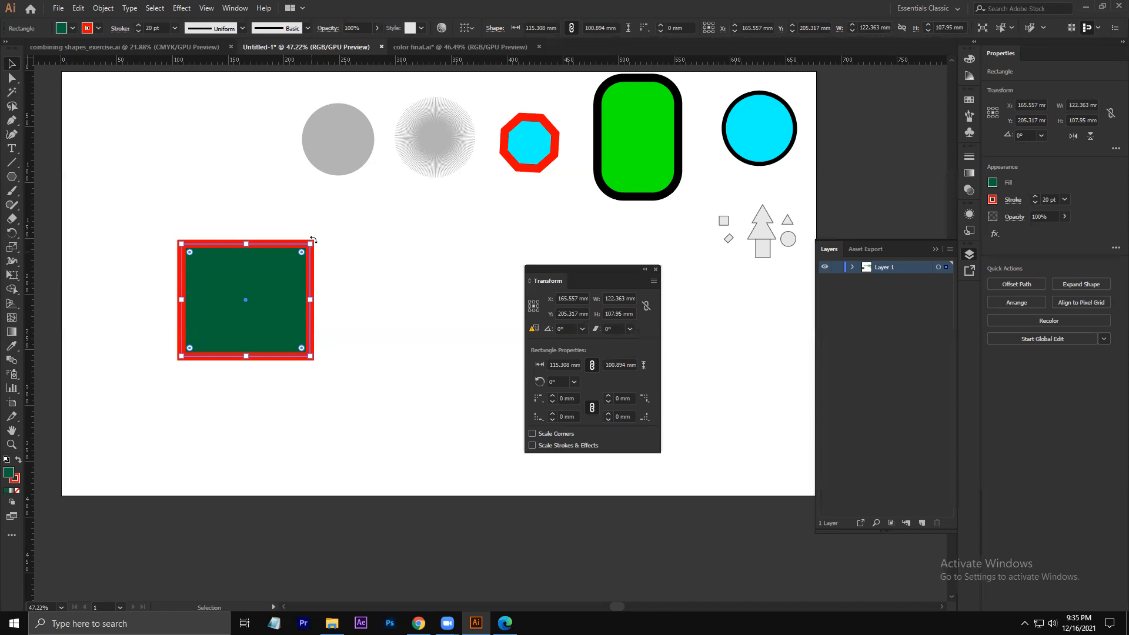
pyautogui.moveTo(313, 240); pyautogui.dragTo(320, 262)
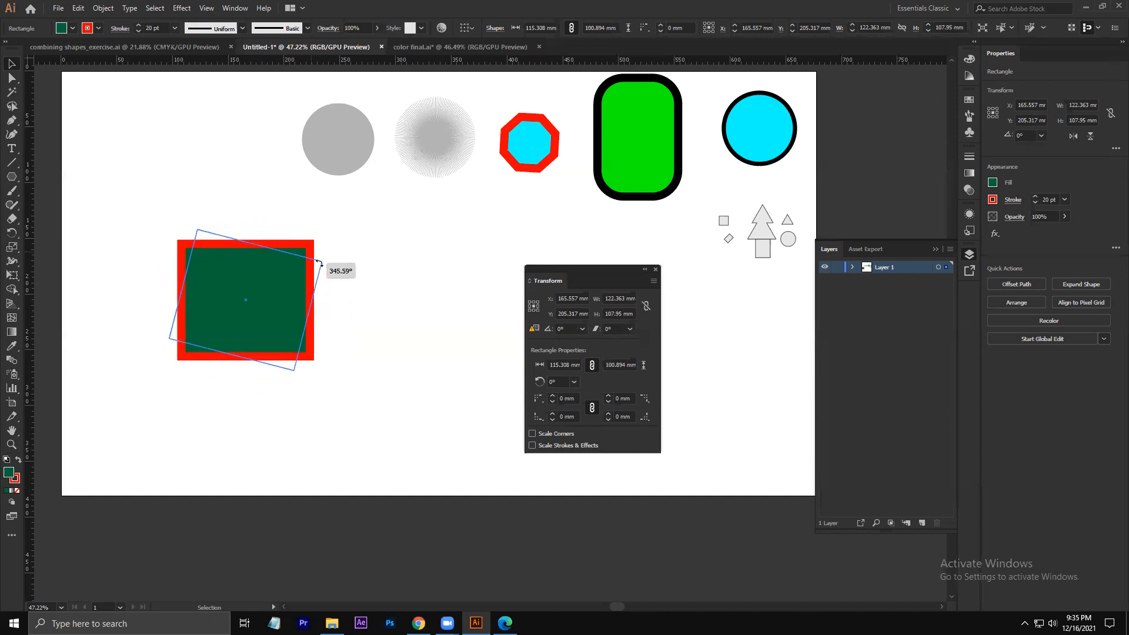
pyautogui.moveTo(319, 262); pyautogui.dragTo(295, 383)
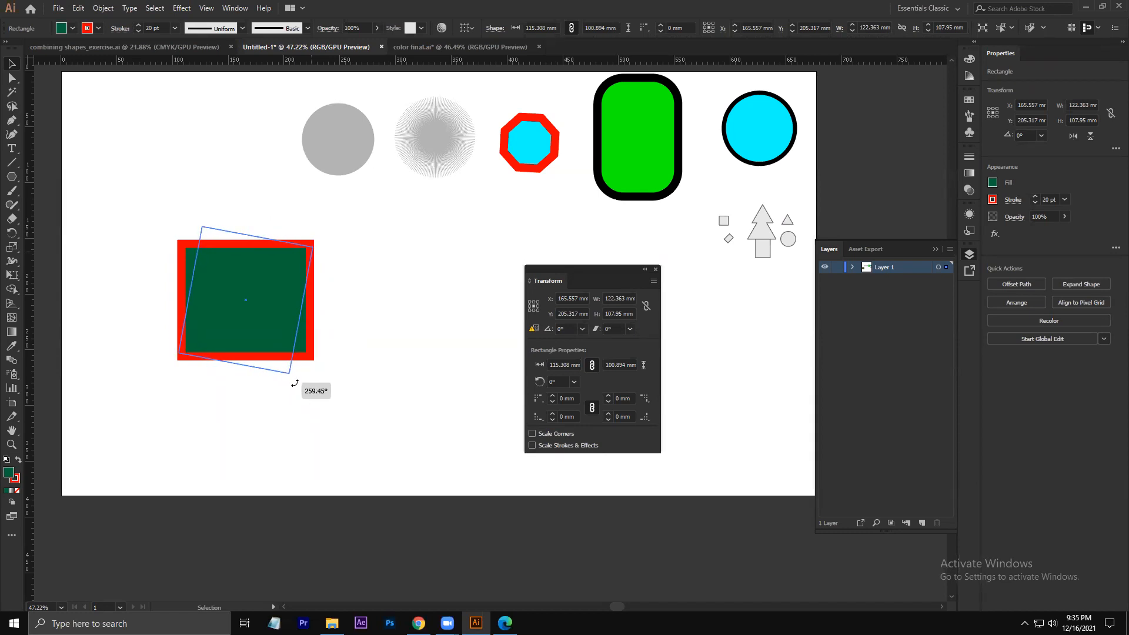
pyautogui.moveTo(294, 383); pyautogui.dragTo(330, 376)
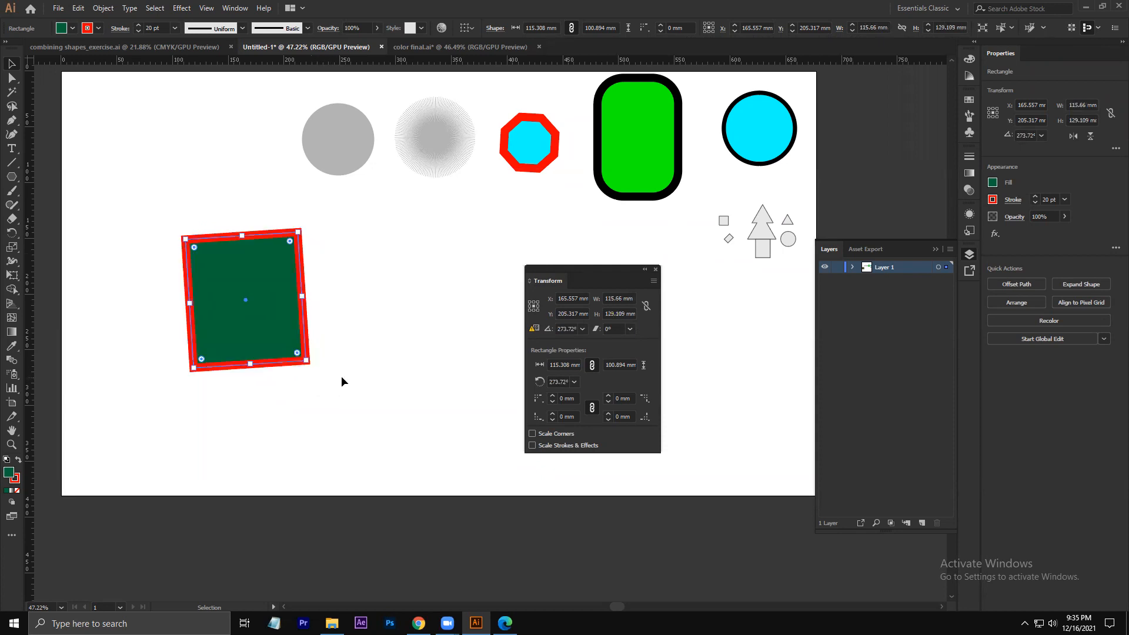
pyautogui.hotkey('ctrl', 'z')
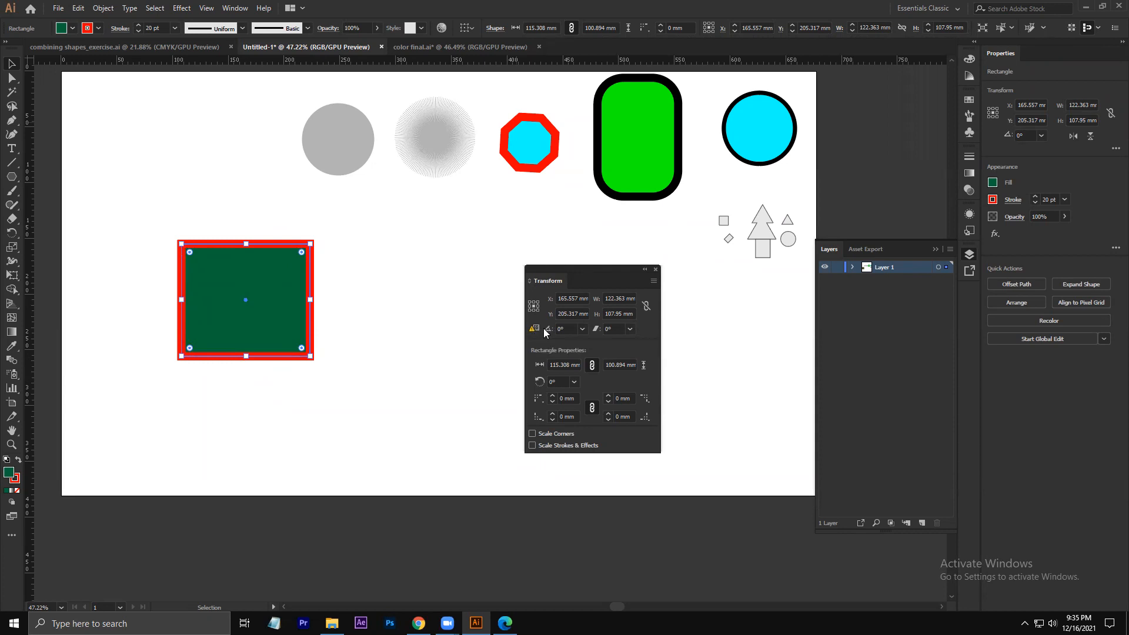
# - Try the preset rotation angles 120° and 240° on the dark green rectangle, and undo both rotations
pyautogui.click(580, 328)
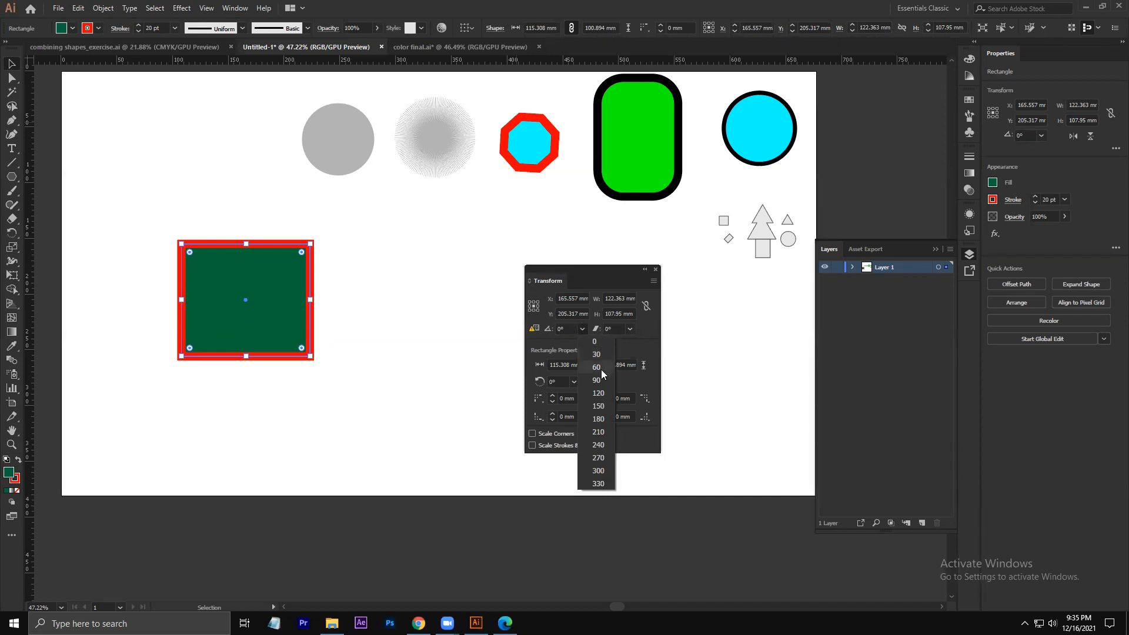
pyautogui.click(602, 392)
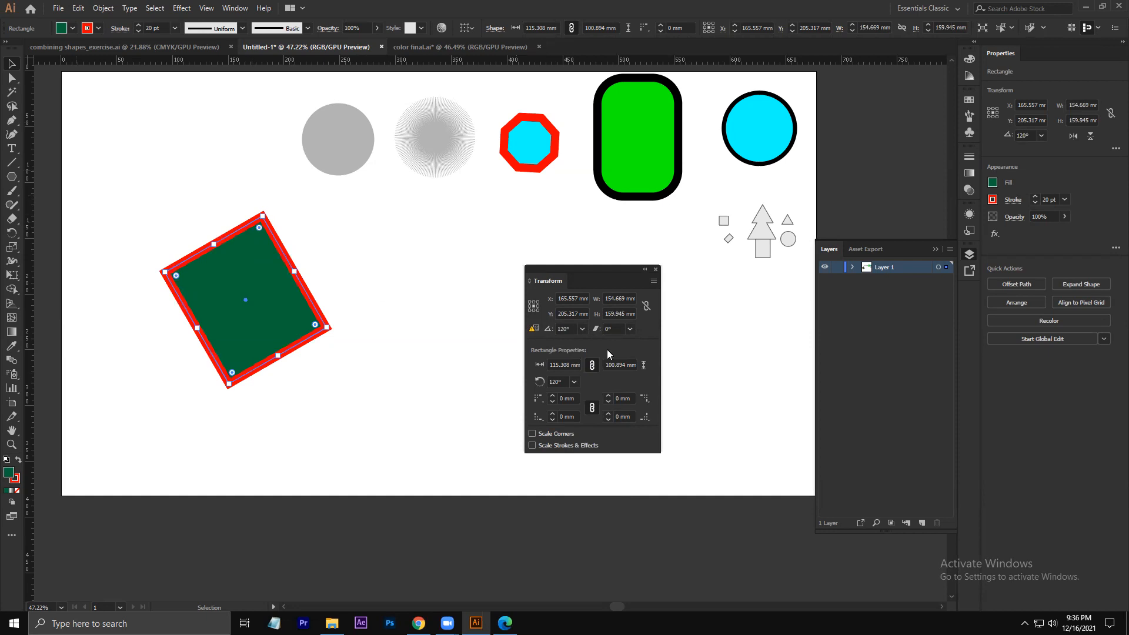
pyautogui.click(581, 328)
pyautogui.click(599, 441)
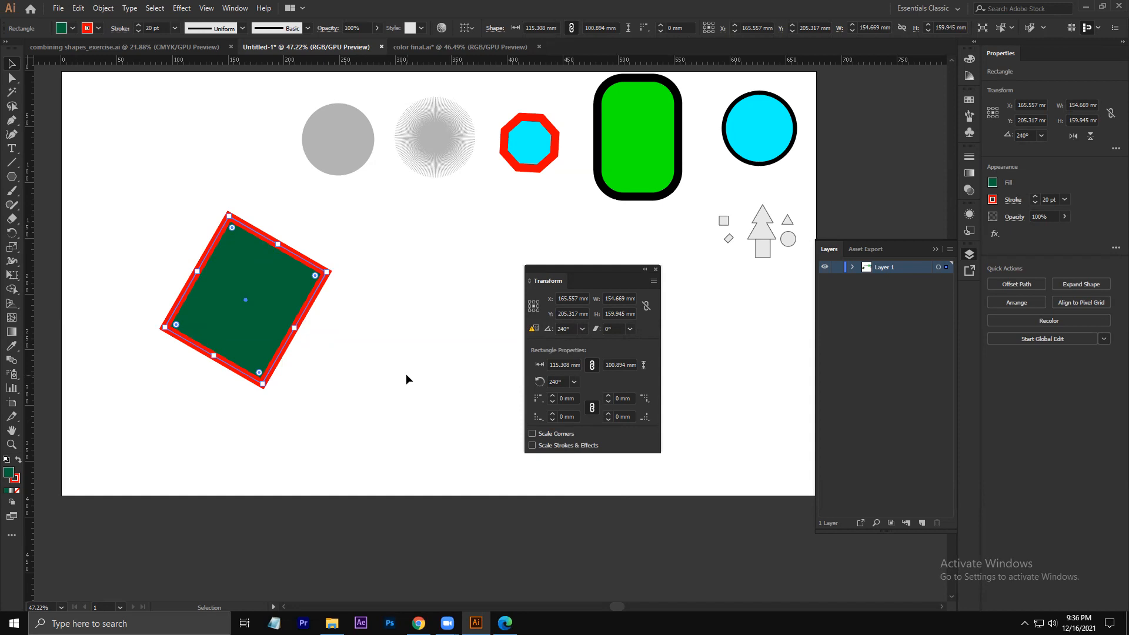
pyautogui.hotkey('ctrl', 'z')
pyautogui.hotkey('ctrl', 'z')
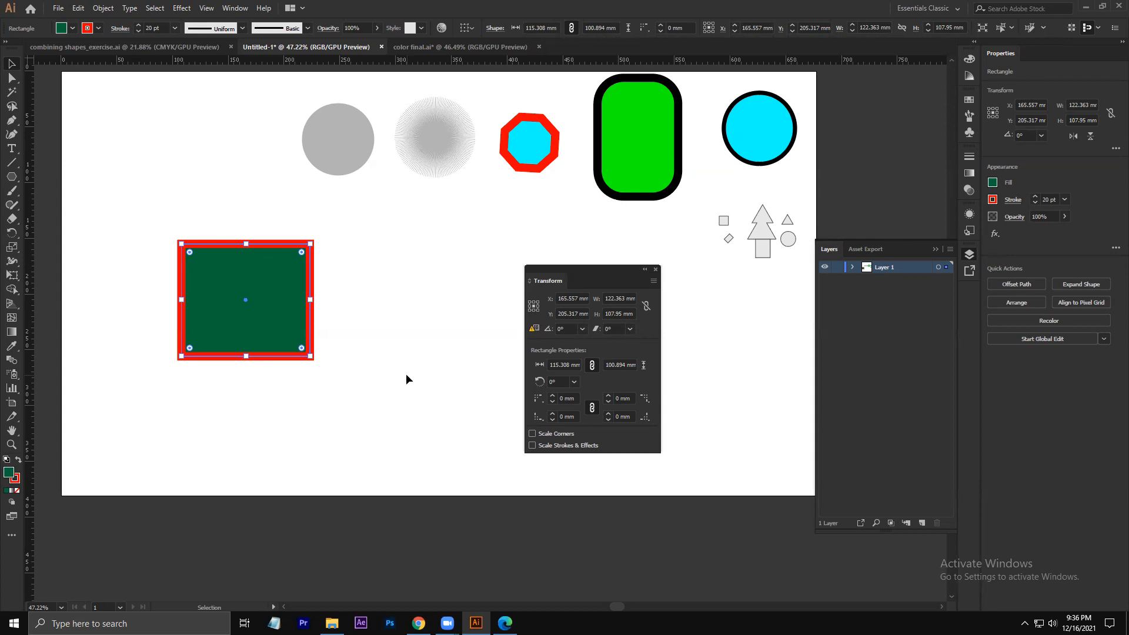
# - Rotate the dark green rectangle about 94° around the midpoint of its right edge using the Rotate tool
pyautogui.press('r')
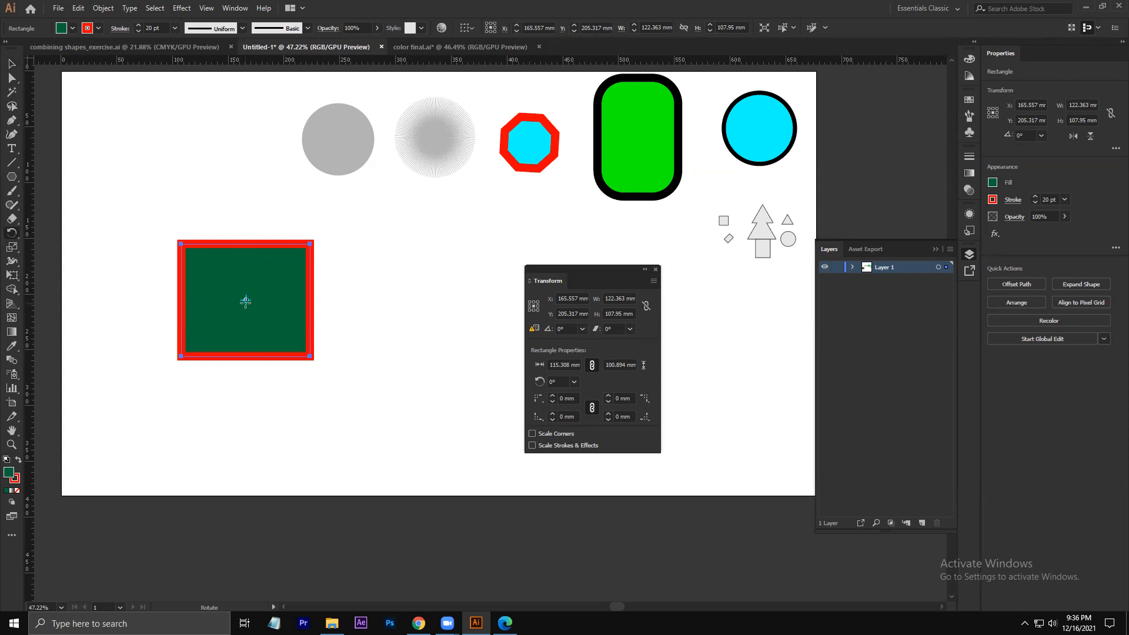
pyautogui.click(309, 300)
pyautogui.moveTo(241, 335); pyautogui.dragTo(324, 329)
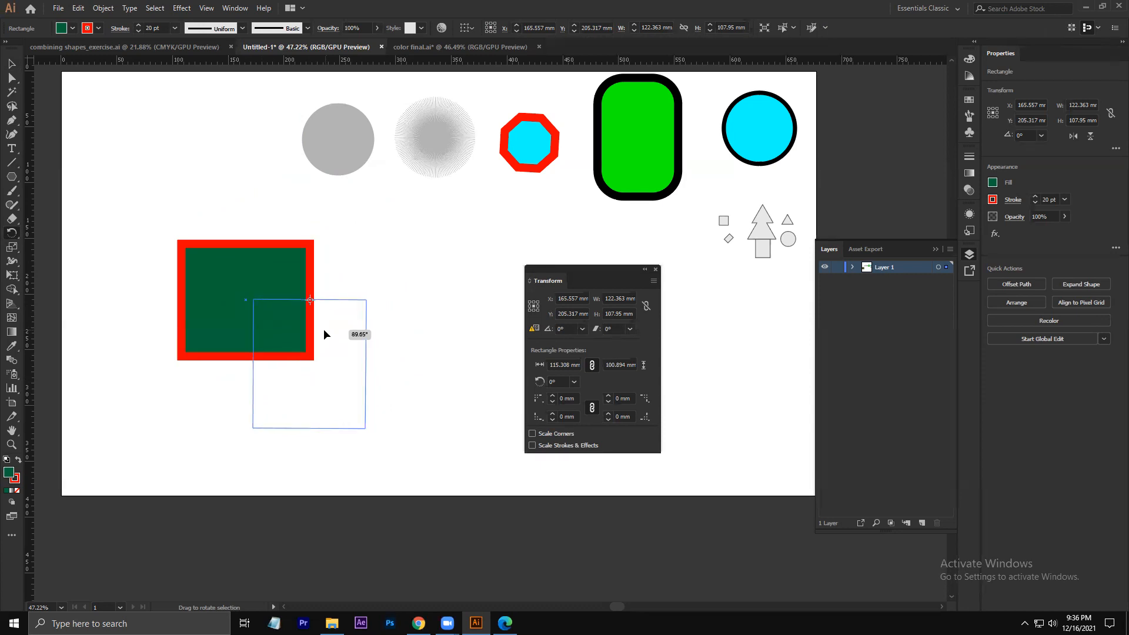
pyautogui.moveTo(324, 329); pyautogui.dragTo(332, 331)
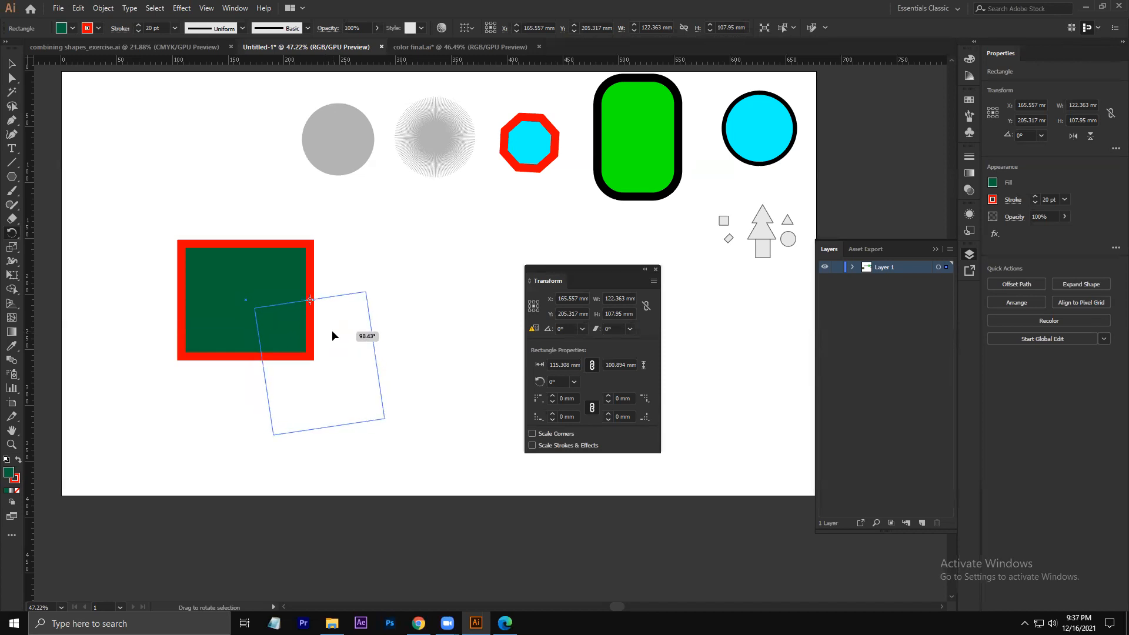
pyautogui.moveTo(332, 329); pyautogui.dragTo(328, 333)
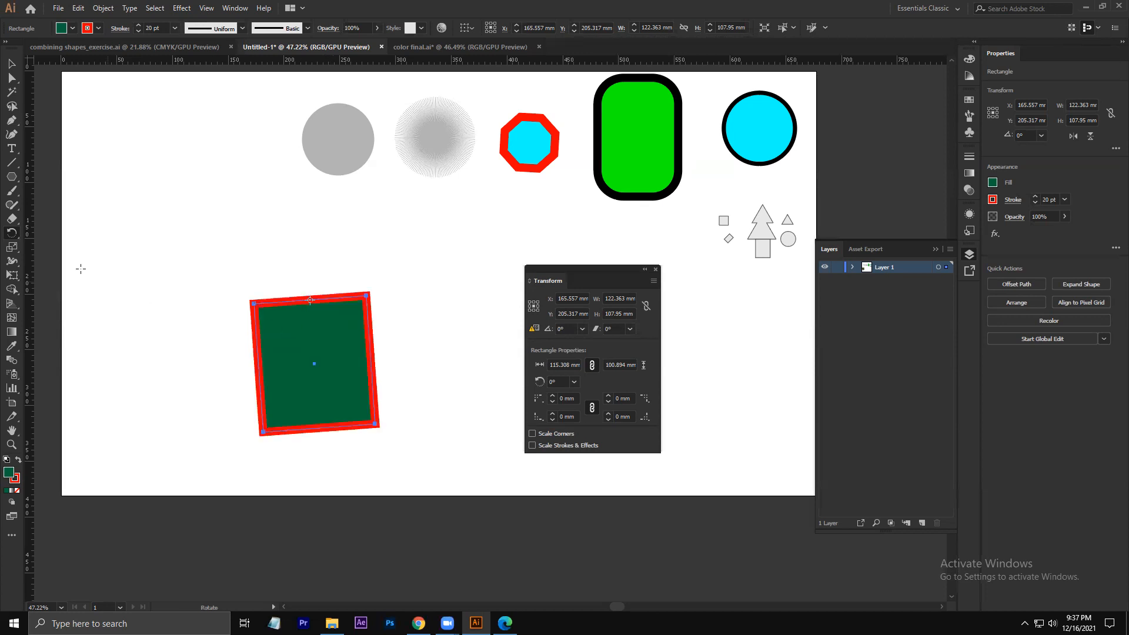
# - Examine the Rotate tool's angle options without applying them, and look through the preset rotation angles in the Transform settings
pyautogui.doubleClick(12, 232)
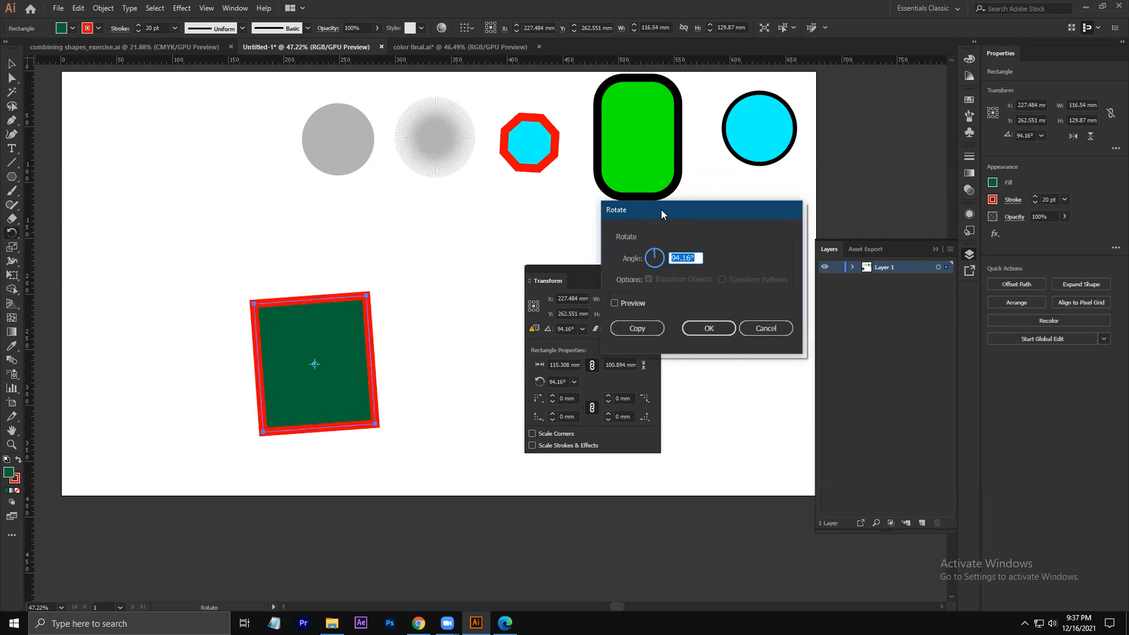
pyautogui.moveTo(661, 209); pyautogui.dragTo(151, 114)
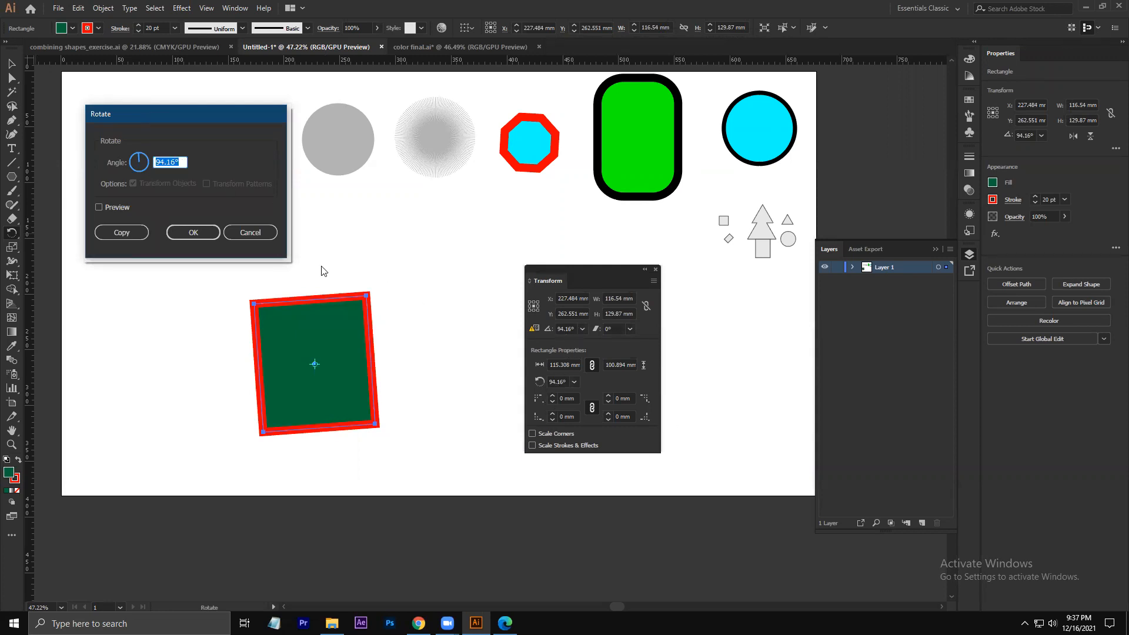
pyautogui.click(251, 233)
pyautogui.click(582, 328)
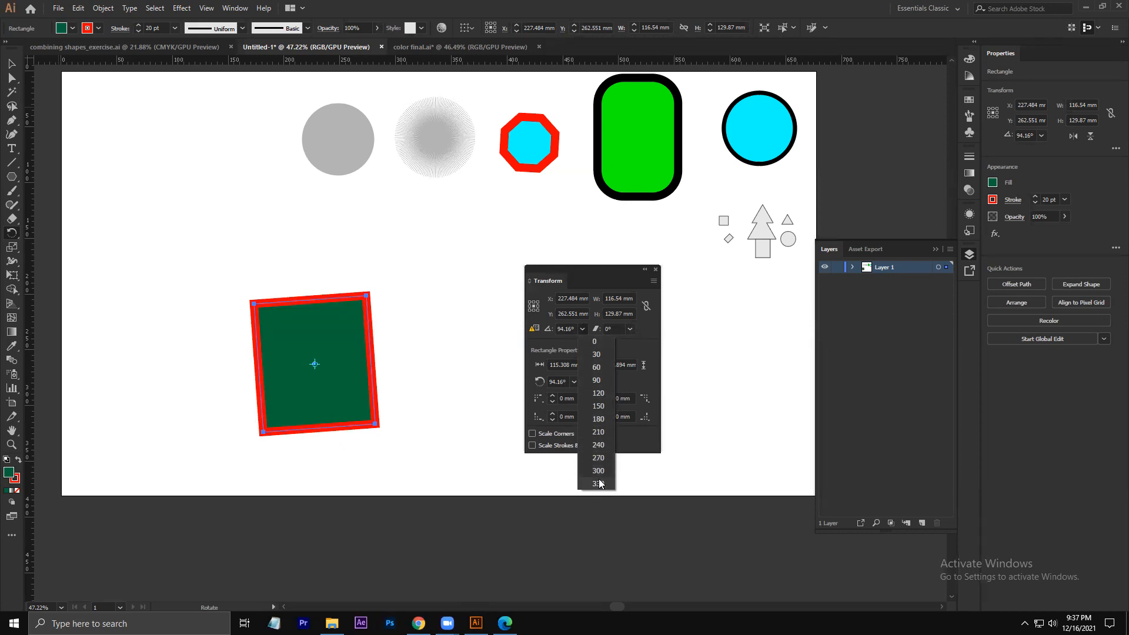
# - Set the Rotate options angle to 101° with the angle dial and preview it on the dark green rectangle
pyautogui.doubleClick(11, 234)
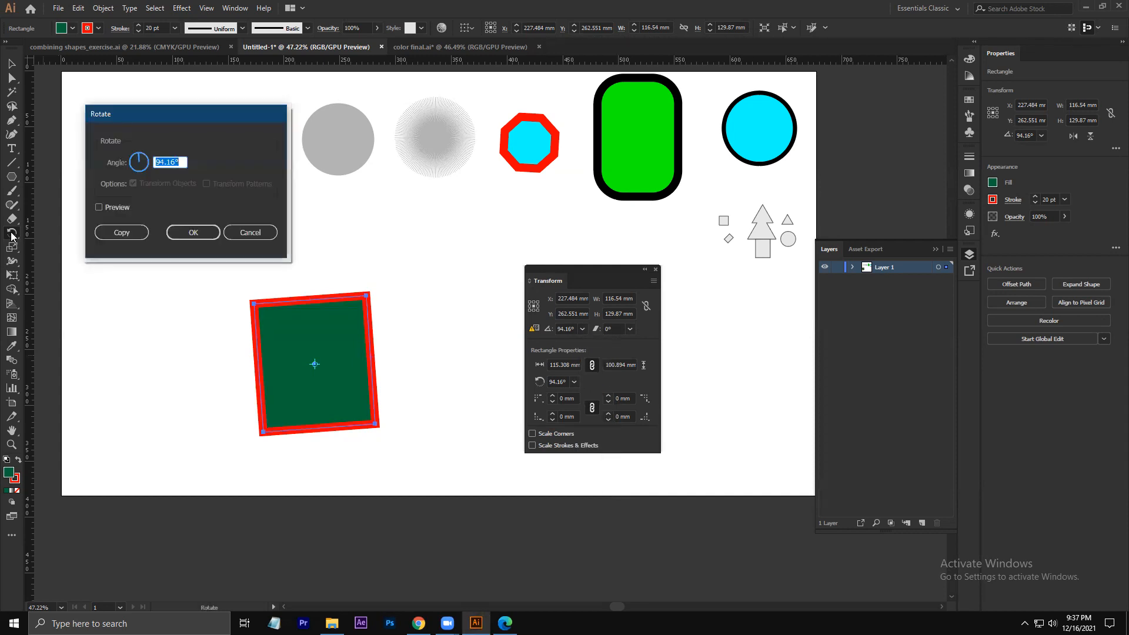
pyautogui.moveTo(139, 154); pyautogui.dragTo(129, 208)
pyautogui.click(99, 207)
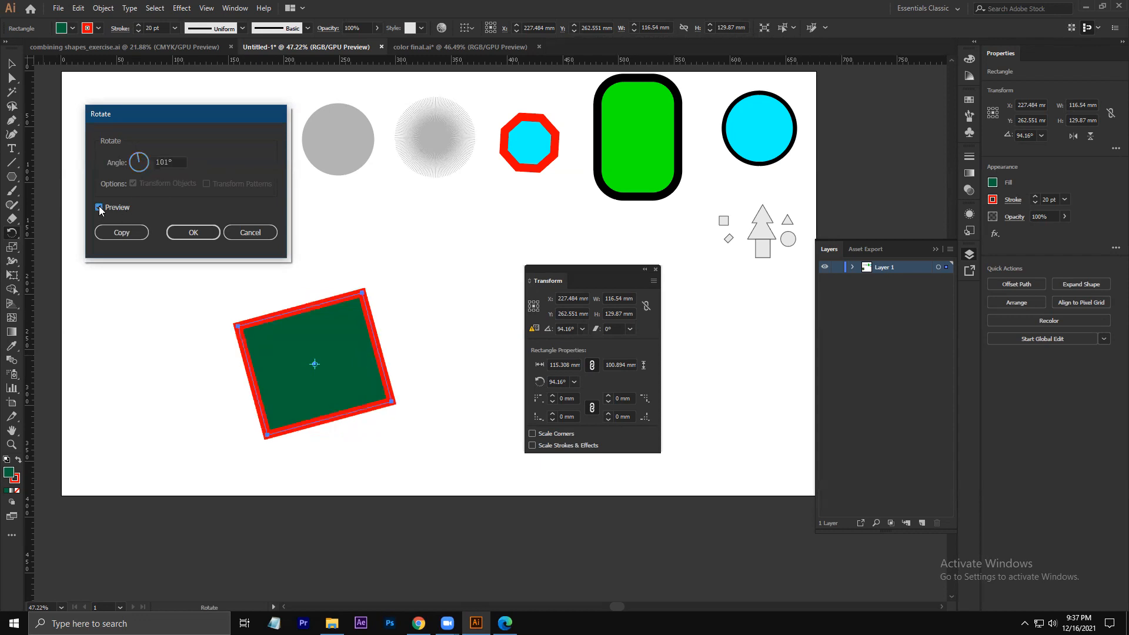
# - Raise the previewed rotation angle of the dark green rectangle in 1° increments to 118°, and cancel the rotation
pyautogui.moveTo(175, 160); pyautogui.dragTo(149, 161)
pyautogui.press('Up')
pyautogui.press('Up')
pyautogui.press('Up')
pyautogui.press('Up')
pyautogui.press('Up')
pyautogui.press('Up')
pyautogui.press('Up')
pyautogui.press('Up')
pyautogui.press('Up')
pyautogui.press('Up')
pyautogui.press('Up')
pyautogui.press('Up')
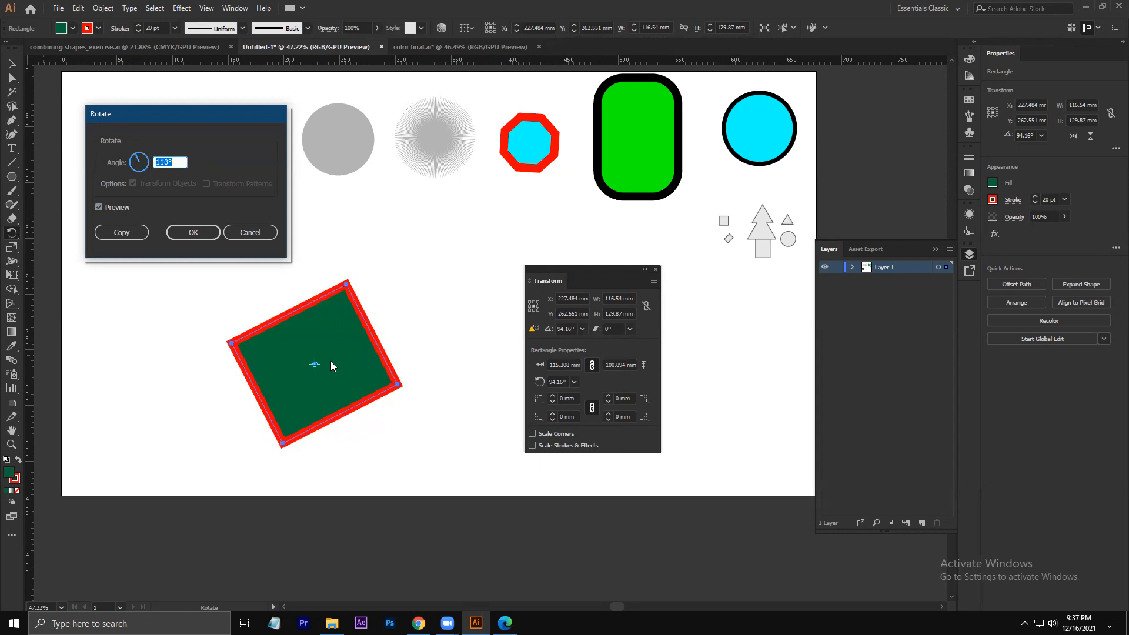
pyautogui.press('Up')
pyautogui.press('Up')
pyautogui.press('Up')
pyautogui.press('Up')
pyautogui.press('Up')
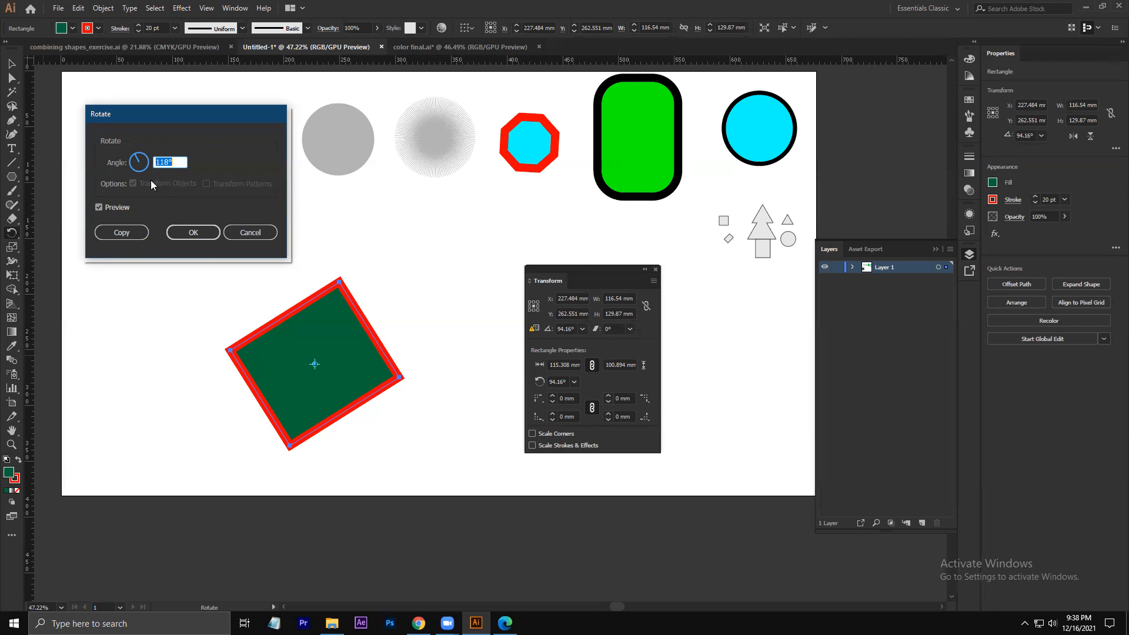
pyautogui.click(250, 233)
# - Undo the dark green rectangle's rotation around its right edge and its last downward move
pyautogui.click(10, 65)
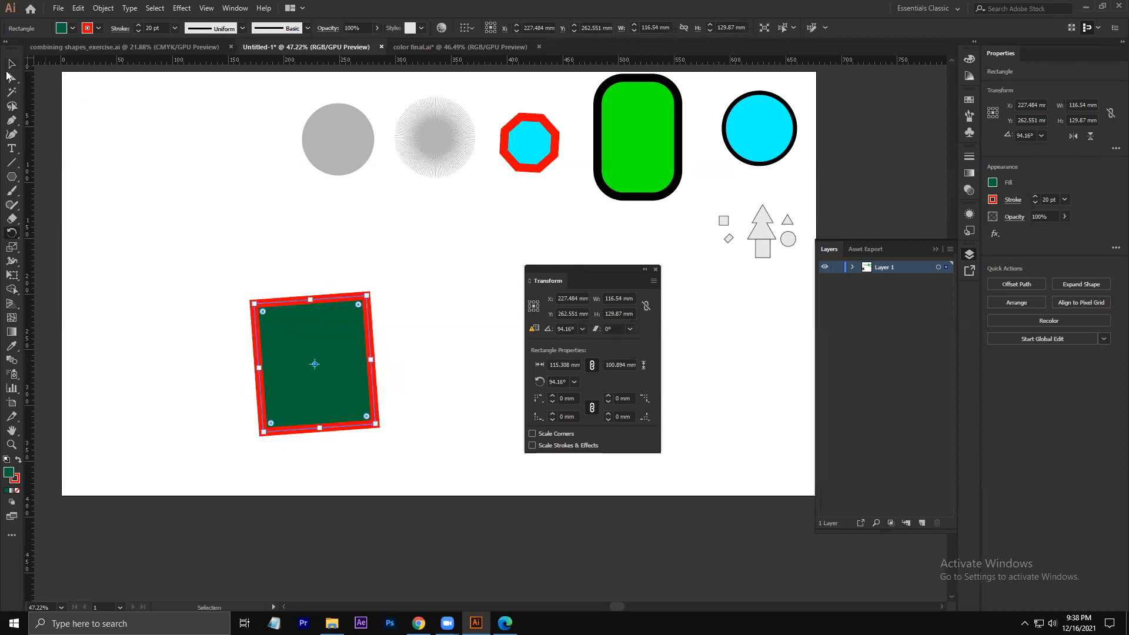
pyautogui.hotkey('ctrl', 'z')
pyautogui.press('r')
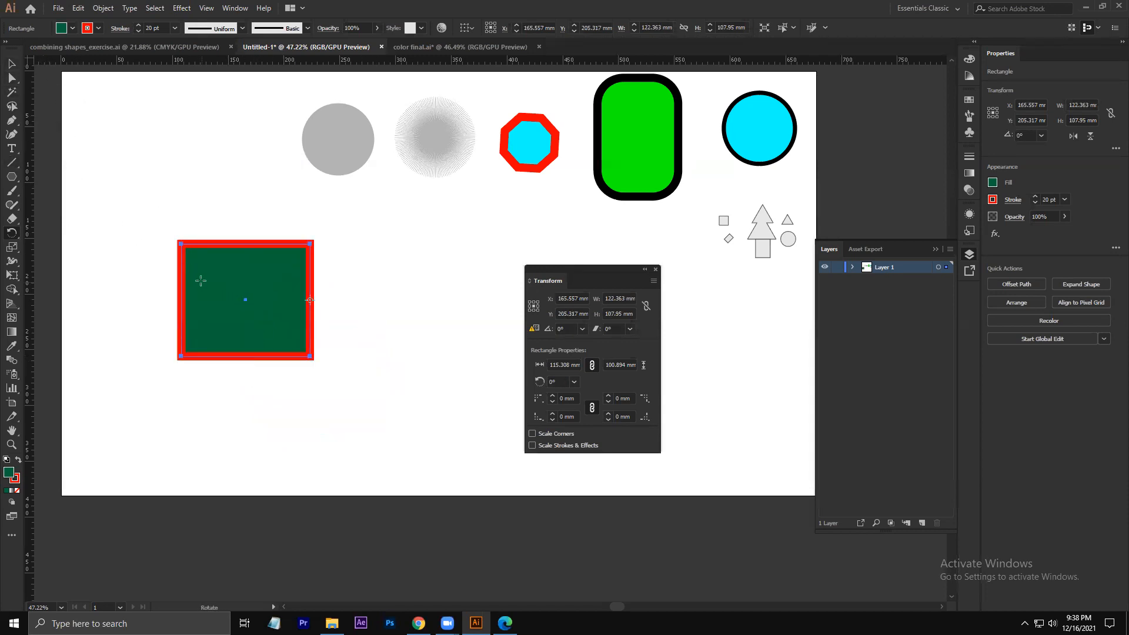
pyautogui.hotkey('ctrl', 'z')
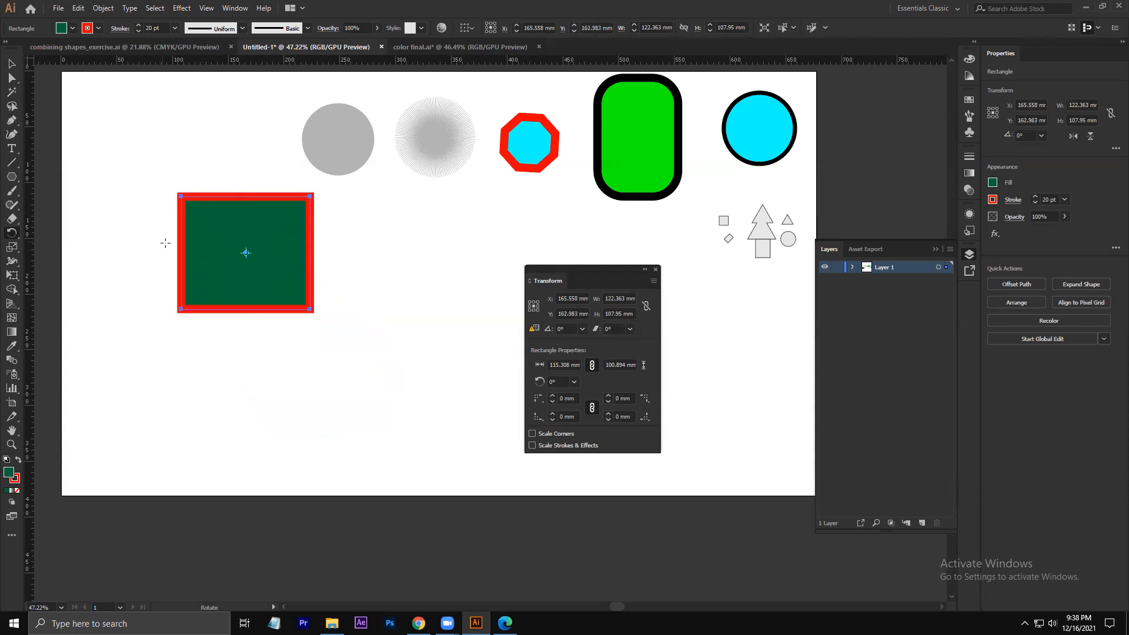
# - Undo the dark green rectangle's last move and reposition it at about X 216 mm, Y 218 mm
pyautogui.hotkey('ctrl', 'z')
pyautogui.press('v')
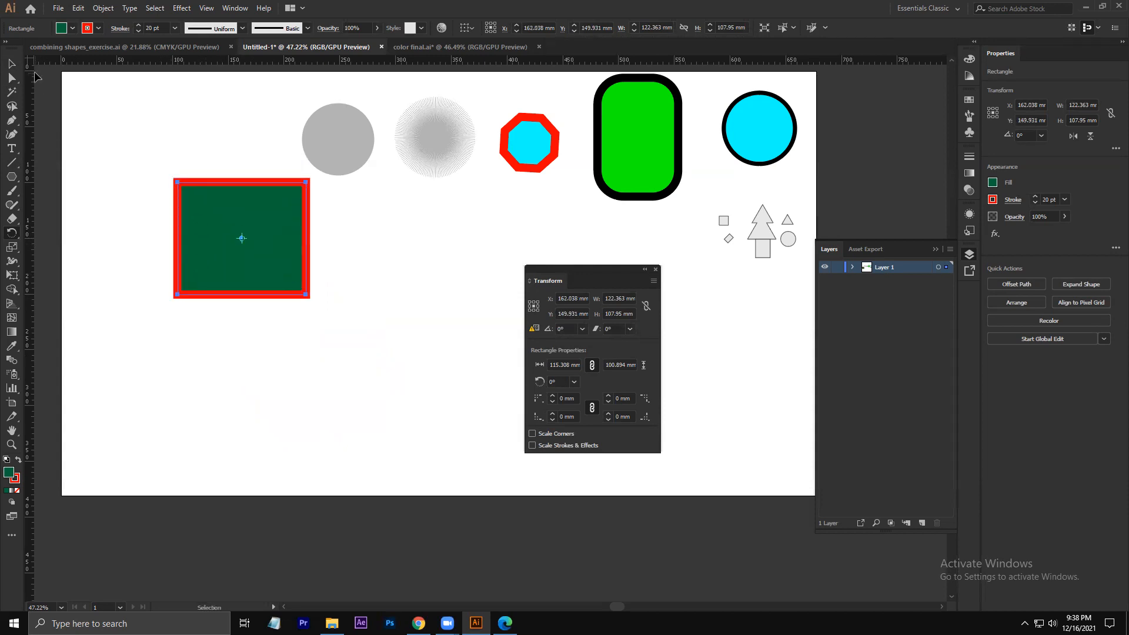
pyautogui.moveTo(217, 180); pyautogui.dragTo(288, 260)
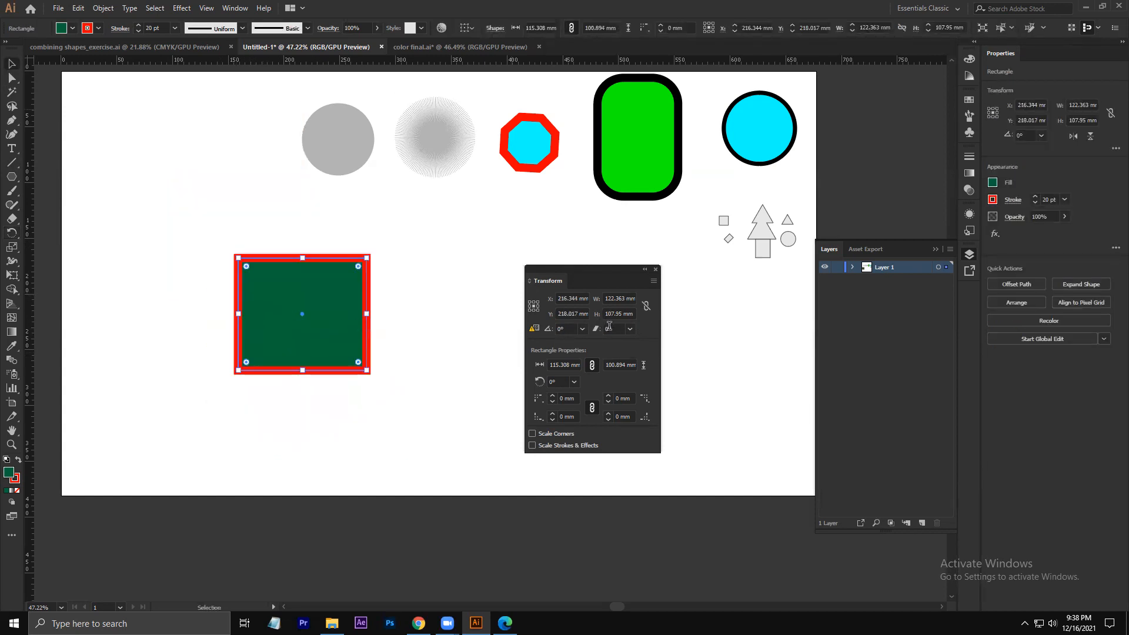
# - Shear the dark green rectangle with the preset angles -10°, 20° and 45° in turn
pyautogui.click(629, 329)
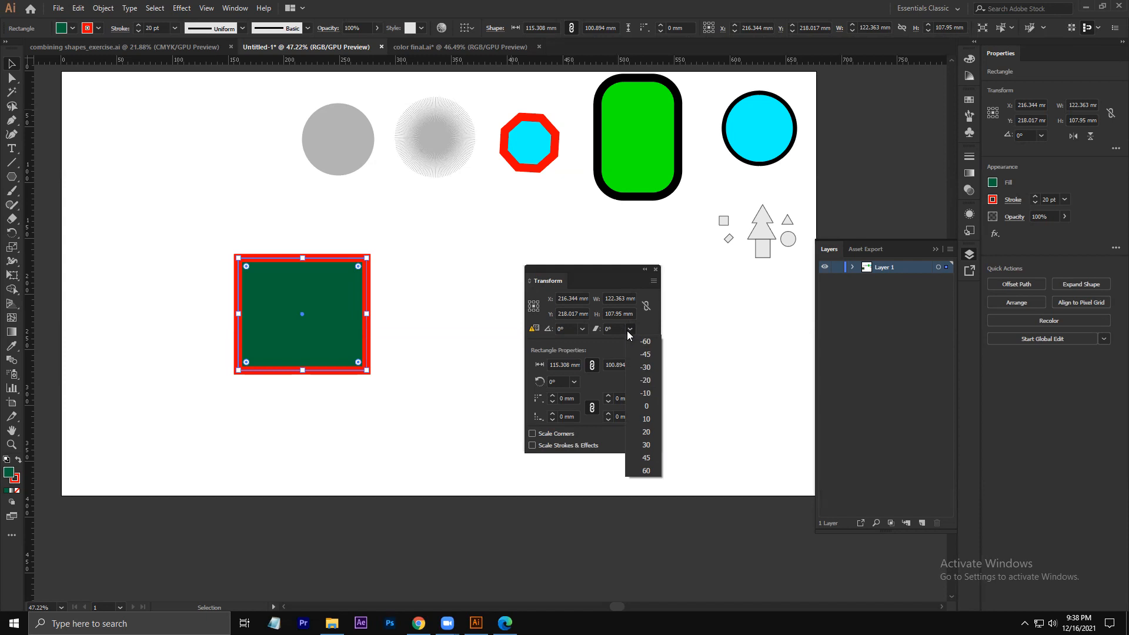
pyautogui.click(638, 395)
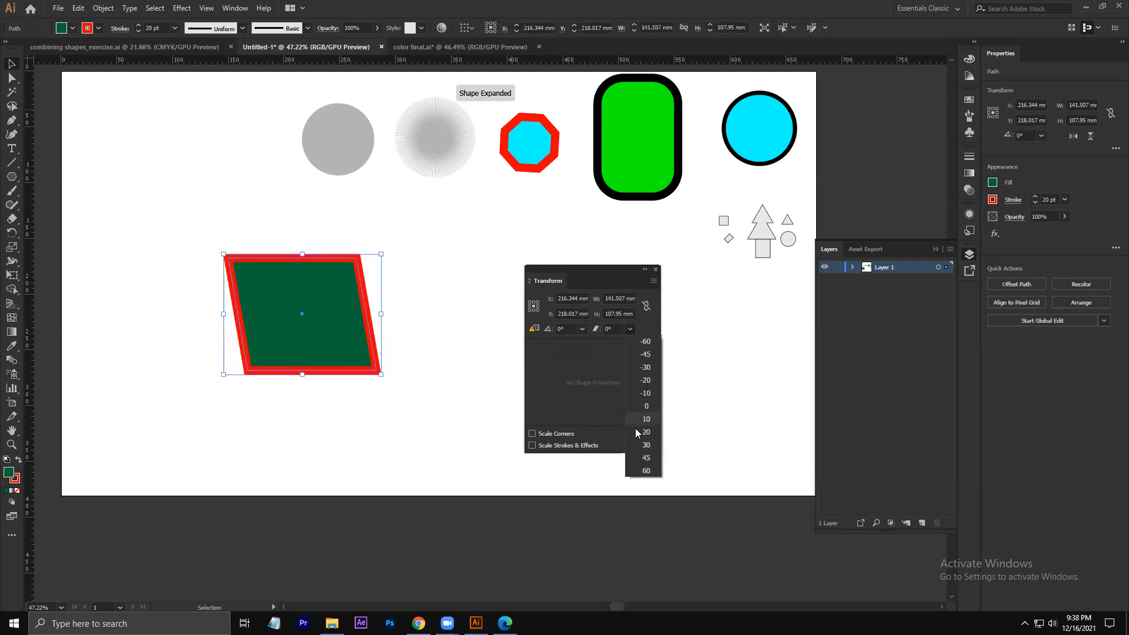
pyautogui.click(637, 432)
pyautogui.click(630, 328)
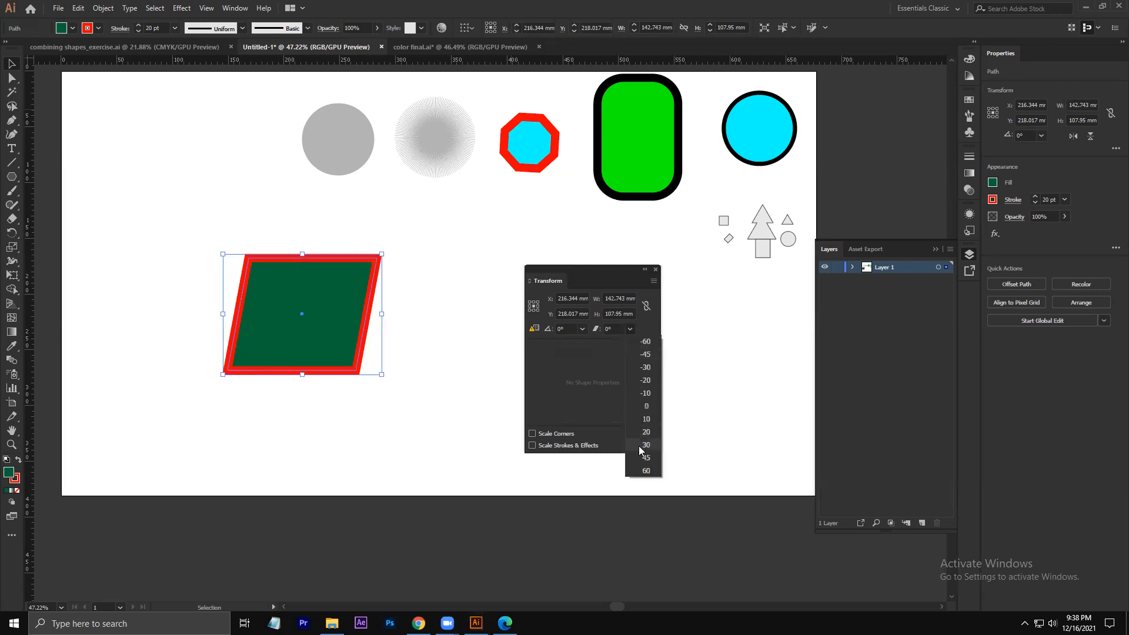
pyautogui.click(639, 457)
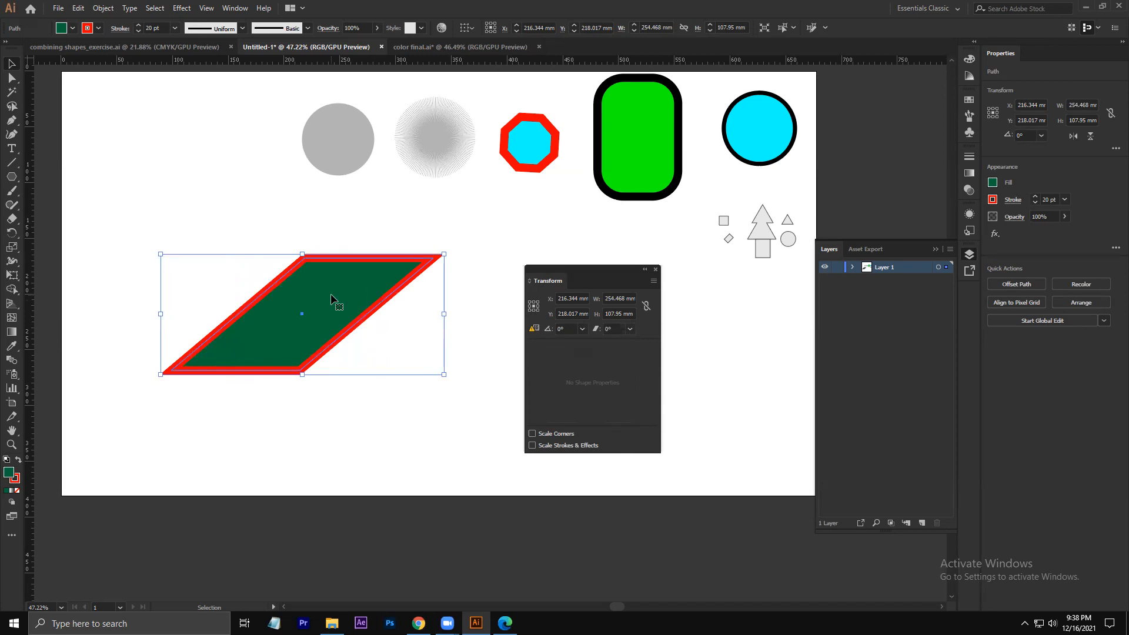
# - Apply the preset shear angles 0° and 10° to the slanted dark green shape
pyautogui.click(629, 329)
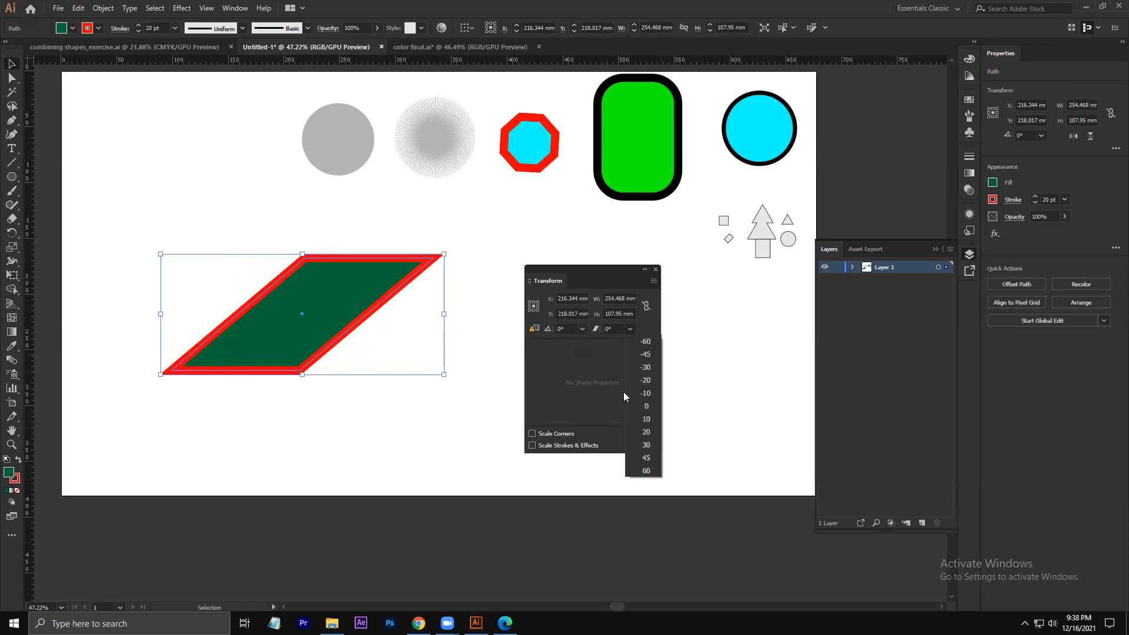
pyautogui.click(645, 406)
pyautogui.click(630, 329)
pyautogui.click(641, 420)
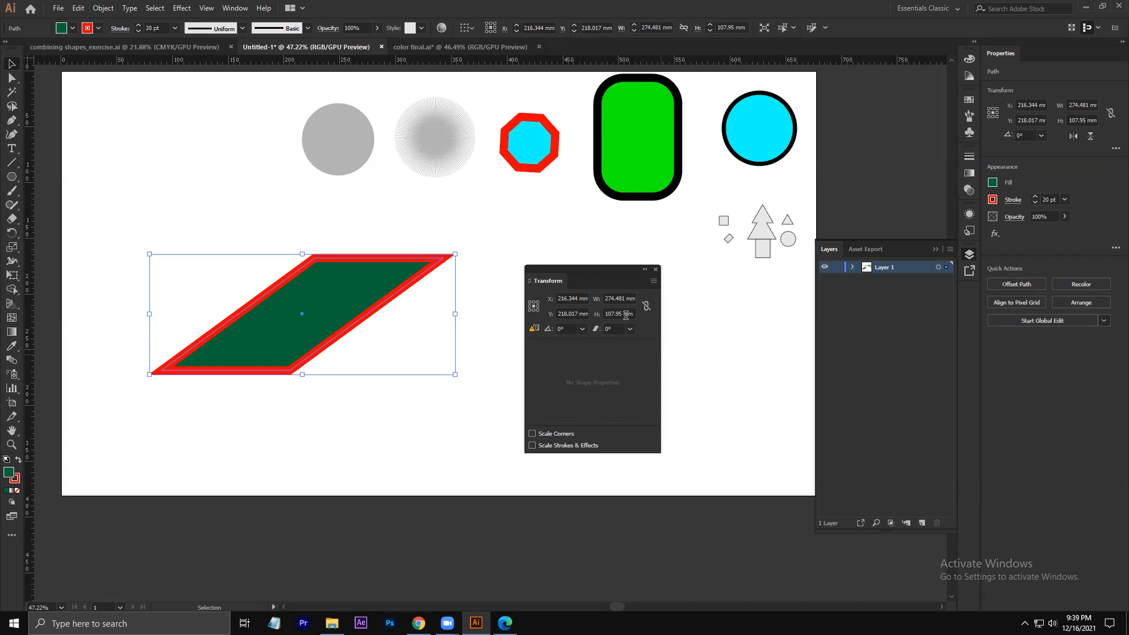
# - Undo the dark green rectangle's shears and its last move
pyautogui.hotkey('ctrl', 'z')
pyautogui.hotkey('ctrl', 'z')
pyautogui.hotkey('ctrl', 'z')
pyautogui.hotkey('ctrl', 'z')
pyautogui.hotkey('ctrl', 'z')
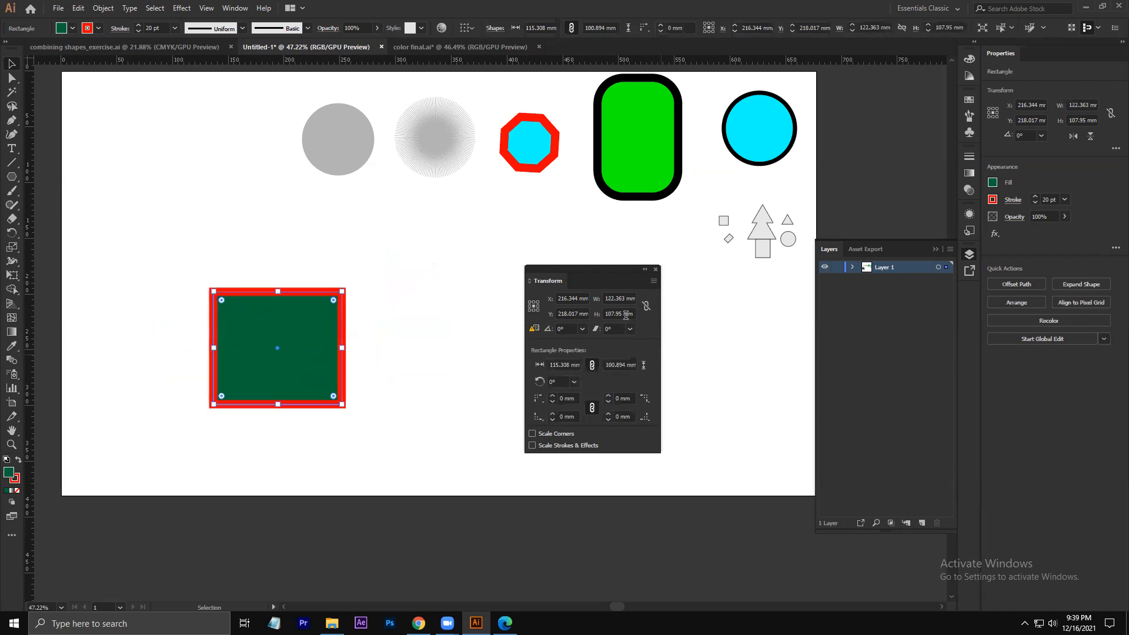
# - Move the dark green rectangle to about X 240 mm, Y 201 mm and select it again
pyautogui.moveTo(273, 344); pyautogui.dragTo(323, 292)
pyautogui.click(427, 407)
pyautogui.click(347, 313)
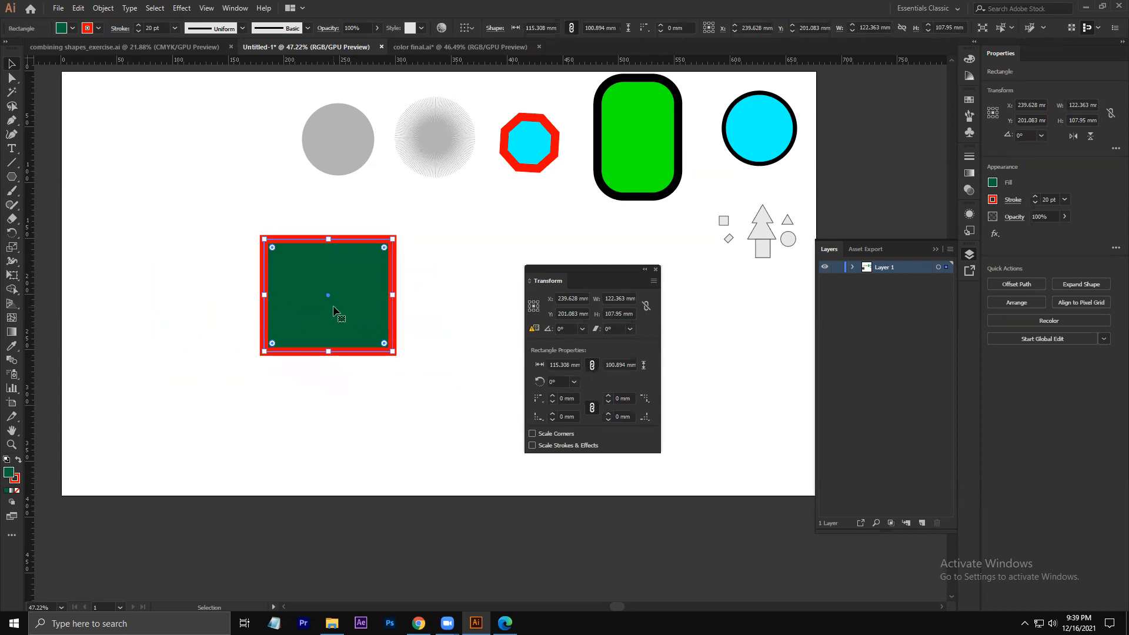
# - Compare the Transform properties of the cyan circle, the dark green rectangle and the bright green rounded rectangle, ending with the dark green rectangle selected
pyautogui.click(775, 147)
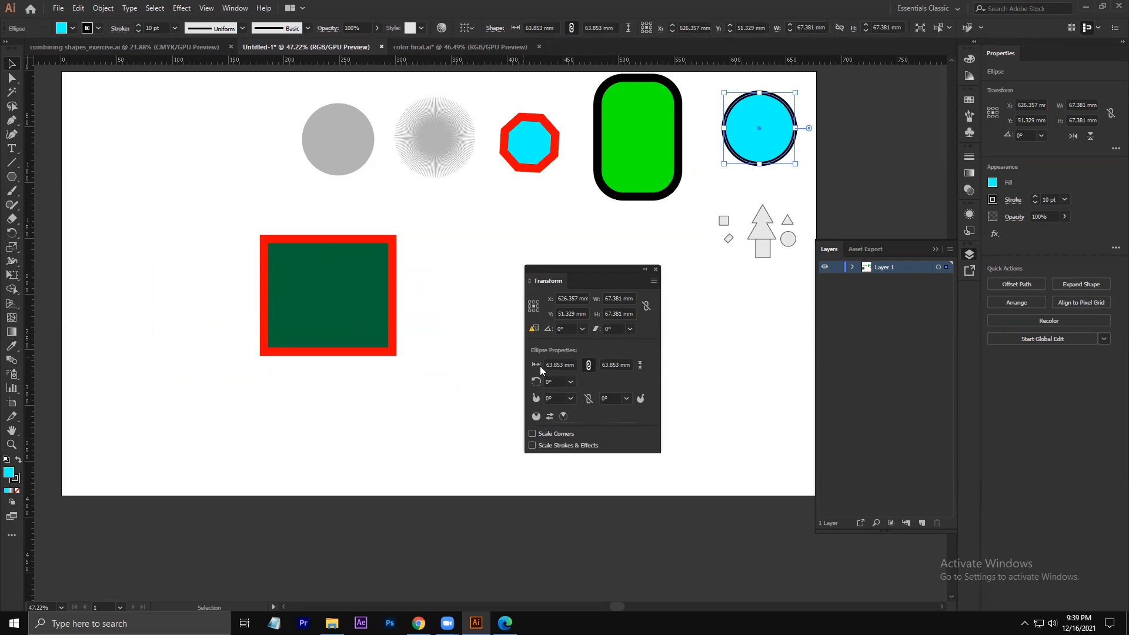
pyautogui.click(388, 318)
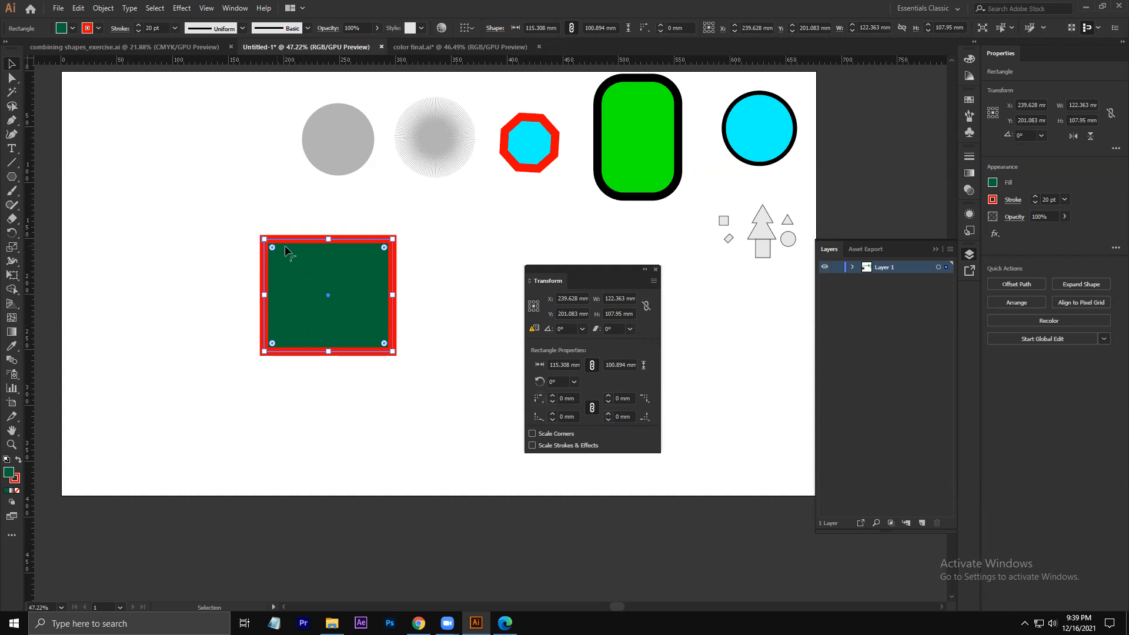
pyautogui.click(626, 131)
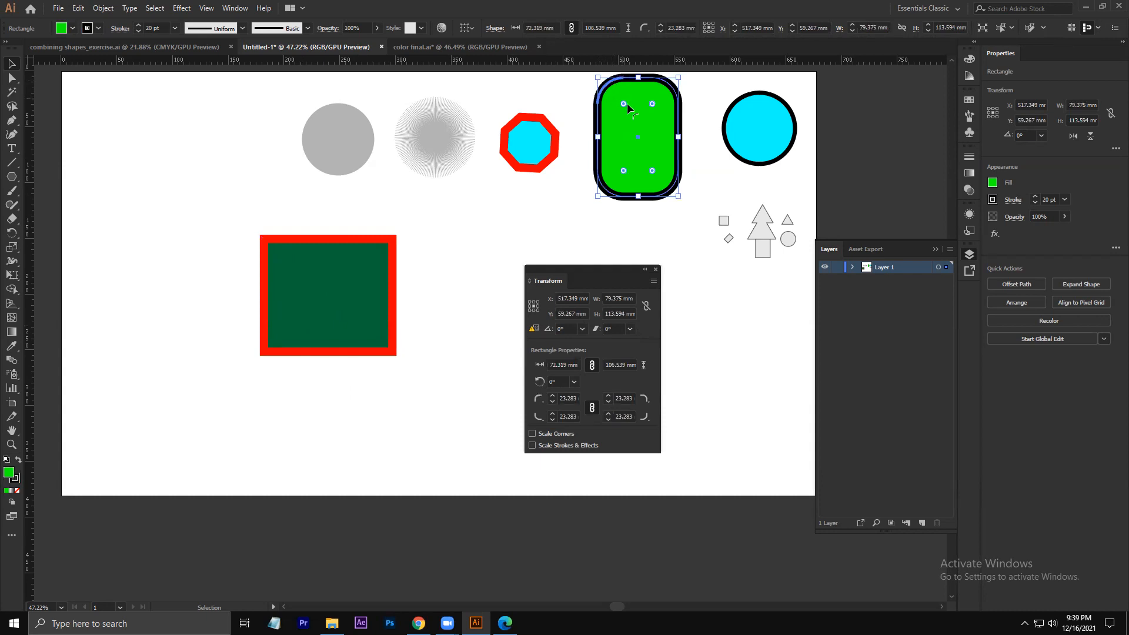
pyautogui.click(325, 292)
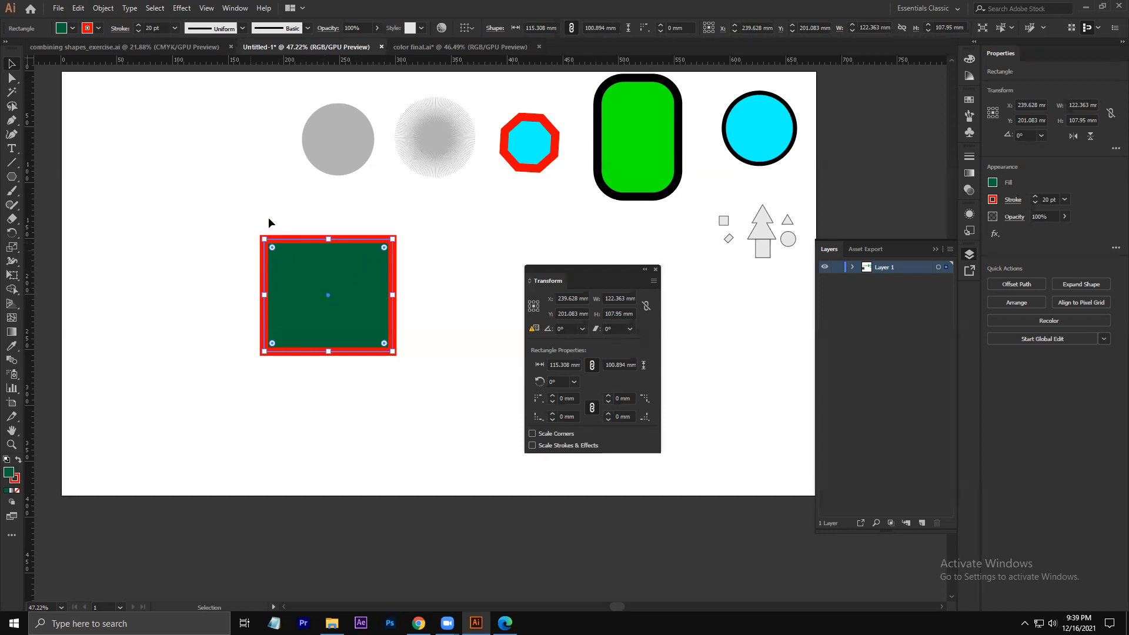
# - Raise the dark green rectangle's linked corner radii in 1 mm increments to 21 mm
pyautogui.click(552, 395)
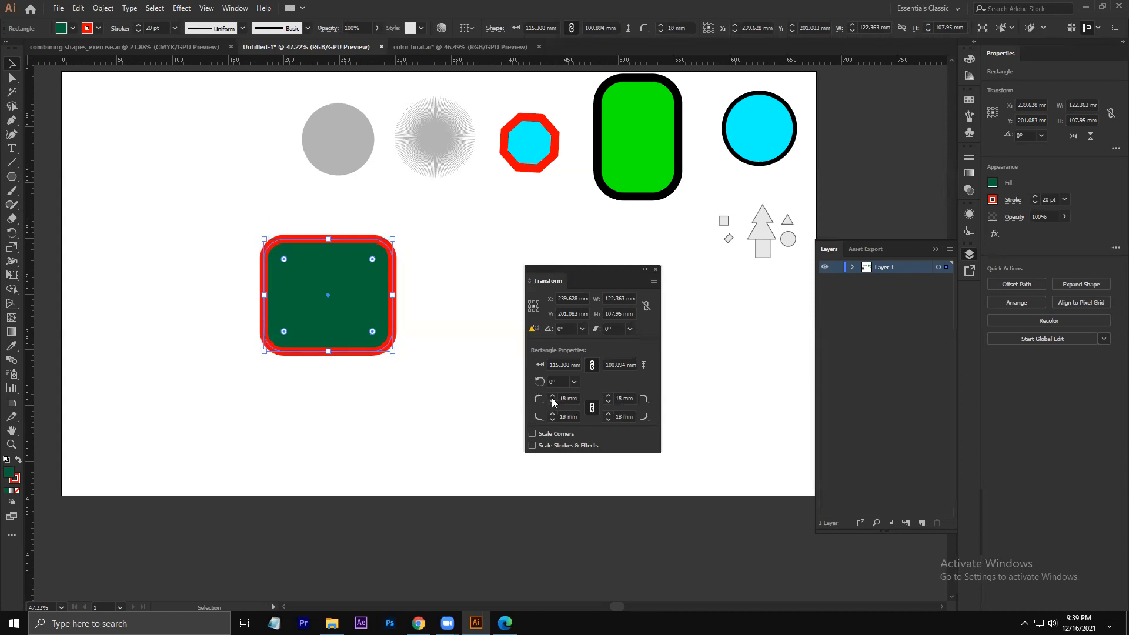
pyautogui.click(552, 395)
pyautogui.click(552, 396)
pyautogui.click(552, 395)
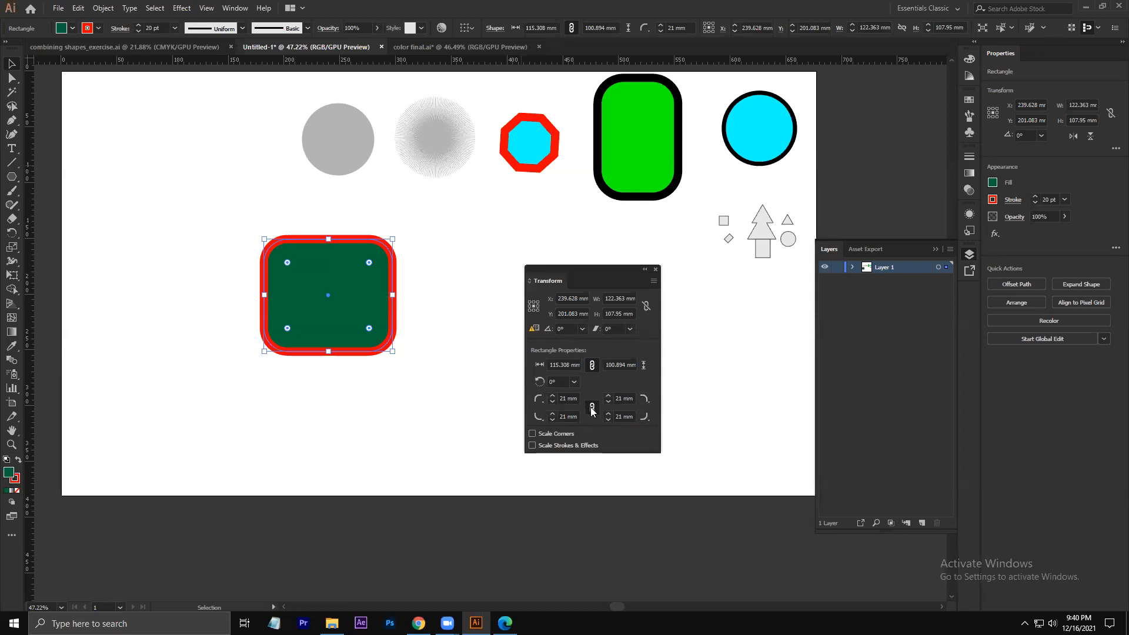
# - Undo the corner radius increases on the dark green rectangle one after another
pyautogui.hotkey('ctrl', 'z')
pyautogui.hotkey('ctrl', 'z')
pyautogui.hotkey('ctrl', 'z')
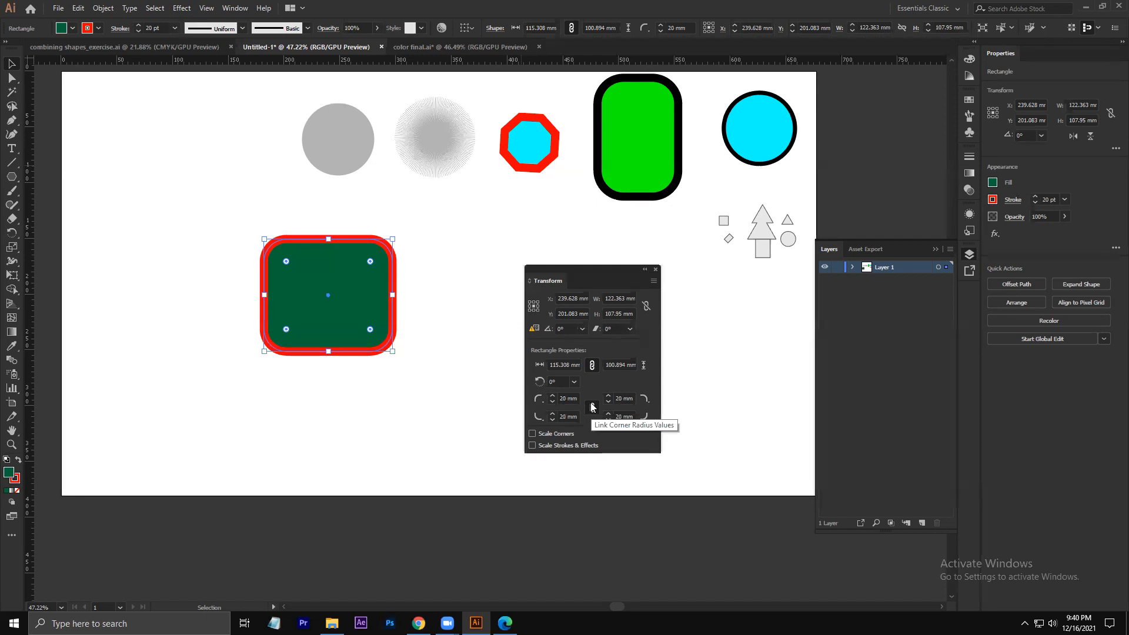
pyautogui.hotkey('ctrl', 'z')
pyautogui.hotkey('ctrl', 'z')
pyautogui.hotkey('ctrl', 'z')
pyautogui.hotkey('ctrl', 'z')
pyautogui.hotkey('ctrl', 'z')
pyautogui.hotkey('ctrl', 'z')
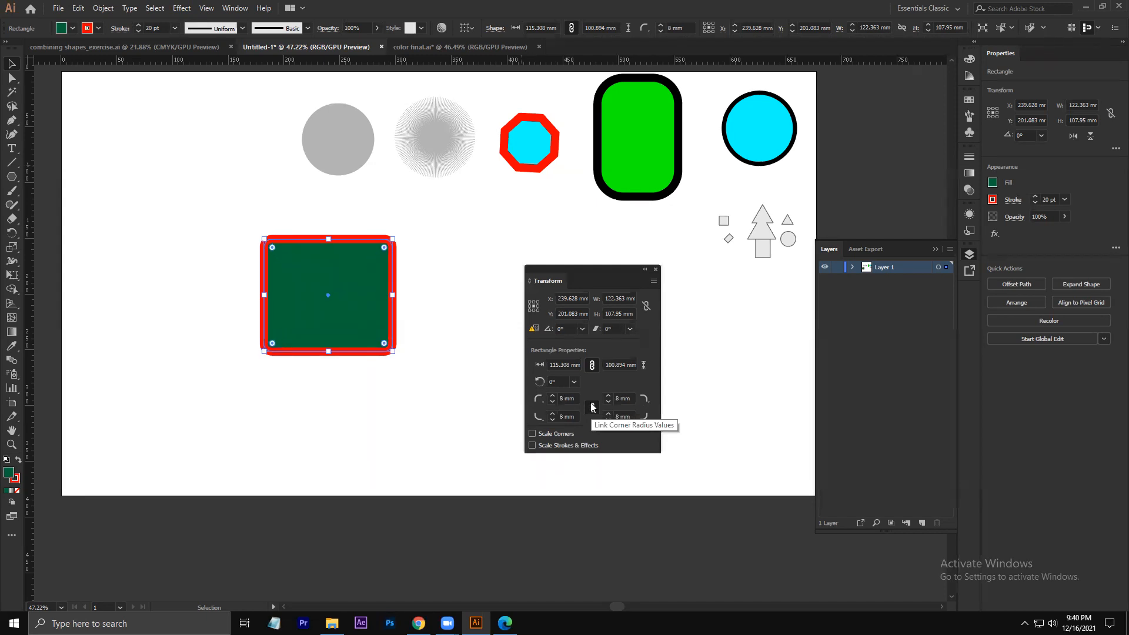
# - Move the dark green rectangle slightly lower on the artboard, undo its small corner rounding and deselect it
pyautogui.moveTo(393, 302); pyautogui.dragTo(375, 333)
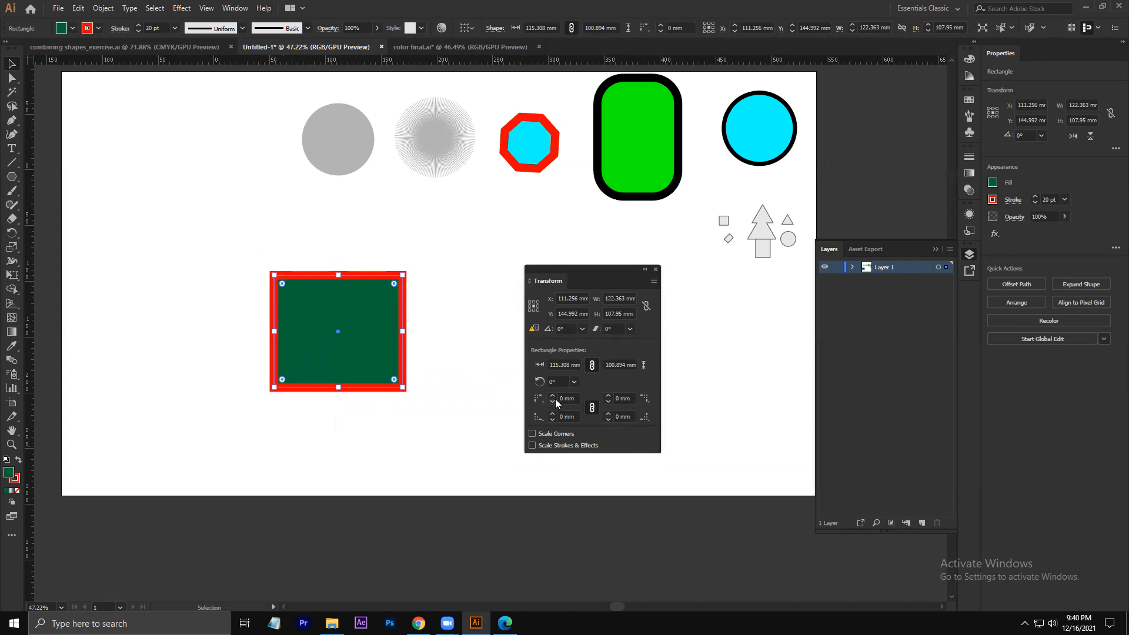
pyautogui.click(207, 297)
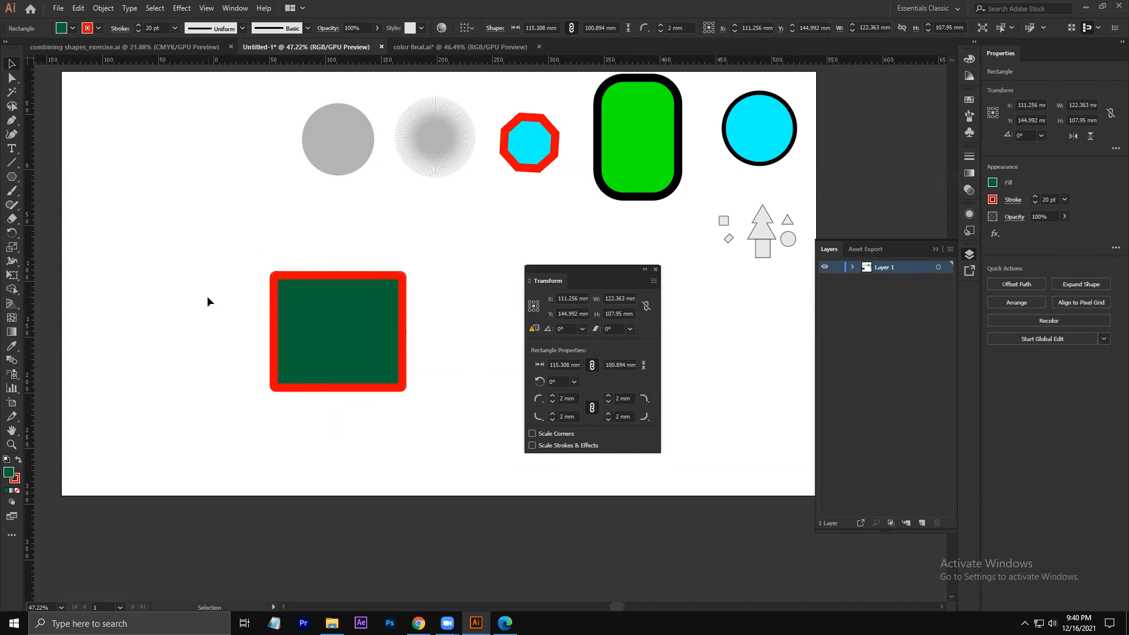
pyautogui.hotkey('ctrl', 'z')
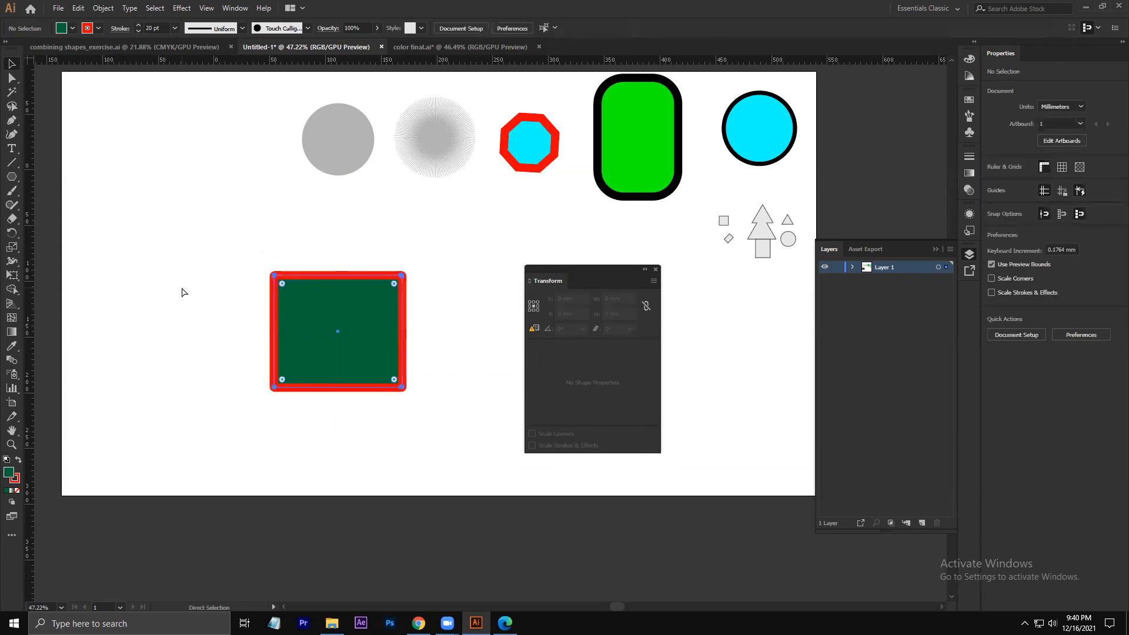
pyautogui.press('v')
pyautogui.click(181, 301)
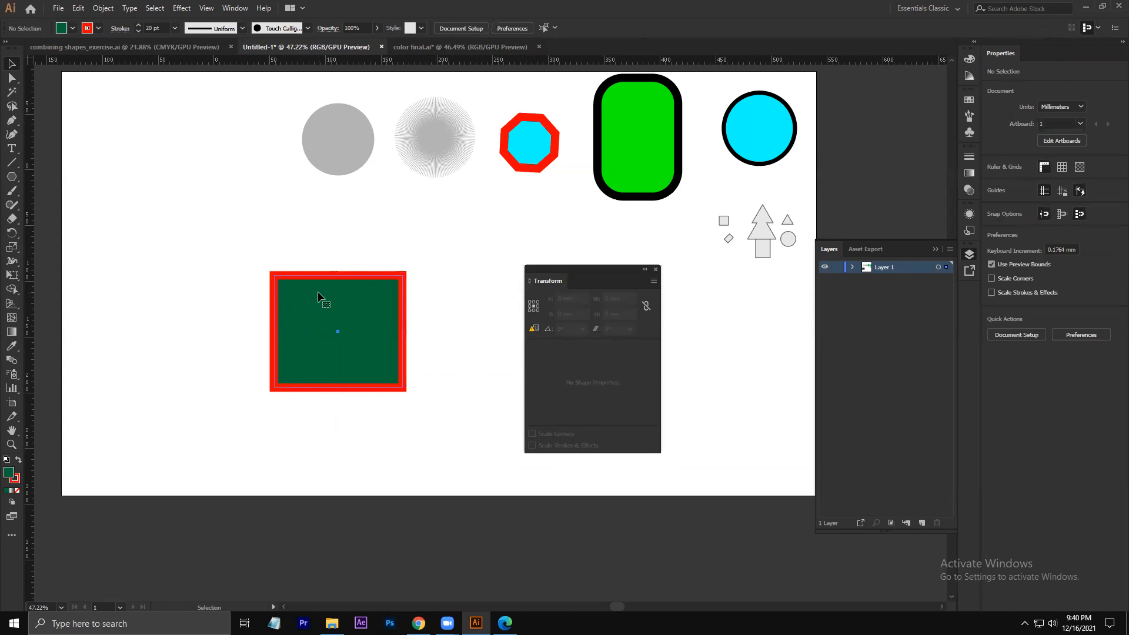
# - Round all corners of the dark green rectangle freehand with its live corner widget, and undo the rounding
pyautogui.click(298, 293)
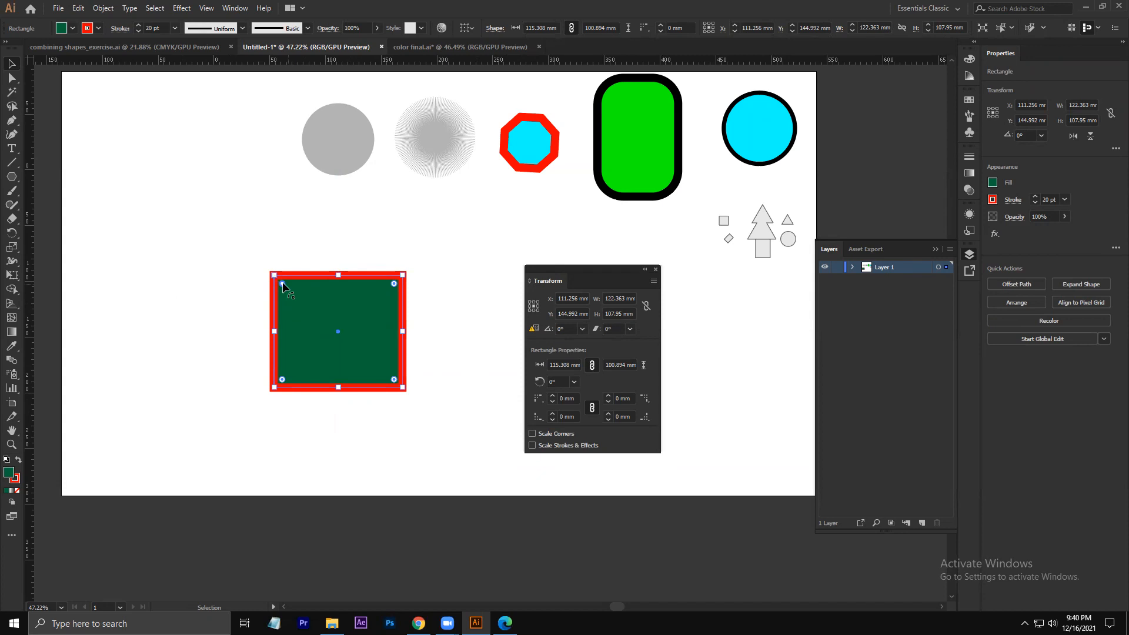
pyautogui.moveTo(282, 281); pyautogui.dragTo(323, 322)
pyautogui.hotkey('ctrl', 'z')
pyautogui.hotkey('ctrl', 'z')
# - Set only the dark green rectangle's top-left corner to inverted round with a 20 mm radius in the Corners options
pyautogui.click(10, 79)
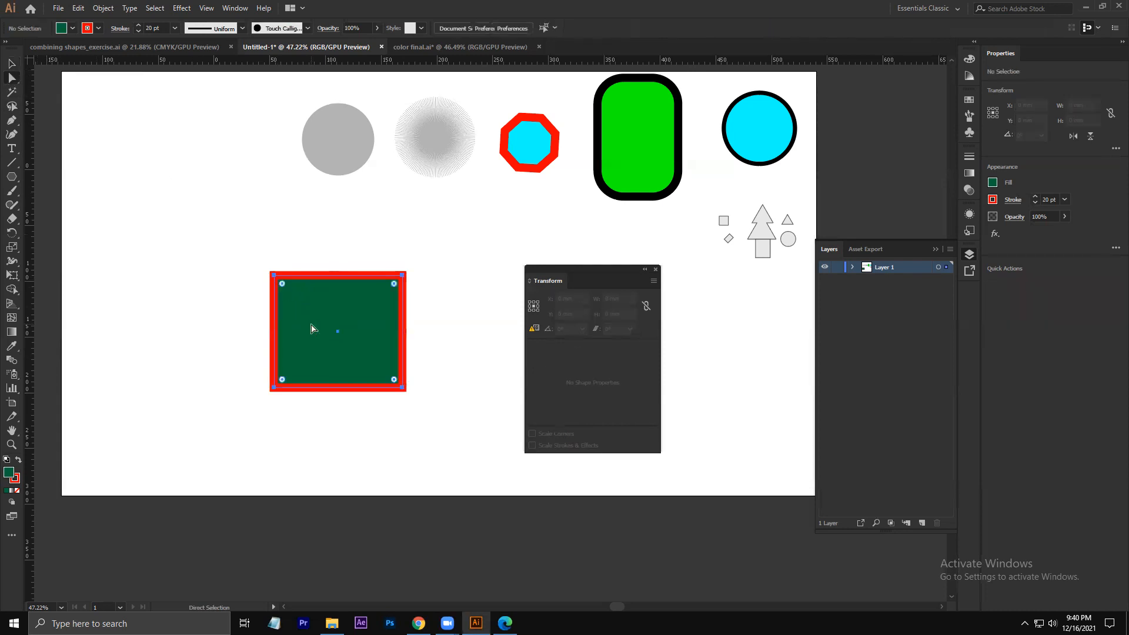
pyautogui.doubleClick(283, 284)
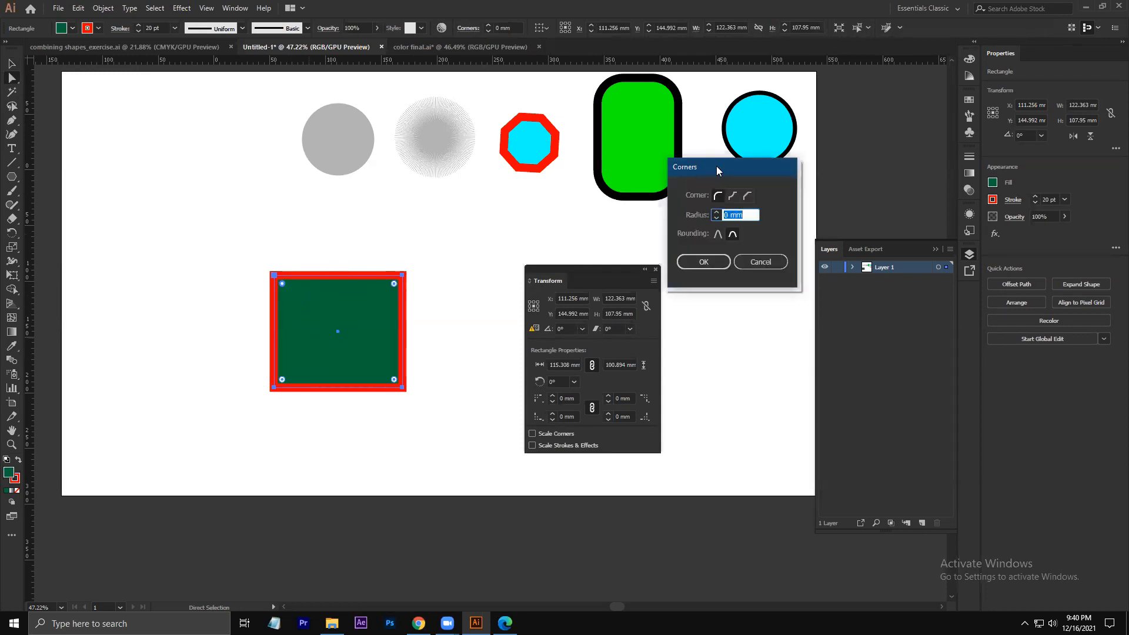
pyautogui.moveTo(716, 166); pyautogui.dragTo(148, 135)
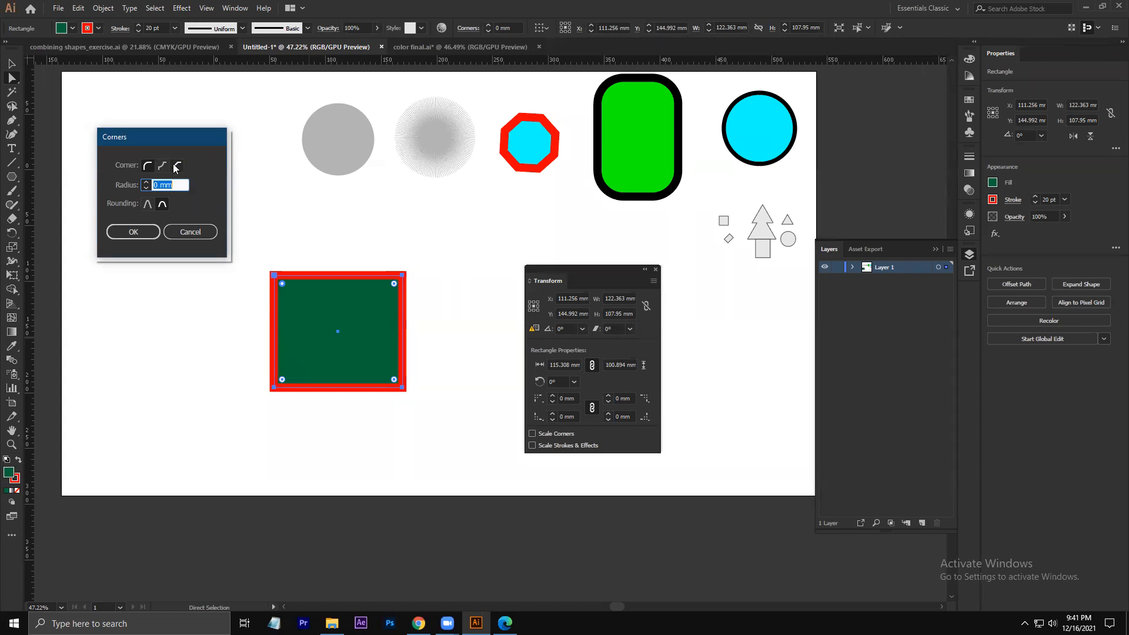
pyautogui.click(160, 168)
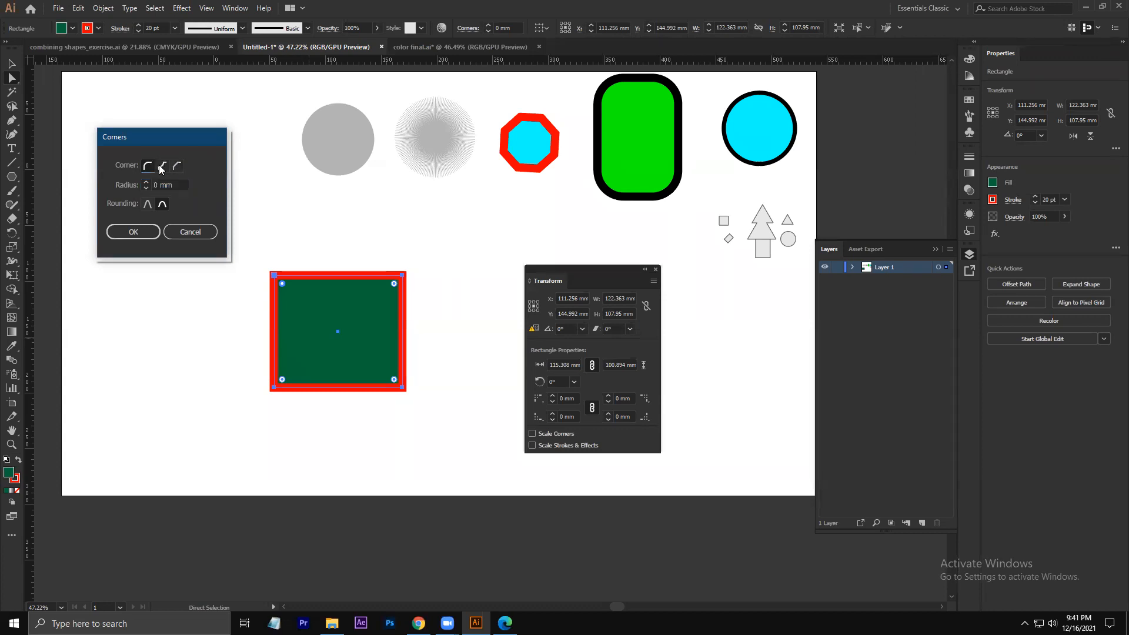
pyautogui.click(147, 187)
pyautogui.click(147, 183)
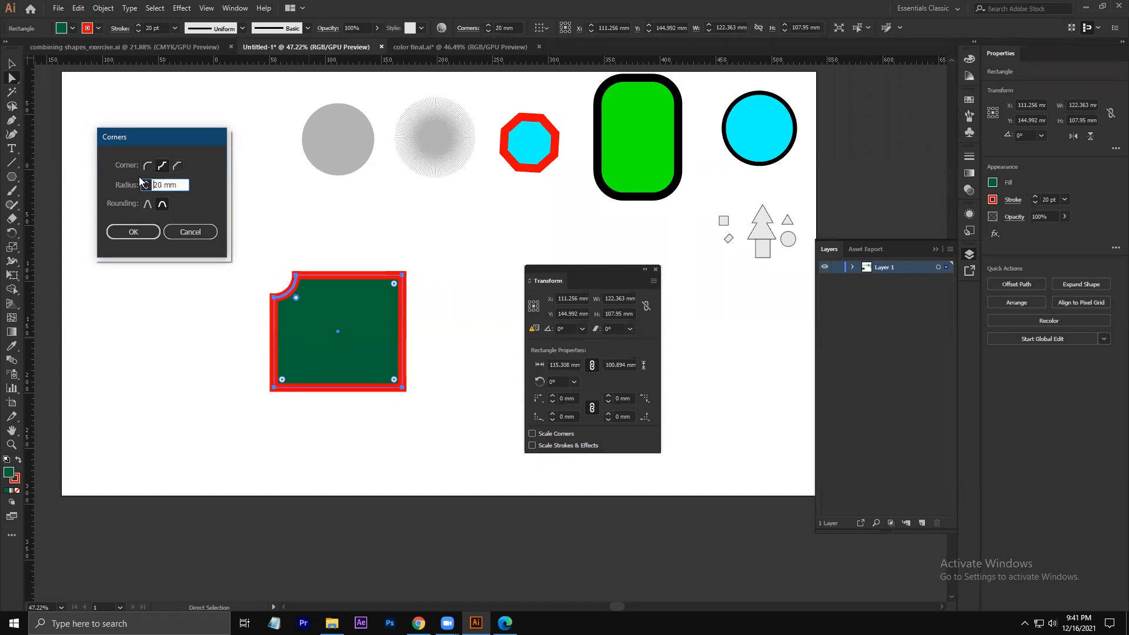
# - Preview the round, inverted round and chamfer styles on the rectangle's top-left corner, and cancel the corner changes
pyautogui.click(147, 168)
pyautogui.click(160, 170)
pyautogui.click(175, 167)
pyautogui.click(148, 167)
pyautogui.click(161, 168)
pyautogui.click(176, 167)
pyautogui.click(147, 167)
pyautogui.click(162, 169)
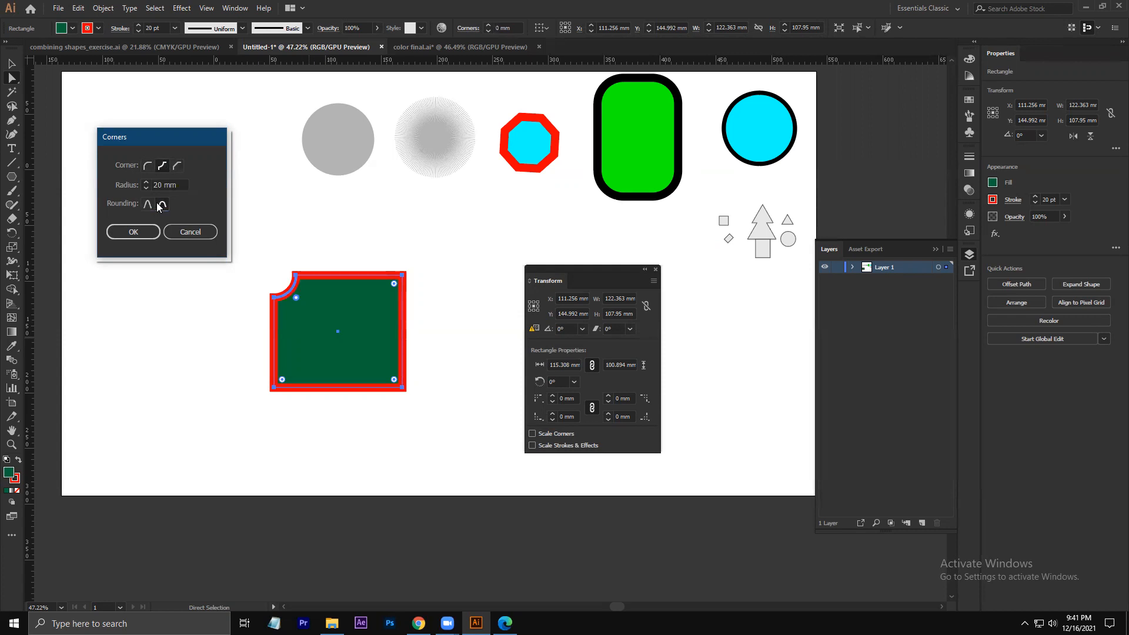
pyautogui.click(146, 168)
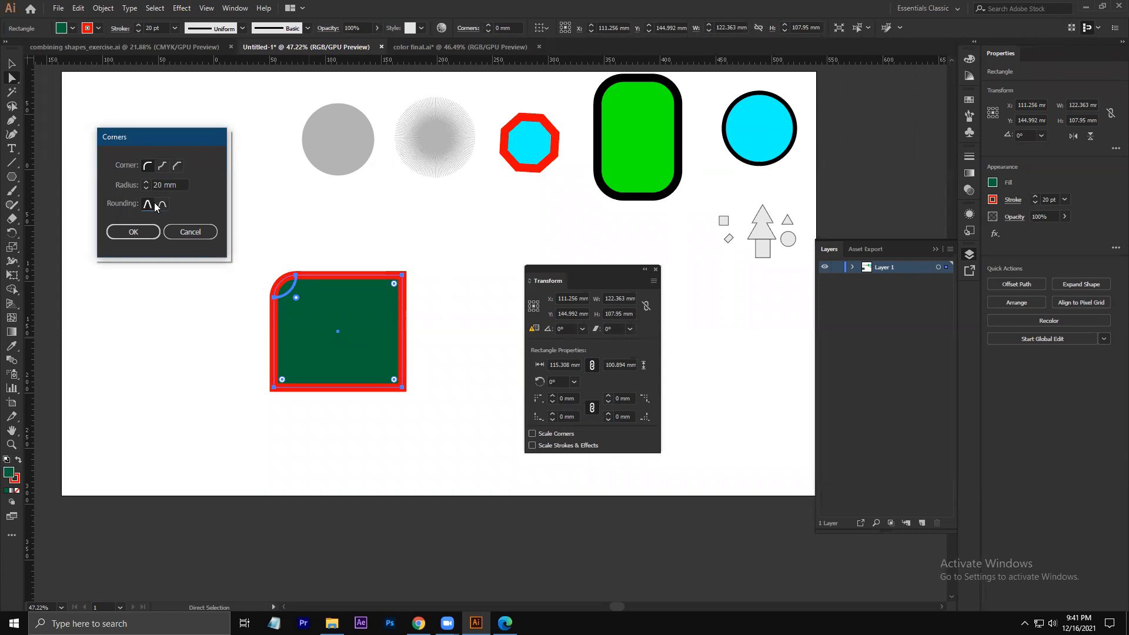
pyautogui.click(196, 236)
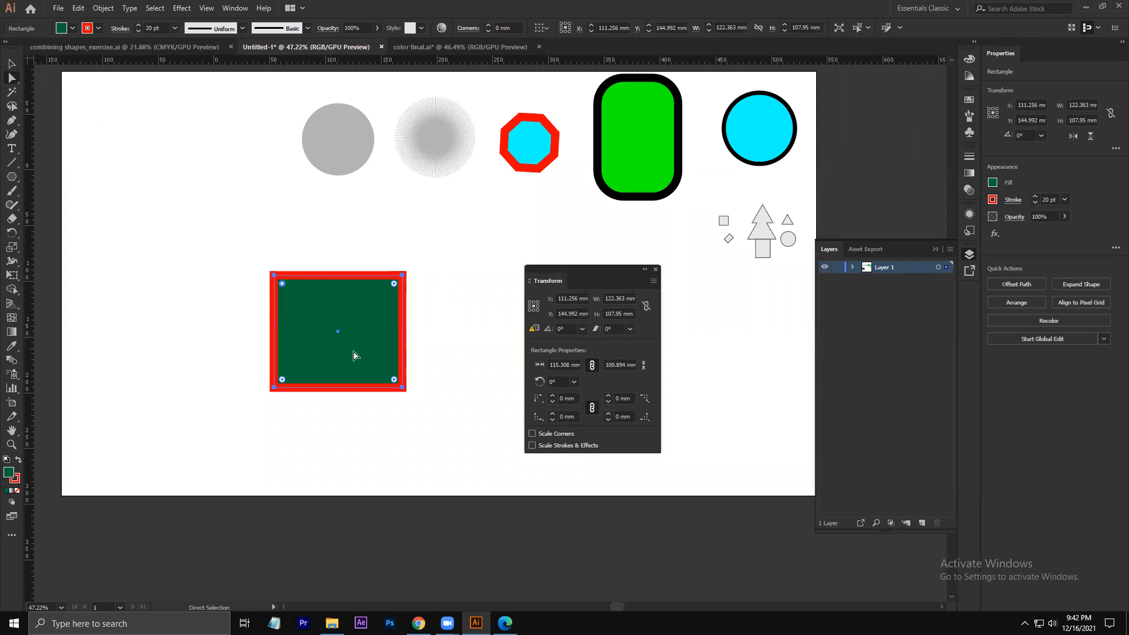
# - Move the dark green rectangle up and to the left, to about X 3 mm, Y 79 mm
pyautogui.click(432, 288)
pyautogui.moveTo(245, 246); pyautogui.dragTo(255, 222)
pyautogui.click(385, 332)
pyautogui.moveTo(385, 333); pyautogui.dragTo(266, 259)
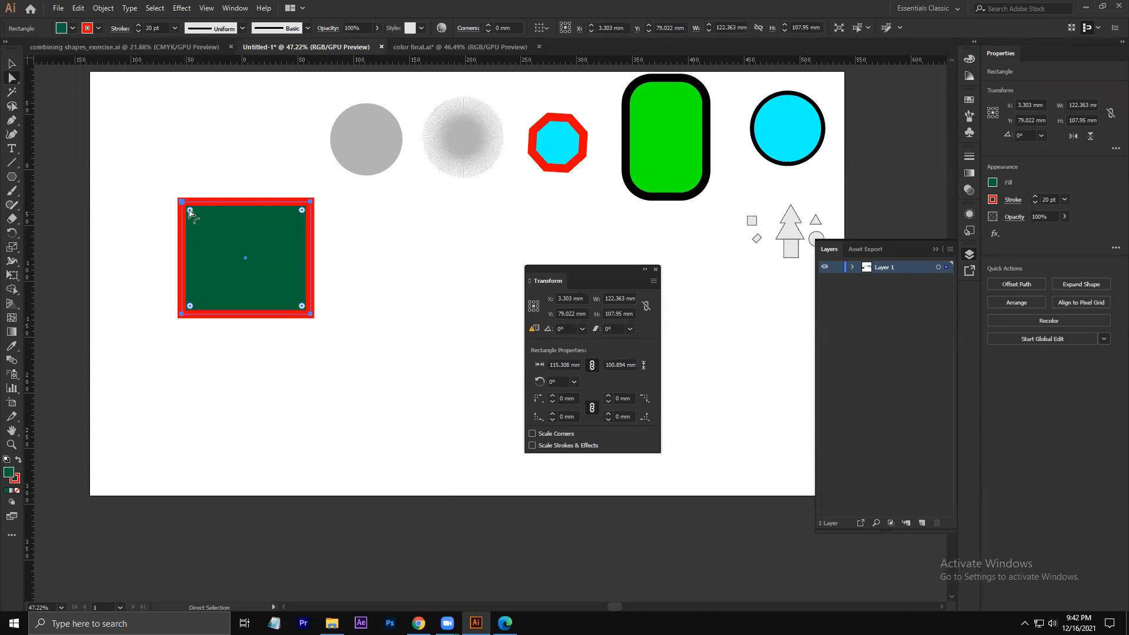
# - Reselect the whole dark green rectangle with Direct Selection and open its Corners options
pyautogui.click(198, 170)
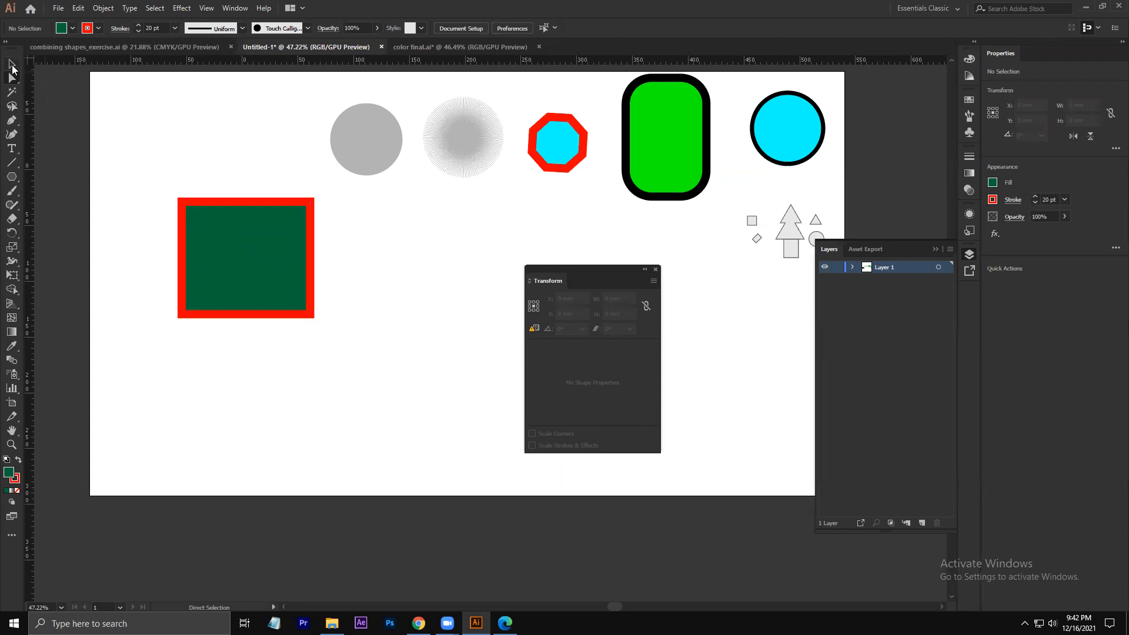
pyautogui.click(219, 236)
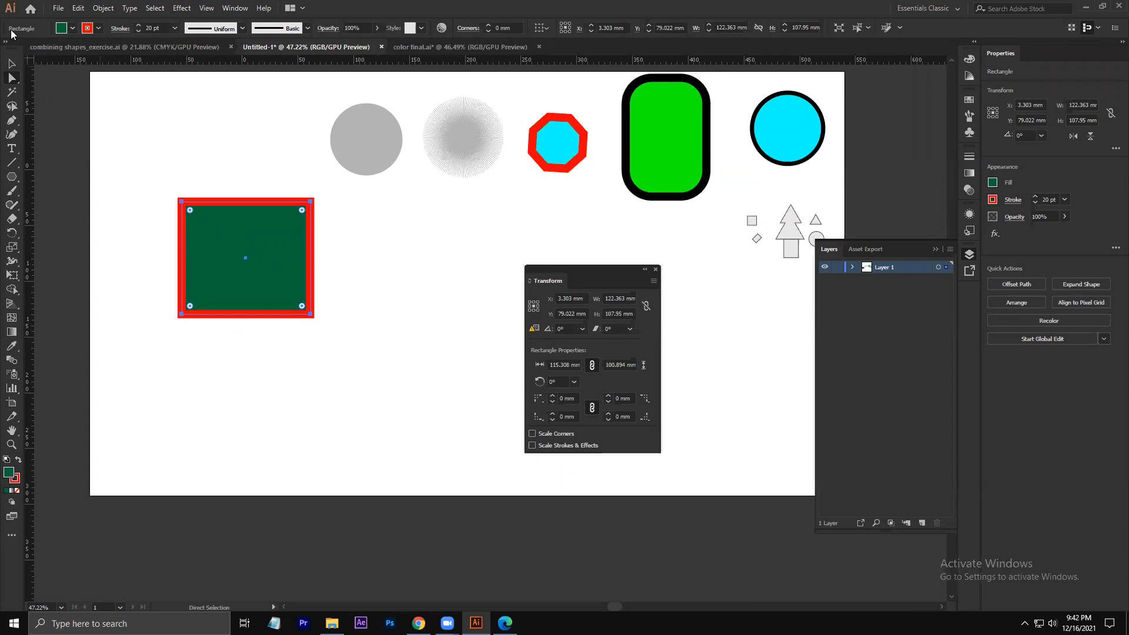
pyautogui.click(464, 30)
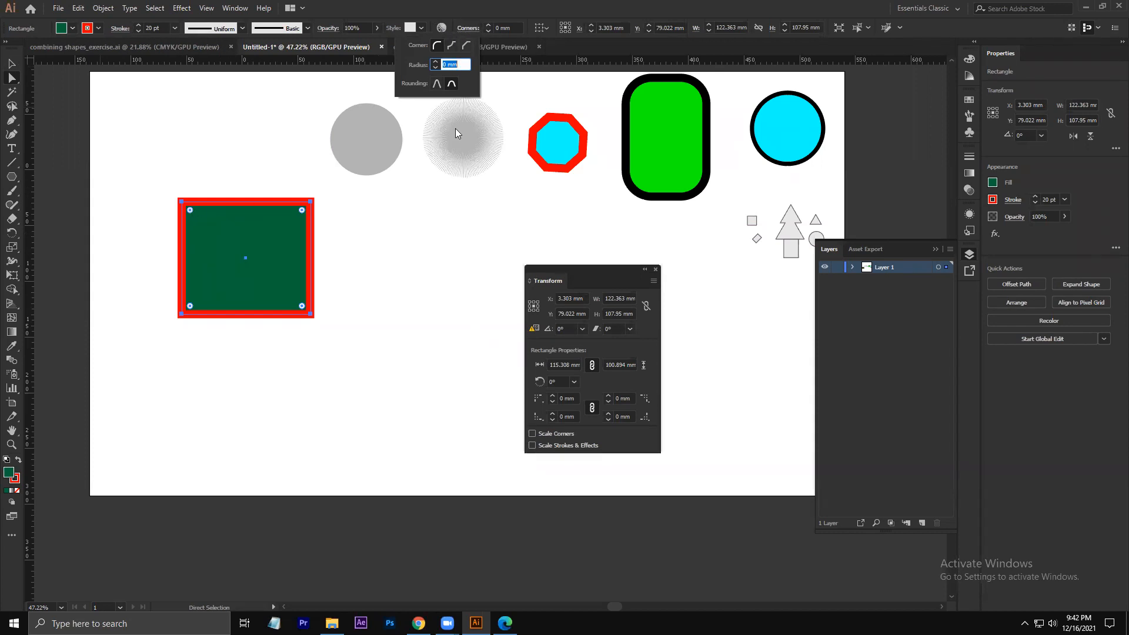
# - Set all the dark green rectangle's corner radii to 25 mm and move it to about X 89 mm, Y 141 mm
pyautogui.click(516, 29)
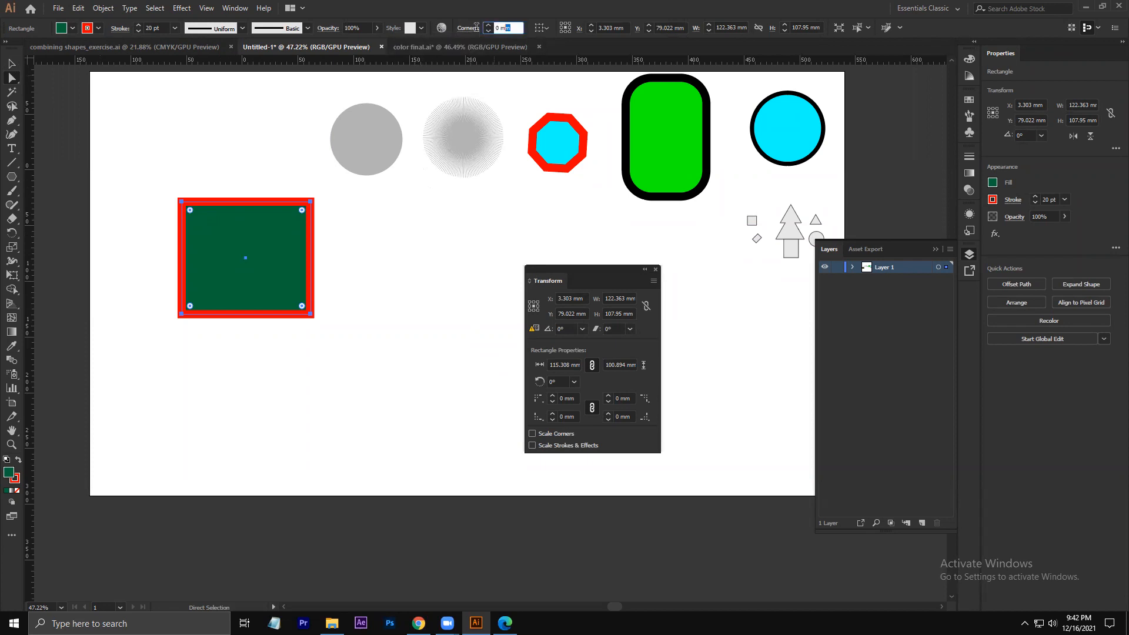
pyautogui.write('25')
pyautogui.press('Return')
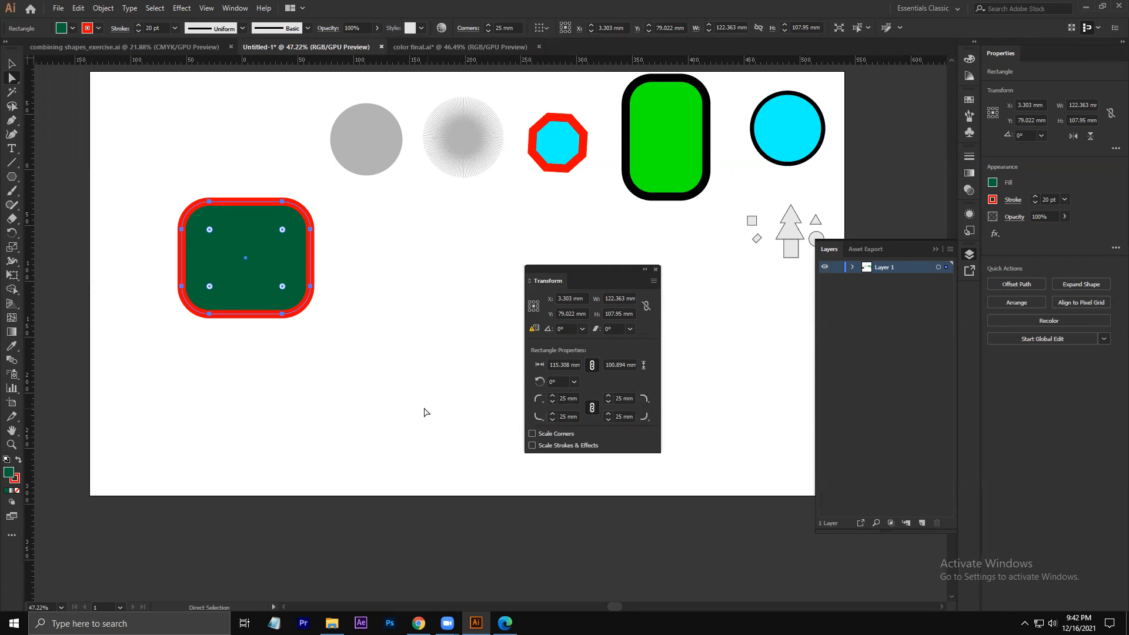
pyautogui.moveTo(246, 262); pyautogui.dragTo(343, 333)
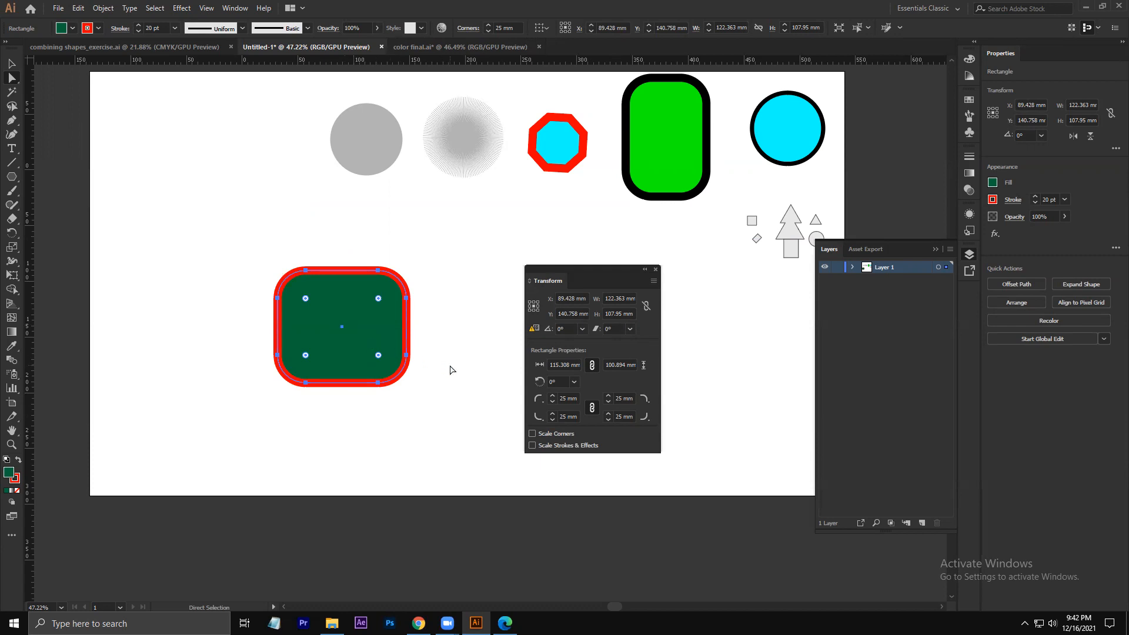
# - Enlarge the dark green rectangle with the Selection tool to about 166 × 150 mm and move it to about X 0 mm, Y 99 mm
pyautogui.click(12, 64)
pyautogui.click(385, 418)
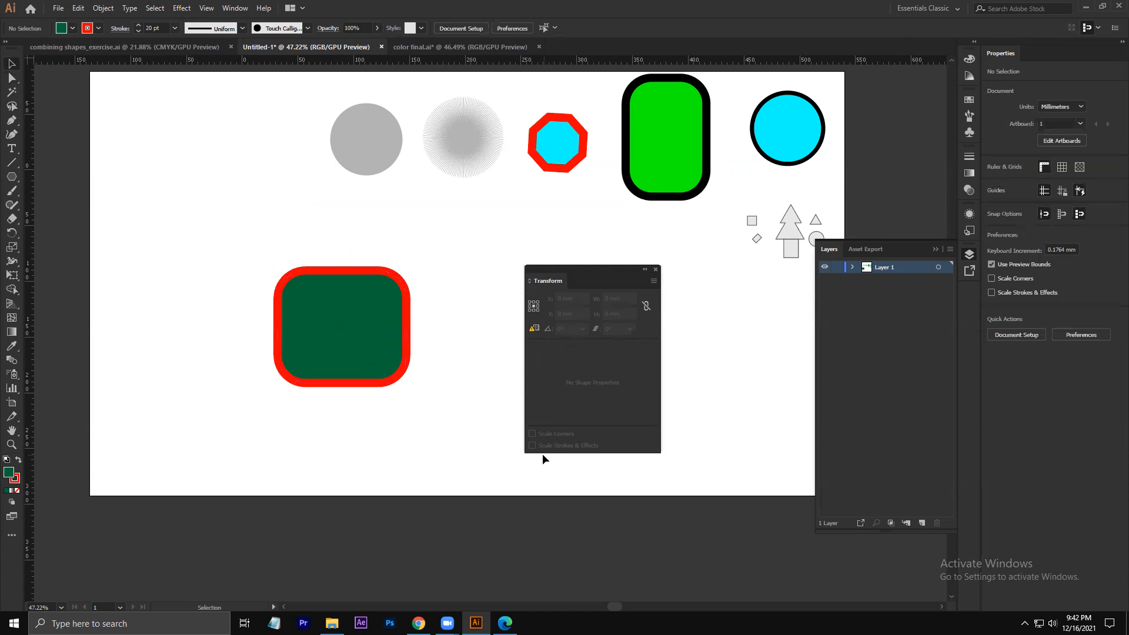
pyautogui.click(299, 331)
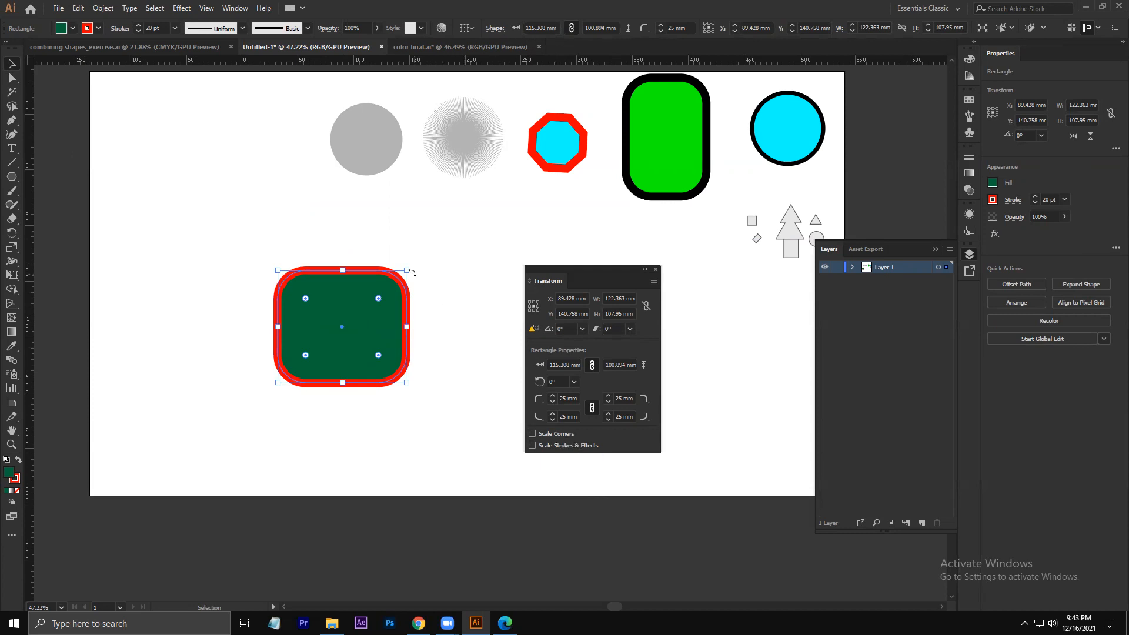
pyautogui.moveTo(406, 269); pyautogui.dragTo(464, 216)
pyautogui.moveTo(393, 319); pyautogui.dragTo(264, 300)
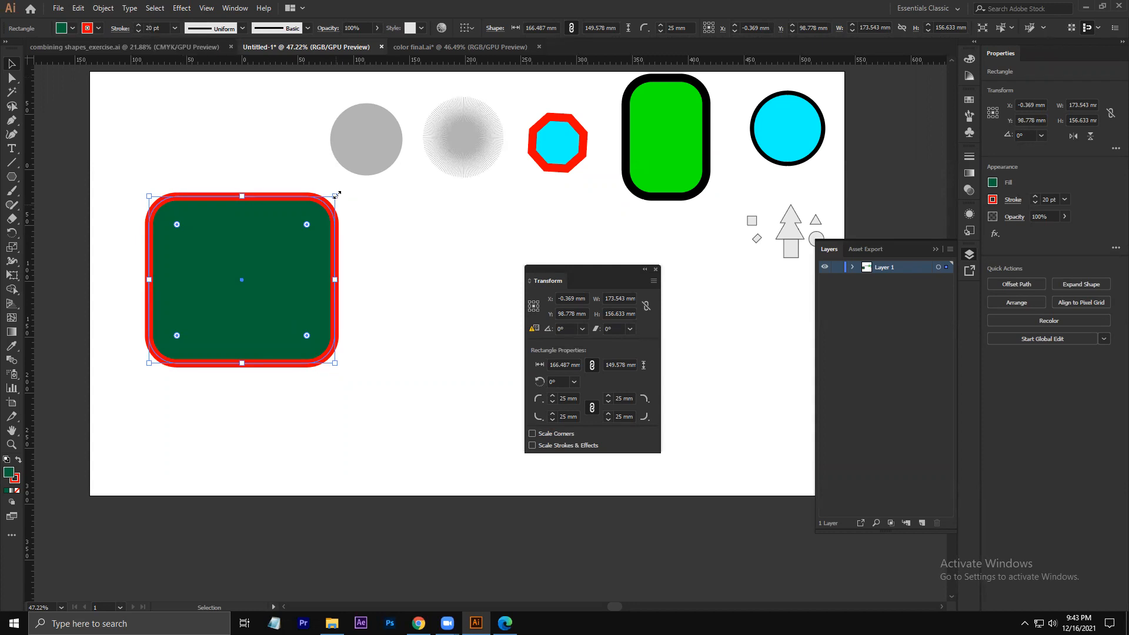
# - Shrink the rectangle with corner scaling off, and enlarge it again to about 135 × 121 mm
pyautogui.moveTo(335, 194); pyautogui.dragTo(275, 301)
pyautogui.click(351, 277)
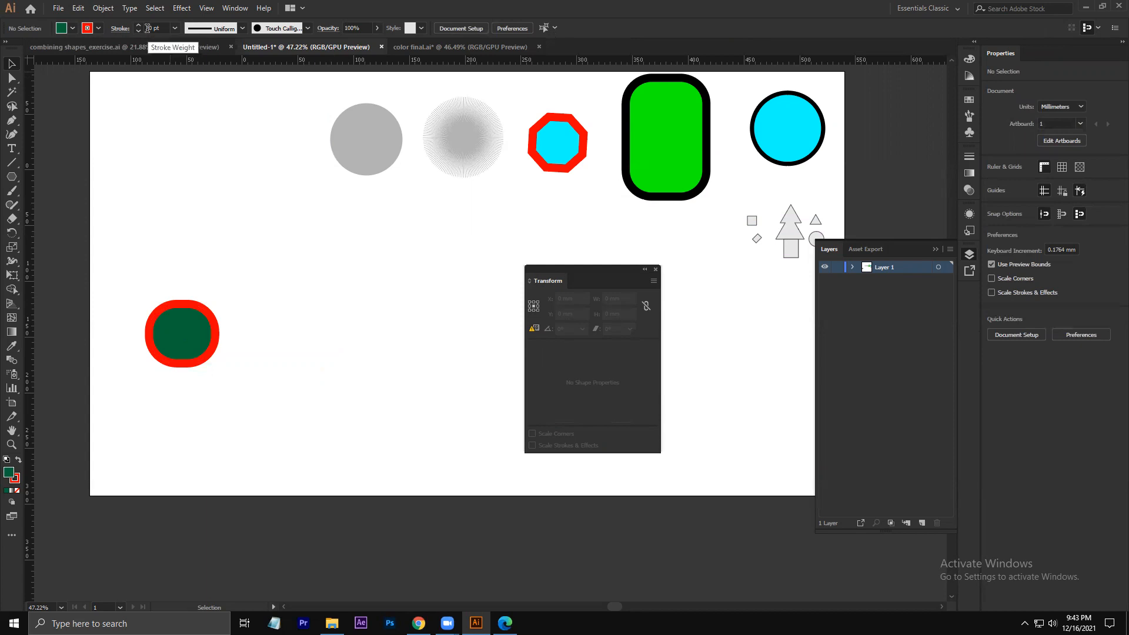
pyautogui.click(214, 351)
pyautogui.moveTo(213, 304); pyautogui.dragTo(333, 229)
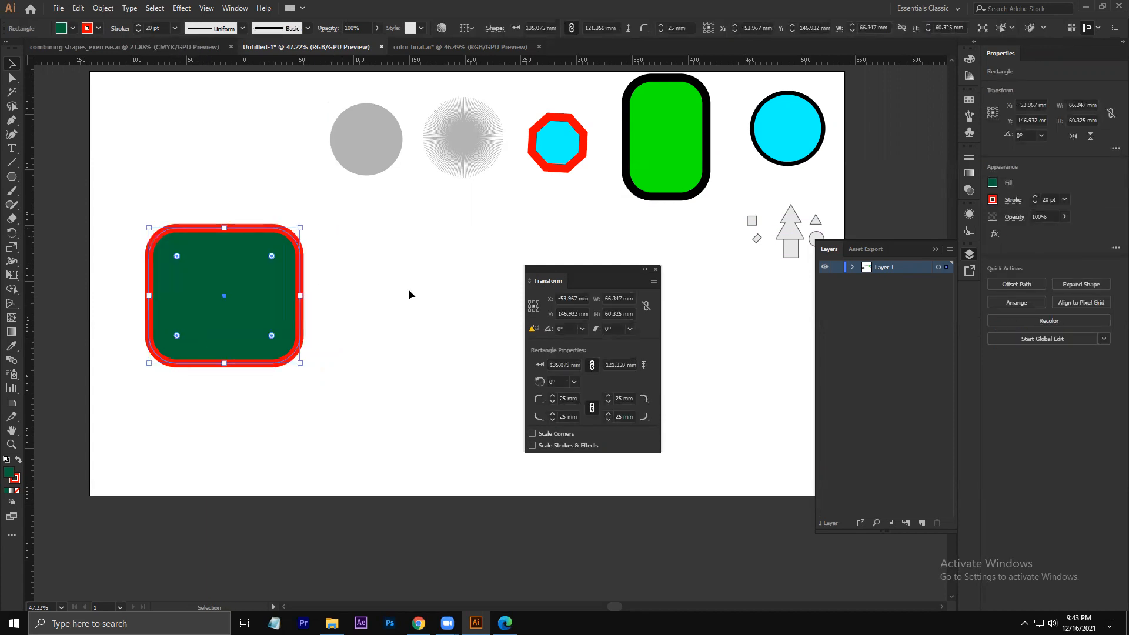
# - Turn on Scale Corners, move the rectangle to about X 51 mm, Y 123 mm, and shrink it to about 68 × 61 mm
pyautogui.click(531, 435)
pyautogui.moveTo(248, 298); pyautogui.dragTo(323, 310)
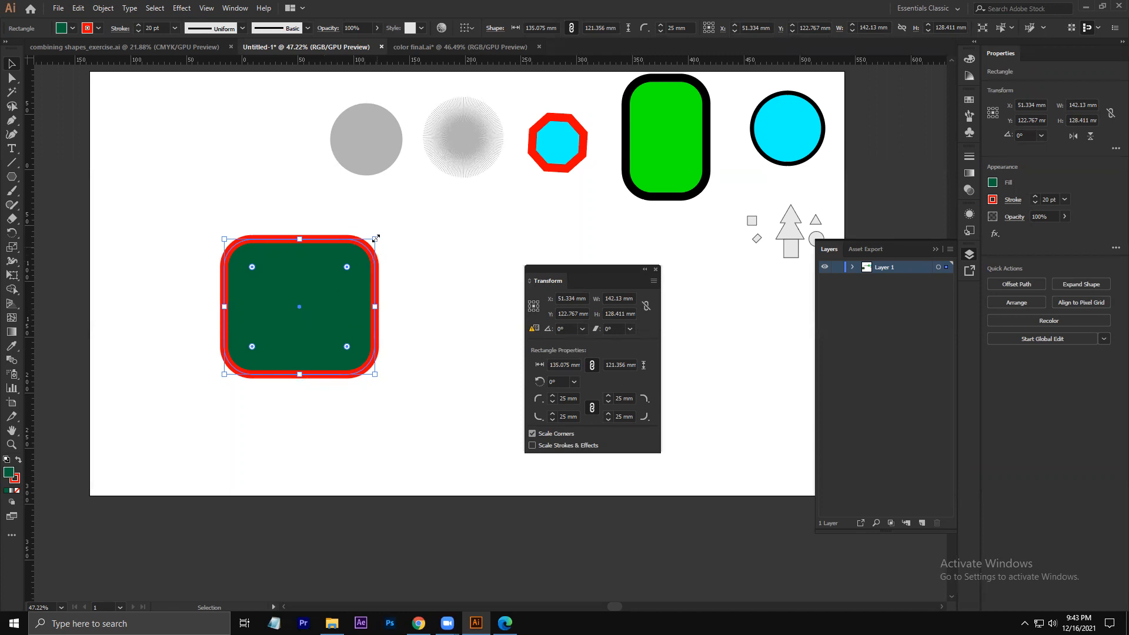
pyautogui.moveTo(375, 238); pyautogui.dragTo(300, 306)
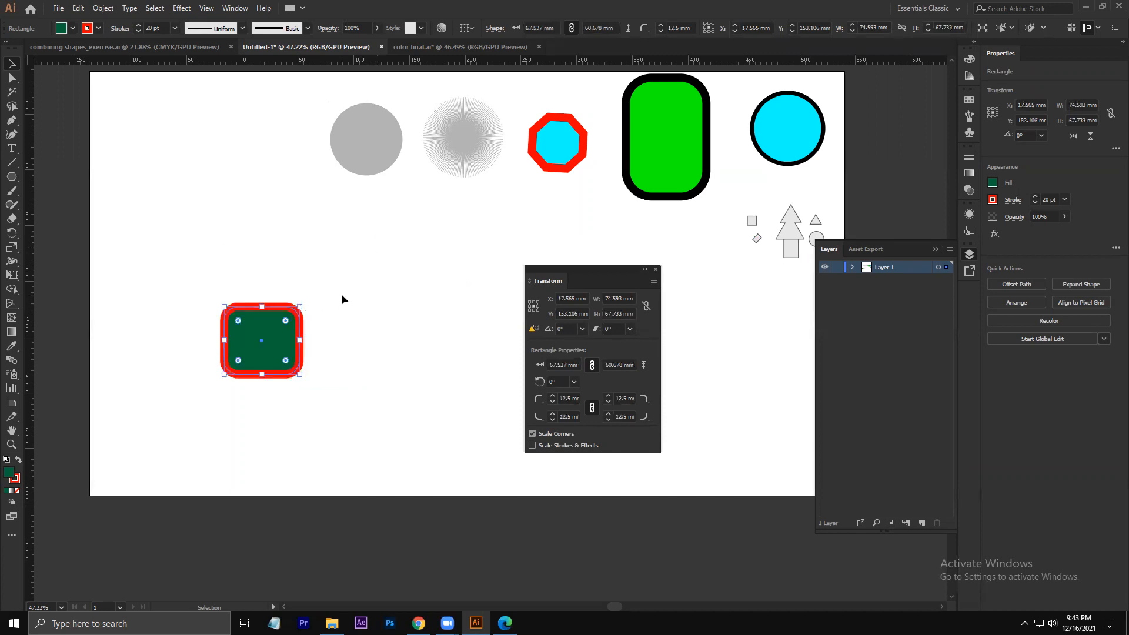
pyautogui.click(341, 294)
# - Switch from Scale Corners to Scale Strokes & Effects and enlarge the rectangle to about 141 × 147 mm
pyautogui.click(270, 347)
pyautogui.click(532, 433)
pyautogui.click(532, 445)
pyautogui.moveTo(300, 306); pyautogui.dragTo(382, 209)
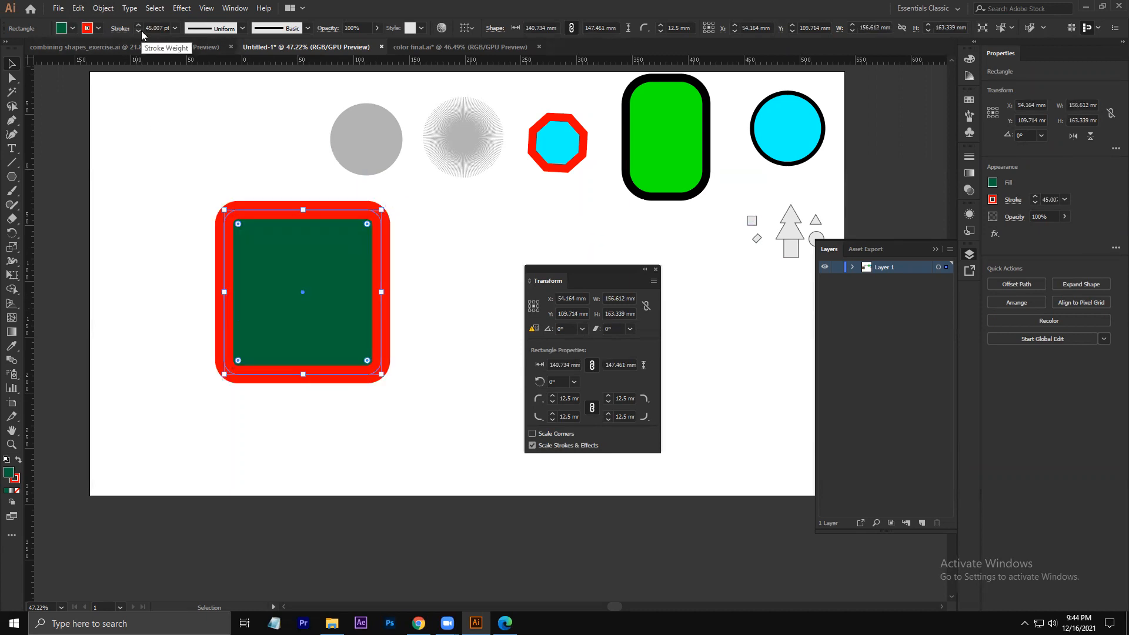
# - Shrink the rectangle to about 31 × 38 mm with its stroke scaling along, and deselect it
pyautogui.moveTo(381, 209); pyautogui.dragTo(259, 332)
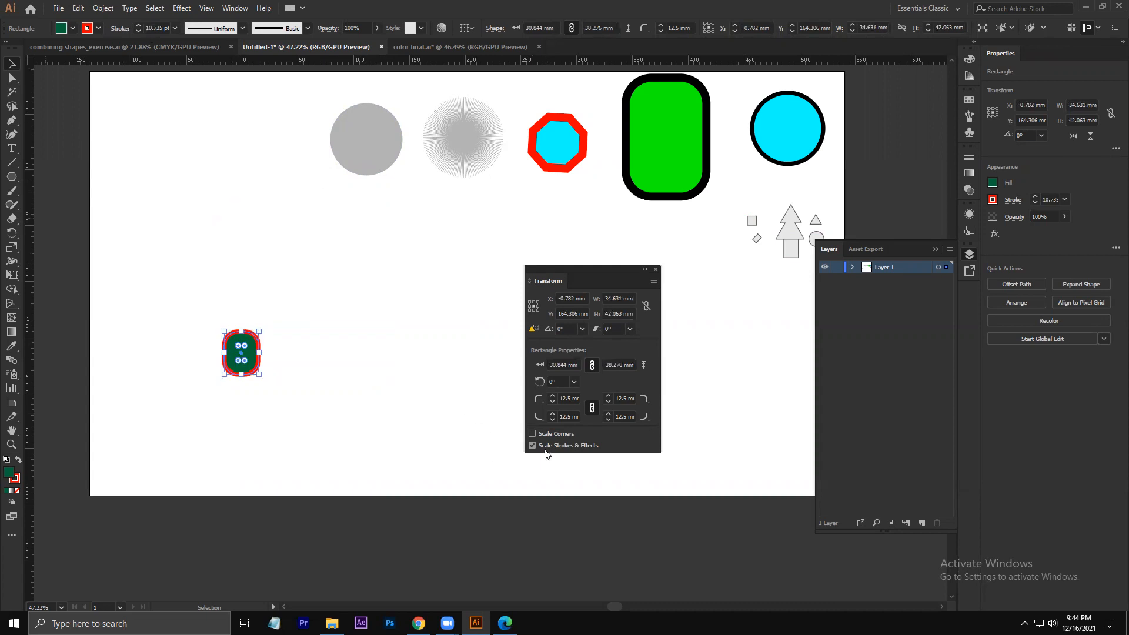
pyautogui.click(302, 386)
pyautogui.click(240, 364)
pyautogui.click(336, 345)
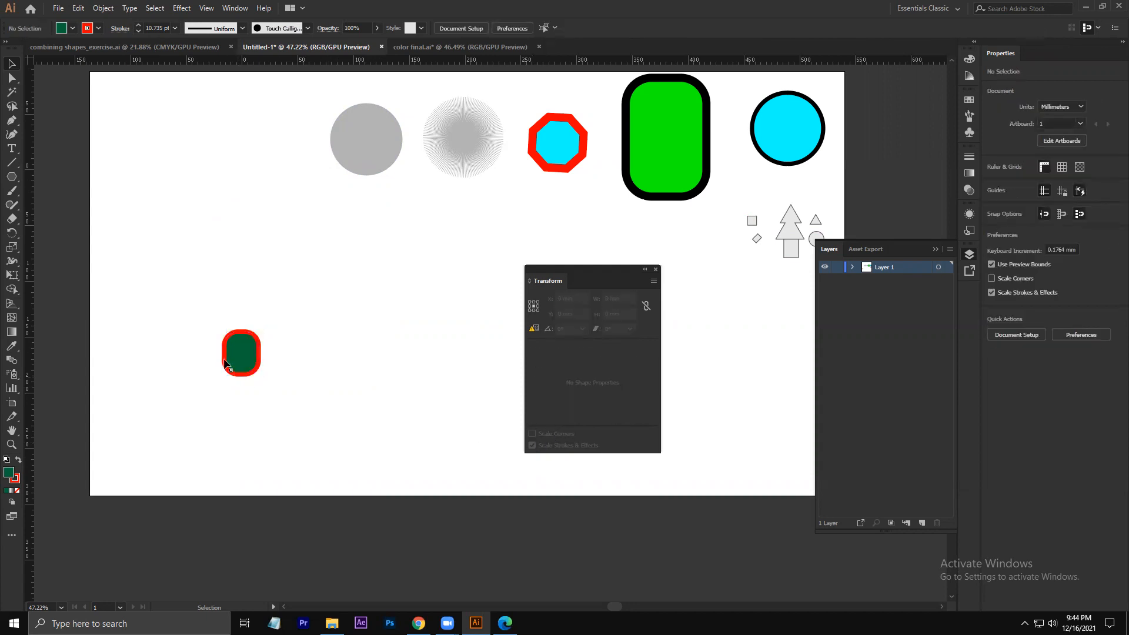
# - Enlarge the small dark green rectangle to about 111 × 138 mm and move it to about X 79 mm, Y 124 mm
pyautogui.click(244, 353)
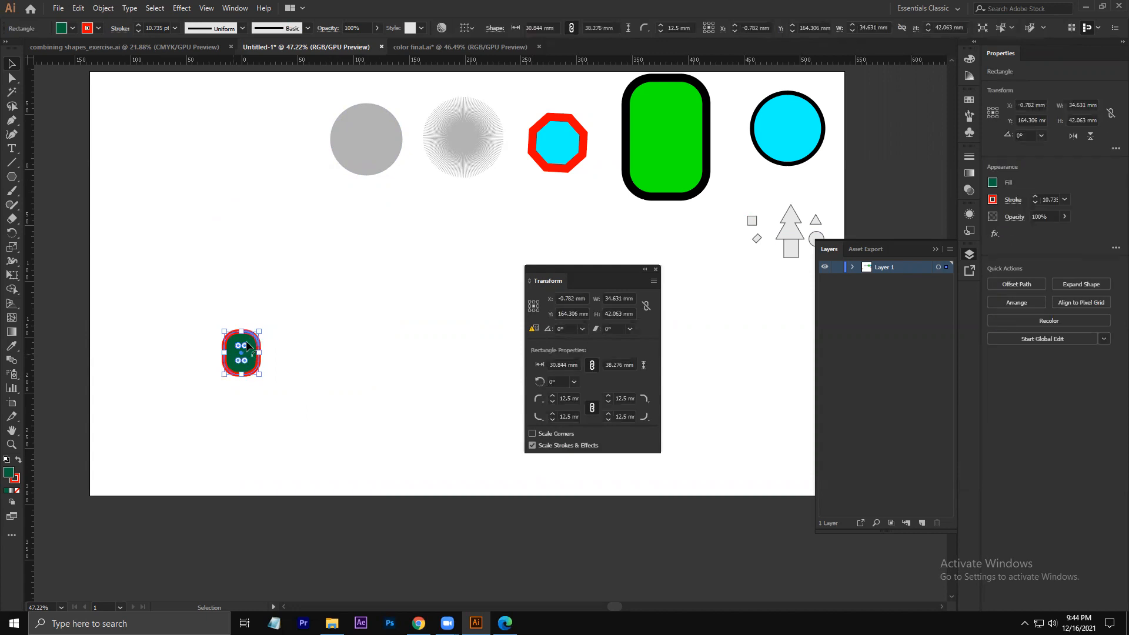
pyautogui.moveTo(259, 338); pyautogui.dragTo(373, 259)
pyautogui.moveTo(300, 291); pyautogui.dragTo(344, 300)
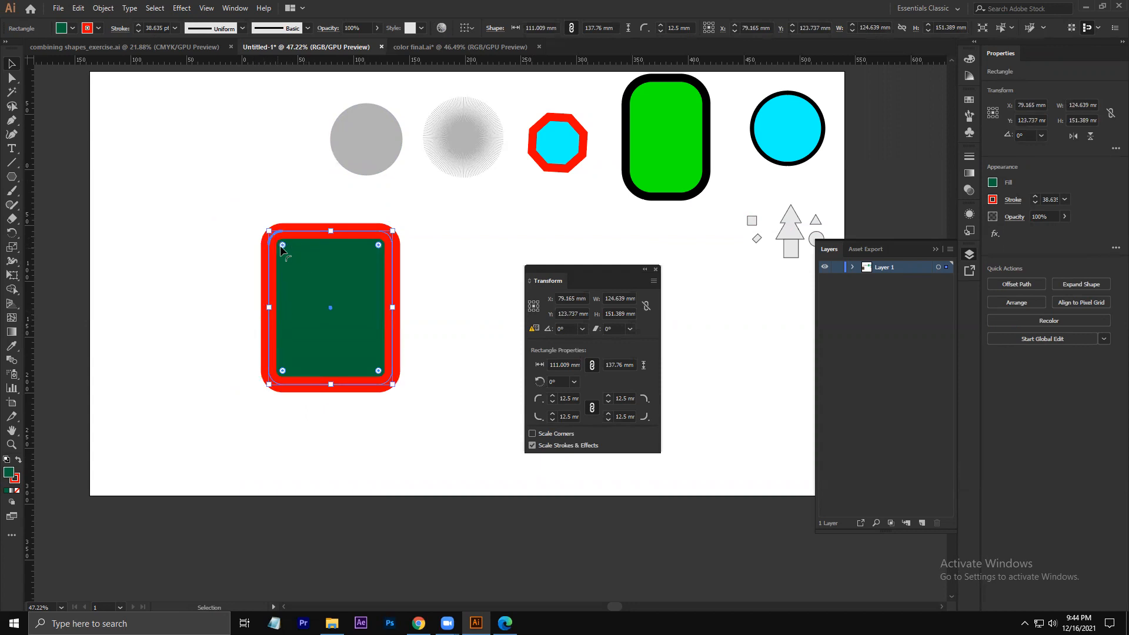
# - Check the enlarged rectangle's corner radius in the Corners options using Direct Selection
pyautogui.press('a')
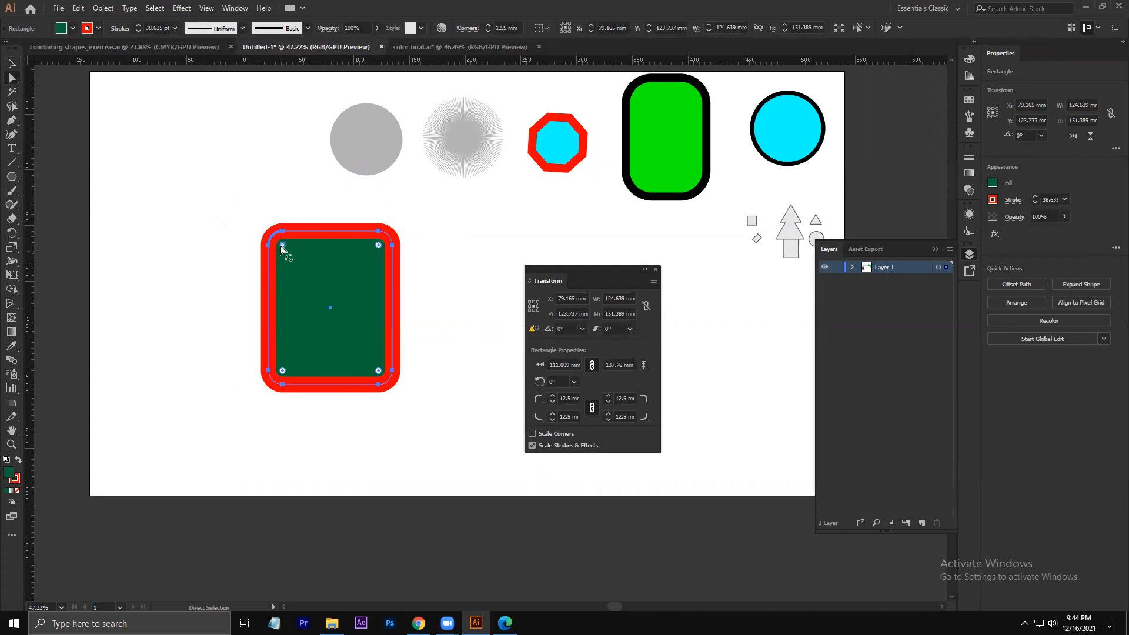
pyautogui.doubleClick(281, 246)
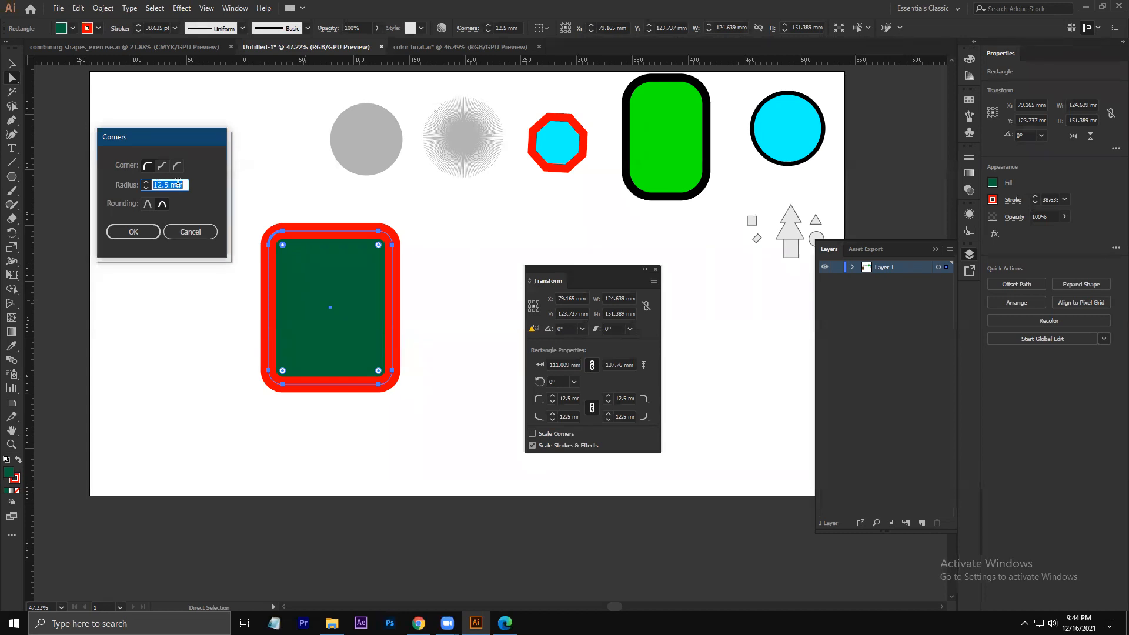
pyautogui.click(147, 232)
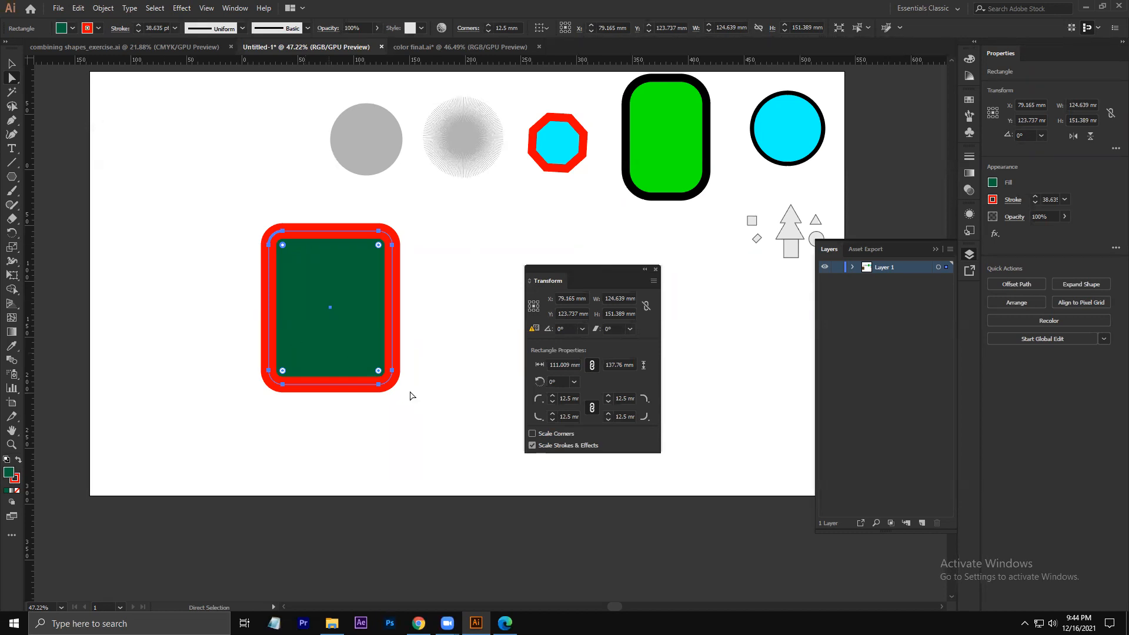
# - Turn on Scale Corners alongside Scale Strokes & Effects and shrink the rectangle to about 42 × 52 mm
pyautogui.click(532, 433)
pyautogui.click(459, 341)
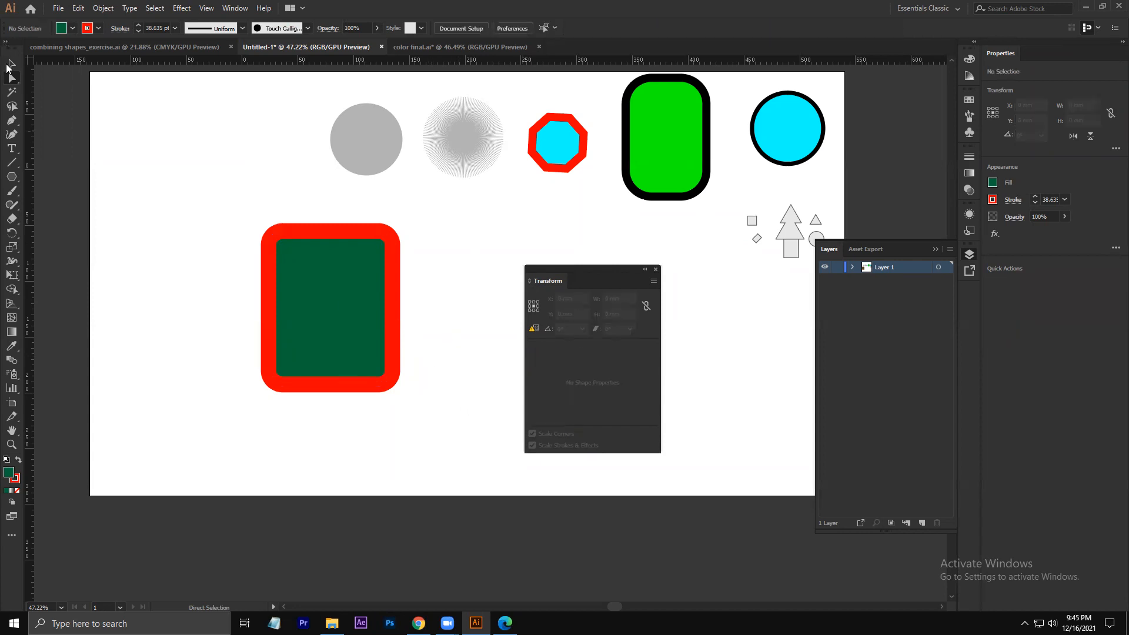
pyautogui.click(12, 63)
pyautogui.click(328, 304)
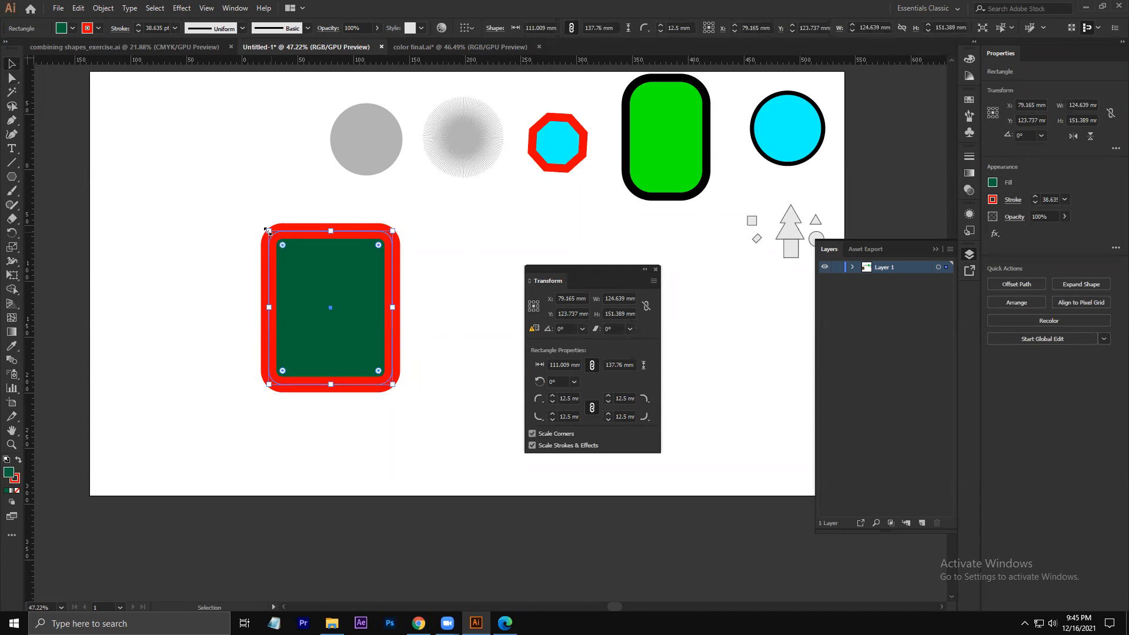
pyautogui.moveTo(267, 230); pyautogui.dragTo(341, 325)
pyautogui.click(181, 285)
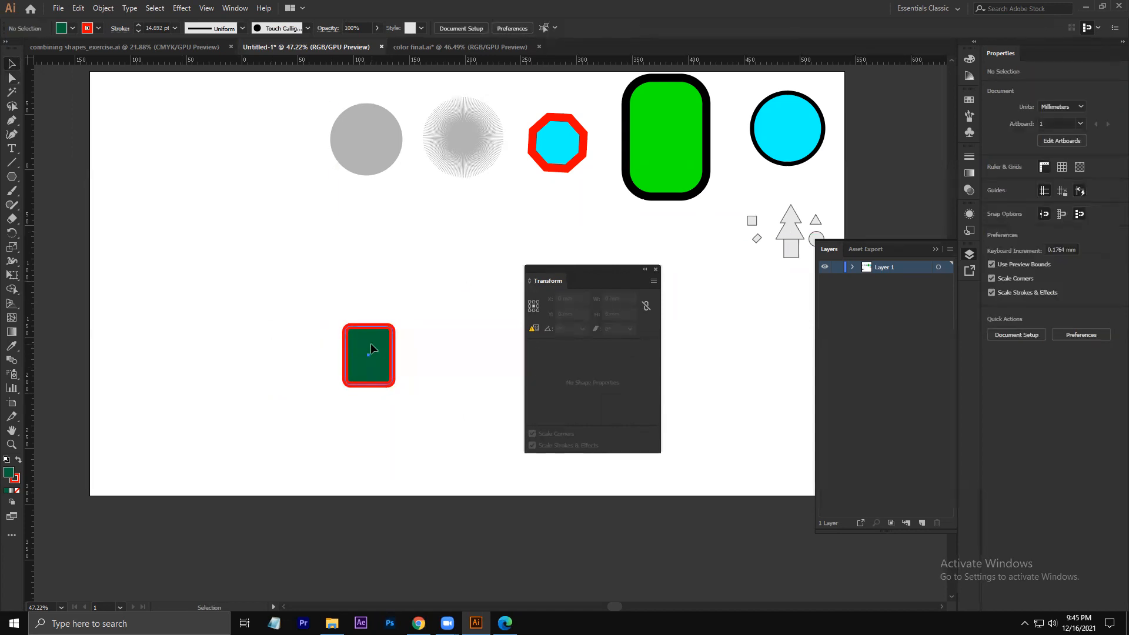
# - Check the shrunken rectangle's corner radius in the Corners options, cancel them, and deselect the rectangle
pyautogui.click(364, 347)
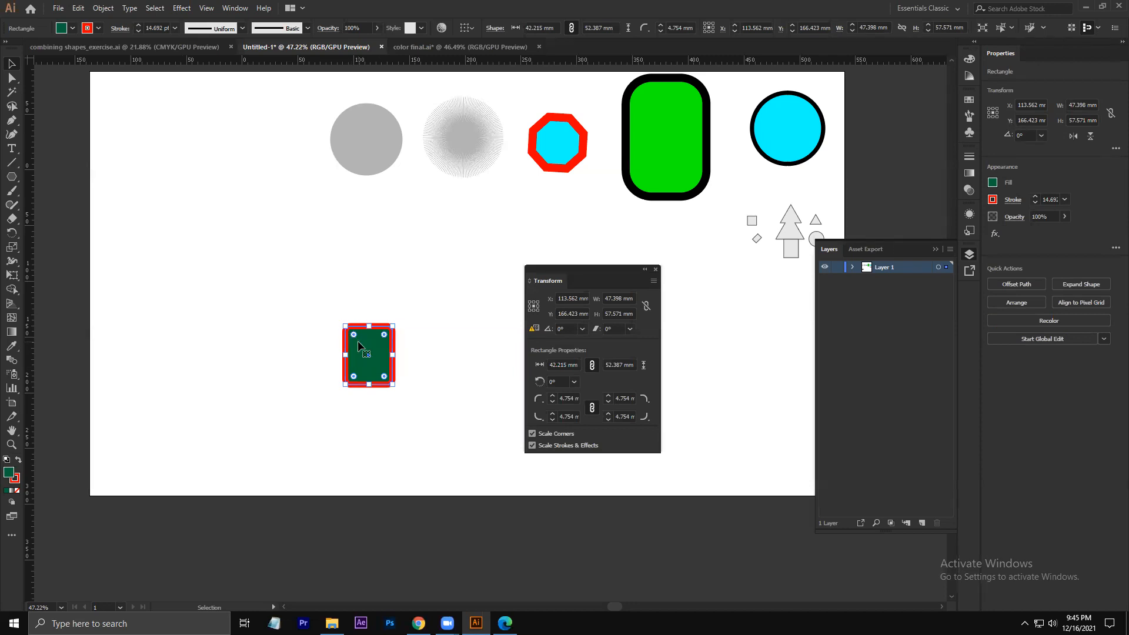
pyautogui.press('a')
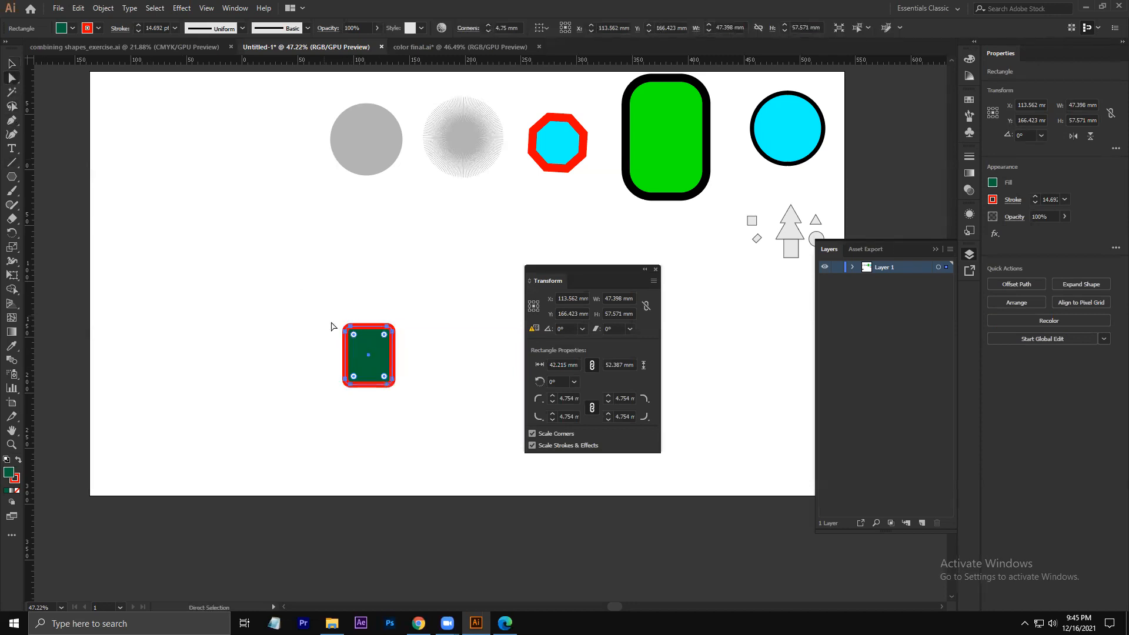
pyautogui.doubleClick(353, 334)
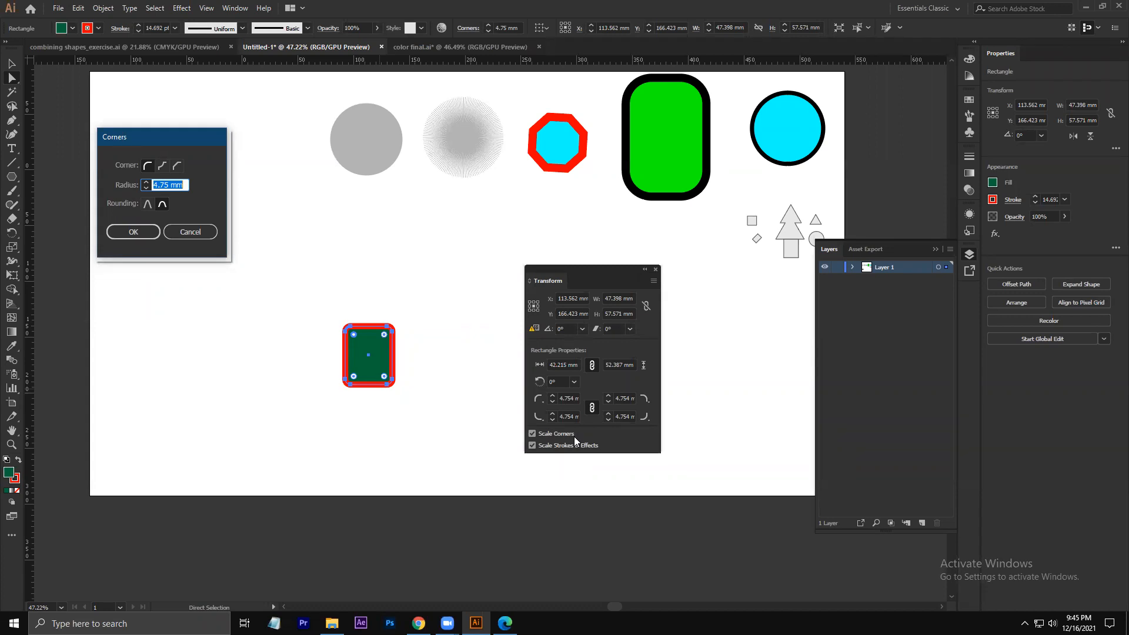
pyautogui.click(206, 231)
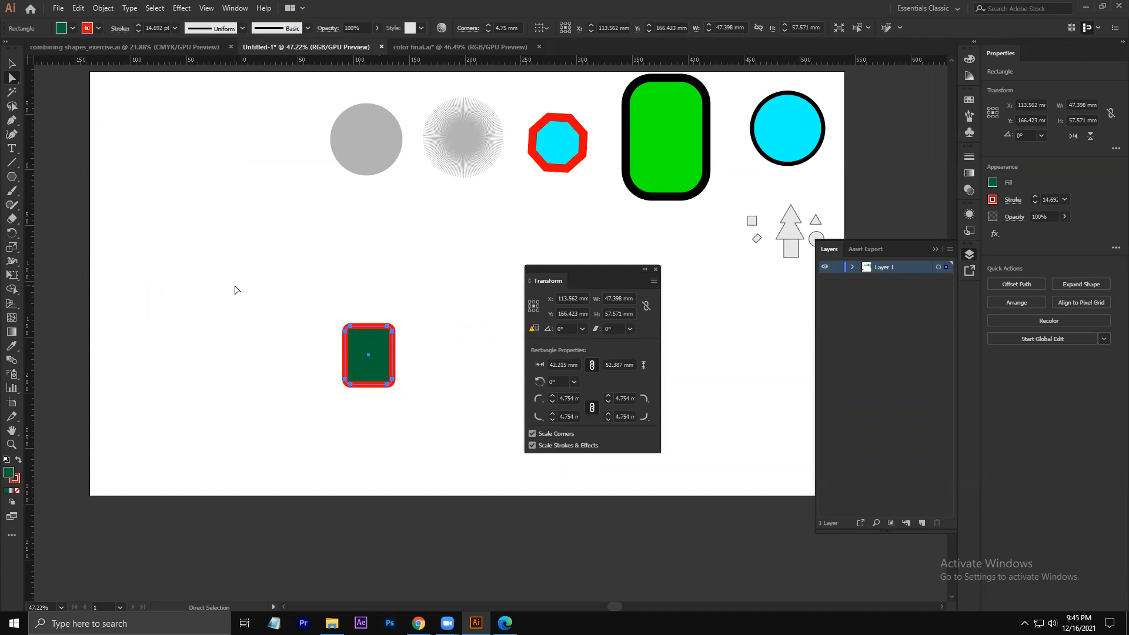
pyautogui.click(235, 291)
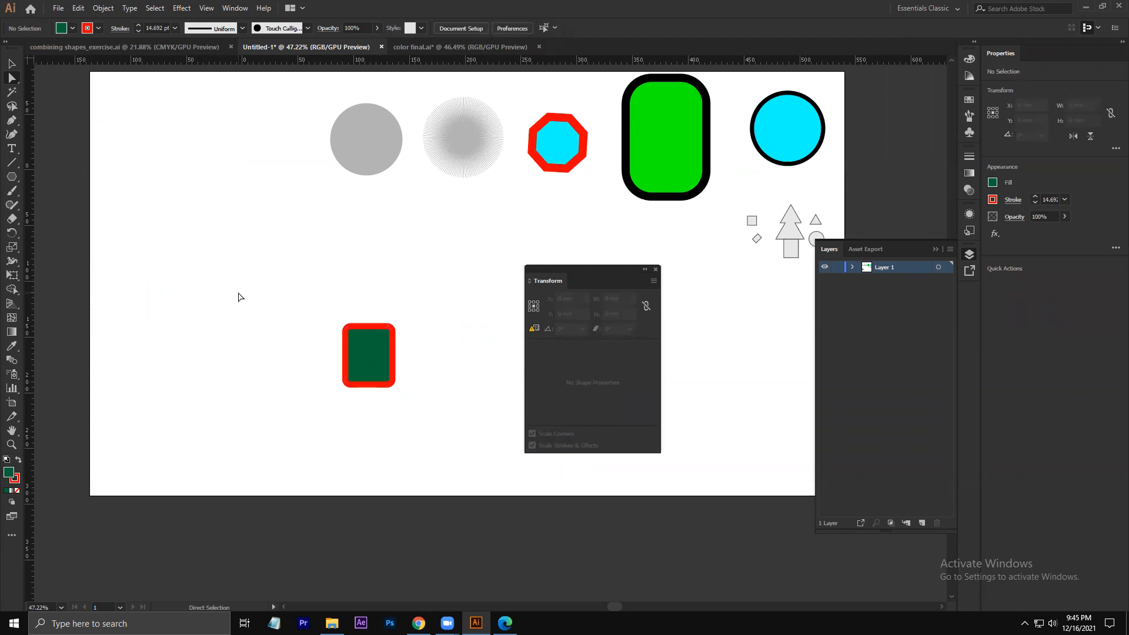
pyautogui.click(11, 177)
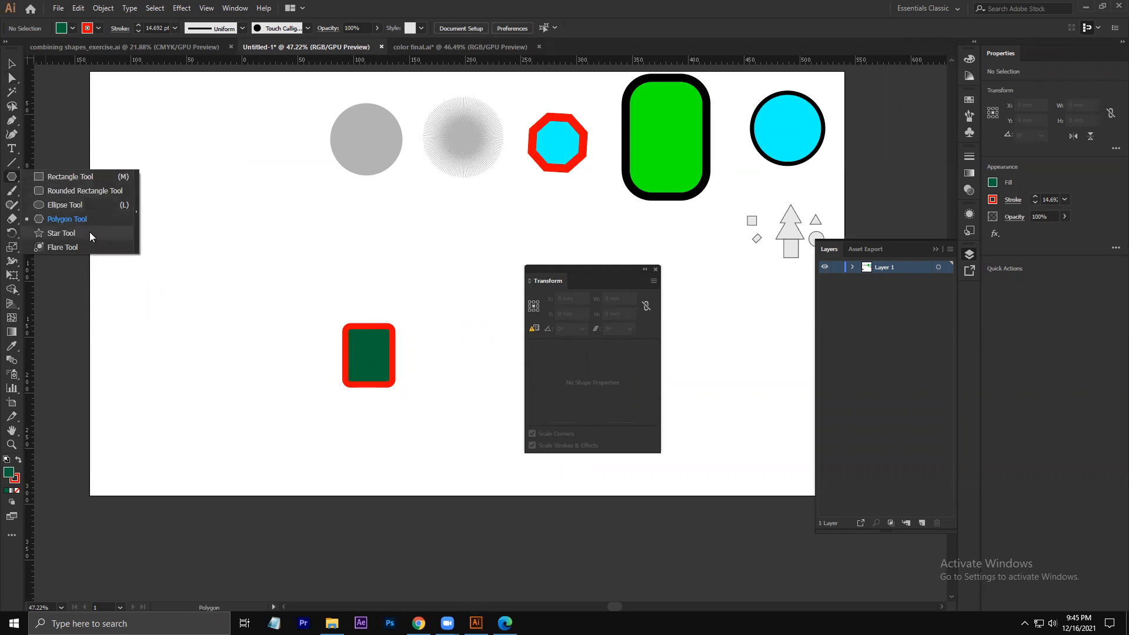
pyautogui.click(224, 272)
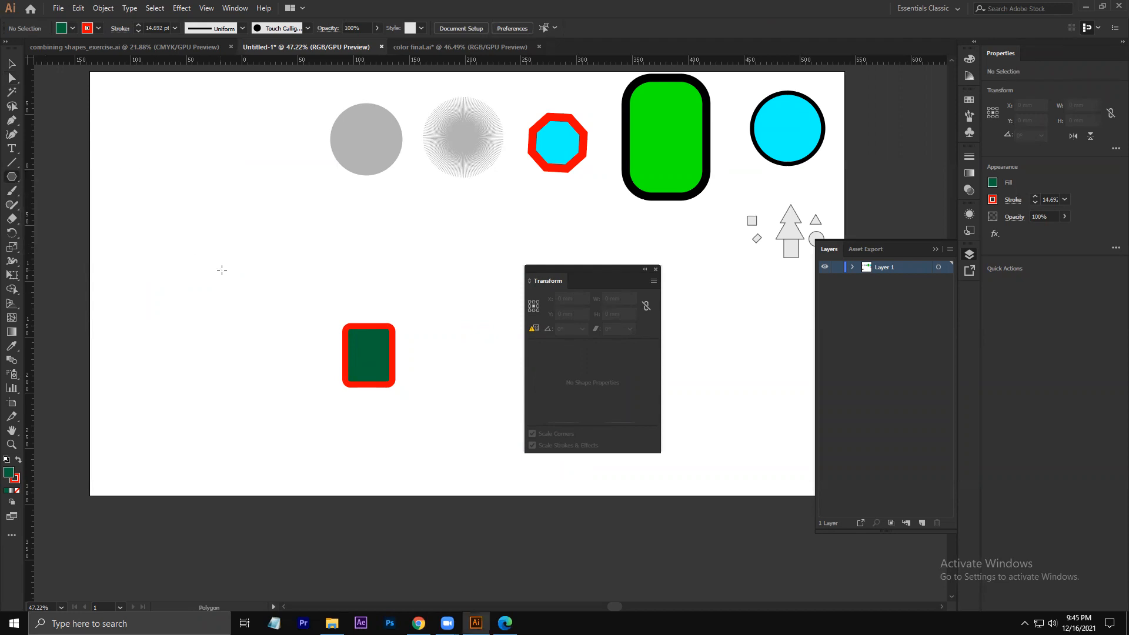
pyautogui.click(598, 333)
# - Enlarge the dark green rectangle to about 132 × 164 mm and reposition it at about X 65 mm, Y 113 mm
pyautogui.click(11, 63)
pyautogui.moveTo(364, 358); pyautogui.dragTo(284, 274)
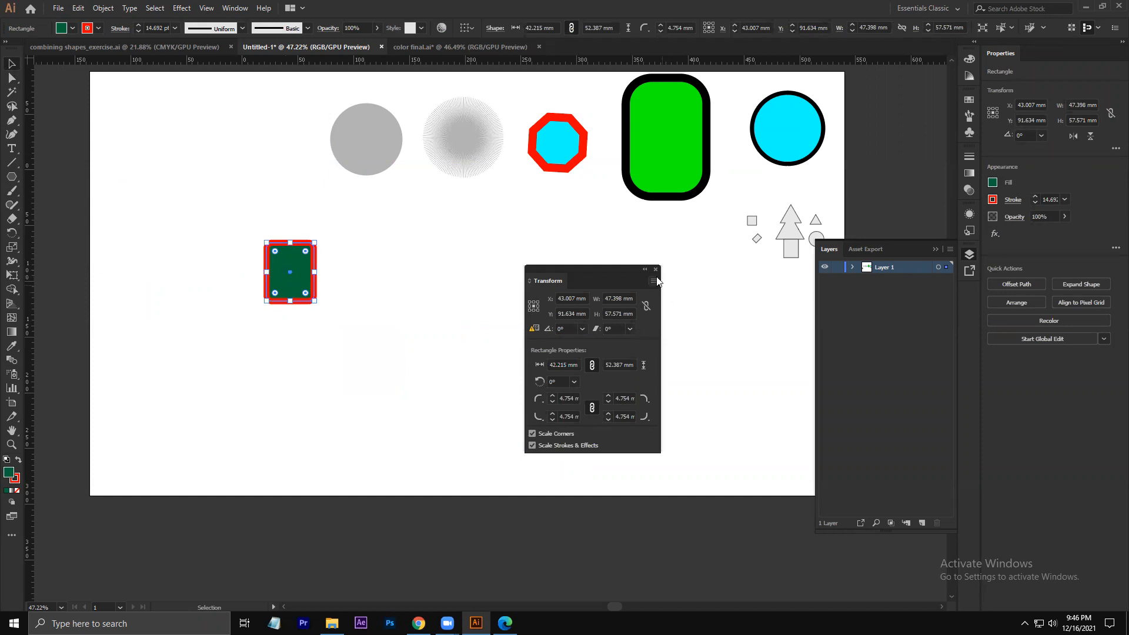
pyautogui.moveTo(318, 305); pyautogui.dragTo(455, 424)
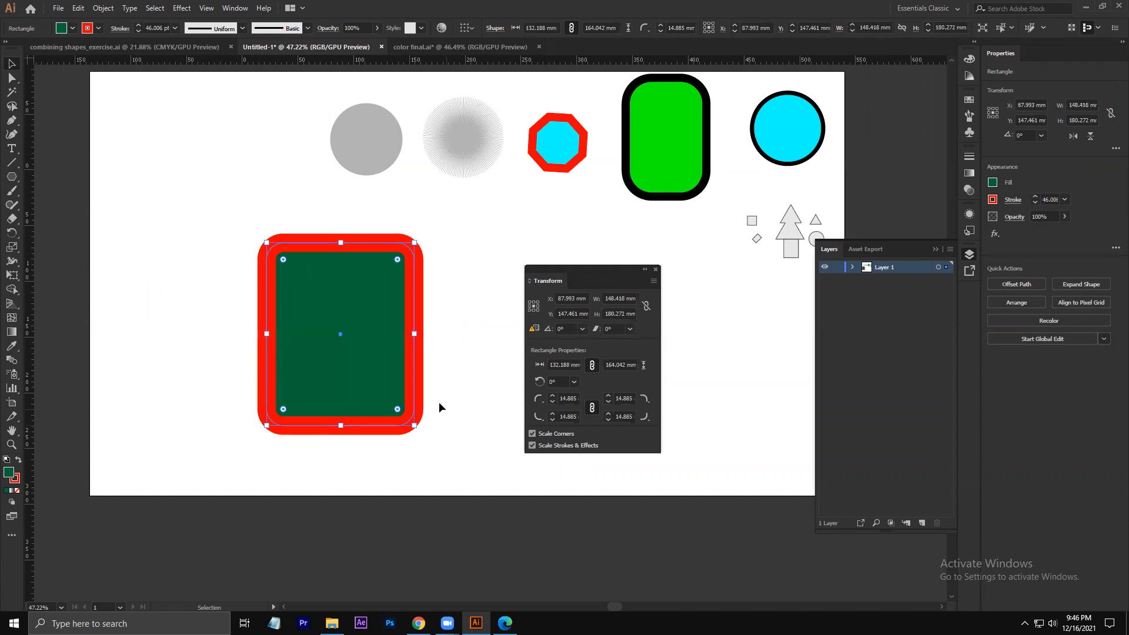
pyautogui.moveTo(349, 309); pyautogui.dragTo(323, 271)
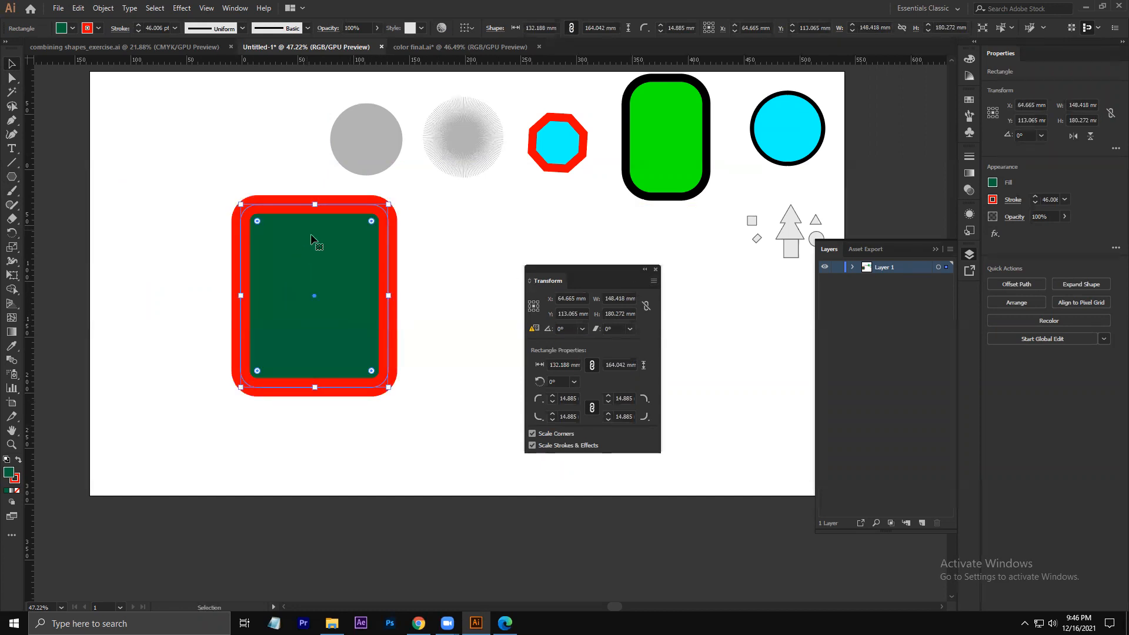
# - Round only the green rectangle's upper-left corner to a radius of about 94 mm
pyautogui.moveTo(256, 221); pyautogui.dragTo(335, 297)
pyautogui.click(459, 303)
pyautogui.click(333, 319)
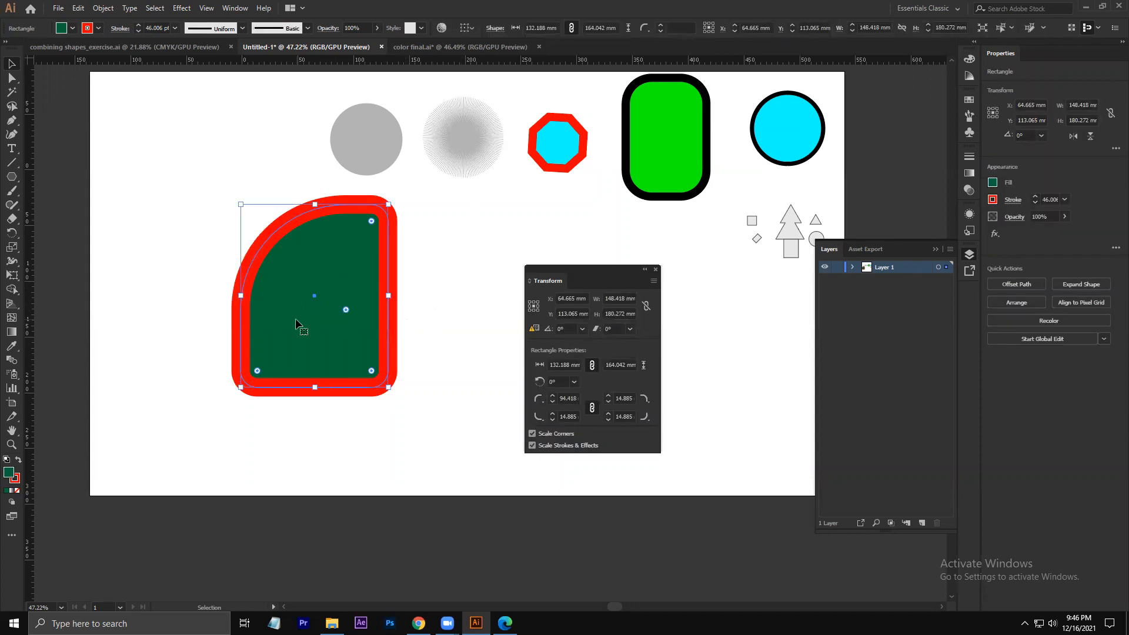
# - Try flipping the green shape horizontally and vertically, and undo both flips
pyautogui.click(653, 281)
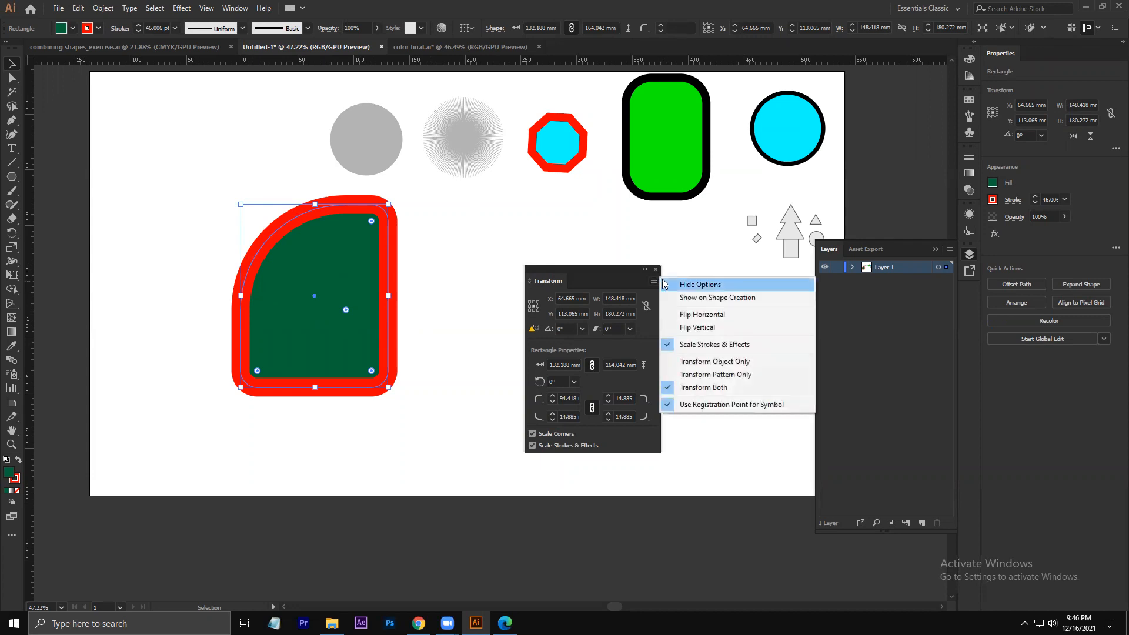
pyautogui.click(726, 320)
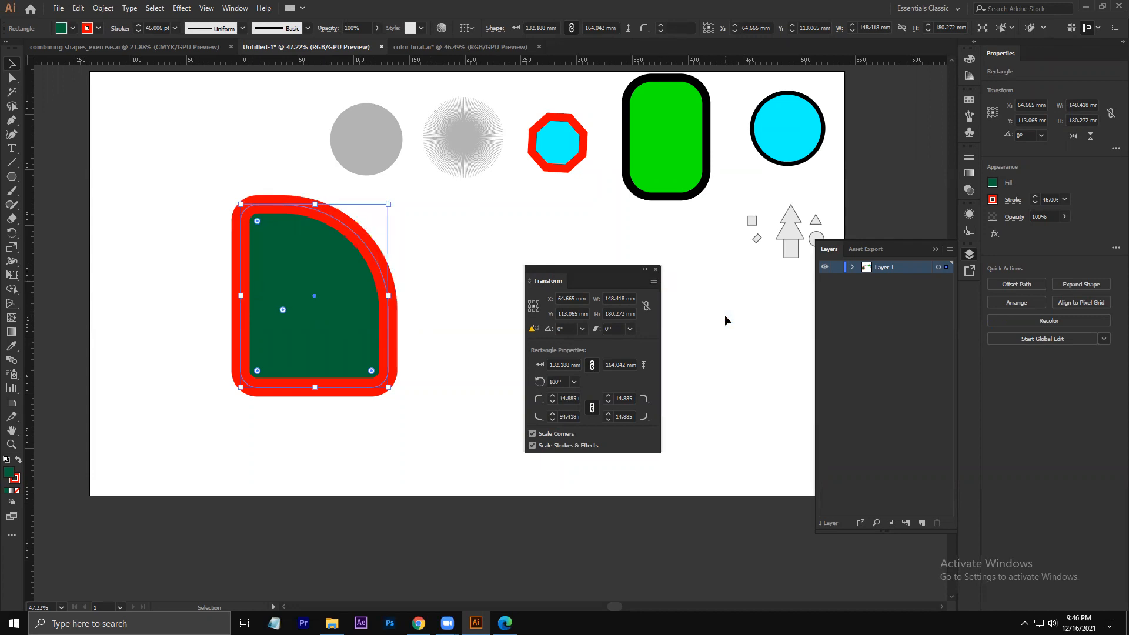
pyautogui.click(654, 281)
pyautogui.click(719, 326)
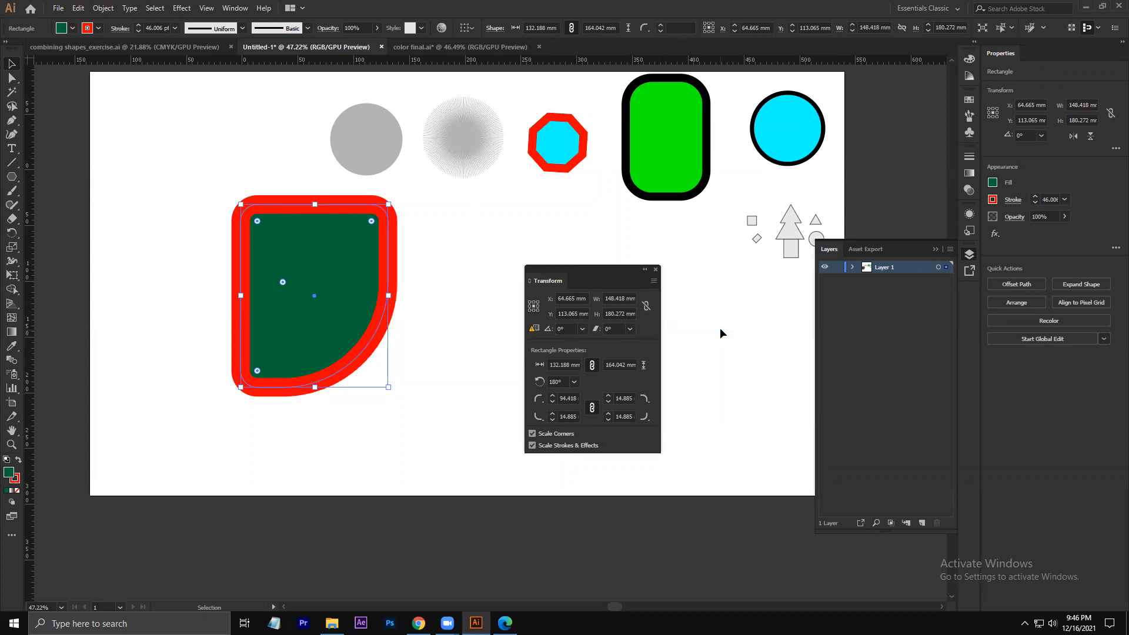
pyautogui.hotkey('ctrl', 'z')
pyautogui.hotkey('ctrl', 'z')
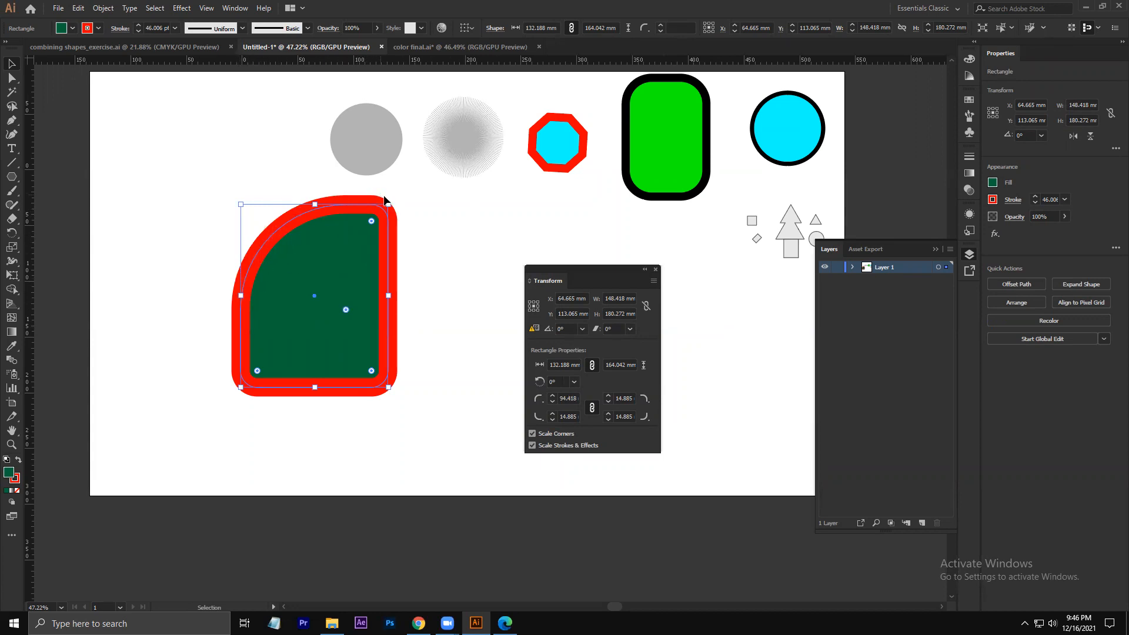
# - Flip the green shape horizontally and vertically from the Transform options
pyautogui.click(653, 280)
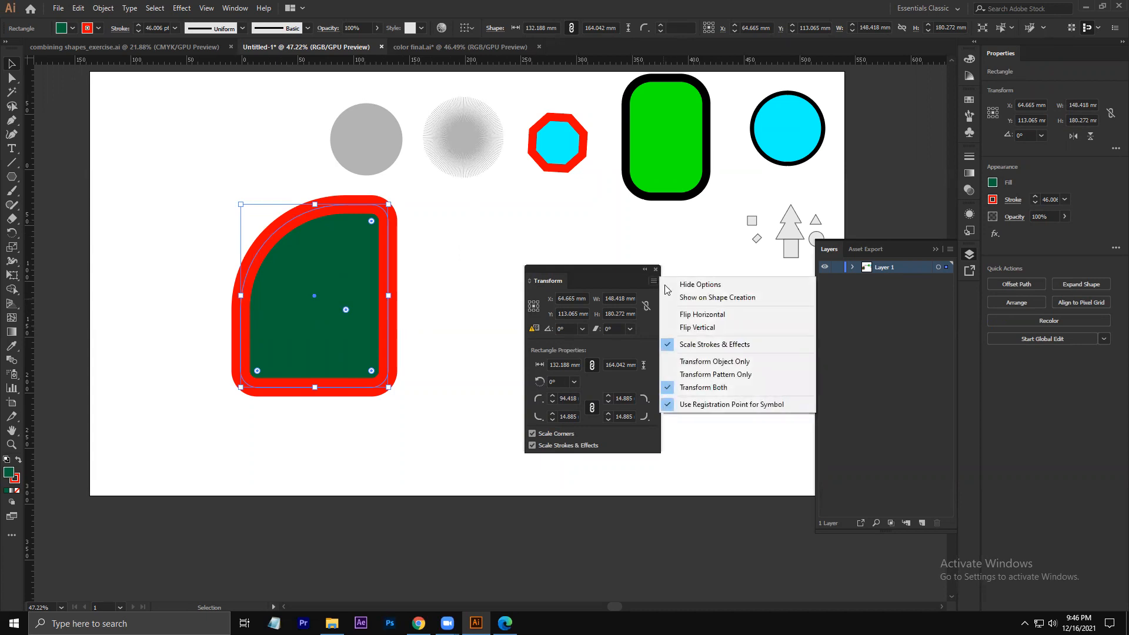
pyautogui.click(705, 315)
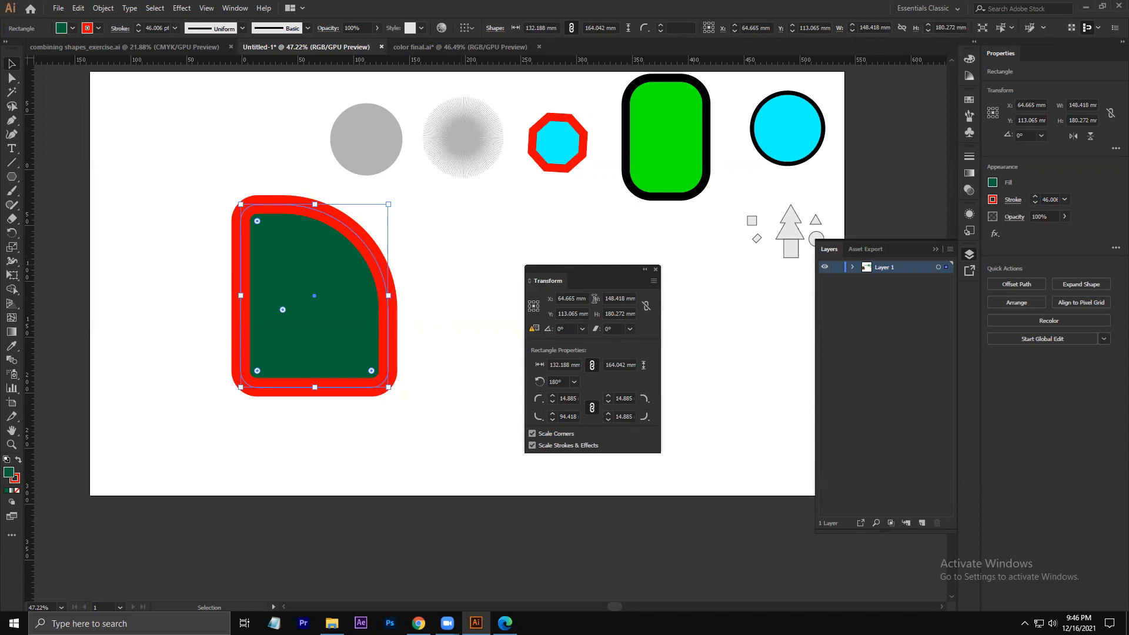
pyautogui.click(653, 281)
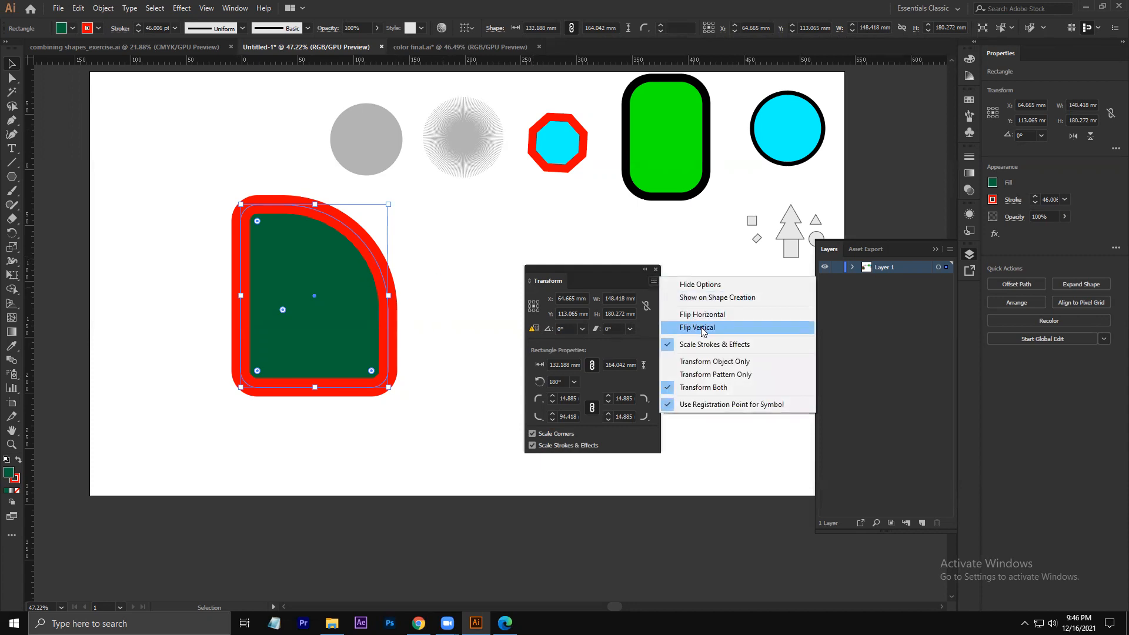
pyautogui.click(696, 327)
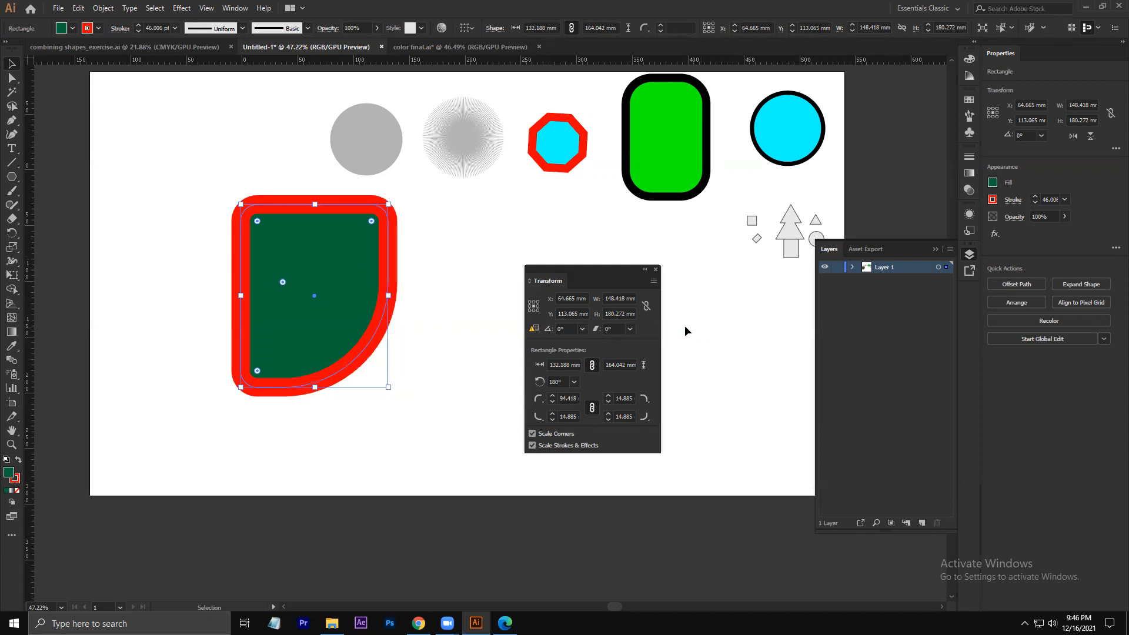
pyautogui.click(653, 280)
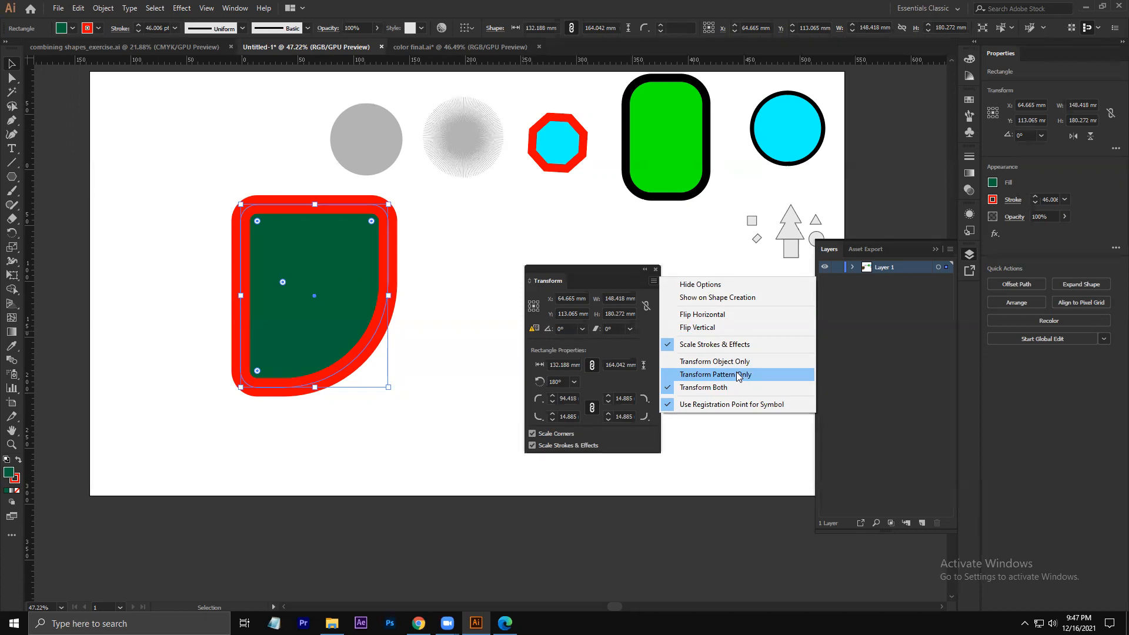
pyautogui.click(308, 435)
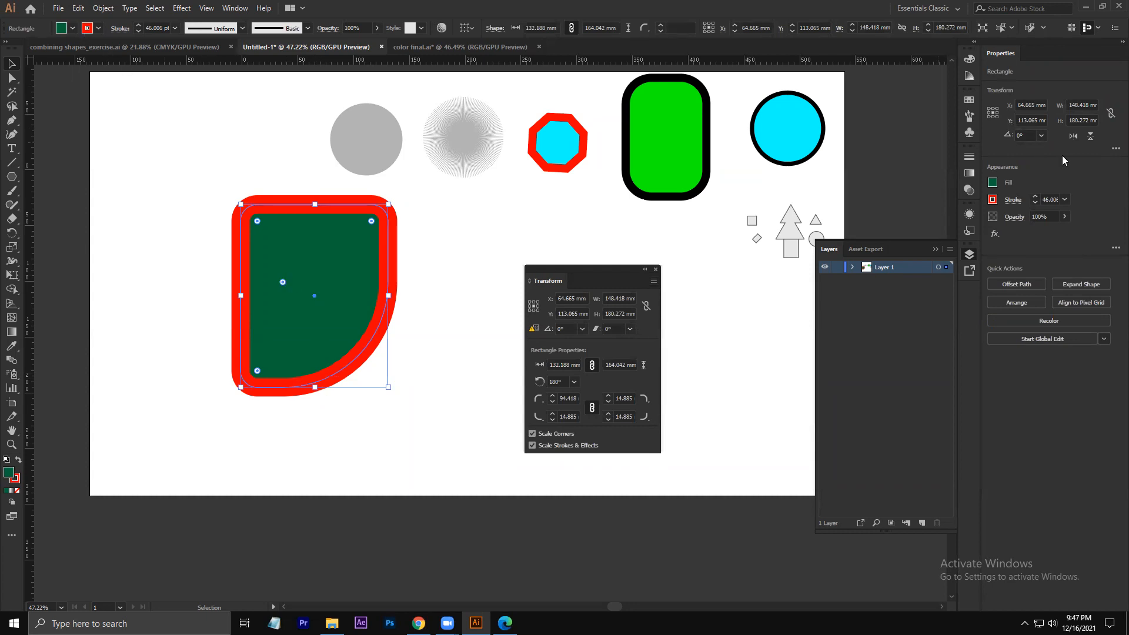
# - Show the Swatches panel and detach it from the dock as a floating panel beside the green shape
pyautogui.click(230, 9)
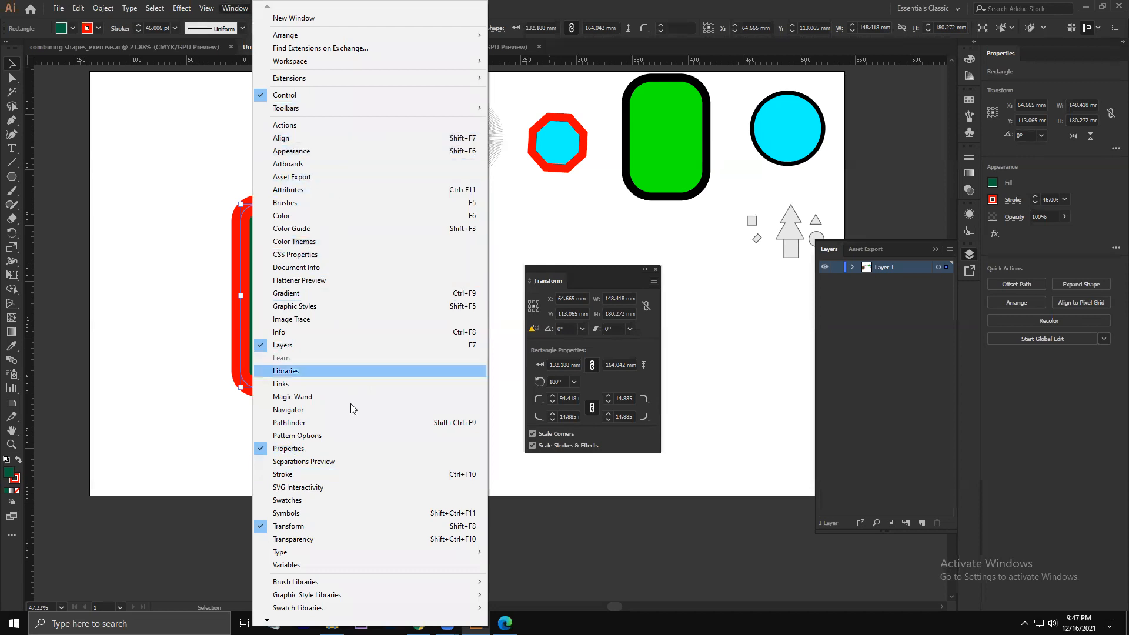
pyautogui.click(336, 499)
pyautogui.moveTo(836, 97); pyautogui.dragTo(95, 91)
# - Shift the green shape slightly to the right and square off all its corners to 0 mm
pyautogui.moveTo(280, 305); pyautogui.dragTo(460, 436)
pyautogui.click(460, 436)
pyautogui.click(316, 326)
pyautogui.moveTo(274, 370); pyautogui.dragTo(229, 405)
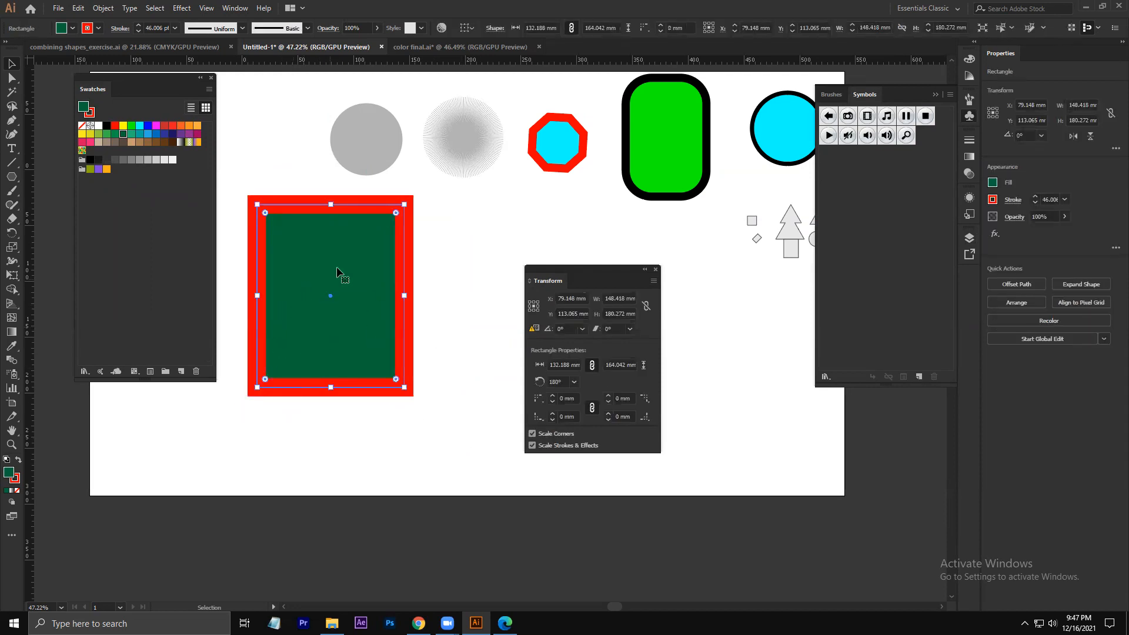
# - Reduce the green rectangle's red stroke weight to 10 pt
pyautogui.click(472, 277)
pyautogui.click(339, 305)
pyautogui.click(137, 32)
pyautogui.click(136, 32)
pyautogui.click(136, 32)
pyautogui.click(137, 32)
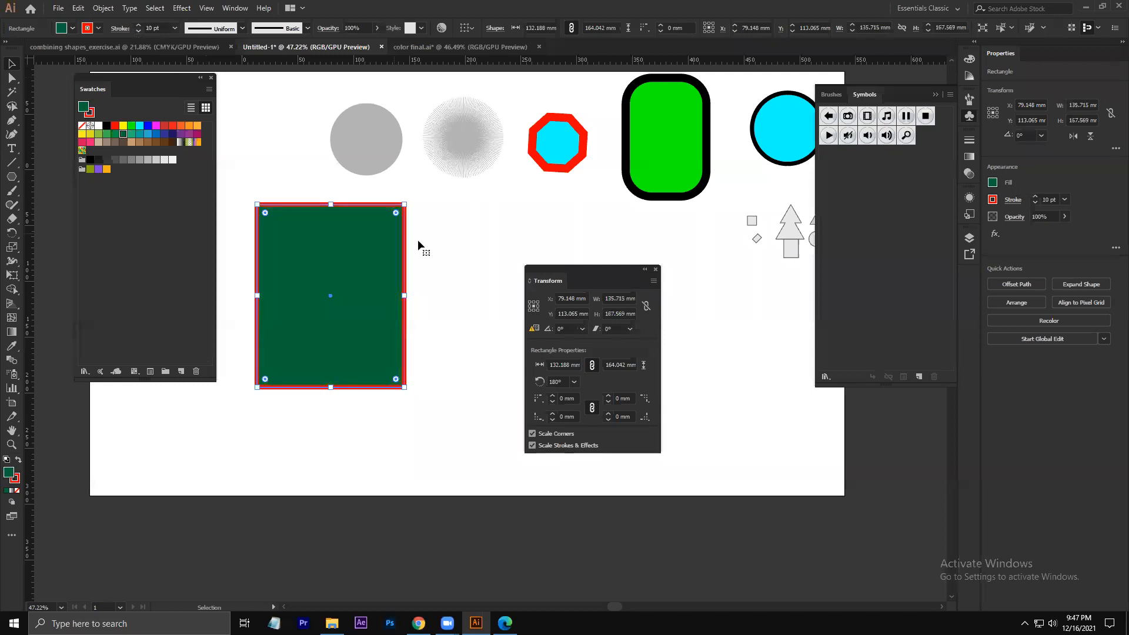
# - Increase the green rectangle's red stroke weight to 15 pt
pyautogui.click(440, 246)
pyautogui.click(304, 245)
pyautogui.click(138, 26)
pyautogui.click(139, 26)
pyautogui.click(139, 26)
pyautogui.click(138, 27)
pyautogui.click(138, 26)
pyautogui.click(449, 238)
pyautogui.click(344, 334)
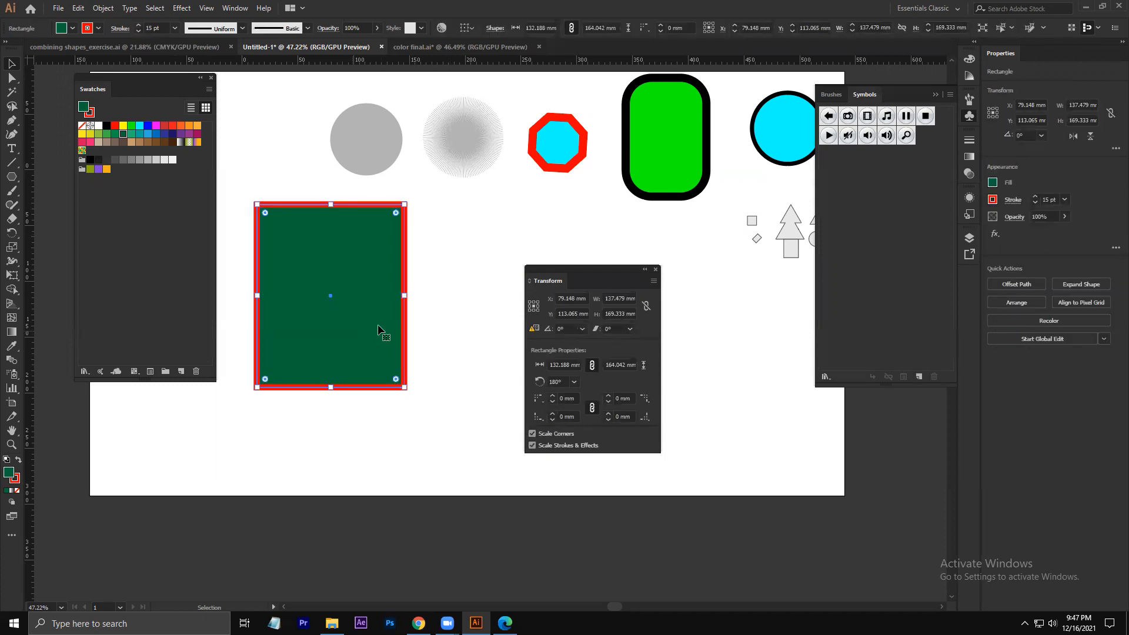
# - Fill the green rectangle with the floral pattern swatch and move it down and to the right on the artboard
pyautogui.click(81, 154)
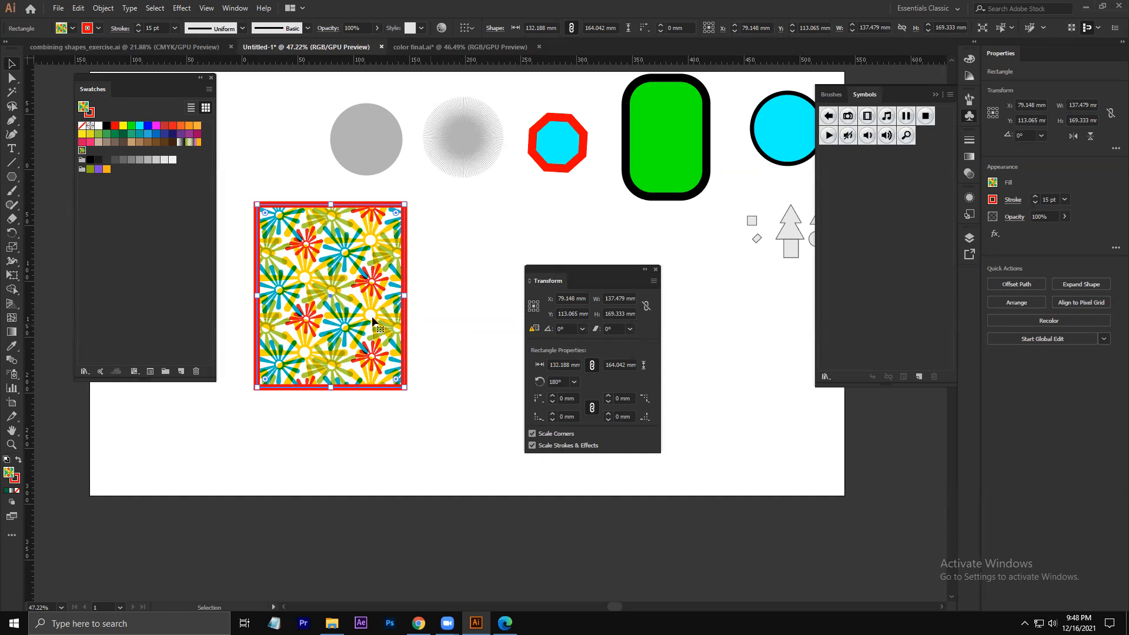
pyautogui.moveTo(363, 318); pyautogui.dragTo(399, 343)
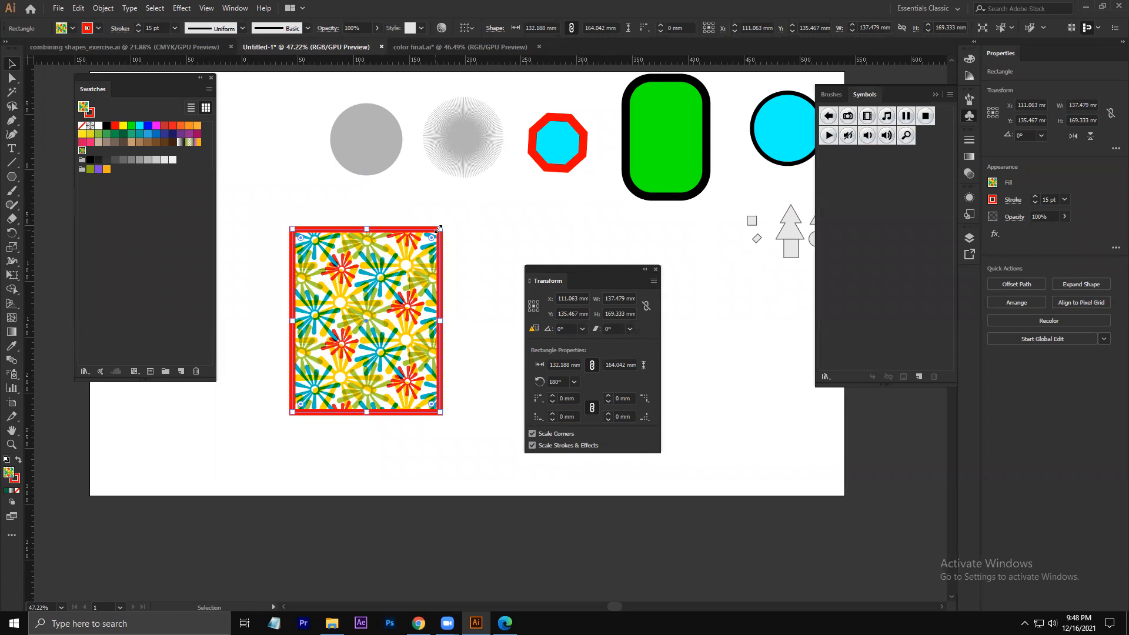
# - Scale the patterned rectangle down from its upper-right corner, and enlarge it to about 169 × 169 mm
pyautogui.moveTo(439, 228); pyautogui.dragTo(425, 300)
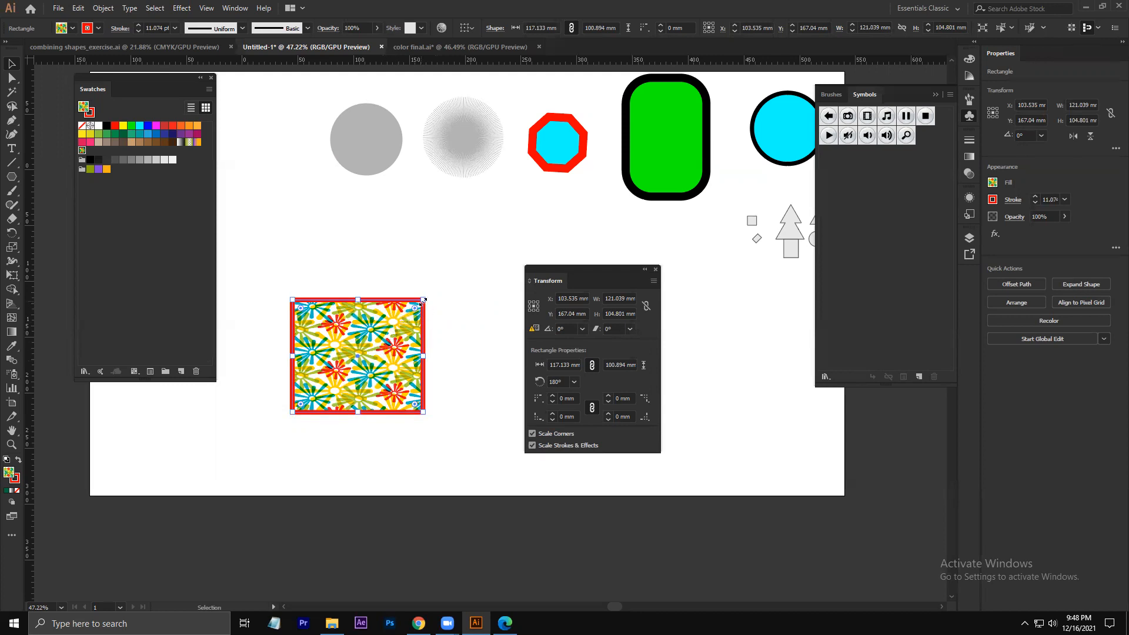
pyautogui.moveTo(422, 300); pyautogui.dragTo(482, 223)
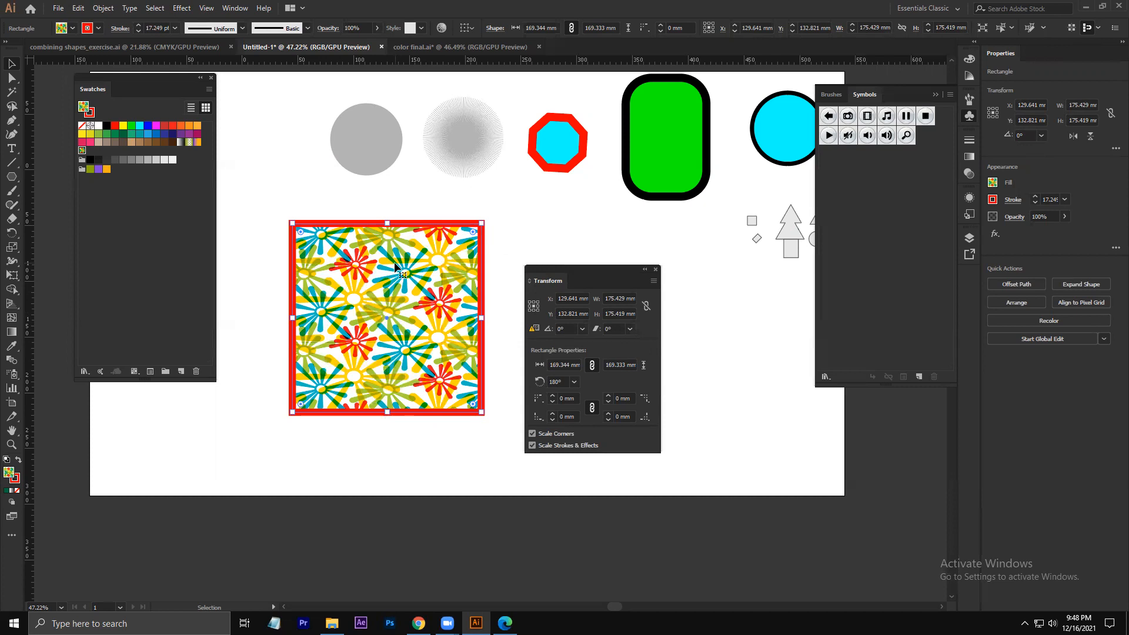
# - Set the Transform options to Transform Pattern Only and check that the option is active
pyautogui.click(653, 281)
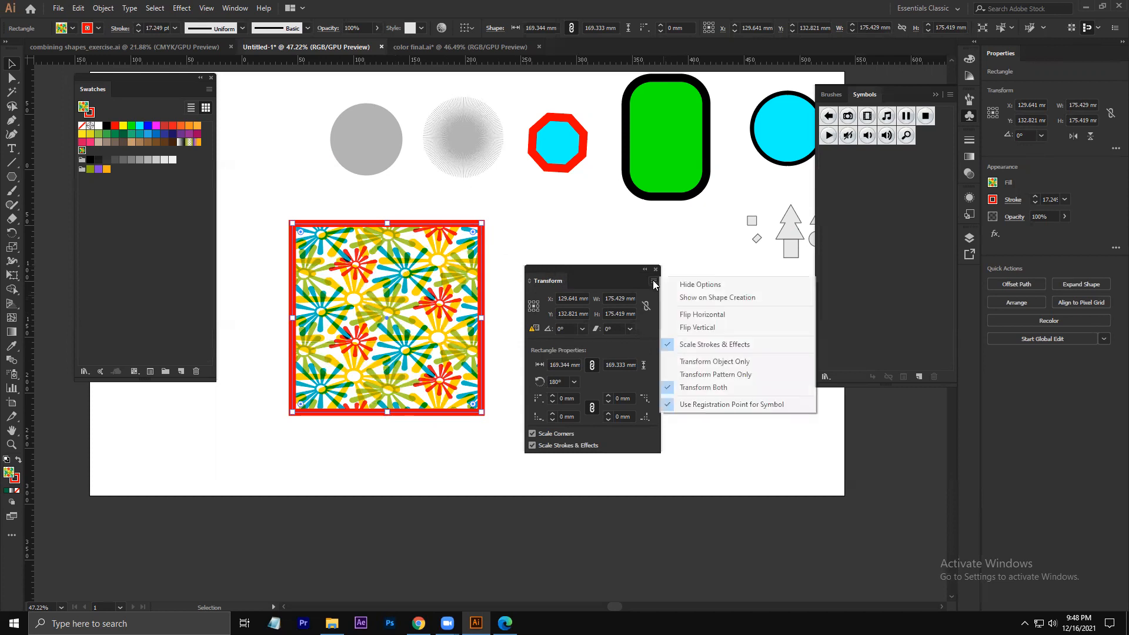
pyautogui.click(745, 375)
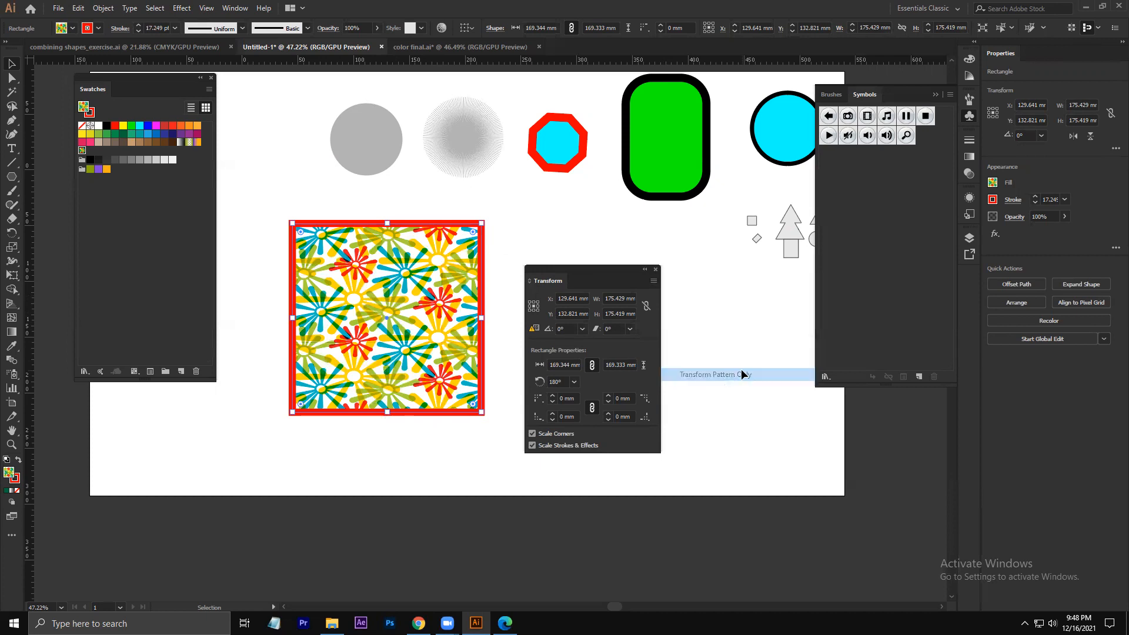
pyautogui.click(653, 281)
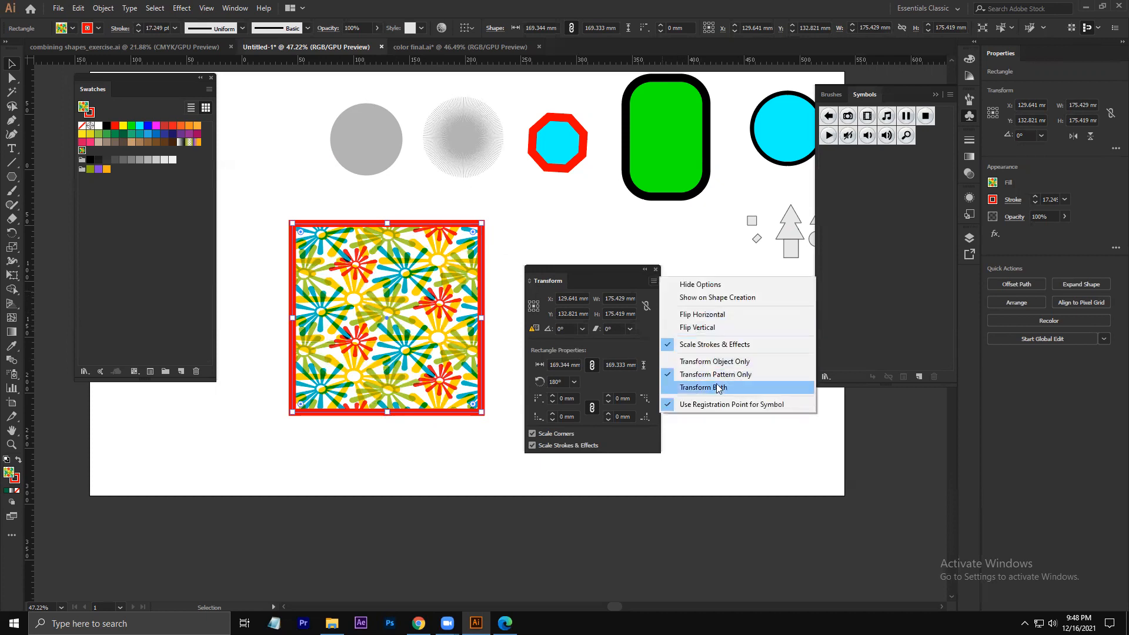
pyautogui.click(509, 223)
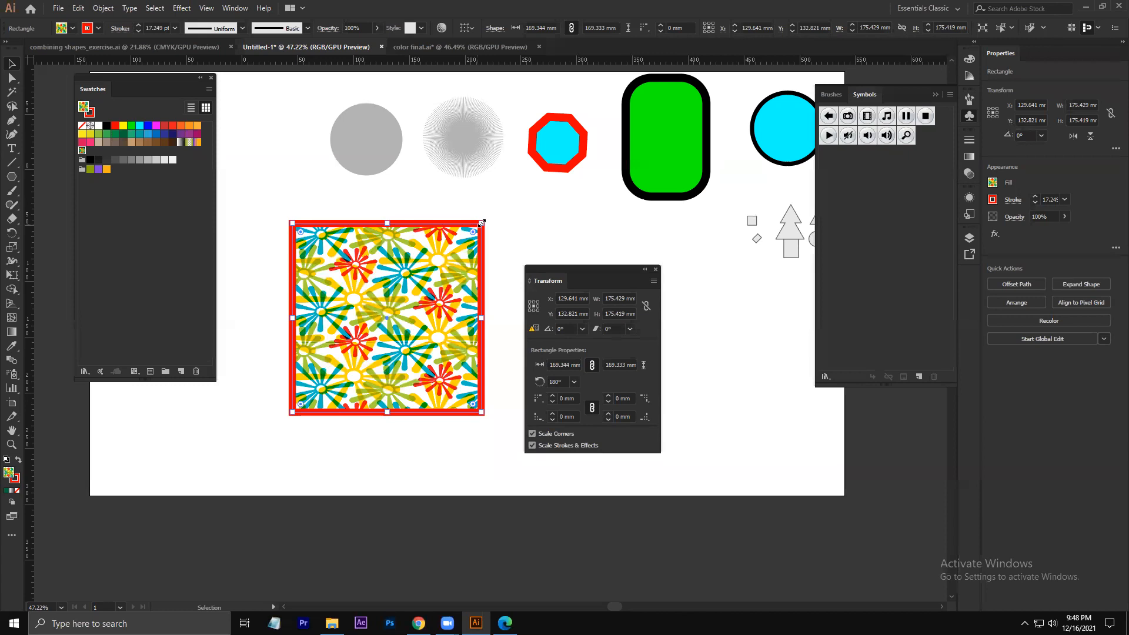
# - Scale the patterned rectangle down to about 85 × 77 mm and move it upward on the artboard
pyautogui.moveTo(481, 222); pyautogui.dragTo(388, 325)
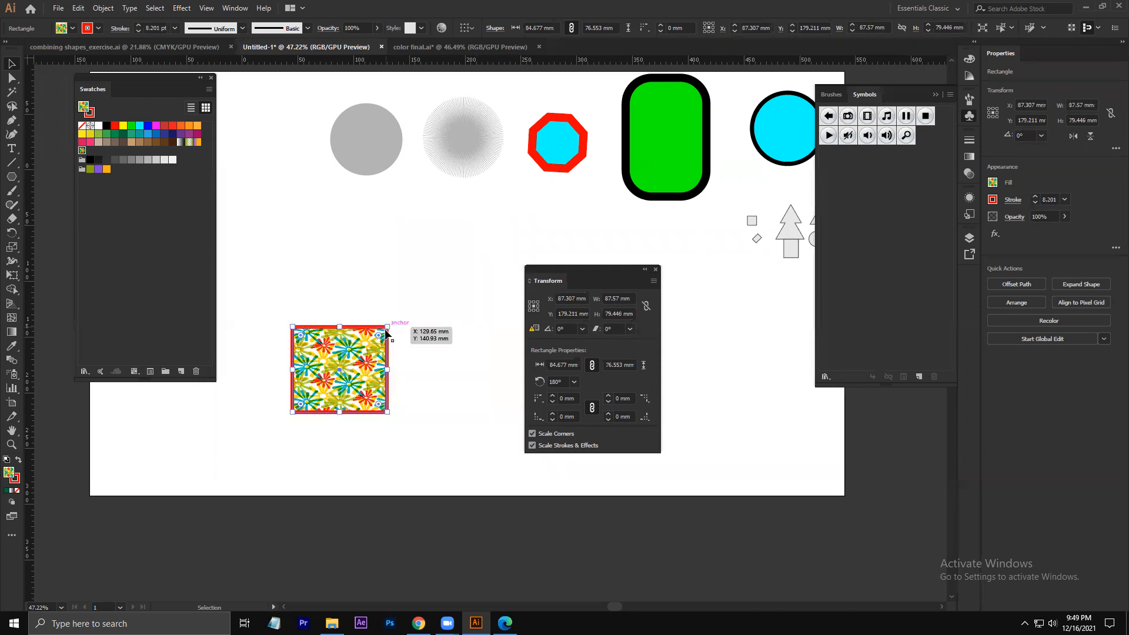
pyautogui.click(415, 372)
pyautogui.moveTo(341, 389); pyautogui.dragTo(360, 309)
pyautogui.click(412, 361)
pyautogui.click(342, 299)
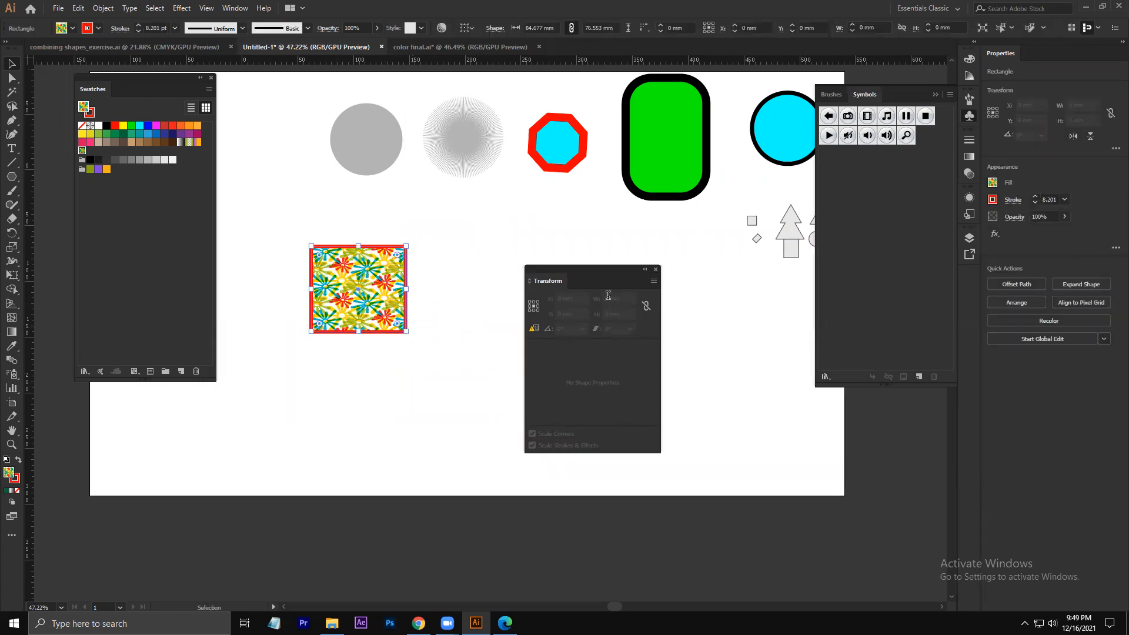
# - Review the Transform pattern options and the Rotate dialog's settings for the patterned rectangle without applying a rotation
pyautogui.click(652, 282)
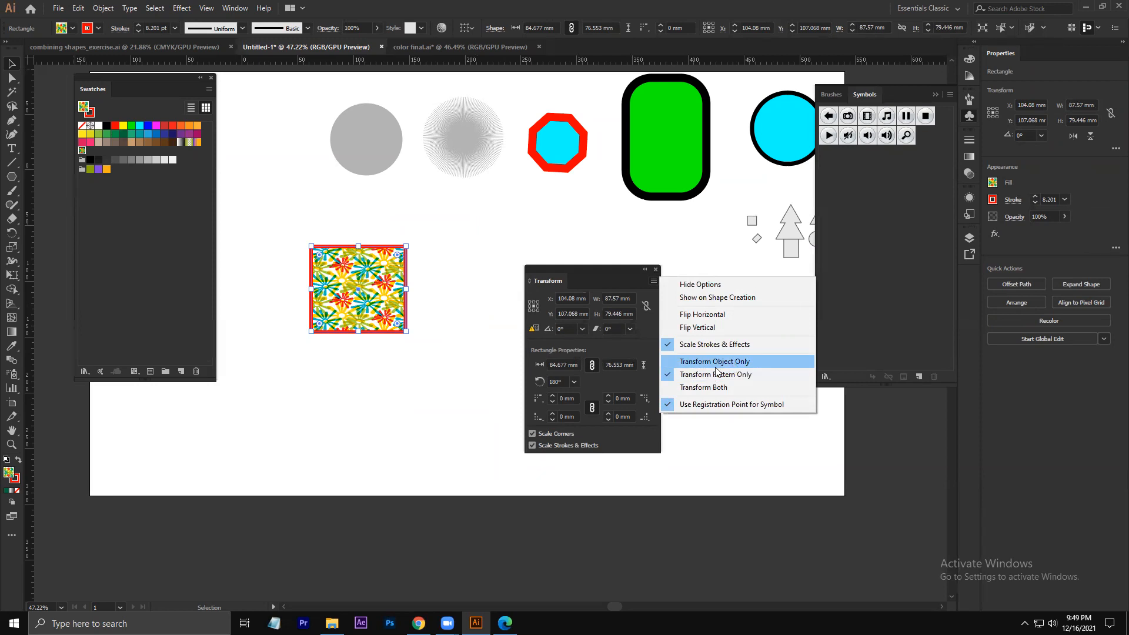
pyautogui.click(12, 233)
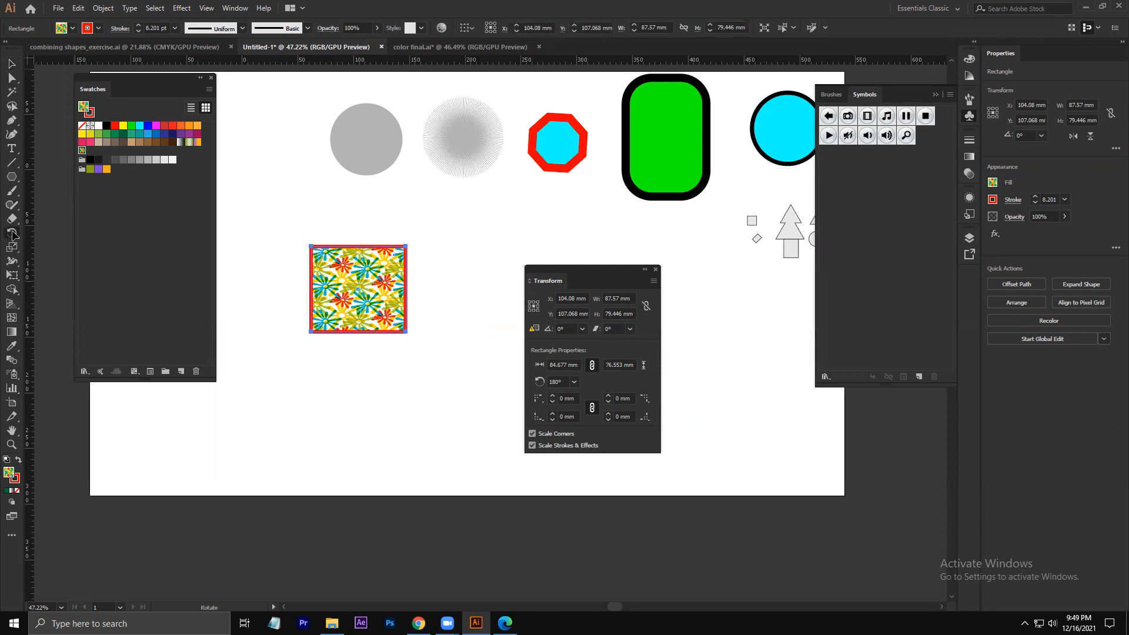
pyautogui.doubleClick(12, 233)
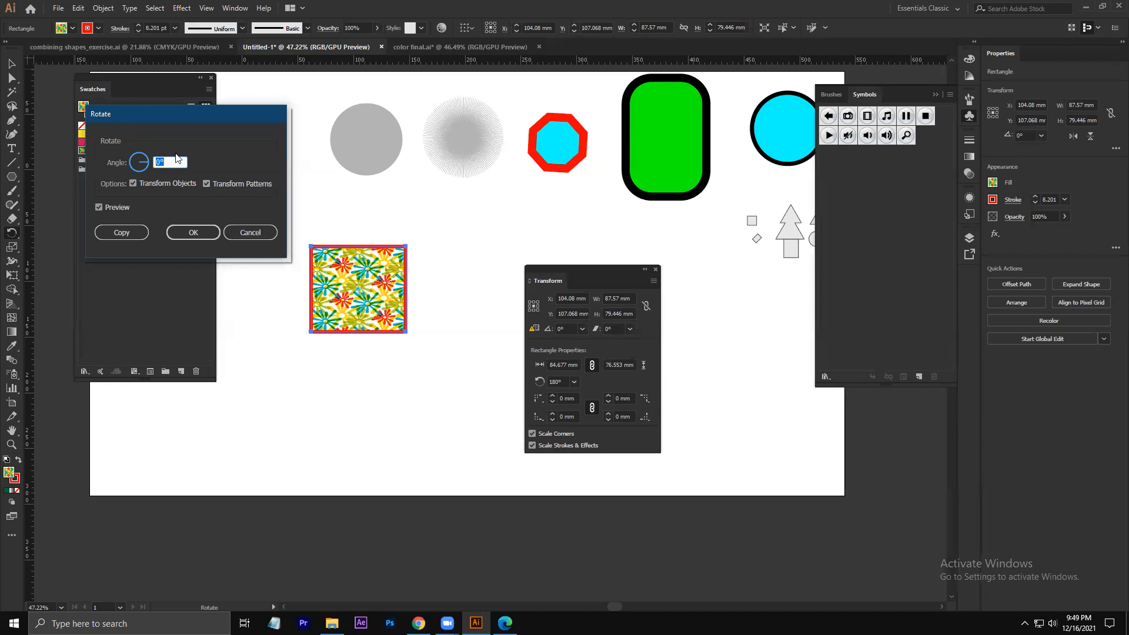
pyautogui.moveTo(171, 113); pyautogui.dragTo(562, 96)
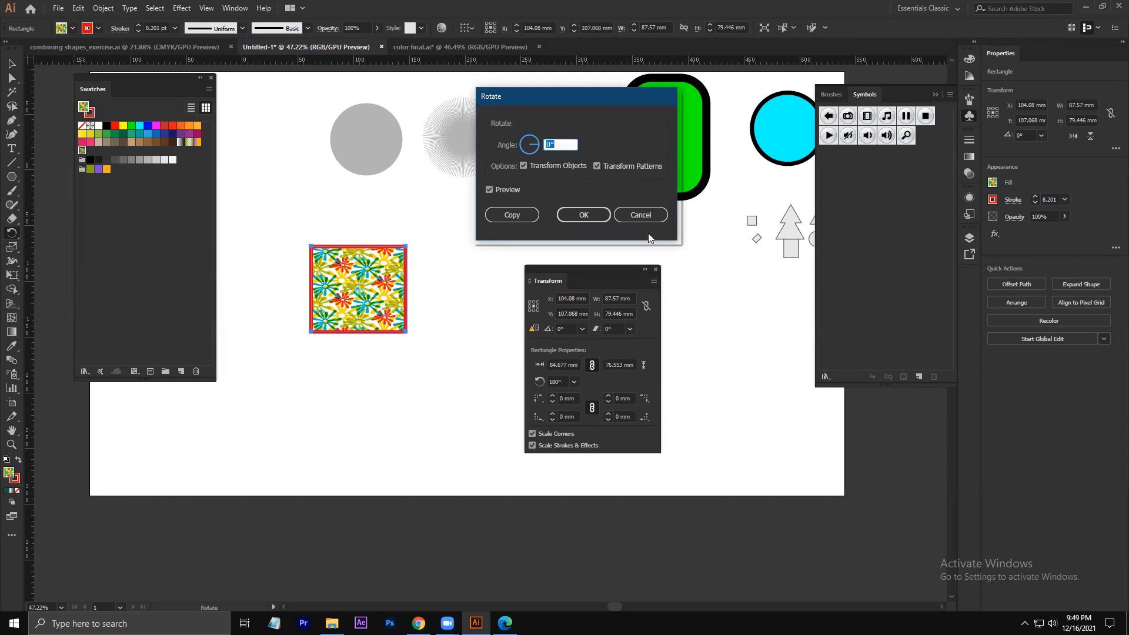
pyautogui.click(641, 215)
pyautogui.click(654, 281)
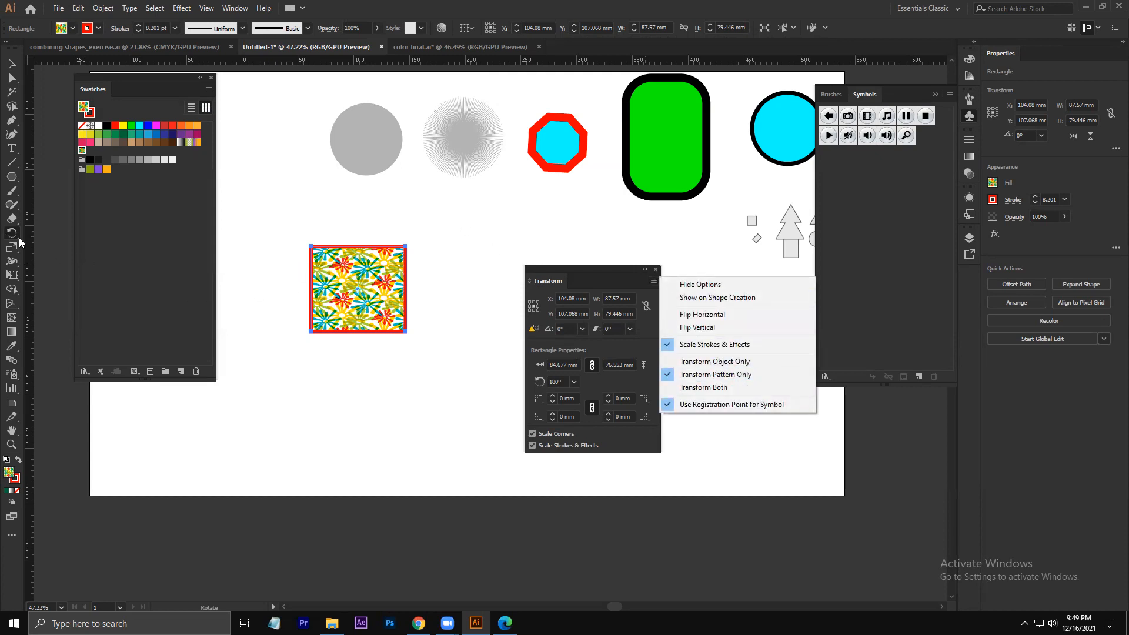
# - Try rotating the patterned rectangle freehand by about 34°, and undo the rotation
pyautogui.moveTo(354, 291)
pyautogui.mouseDown()
pyautogui.moveTo(405, 296)
pyautogui.moveTo(354, 292)
pyautogui.moveTo(356, 267)
pyautogui.moveTo(364, 303)
pyautogui.moveTo(372, 284)
pyautogui.mouseUp()
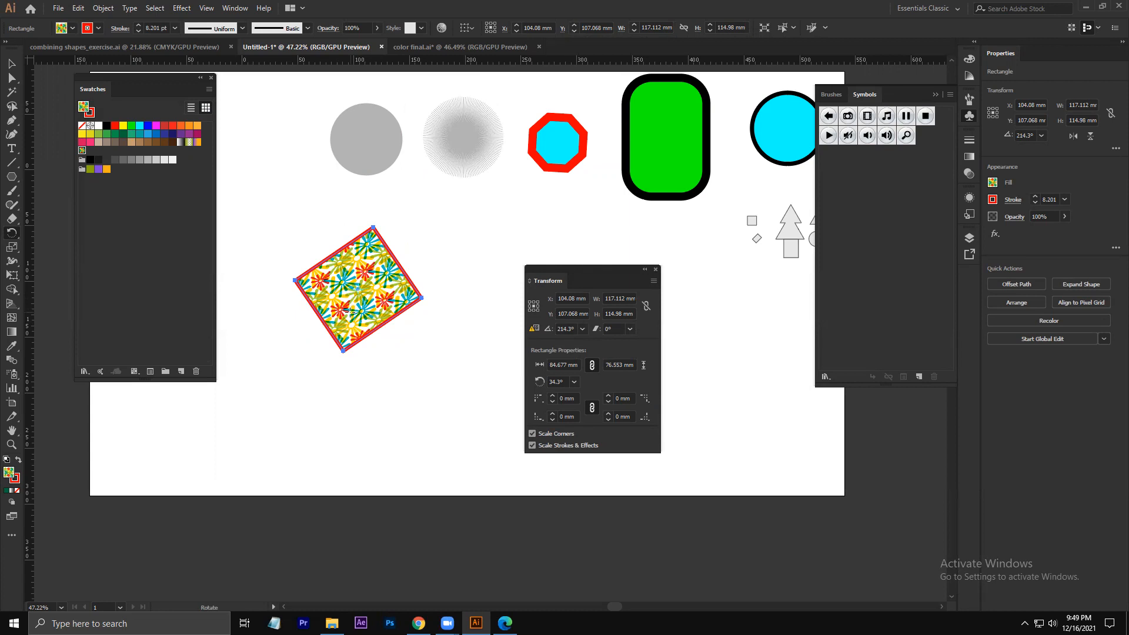
pyautogui.hotkey('ctrl', 'z')
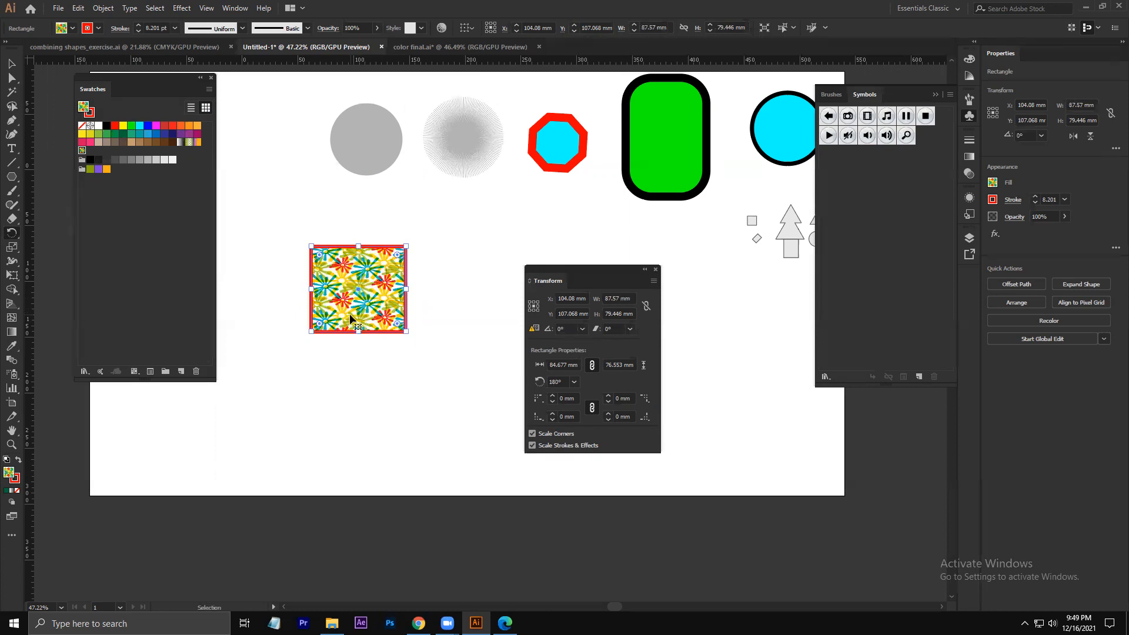
# - Turn off Transform Patterns in the Rotate options and rotate the patterned rectangle freehand to about 1° without its pattern
pyautogui.click(651, 285)
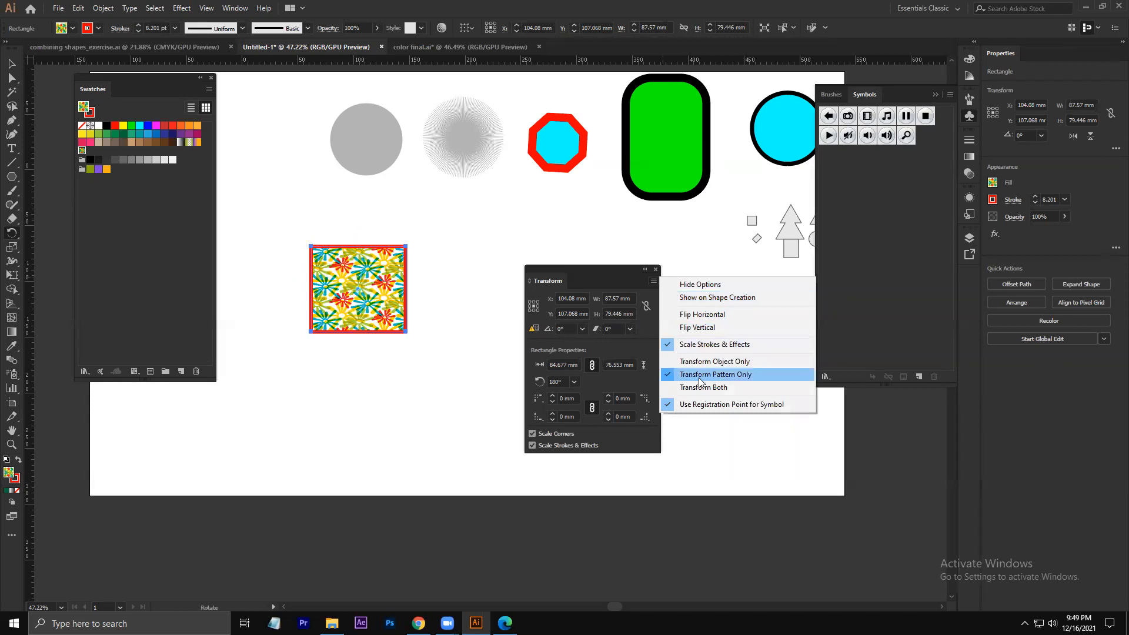
pyautogui.click(699, 376)
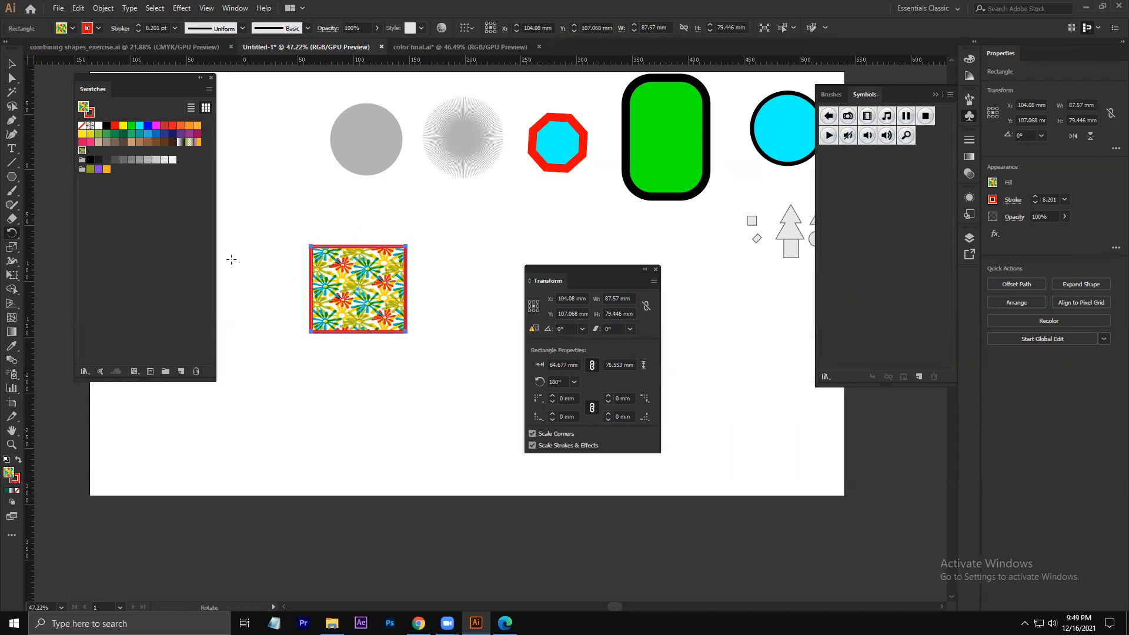
pyautogui.doubleClick(11, 233)
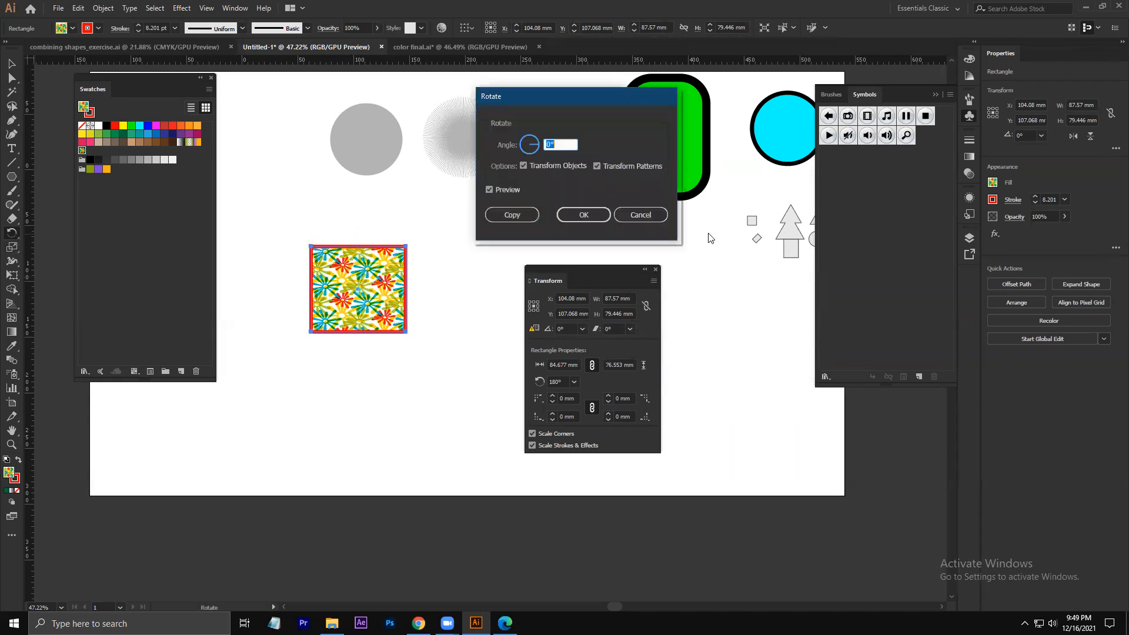
pyautogui.click(597, 167)
pyautogui.click(586, 213)
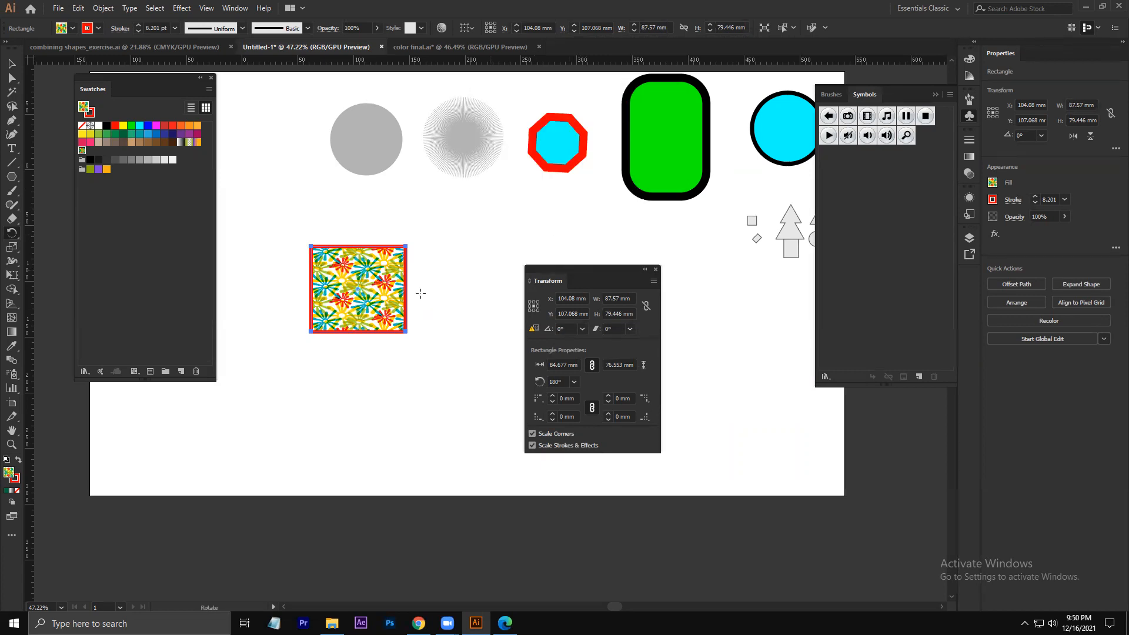
pyautogui.moveTo(372, 274); pyautogui.dragTo(348, 317)
pyautogui.moveTo(344, 316); pyautogui.dragTo(329, 297)
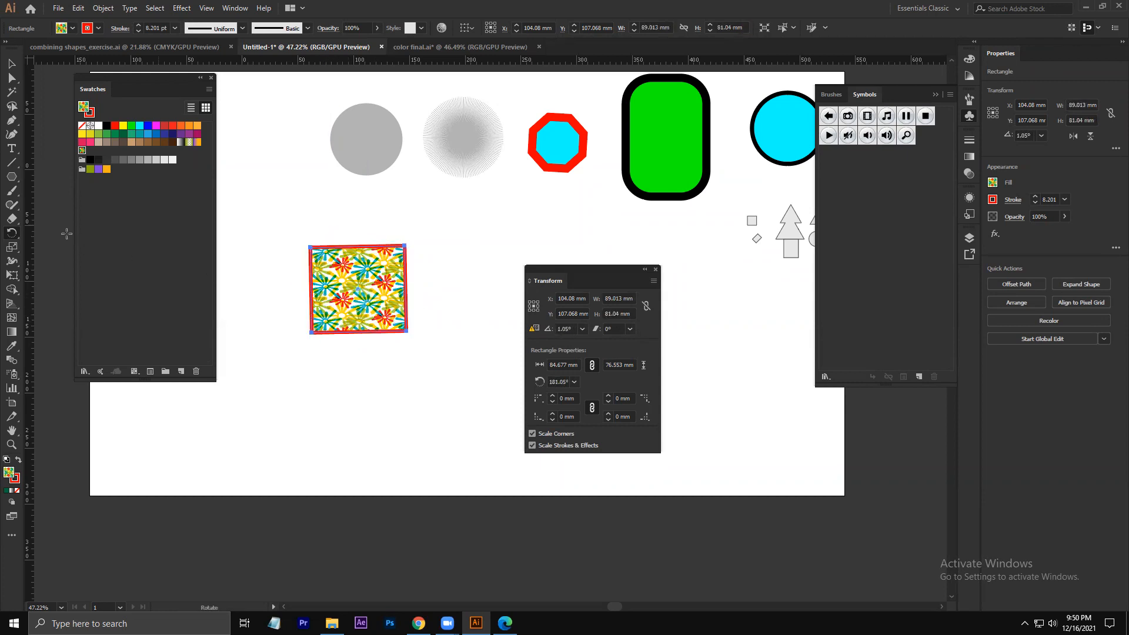
# - Turn on Transform Patterns in the Rotate options and rotate the rectangle together with its pattern freehand to about 175°
pyautogui.doubleClick(12, 233)
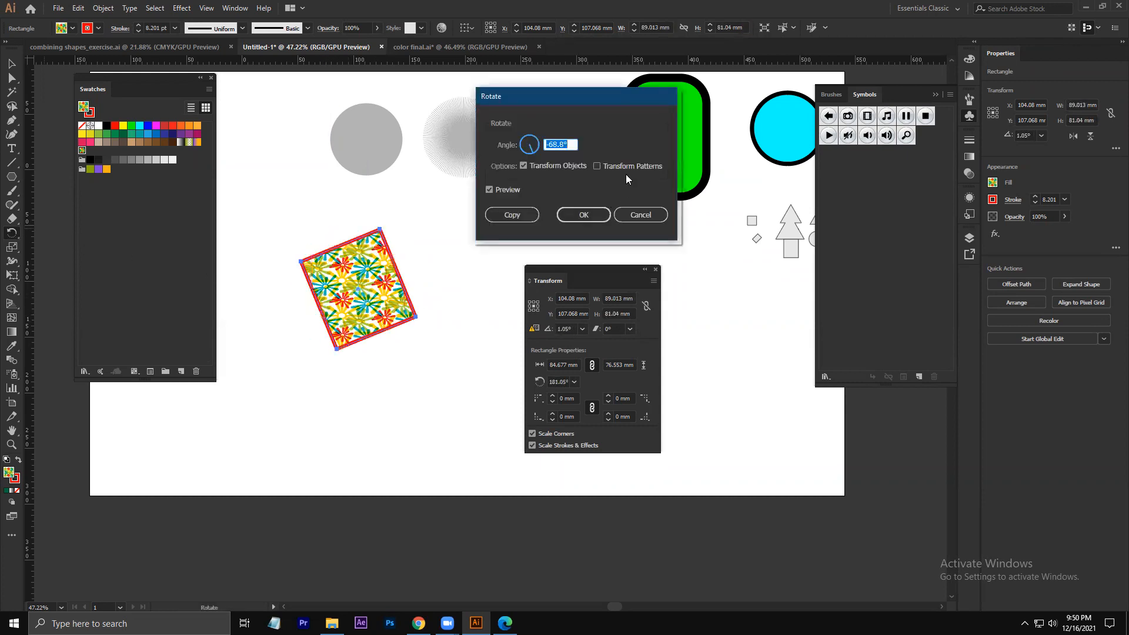
pyautogui.click(596, 166)
pyautogui.click(585, 212)
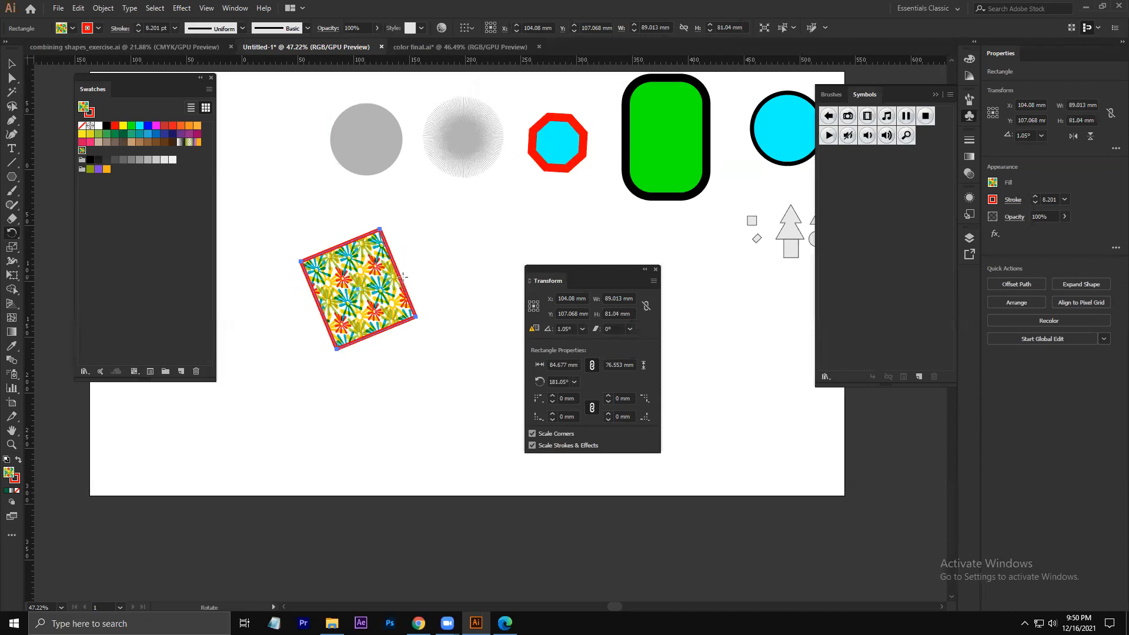
pyautogui.moveTo(389, 303); pyautogui.dragTo(364, 315)
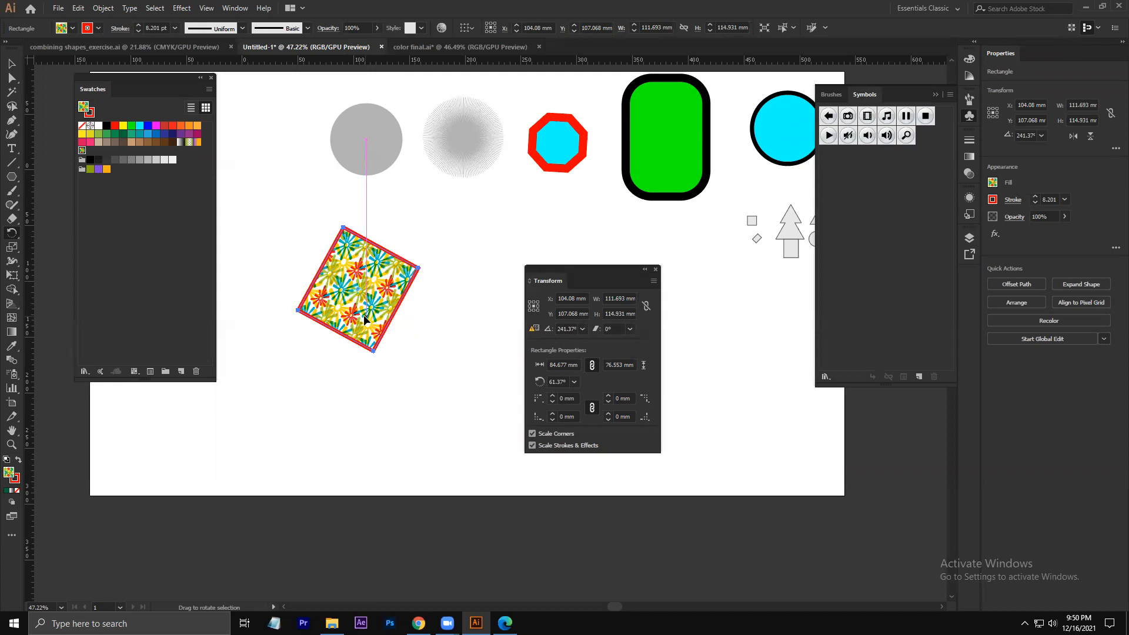
pyautogui.moveTo(363, 315)
pyautogui.mouseDown()
pyautogui.moveTo(349, 309)
pyautogui.moveTo(362, 309)
pyautogui.mouseUp()
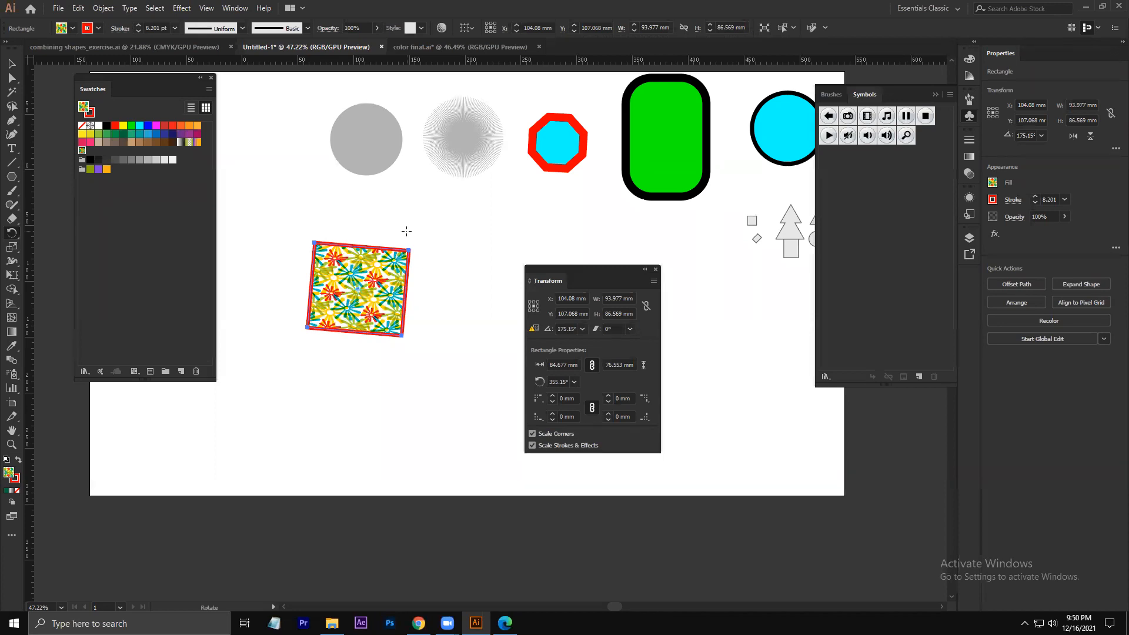
# - Move the patterned rectangle up beside the grey circle and rotate it slightly to about 182°
pyautogui.press('v')
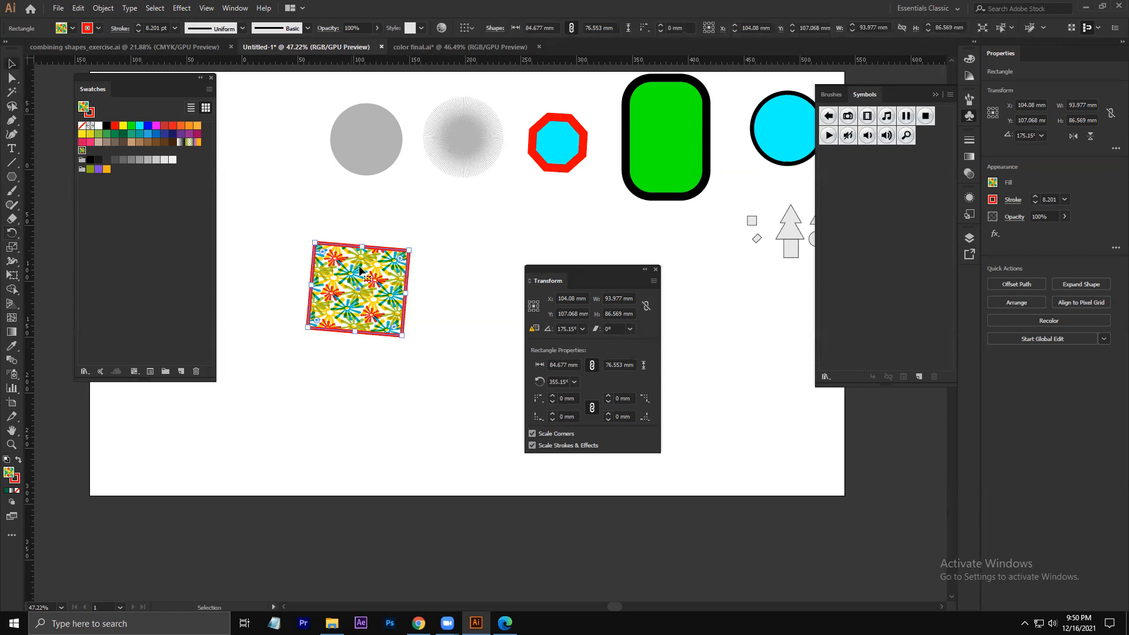
pyautogui.moveTo(362, 305); pyautogui.dragTo(271, 158)
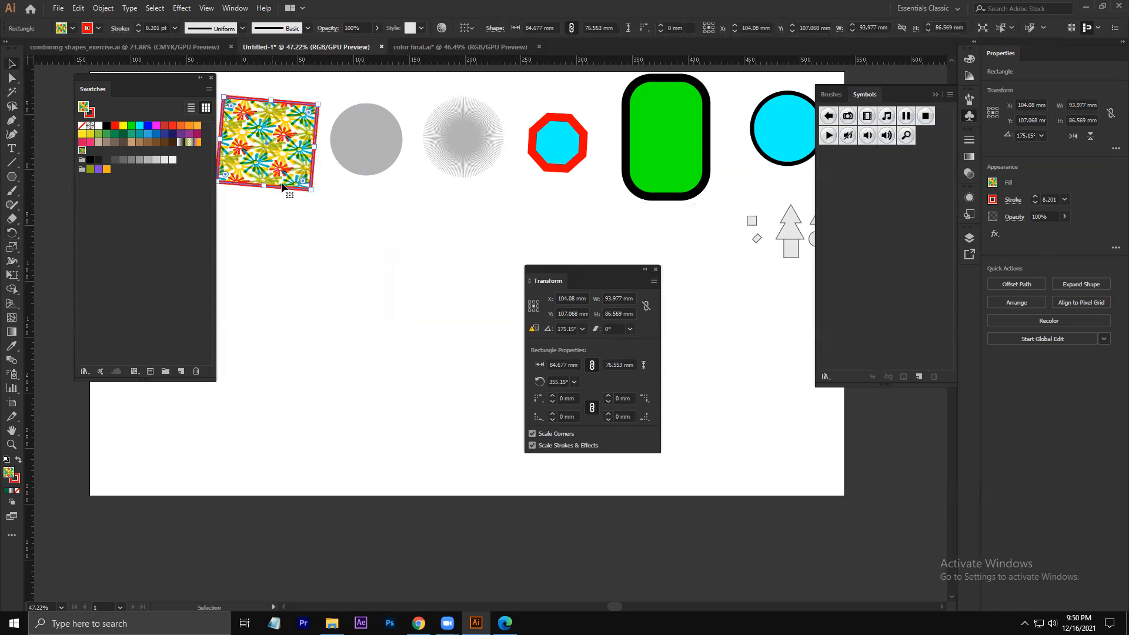
pyautogui.moveTo(311, 193); pyautogui.dragTo(321, 196)
pyautogui.click(311, 209)
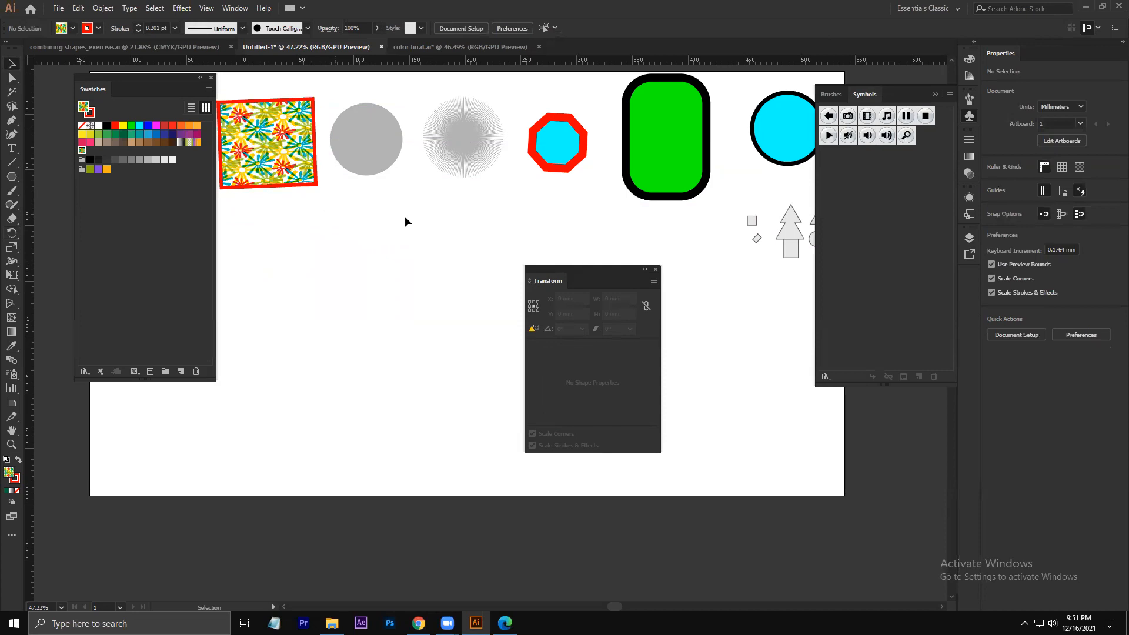
# - Fill the grey starburst shape with red and deselect it
pyautogui.click(464, 154)
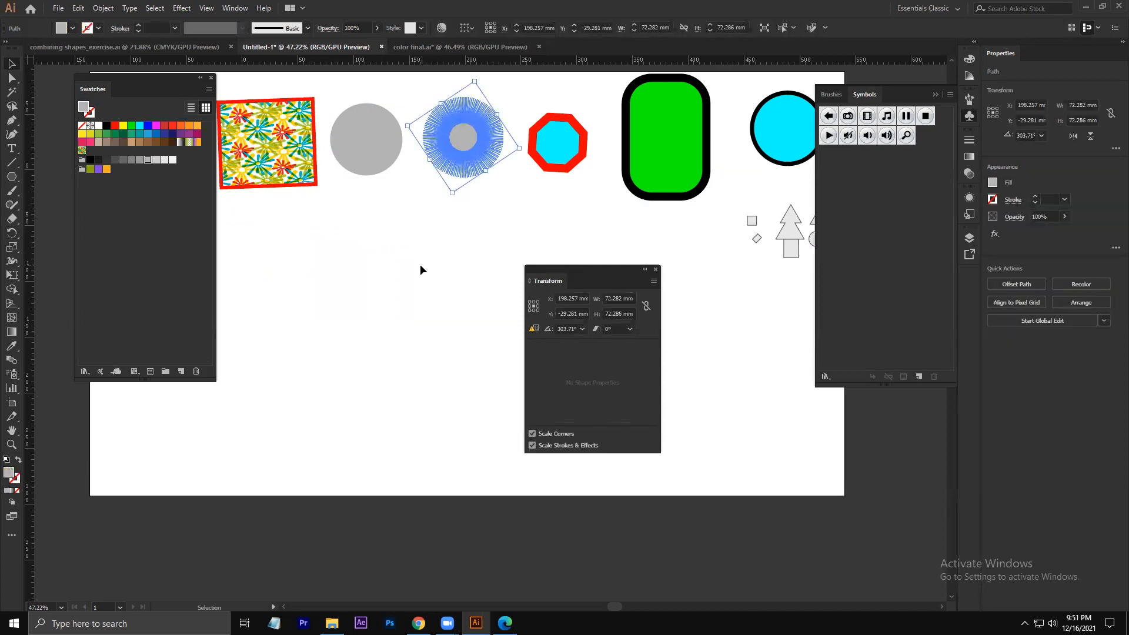
pyautogui.click(72, 28)
pyautogui.click(44, 49)
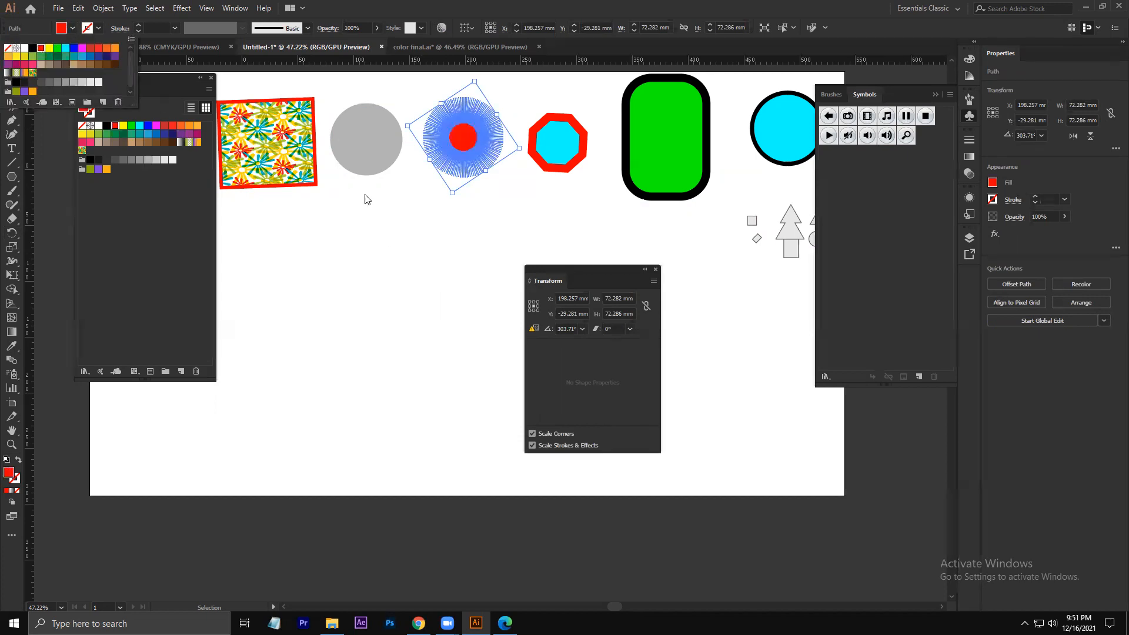
pyautogui.click(377, 230)
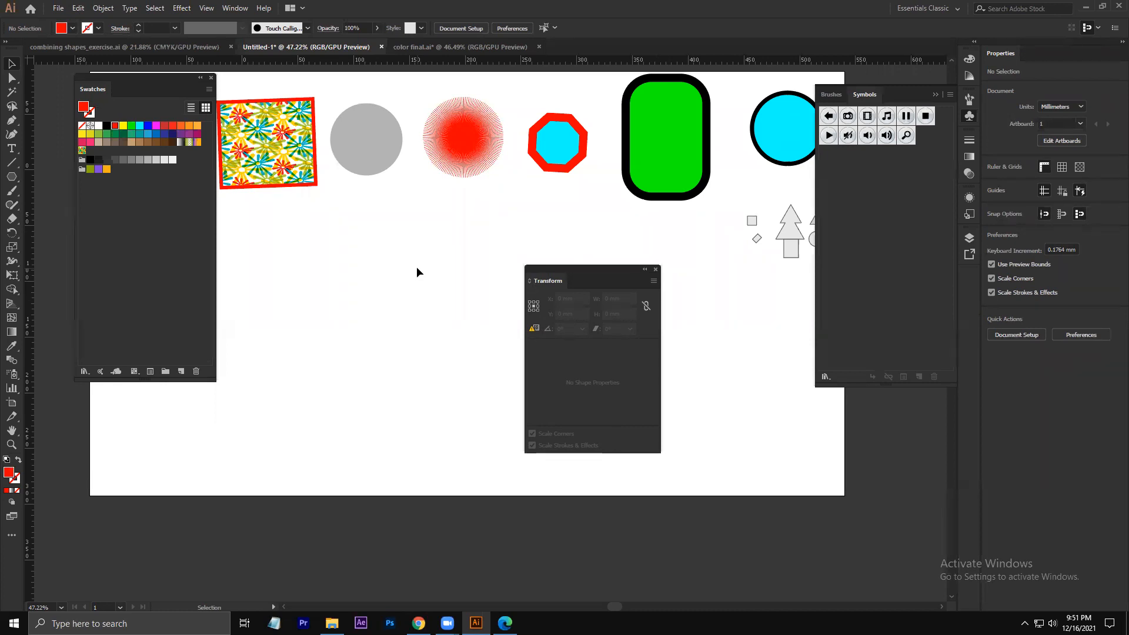
# - Move the cyan circle to the empty area below the patterned rectangle and try squashing it to about 66 × 35 mm
pyautogui.moveTo(777, 132); pyautogui.dragTo(330, 330)
pyautogui.moveTo(341, 289); pyautogui.dragTo(342, 324)
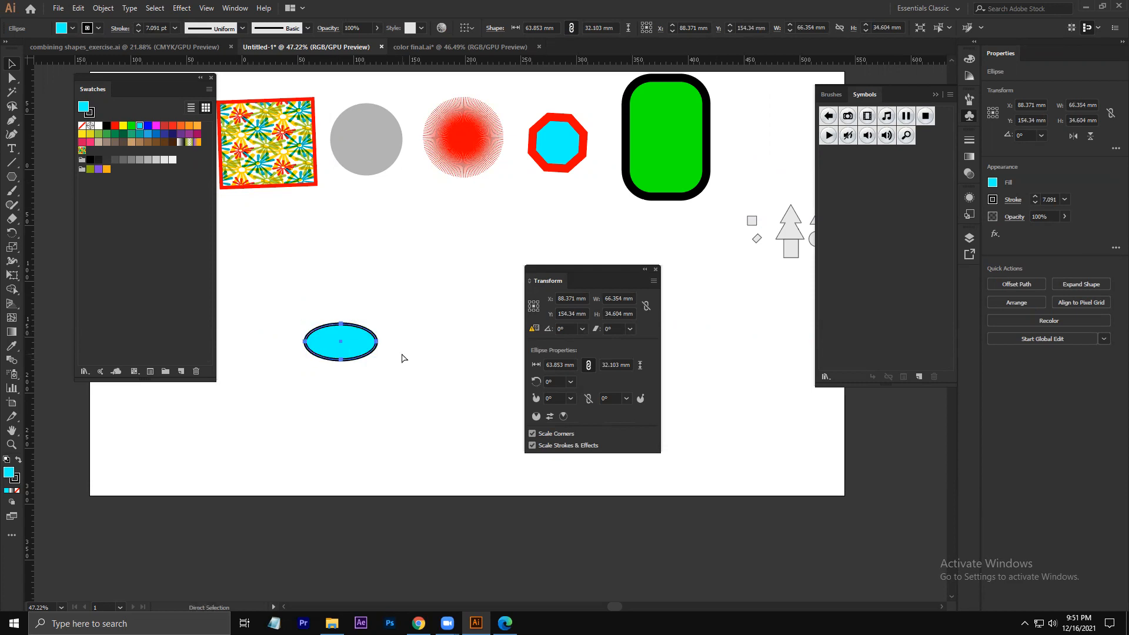
pyautogui.hotkey('ctrl', 'z')
# - Scale the cyan circle unevenly into an oval about 43 × 29 mm and move it in the empty artboard area
pyautogui.moveTo(377, 288); pyautogui.dragTo(328, 328)
pyautogui.press('shift')
pyautogui.click(397, 312)
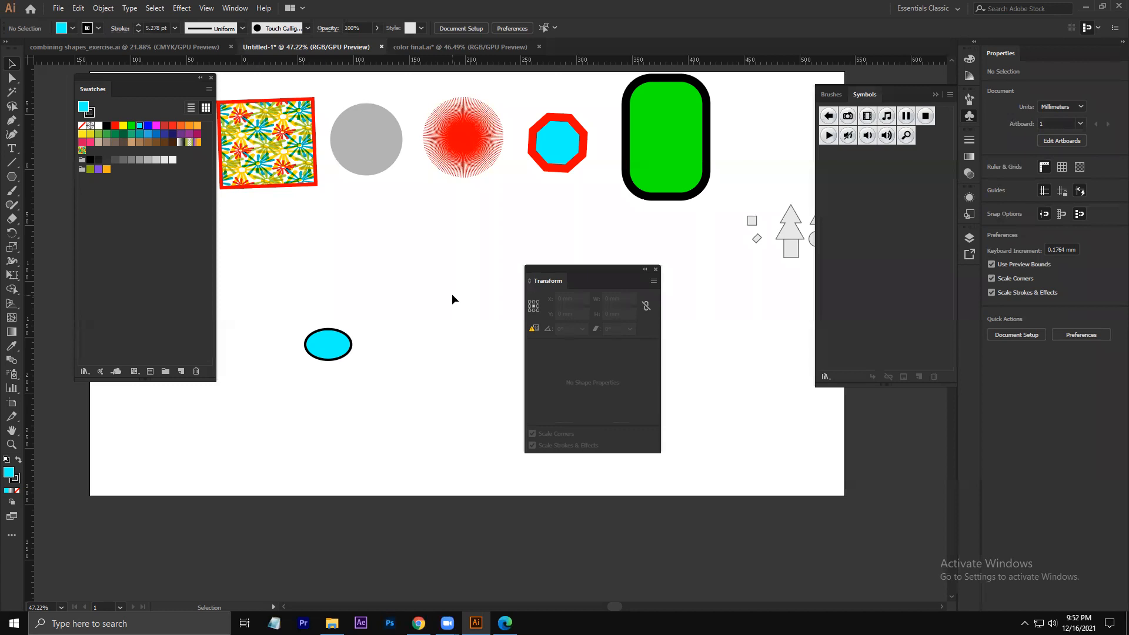
pyautogui.click(351, 359)
pyautogui.moveTo(351, 359); pyautogui.dragTo(398, 316)
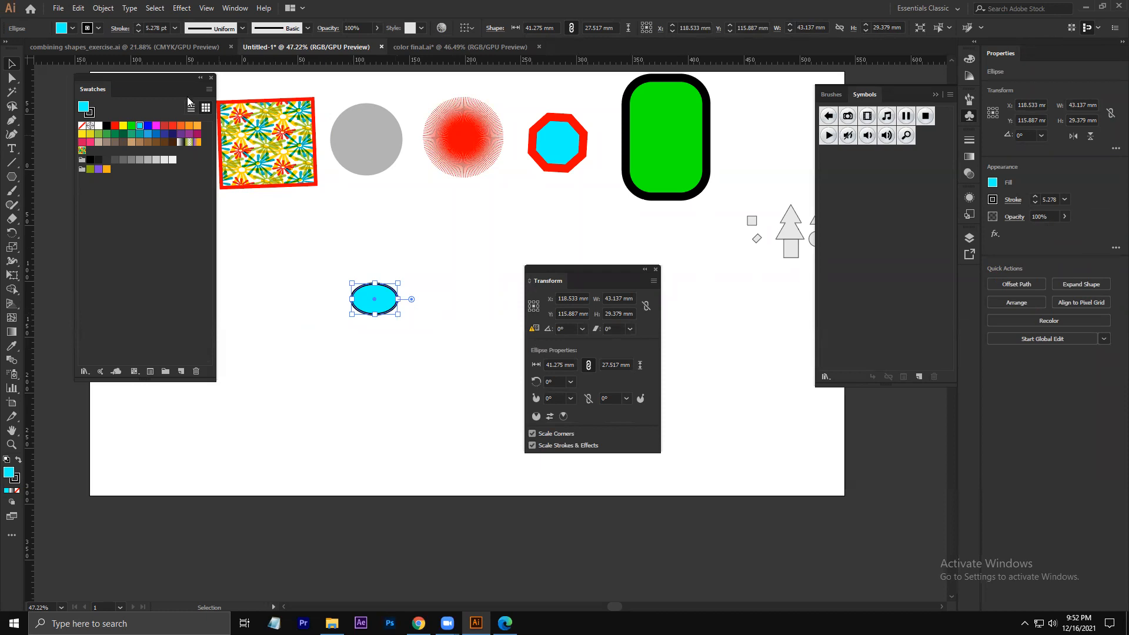
# - Delete the cyan oval and clear the Swatches and Symbols panels off the artboard
pyautogui.click(210, 78)
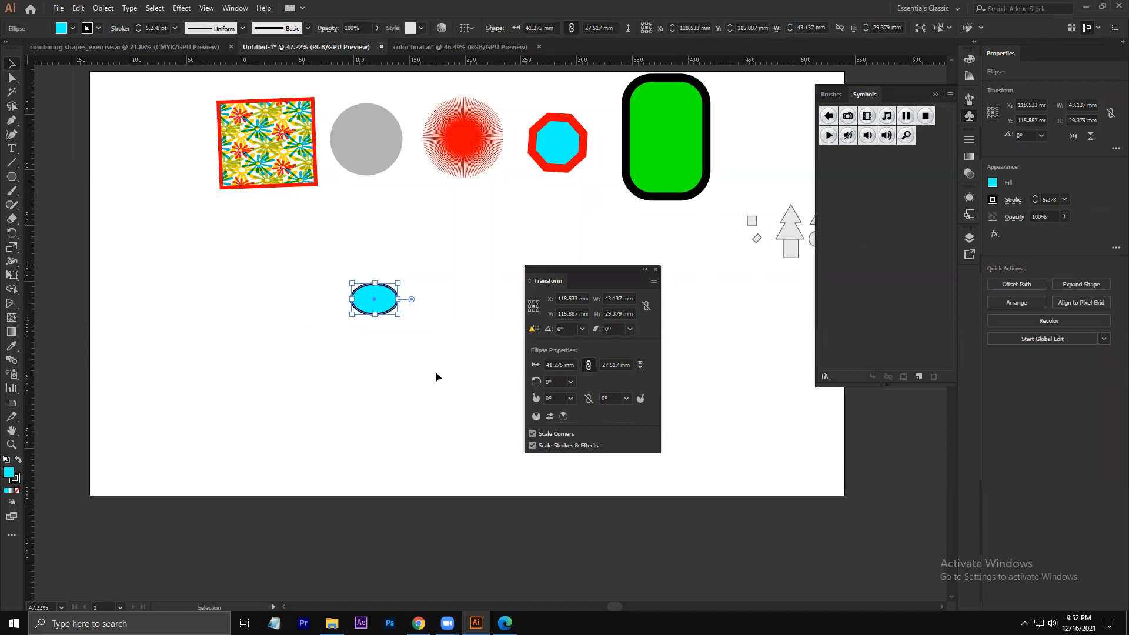
pyautogui.press('Delete')
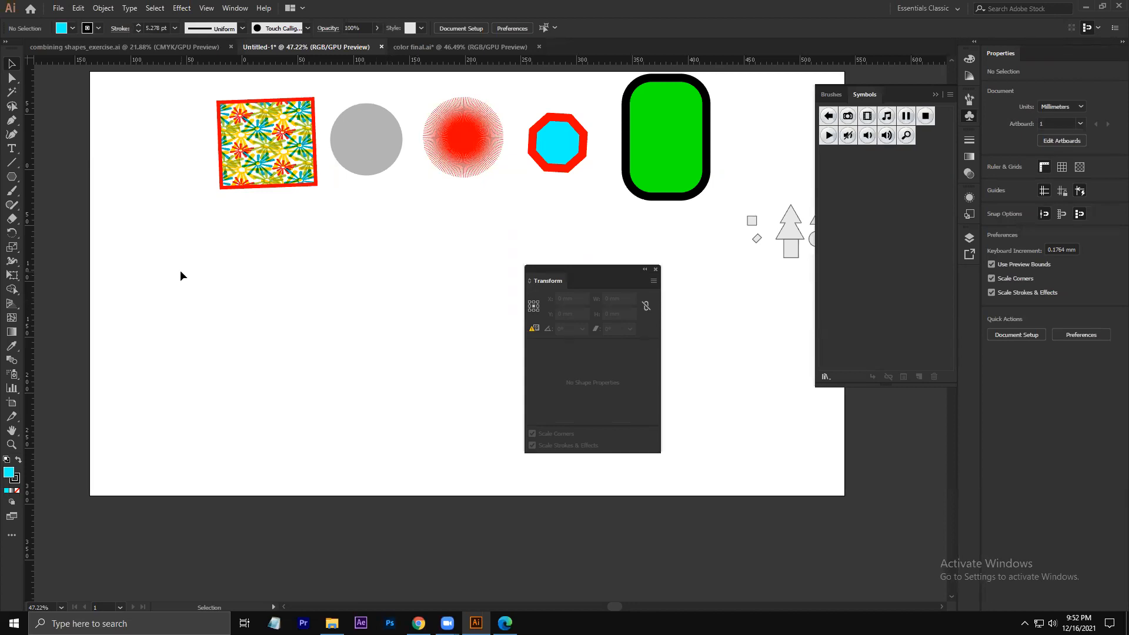
pyautogui.press('space')
pyautogui.moveTo(398, 234); pyautogui.dragTo(379, 285)
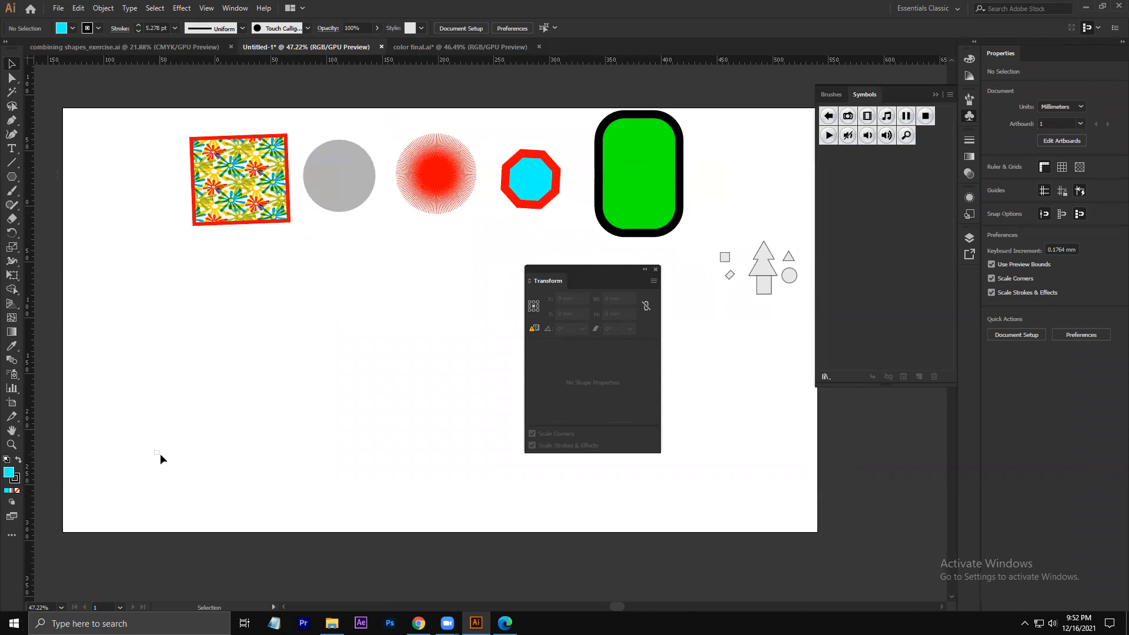
pyautogui.click(934, 94)
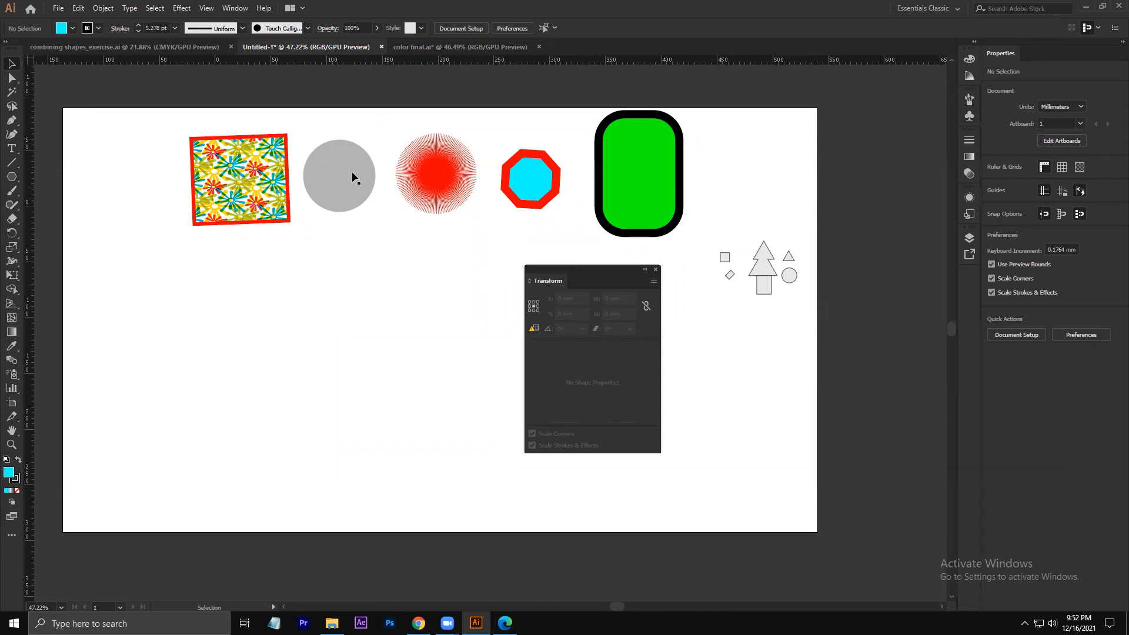
# - Move the grey circle to the artboard's upper-right corner and switch its Transform reference point between the centre and upper-right corner
pyautogui.moveTo(340, 178); pyautogui.dragTo(762, 167)
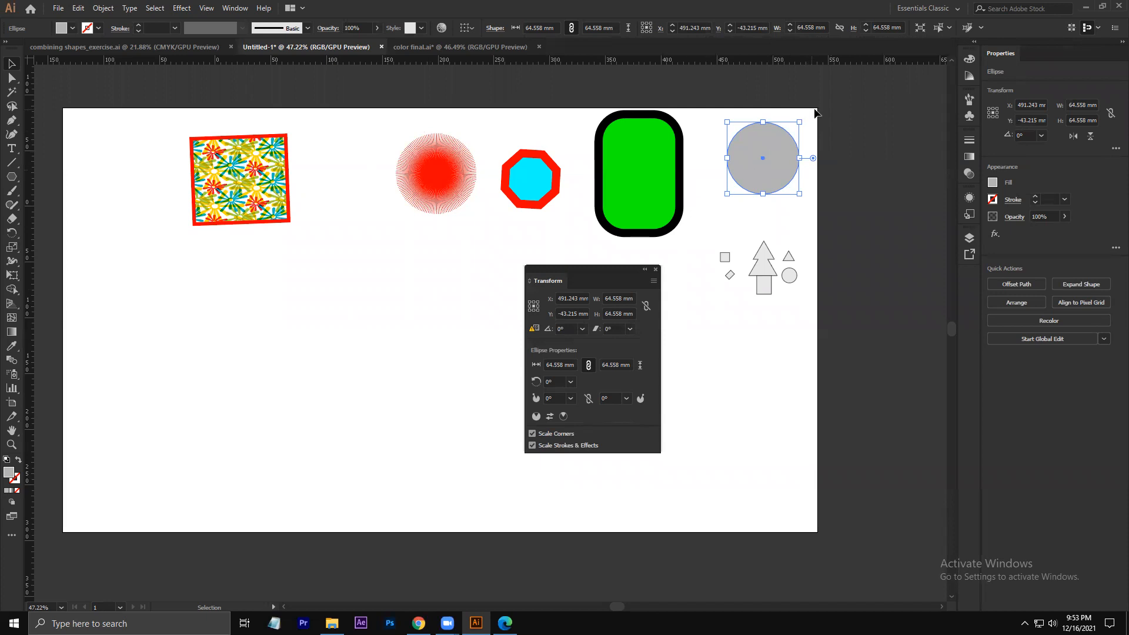
pyautogui.click(536, 301)
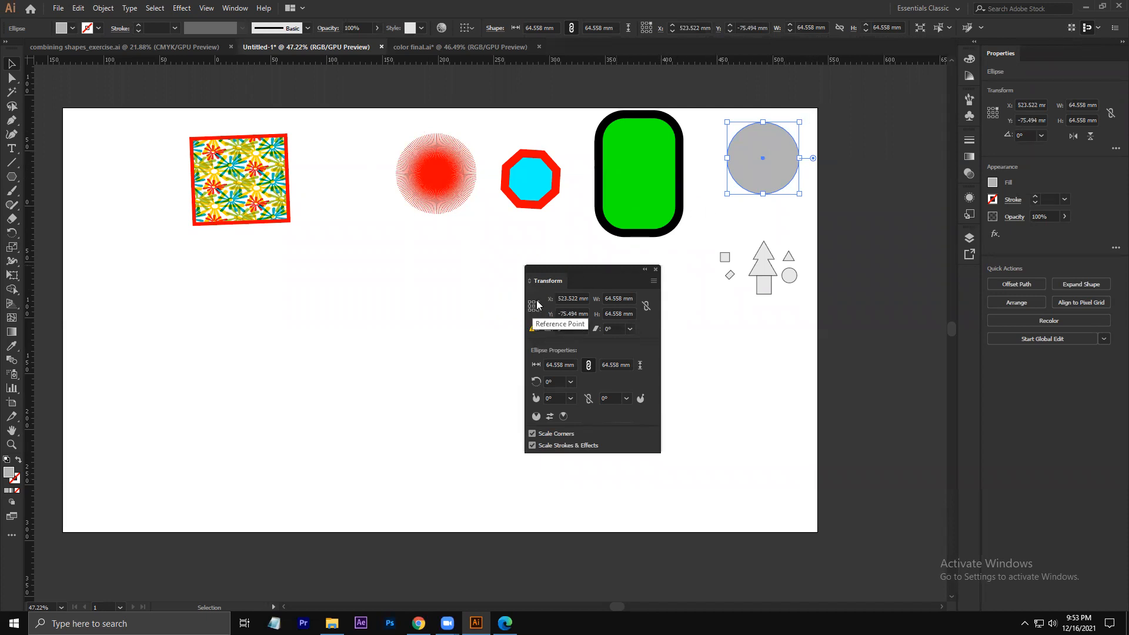
pyautogui.click(532, 306)
pyautogui.click(534, 306)
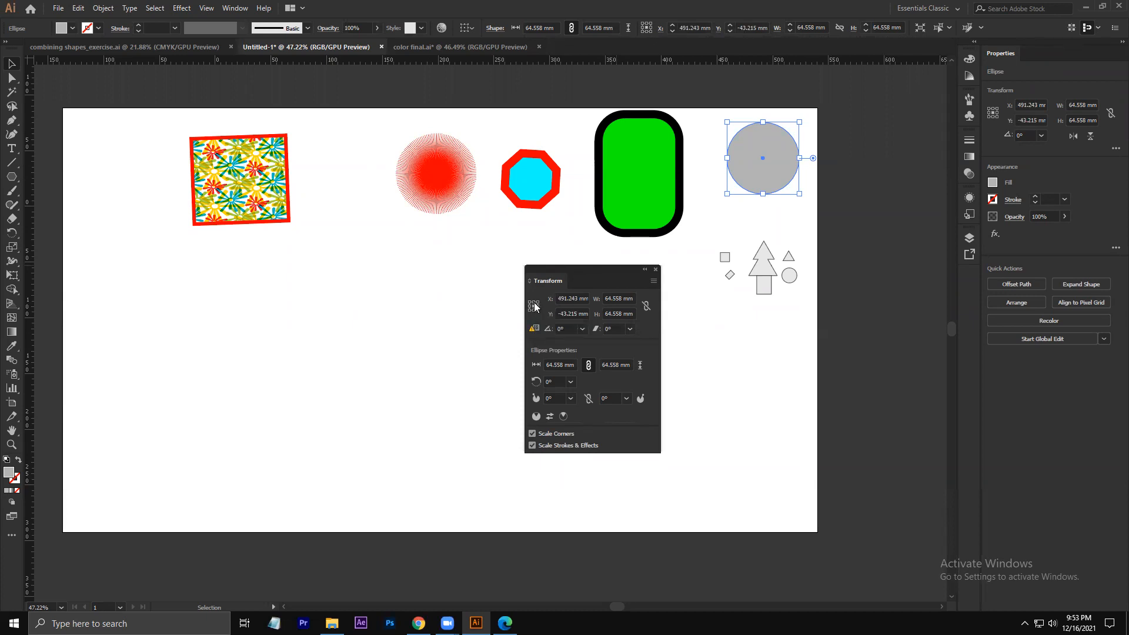
pyautogui.click(537, 301)
pyautogui.click(534, 306)
pyautogui.click(536, 301)
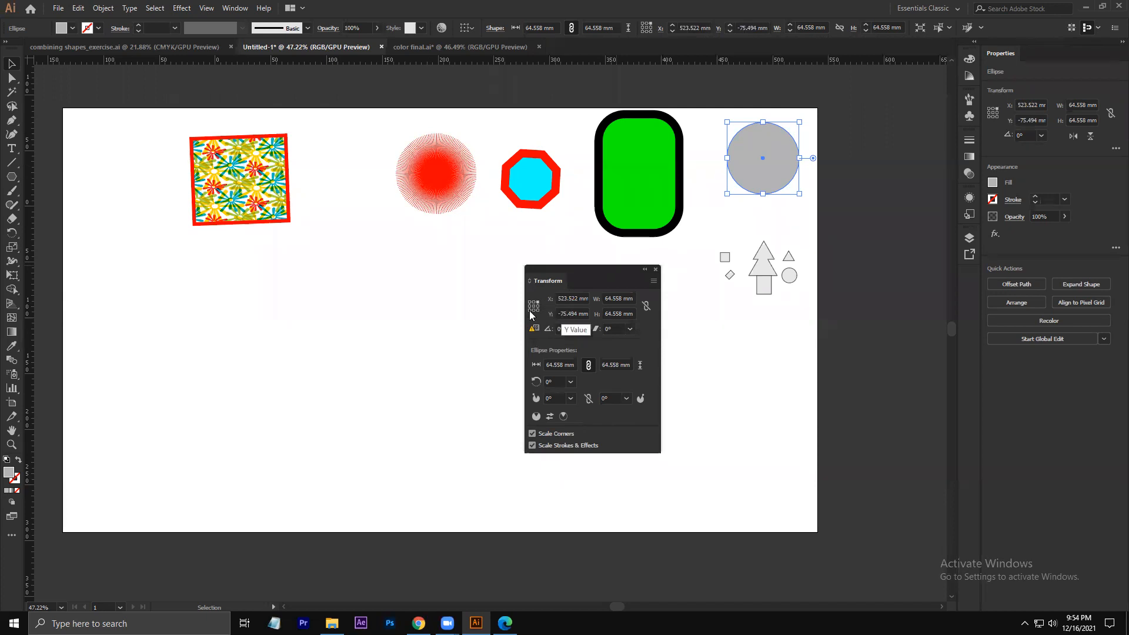
# - Check the grey circle's X value and set its Transform reference point to the centre
pyautogui.click(564, 298)
pyautogui.doubleClick(582, 298)
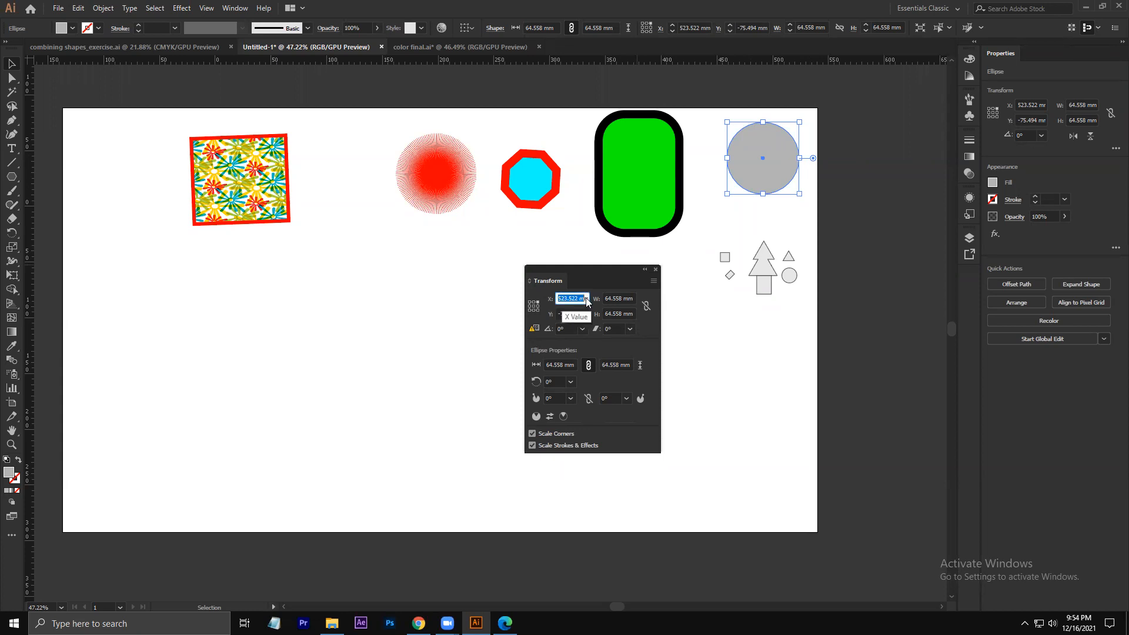
pyautogui.click(736, 386)
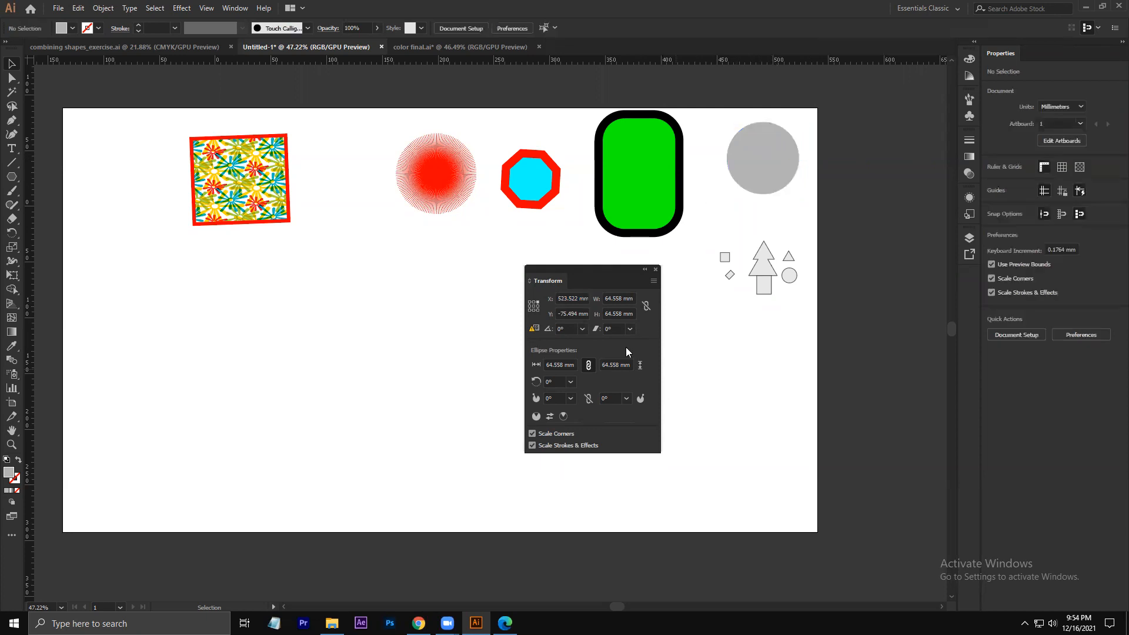
pyautogui.click(748, 142)
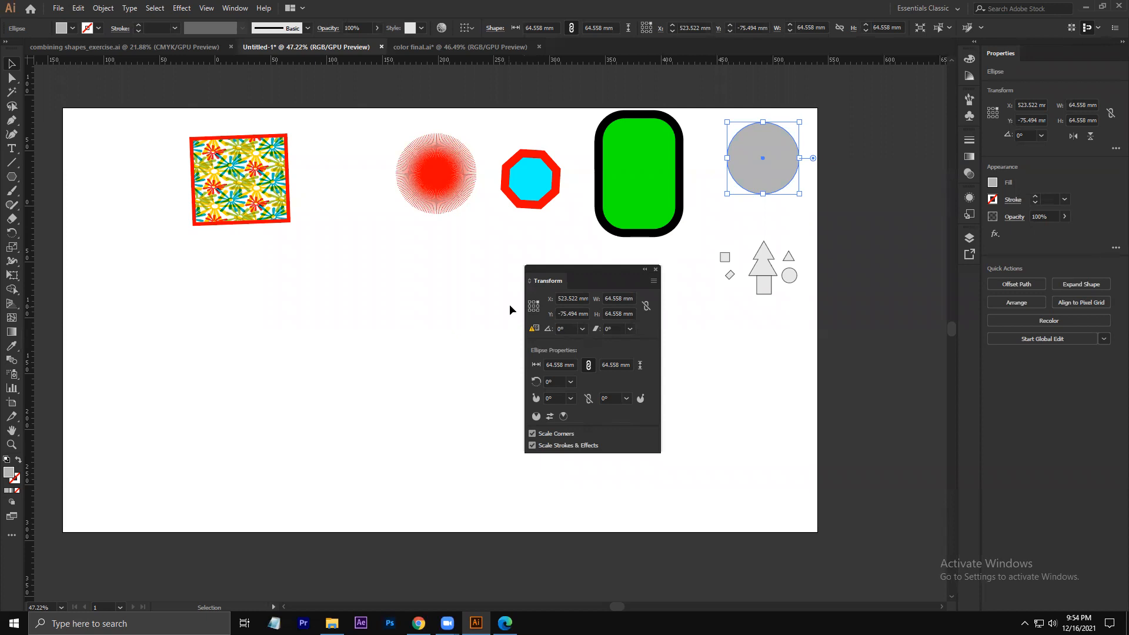
pyautogui.click(531, 310)
pyautogui.click(686, 397)
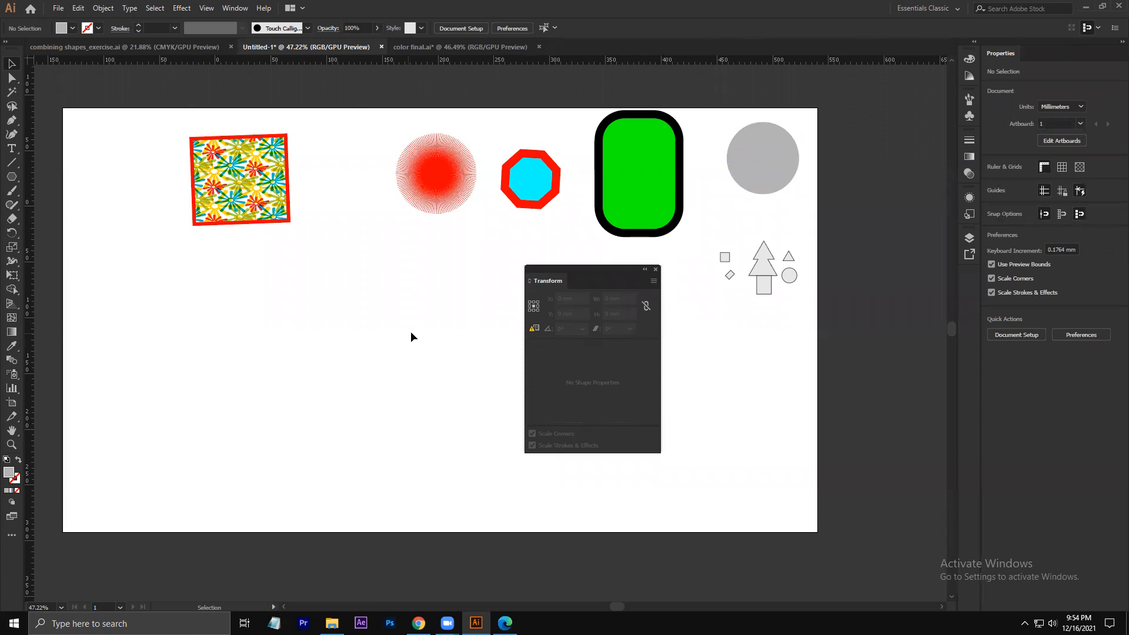
# - Move the Transform panel away from the octagon and replace the rectangle's floral pattern fill with solid green
pyautogui.click(522, 174)
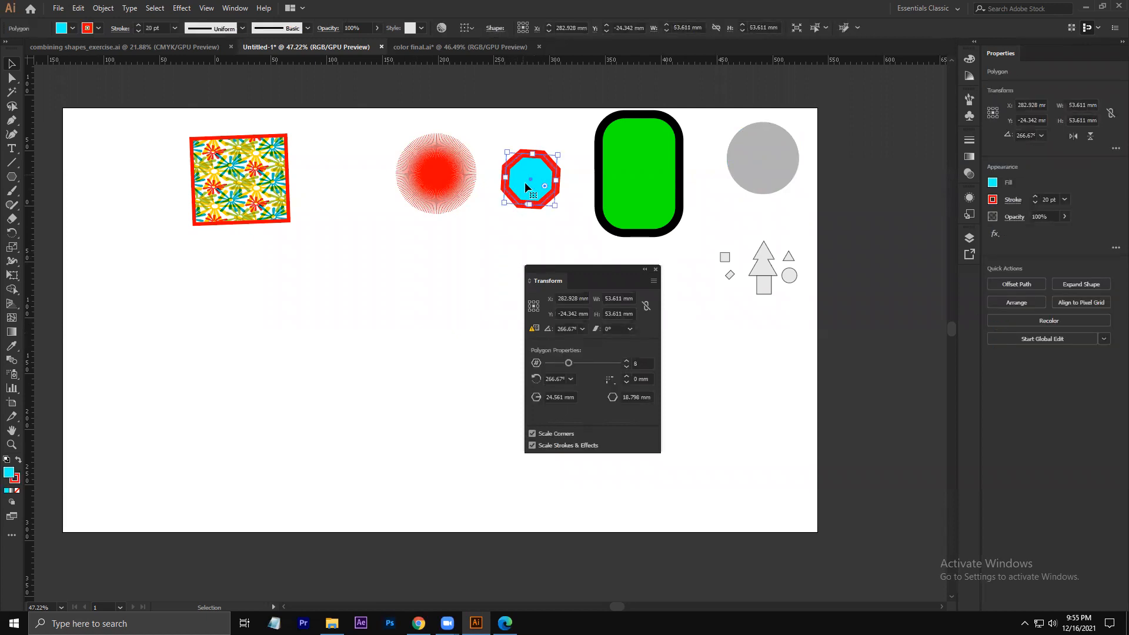
pyautogui.moveTo(559, 276); pyautogui.dragTo(392, 263)
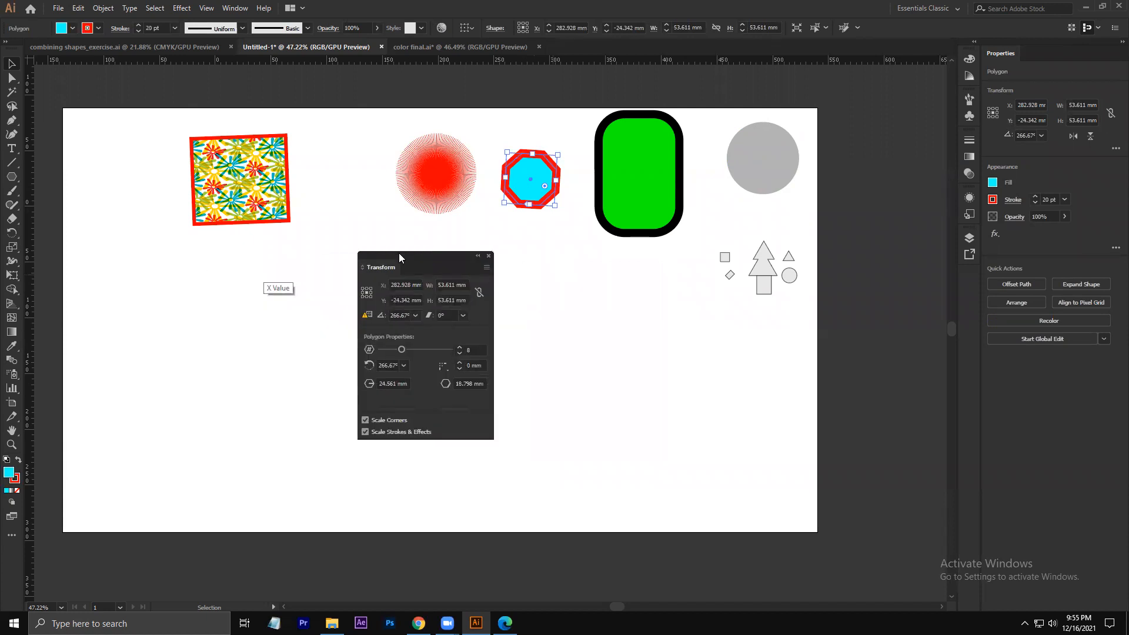
pyautogui.click(641, 179)
pyautogui.click(243, 194)
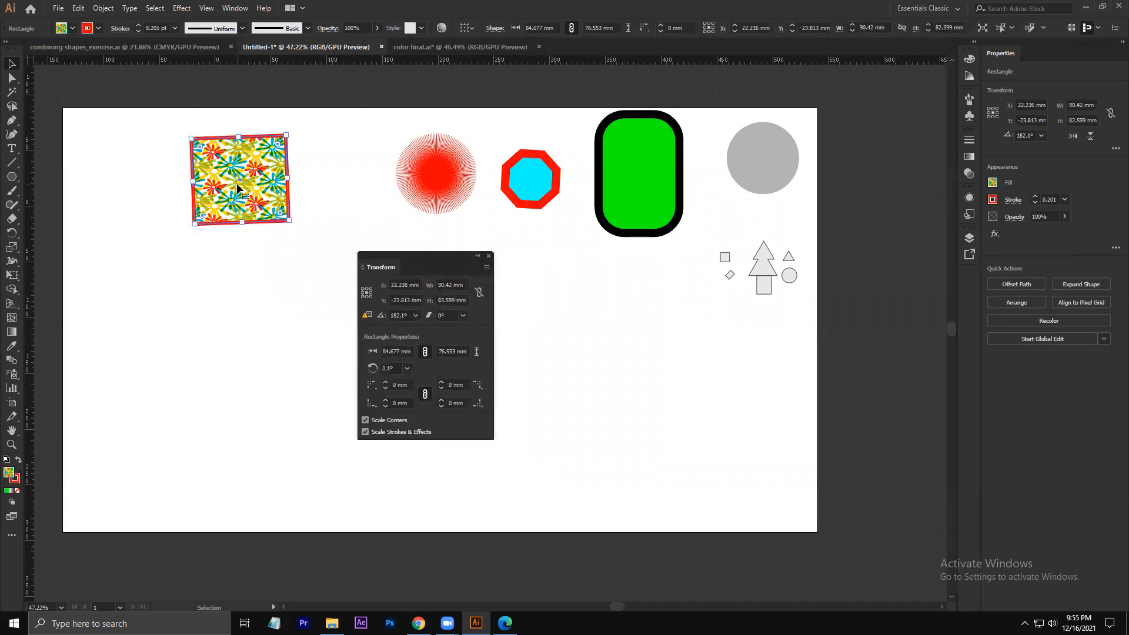
pyautogui.click(72, 28)
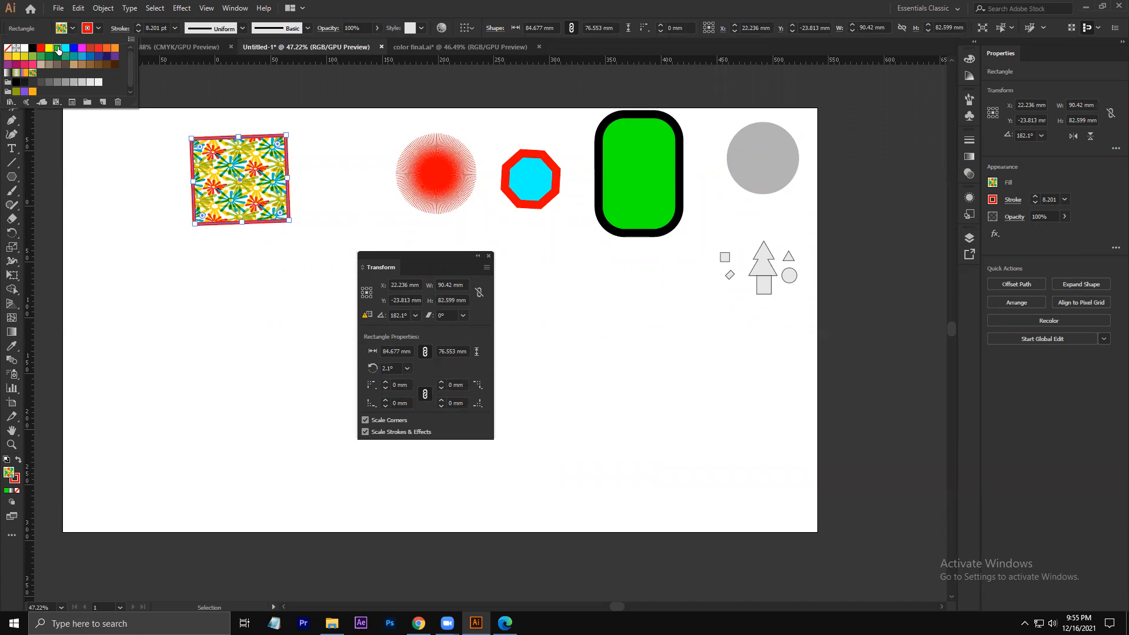
pyautogui.click(41, 102)
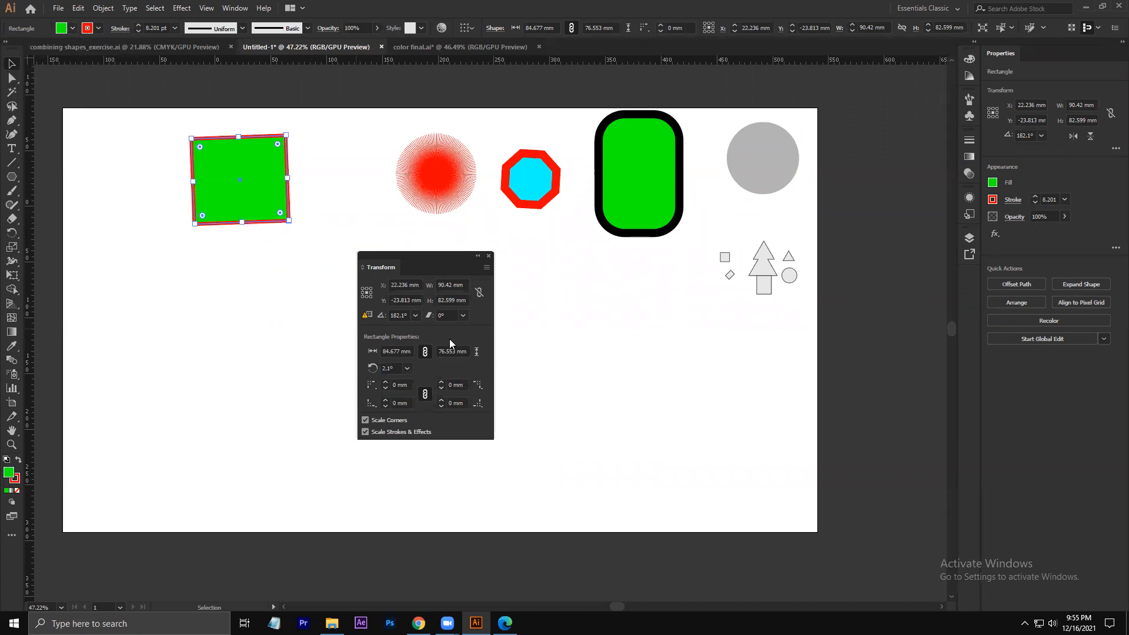
# - Check the octagon's polygon properties, then try pie end angles of 90°, 210° and 240° on the grey circle before setting 300°
pyautogui.click(531, 192)
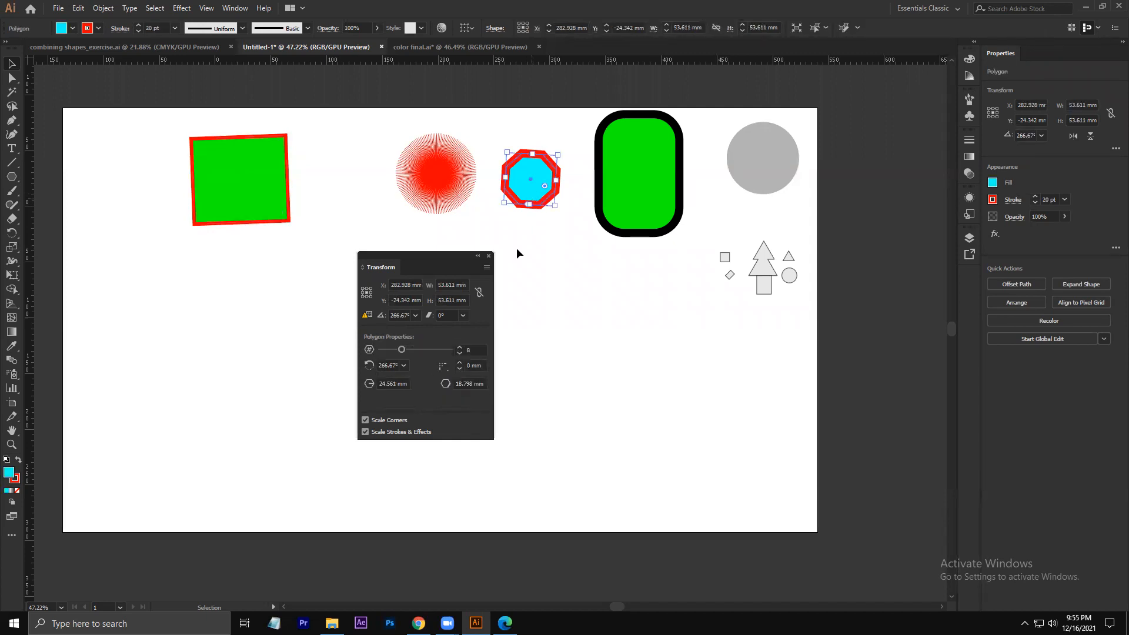
pyautogui.moveTo(401, 348)
pyautogui.mouseDown()
pyautogui.moveTo(431, 350)
pyautogui.moveTo(401, 349)
pyautogui.mouseUp()
pyautogui.click(752, 159)
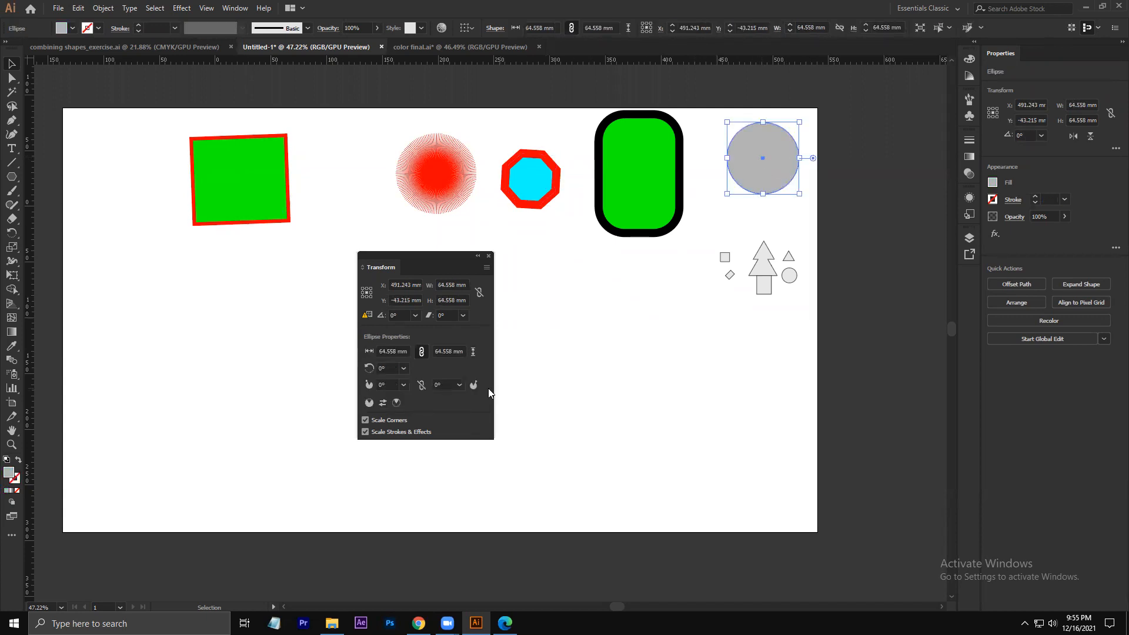
pyautogui.click(459, 384)
pyautogui.click(461, 448)
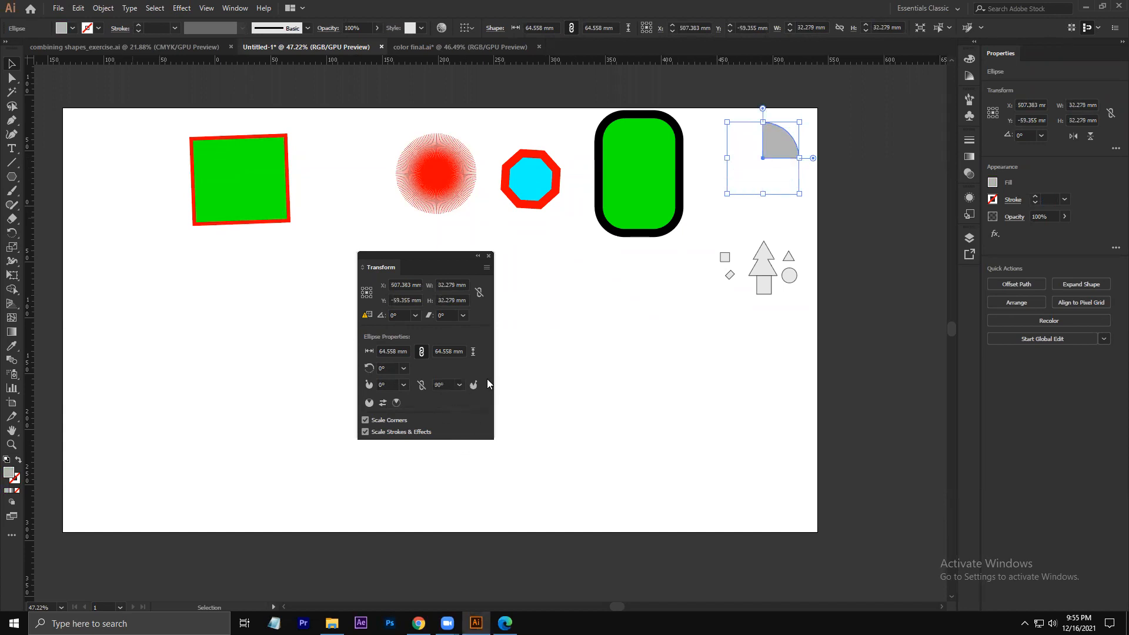
pyautogui.click(457, 386)
pyautogui.click(464, 495)
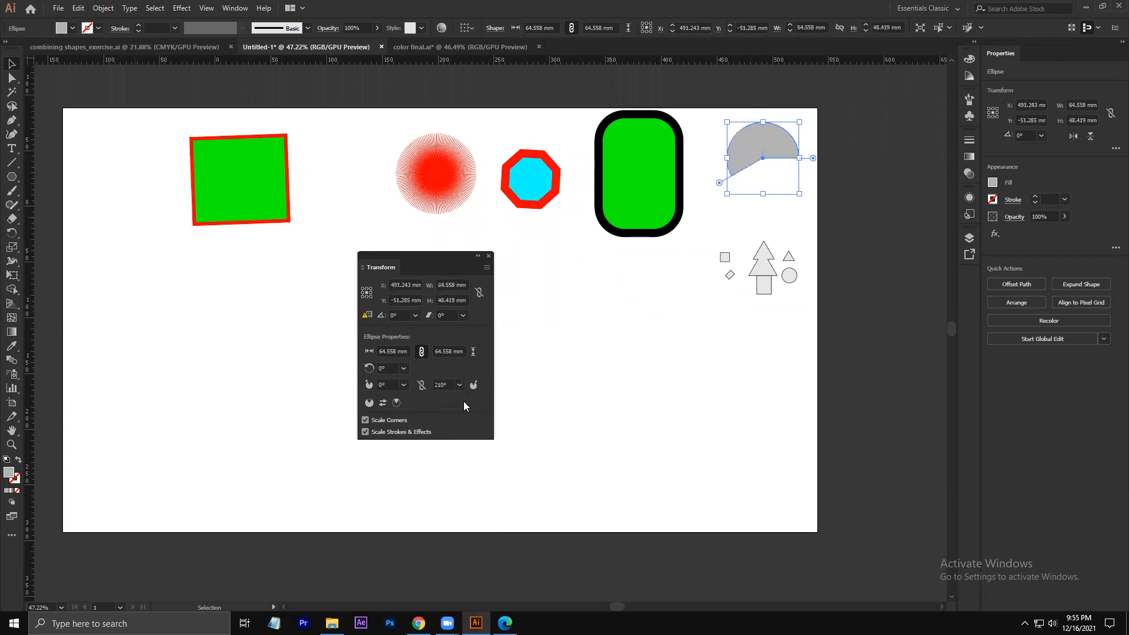
pyautogui.click(462, 381)
pyautogui.click(468, 502)
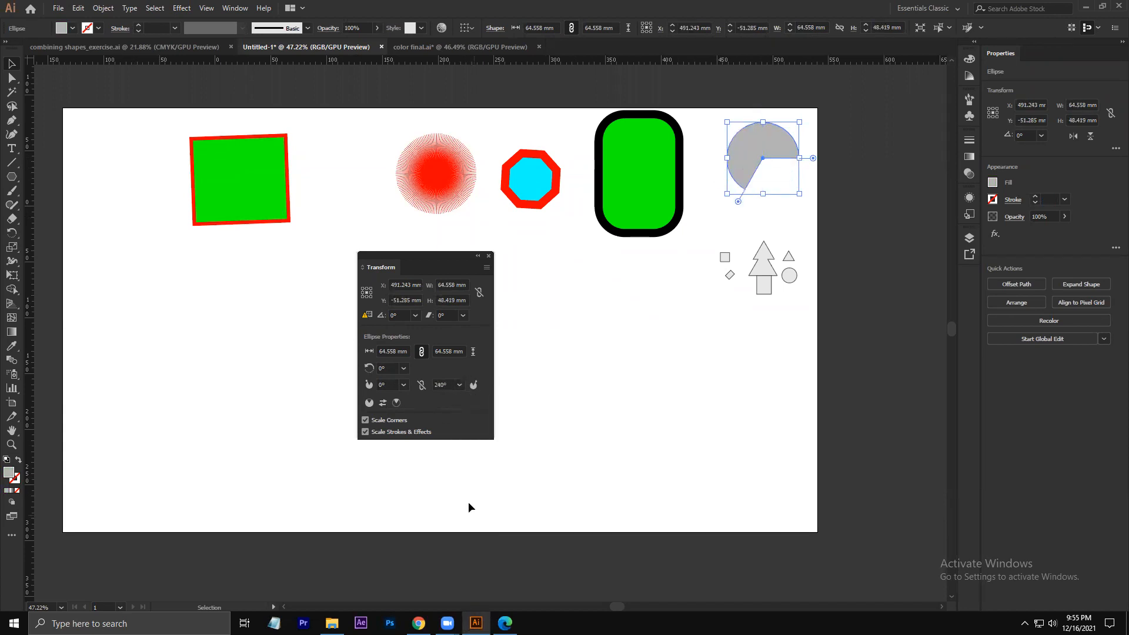
pyautogui.click(459, 385)
pyautogui.click(470, 539)
# - Set the grey circle's pie start angle to 180° and invert the pie five times
pyautogui.click(402, 386)
pyautogui.click(419, 488)
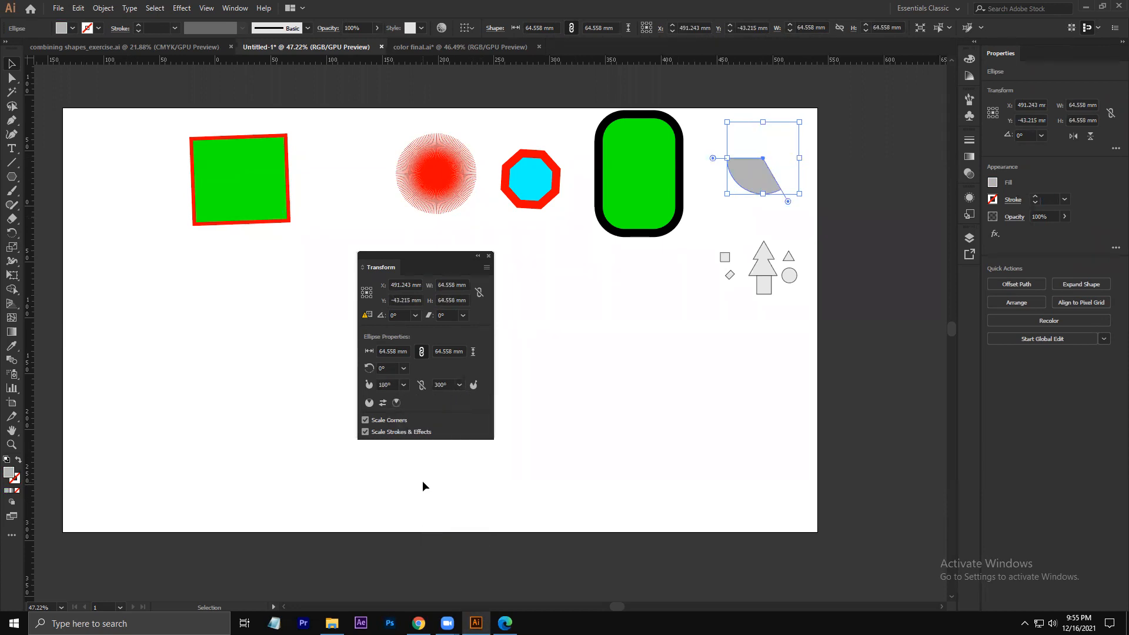
pyautogui.click(382, 403)
pyautogui.click(382, 403)
pyautogui.click(382, 403)
pyautogui.click(382, 403)
pyautogui.click(382, 404)
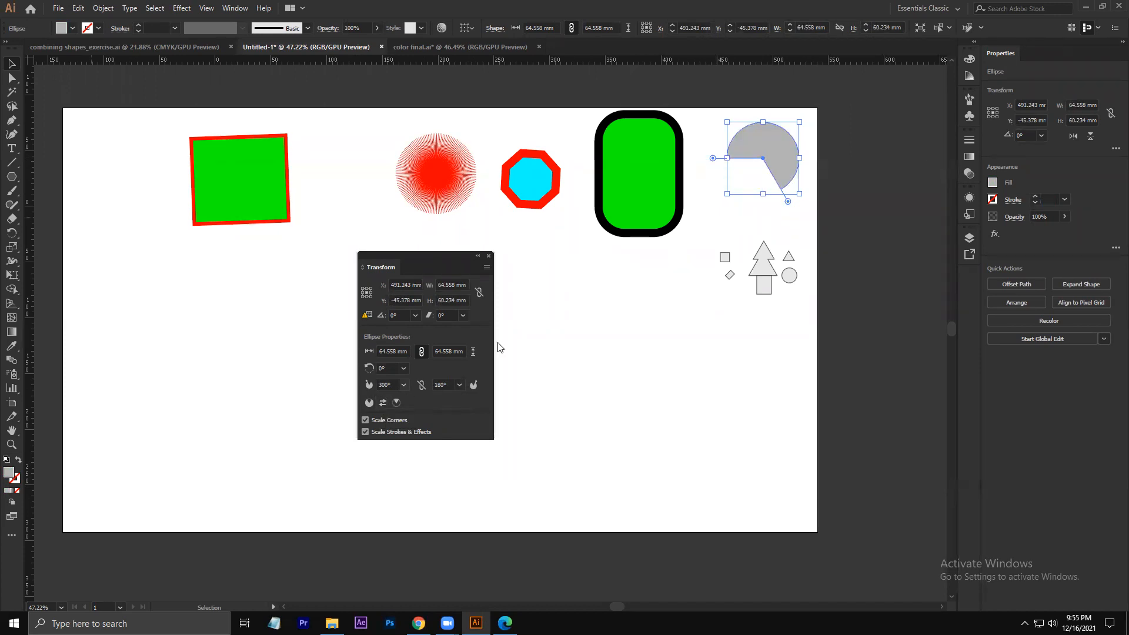
# - Select the green rounded rectangle and the octagon in turn, then close the Transform panel and clear the selection
pyautogui.click(643, 178)
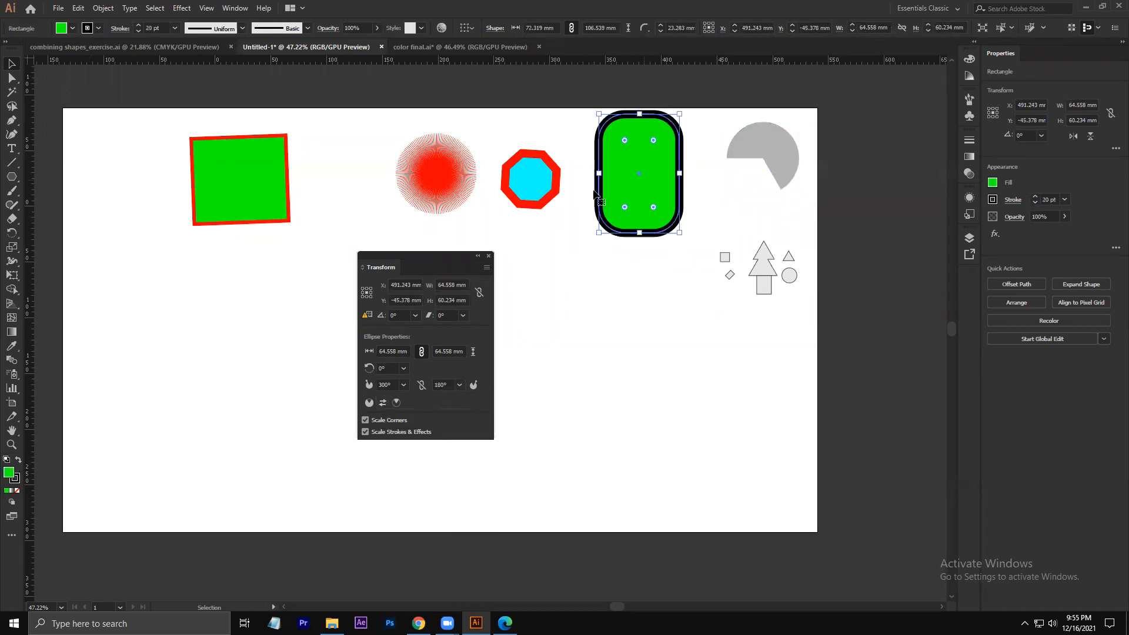
pyautogui.click(536, 187)
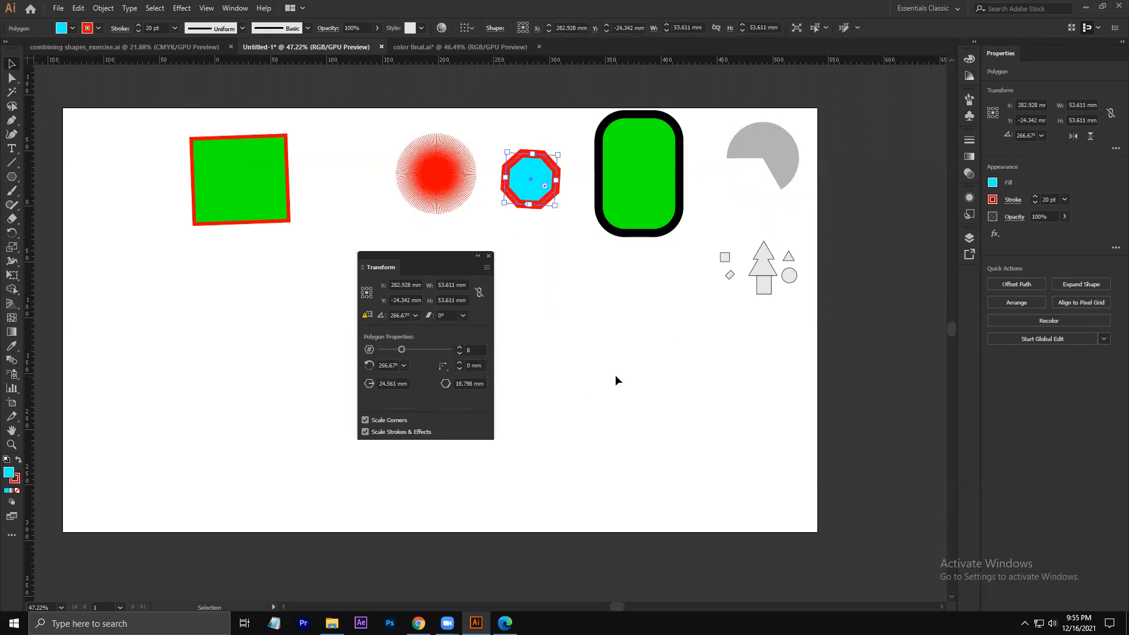
pyautogui.click(490, 256)
pyautogui.click(507, 271)
# - Move the green rectangle, the small shapes around the tree and the red starburst slightly up towards the artboard's upper edge
pyautogui.moveTo(216, 222); pyautogui.dragTo(204, 209)
pyautogui.click(412, 276)
pyautogui.moveTo(700, 234); pyautogui.dragTo(756, 248)
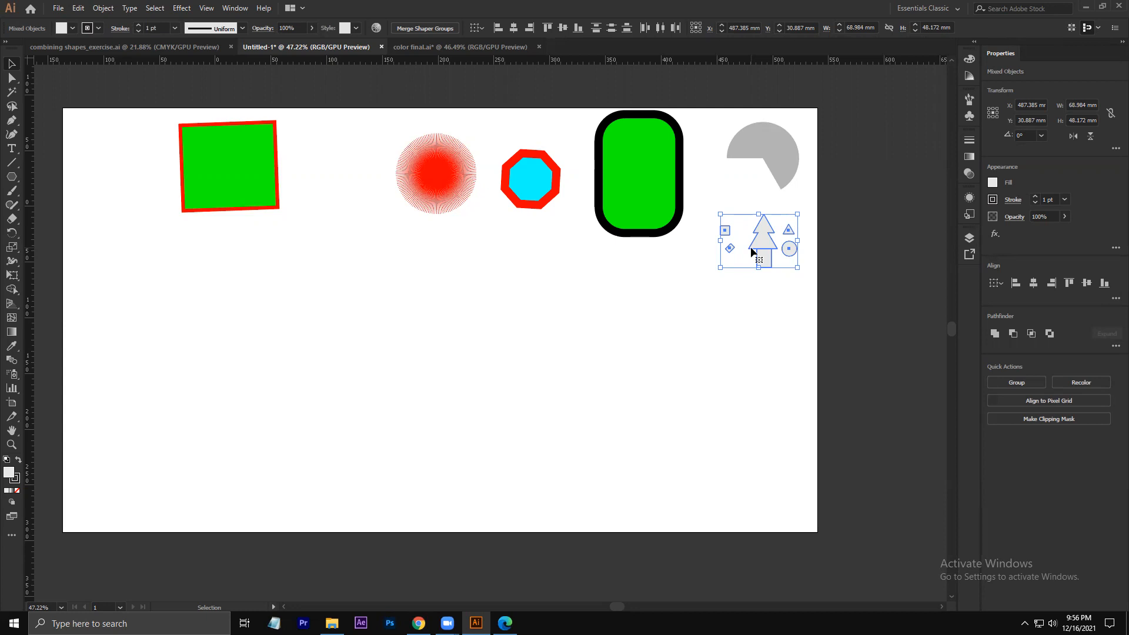
pyautogui.click(530, 298)
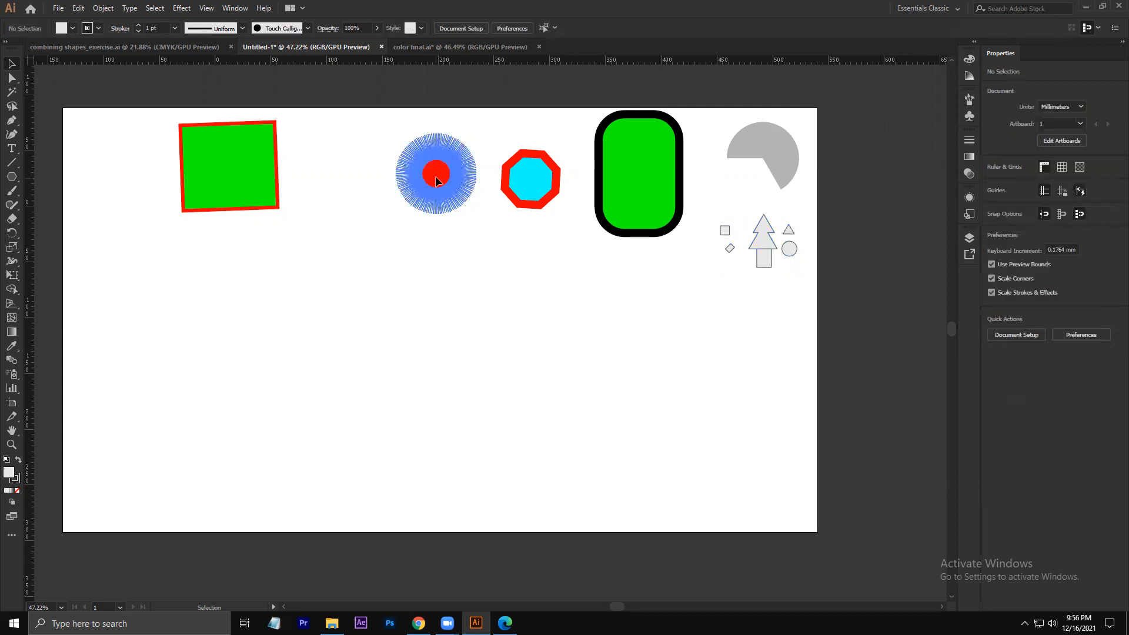
pyautogui.moveTo(435, 175); pyautogui.dragTo(412, 169)
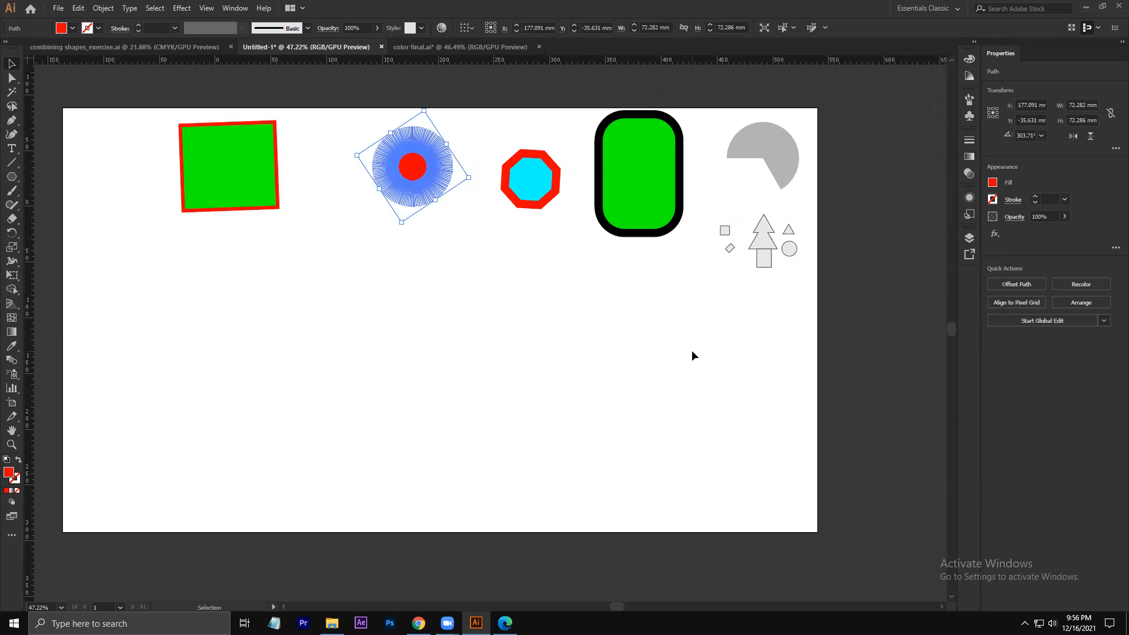
pyautogui.click(630, 378)
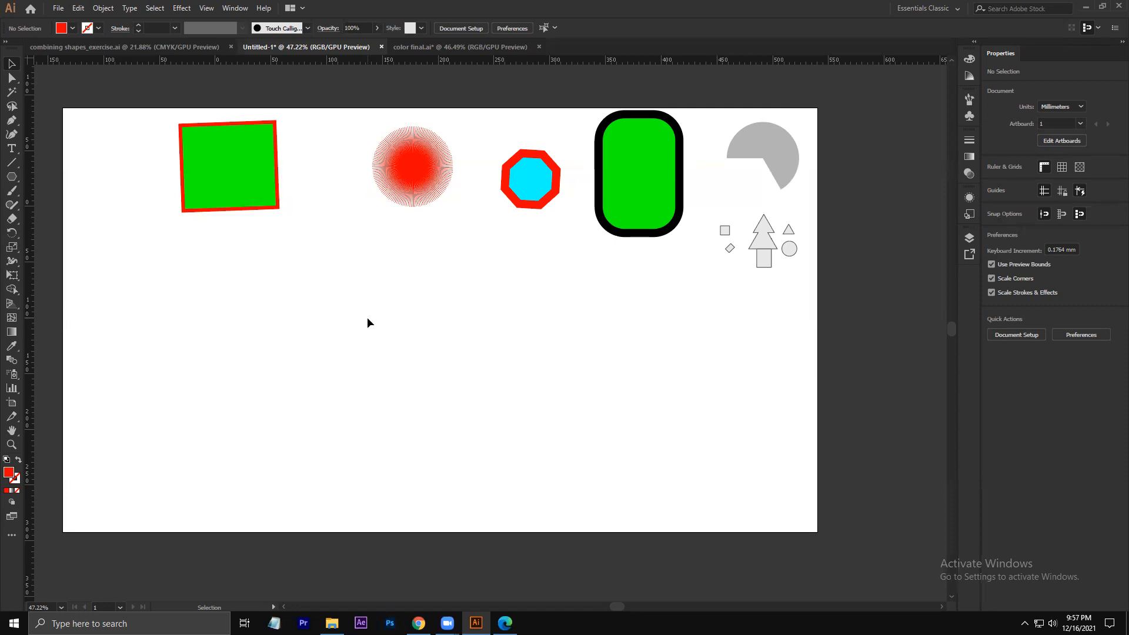
# - Draw a square about 43 mm wide with the Shaper tool and move it sideways to below the red starburst
pyautogui.click(251, 187)
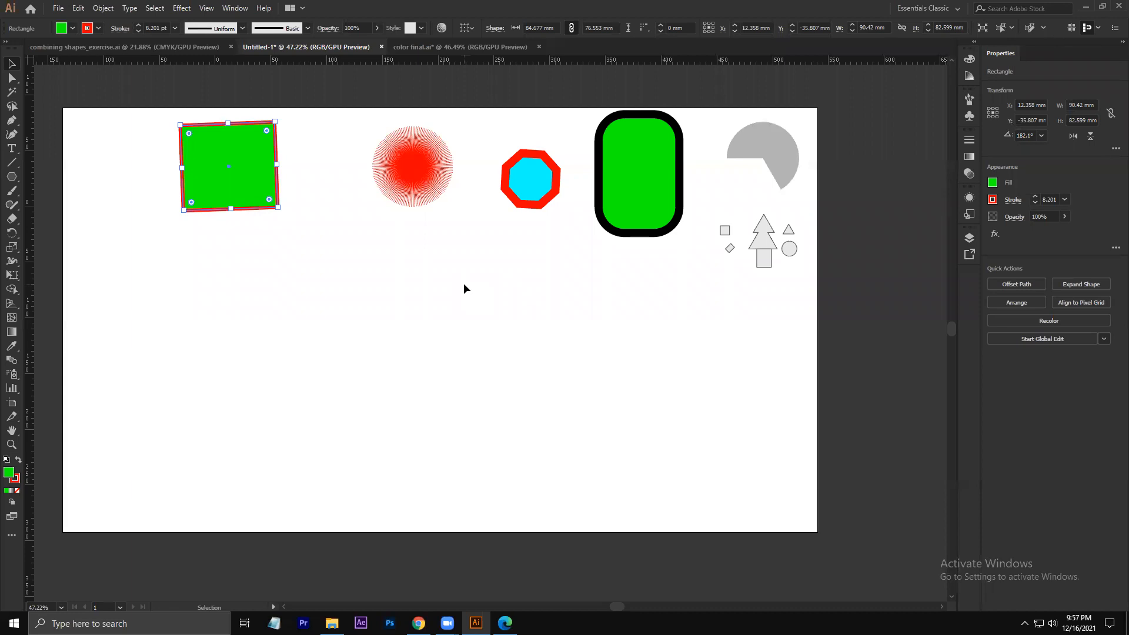
pyautogui.hotkey('shift', 'n')
pyautogui.moveTo(329, 281)
pyautogui.mouseDown()
pyautogui.moveTo(370, 309)
pyautogui.moveTo(332, 282)
pyautogui.mouseUp()
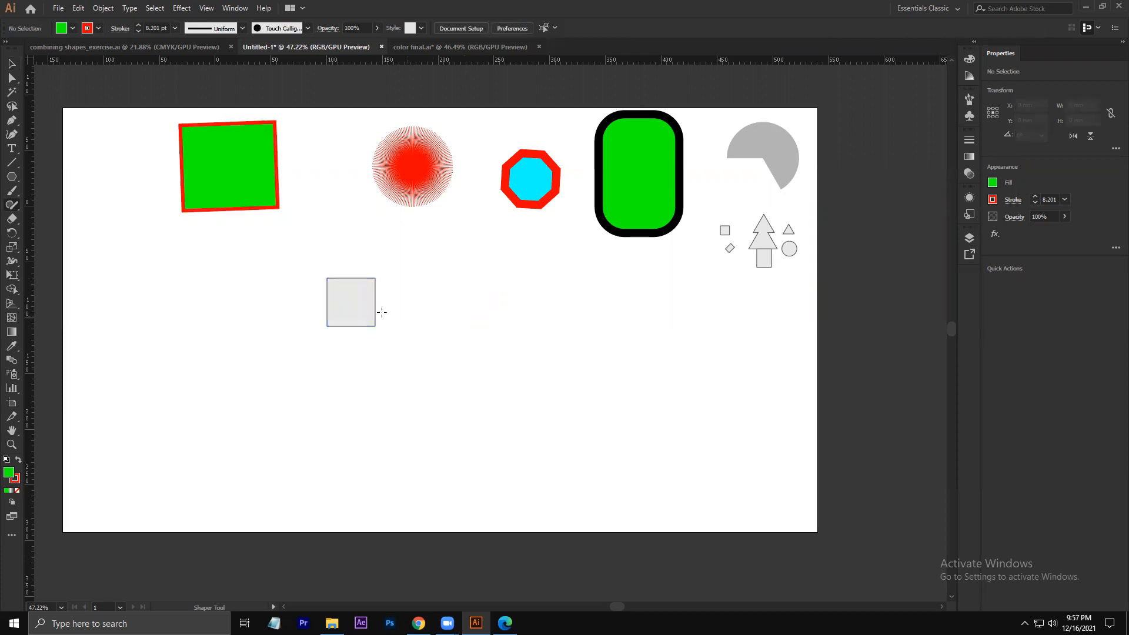
pyautogui.click(350, 302)
pyautogui.moveTo(350, 303); pyautogui.dragTo(436, 302)
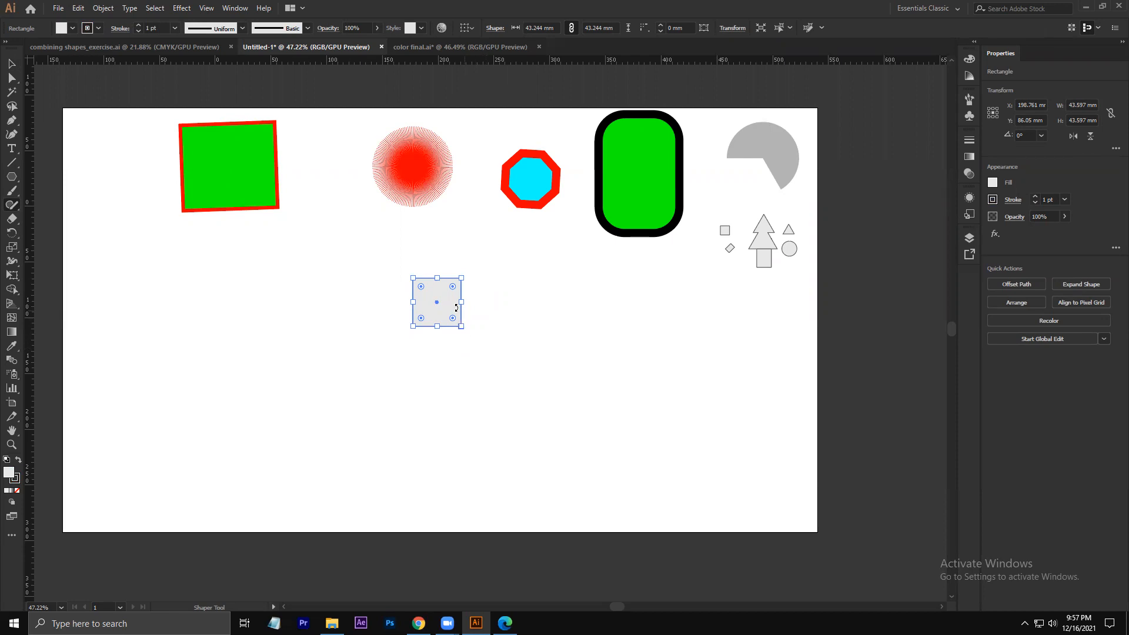
pyautogui.click(11, 176)
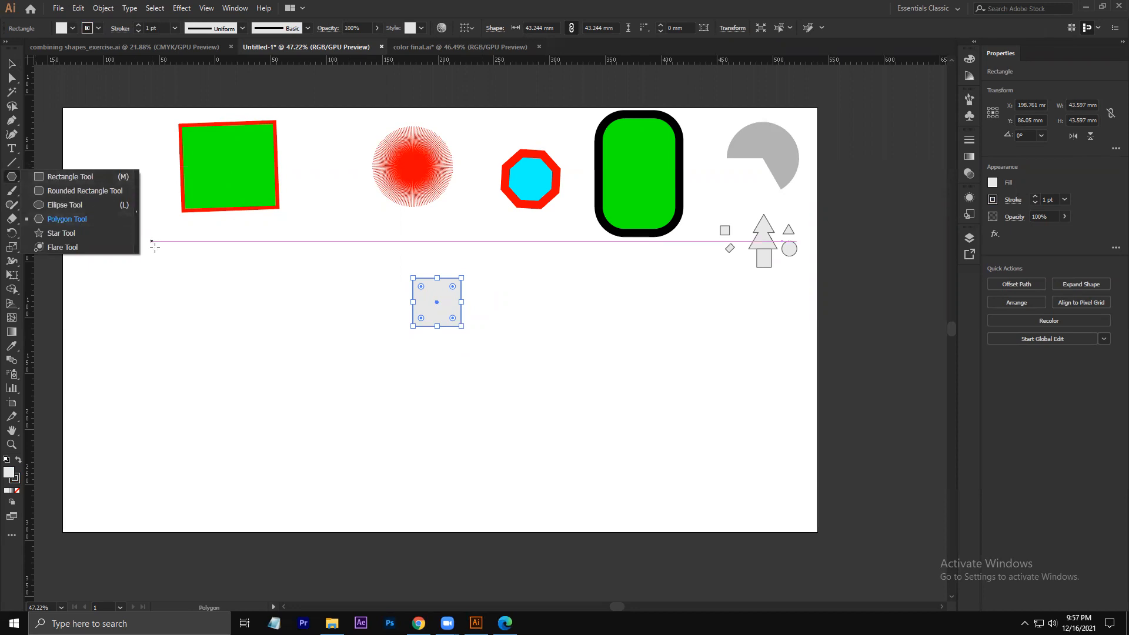
pyautogui.click(11, 62)
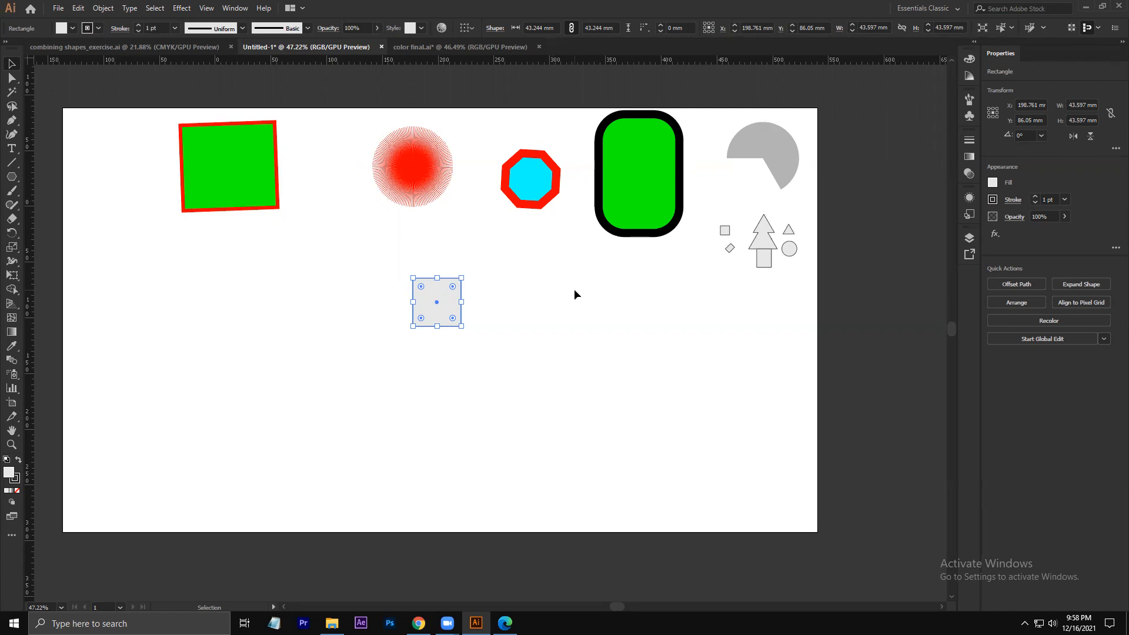
# - Move the tree group away from the small shapes to beside the new square and select it in close-up
pyautogui.moveTo(762, 251); pyautogui.dragTo(534, 337)
pyautogui.click(624, 327)
pyautogui.click(536, 327)
pyautogui.press('z')
pyautogui.moveTo(549, 309); pyautogui.dragTo(745, 421)
pyautogui.click(12, 63)
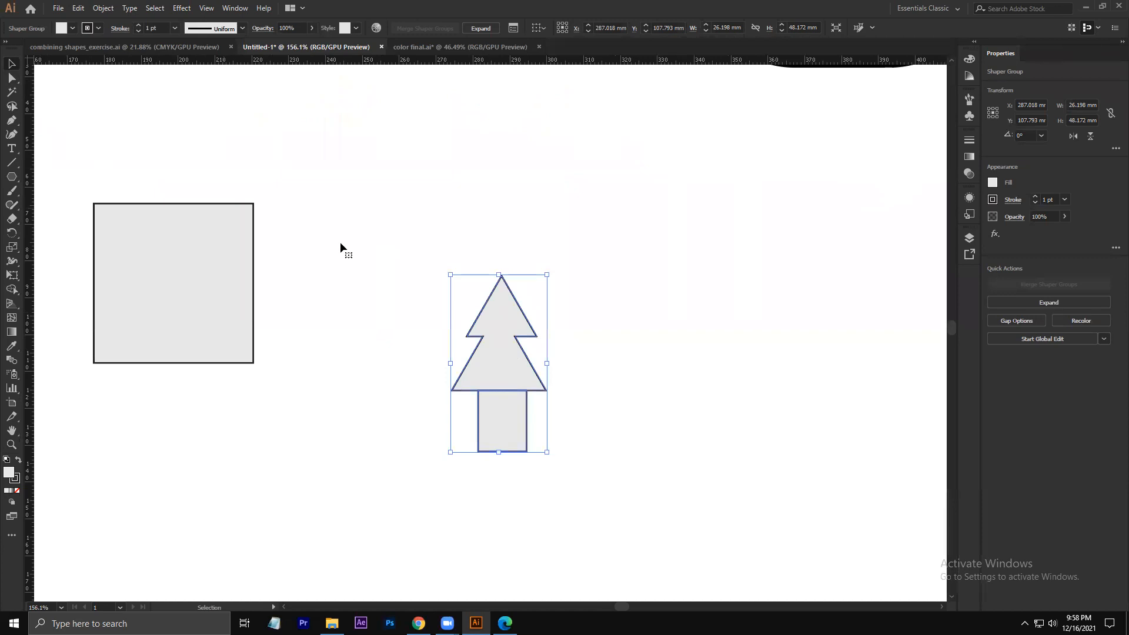
# - Examine the tree's crown and trunk as parts of a Shaper group with the Shaper tool
pyautogui.click(12, 205)
pyautogui.click(497, 367)
pyautogui.click(497, 364)
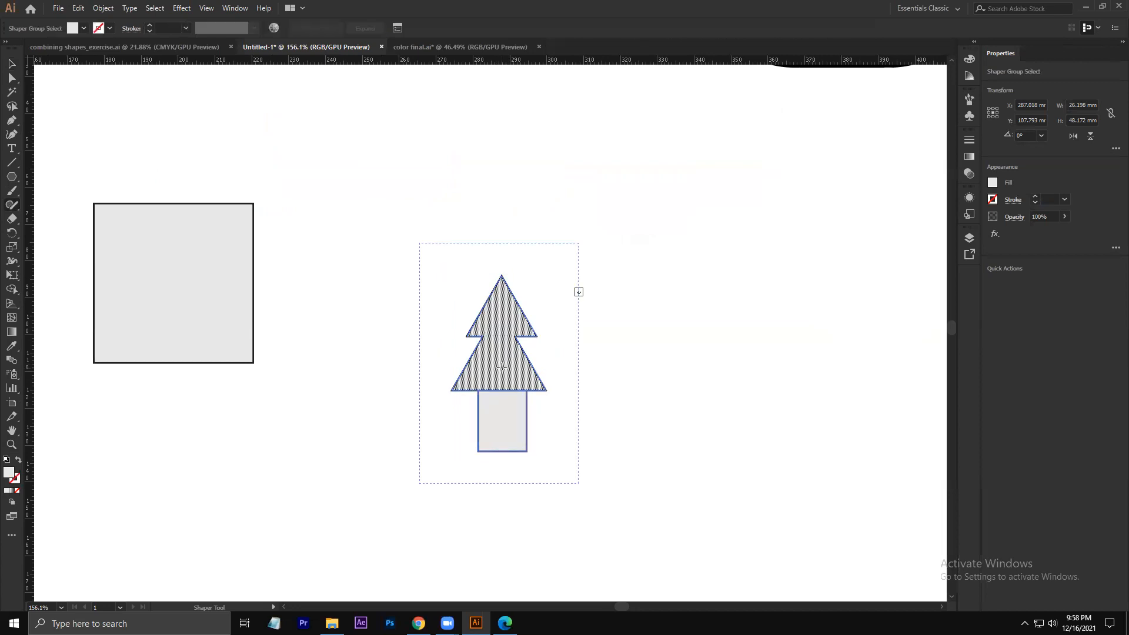
pyautogui.click(508, 421)
pyautogui.click(508, 366)
pyautogui.click(506, 416)
pyautogui.click(504, 368)
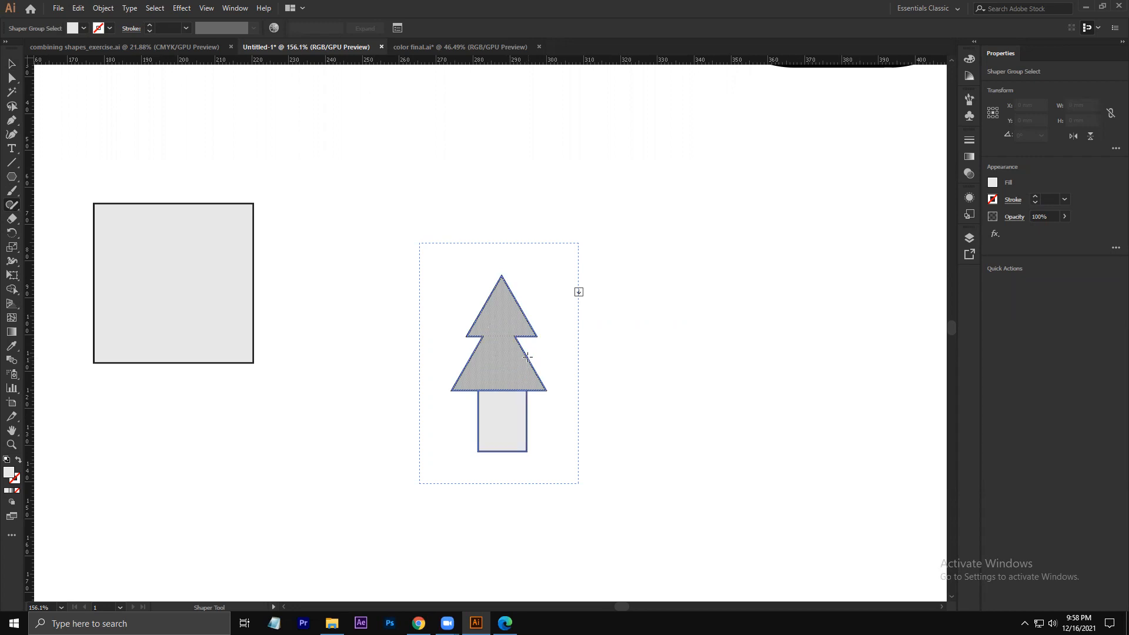
pyautogui.click(62, 72)
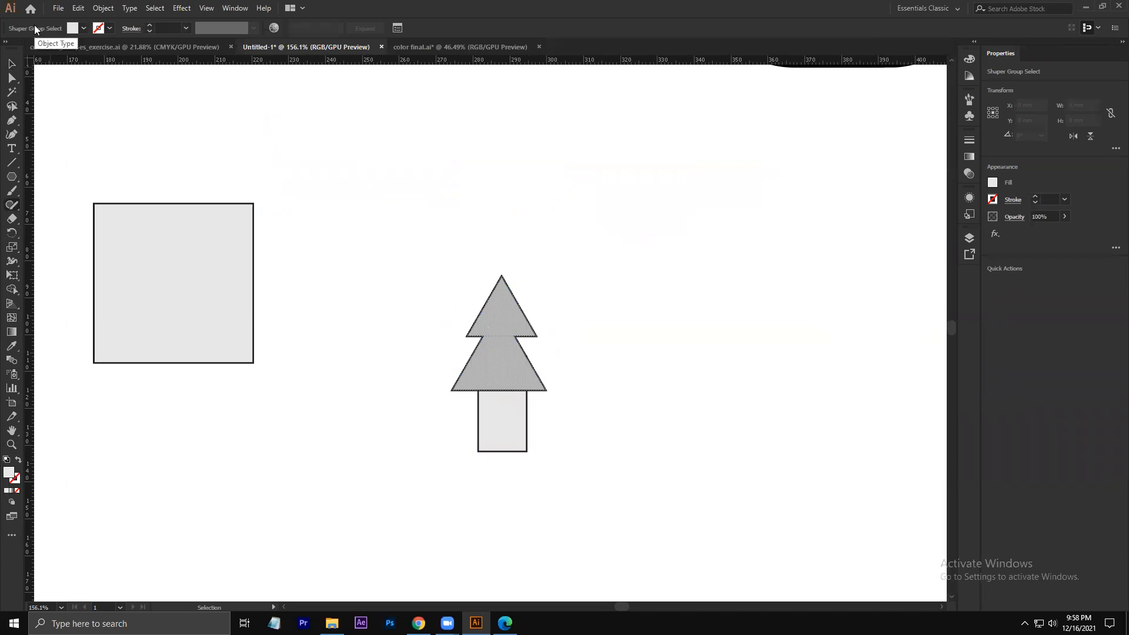
# - Select the tree's lower triangle with Direct Selection and compare its polygon type with the available basic shape tools
pyautogui.press('a')
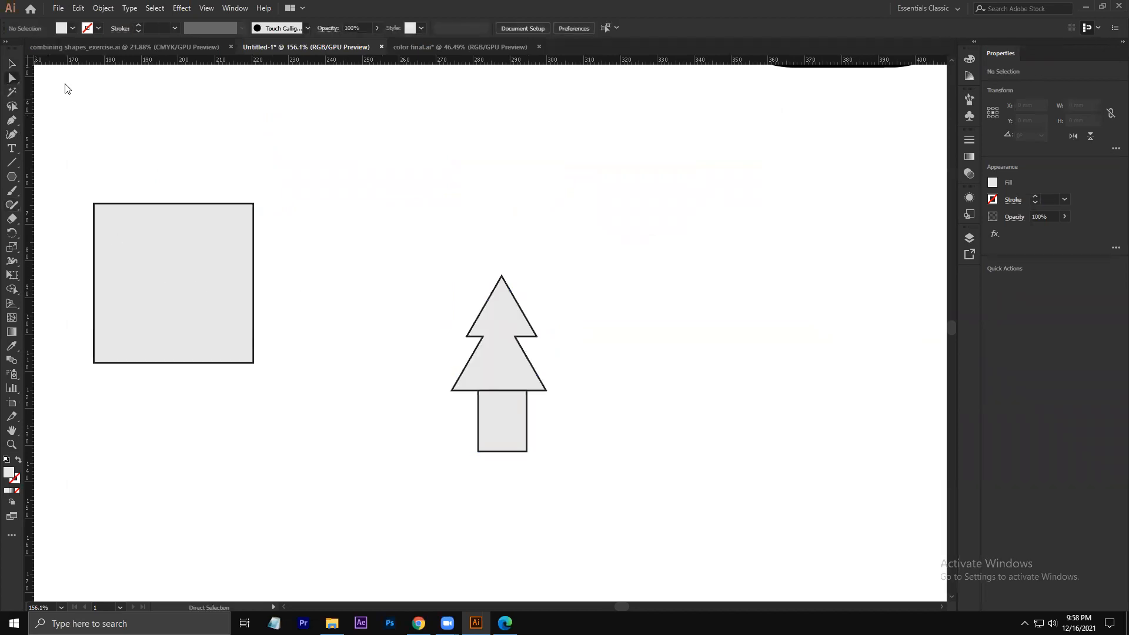
pyautogui.click(521, 380)
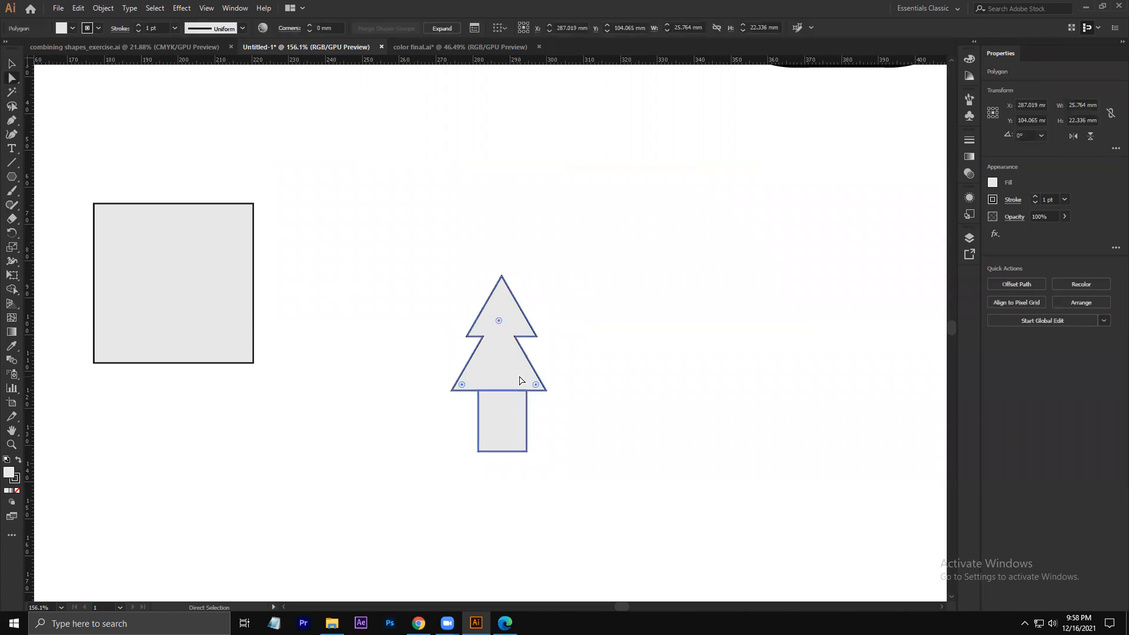
pyautogui.moveTo(12, 176); pyautogui.dragTo(64, 174)
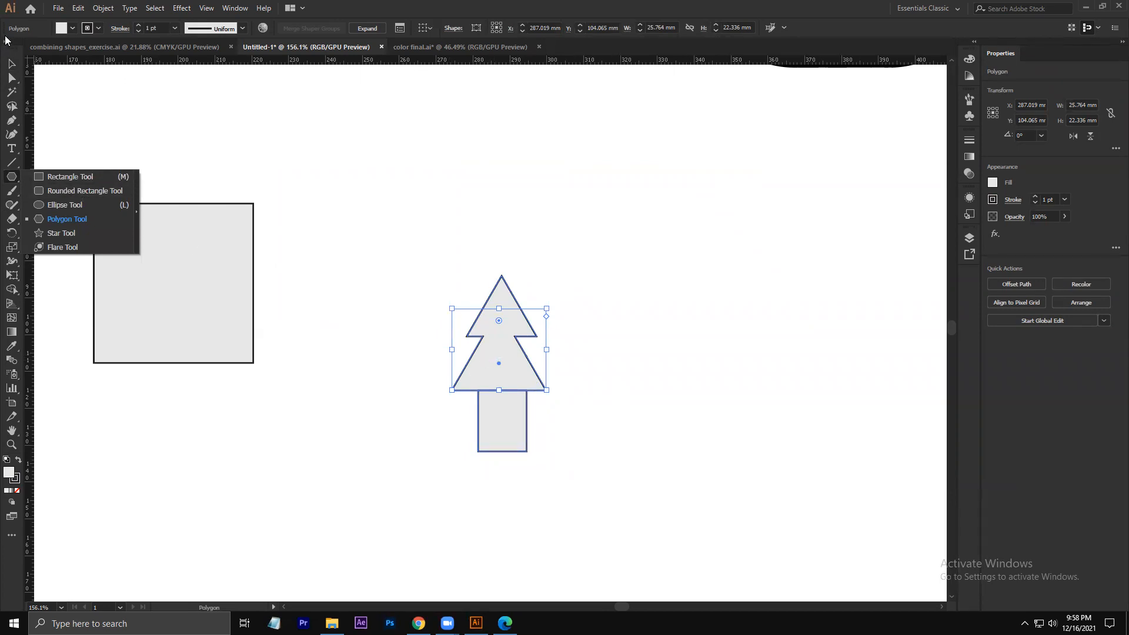
pyautogui.press('a')
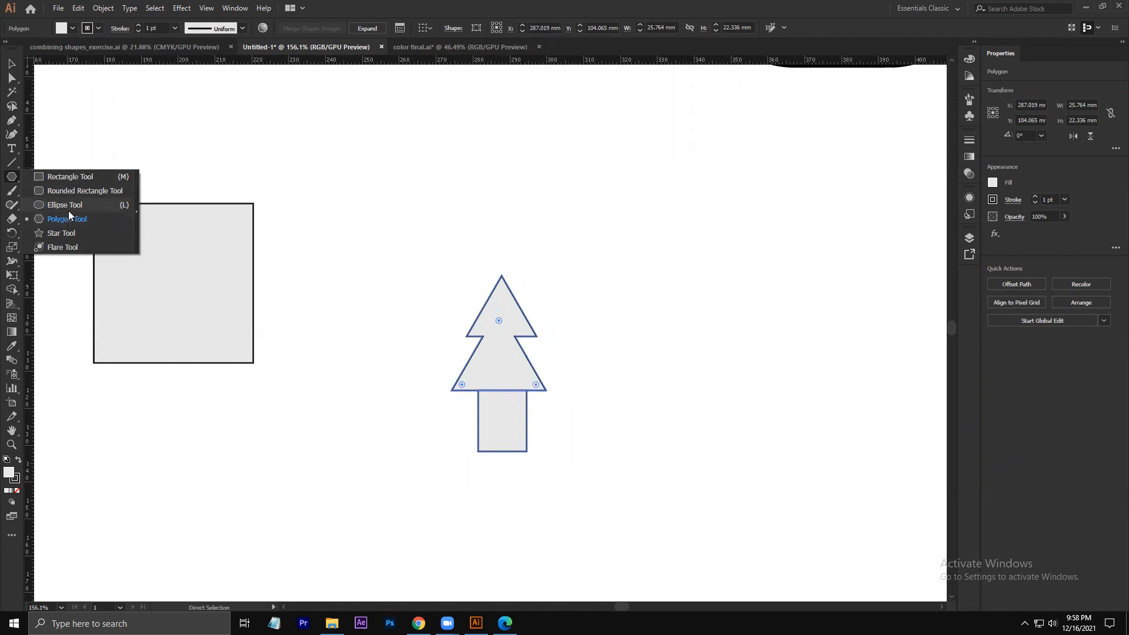
pyautogui.press('v')
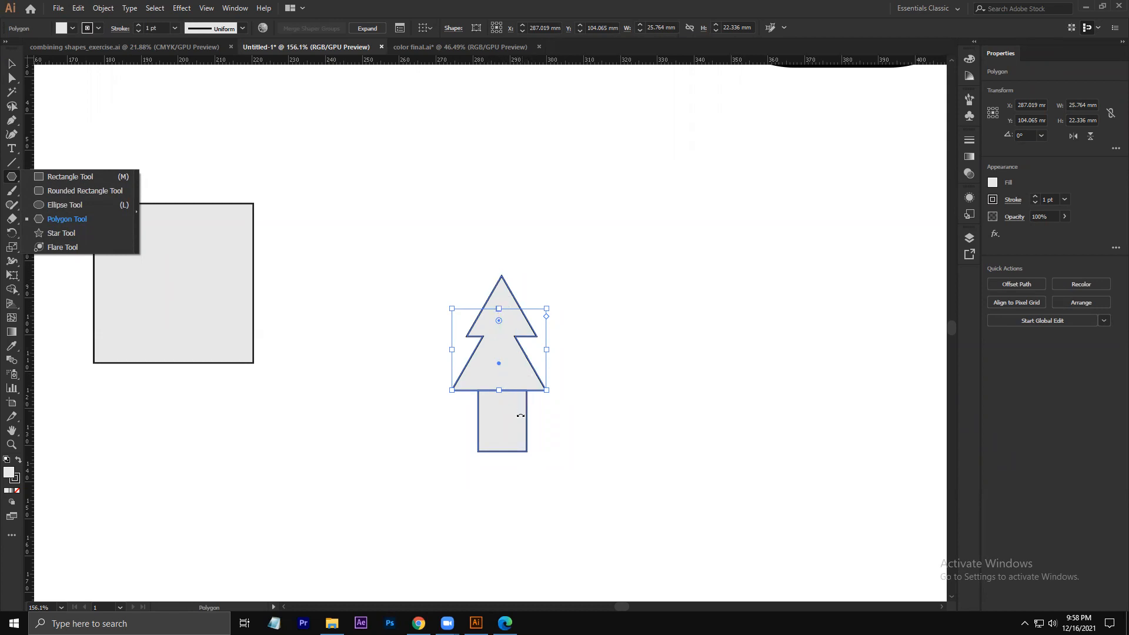
pyautogui.click(498, 420)
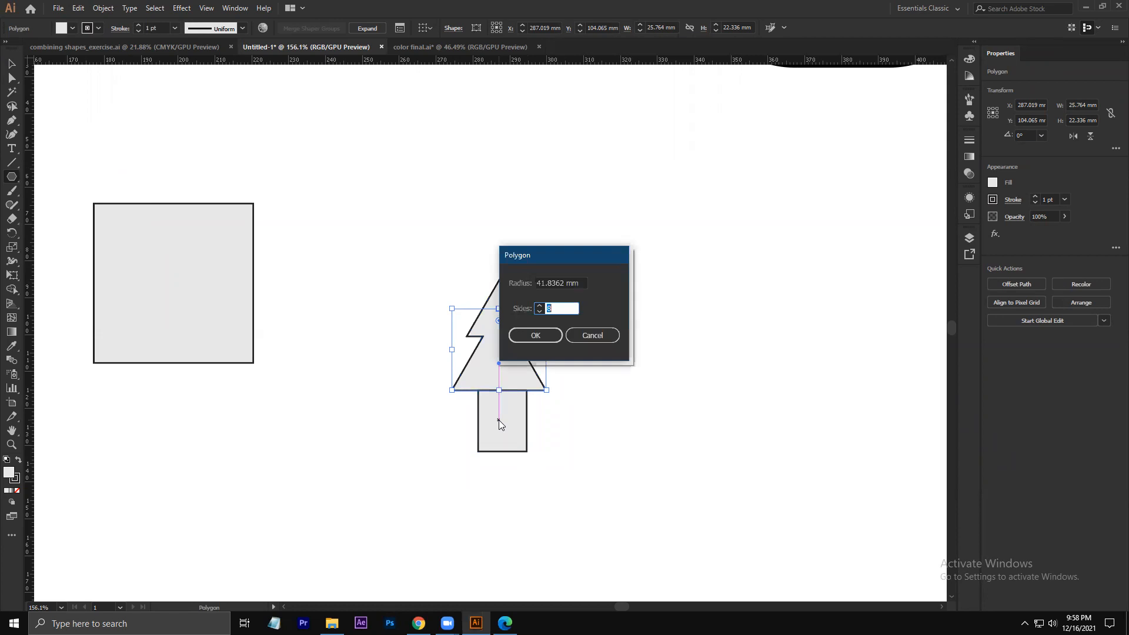
pyautogui.click(592, 335)
# - Try to move the tree up towards the black-outlined green rounded rectangle
pyautogui.press('z')
pyautogui.moveTo(651, 339); pyautogui.dragTo(513, 426)
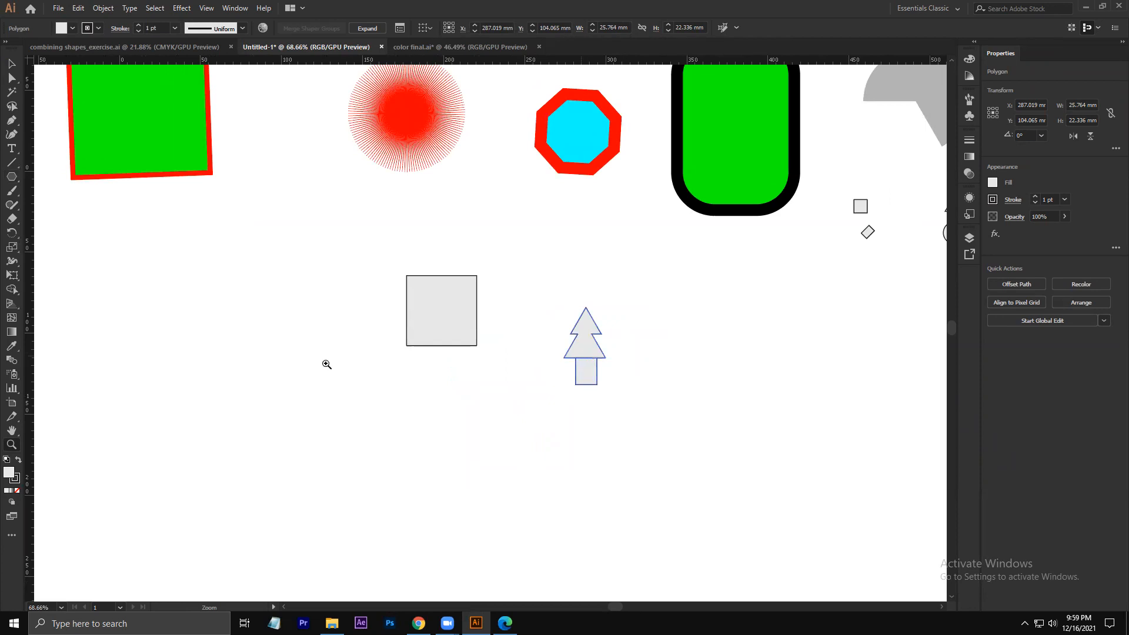
pyautogui.moveTo(768, 319); pyautogui.dragTo(732, 376)
pyautogui.press('space')
pyautogui.moveTo(697, 297)
pyautogui.mouseDown()
pyautogui.moveTo(650, 295)
pyautogui.moveTo(698, 294)
pyautogui.moveTo(688, 287)
pyautogui.mouseUp()
pyautogui.click(10, 64)
pyautogui.moveTo(592, 336); pyautogui.dragTo(705, 268)
pyautogui.hotkey('ctrl', 'z')
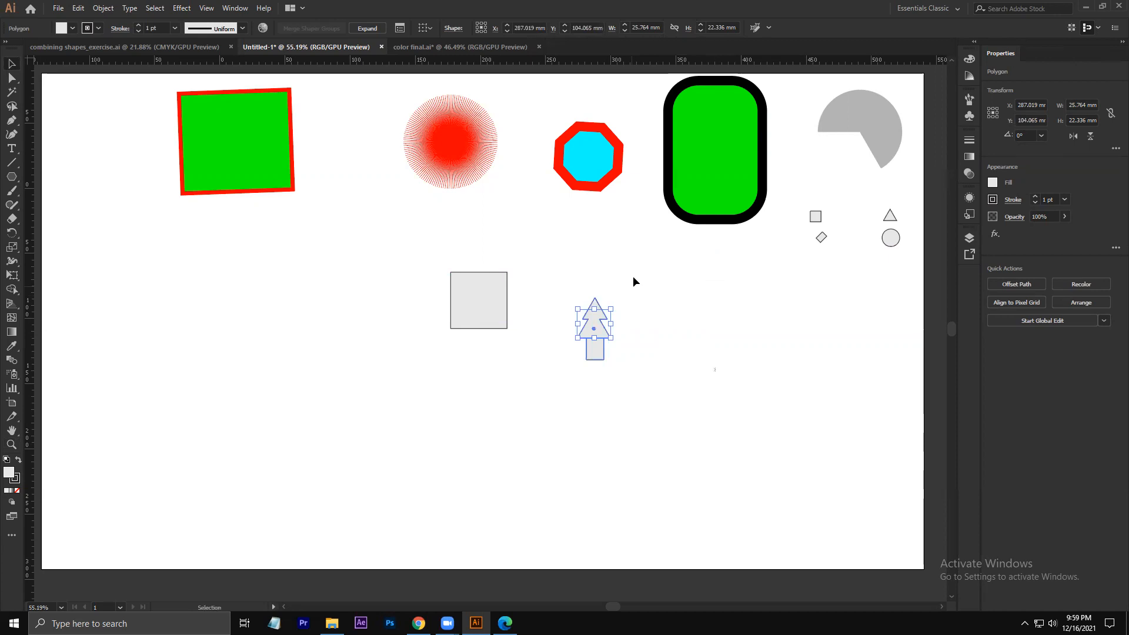
# - Move the tree beneath the green rounded rectangle and the grey square beneath the octagon
pyautogui.click(595, 324)
pyautogui.moveTo(587, 315); pyautogui.dragTo(719, 252)
pyautogui.moveTo(471, 302); pyautogui.dragTo(603, 250)
pyautogui.click(432, 368)
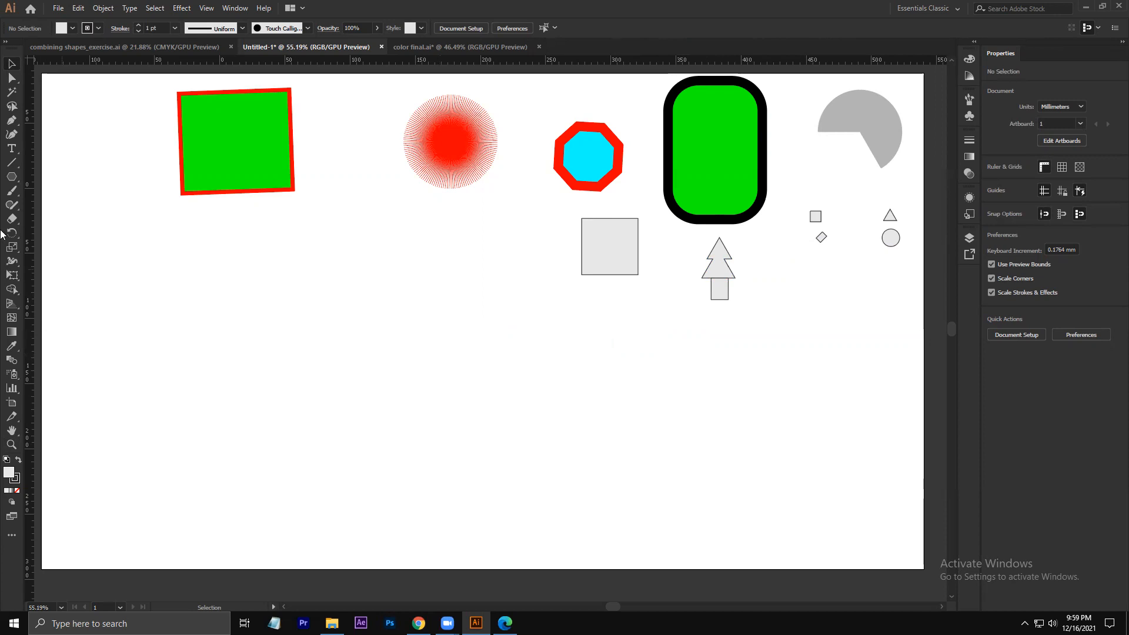
# - Draw a rectangle about 69.5 by 66.3 mm below the green rectangle with the Rectangle tool
pyautogui.click(11, 176)
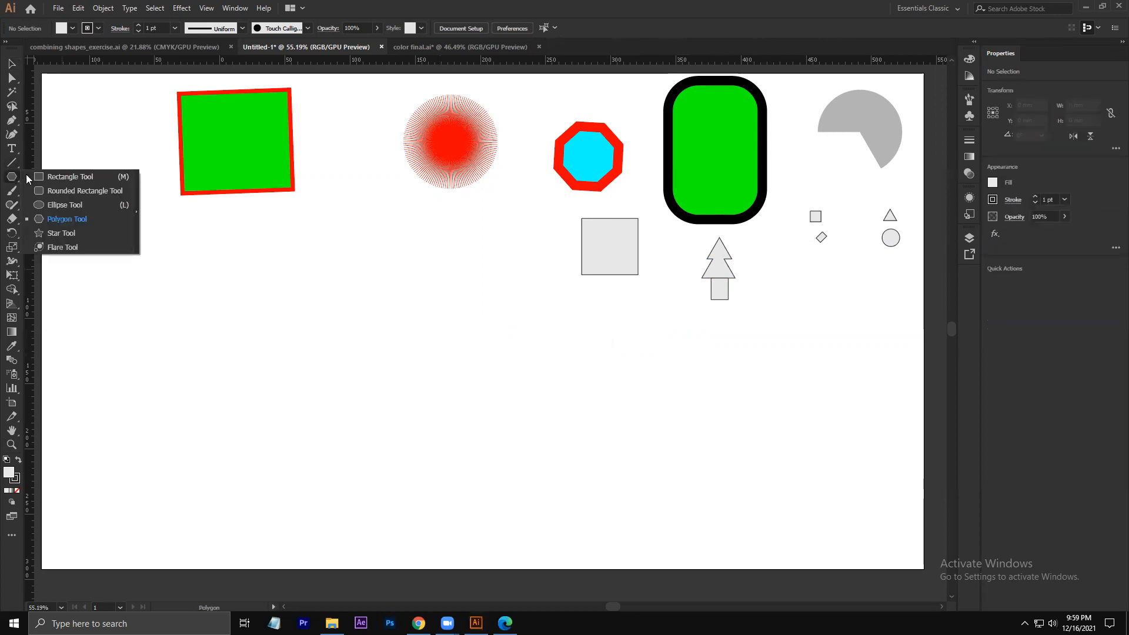
pyautogui.click(59, 176)
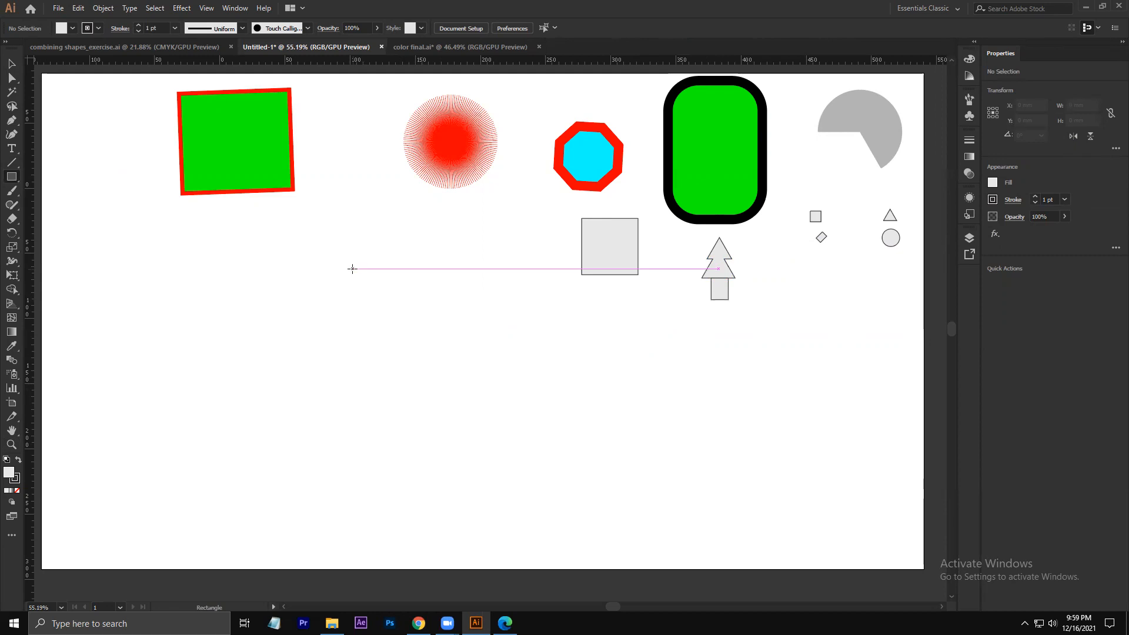
pyautogui.moveTo(195, 246); pyautogui.dragTo(286, 333)
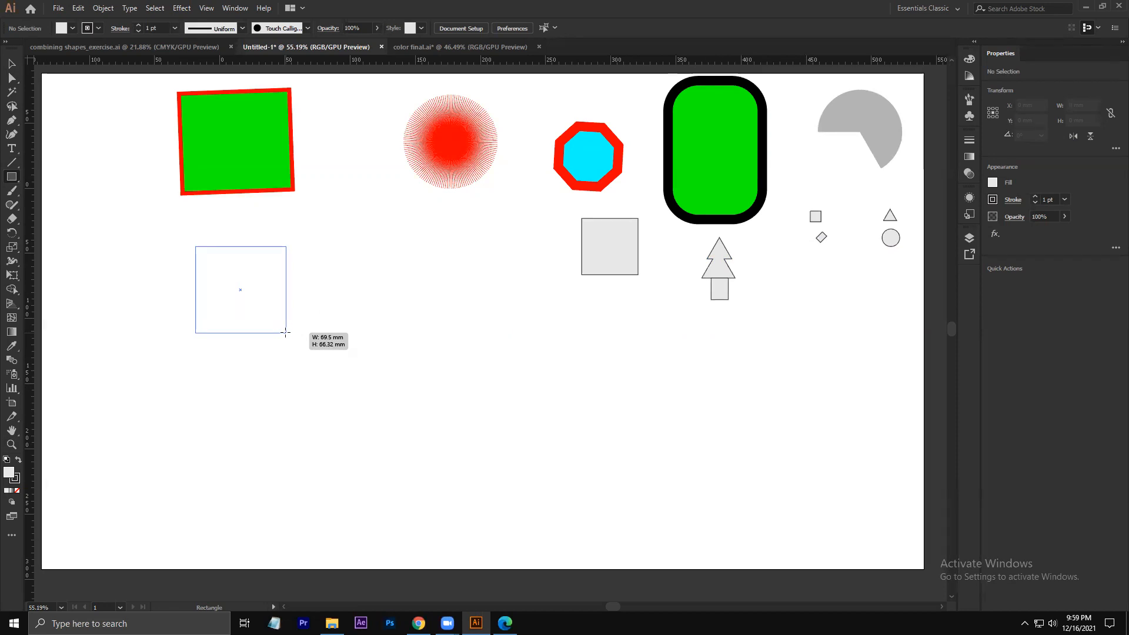
pyautogui.moveTo(286, 332); pyautogui.dragTo(286, 332)
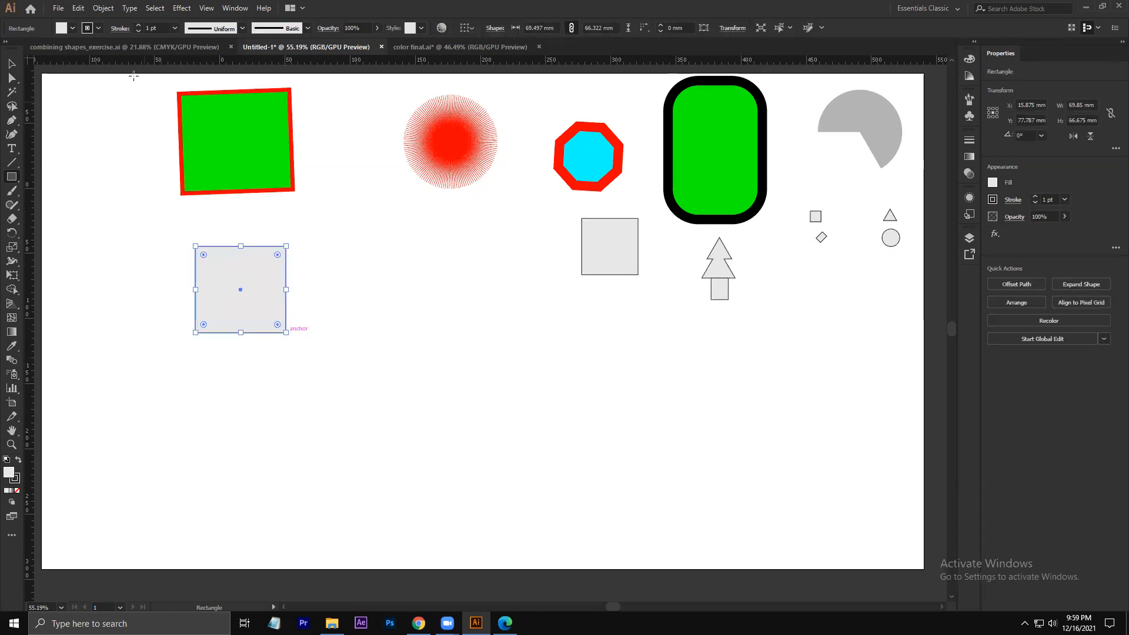
# - Fill the new rectangle with green and draw an overlapping square about 73.7 mm wide across its lower-right corner
pyautogui.click(73, 28)
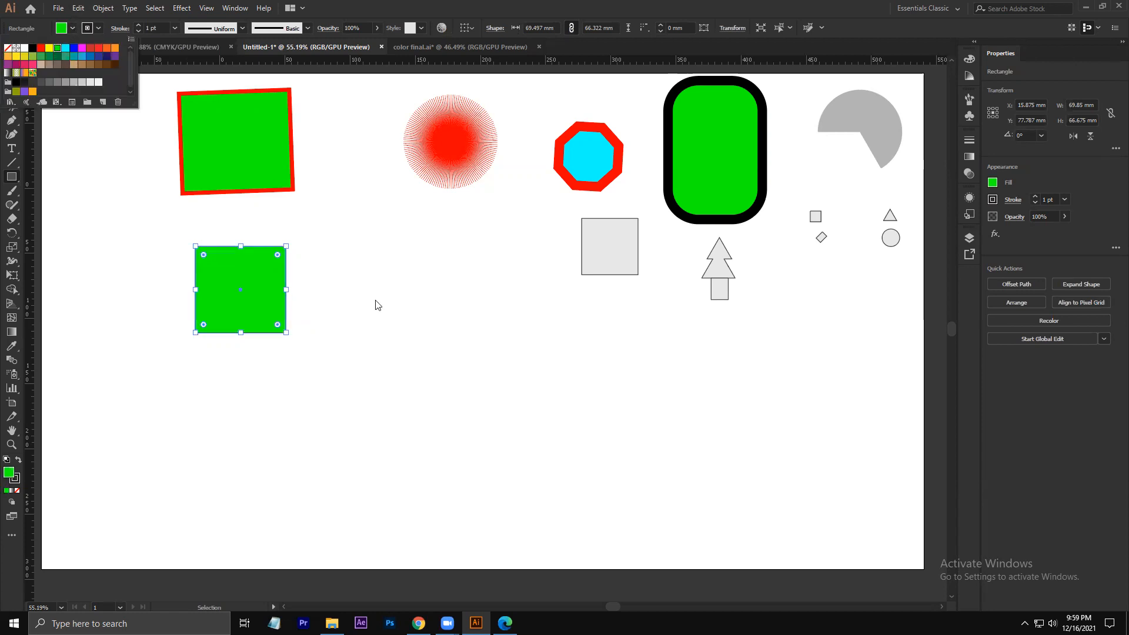
pyautogui.click(58, 48)
pyautogui.moveTo(245, 289); pyautogui.dragTo(341, 386)
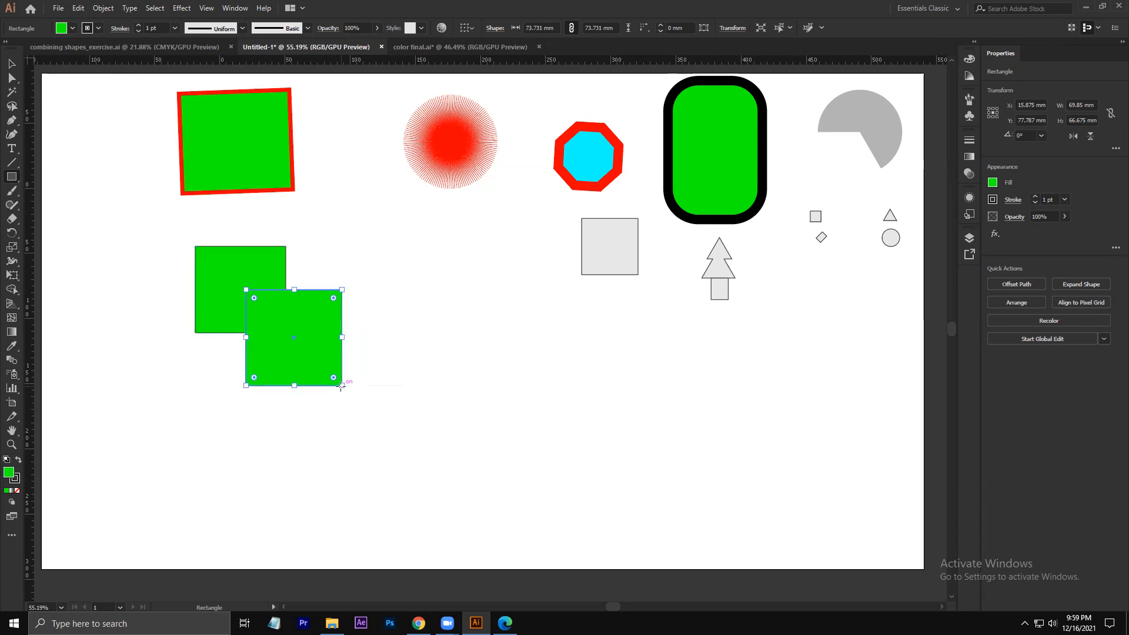
# - Fill the overlapping square with blue and deselect it
pyautogui.press('v')
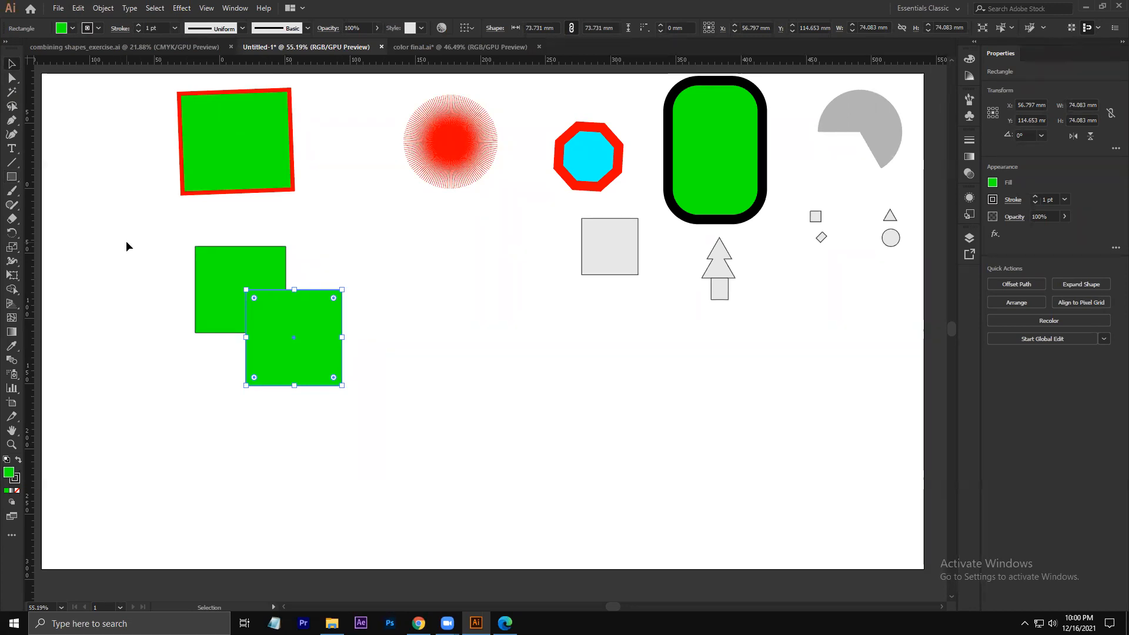
pyautogui.click(72, 28)
pyautogui.click(75, 52)
pyautogui.click(158, 285)
pyautogui.click(153, 285)
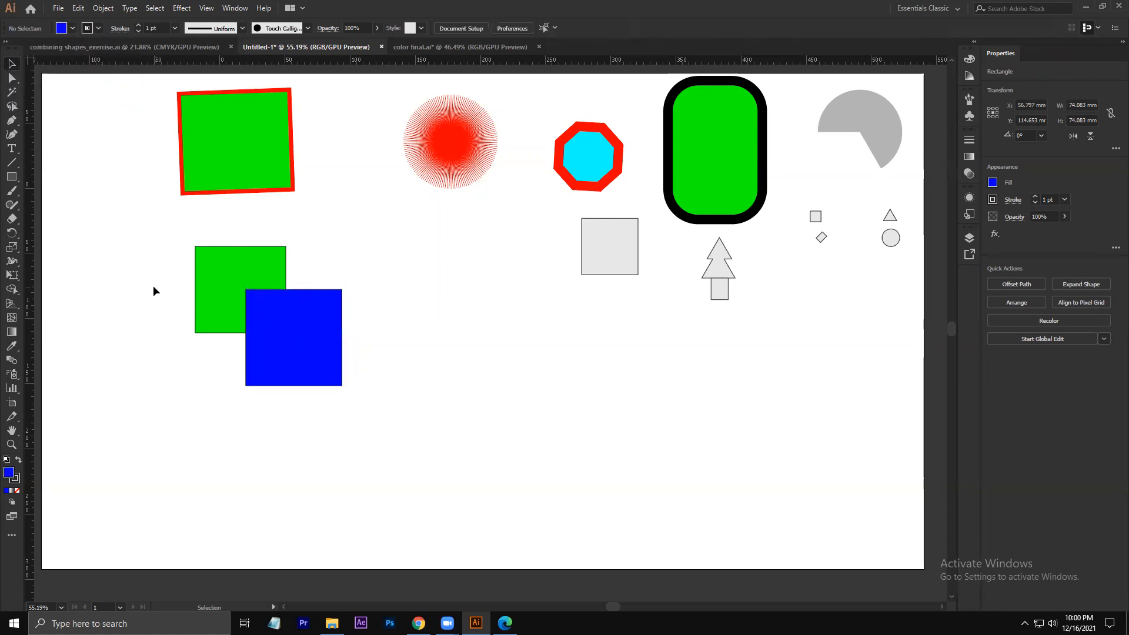
# - Select the green rectangle and blue square together and place the Pathfinder panel beneath the tree
pyautogui.moveTo(145, 227); pyautogui.dragTo(402, 398)
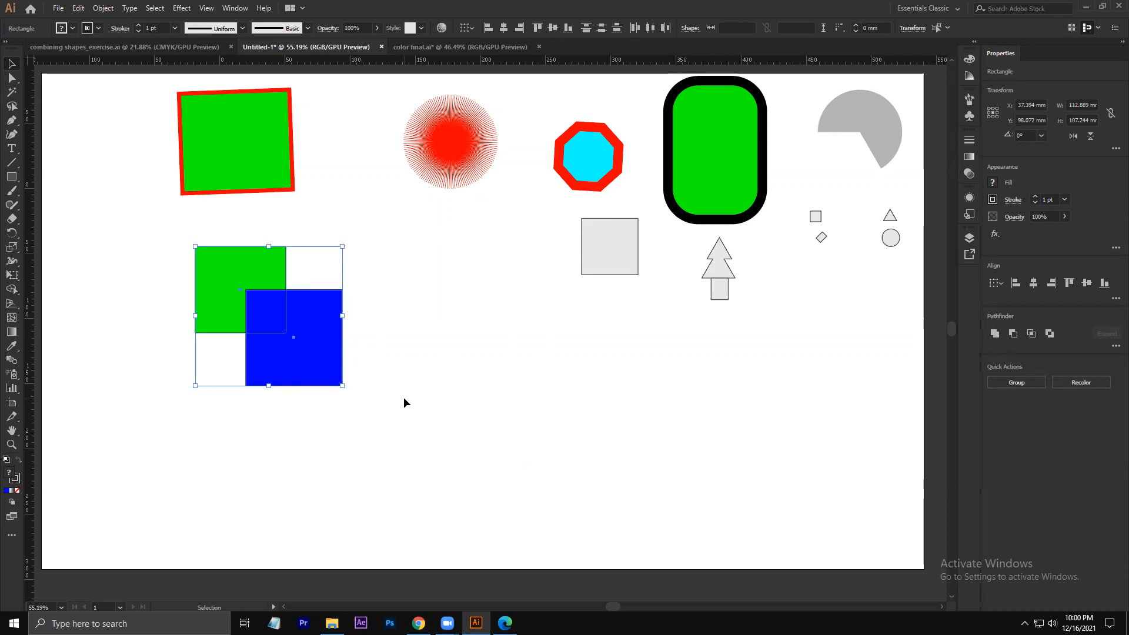
pyautogui.click(243, 11)
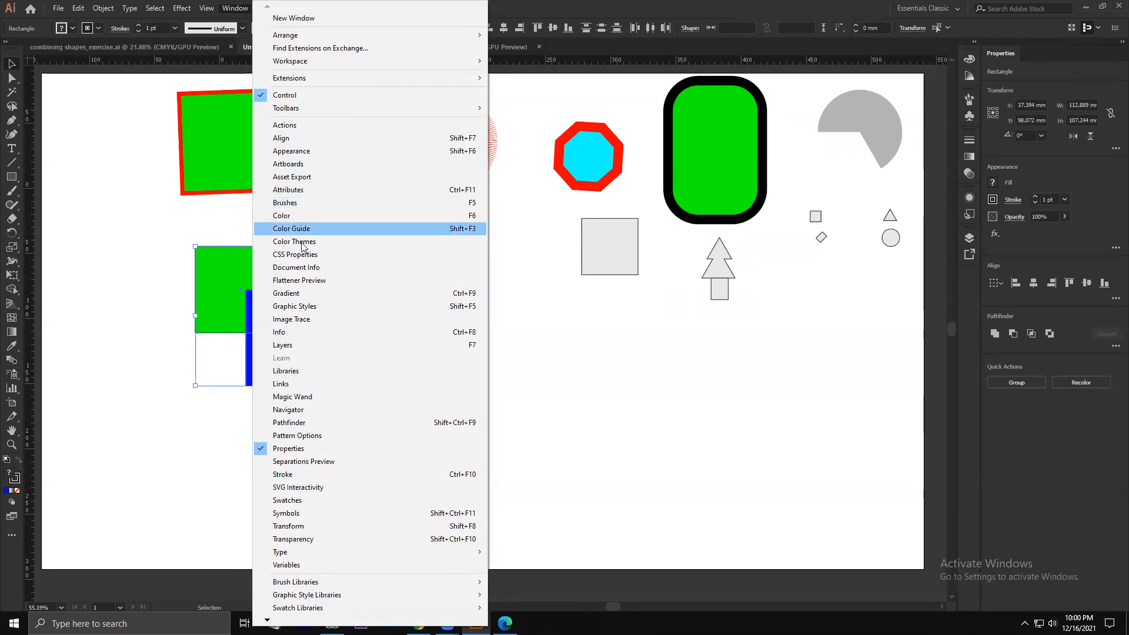
pyautogui.click(359, 422)
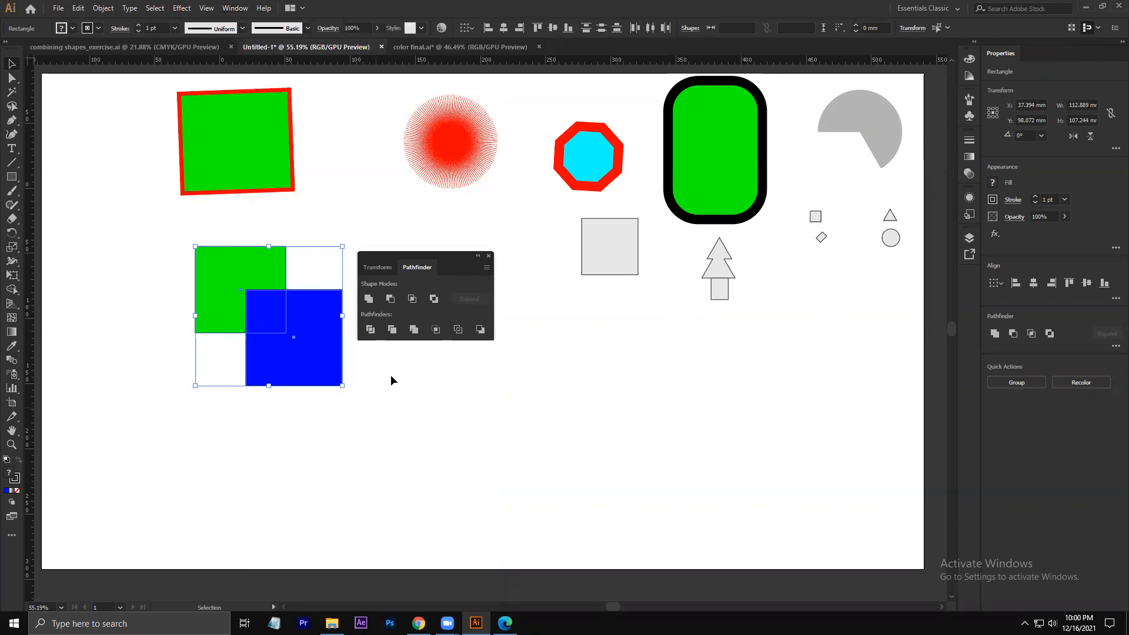
pyautogui.moveTo(426, 256); pyautogui.dragTo(740, 342)
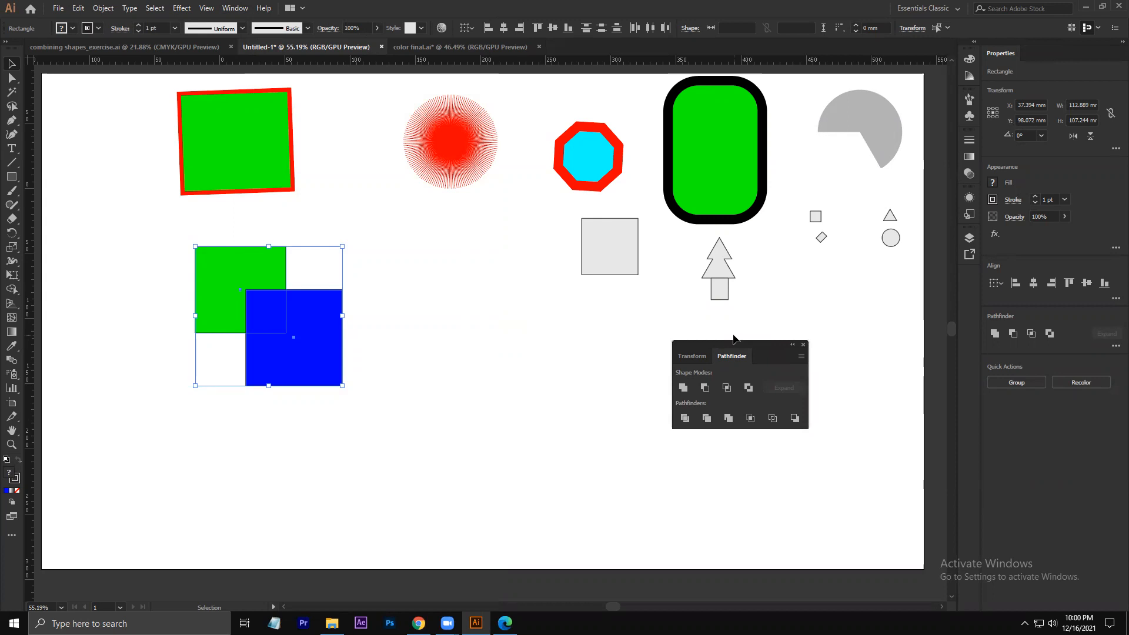
# - Look at the Shape Builder tool and its related tools, and return to the Selection tool
pyautogui.hotkey('shift', 'm')
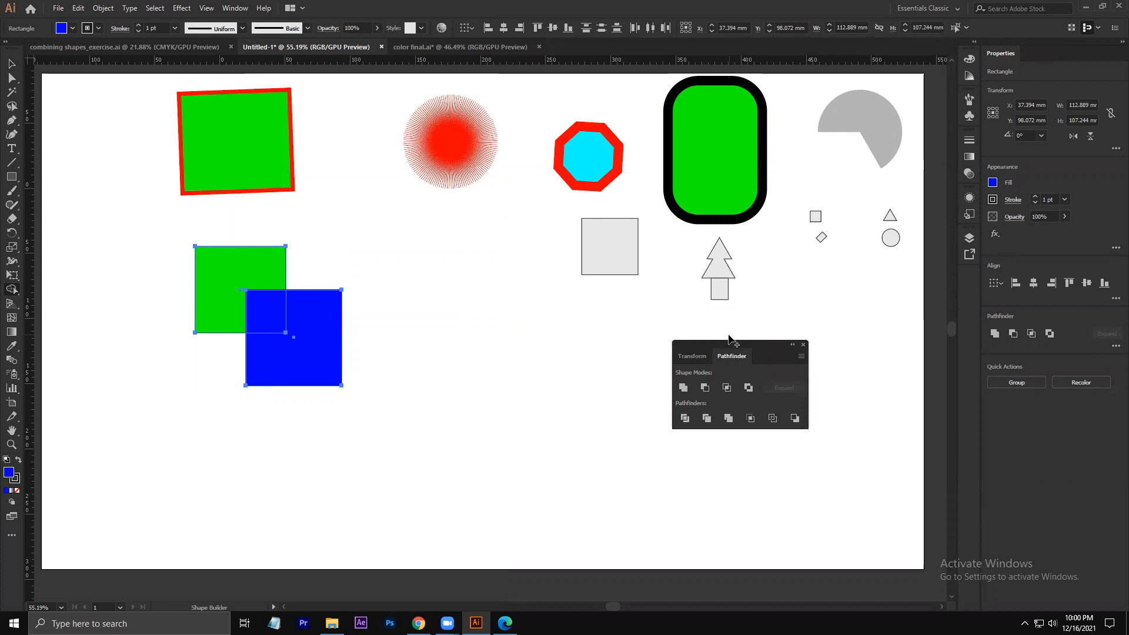
pyautogui.click(11, 289)
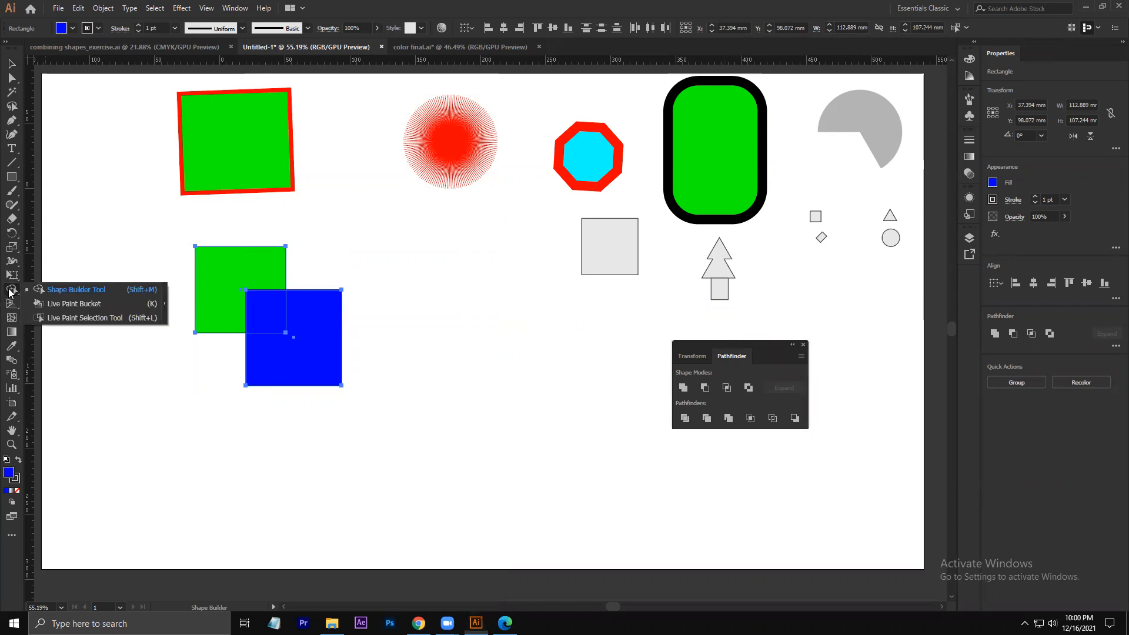
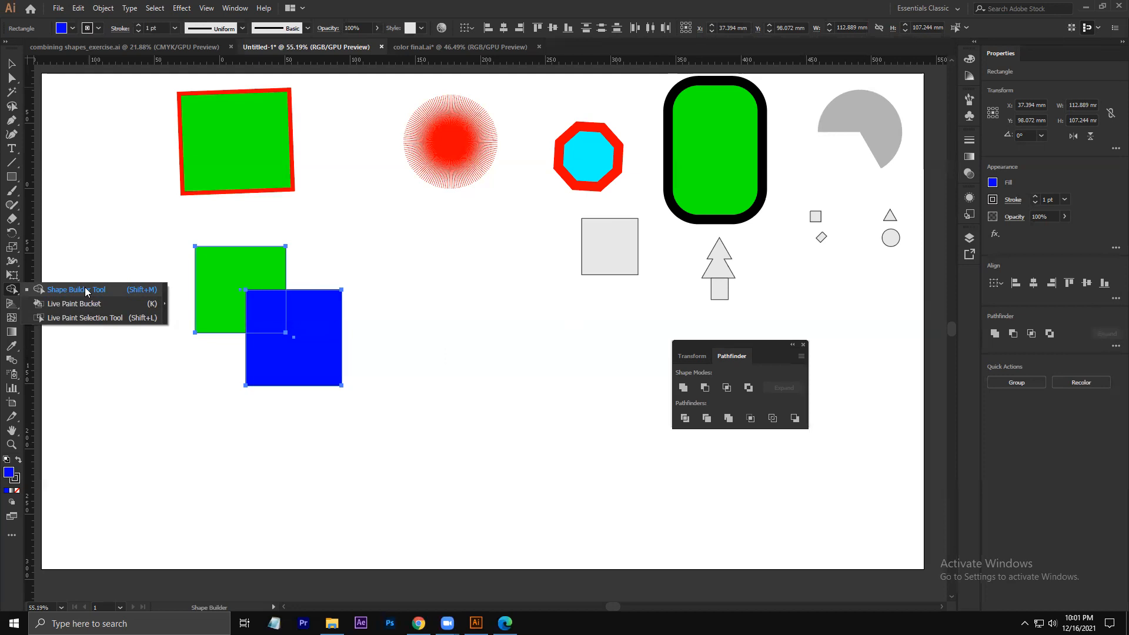
pyautogui.click(86, 291)
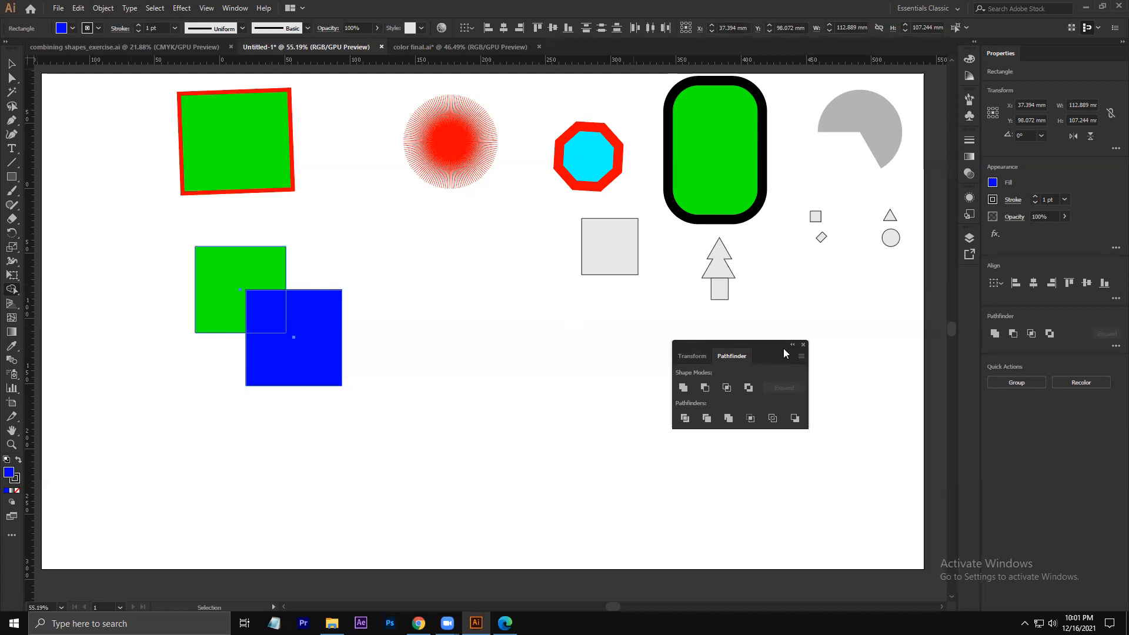
pyautogui.click(14, 66)
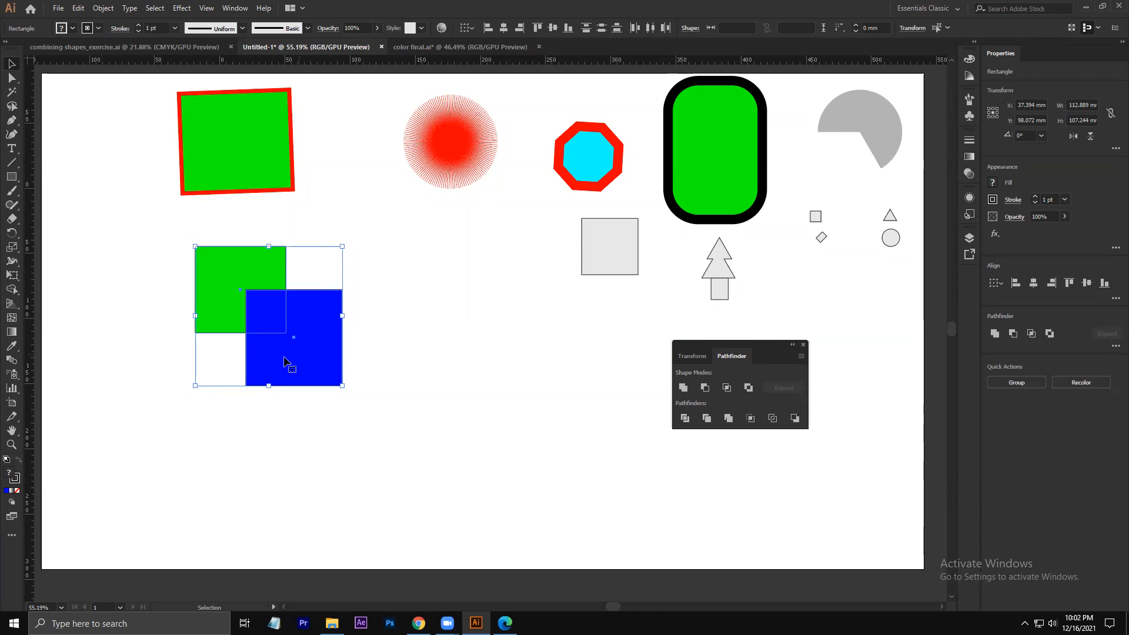
# - Unite the green rectangle and blue square with Pathfinder, undo it, and unite them again after reselecting both
pyautogui.click(682, 388)
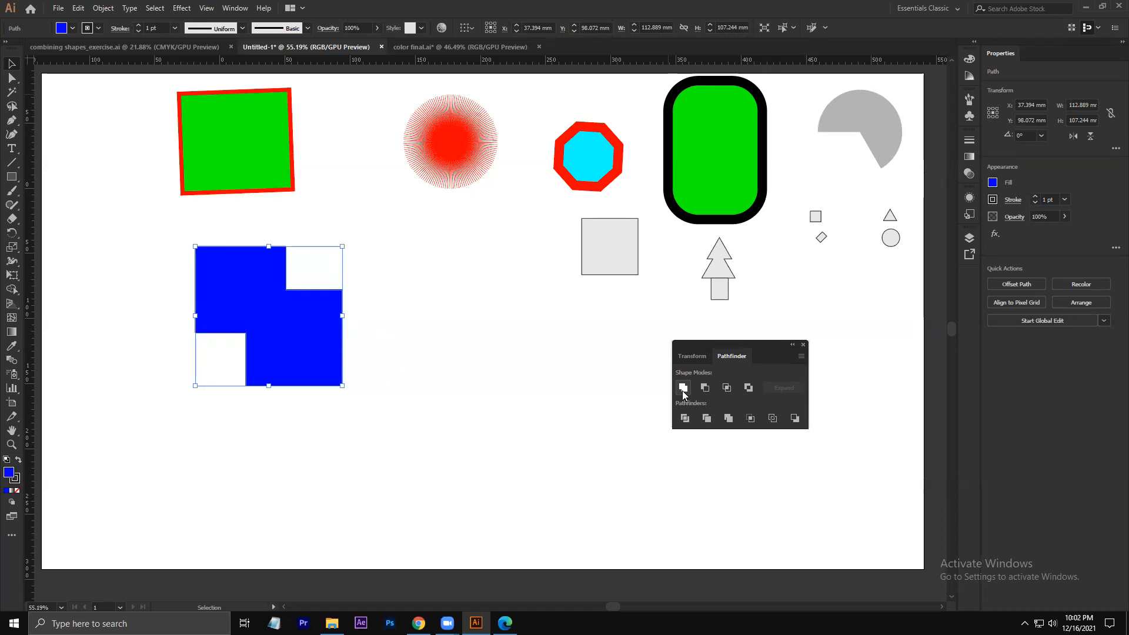
pyautogui.hotkey('ctrl', 'z')
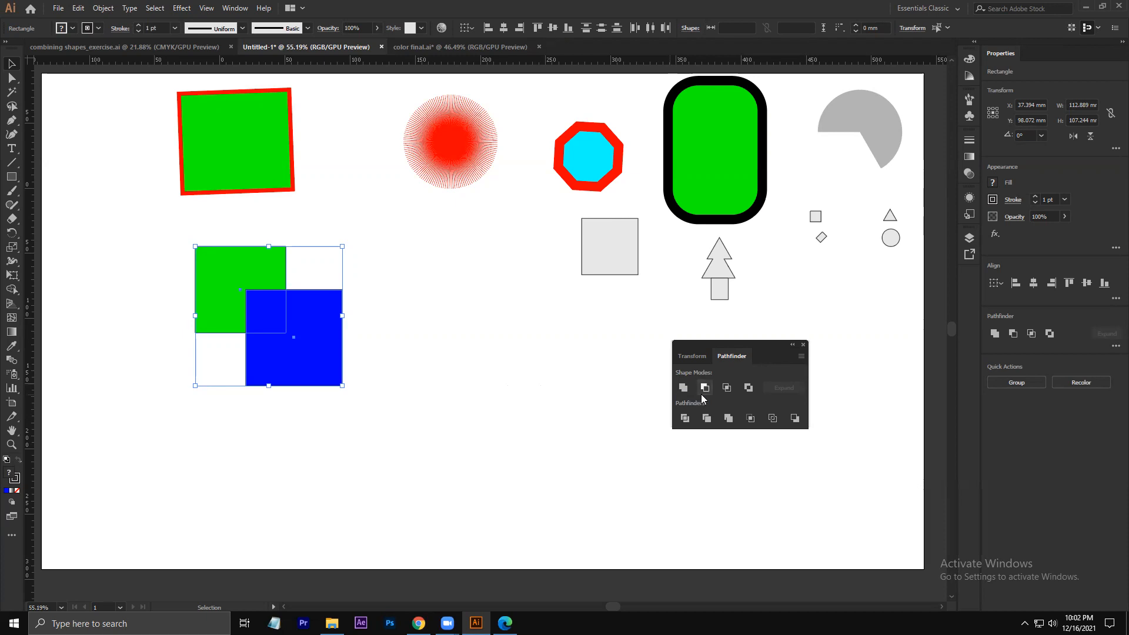
pyautogui.click(490, 328)
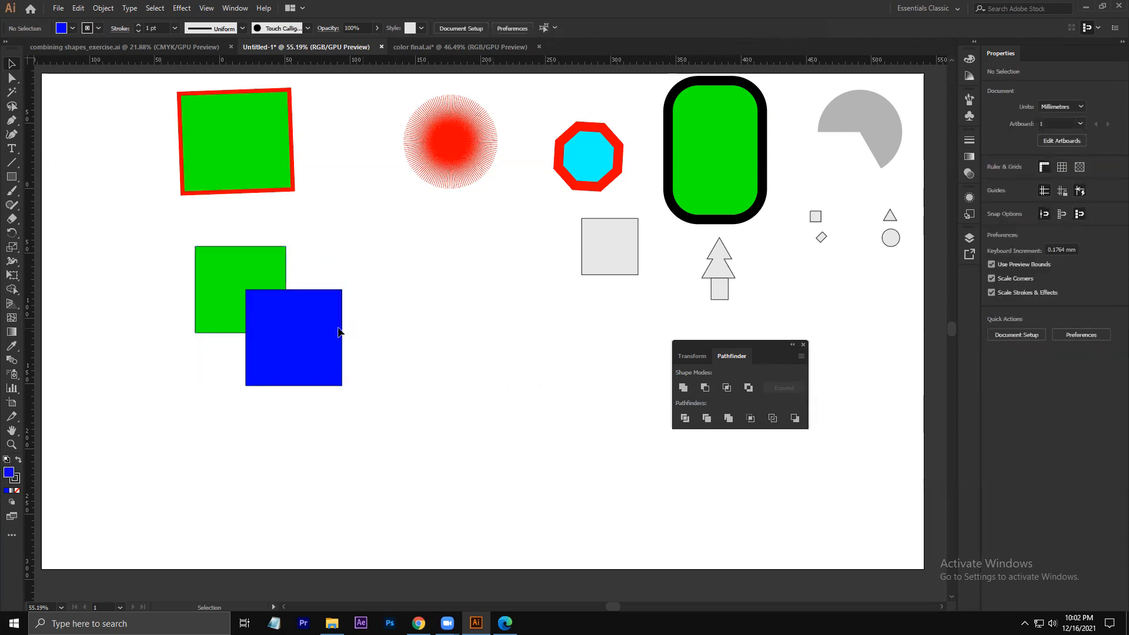
pyautogui.moveTo(129, 260); pyautogui.dragTo(377, 399)
pyautogui.click(683, 388)
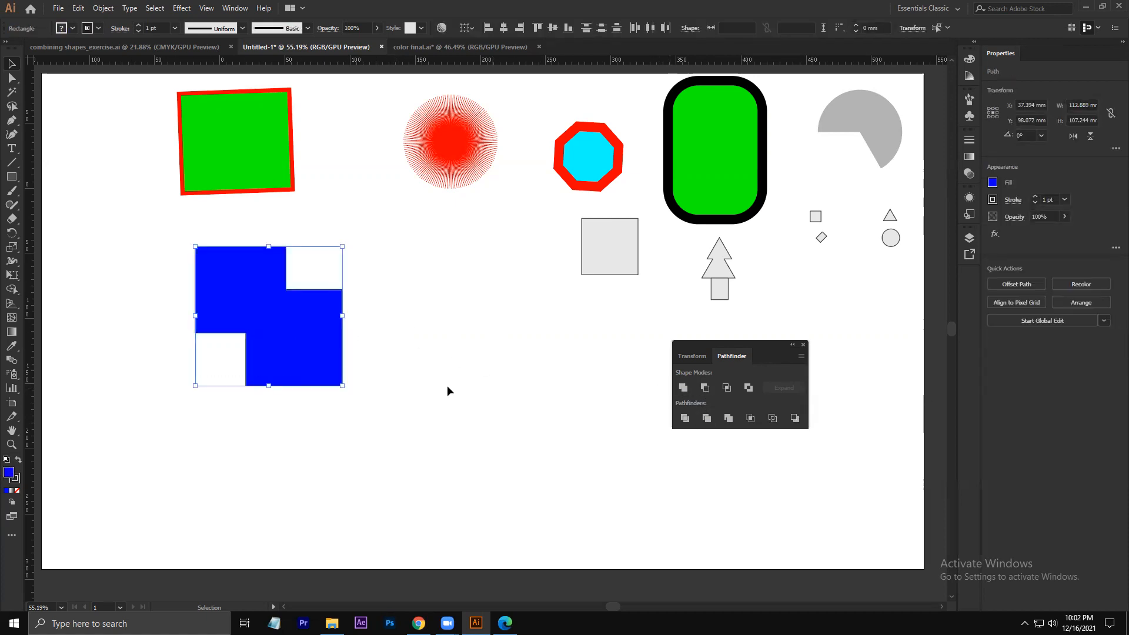
# - Draw an ellipse about 92 by 94 mm over the united shape's upper-right corner and fill it light blue
pyautogui.press('l')
pyautogui.hotkey('ctrl', 'shift', 'a')
pyautogui.moveTo(256, 222); pyautogui.dragTo(381, 326)
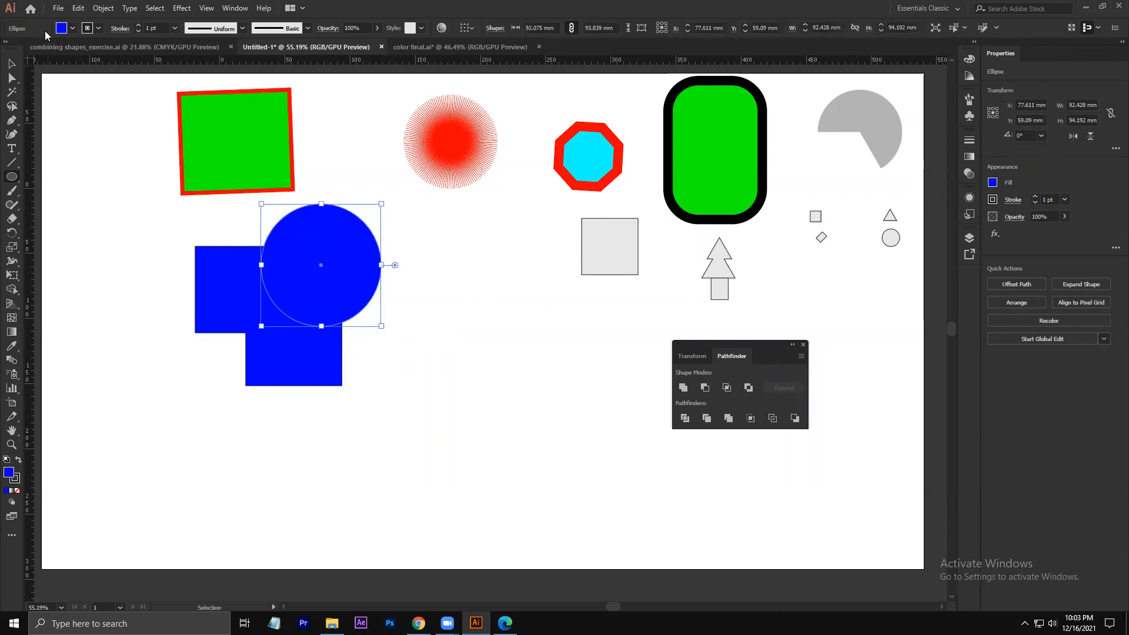
pyautogui.click(72, 28)
pyautogui.click(78, 58)
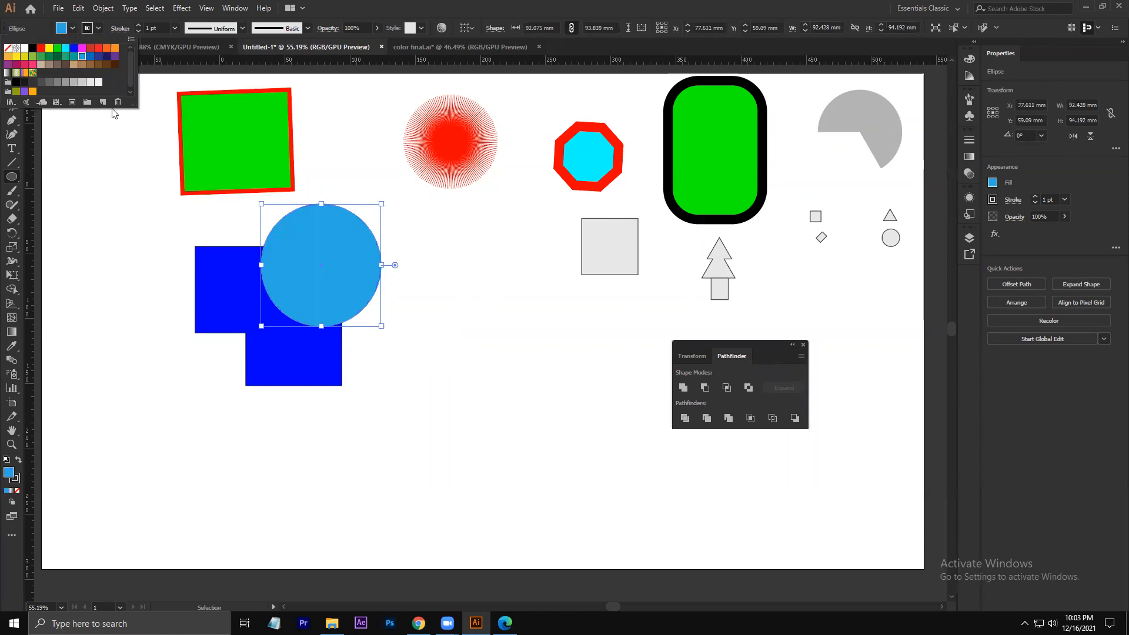
# - Move the light blue circle away from the united blue shape and select the blue shape
pyautogui.moveTo(109, 234); pyautogui.dragTo(158, 356)
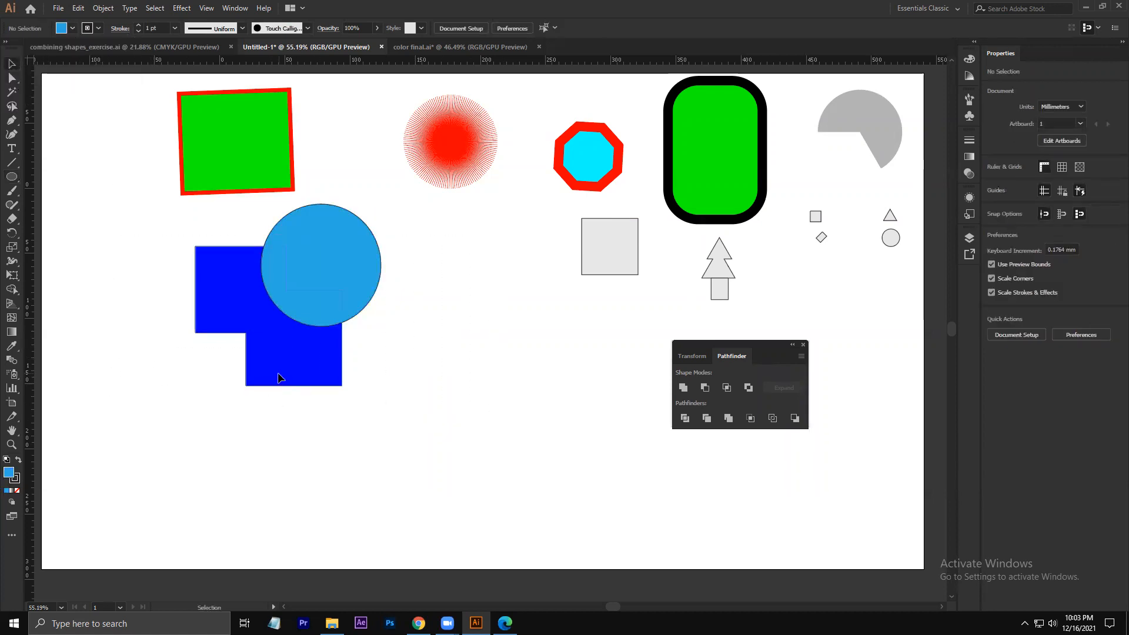
pyautogui.click(280, 370)
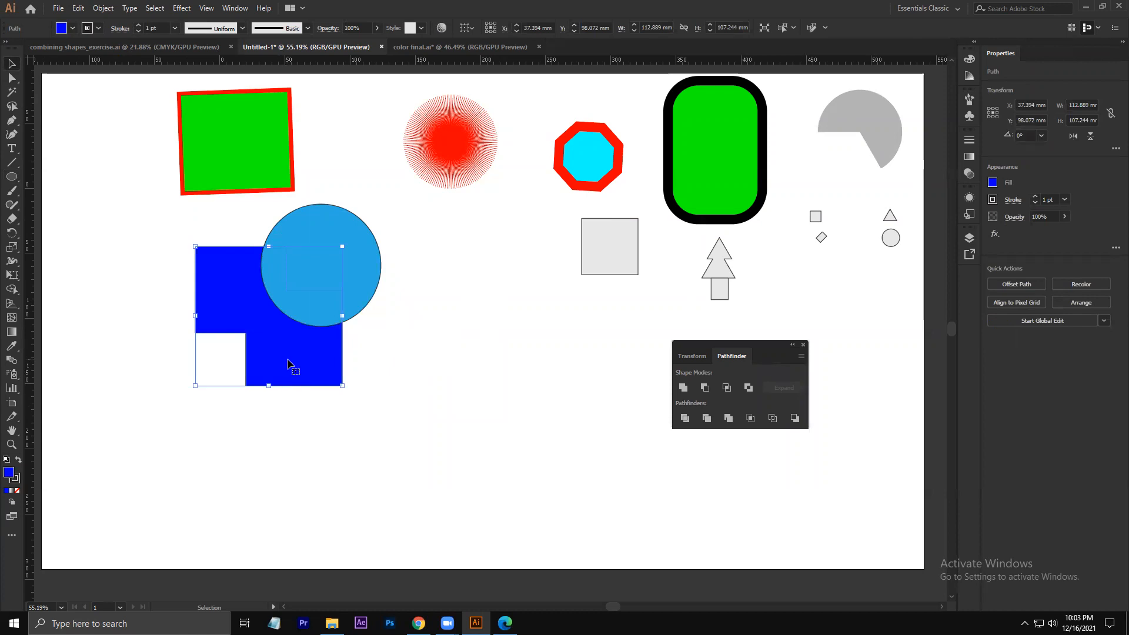
pyautogui.click(438, 347)
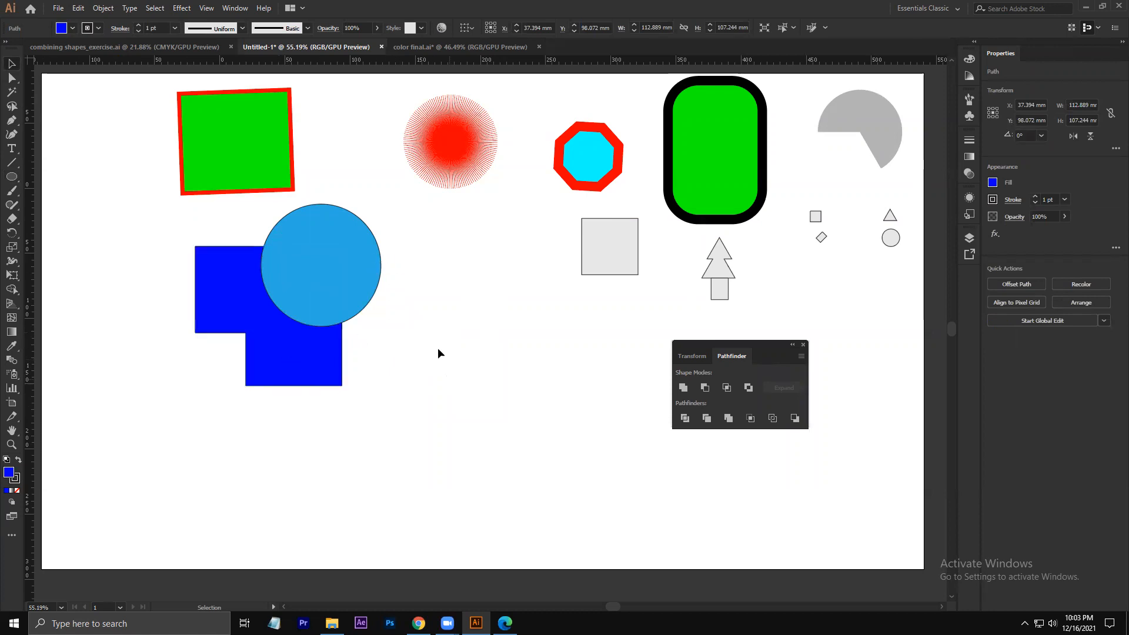
pyautogui.moveTo(345, 318); pyautogui.dragTo(500, 369)
pyautogui.click(293, 346)
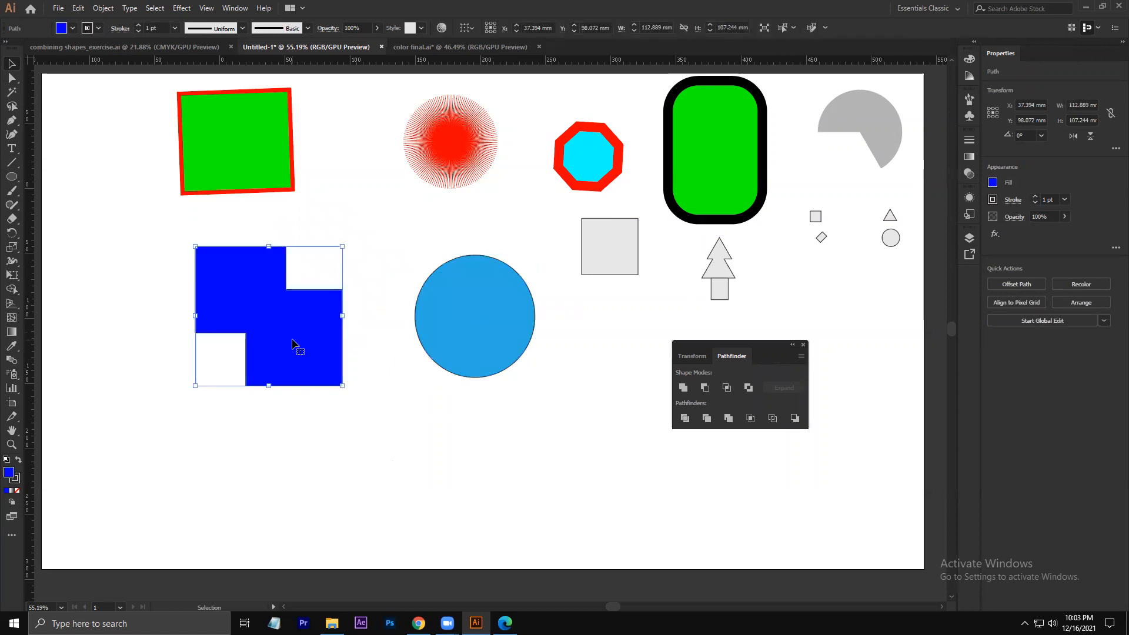
# - Undo the circle and the Pathfinder union of the two overlapping shapes
pyautogui.hotkey('ctrl', 'z')
pyautogui.hotkey('ctrl', 'z')
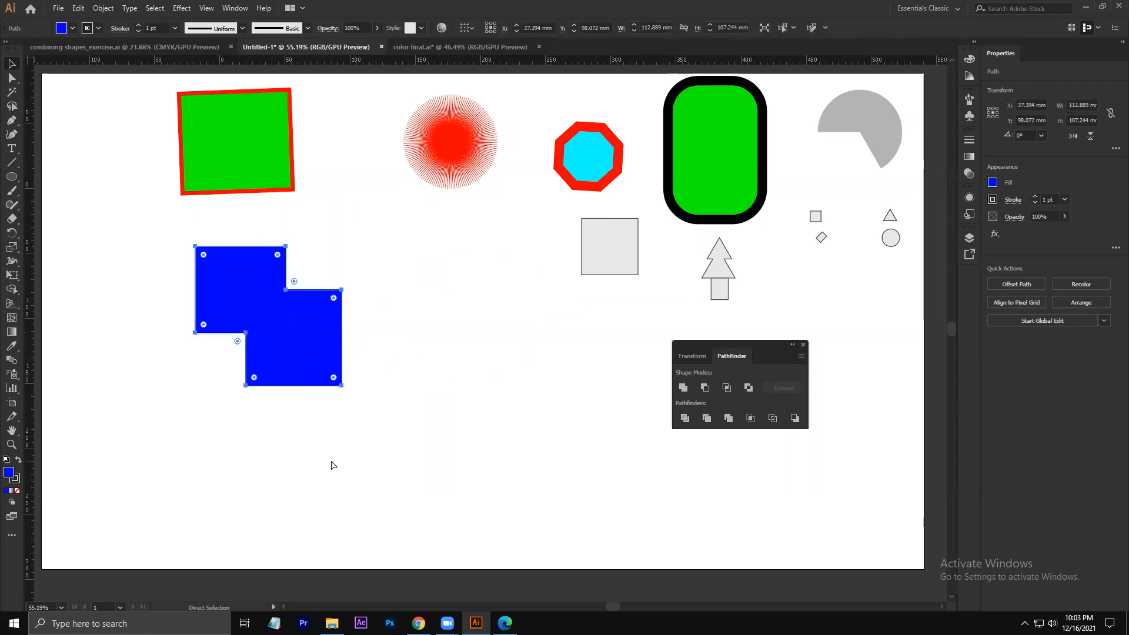
pyautogui.hotkey('ctrl', 'z')
# - Select the blue square and the green rectangle separately to check each one's object type
pyautogui.click(315, 435)
pyautogui.click(302, 359)
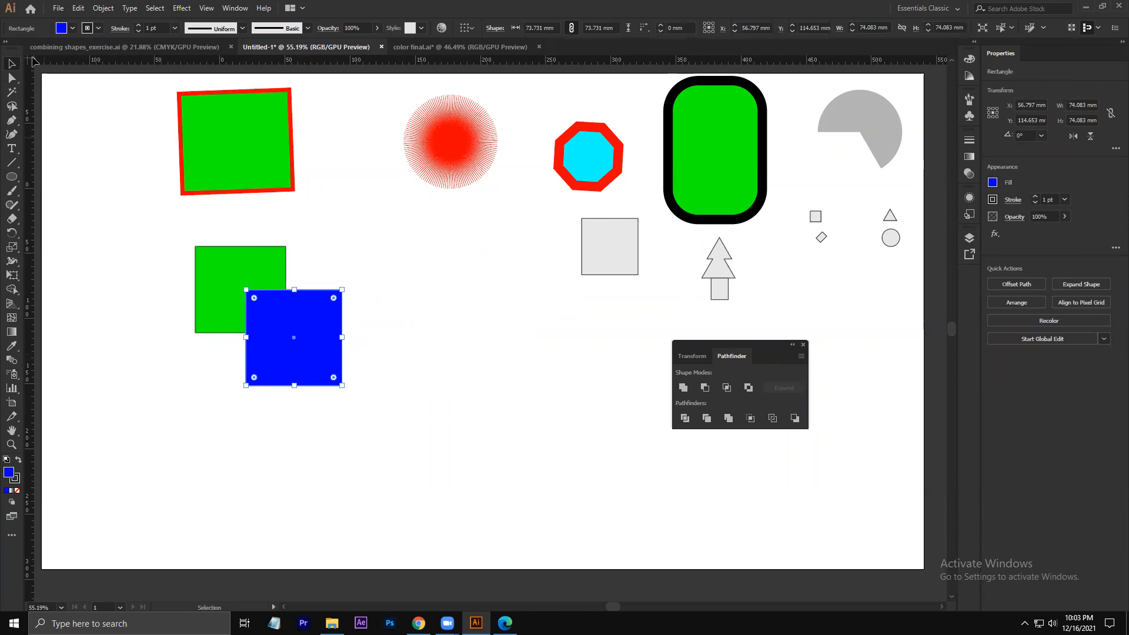
pyautogui.click(217, 270)
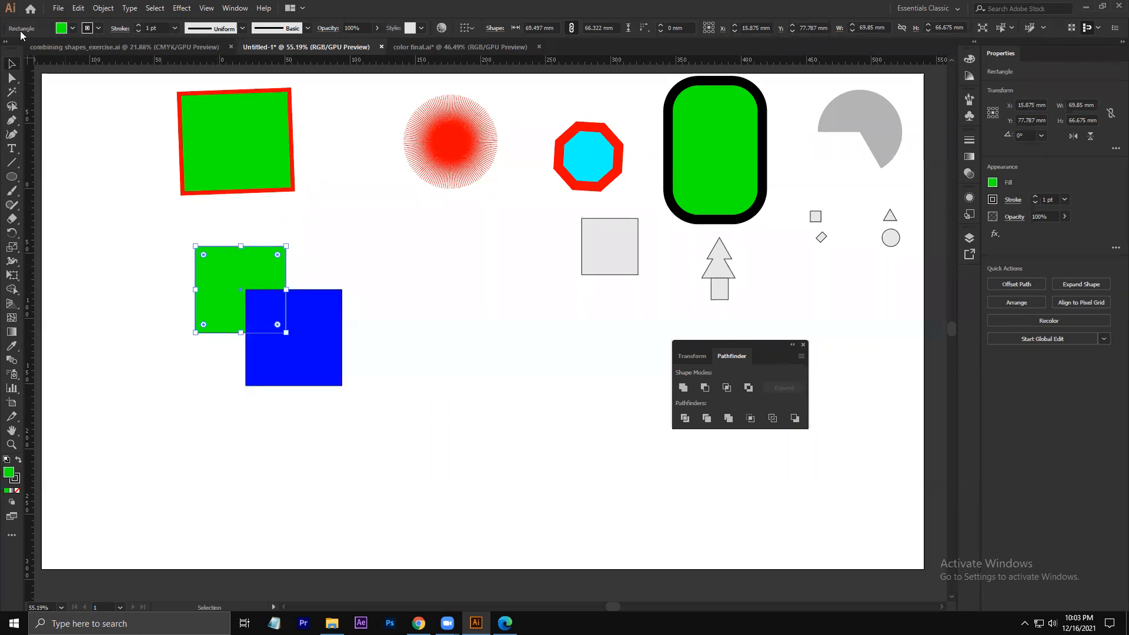
pyautogui.click(116, 241)
# - Unite the green rectangle and blue square using Pathfinder and check the combined object's type
pyautogui.moveTo(116, 236); pyautogui.dragTo(497, 494)
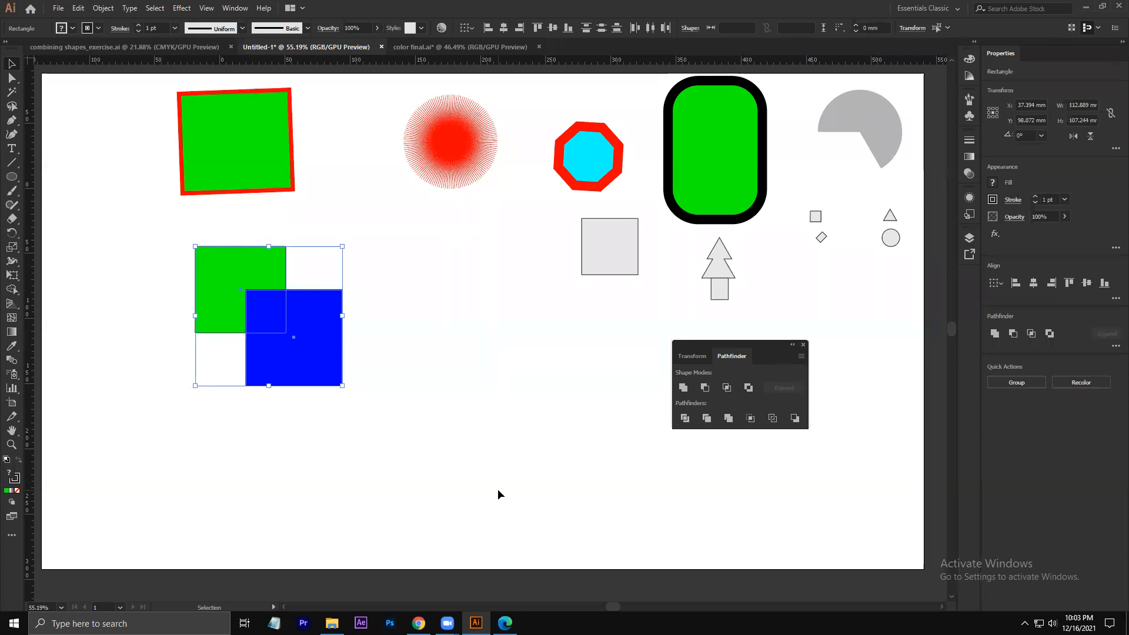
pyautogui.click(683, 388)
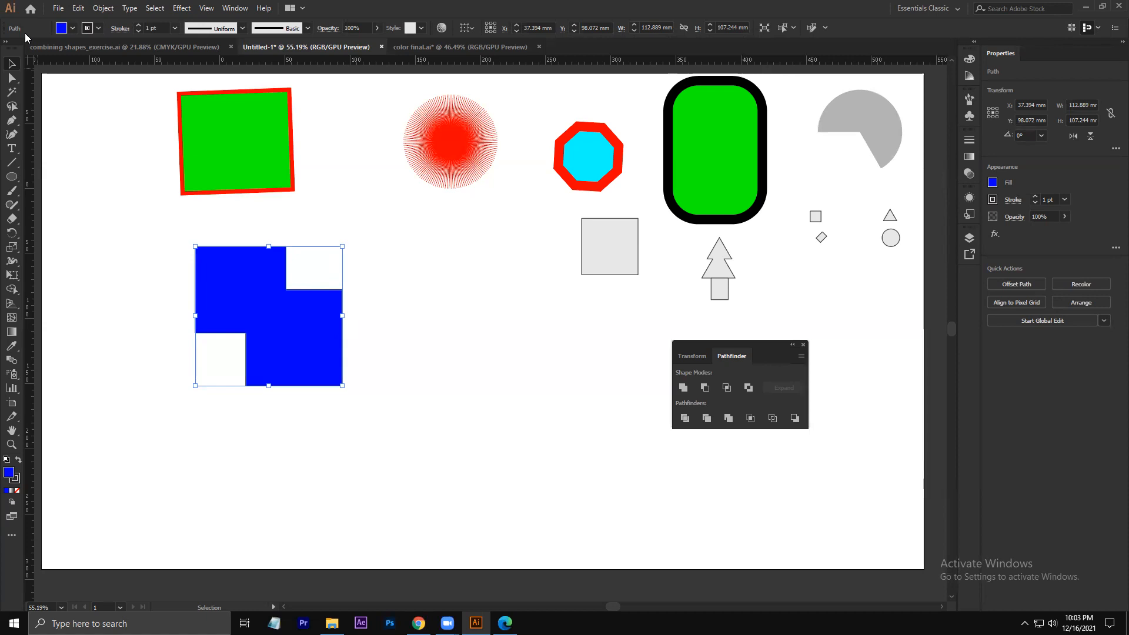
pyautogui.press('p')
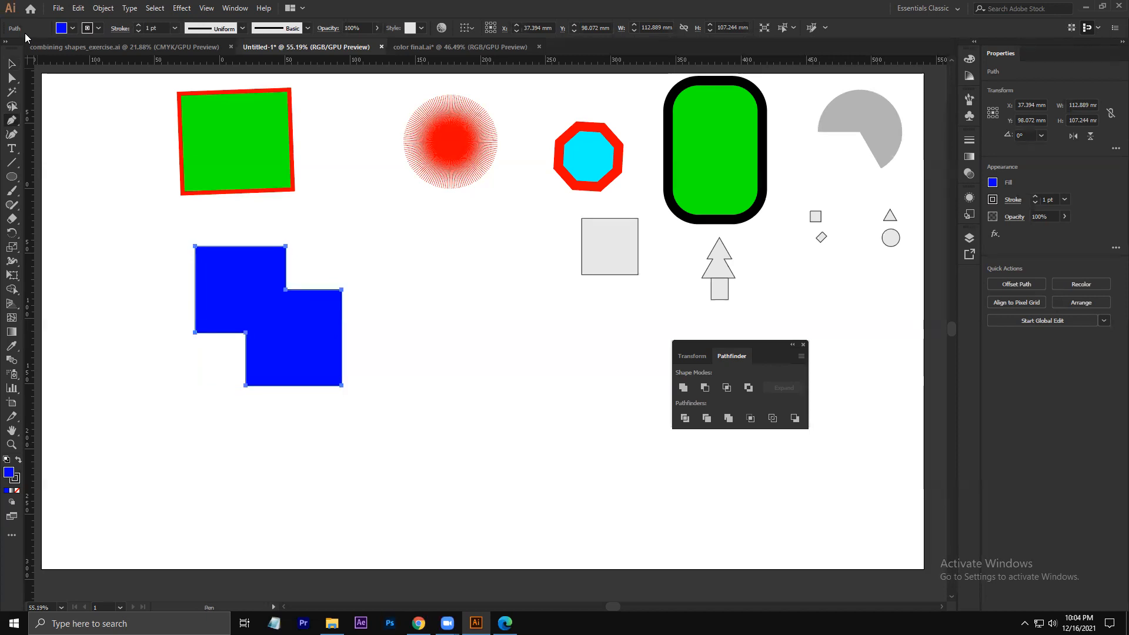
pyautogui.click(11, 63)
pyautogui.click(99, 194)
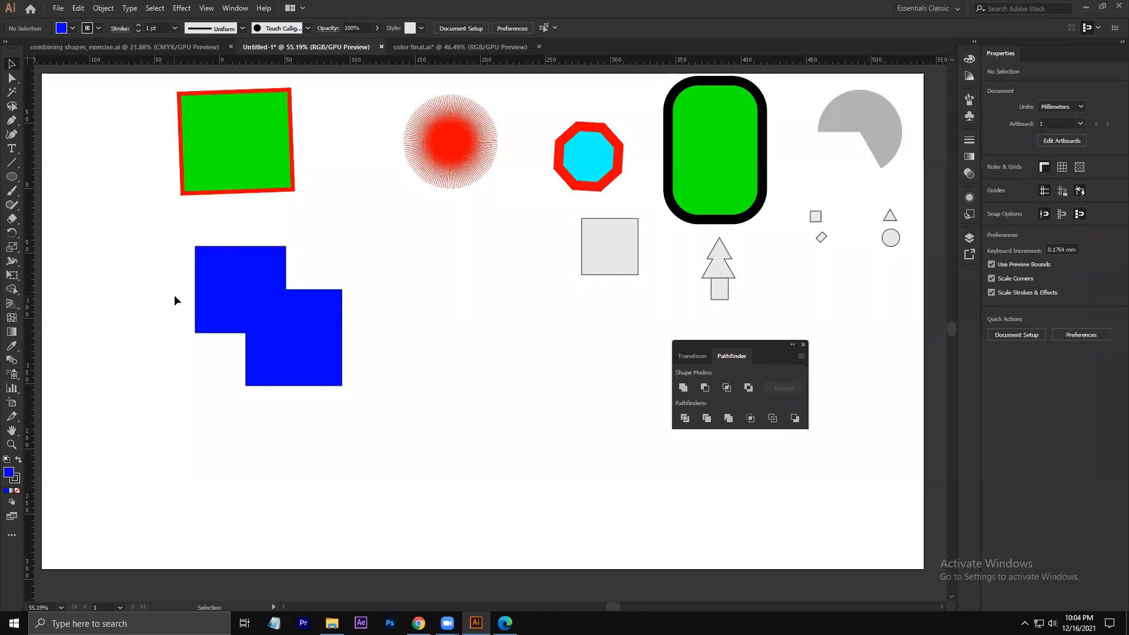
# - Select the united blue shape and undo its Pathfinder union
pyautogui.click(245, 308)
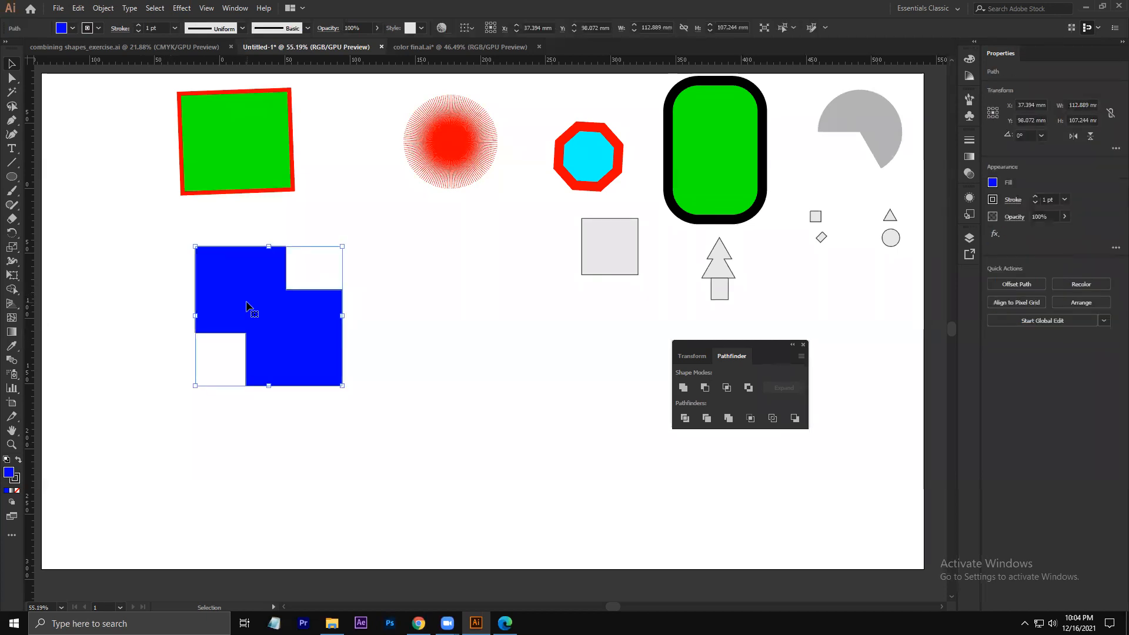
pyautogui.hotkey('ctrl', 'z')
pyautogui.hotkey('ctrl', 'z')
# - Select the overlapping green and blue shapes together, merge them with Pathfinder's Unite, and deselect the result
pyautogui.click(200, 359)
pyautogui.moveTo(164, 246); pyautogui.dragTo(396, 383)
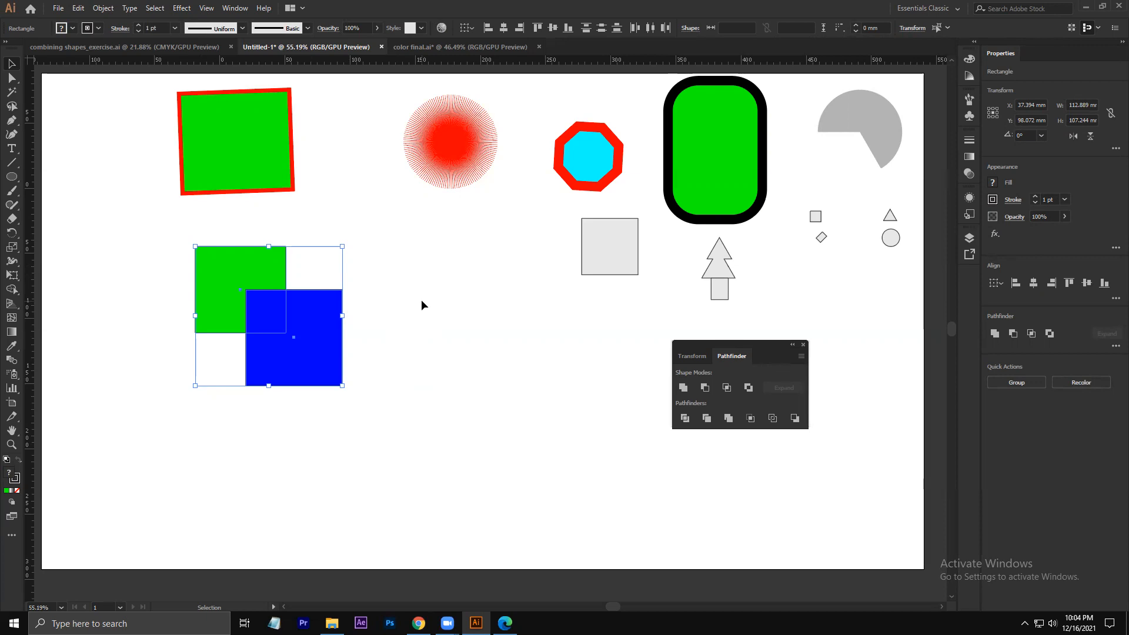
pyautogui.click(683, 388)
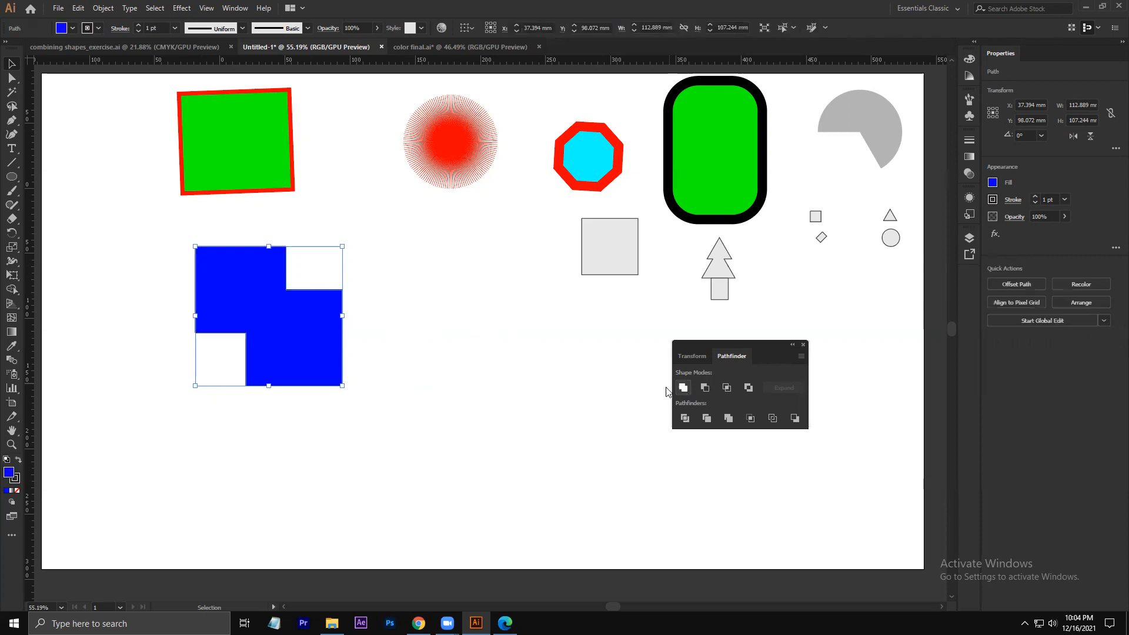
pyautogui.click(413, 347)
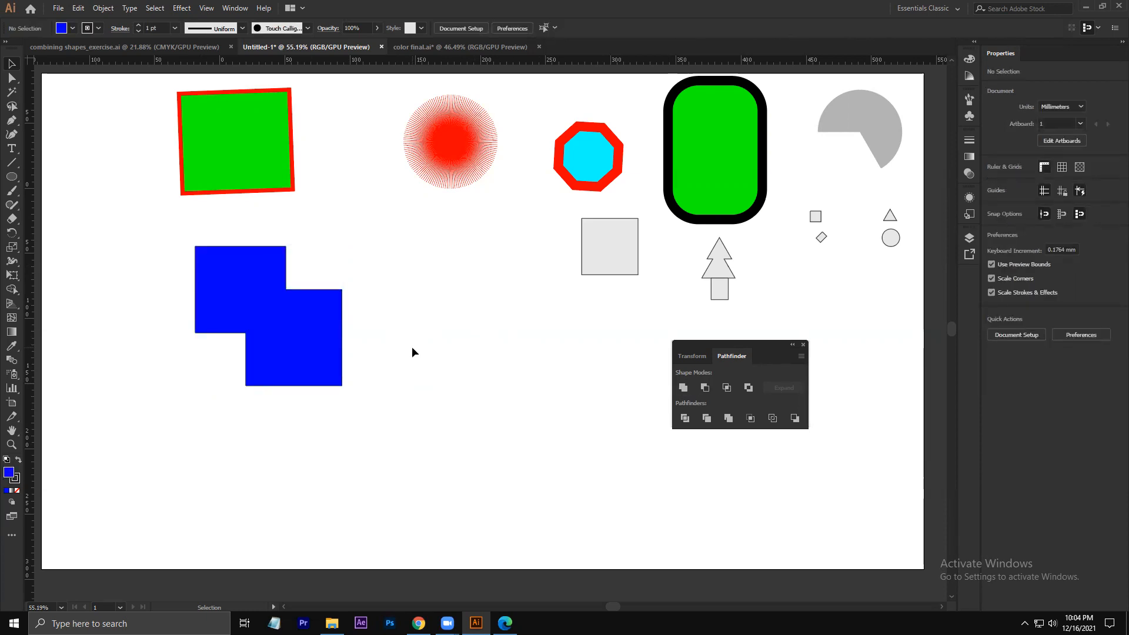
# - Draw an open straight diagonal path about 59 mm wide and 67 mm high beside the united blue shape with the Pen tool
pyautogui.click(11, 120)
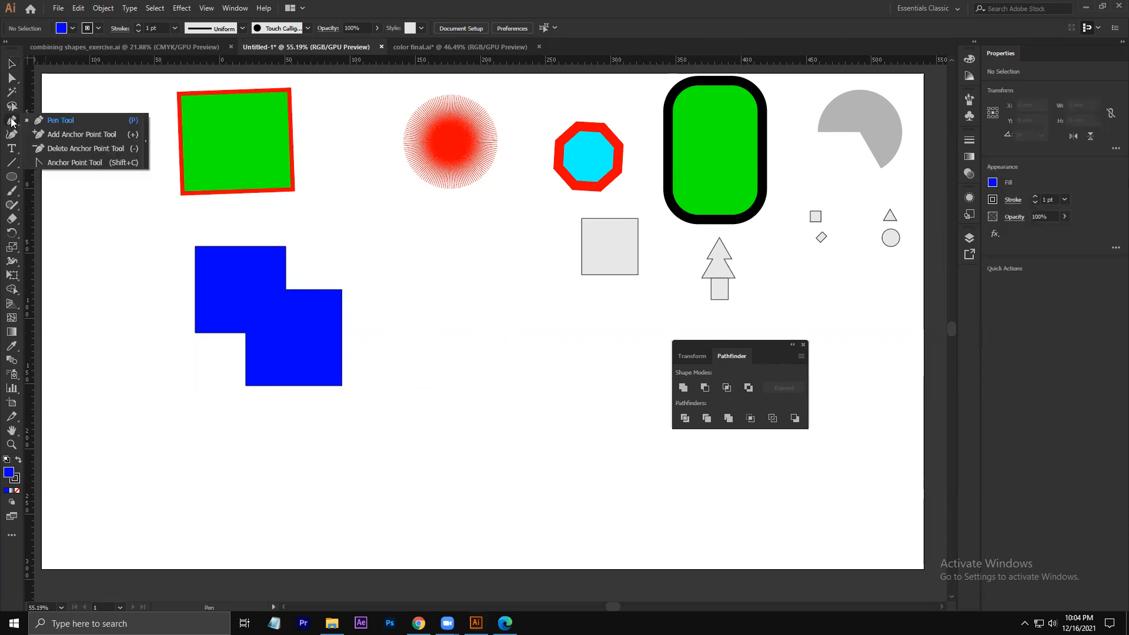
pyautogui.click(68, 121)
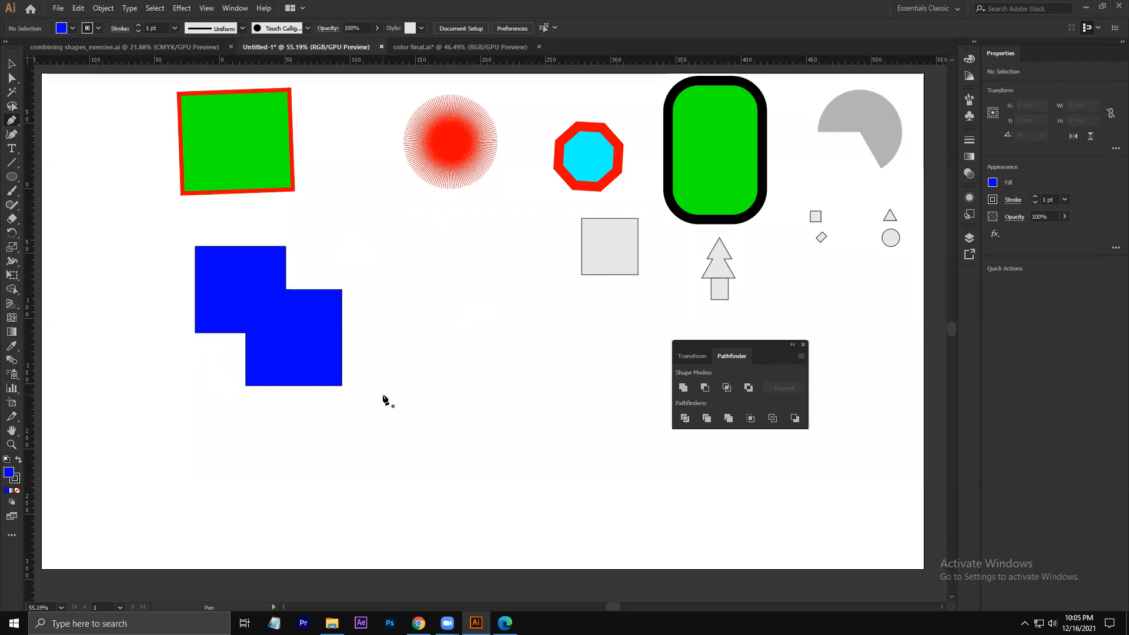
pyautogui.click(403, 371)
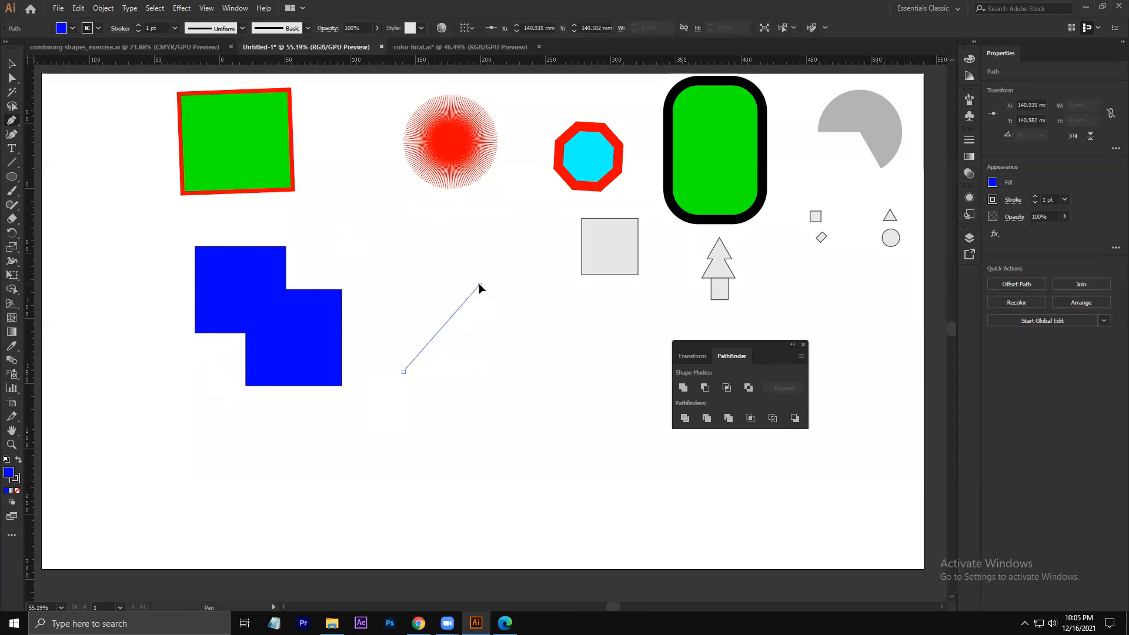
pyautogui.click(479, 285)
pyautogui.press('Escape')
pyautogui.click(581, 345)
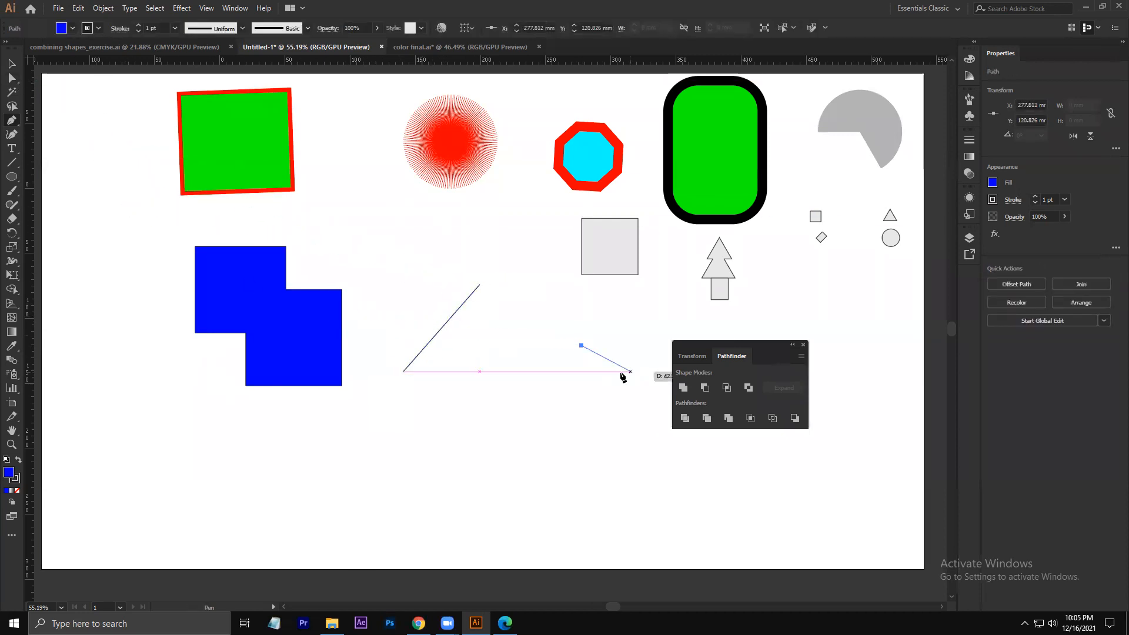
pyautogui.press('Escape')
pyautogui.press('v')
pyautogui.click(516, 329)
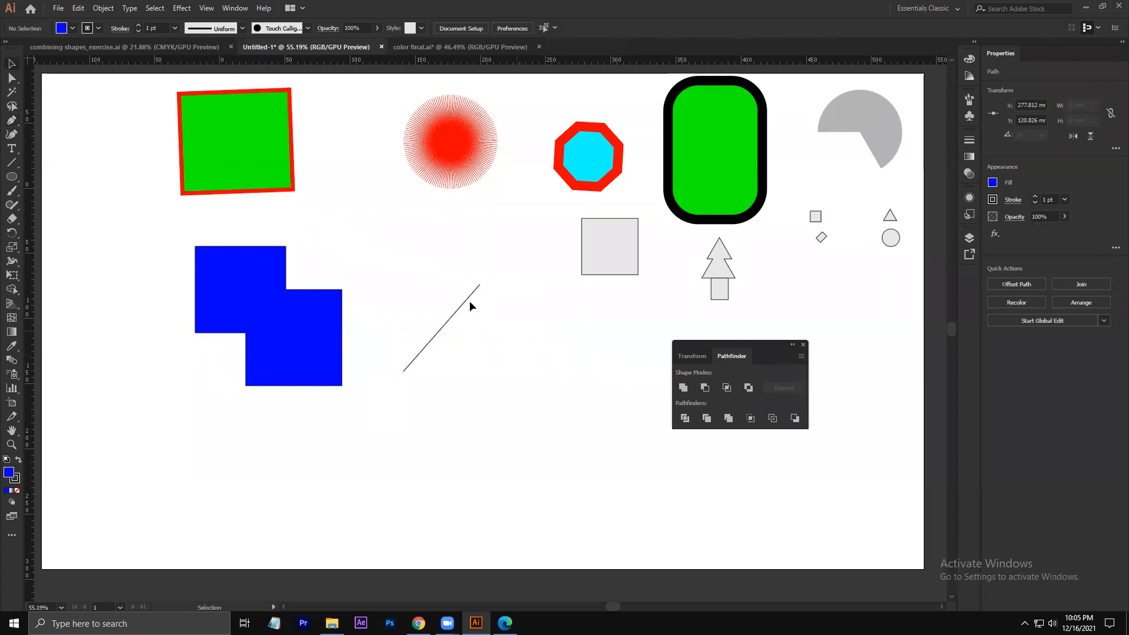
# - Select the diagonal line and the united blue shape in turn to compare their object types
pyautogui.click(466, 299)
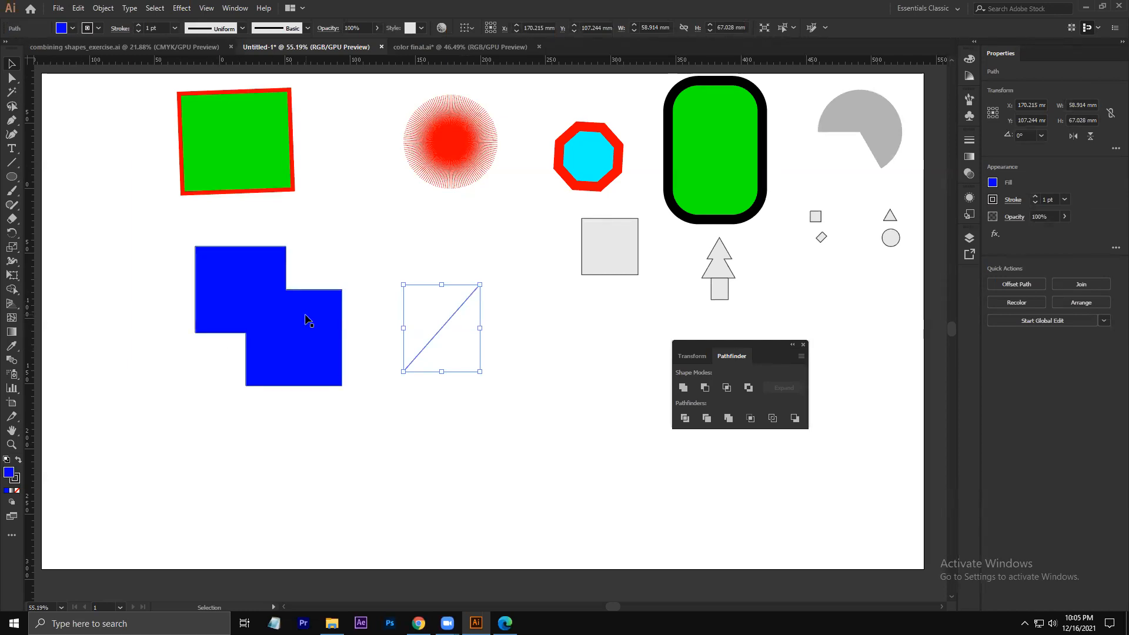
pyautogui.click(289, 324)
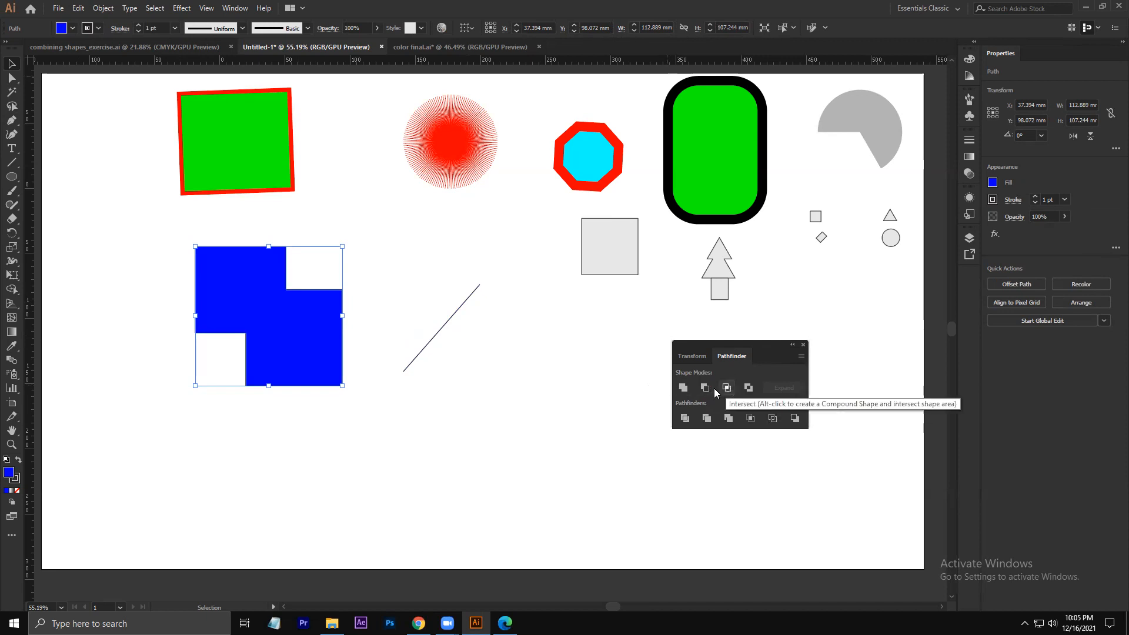
pyautogui.click(398, 479)
# - Move the united blue shape slightly down and to the left
pyautogui.click(301, 353)
pyautogui.moveTo(261, 320); pyautogui.dragTo(242, 343)
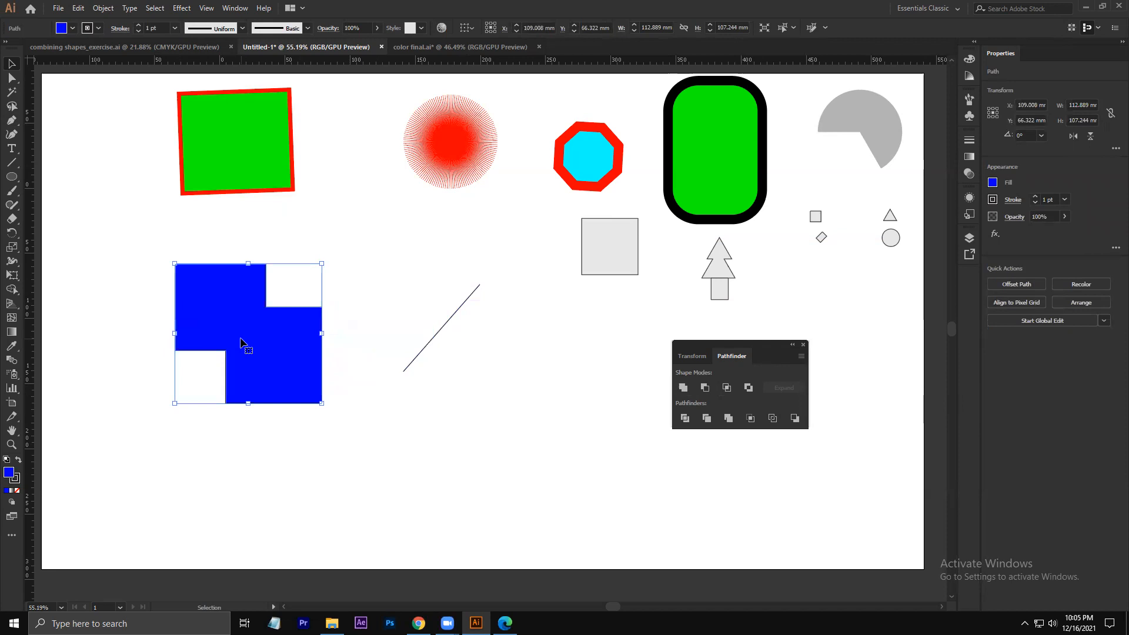
pyautogui.press('a')
# - Undo the recent edits, including the pen line and the union, back to two separate overlapping green squares
pyautogui.hotkey('ctrl', 'z')
pyautogui.hotkey('ctrl', 'z')
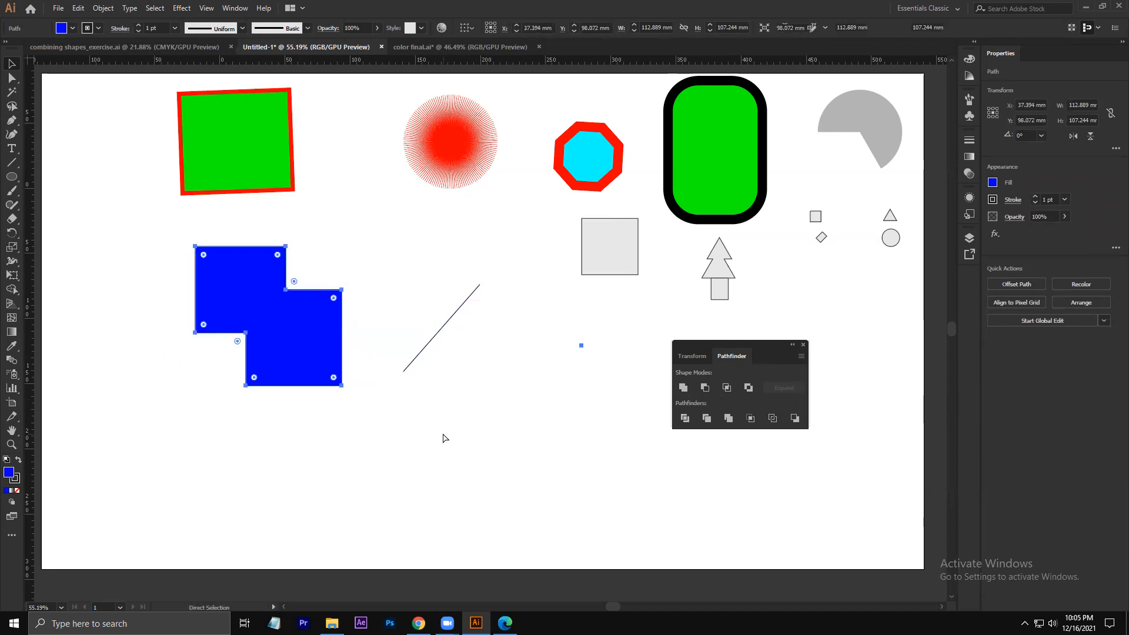
pyautogui.hotkey('ctrl', 'z')
pyautogui.hotkey('ctrl', 'z')
pyautogui.hotkey('ctrl', 'z')
pyautogui.hotkey('ctrl', 'z')
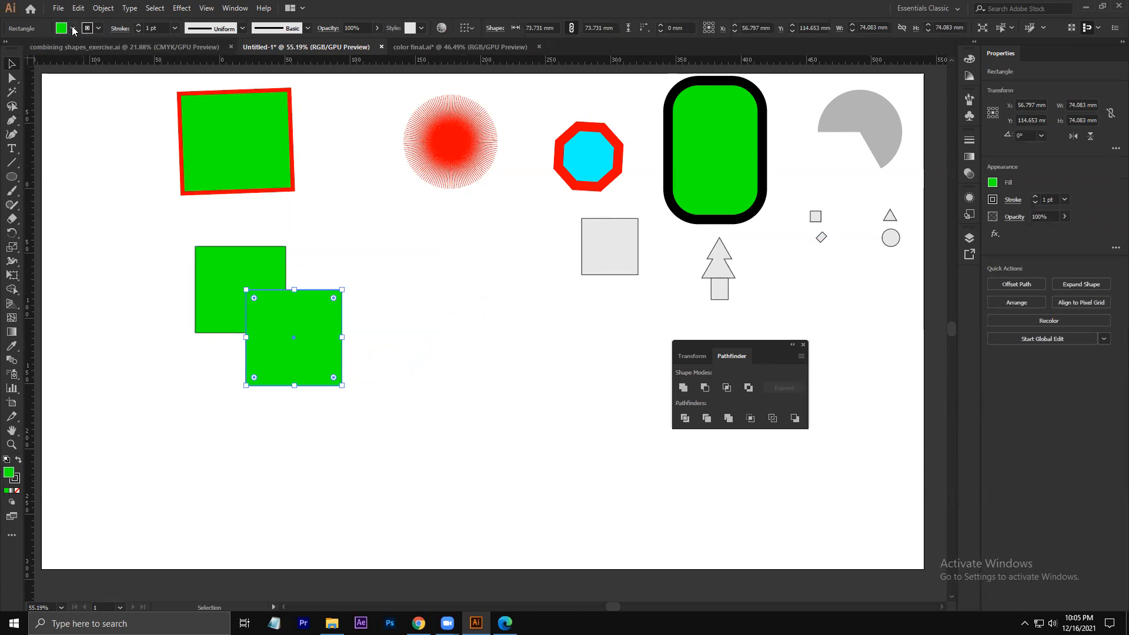
# - Fill the front square of the overlapping pair with cyan and deselect it
pyautogui.click(73, 29)
pyautogui.click(65, 48)
pyautogui.click(403, 327)
pyautogui.click(394, 404)
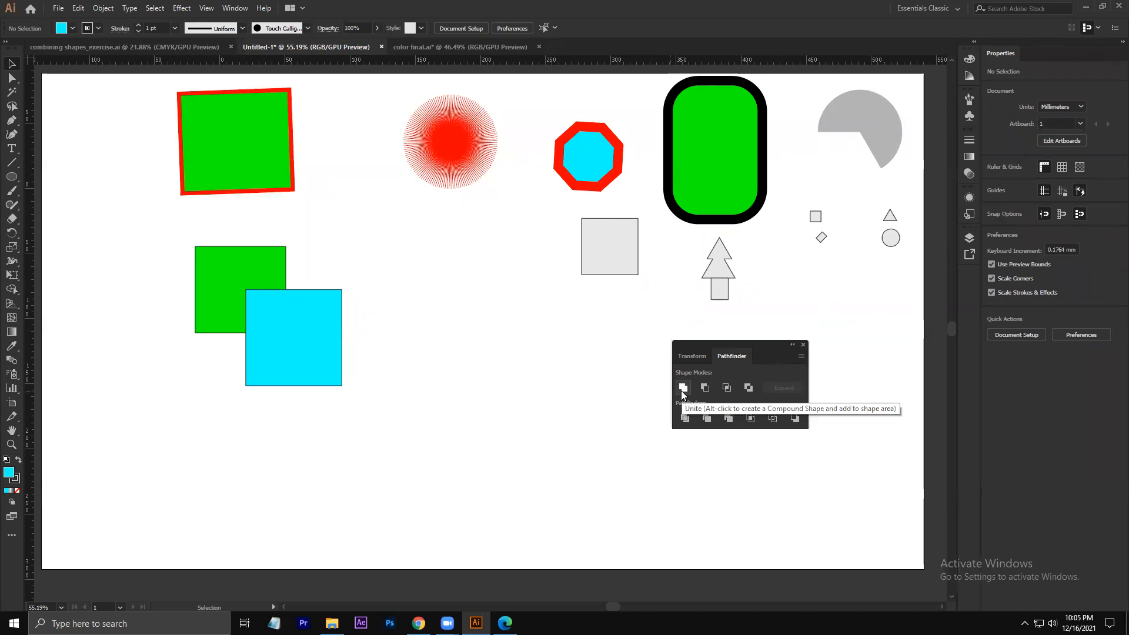
# - Select the green and cyan squares together and merge all their regions into one shape with the Shape Builder tool
pyautogui.moveTo(148, 235); pyautogui.dragTo(417, 414)
pyautogui.hotkey('shift', 'm')
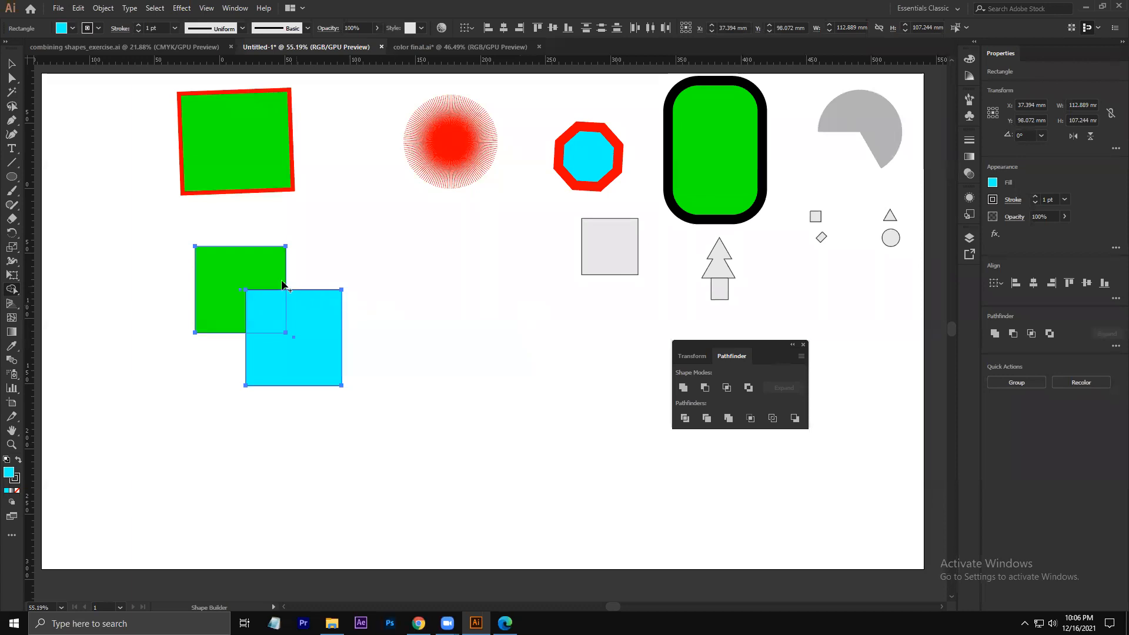
pyautogui.moveTo(247, 265); pyautogui.dragTo(261, 292)
pyautogui.moveTo(287, 340)
pyautogui.mouseDown()
pyautogui.moveTo(293, 348)
pyautogui.moveTo(257, 281)
pyautogui.mouseUp()
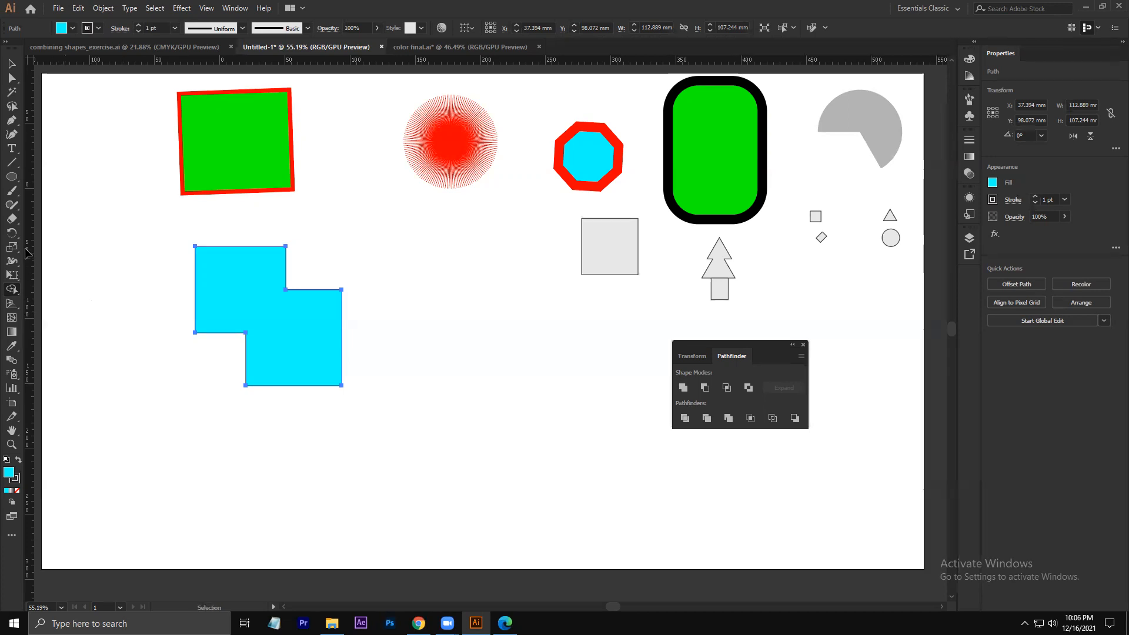
# - Draw a blue-filled circle about 98 mm across over the merged cyan shape's upper-right corner and select both objects
pyautogui.press('l')
pyautogui.moveTo(265, 222); pyautogui.dragTo(392, 348)
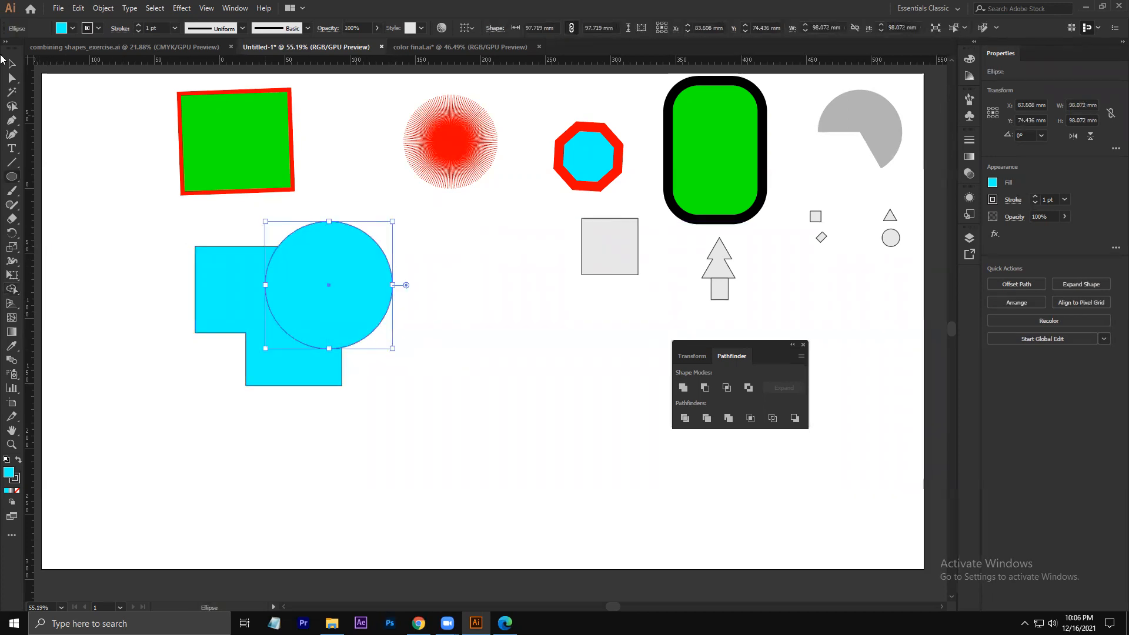
pyautogui.click(73, 28)
pyautogui.click(74, 59)
pyautogui.press('v')
pyautogui.moveTo(131, 230); pyautogui.dragTo(477, 465)
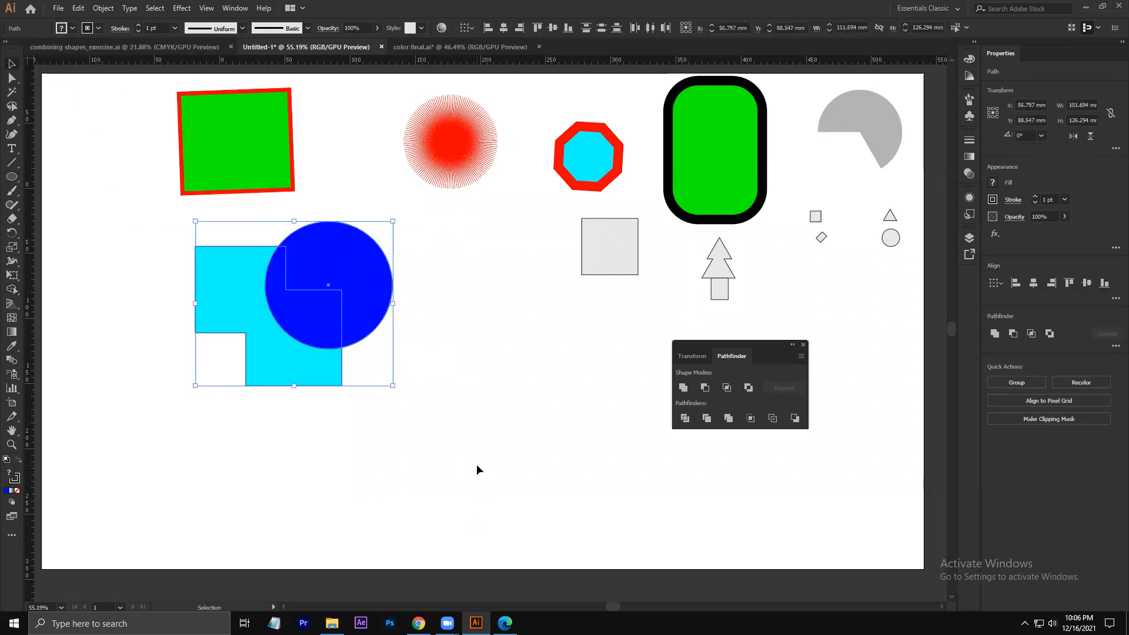
# - Try subtracting the blue circle from the cyan shape with Pathfinder's Minus Front, and undo it
pyautogui.click(705, 389)
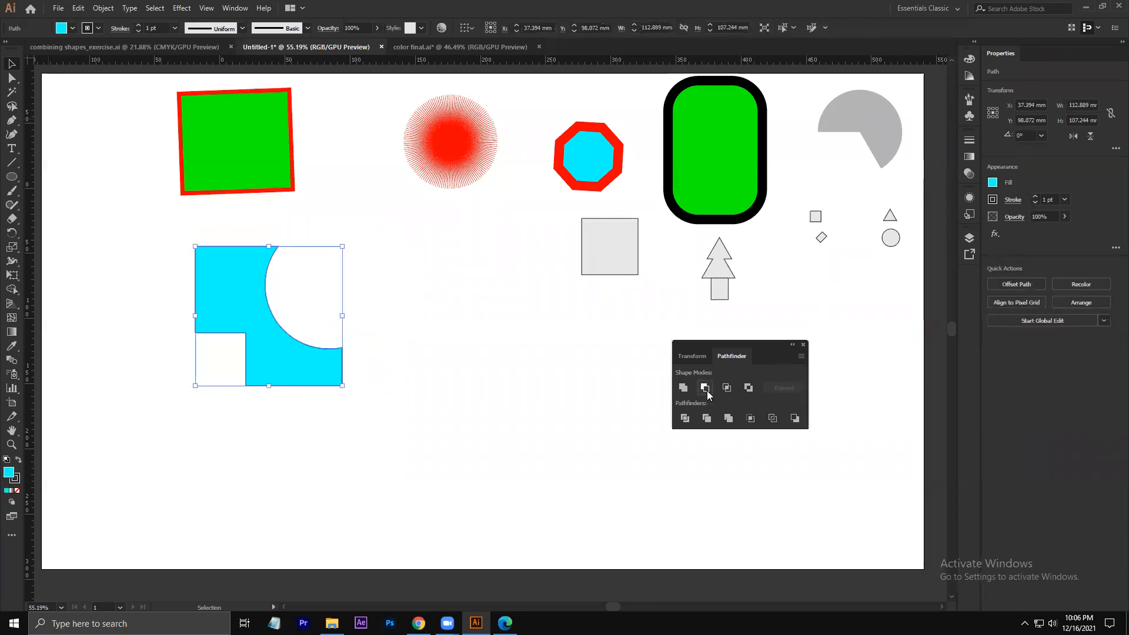
pyautogui.hotkey('ctrl', 'z')
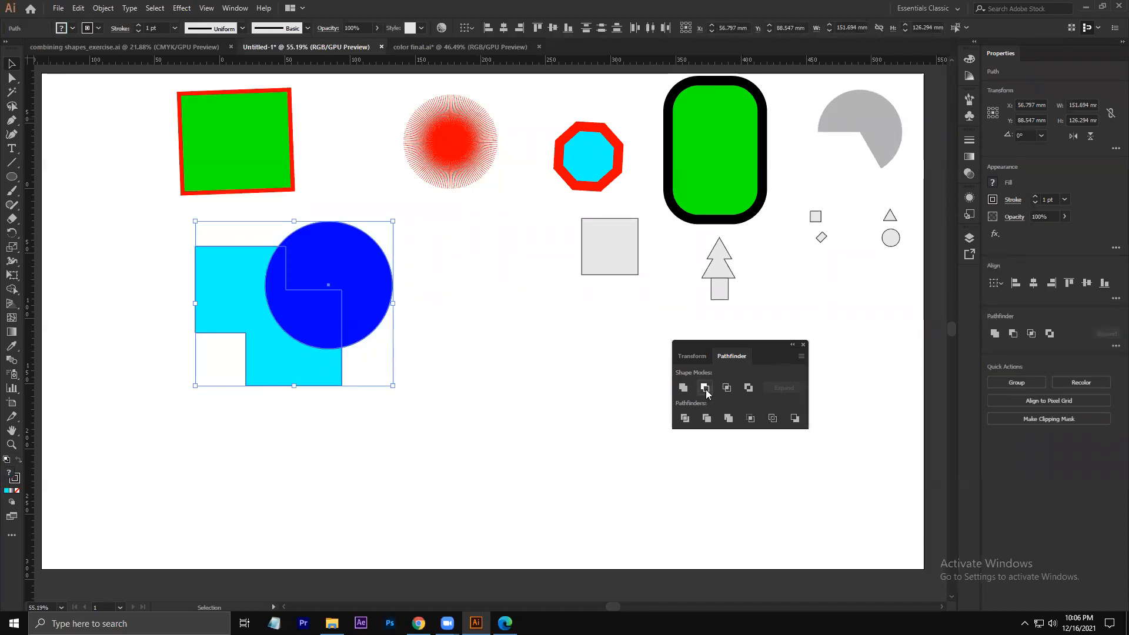
# - Remove the blue circle and the area it overlaps from the cyan shape with the Shape Builder tool
pyautogui.hotkey('shift', 'm')
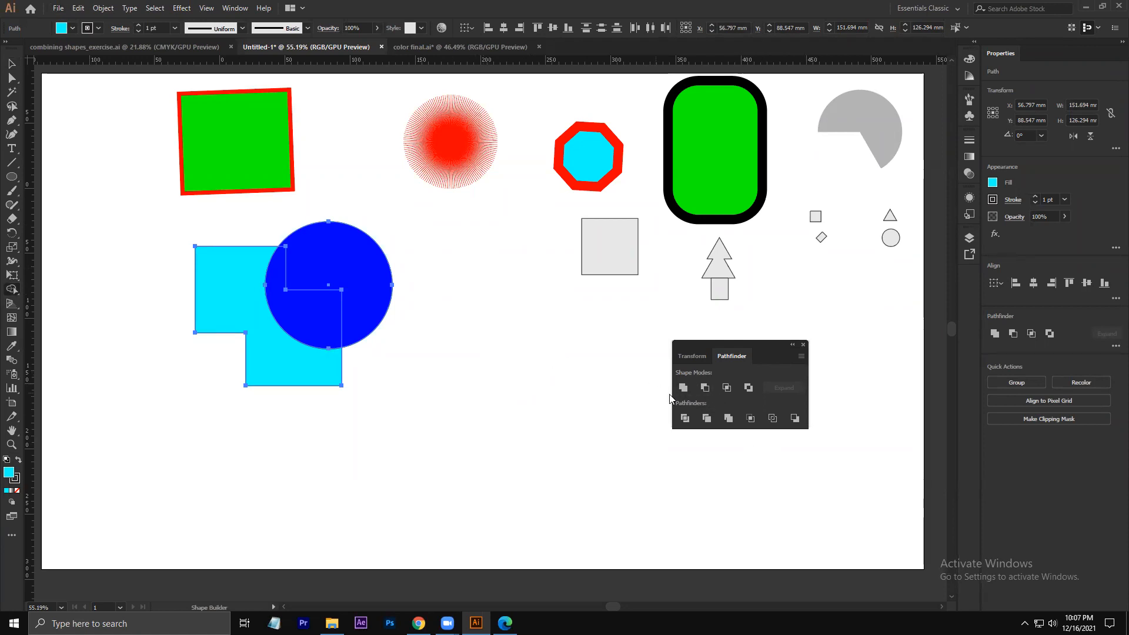
pyautogui.moveTo(415, 228)
pyautogui.mouseDown()
pyautogui.moveTo(320, 301)
pyautogui.moveTo(302, 243)
pyautogui.mouseUp()
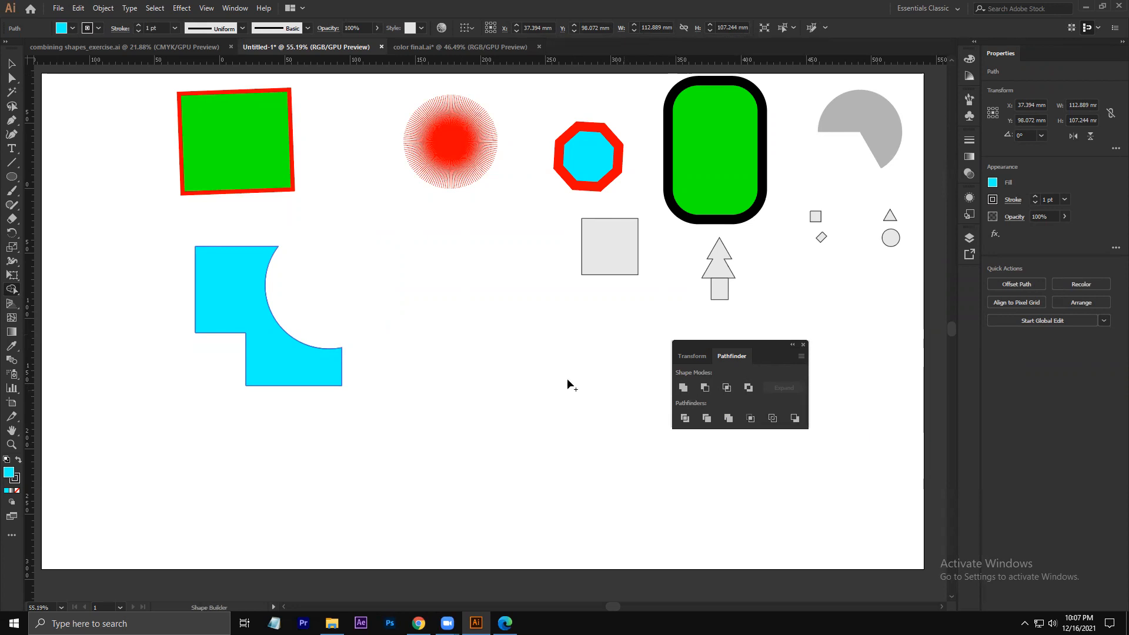
pyautogui.click(11, 288)
# - Move the cut-out cyan shape to just below the red starburst and deselect it
pyautogui.click(12, 63)
pyautogui.click(254, 334)
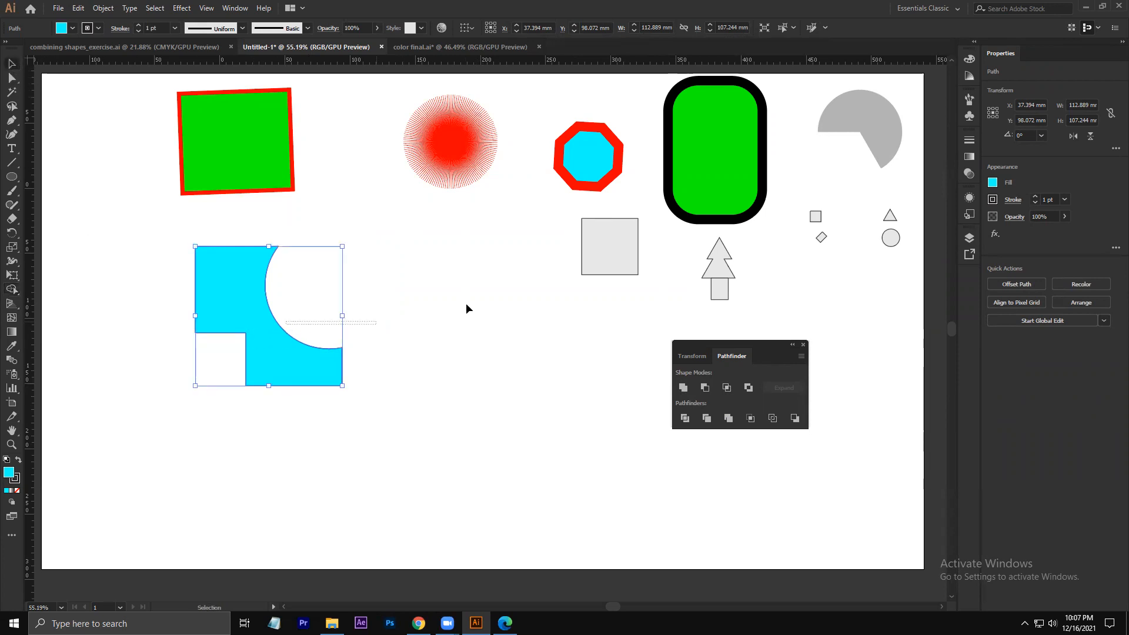
pyautogui.click(469, 307)
pyautogui.moveTo(247, 312); pyautogui.dragTo(450, 257)
pyautogui.click(168, 350)
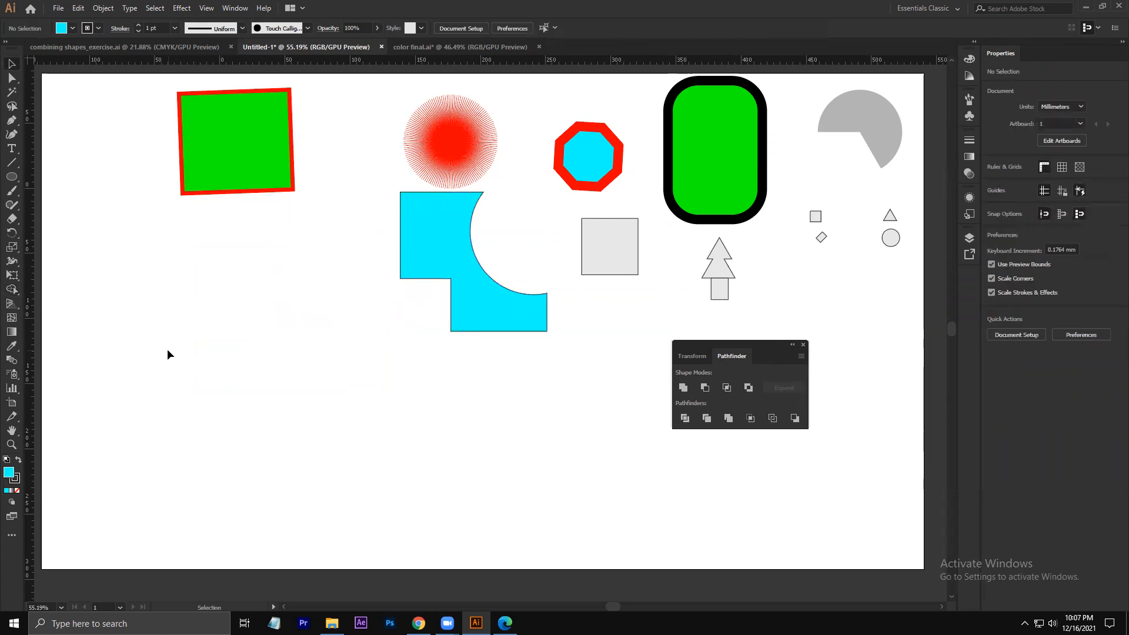
# - Draw a cyan circle about 61 mm across and duplicate it into a cloud-like cluster of six overlapping circles
pyautogui.press('l')
pyautogui.moveTo(120, 269); pyautogui.dragTo(199, 349)
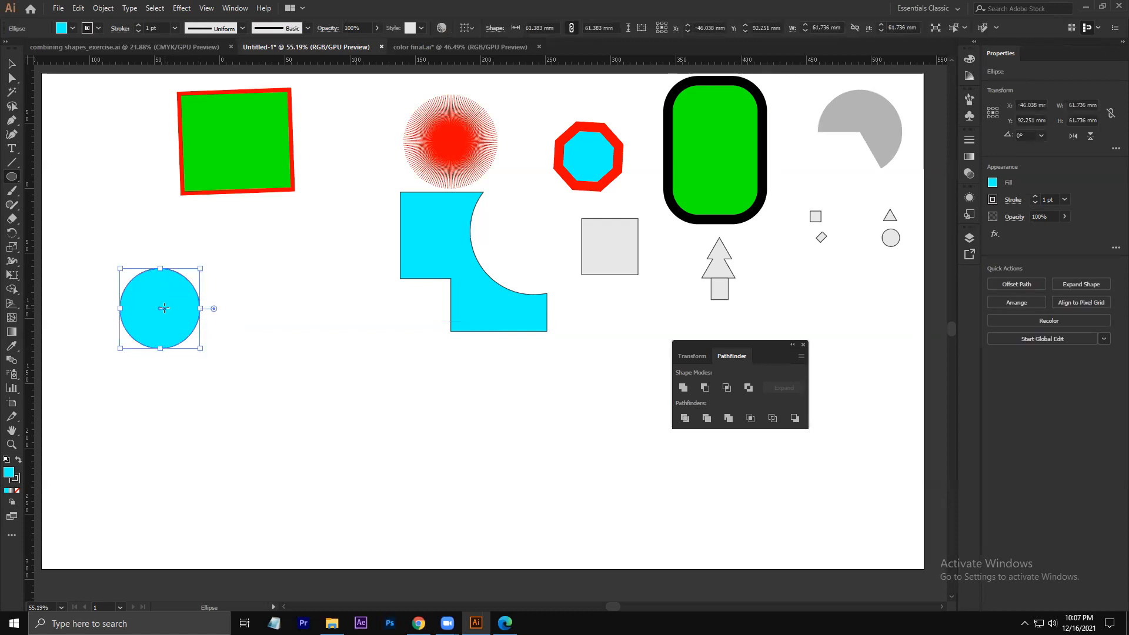
pyautogui.moveTo(160, 308)
pyautogui.mouseDown()
pyautogui.moveTo(197, 309)
pyautogui.moveTo(190, 288)
pyautogui.moveTo(221, 325)
pyautogui.moveTo(213, 320)
pyautogui.moveTo(267, 310)
pyautogui.moveTo(247, 267)
pyautogui.moveTo(282, 275)
pyautogui.mouseUp()
pyautogui.hotkey('ctrl', 'z')
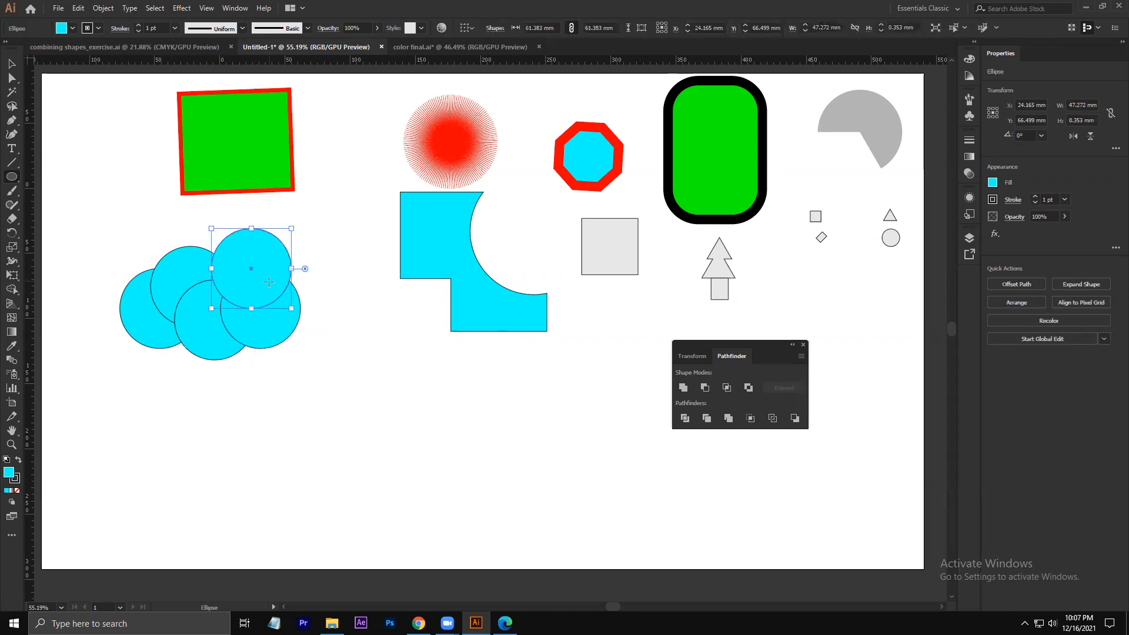
pyautogui.moveTo(248, 268); pyautogui.dragTo(176, 262)
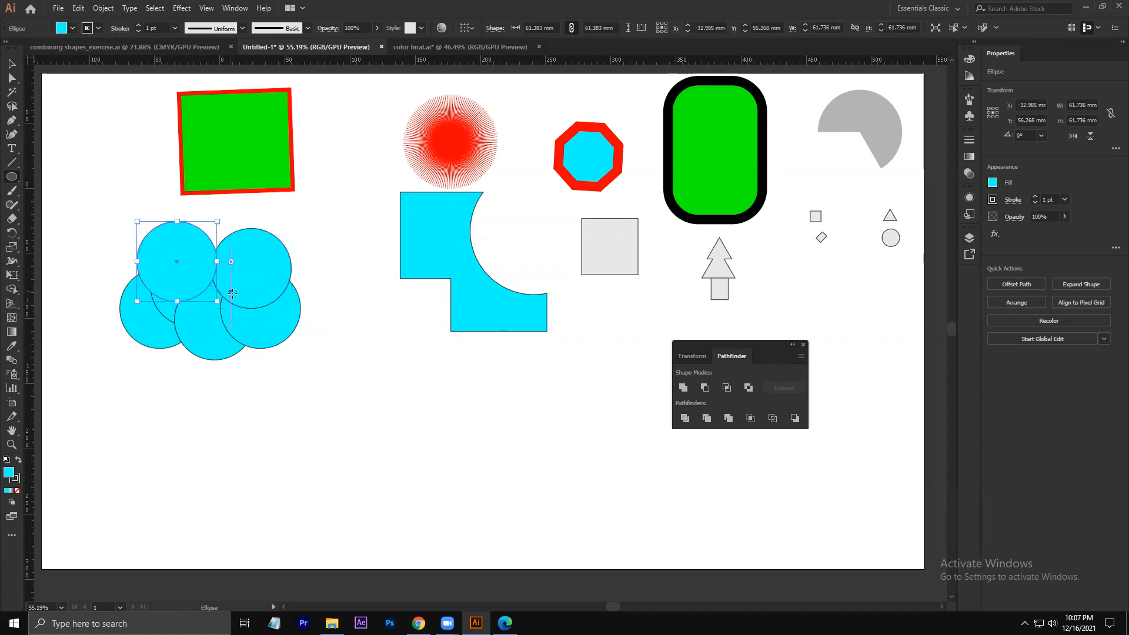
pyautogui.click(11, 63)
pyautogui.click(390, 414)
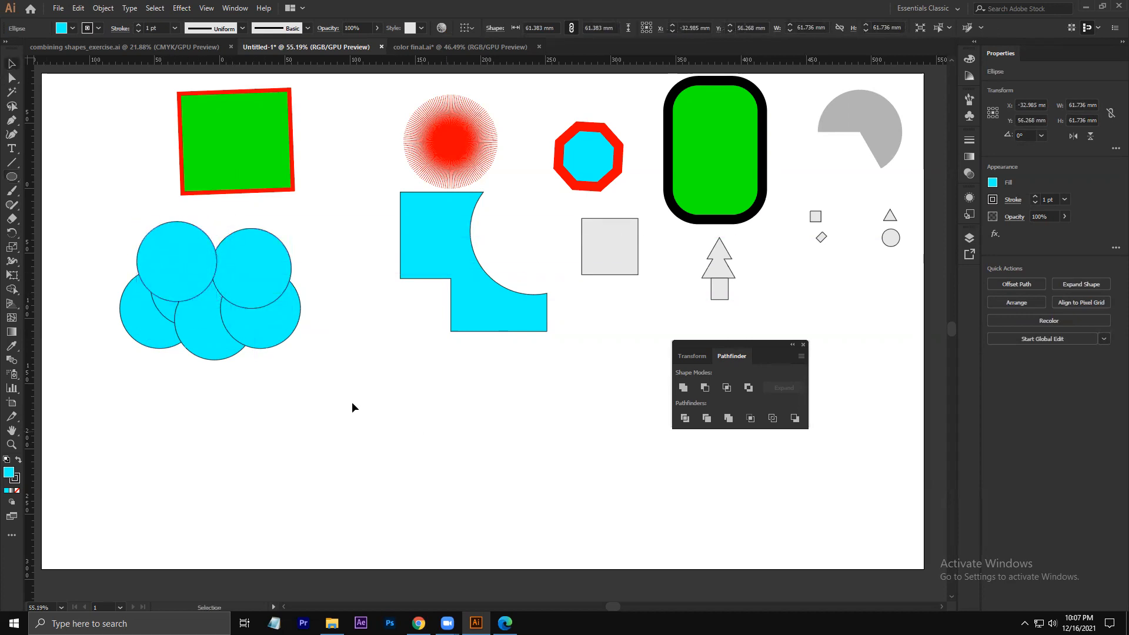
# - Select the six overlapping circles and merge them into a single cloud with the Shape Builder tool
pyautogui.moveTo(90, 210); pyautogui.dragTo(301, 373)
pyautogui.hotkey('shift', 'm')
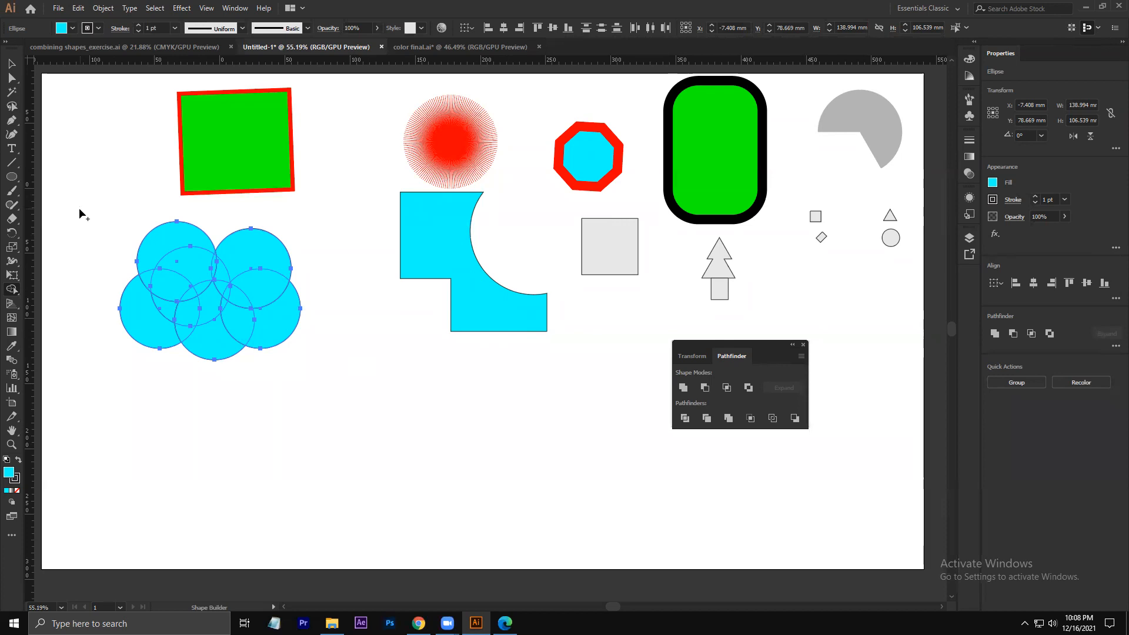
pyautogui.moveTo(128, 255); pyautogui.dragTo(345, 385)
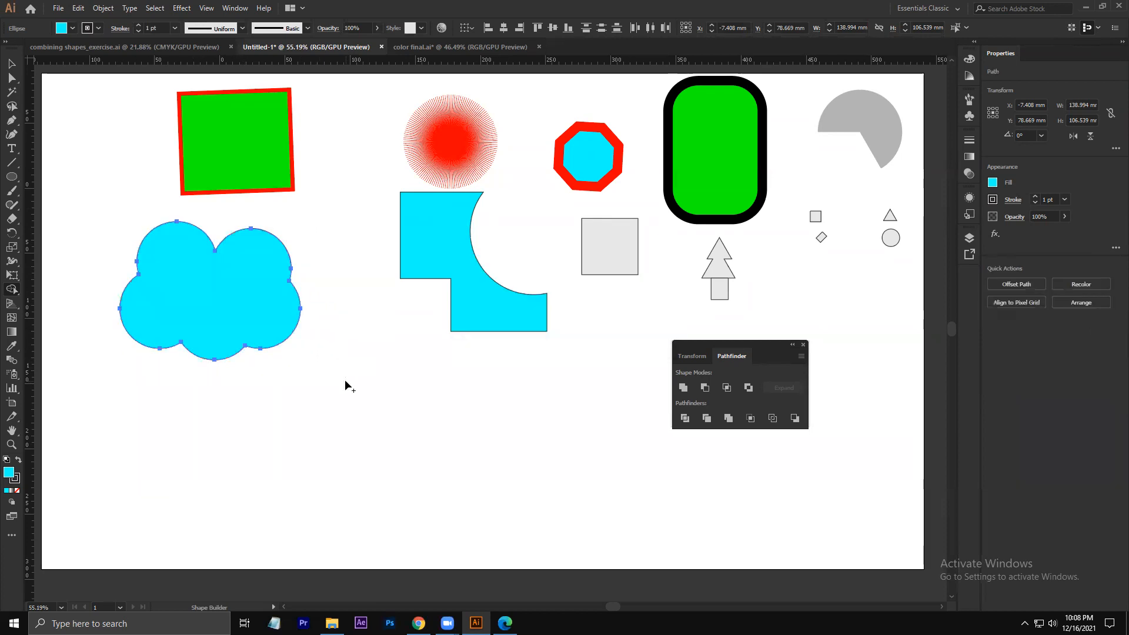
# - Move the merged cloud slightly to the right and down
pyautogui.press('v')
pyautogui.click(247, 358)
pyautogui.moveTo(192, 299); pyautogui.dragTo(237, 305)
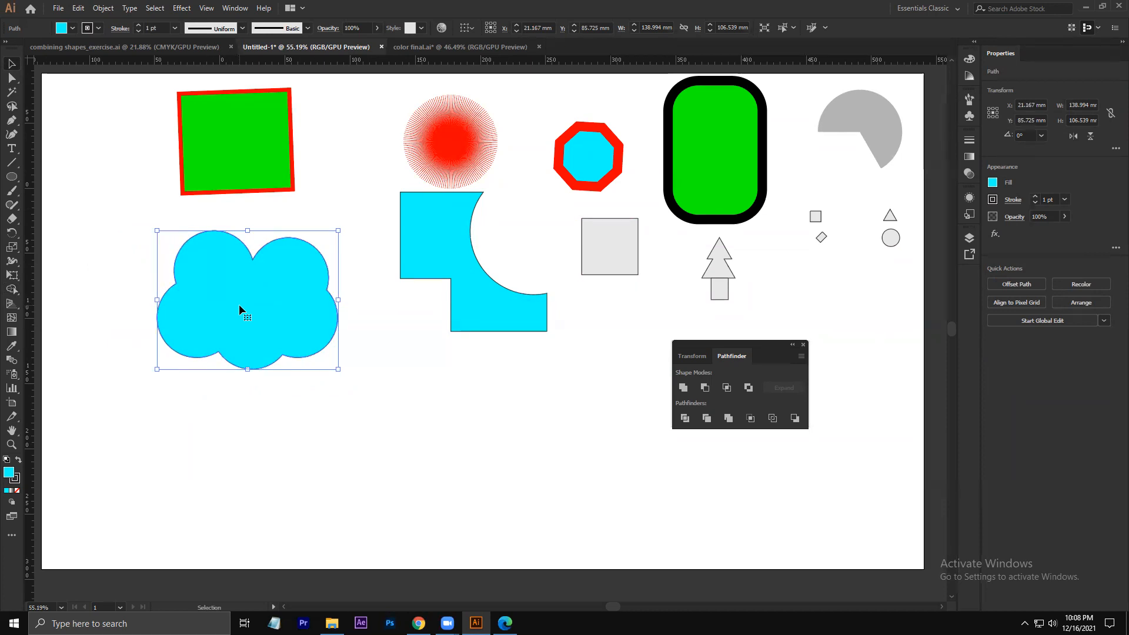
# - Draw two small circles about 16 mm and 19 mm across inside the cloud and fill the right one with blue
pyautogui.press('l')
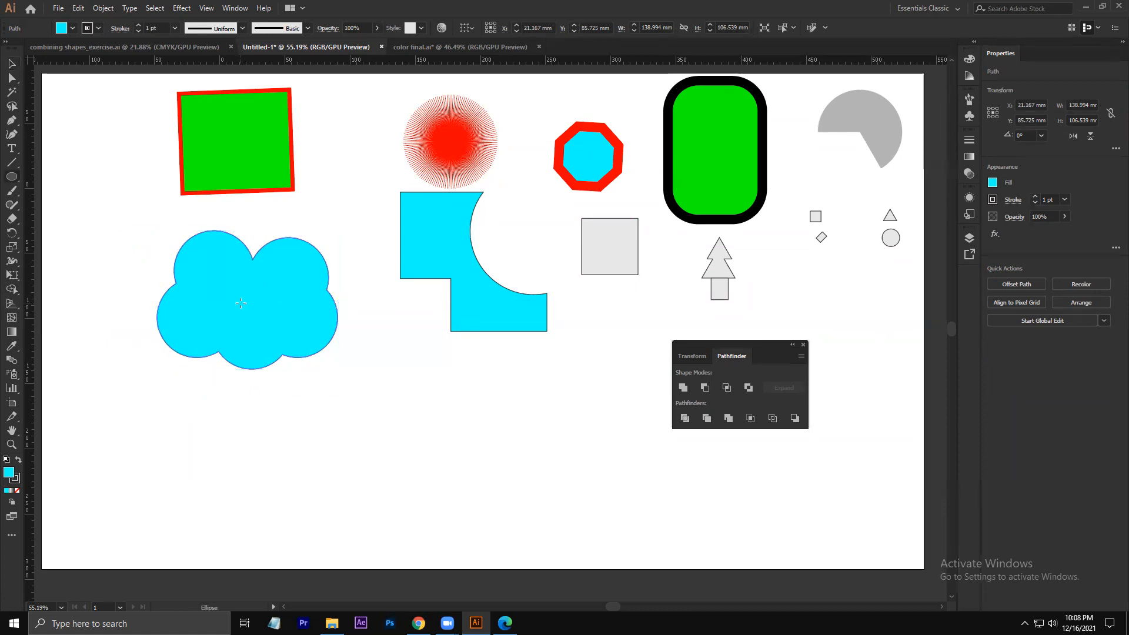
pyautogui.moveTo(212, 296)
pyautogui.mouseDown()
pyautogui.moveTo(233, 316)
pyautogui.moveTo(283, 321)
pyautogui.mouseUp()
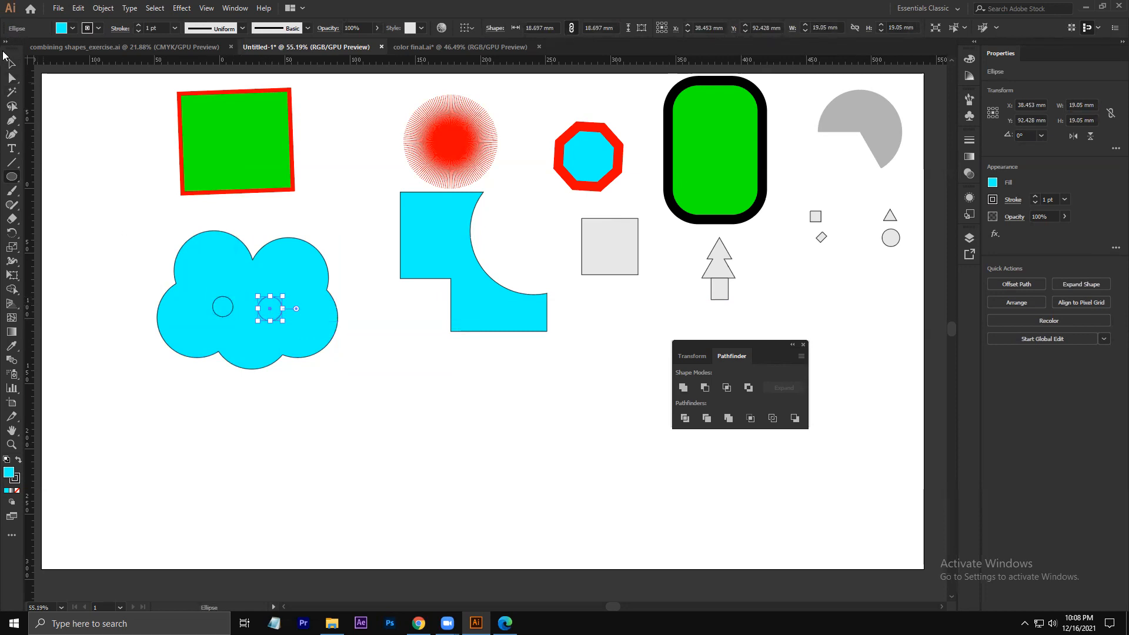
pyautogui.click(72, 28)
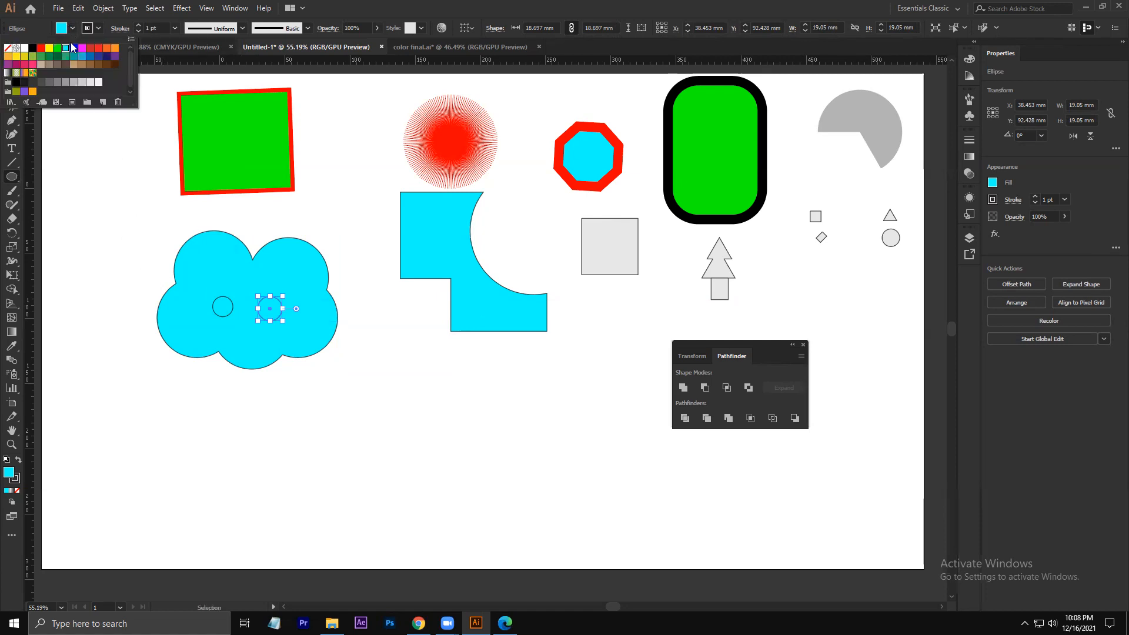
pyautogui.click(103, 96)
pyautogui.click(222, 312)
pyautogui.click(222, 312)
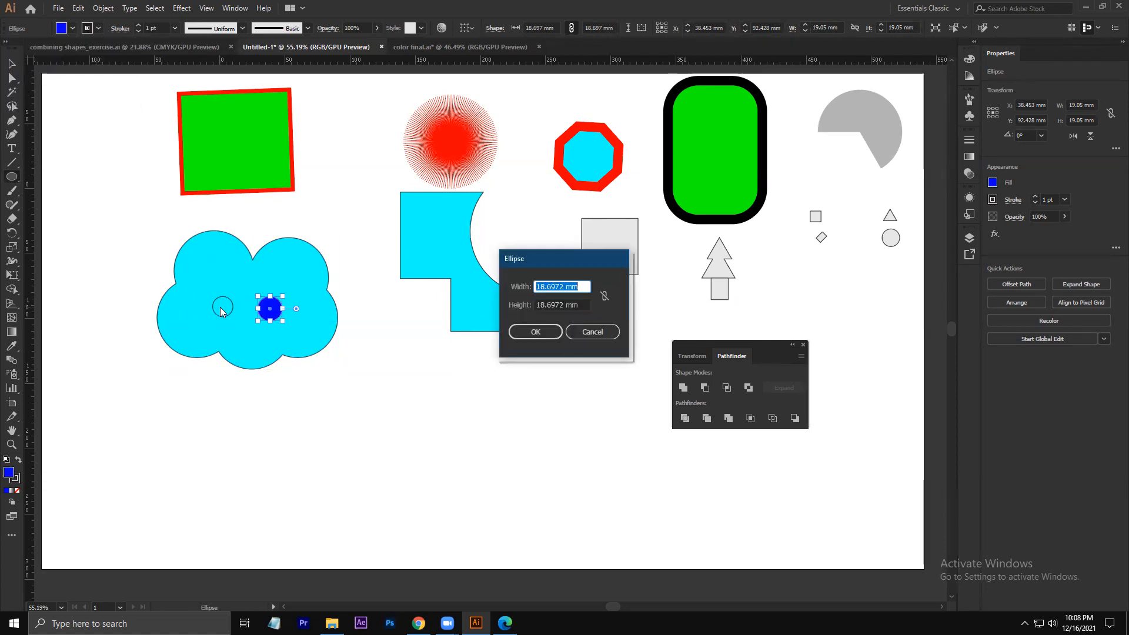
pyautogui.click(600, 331)
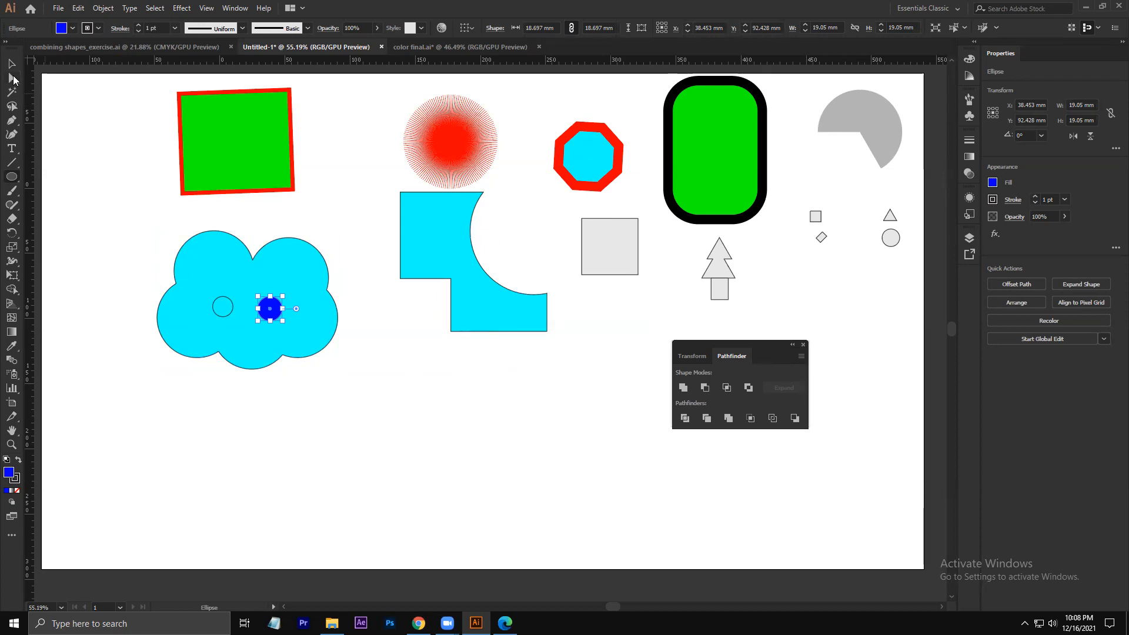
# - Fill the left small circle with blue and select the cloud with both circles for the Shape Builder tool
pyautogui.click(11, 63)
pyautogui.click(222, 311)
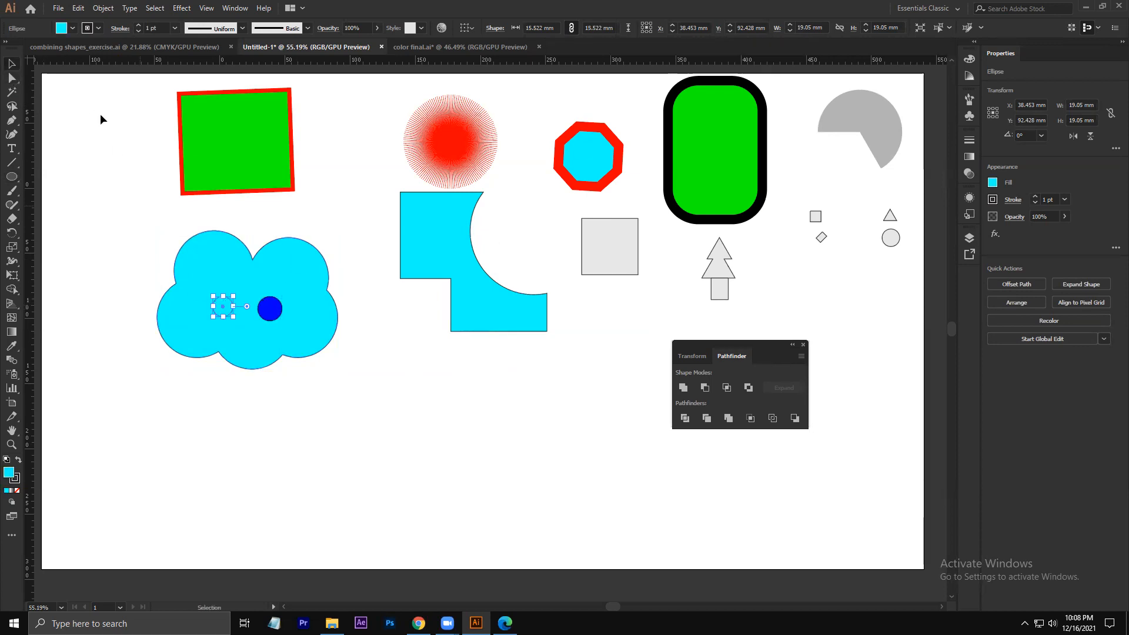
pyautogui.click(72, 29)
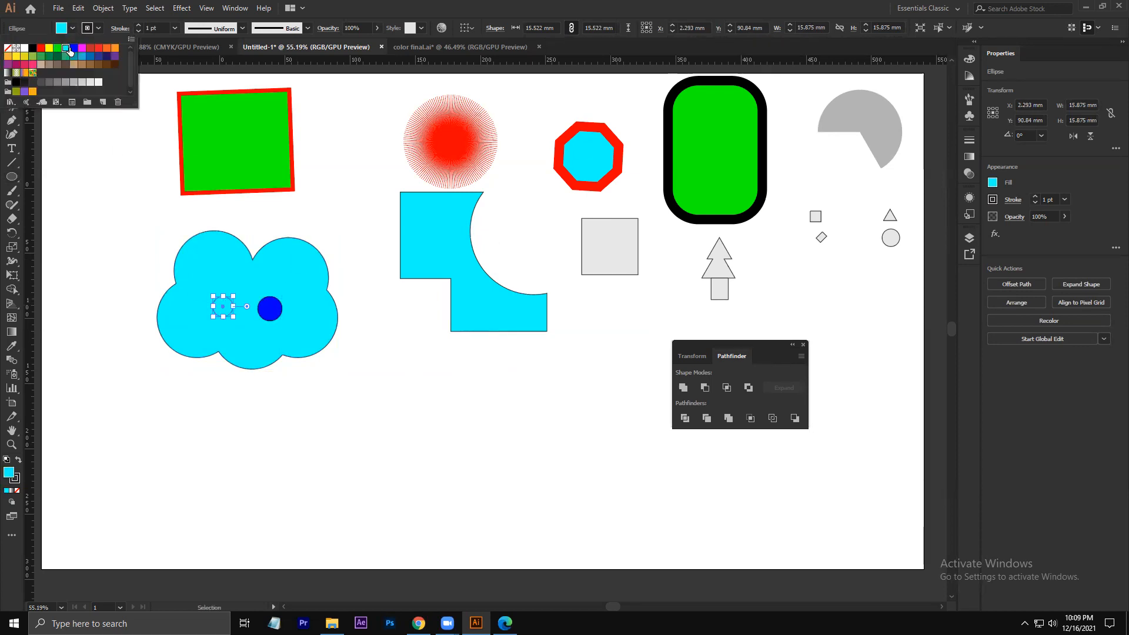
pyautogui.click(73, 47)
pyautogui.click(121, 223)
pyautogui.click(125, 224)
pyautogui.moveTo(125, 222); pyautogui.dragTo(370, 373)
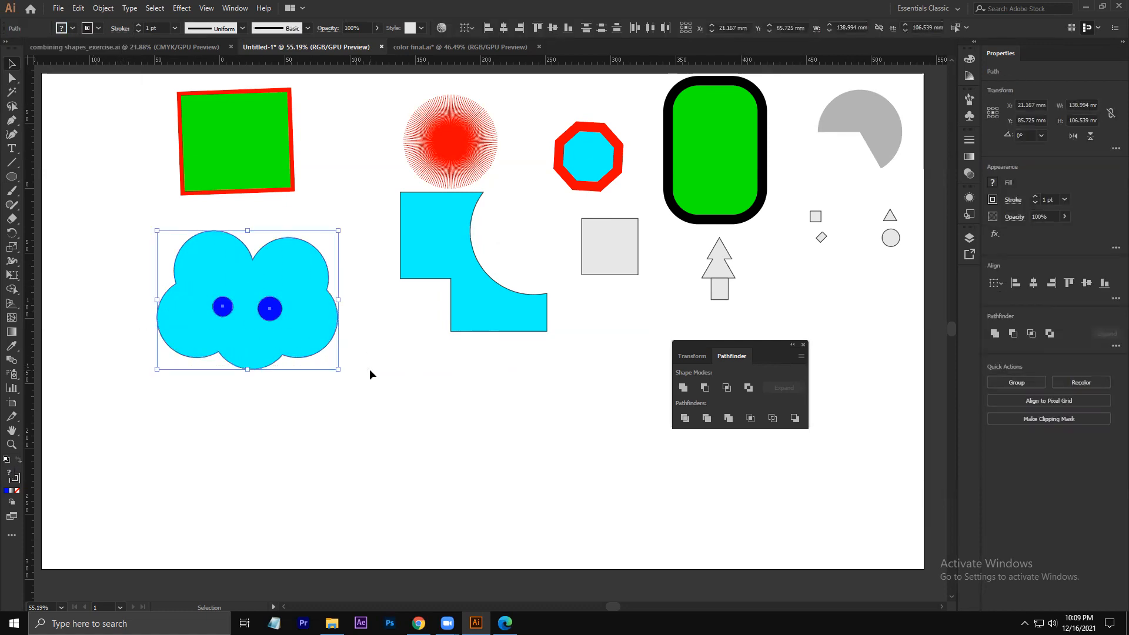
pyautogui.hotkey('shift', 'm')
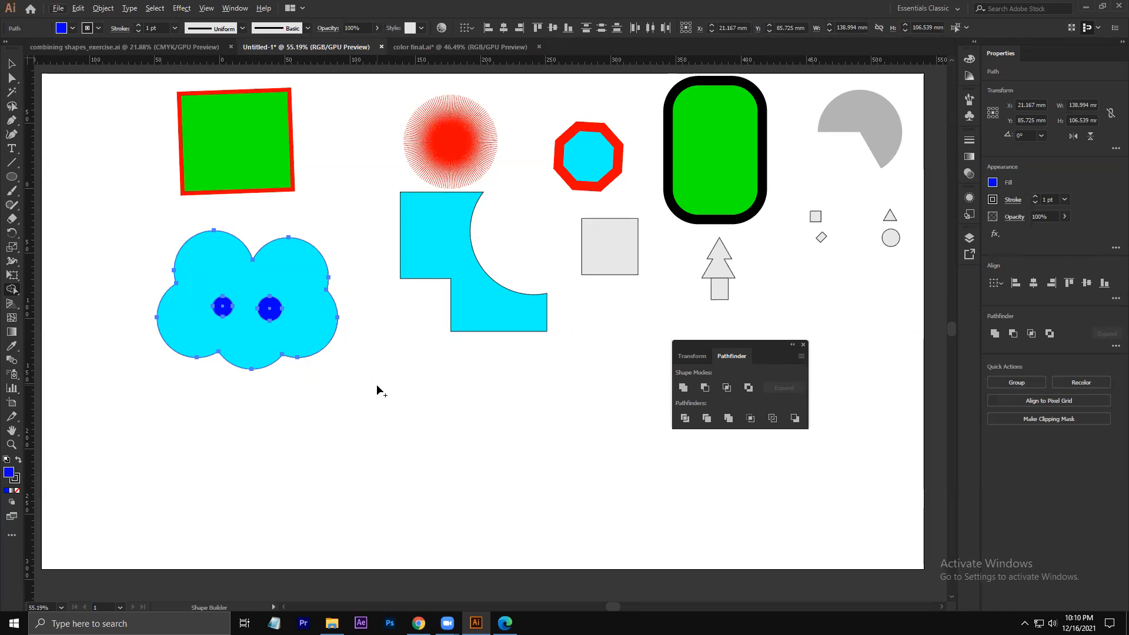
# - Undo back to the plain cloud without the two small circles, and shift the cloud slightly to the right
pyautogui.hotkey('ctrl', 'z')
pyautogui.hotkey('ctrl', 'z')
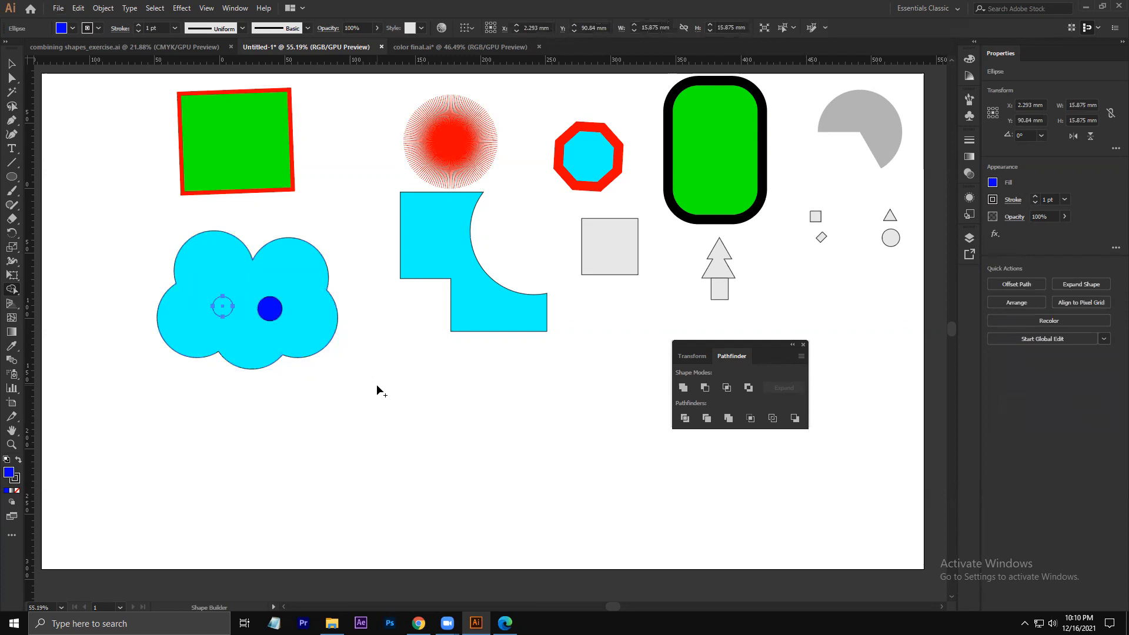
pyautogui.hotkey('ctrl', 'z')
pyautogui.hotkey('ctrl', 'z')
pyautogui.hotkey('ctrl', 'z')
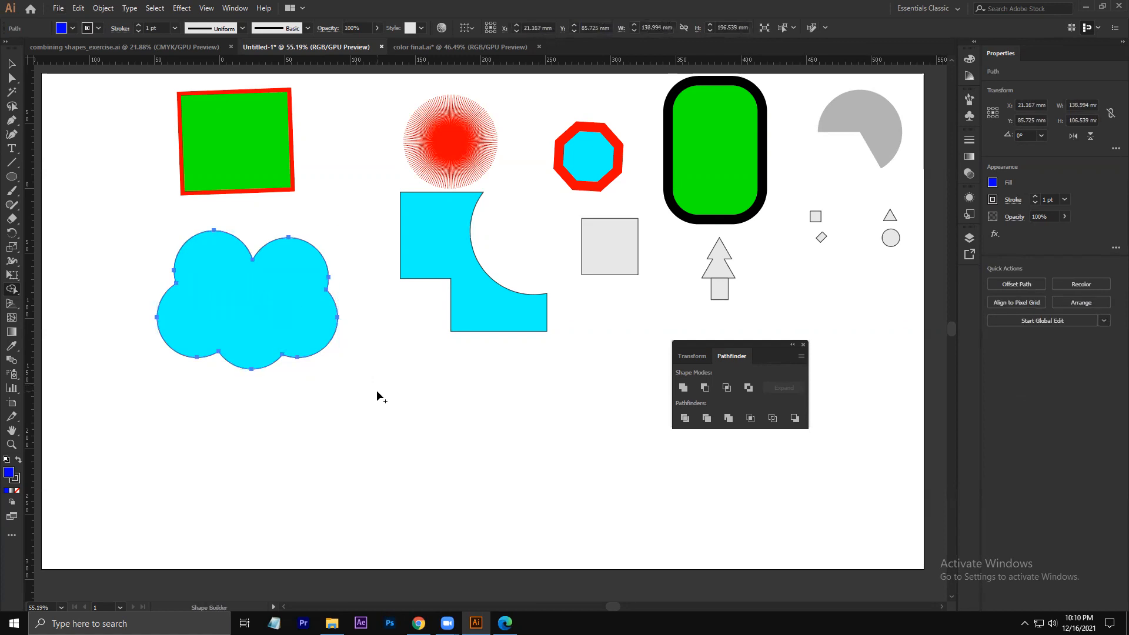
pyautogui.click(11, 63)
pyautogui.moveTo(265, 305)
pyautogui.mouseDown()
pyautogui.moveTo(243, 339)
pyautogui.moveTo(250, 313)
pyautogui.mouseUp()
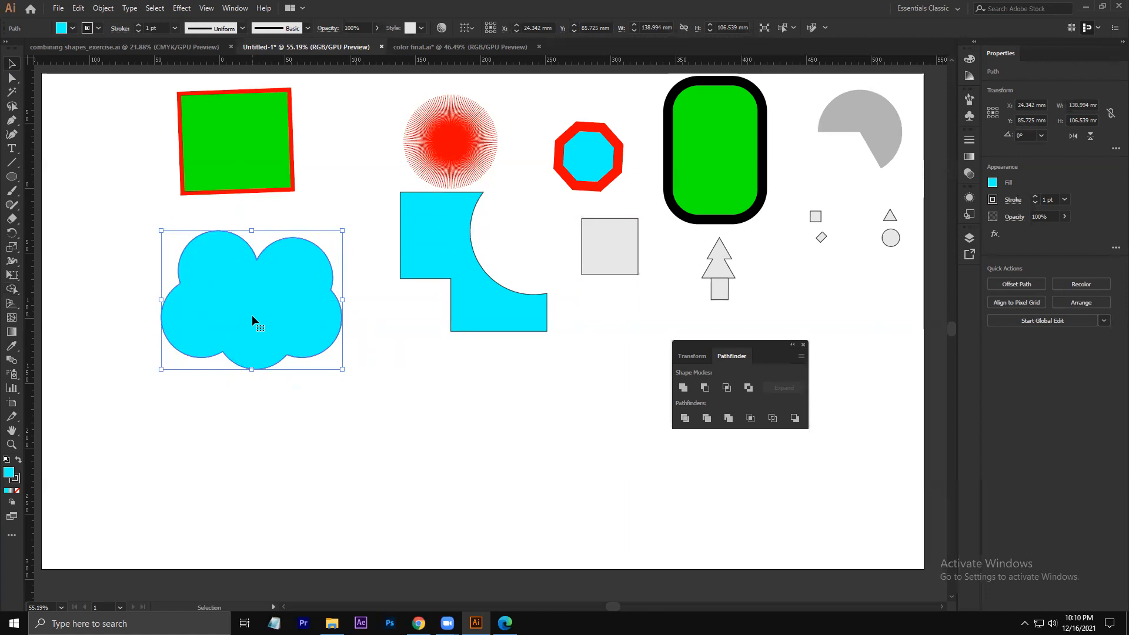
# - Draw a circle about 15 mm across in the right half of the cloud and fill it with blue
pyautogui.press('l')
pyautogui.moveTo(223, 296); pyautogui.dragTo(277, 298)
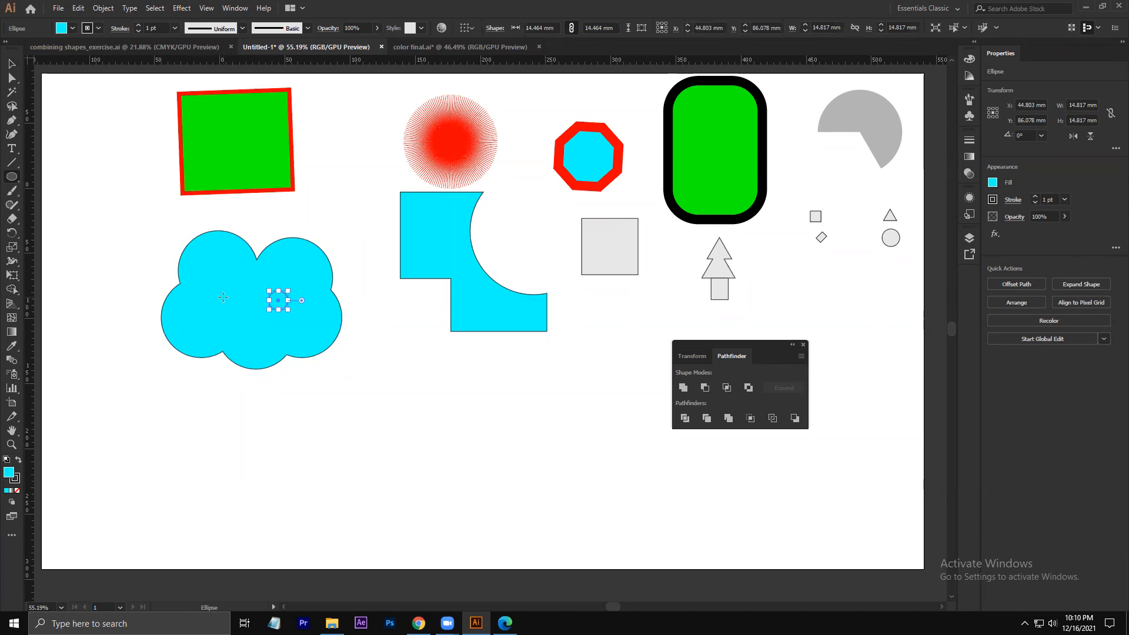
pyautogui.click(73, 28)
pyautogui.click(70, 50)
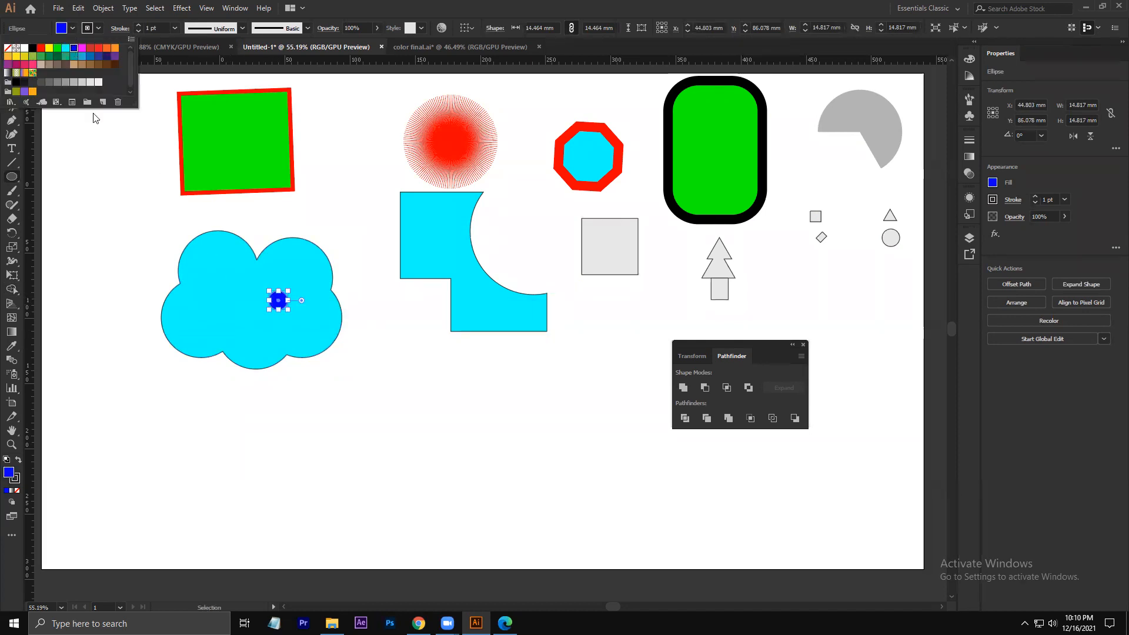
# - Duplicate the blue circle horizontally to the left half of the cloud to form a pair of eyes
pyautogui.press('v')
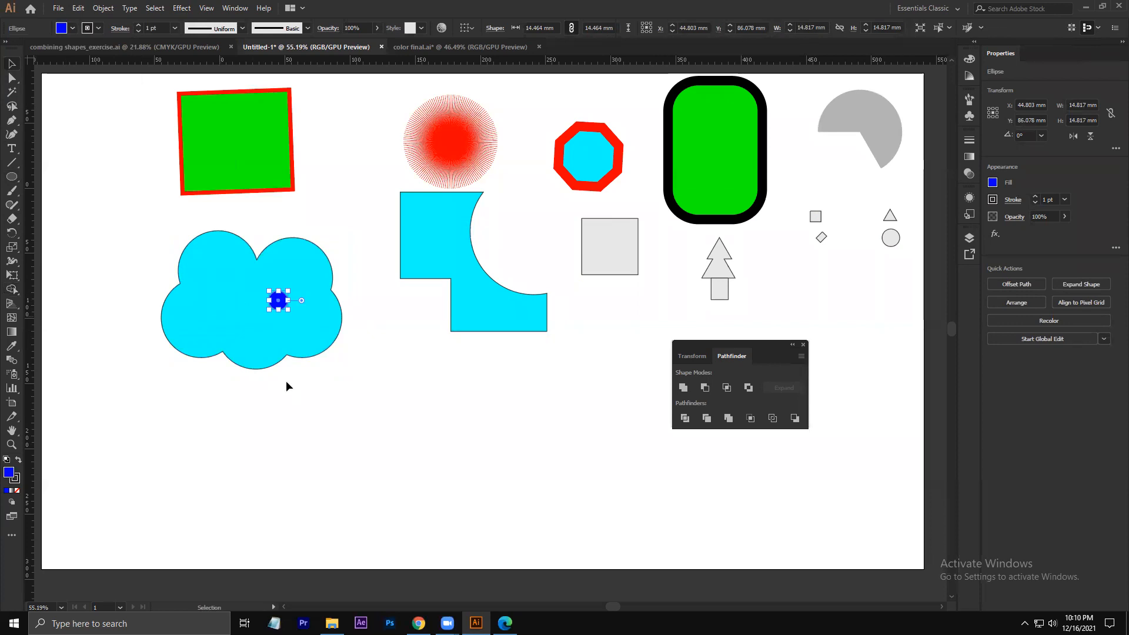
pyautogui.click(226, 304)
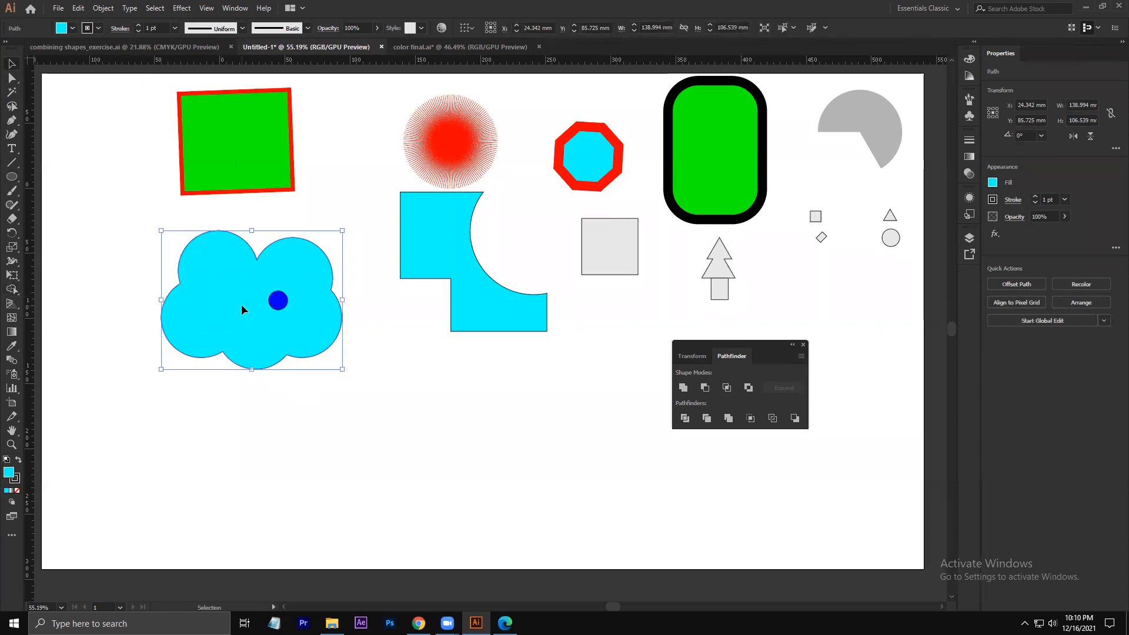
pyautogui.click(278, 300)
pyautogui.moveTo(278, 303); pyautogui.dragTo(220, 301)
pyautogui.click(350, 396)
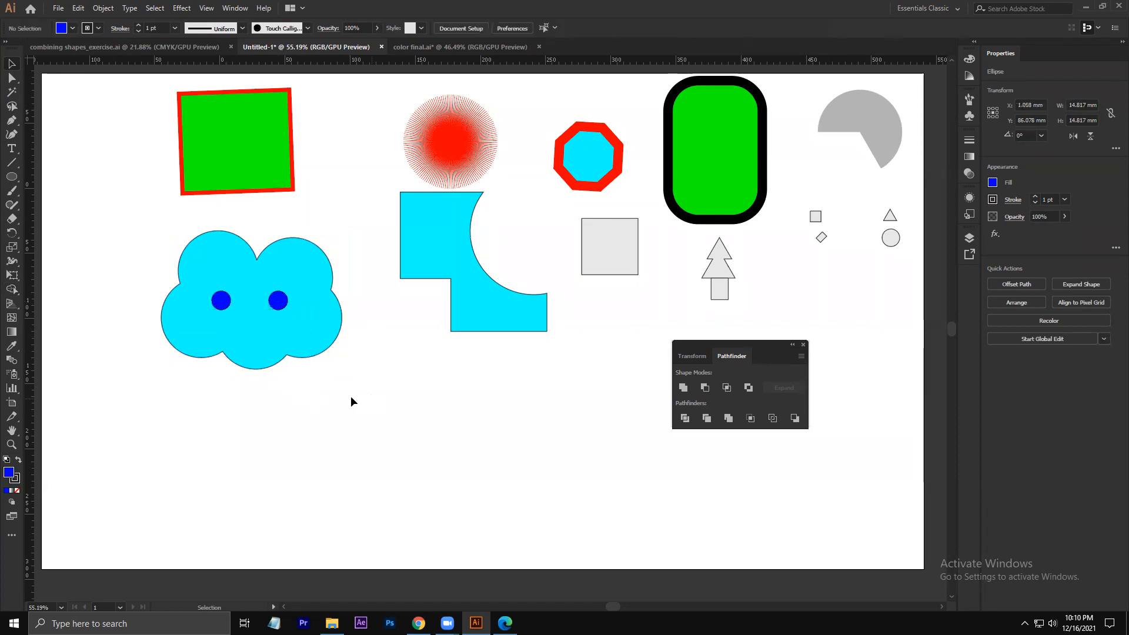
# - Select the cloud and each blue circle in turn to check whether they are separate objects
pyautogui.click(340, 333)
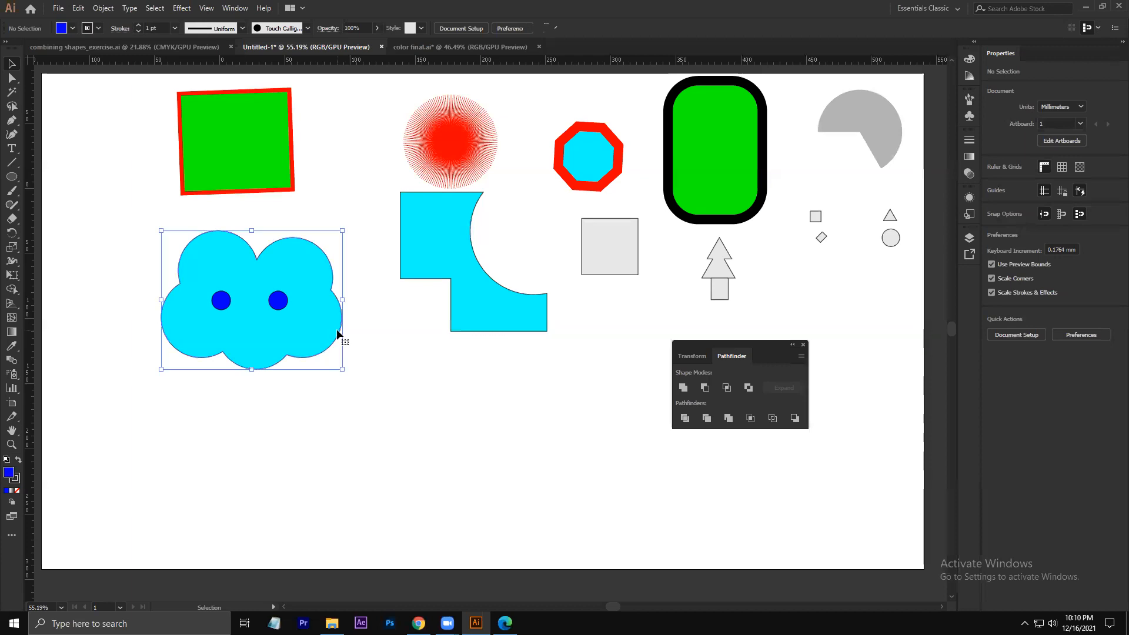
pyautogui.click(278, 300)
pyautogui.click(221, 300)
pyautogui.click(304, 380)
pyautogui.click(304, 344)
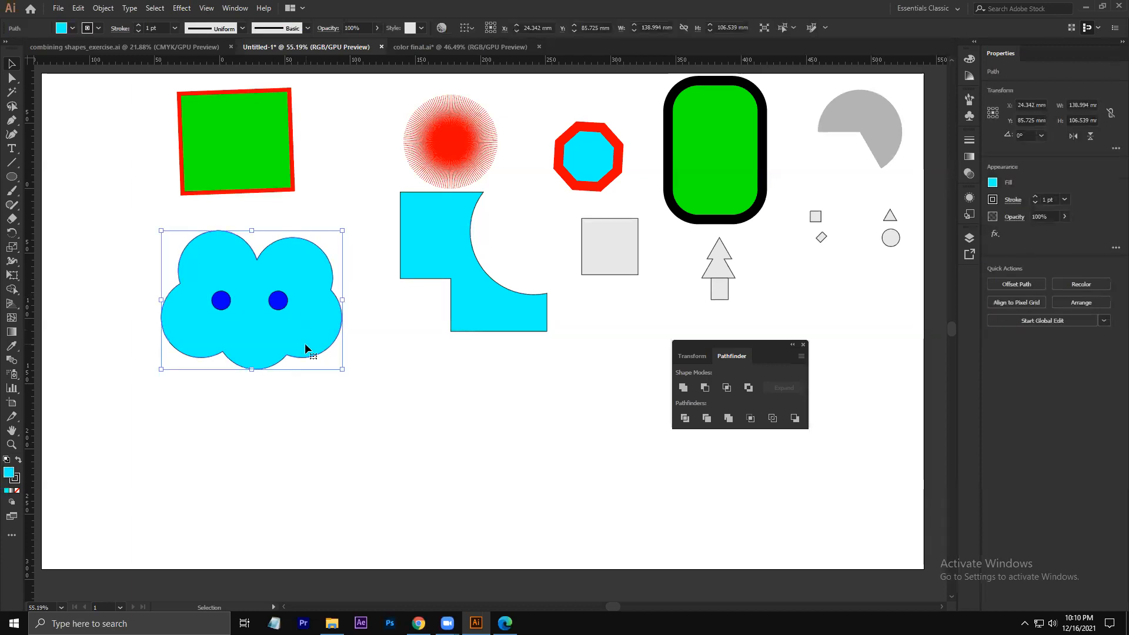
pyautogui.click(278, 303)
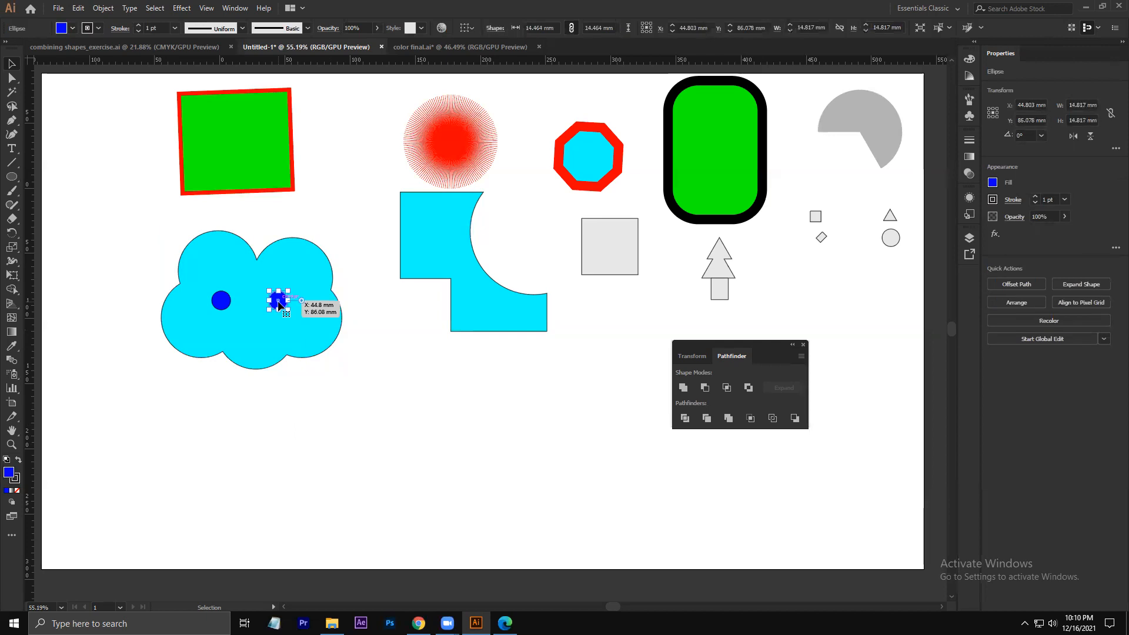
pyautogui.click(223, 301)
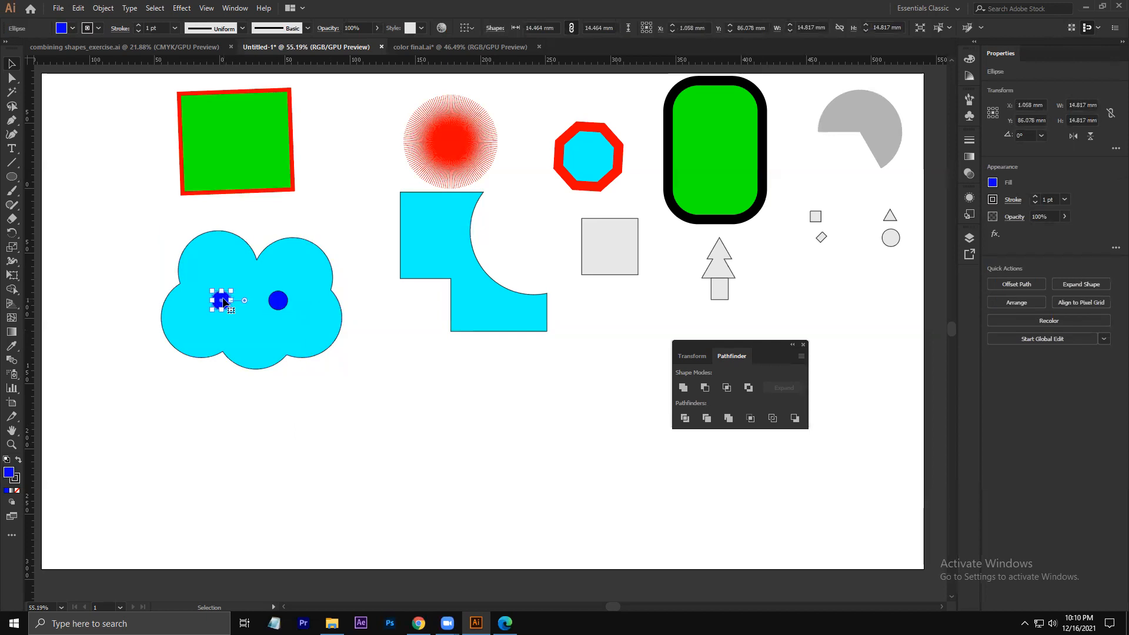
pyautogui.click(237, 393)
# - Select the cloud and both blue circles and subtract the two circles from the cloud with the Shape Builder tool
pyautogui.moveTo(120, 237); pyautogui.dragTo(373, 372)
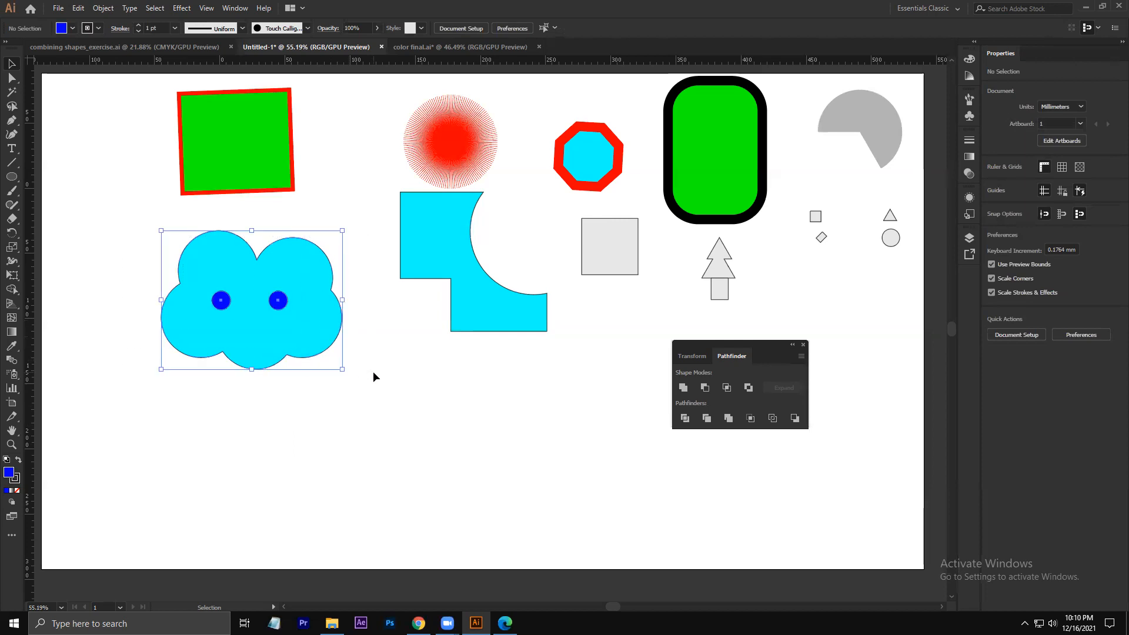
pyautogui.hotkey('shift', 'm')
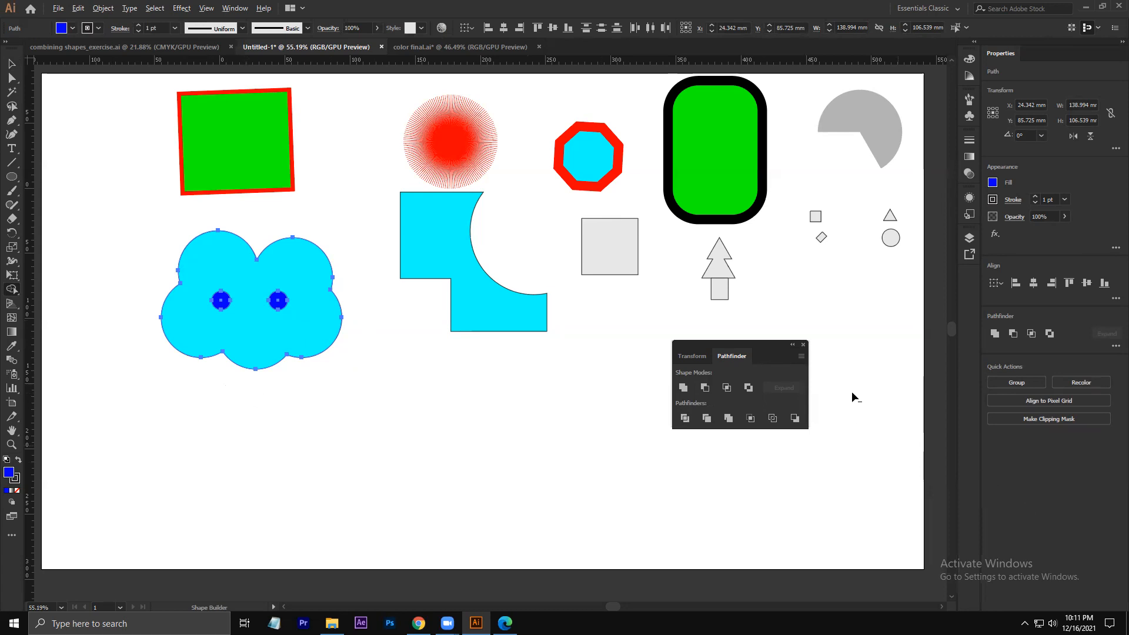
pyautogui.keyDown('alt'); pyautogui.click(220, 302); pyautogui.keyUp('alt')
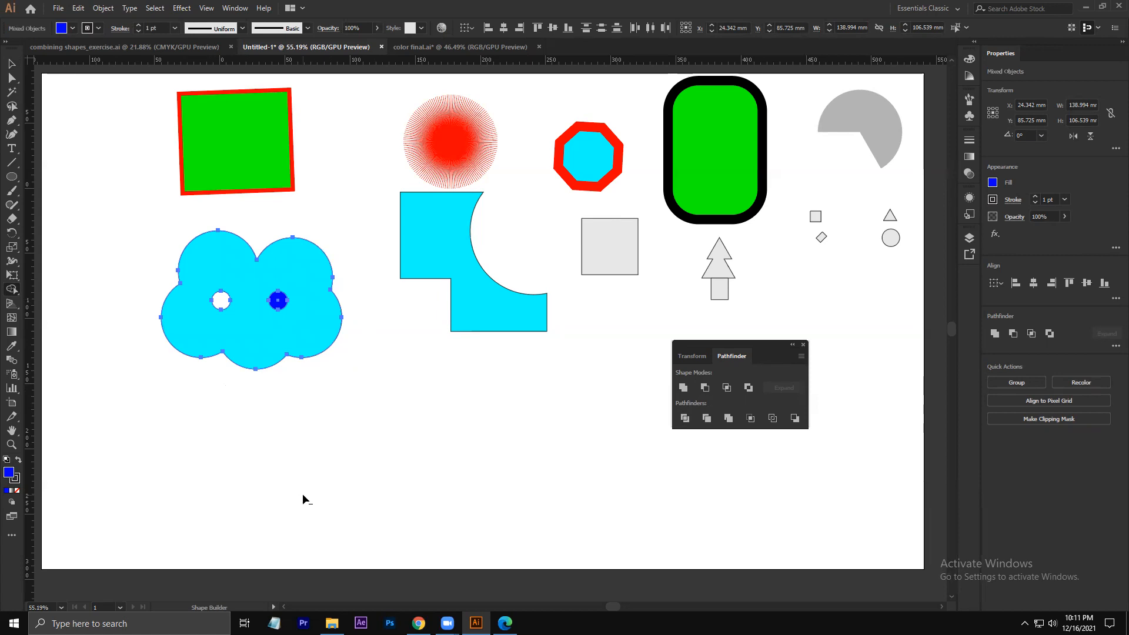
pyautogui.keyDown('alt'); pyautogui.click(278, 301); pyautogui.keyUp('alt')
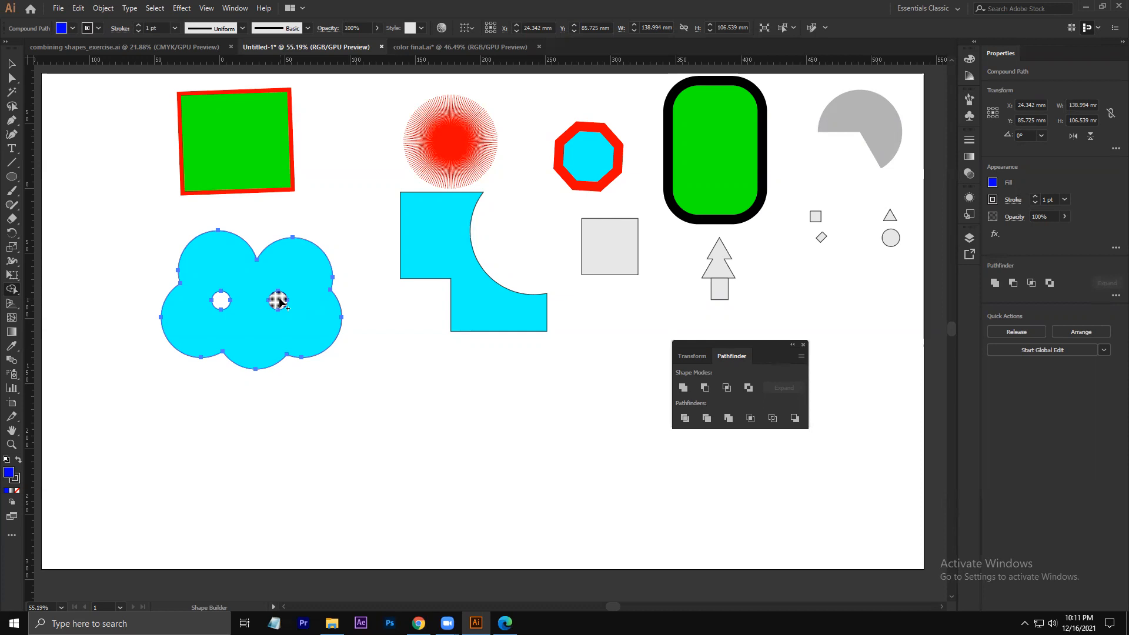
pyautogui.click(11, 63)
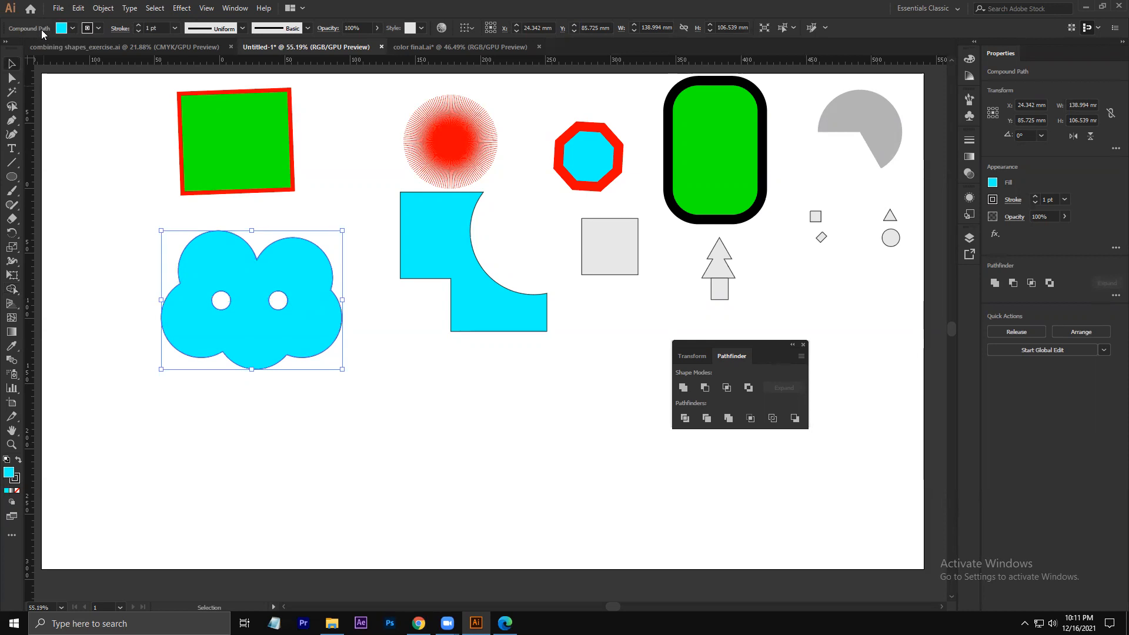
pyautogui.click(121, 298)
# - Scale the cloud up proportionally from its center to about 183 × 140 mm
pyautogui.click(238, 312)
pyautogui.moveTo(342, 369); pyautogui.dragTo(369, 472)
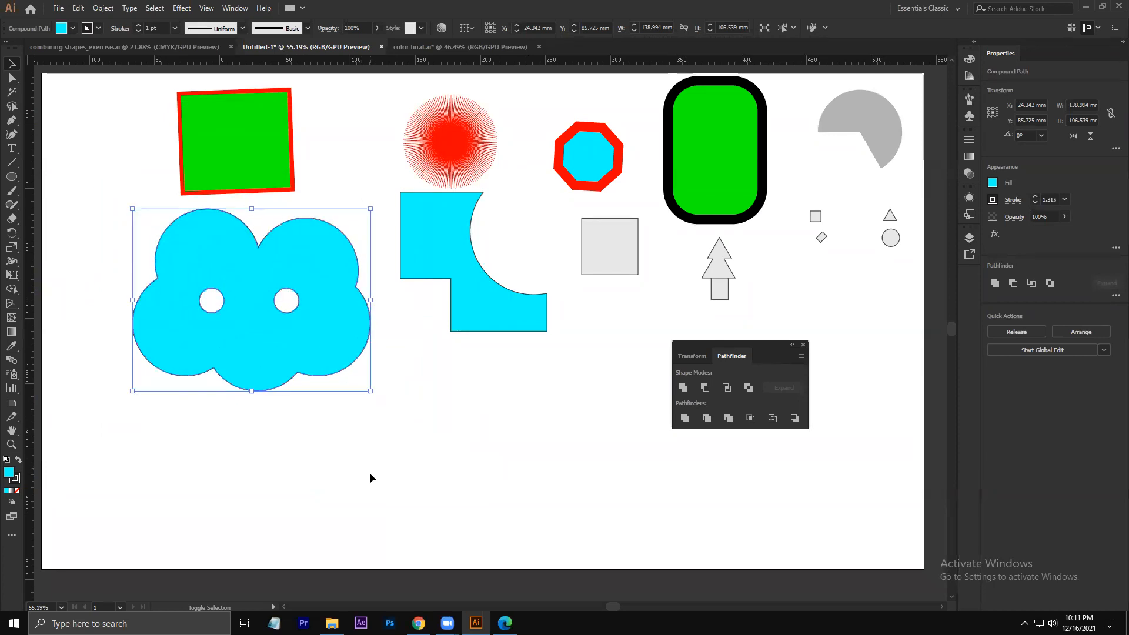
pyautogui.click(382, 466)
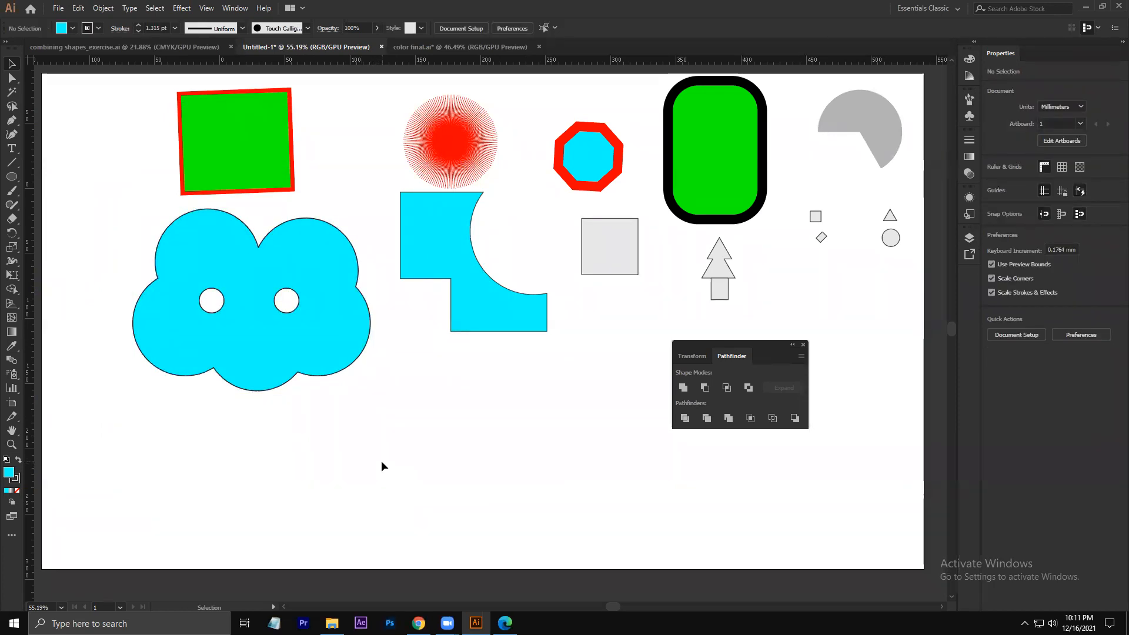
# - With the cloud selected, enable Gap Detection with Small gap length and Cursor Swatch Preview in the Shape Builder tool options
pyautogui.moveTo(93, 229); pyautogui.dragTo(382, 418)
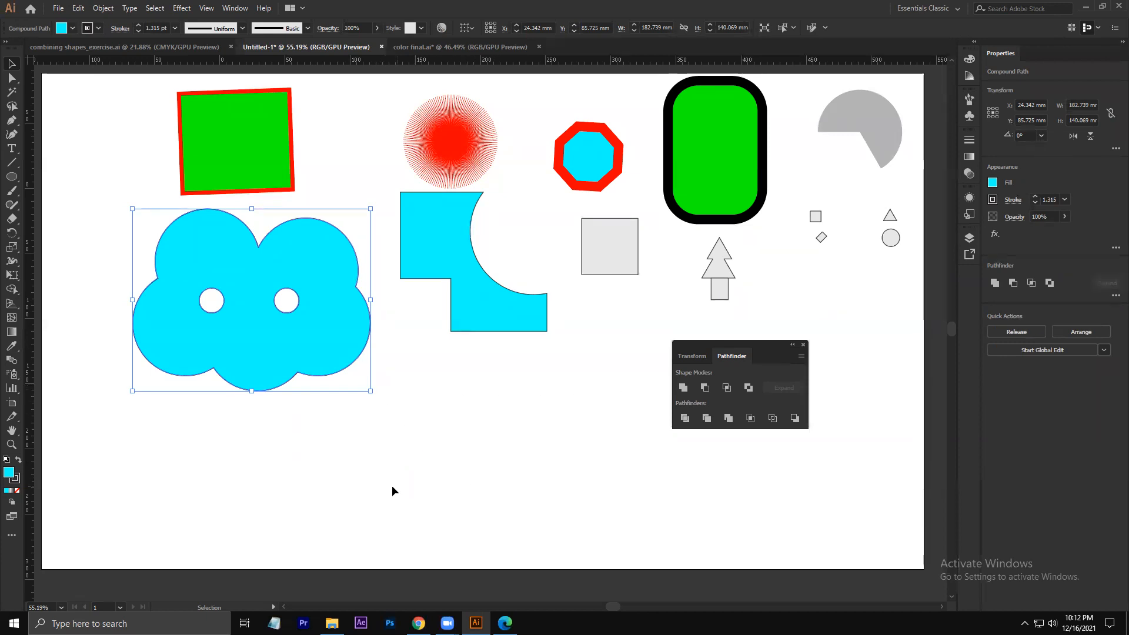
pyautogui.doubleClick(12, 288)
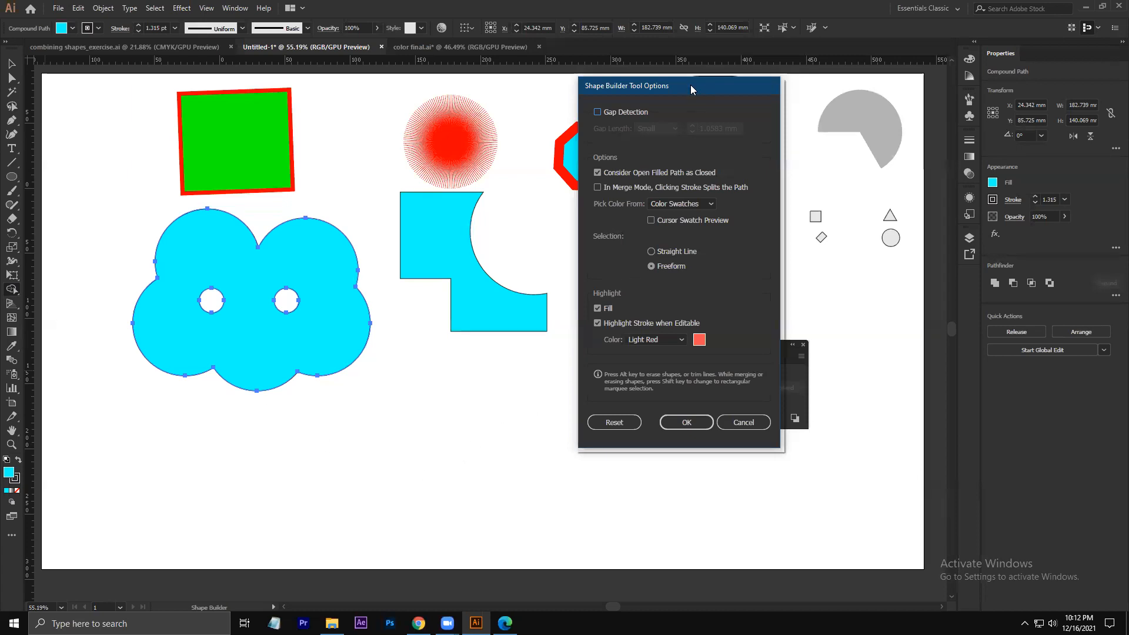
pyautogui.moveTo(690, 85); pyautogui.dragTo(539, 85)
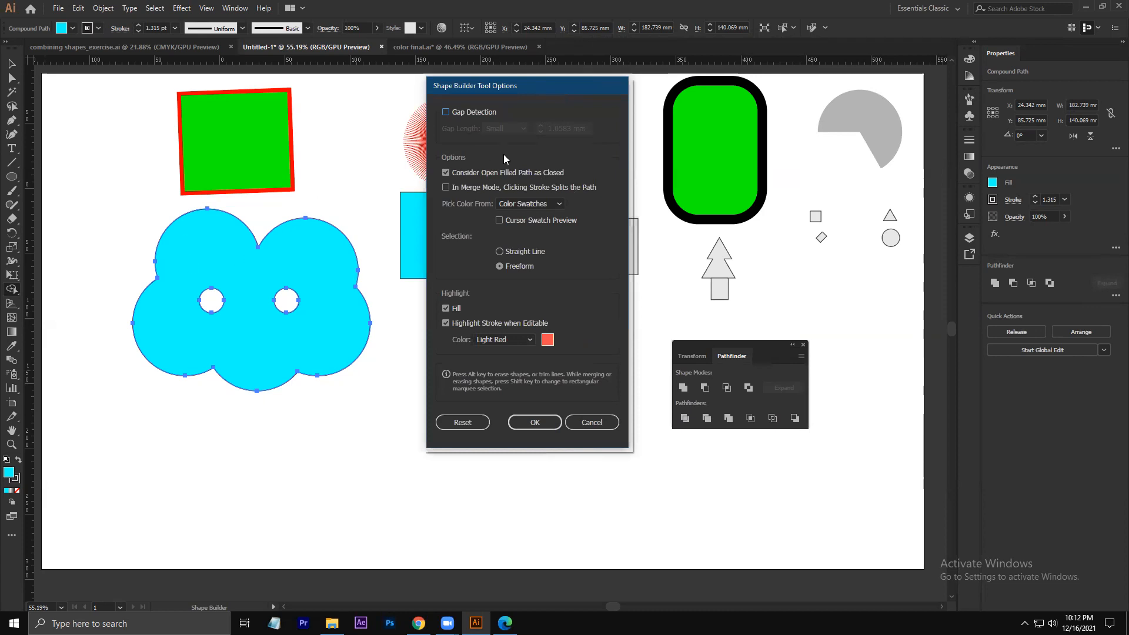
pyautogui.click(446, 112)
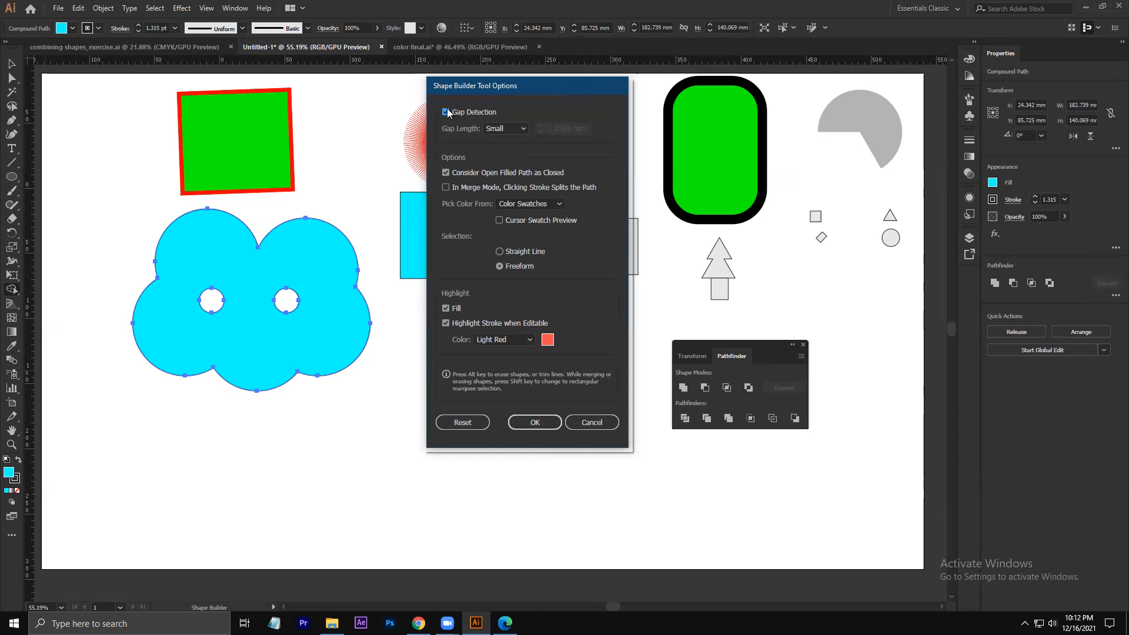
pyautogui.click(508, 129)
pyautogui.click(508, 129)
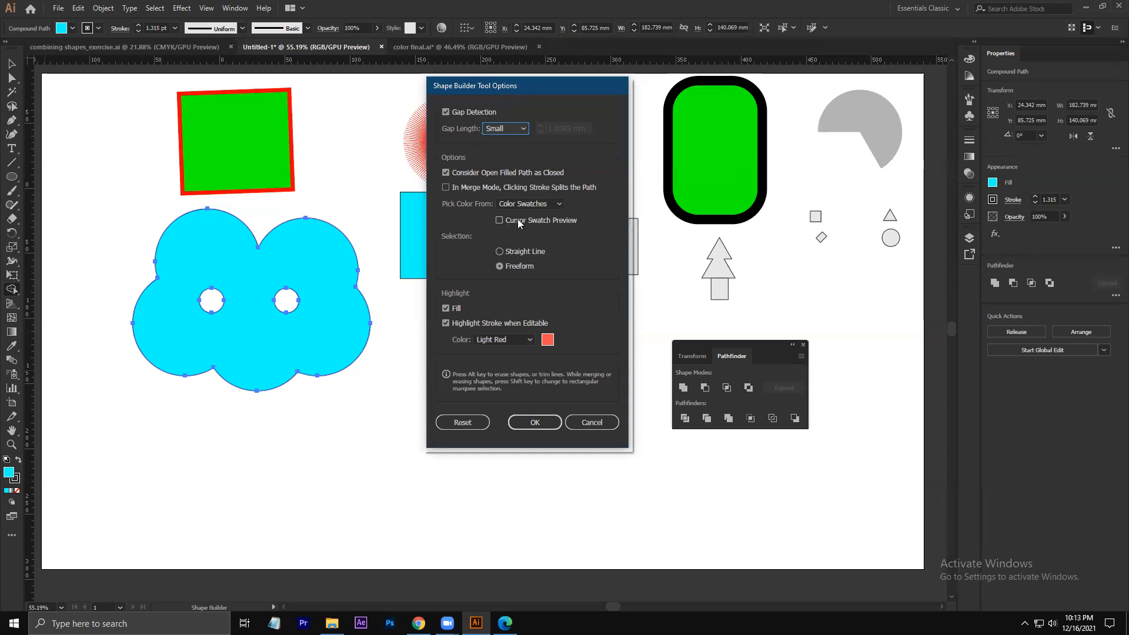
pyautogui.click(500, 221)
pyautogui.click(541, 422)
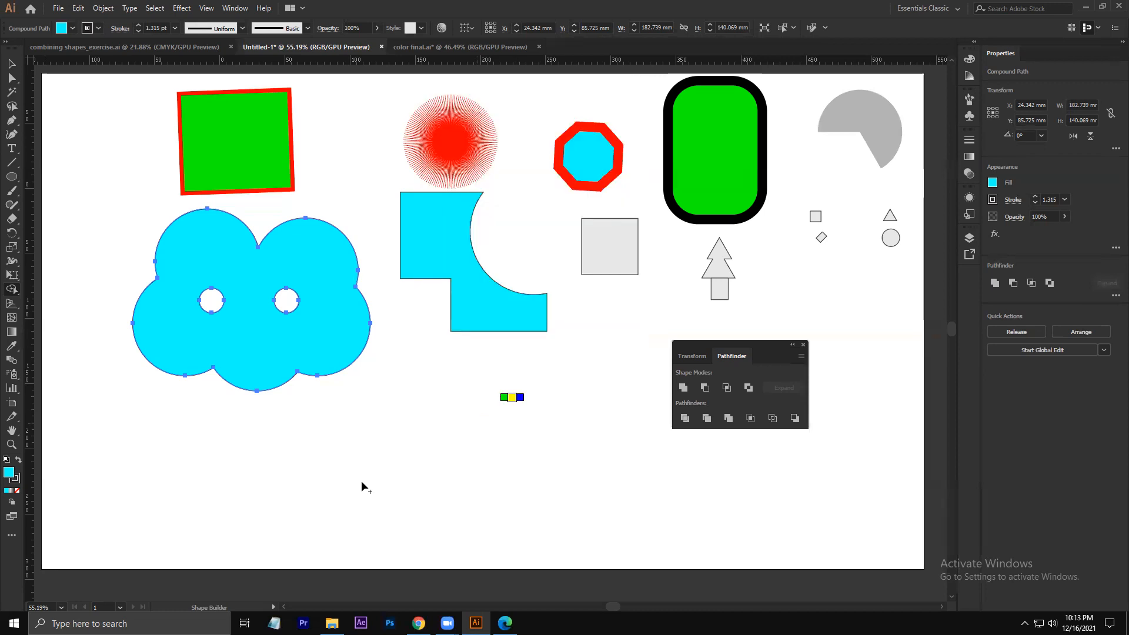
pyautogui.doubleClick(14, 288)
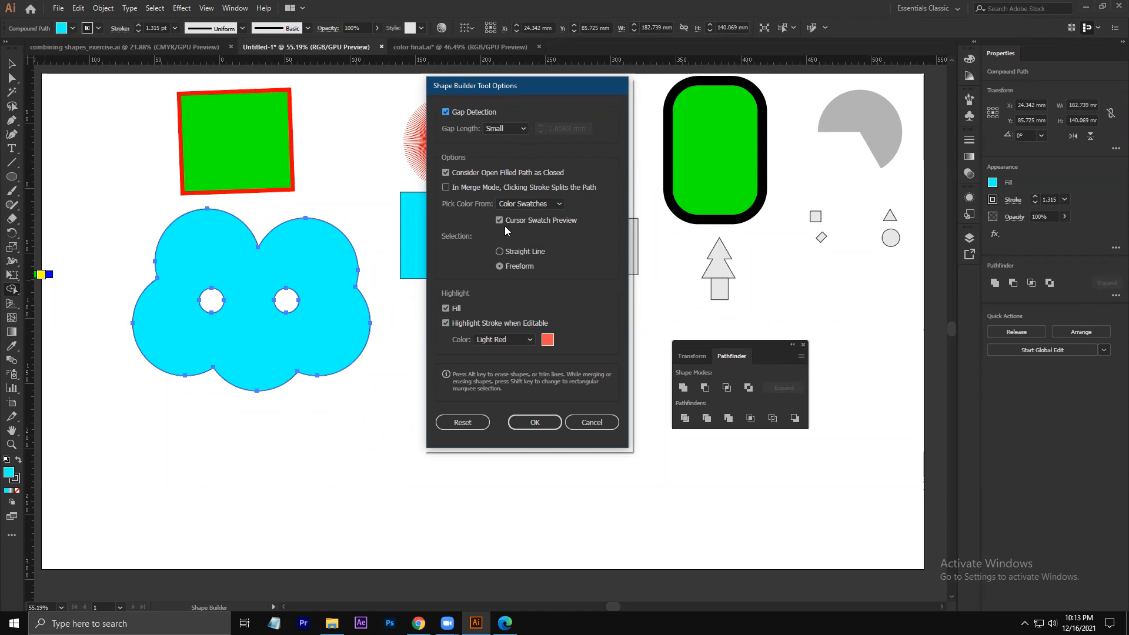
pyautogui.click(535, 422)
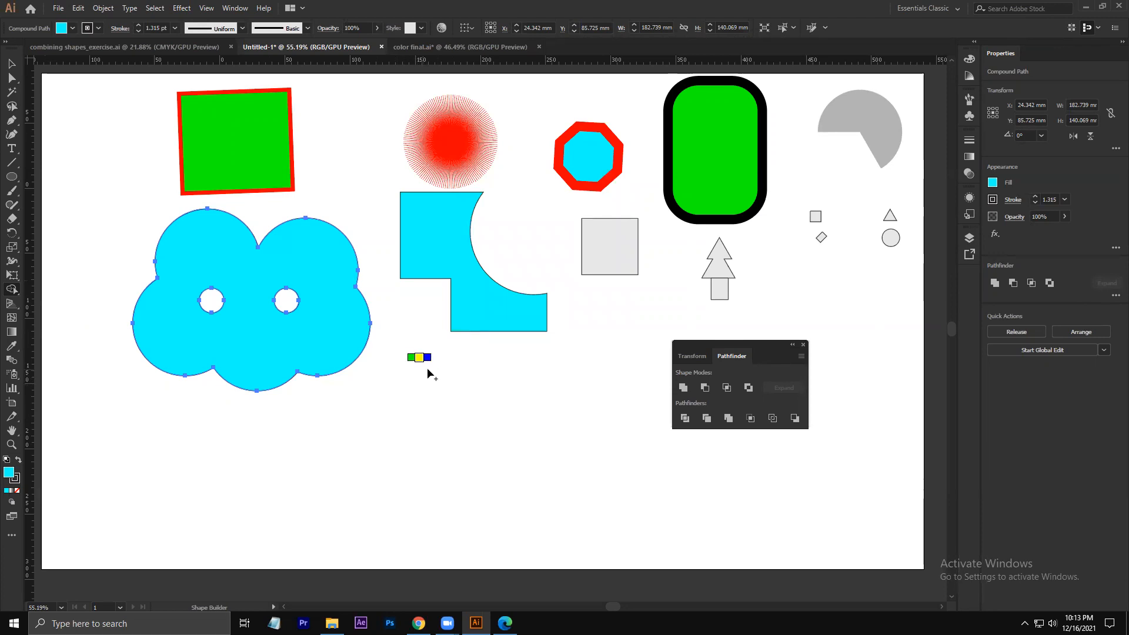
# - Show the document's swatches and place them to the right, clear of the cloud
pyautogui.press('v')
pyautogui.click(233, 8)
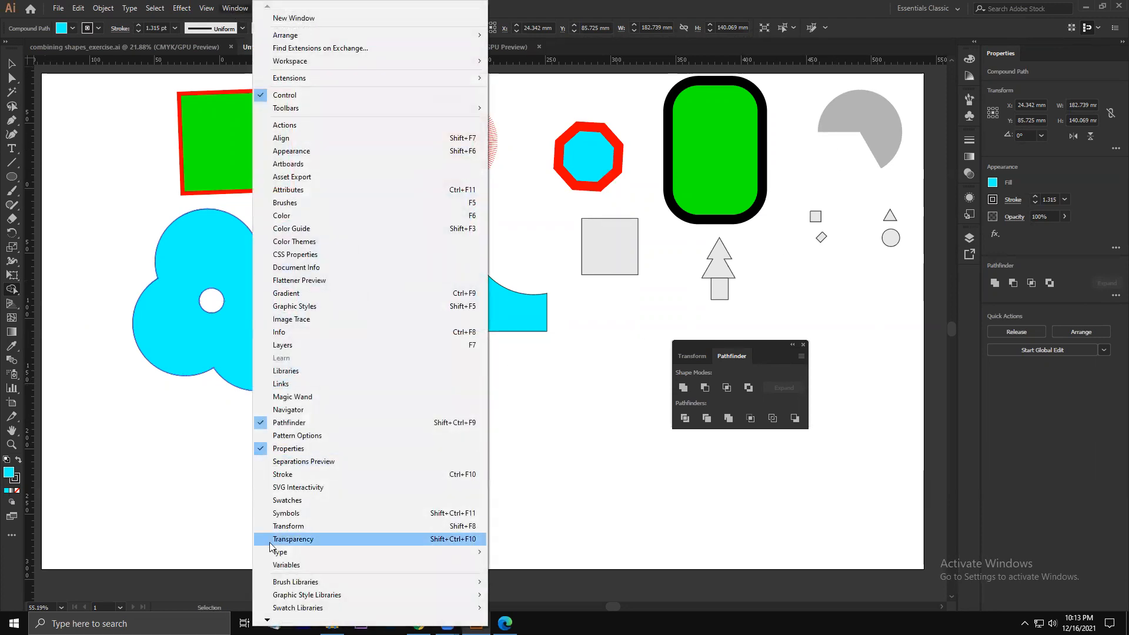
pyautogui.click(276, 503)
pyautogui.moveTo(133, 76); pyautogui.dragTo(616, 77)
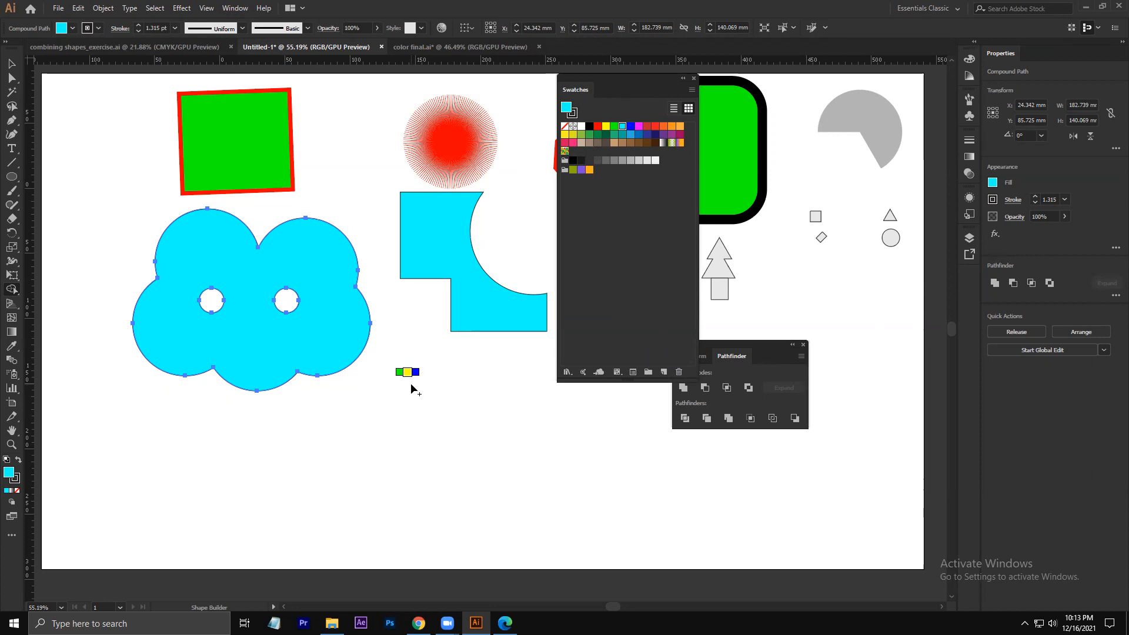
# - Cycle through the swatches with the Shape Builder's cursor preview and recolor the cloud in bright pink
pyautogui.press('Right')
pyautogui.press('Right')
pyautogui.press('Right')
pyautogui.press('Right')
pyautogui.press('Right')
pyautogui.press('Right')
pyautogui.press('Right')
pyautogui.press('Right')
pyautogui.press('Right')
pyautogui.press('Right')
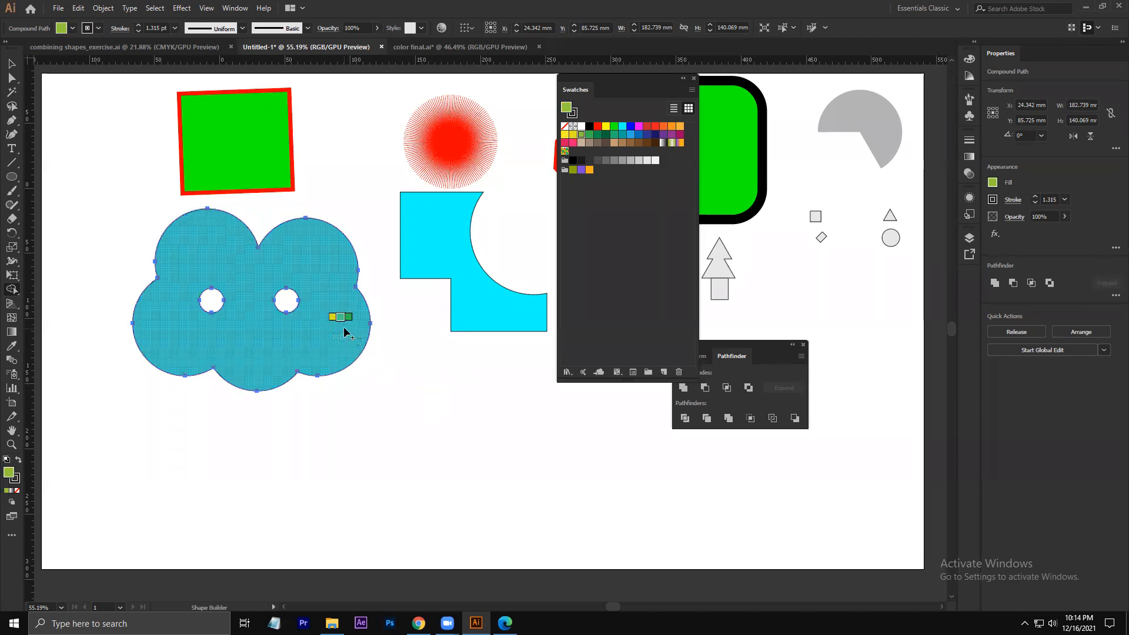
pyautogui.press('Right')
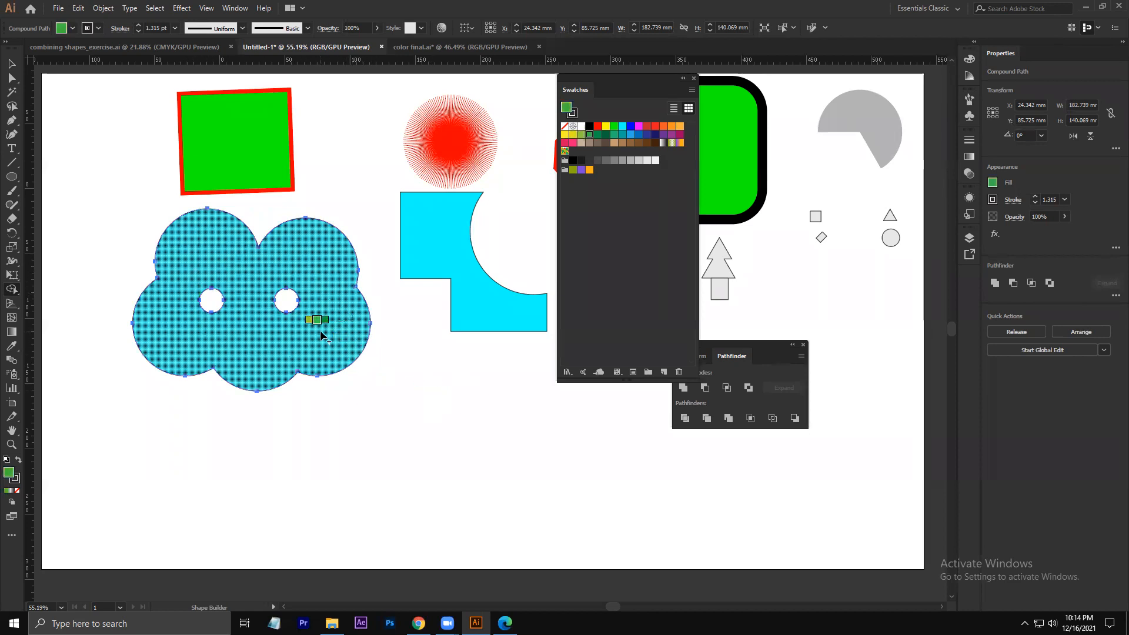
pyautogui.press('Right')
pyautogui.press('Right')
pyautogui.press('Right')
pyautogui.press('Right')
pyautogui.press('Right')
pyautogui.press('Right')
pyautogui.press('Right')
pyautogui.press('Right')
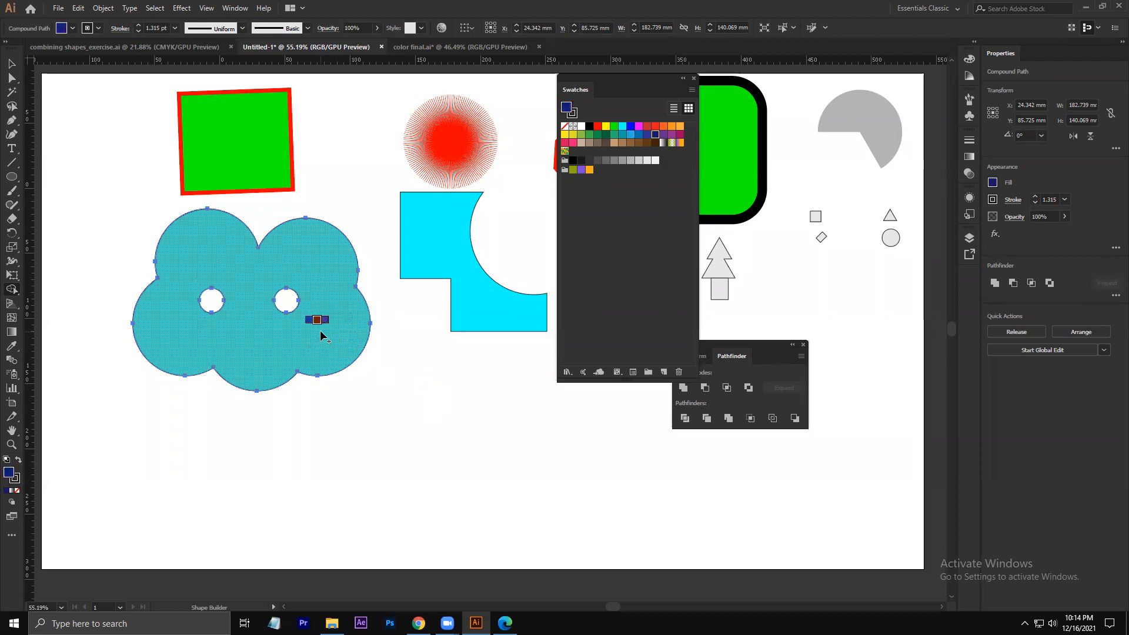
pyautogui.press('Right')
pyautogui.press('Right')
pyautogui.press('Right')
pyautogui.press('Right')
pyautogui.press('Right')
pyautogui.press('Left')
pyautogui.press('Right')
pyautogui.click(321, 330)
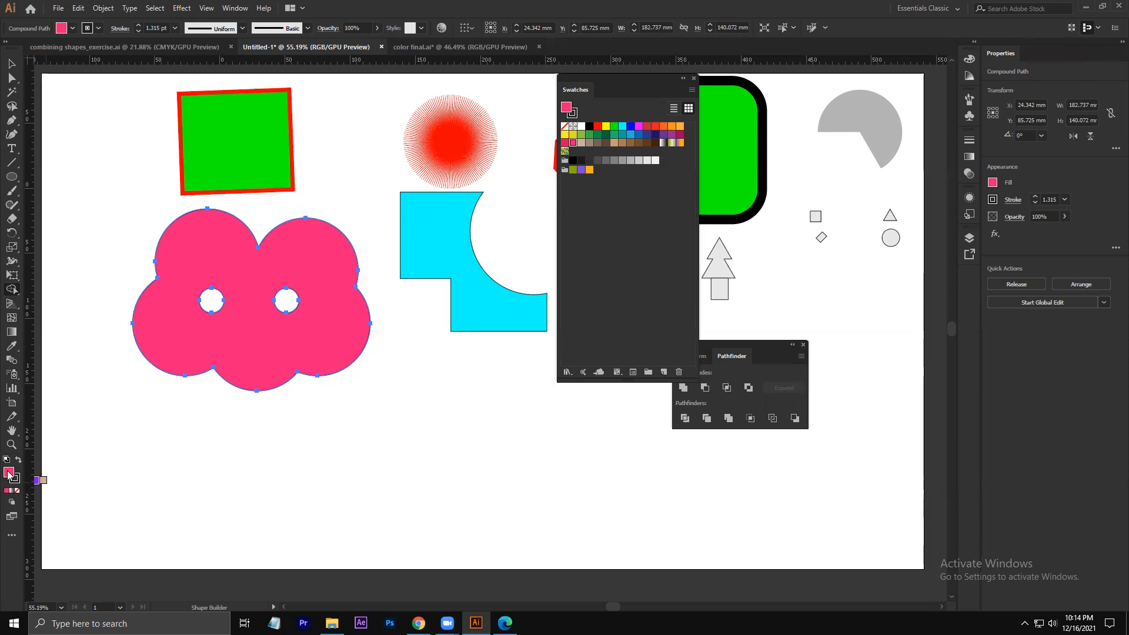
# - Look at the Pick Color From choices in the Shape Builder tool options and close the options without changes
pyautogui.doubleClick(11, 289)
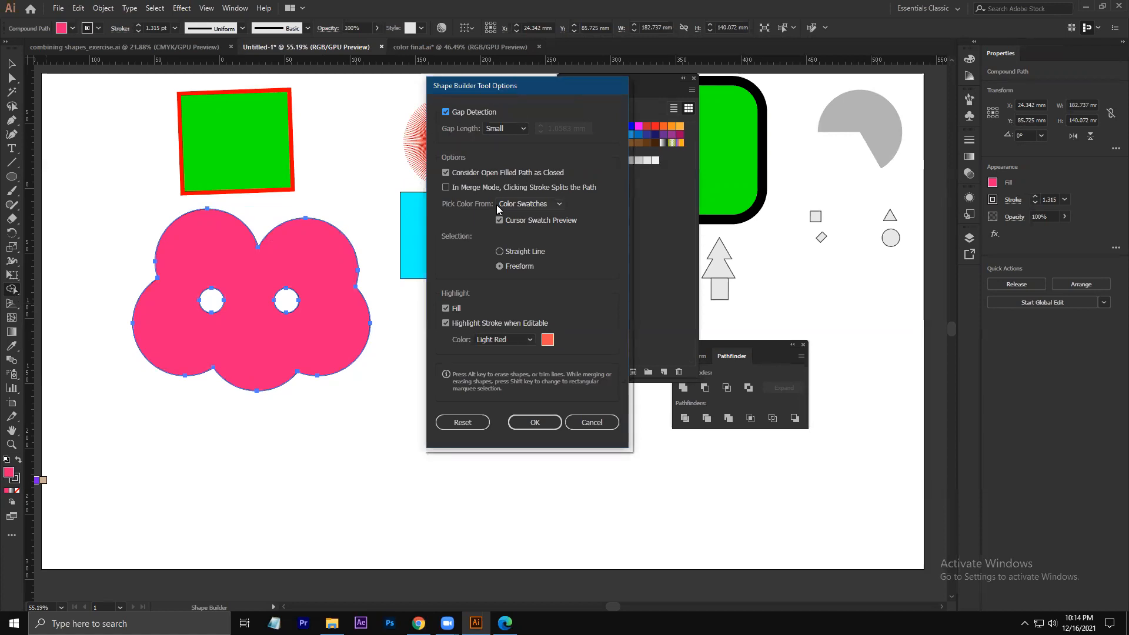
pyautogui.click(519, 202)
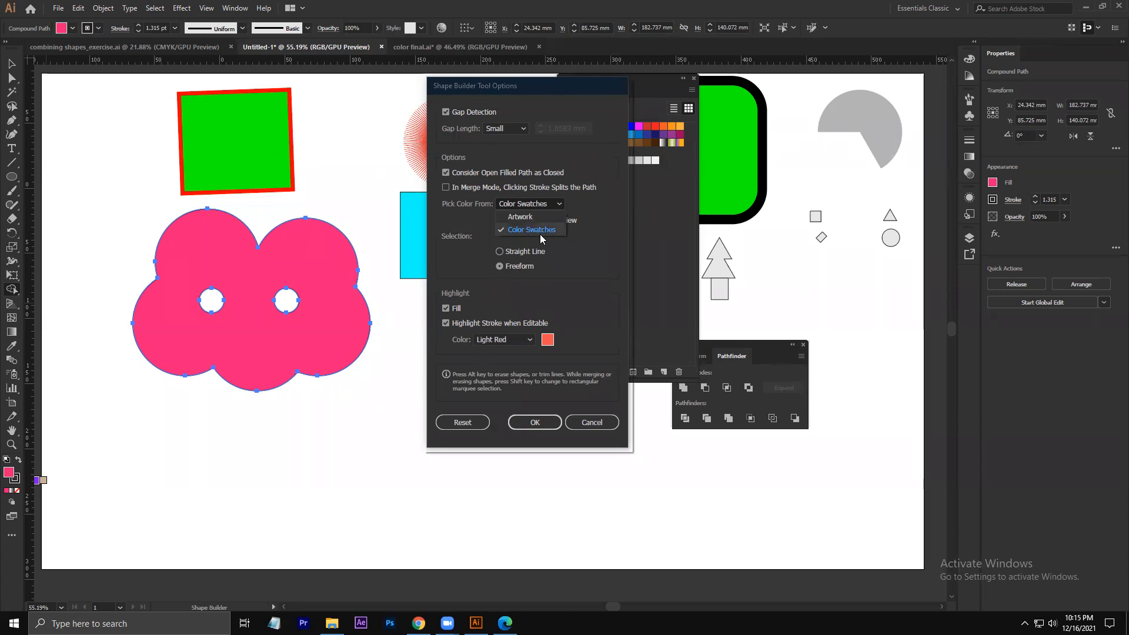
pyautogui.click(590, 423)
pyautogui.click(581, 428)
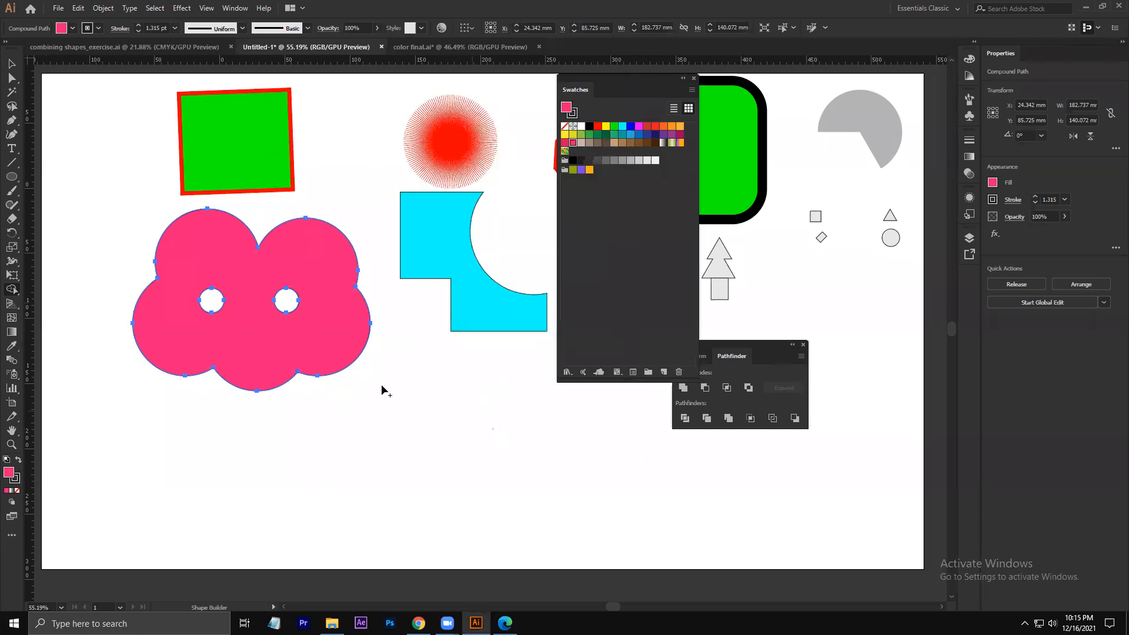
# - Hide the swatches, scale the green square, sunburst, octagon, cloud and cyan shape to about half size, and move them clear of the lower-left artboard area
pyautogui.click(12, 64)
pyautogui.moveTo(118, 104); pyautogui.dragTo(539, 371)
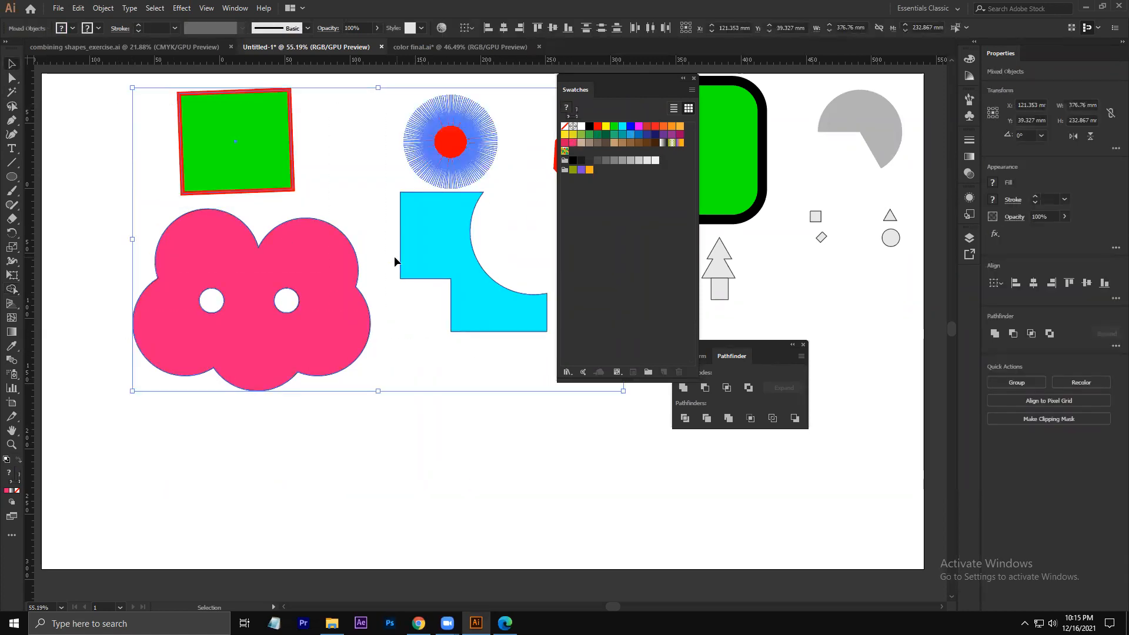
pyautogui.moveTo(594, 76); pyautogui.dragTo(775, 72)
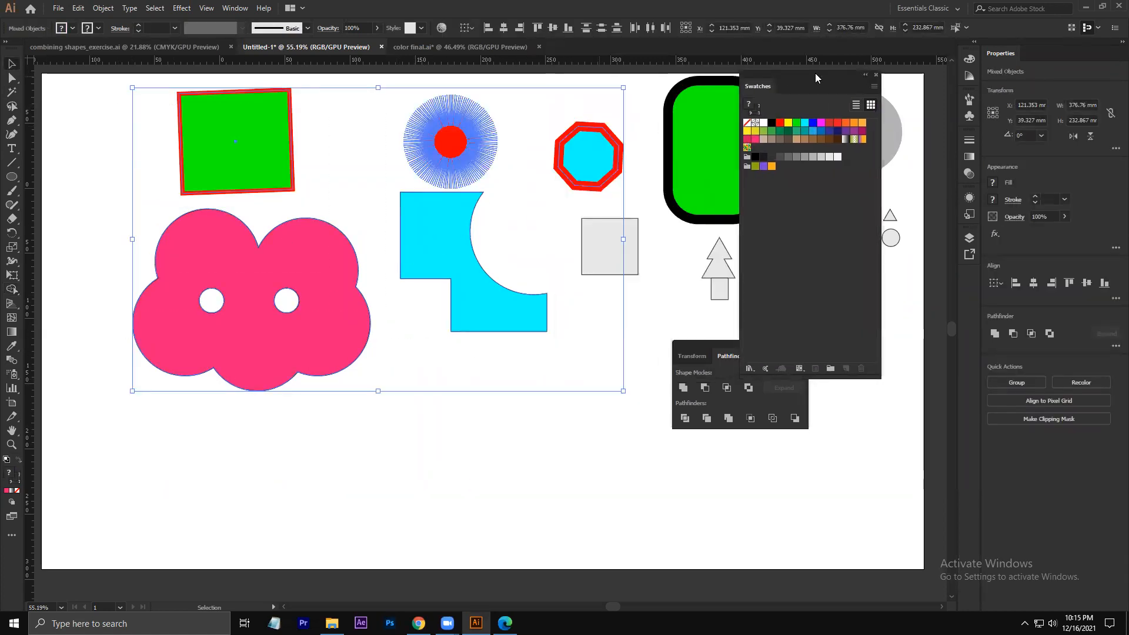
pyautogui.click(876, 76)
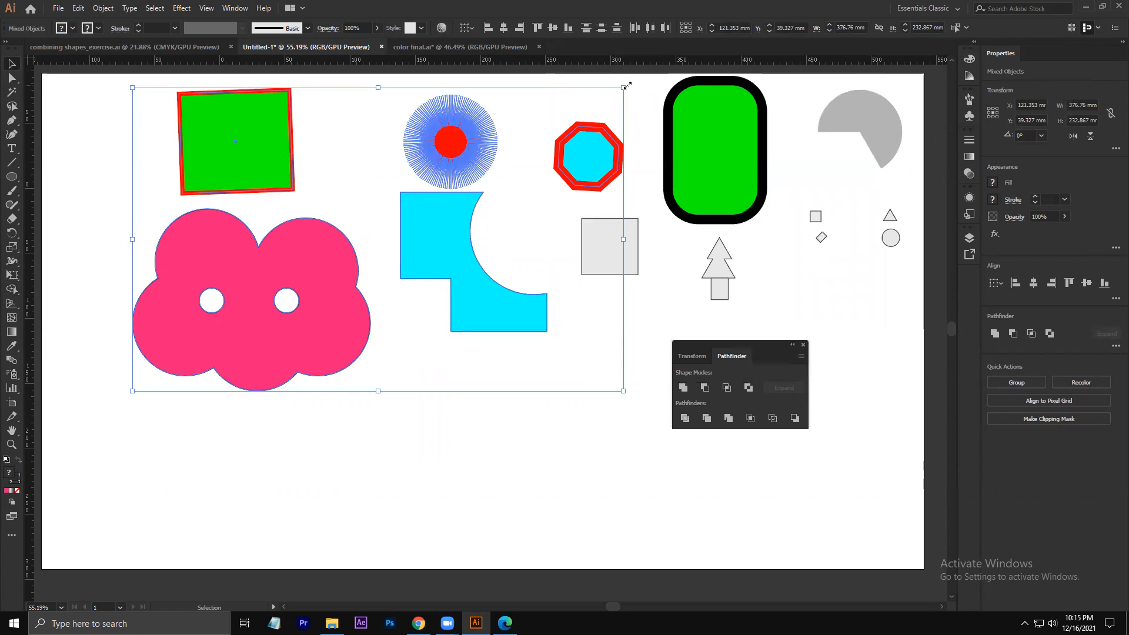
pyautogui.moveTo(623, 86); pyautogui.dragTo(381, 237)
pyautogui.moveTo(313, 288); pyautogui.dragTo(476, 173)
pyautogui.click(429, 331)
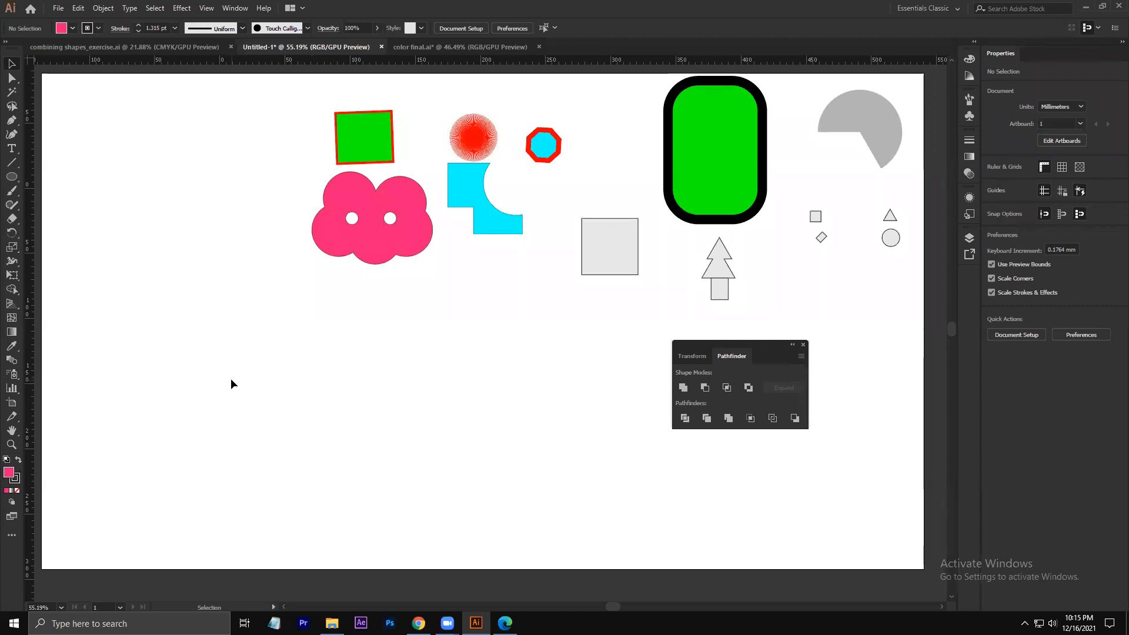
# - Draw a tall rounded rectangle about 71 × 160 mm in the empty lower-left area of the artboard
pyautogui.press('l')
pyautogui.click(16, 178)
pyautogui.click(56, 188)
pyautogui.moveTo(154, 284); pyautogui.dragTo(246, 493)
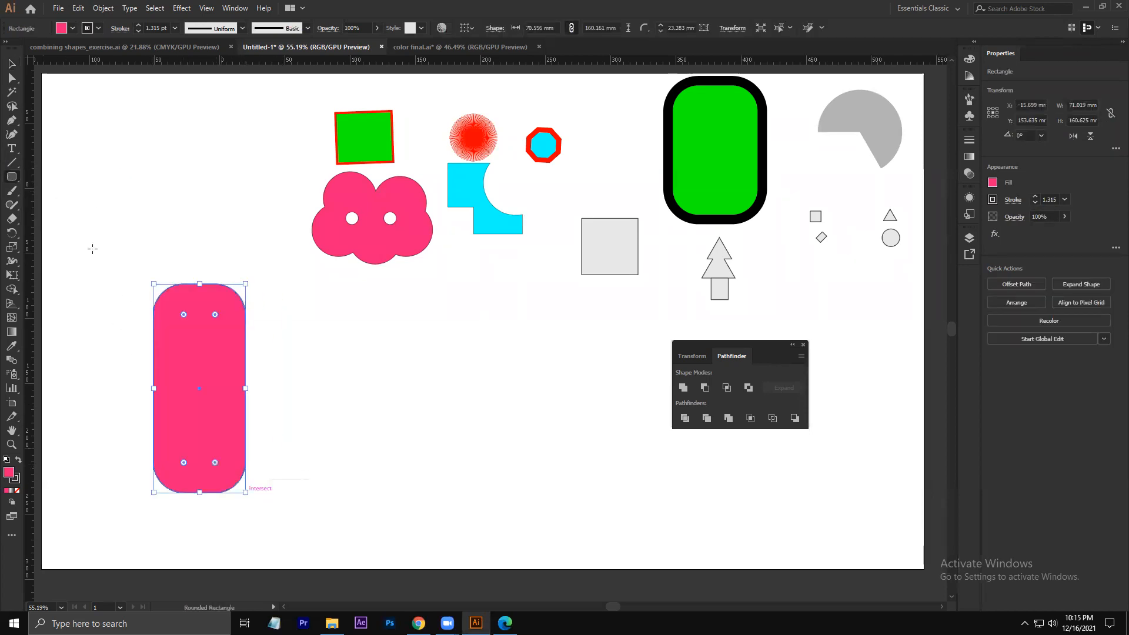
# - Set the rounded rectangle's stroke weight to 20 pt
pyautogui.keyDown('shift'); pyautogui.click(138, 26); pyautogui.keyUp('shift')
pyautogui.keyDown('shift'); pyautogui.click(138, 25); pyautogui.keyUp('shift')
pyautogui.keyDown('shift'); pyautogui.click(138, 25); pyautogui.keyUp('shift')
pyautogui.keyDown('shift'); pyautogui.click(138, 25); pyautogui.keyUp('shift')
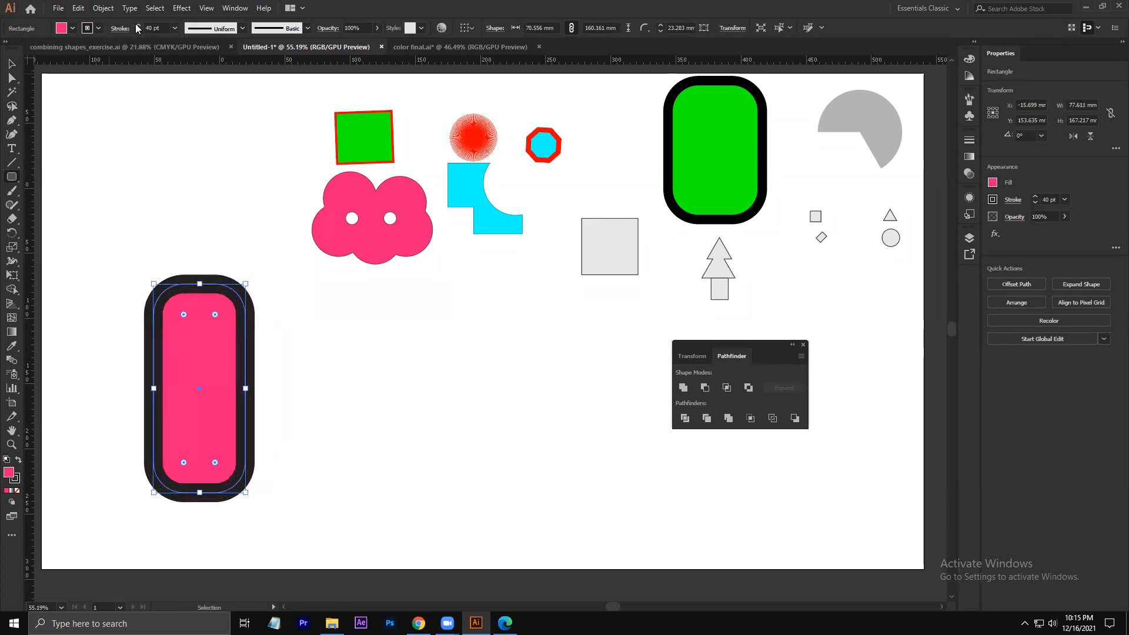
pyautogui.keyDown('shift'); pyautogui.click(138, 31); pyautogui.keyUp('shift')
pyautogui.keyDown('shift'); pyautogui.click(138, 31); pyautogui.keyUp('shift')
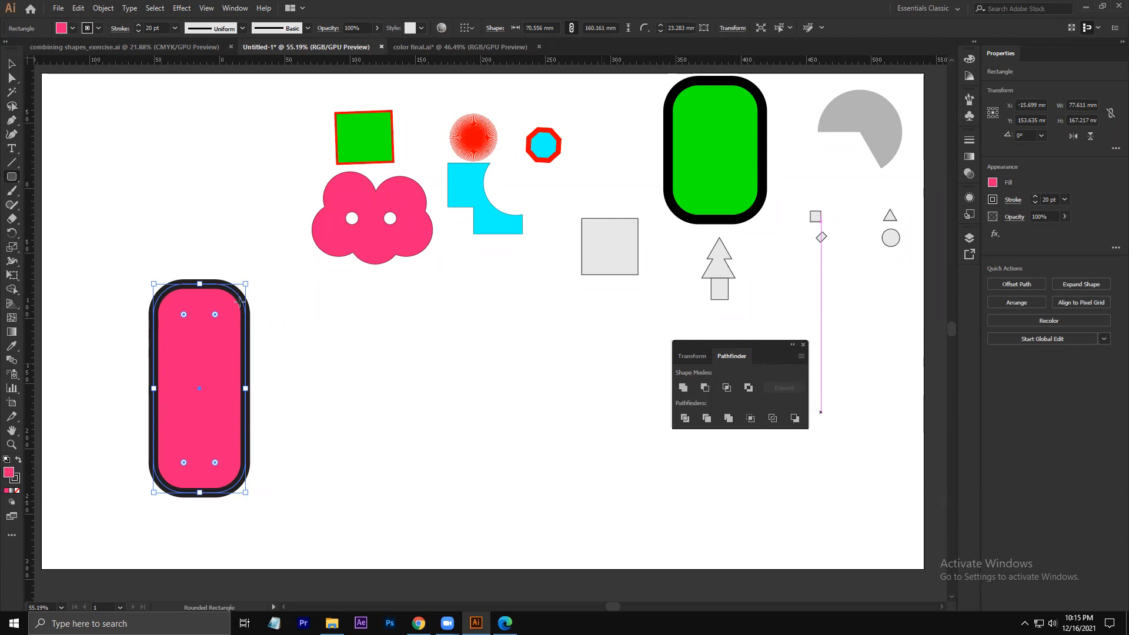
# - Give the rounded rectangle a red stroke and set its fill to none
pyautogui.click(99, 29)
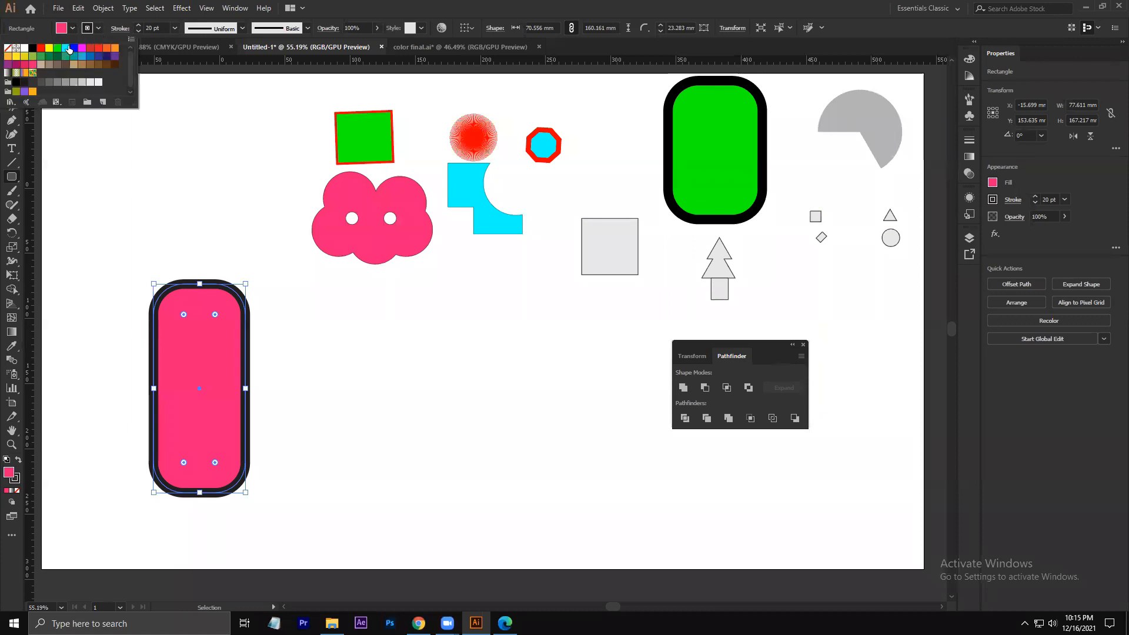
pyautogui.click(65, 48)
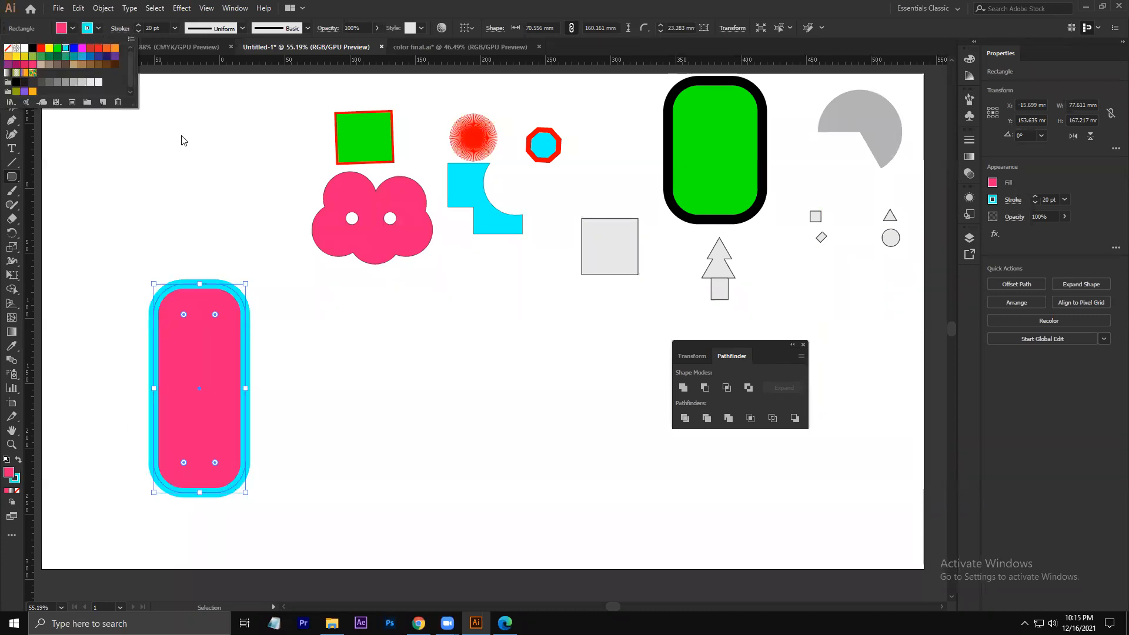
pyautogui.click(97, 48)
pyautogui.click(65, 27)
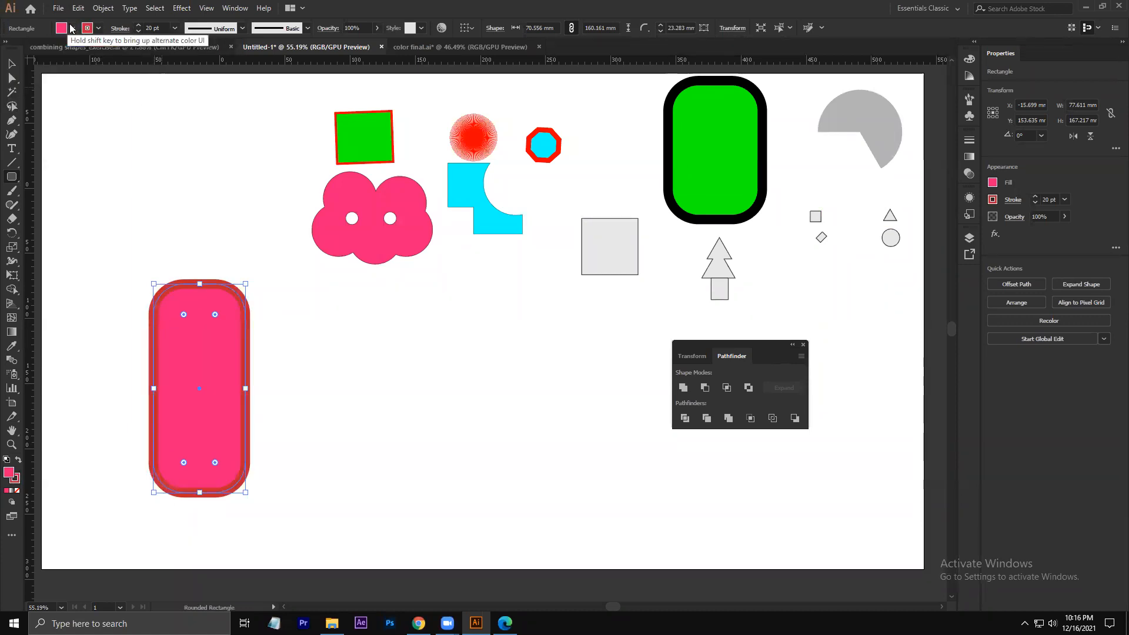
pyautogui.click(65, 28)
pyautogui.click(7, 48)
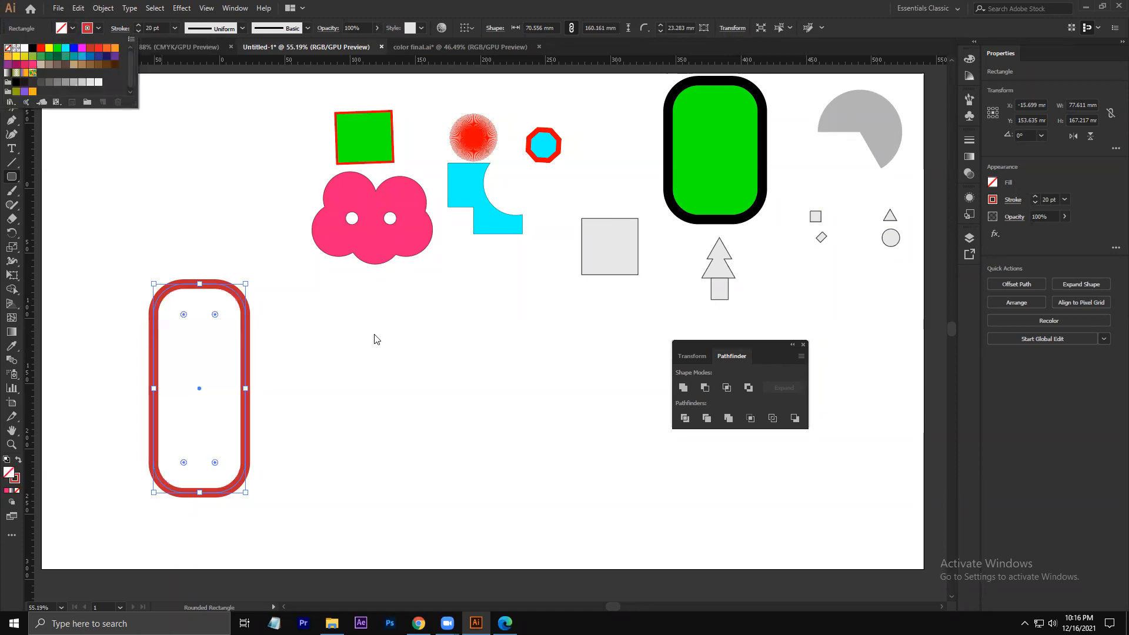
# - Move the unfilled rounded rectangle by its center point to about X 100 mm, Y 166 mm, and deselect it
pyautogui.click(12, 63)
pyautogui.moveTo(211, 392); pyautogui.dragTo(379, 434)
pyautogui.click(194, 384)
pyautogui.click(199, 388)
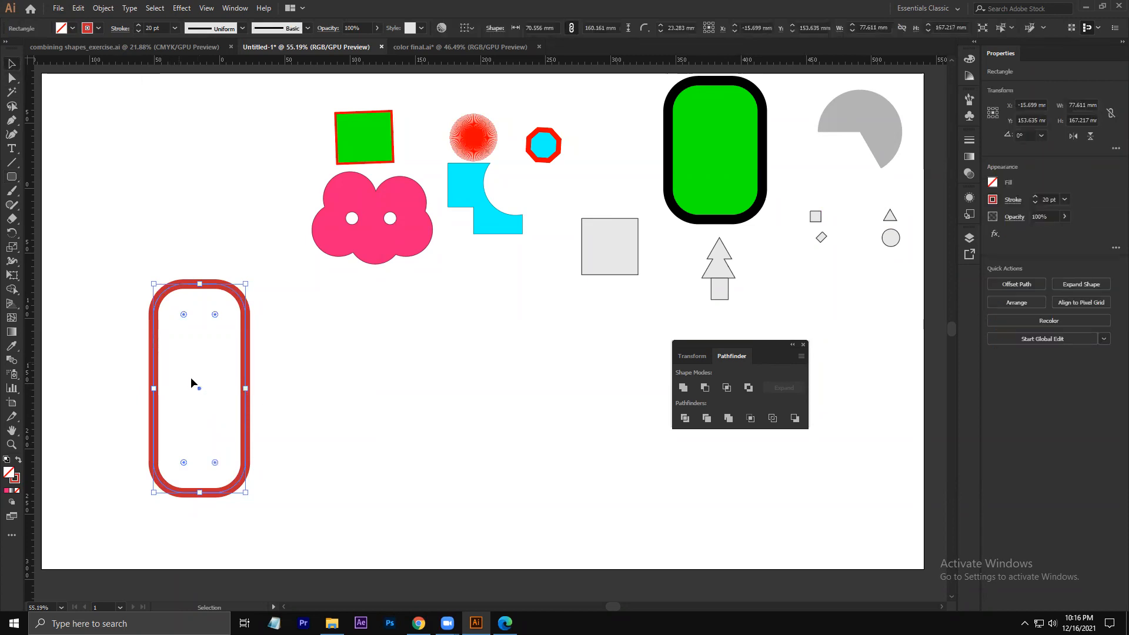
pyautogui.moveTo(197, 388); pyautogui.dragTo(336, 411)
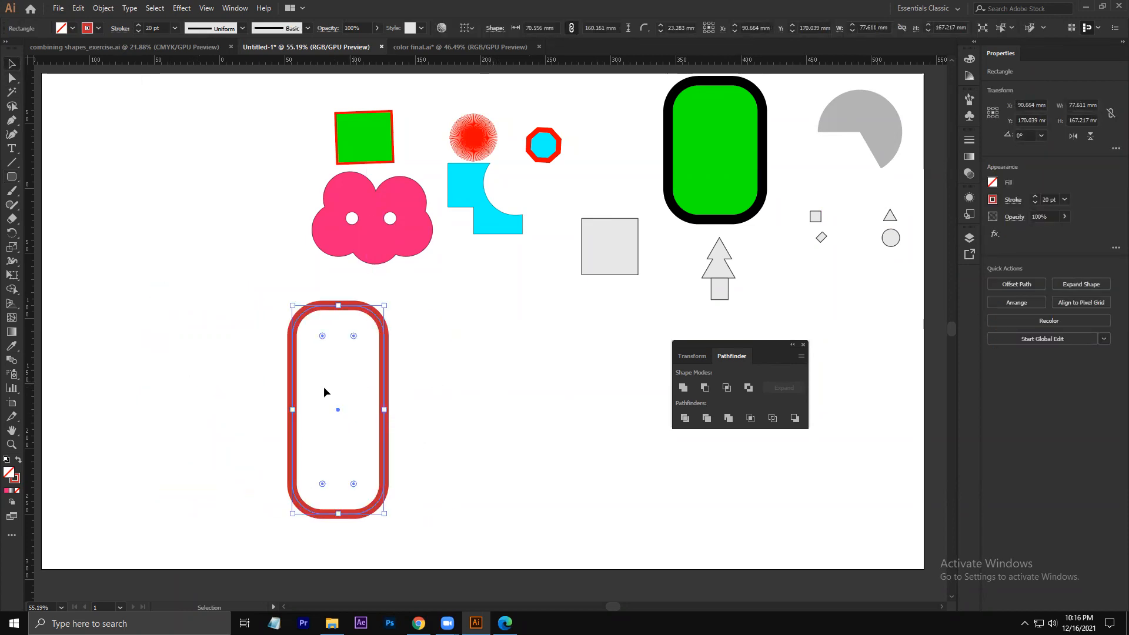
pyautogui.moveTo(336, 410)
pyautogui.mouseDown()
pyautogui.moveTo(361, 389)
pyautogui.moveTo(348, 401)
pyautogui.mouseUp()
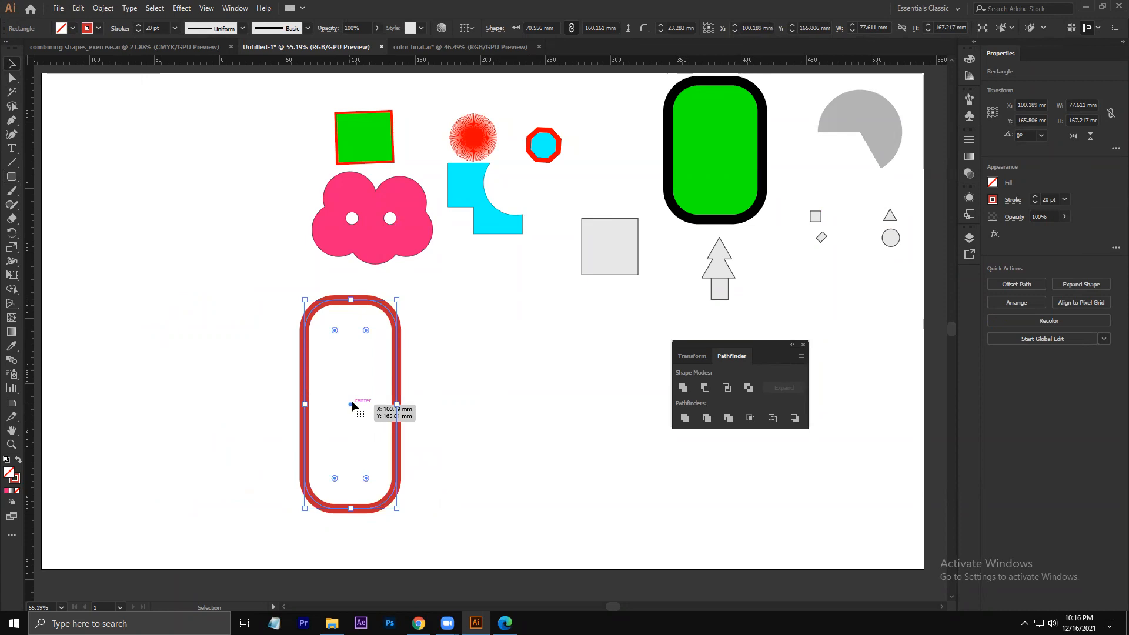
pyautogui.click(211, 402)
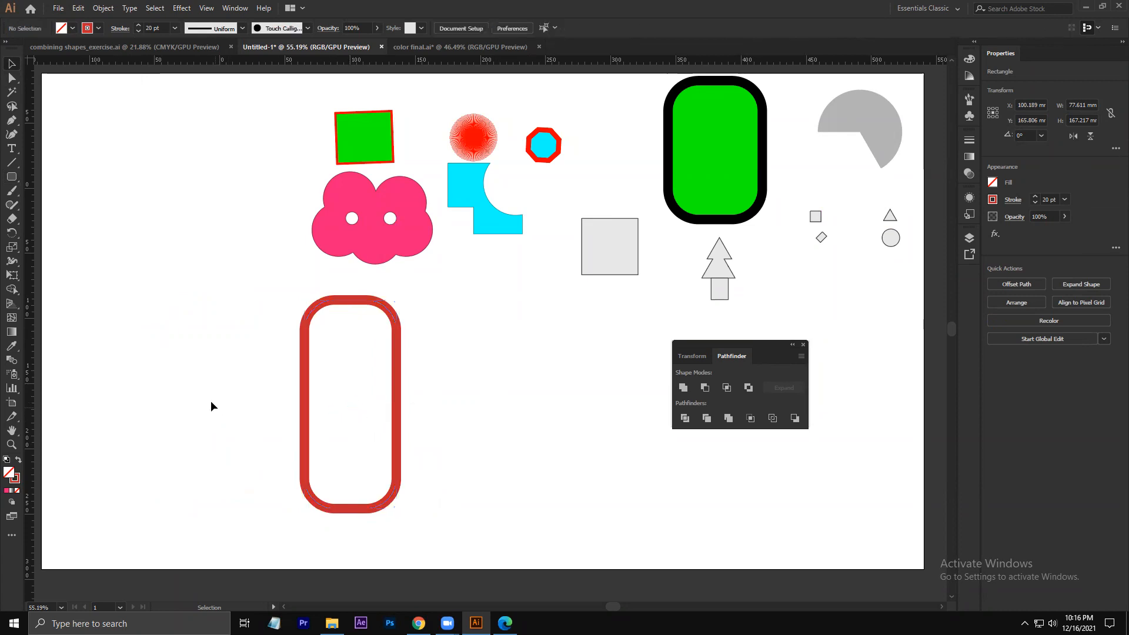
# - Draw a horizontal rectangle about 229 × 47 mm across the rounded rectangle, with a yellow fill and no stroke
pyautogui.press('m')
pyautogui.moveTo(218, 362); pyautogui.dragTo(516, 423)
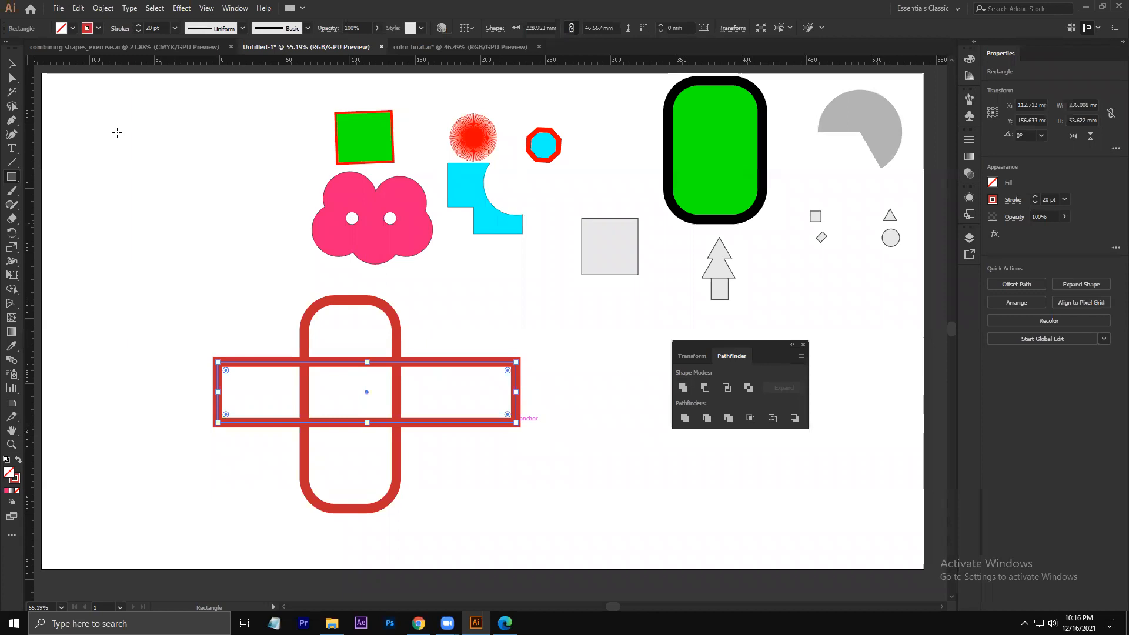
pyautogui.click(61, 29)
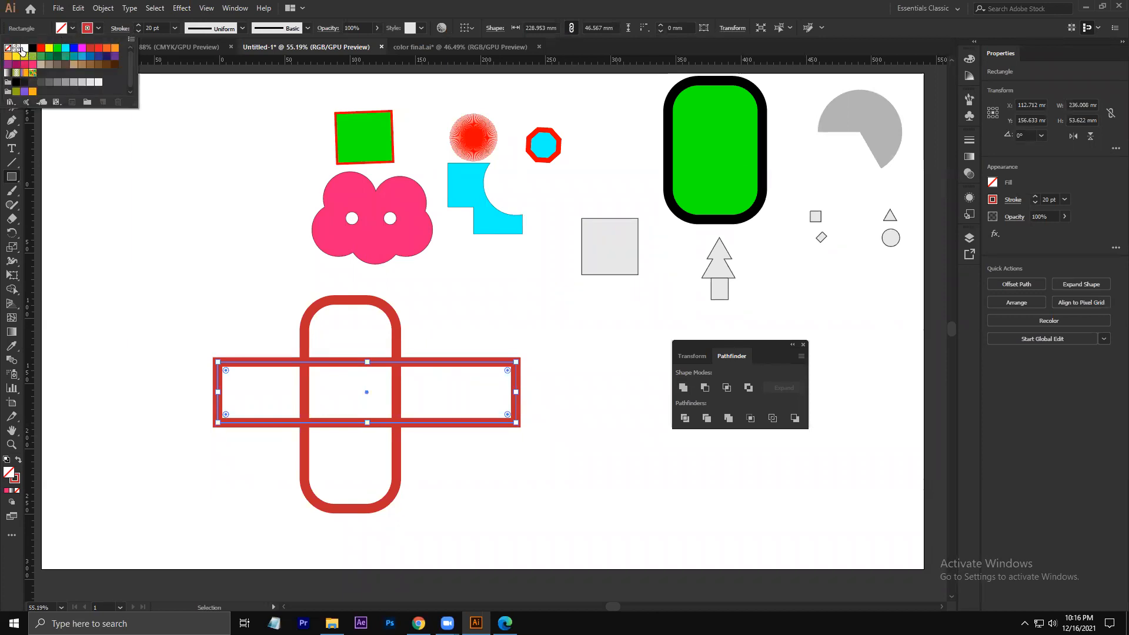
pyautogui.click(50, 47)
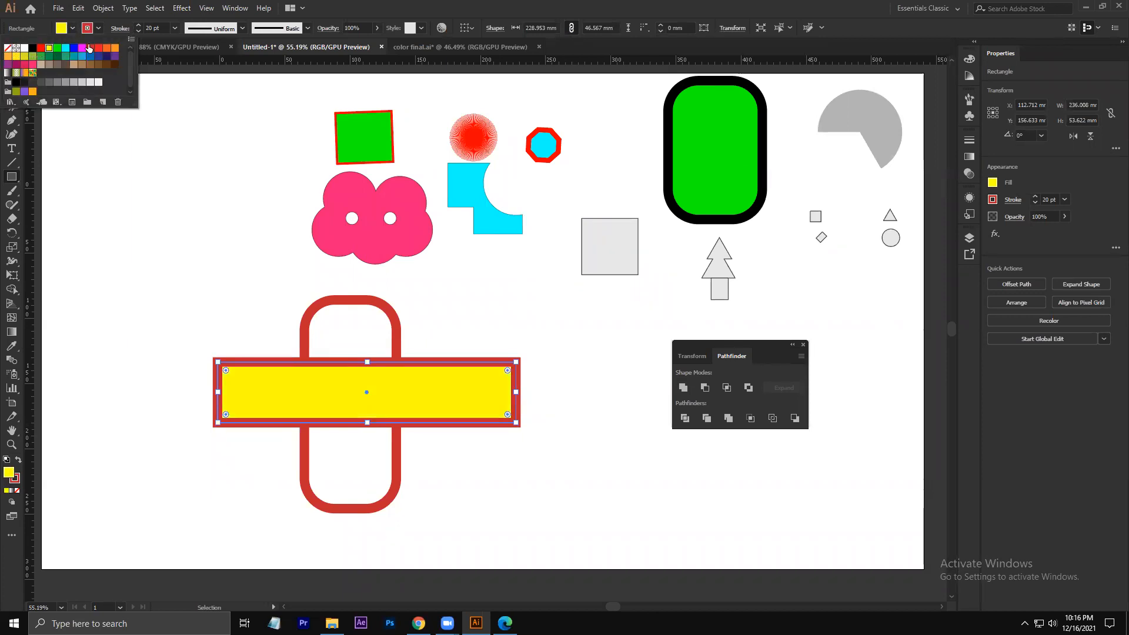
pyautogui.click(97, 28)
pyautogui.click(98, 28)
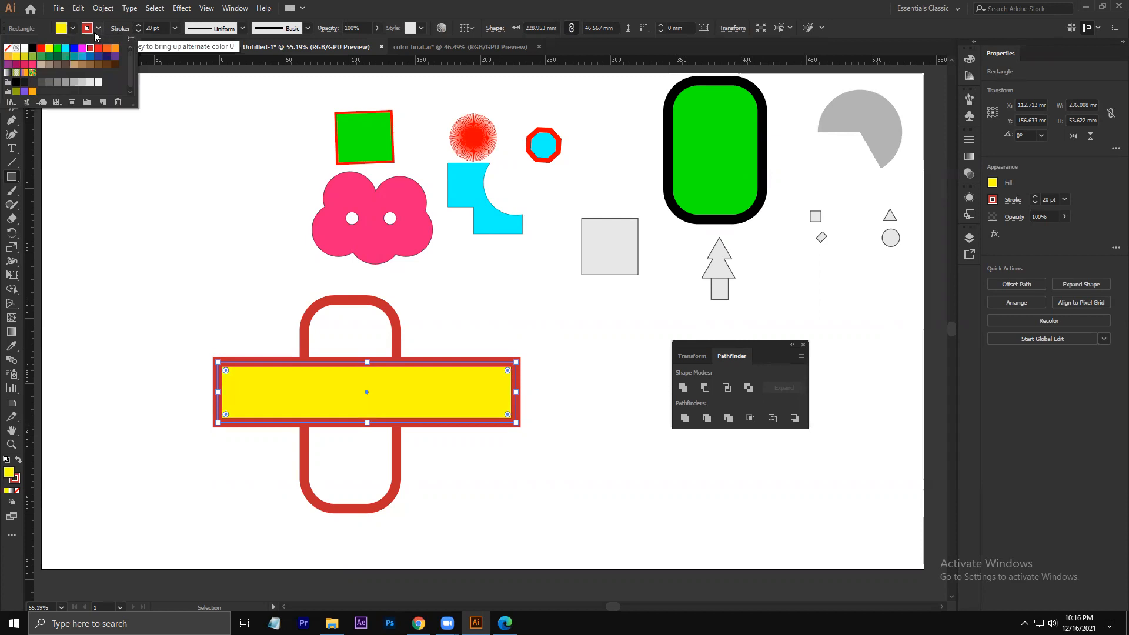
pyautogui.click(8, 48)
pyautogui.click(436, 331)
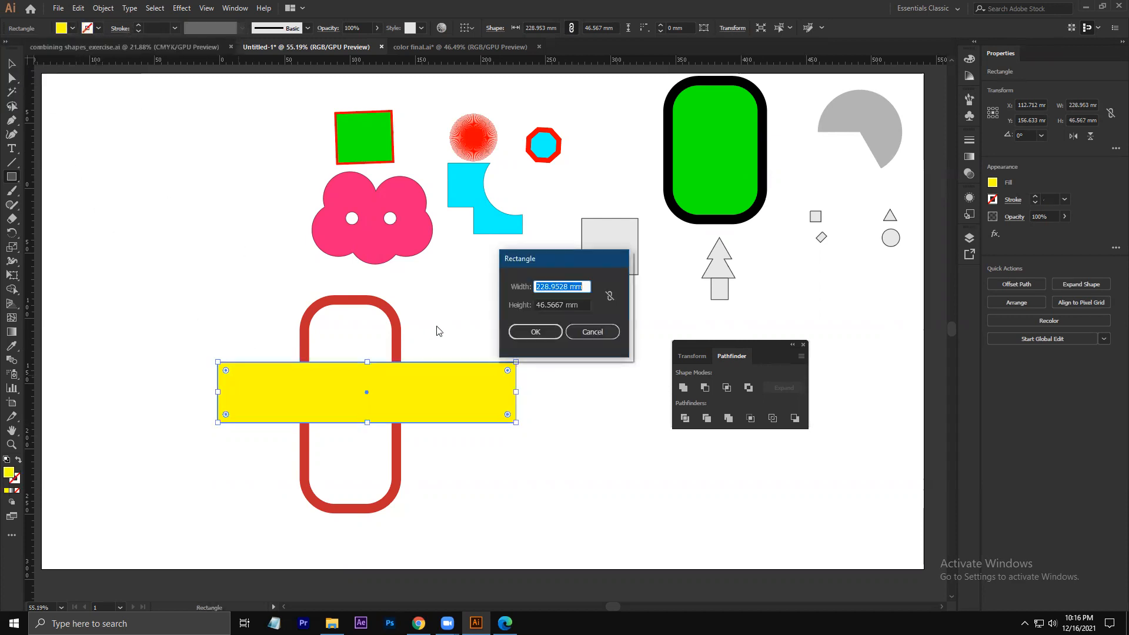
pyautogui.click(592, 332)
# - Select the yellow and rounded rectangles and turn off Cursor Swatch Preview in the Shape Builder tool options
pyautogui.click(12, 63)
pyautogui.moveTo(157, 295); pyautogui.dragTo(518, 528)
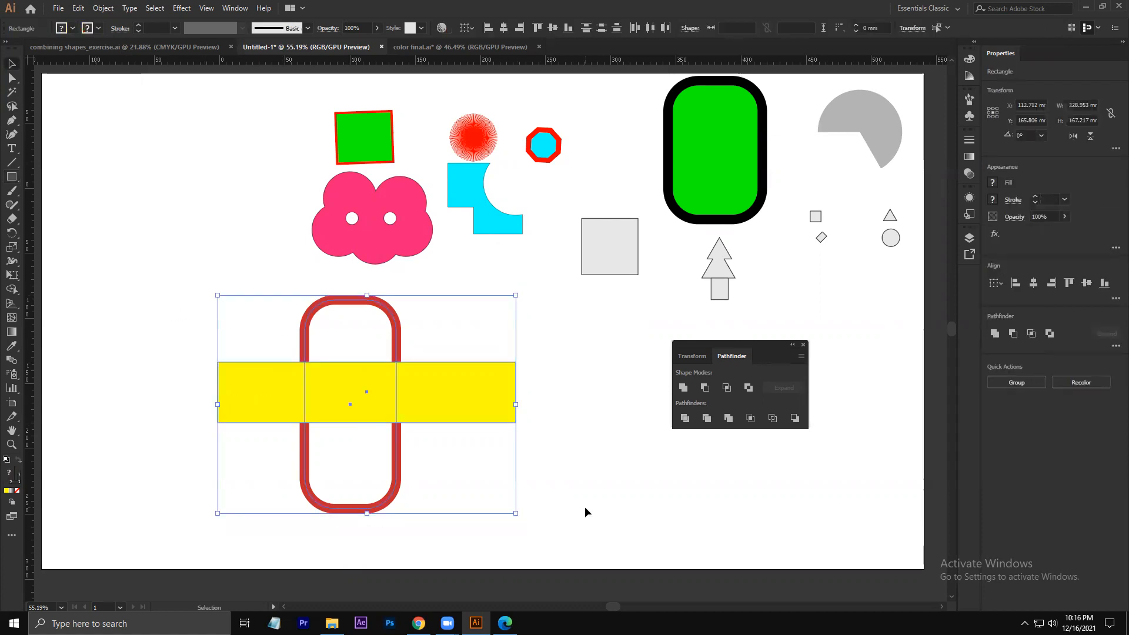
pyautogui.hotkey('shift', 'm')
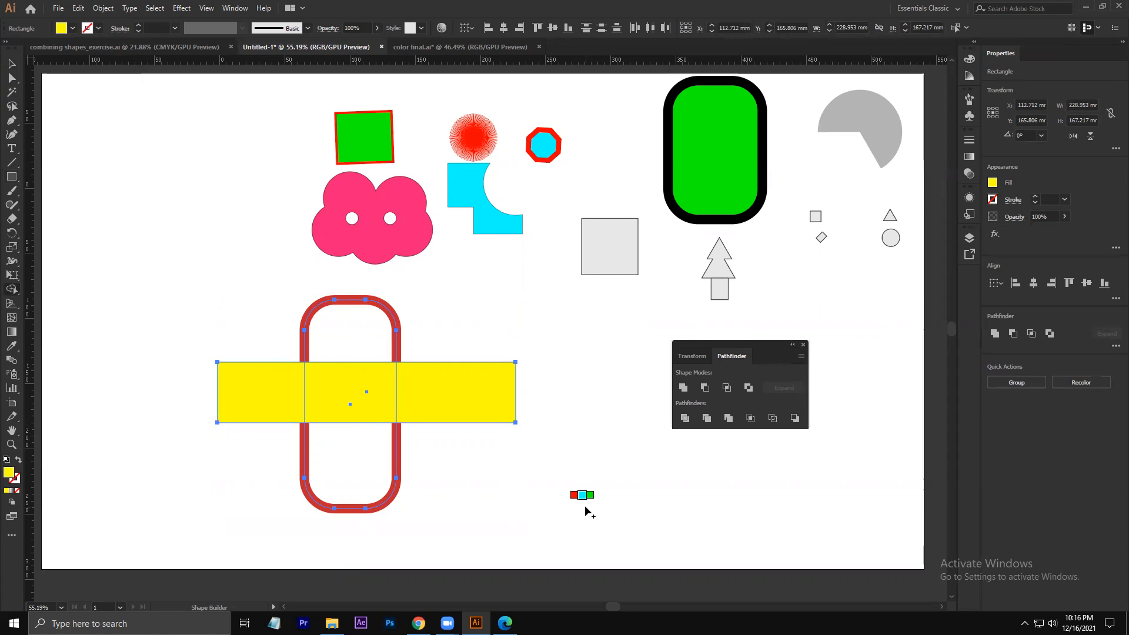
pyautogui.doubleClick(9, 293)
pyautogui.click(499, 221)
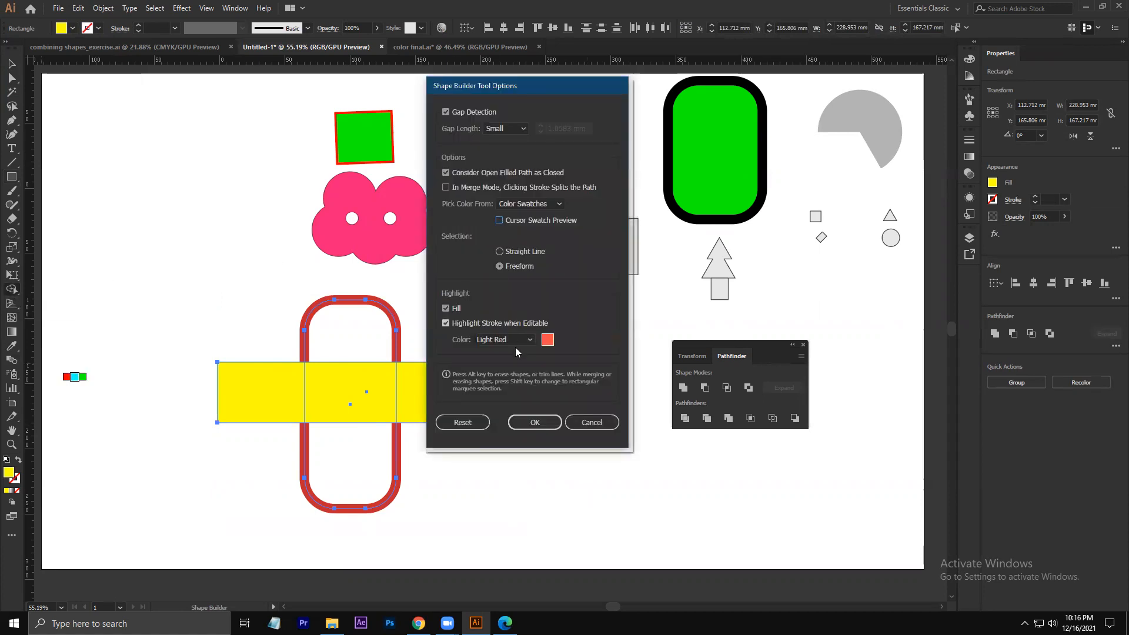
pyautogui.click(538, 425)
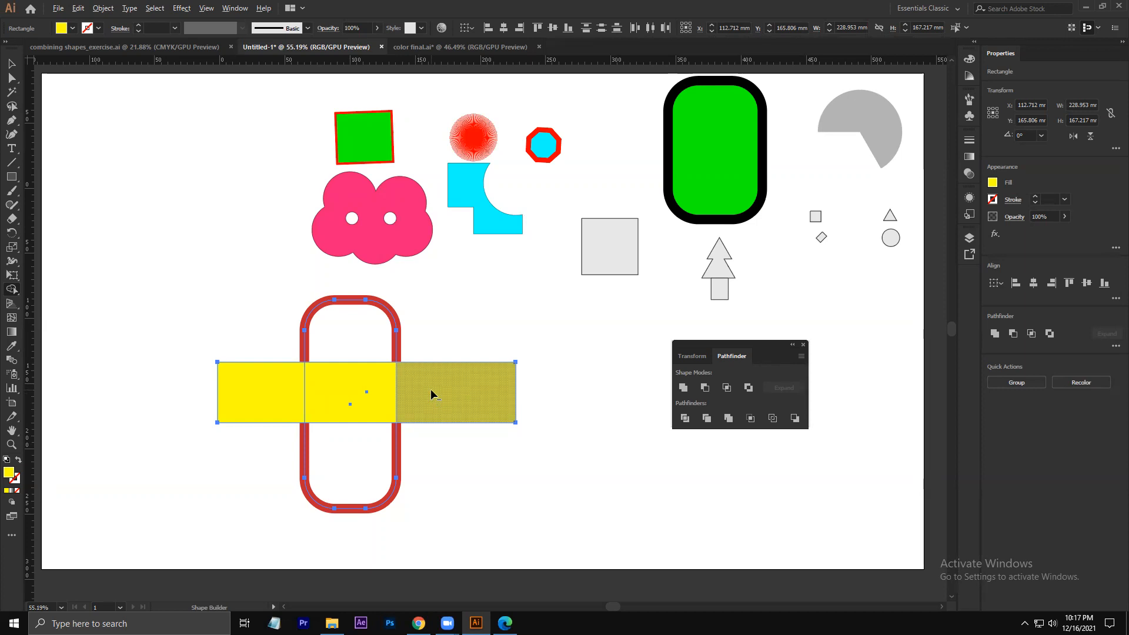
# - Try removing the yellow bar and its overlap with the rounded rectangle using the Shape Builder tool, and undo the removal
pyautogui.moveTo(431, 394)
pyautogui.mouseDown()
pyautogui.moveTo(187, 387)
pyautogui.moveTo(298, 400)
pyautogui.moveTo(578, 396)
pyautogui.mouseUp()
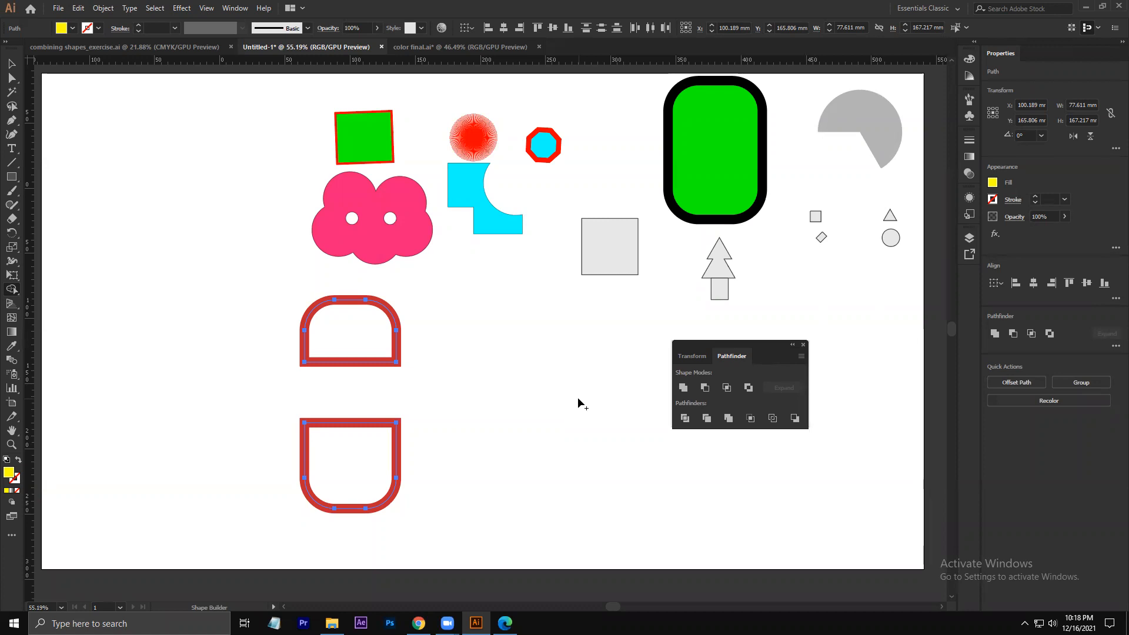
pyautogui.hotkey('ctrl', 'z')
pyautogui.hotkey('ctrl', 'z')
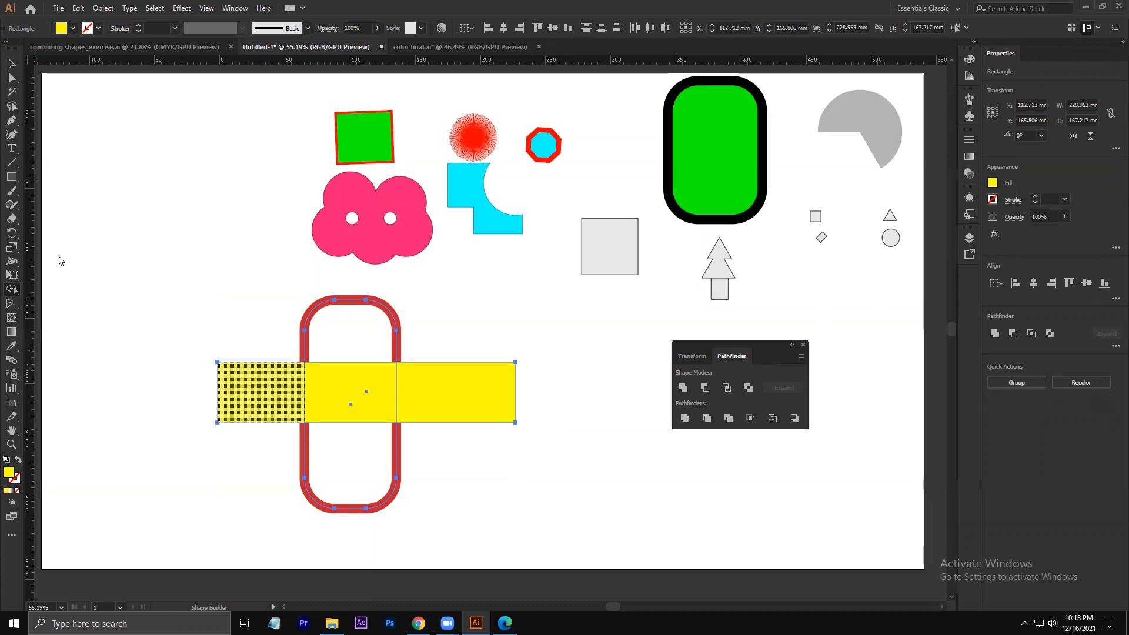
# - Select the yellow rectangle and the red-outlined rounded rectangle one after the other to compare their fill and stroke
pyautogui.click(13, 63)
pyautogui.click(101, 241)
pyautogui.click(401, 408)
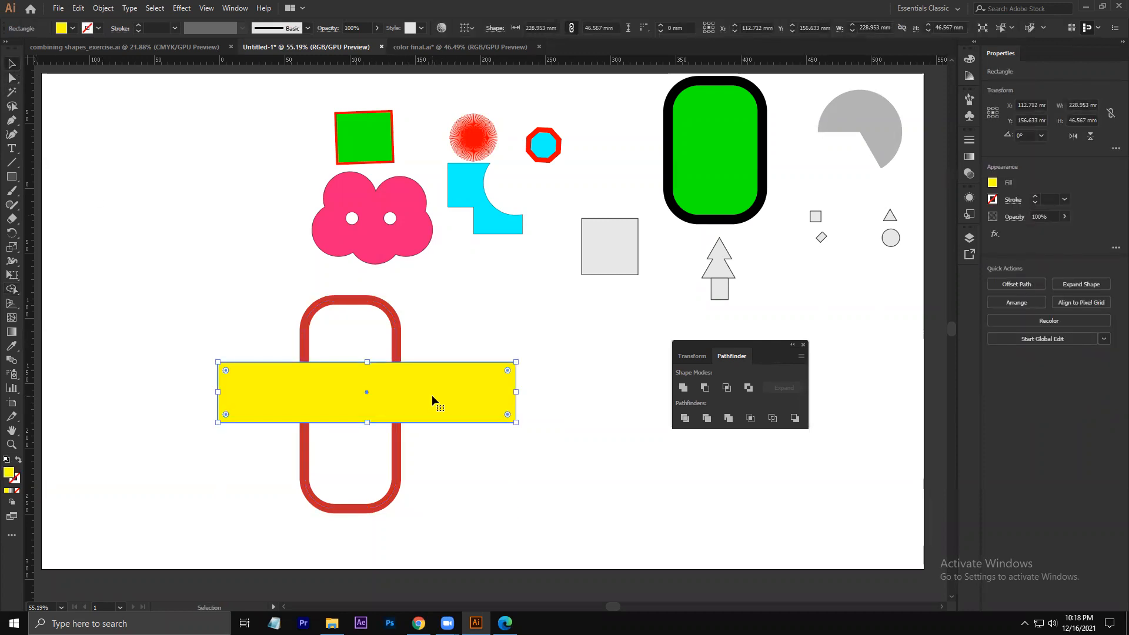
pyautogui.click(394, 336)
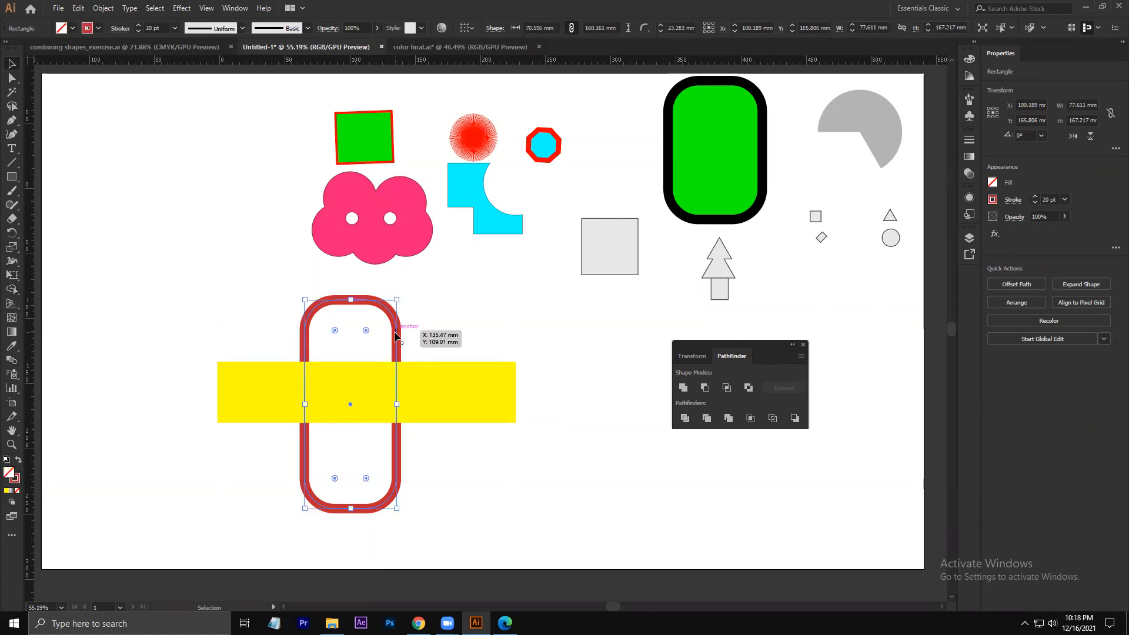
# - Select the red-outlined rounded rectangle and expand its fill and stroke into filled shapes
pyautogui.click(477, 398)
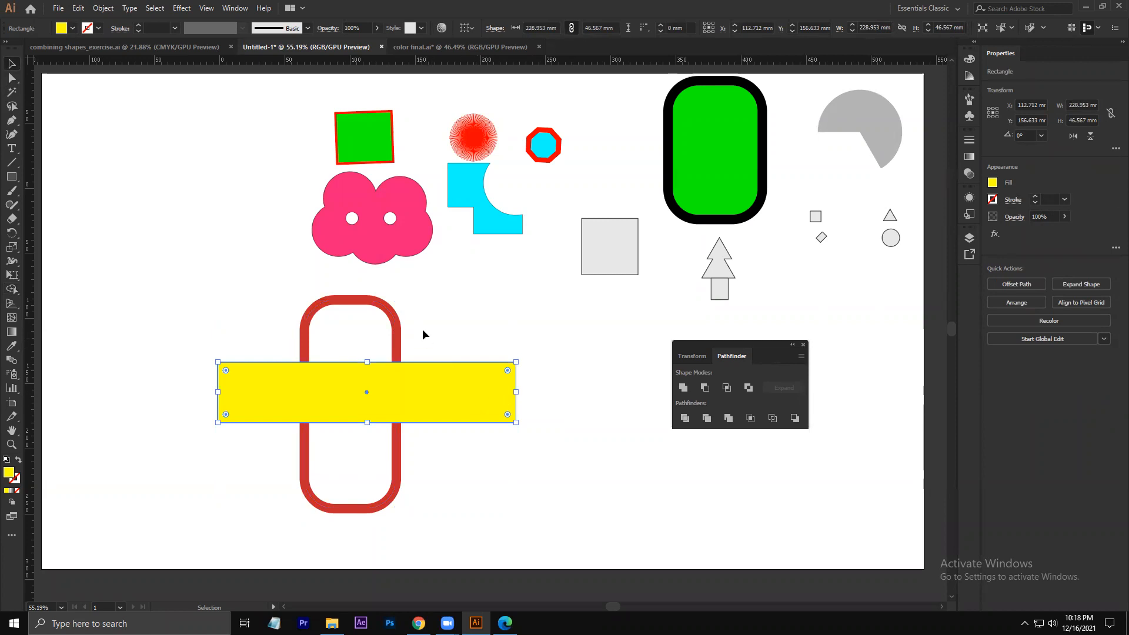
pyautogui.click(397, 331)
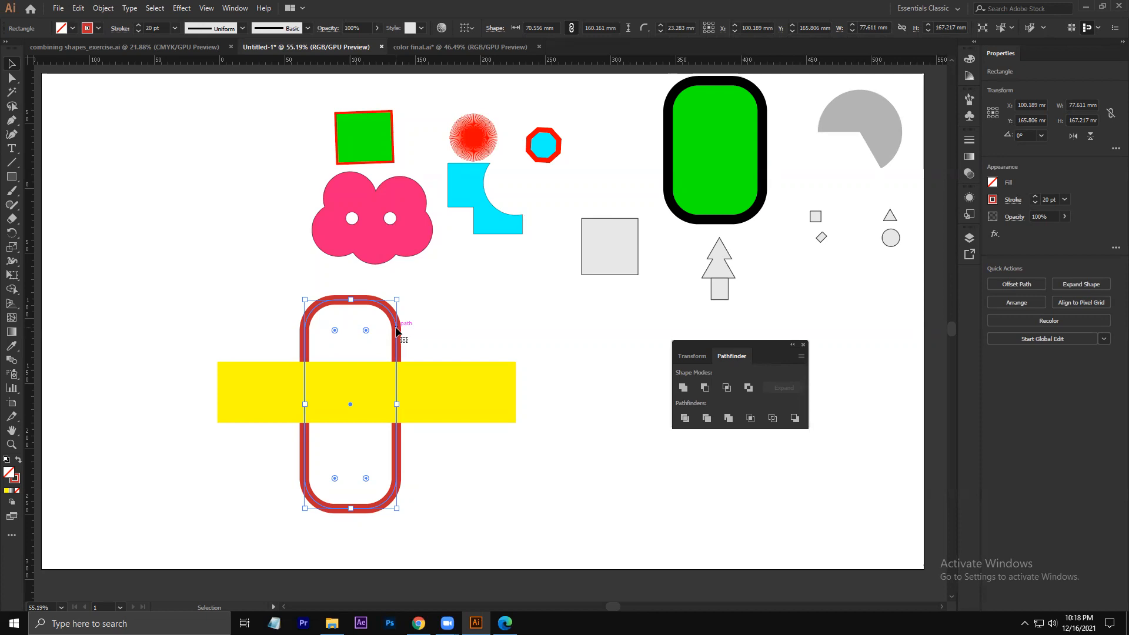
pyautogui.click(103, 8)
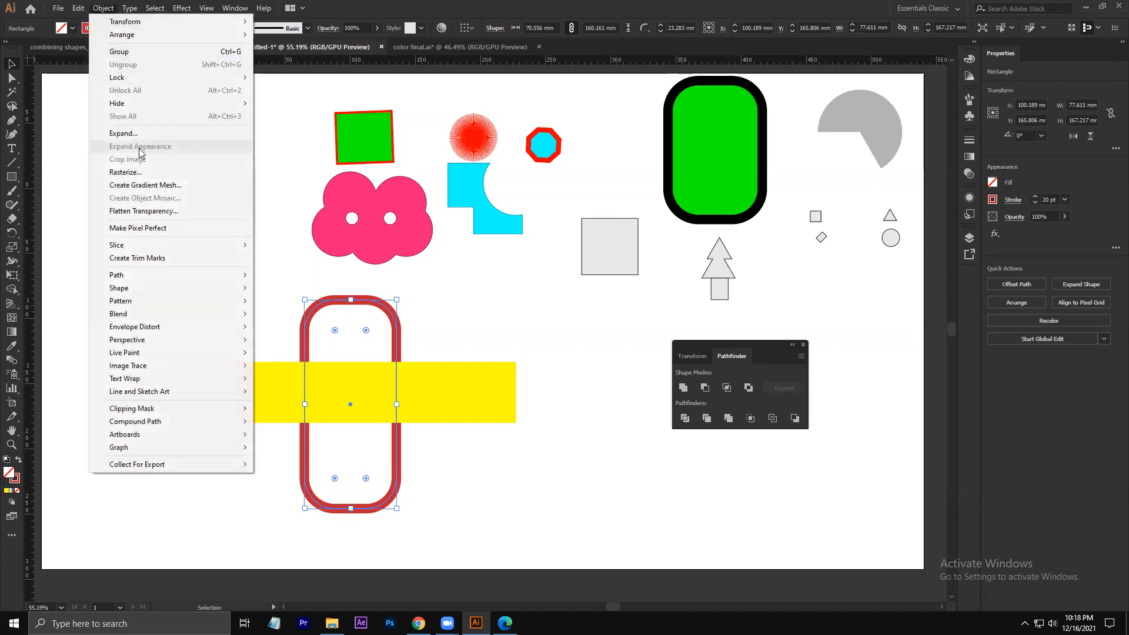
pyautogui.click(124, 134)
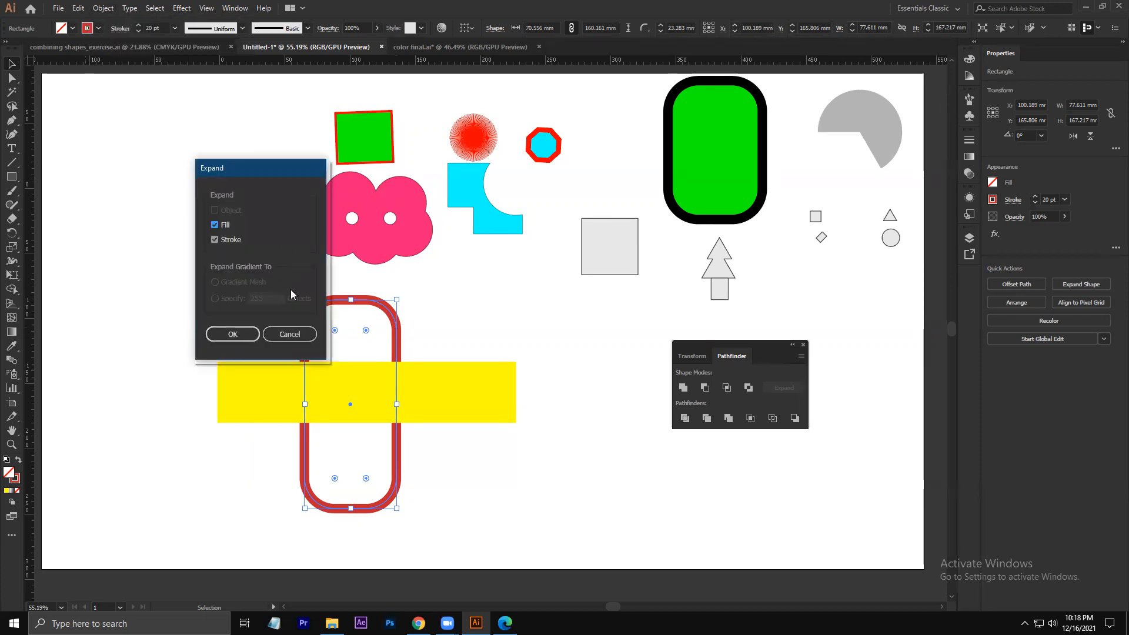
pyautogui.click(231, 333)
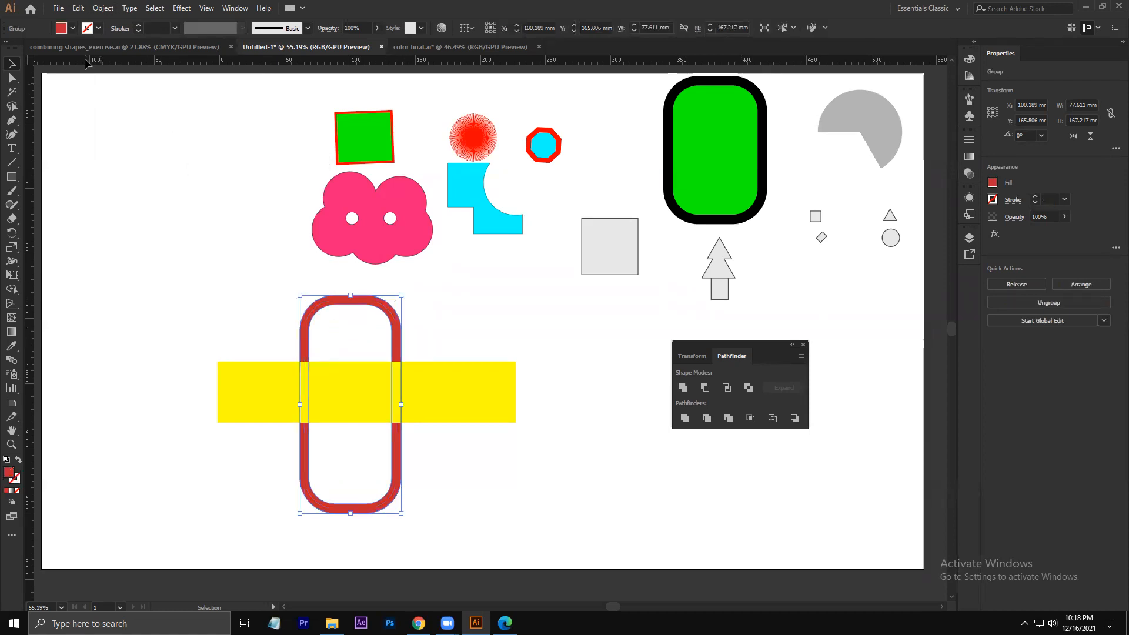
# - Select the yellow bar and the expanded red outline, and remove the bar with its overlaps using the Shape Builder tool
pyautogui.click(188, 330)
pyautogui.moveTo(183, 310); pyautogui.dragTo(478, 497)
pyautogui.hotkey('shift', 'm')
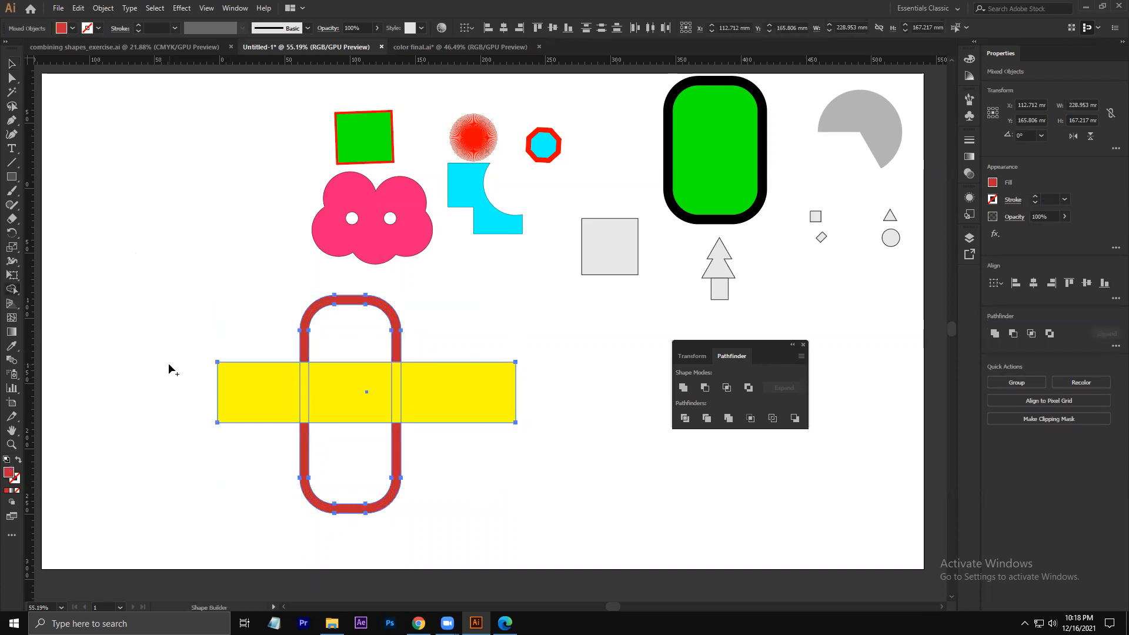
pyautogui.moveTo(180, 389); pyautogui.dragTo(547, 411)
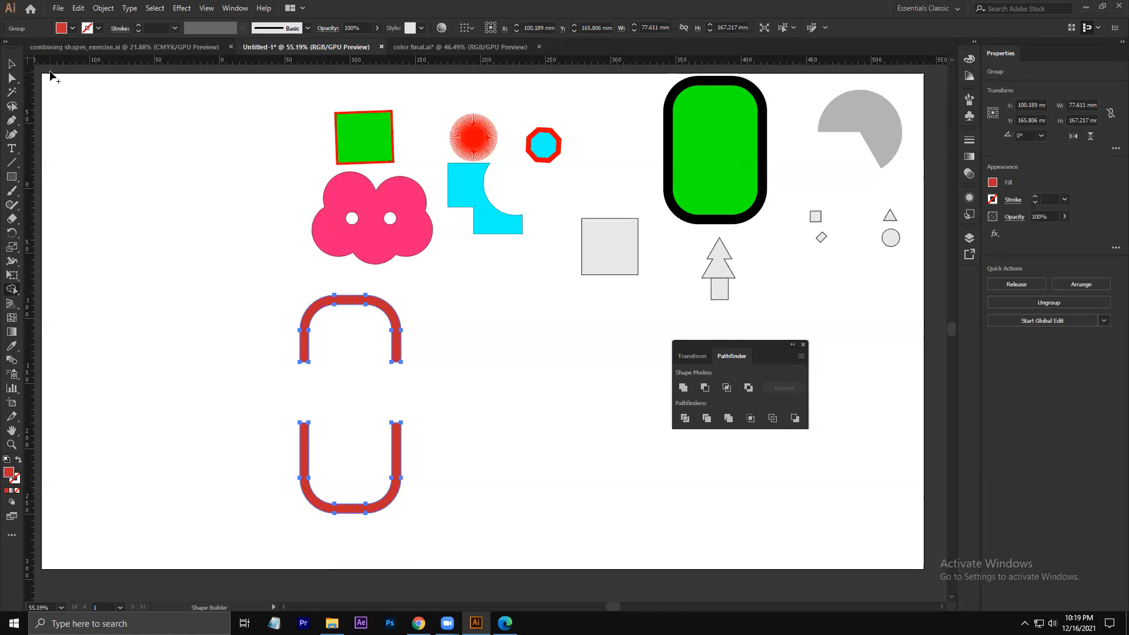
# - Move the cut red outline up and to the left, into the empty area beside the pink cloud
pyautogui.press('ctrl')
pyautogui.click(11, 63)
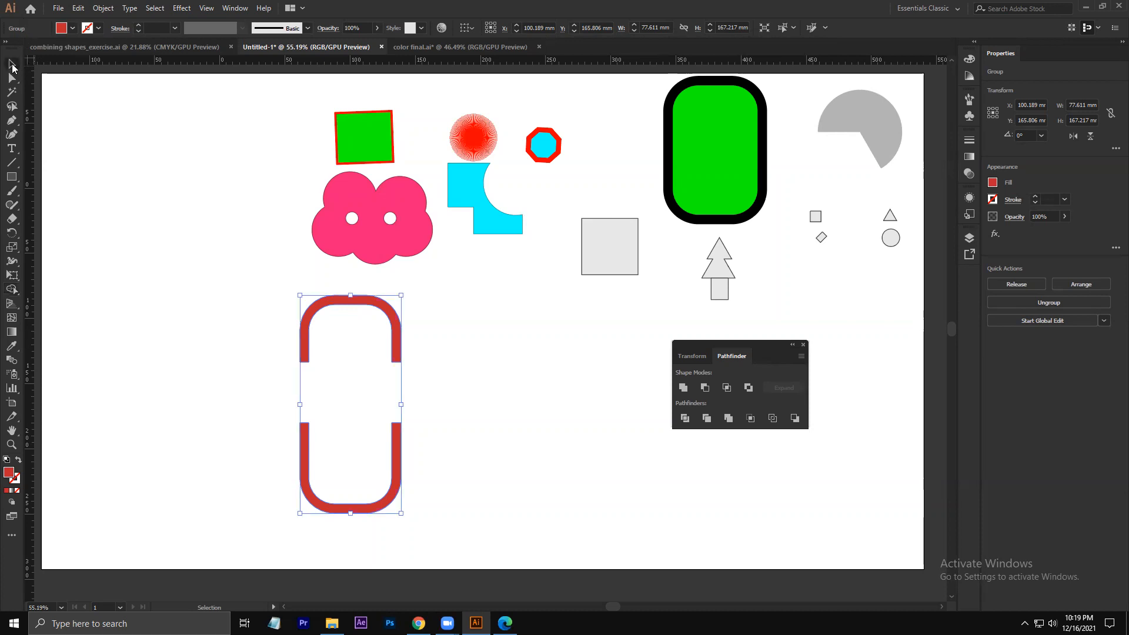
pyautogui.moveTo(368, 324); pyautogui.dragTo(187, 215)
pyautogui.moveTo(214, 254); pyautogui.dragTo(270, 265)
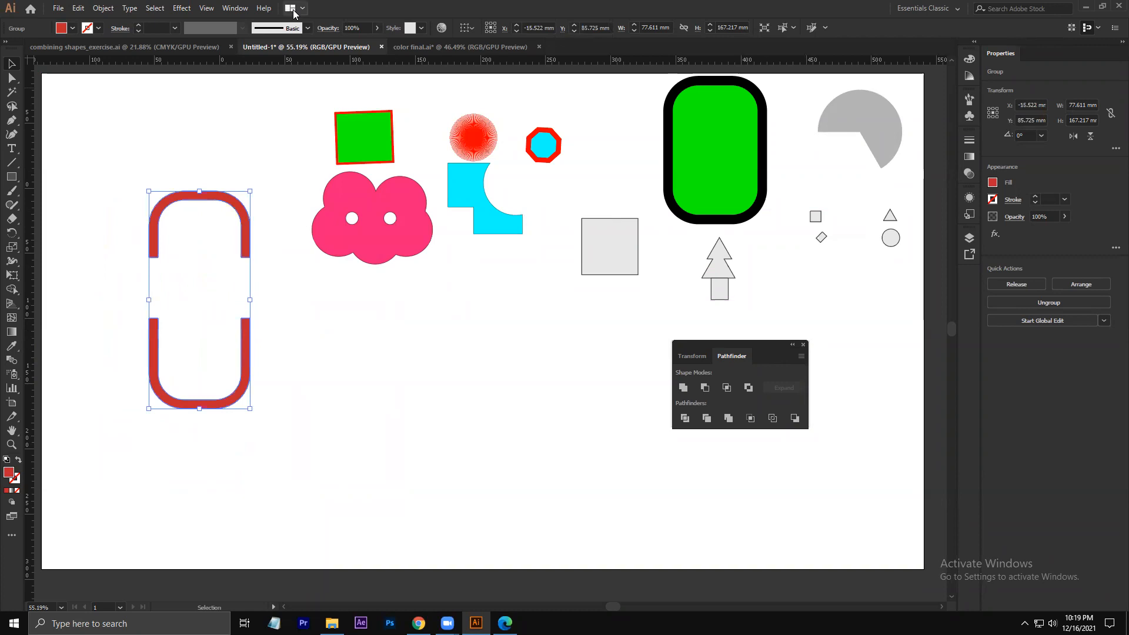
# - Show the layers list and expand Layer 1 and its top group to examine how the cut red outline is structured
pyautogui.click(234, 9)
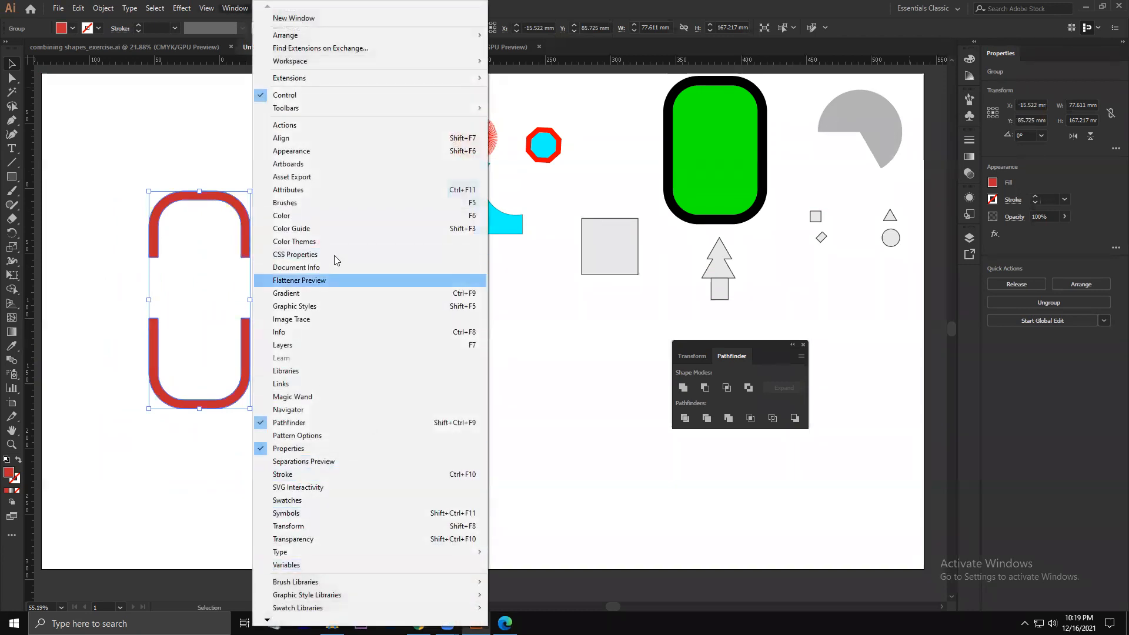
pyautogui.click(328, 345)
pyautogui.moveTo(909, 232); pyautogui.dragTo(532, 195)
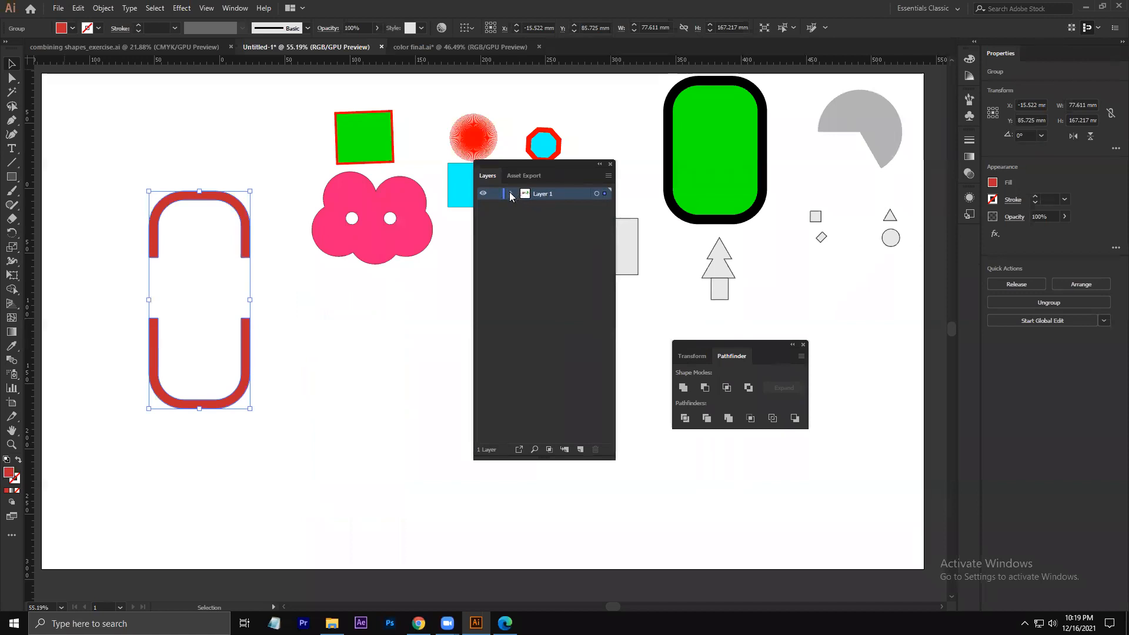
pyautogui.click(512, 193)
pyautogui.click(524, 205)
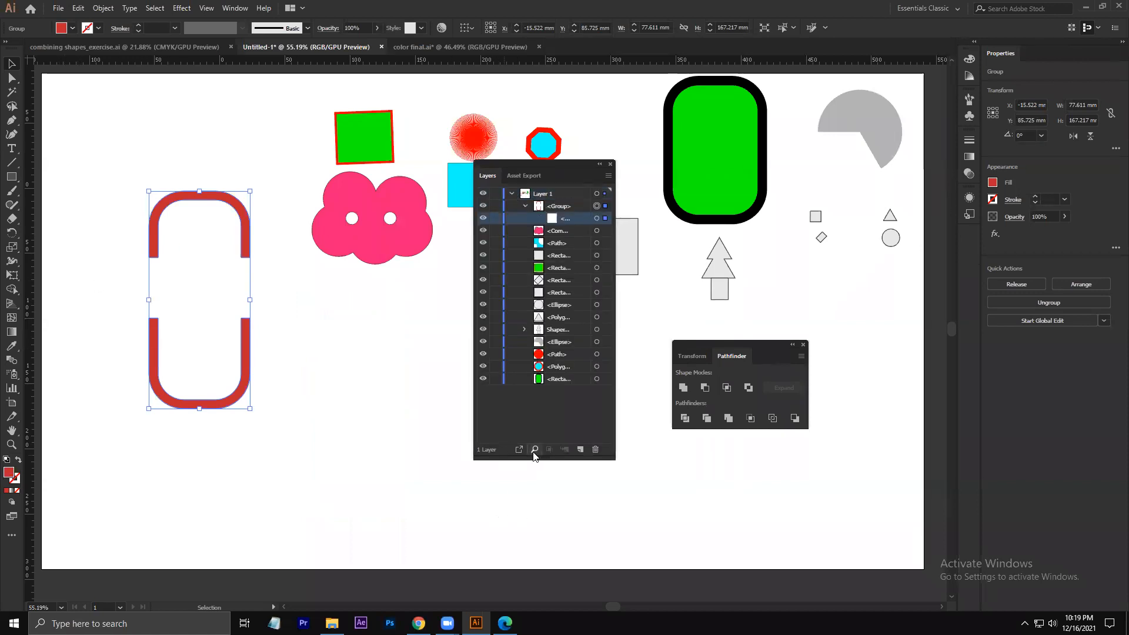
pyautogui.click(557, 206)
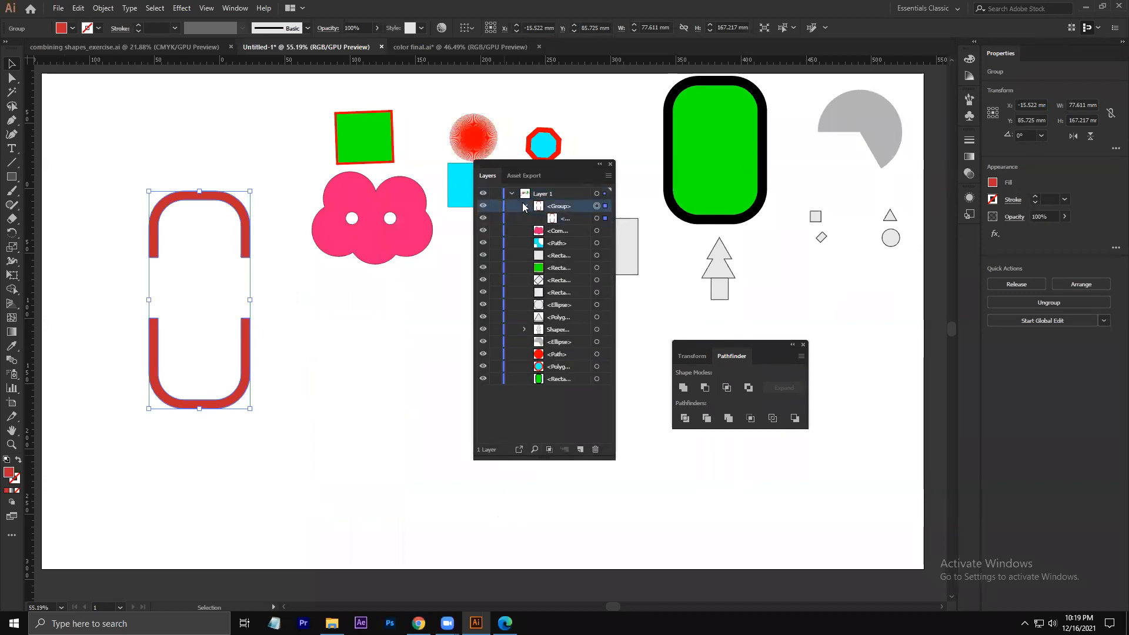
pyautogui.click(528, 206)
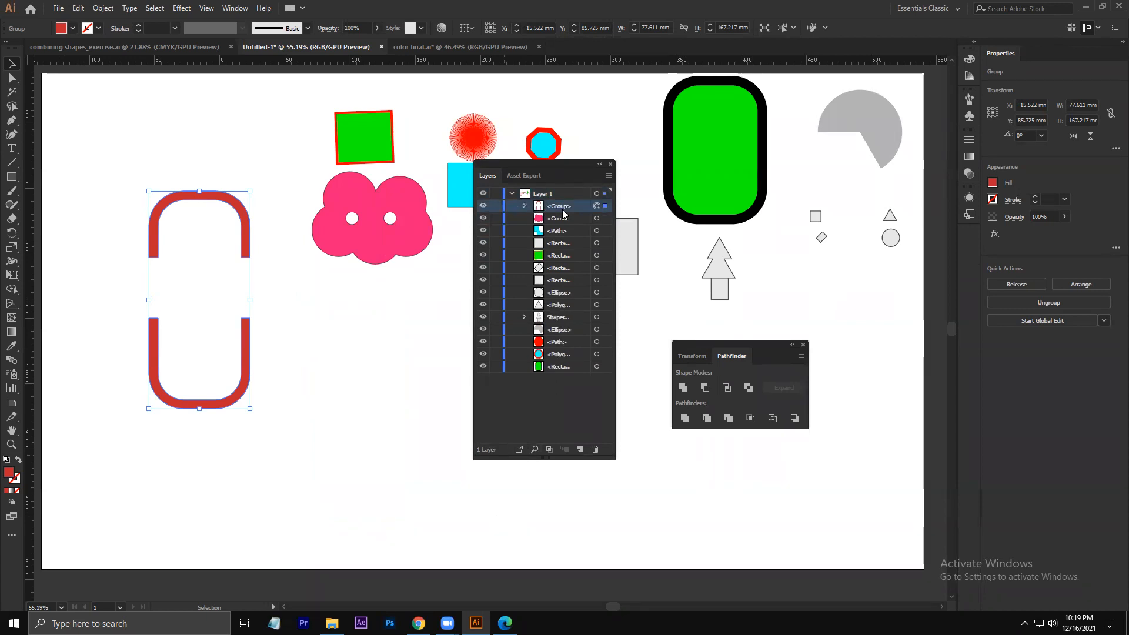
pyautogui.click(525, 206)
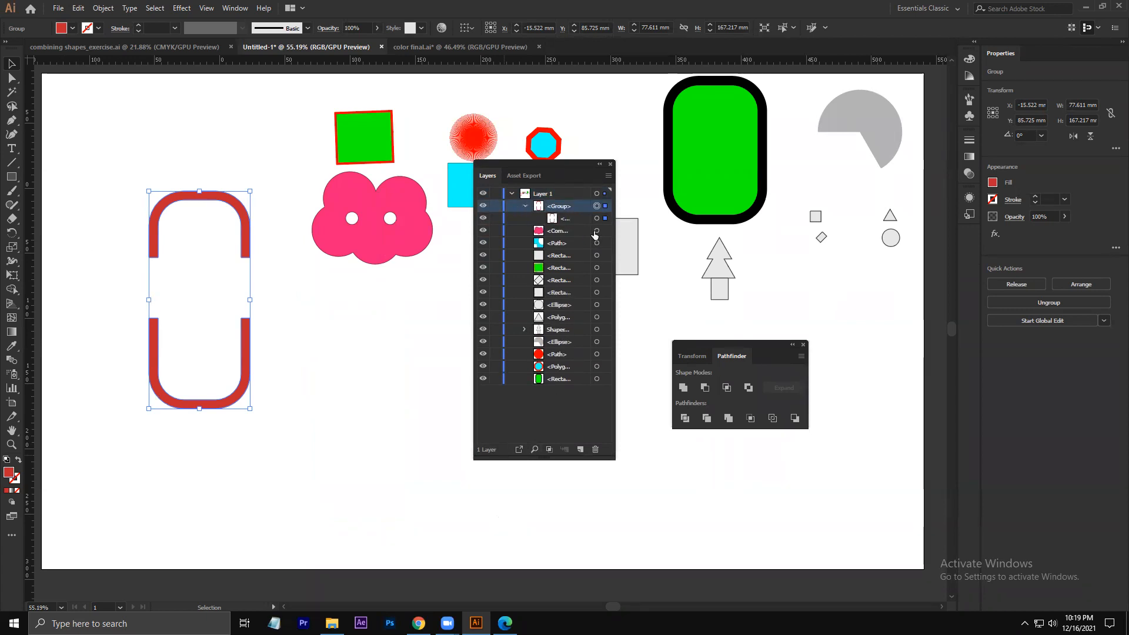
pyautogui.click(579, 219)
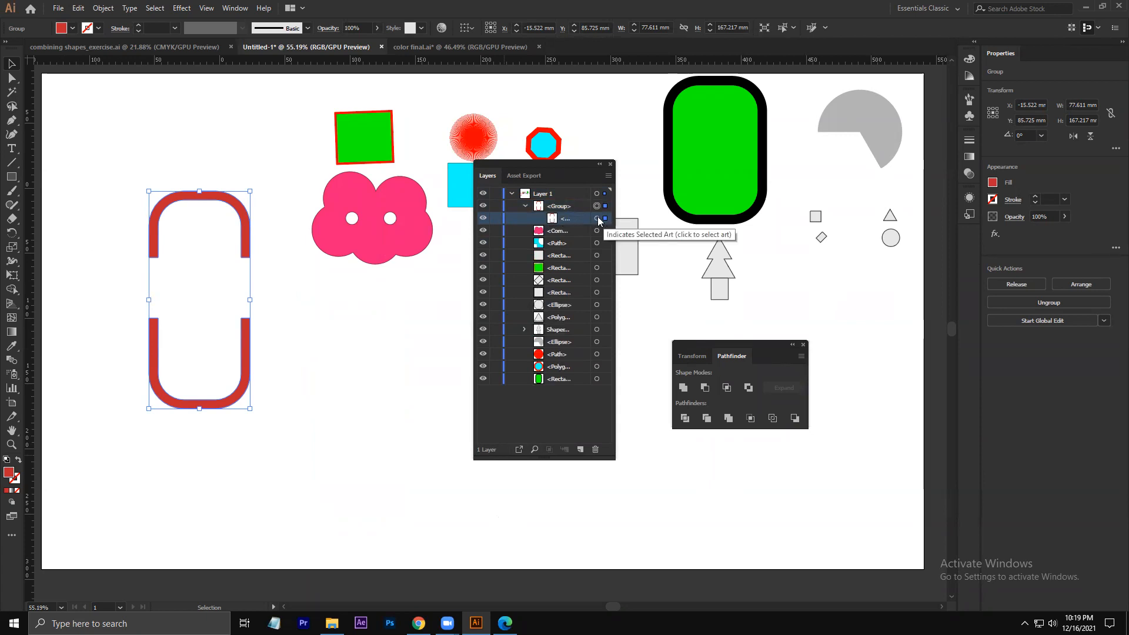
pyautogui.press('ctrl')
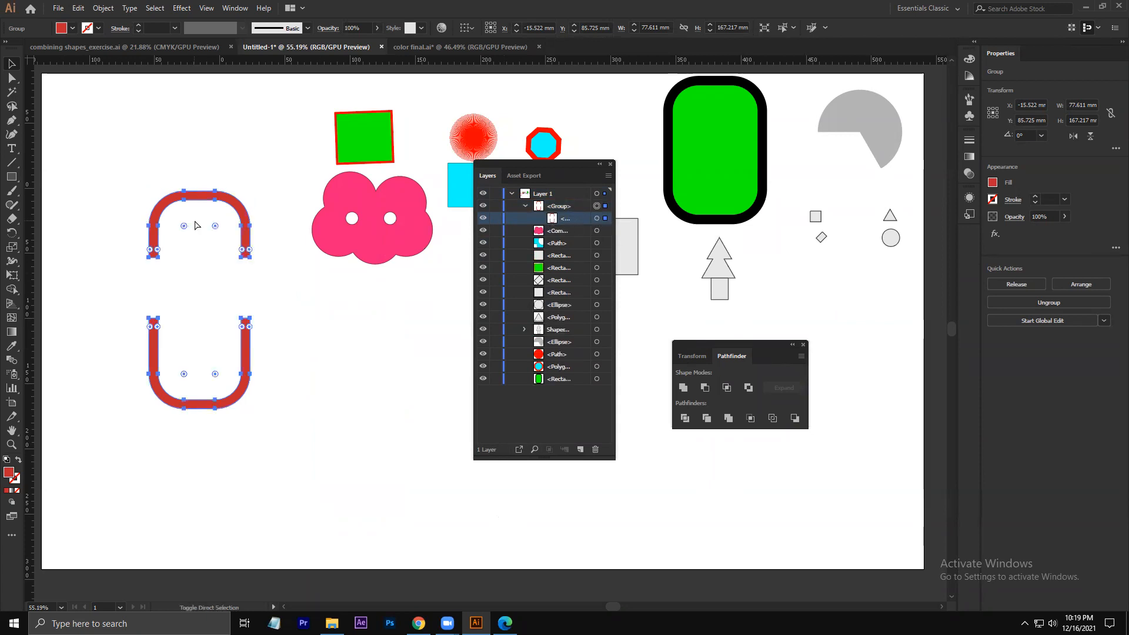
# - Try ungrouping the cut red outline, select it to check whether its halves are separate, and undo the ungrouping
pyautogui.hotkey('ctrl', 'shift', 'g')
pyautogui.click(282, 353)
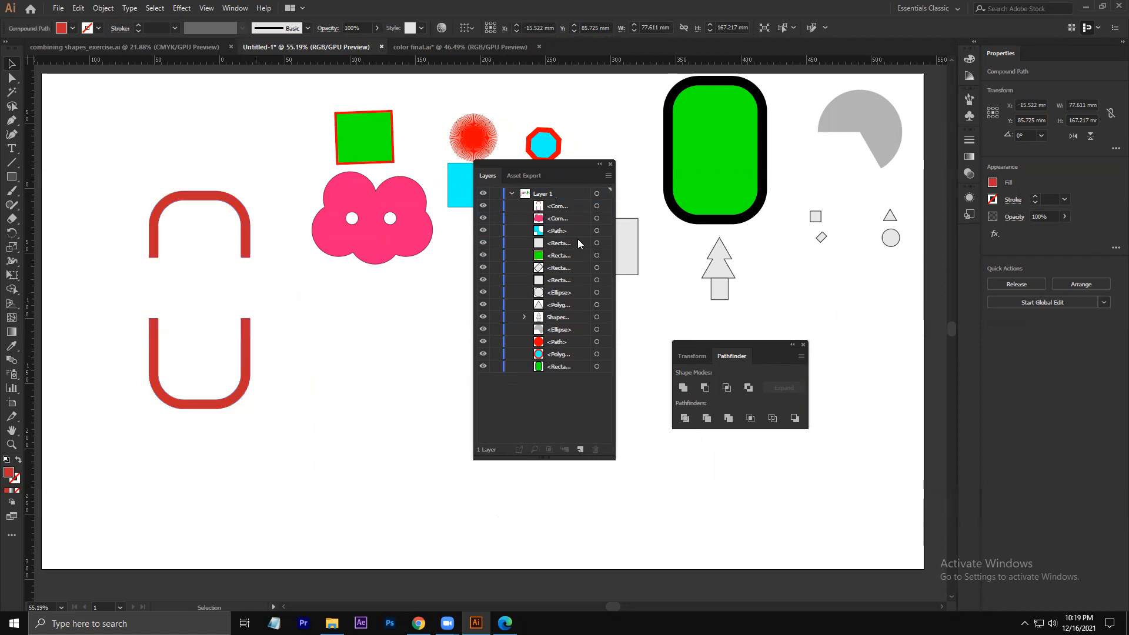
pyautogui.click(232, 208)
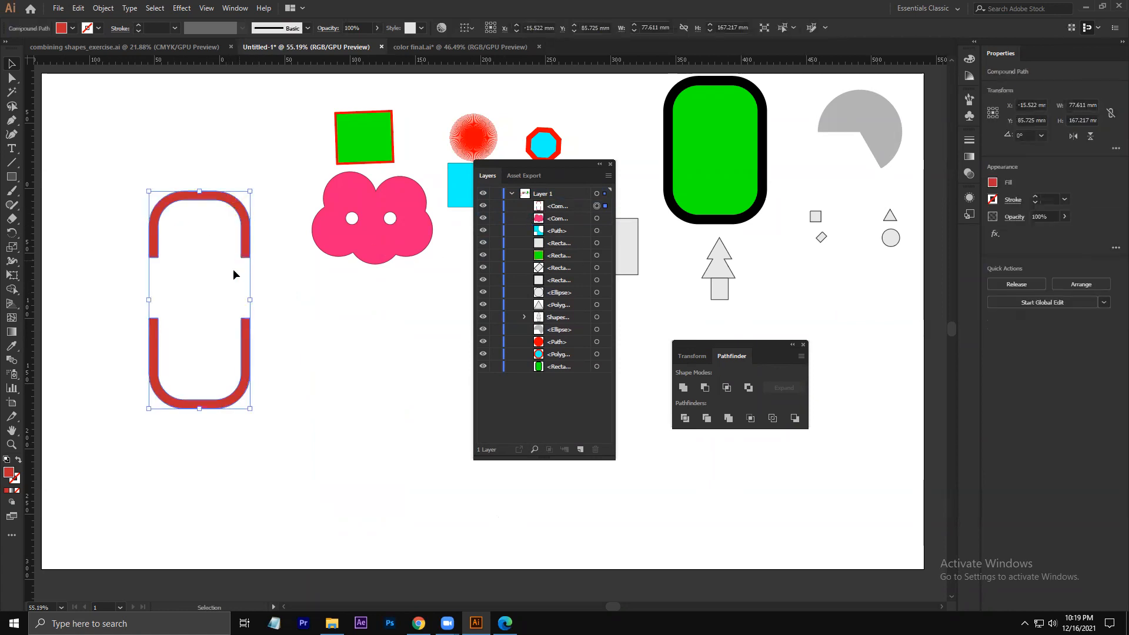
pyautogui.click(282, 356)
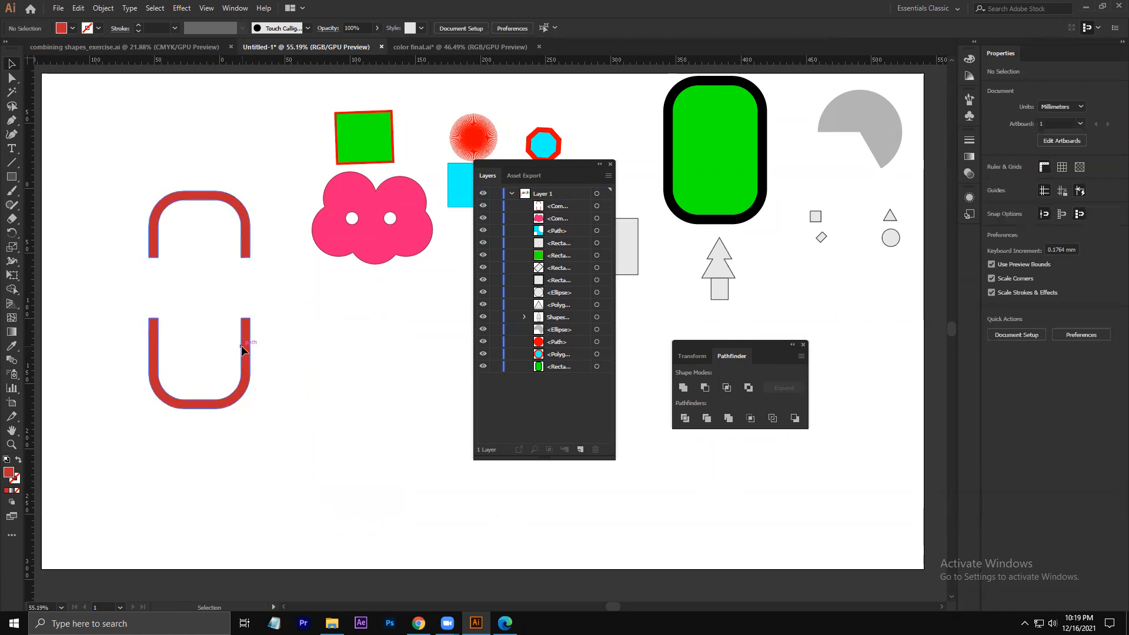
pyautogui.click(244, 345)
pyautogui.hotkey('ctrl', 'g')
pyautogui.hotkey('ctrl', 'shift', 'g')
pyautogui.hotkey('ctrl', 'z')
# - Ungroup the cut red outline and move it below the pink cloud
pyautogui.rightClick(196, 222)
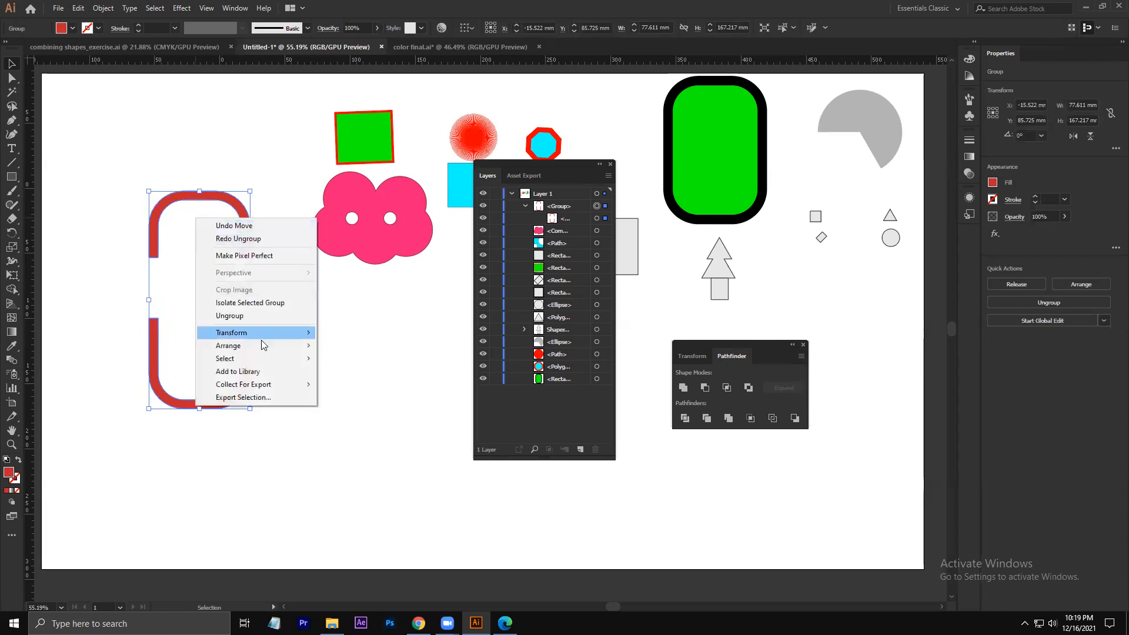
pyautogui.click(255, 318)
pyautogui.click(301, 321)
pyautogui.moveTo(246, 347)
pyautogui.mouseDown()
pyautogui.moveTo(253, 404)
pyautogui.moveTo(252, 343)
pyautogui.mouseUp()
pyautogui.click(298, 393)
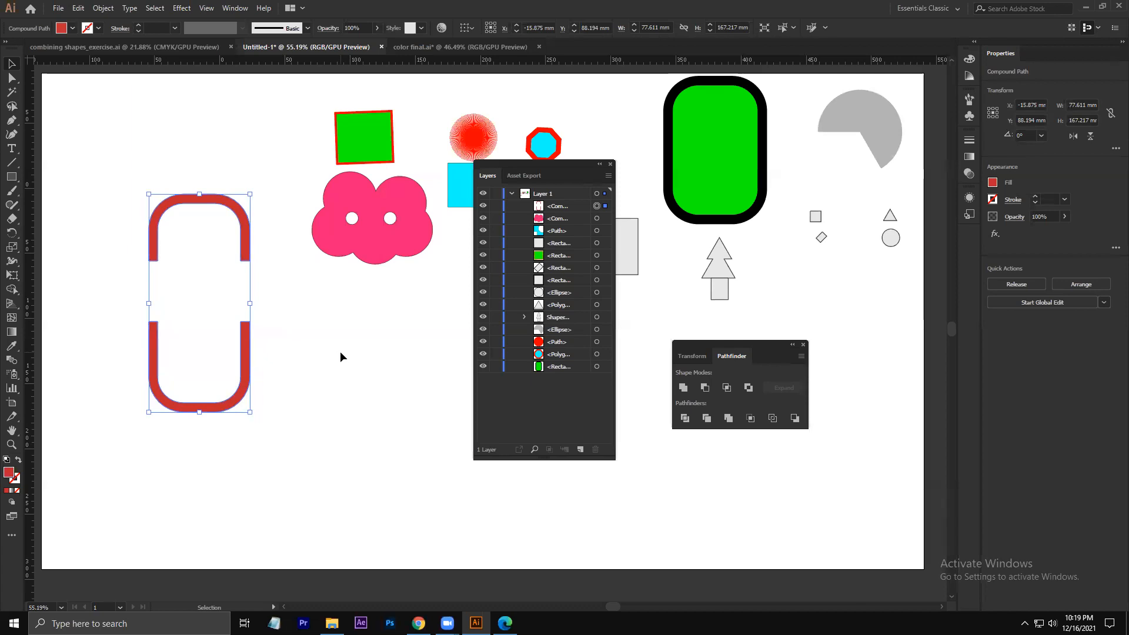
pyautogui.moveTo(245, 351); pyautogui.dragTo(427, 430)
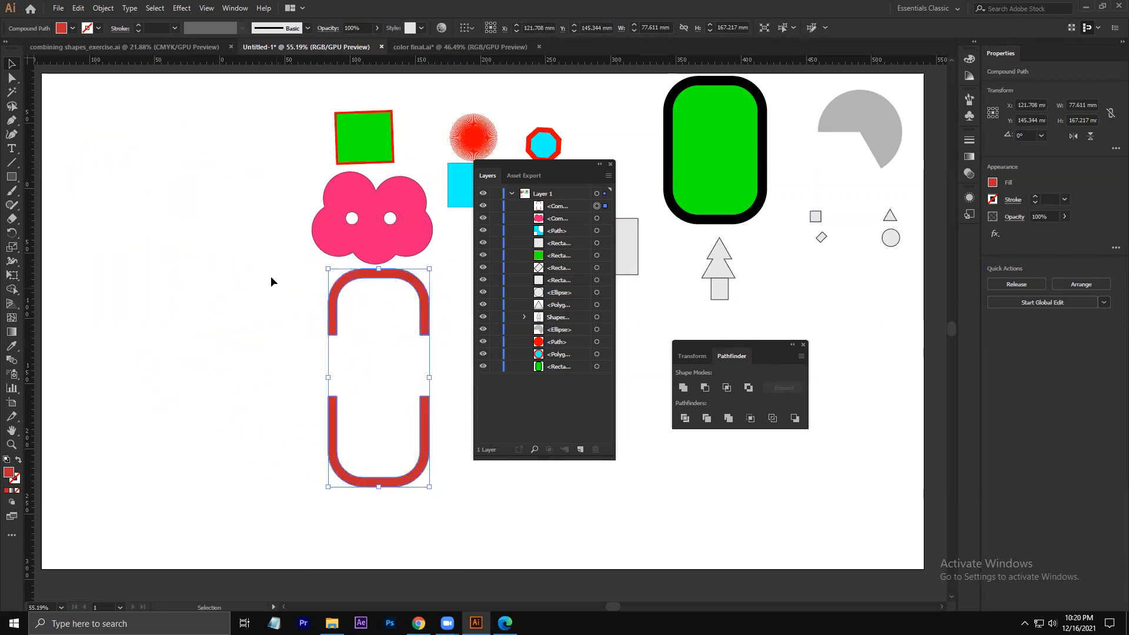
# - Select all the artwork and move it to the right, clearing space on the artboard's left side
pyautogui.moveTo(192, 202); pyautogui.dragTo(221, 165)
pyautogui.moveTo(283, 76); pyautogui.dragTo(846, 449)
pyautogui.moveTo(369, 192); pyautogui.dragTo(453, 192)
pyautogui.press('space')
pyautogui.moveTo(186, 167); pyautogui.dragTo(204, 207)
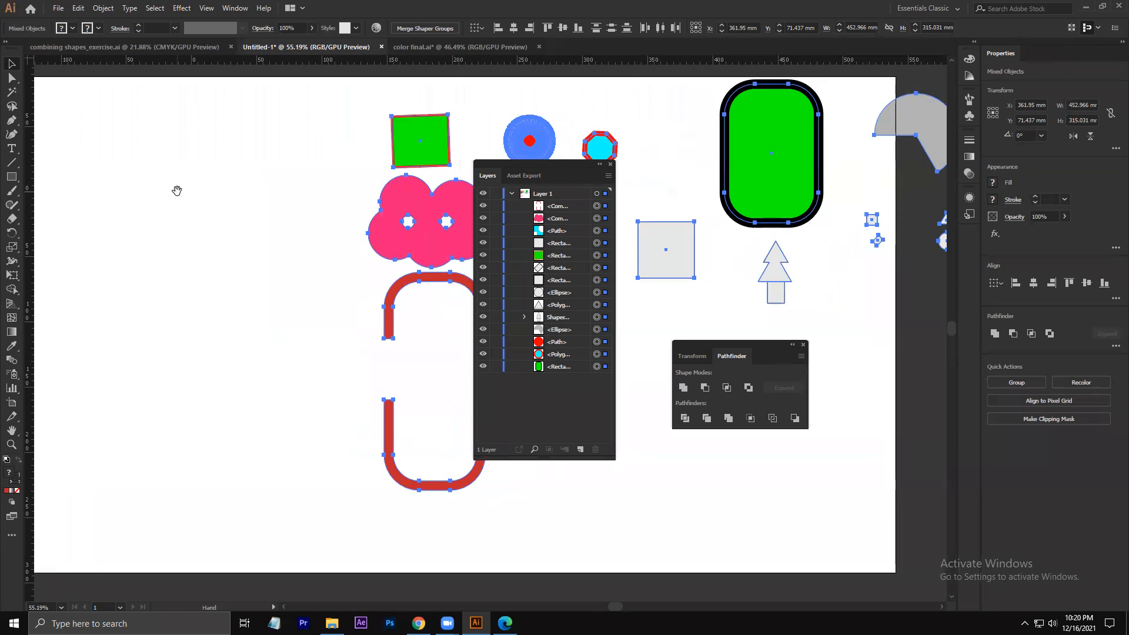
# - Draw a horizontal ellipse about 189 × 142 mm in the cleared area and give it the default white fill and black 1 pt stroke
pyautogui.press('l')
pyautogui.moveTo(123, 138); pyautogui.dragTo(188, 200)
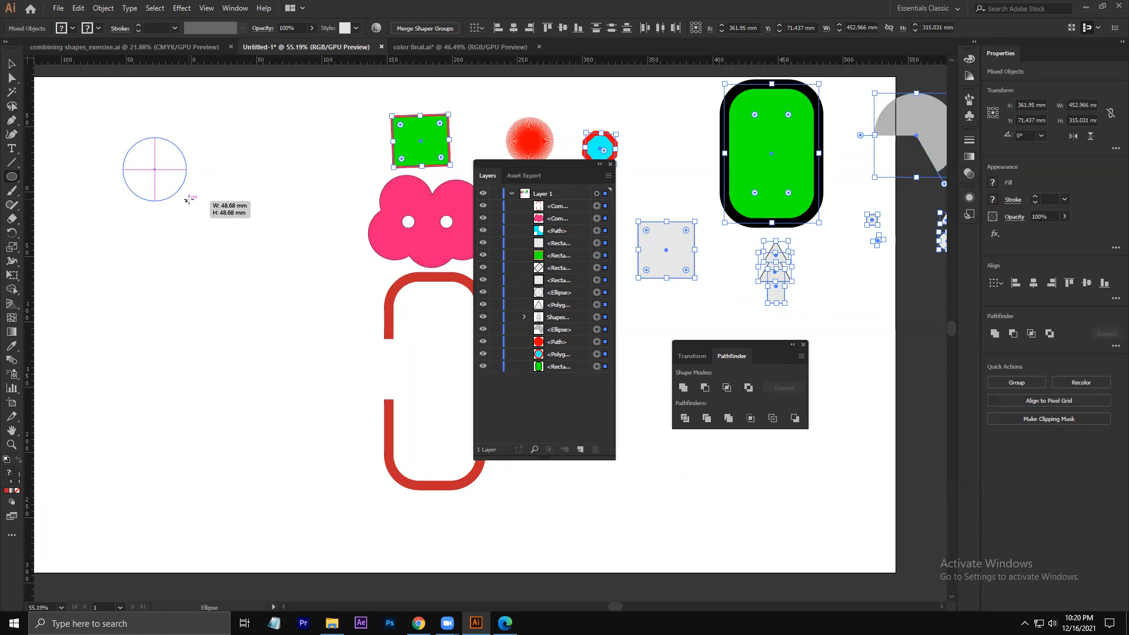
pyautogui.moveTo(187, 200); pyautogui.dragTo(328, 314)
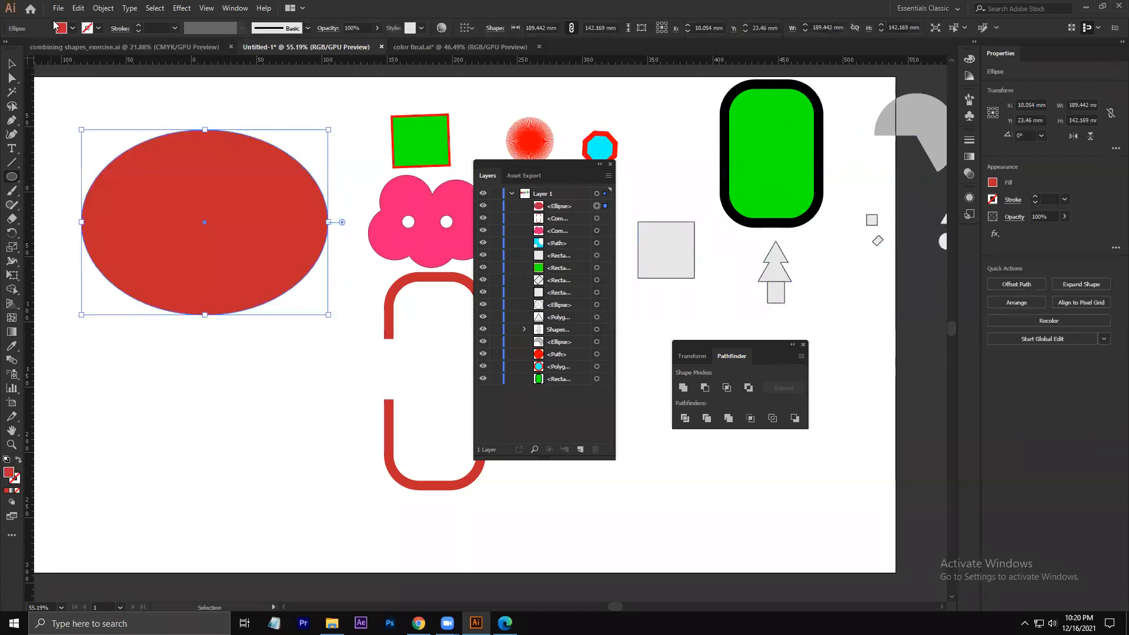
pyautogui.click(72, 28)
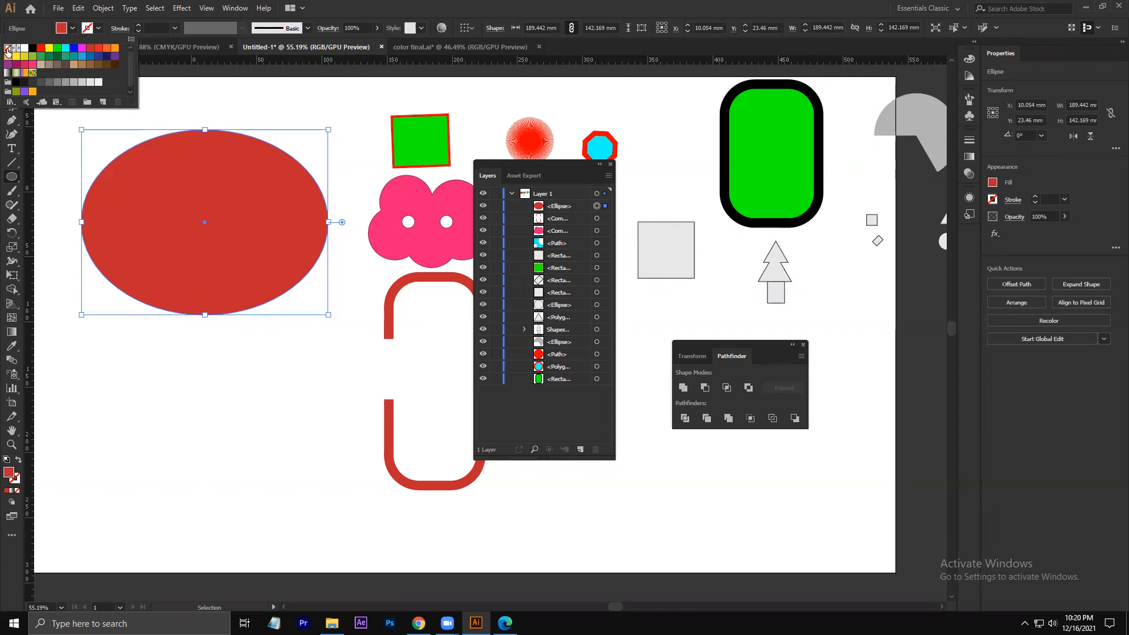
pyautogui.click(7, 48)
pyautogui.press('d')
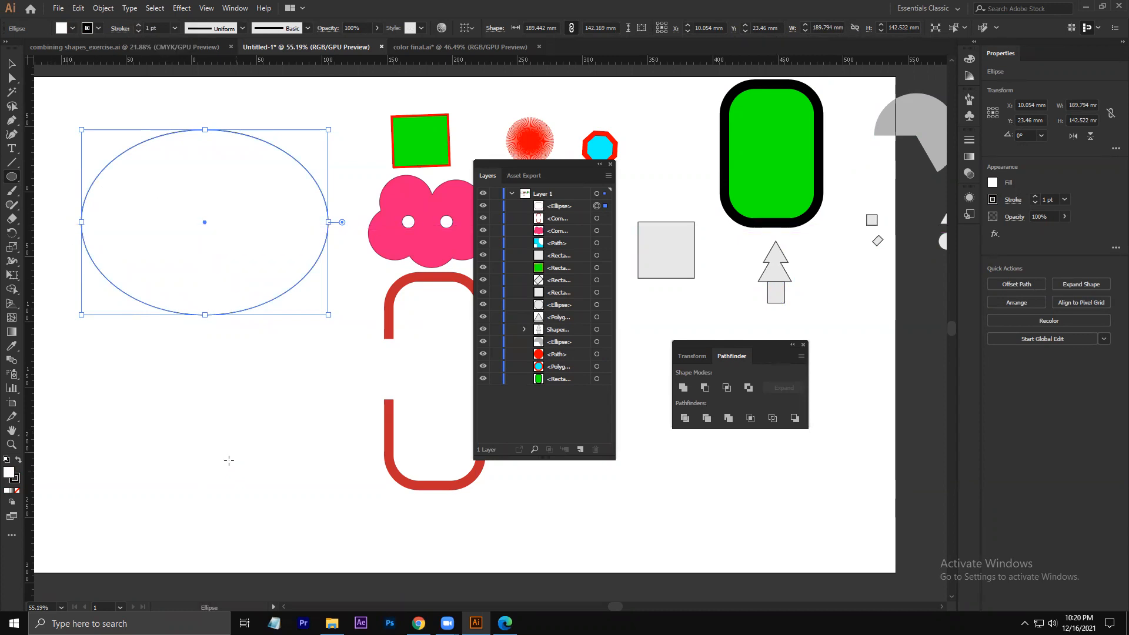
# - Draw an ellipse about 61 × 52 mm over the large ellipse's lower-left edge and place four overlapping copies in a row across it
pyautogui.moveTo(60, 218); pyautogui.dragTo(141, 285)
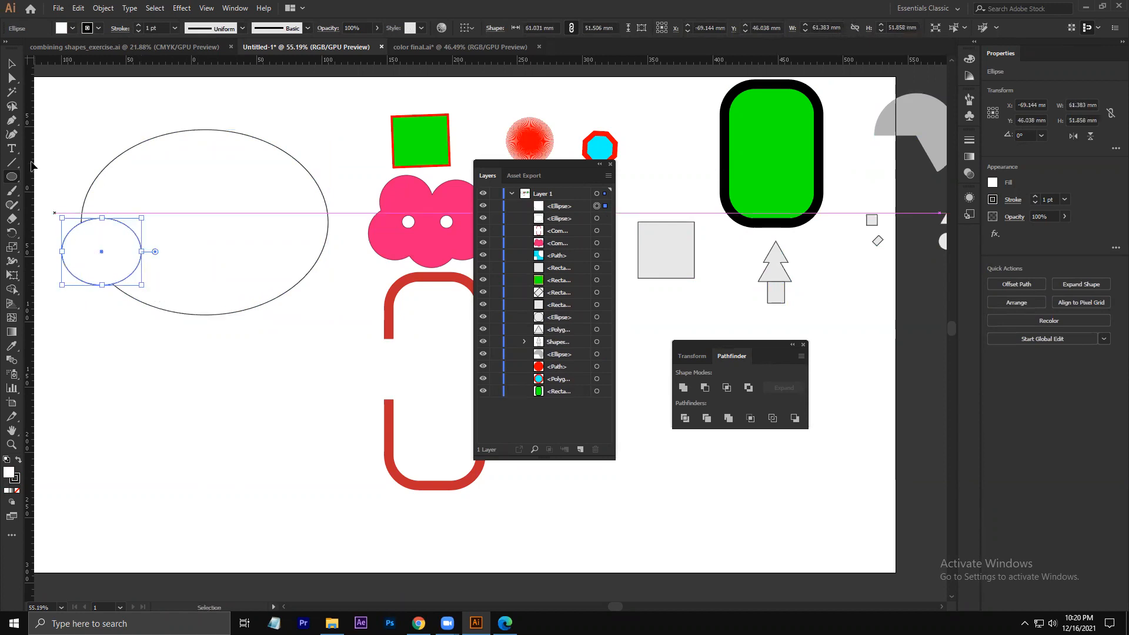
pyautogui.click(11, 66)
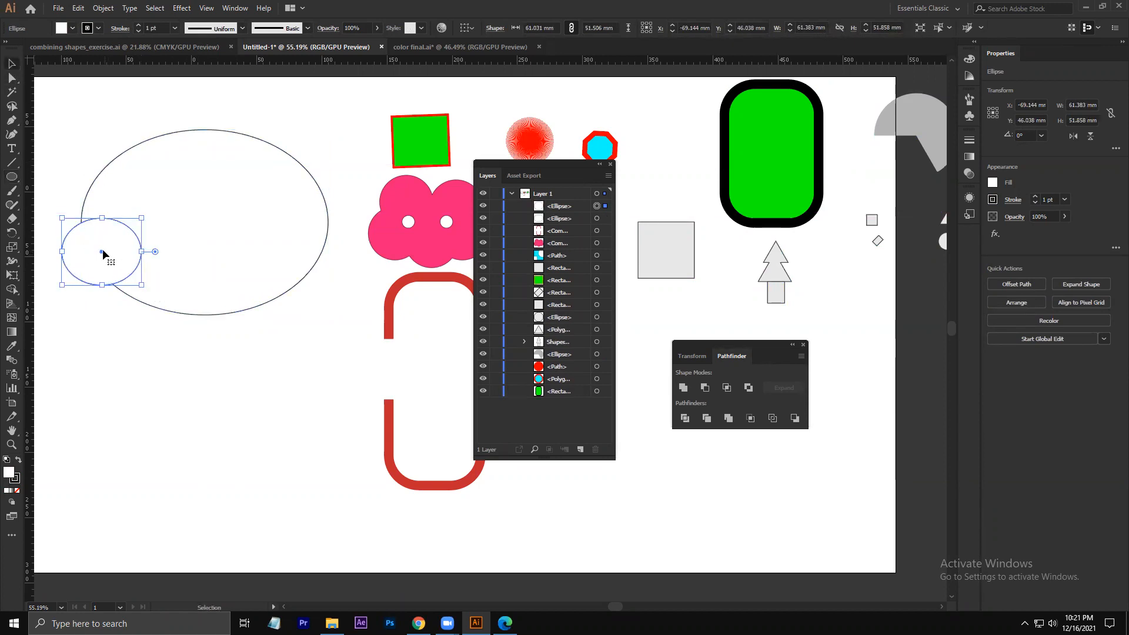
pyautogui.moveTo(101, 249); pyautogui.dragTo(288, 252)
pyautogui.click(286, 339)
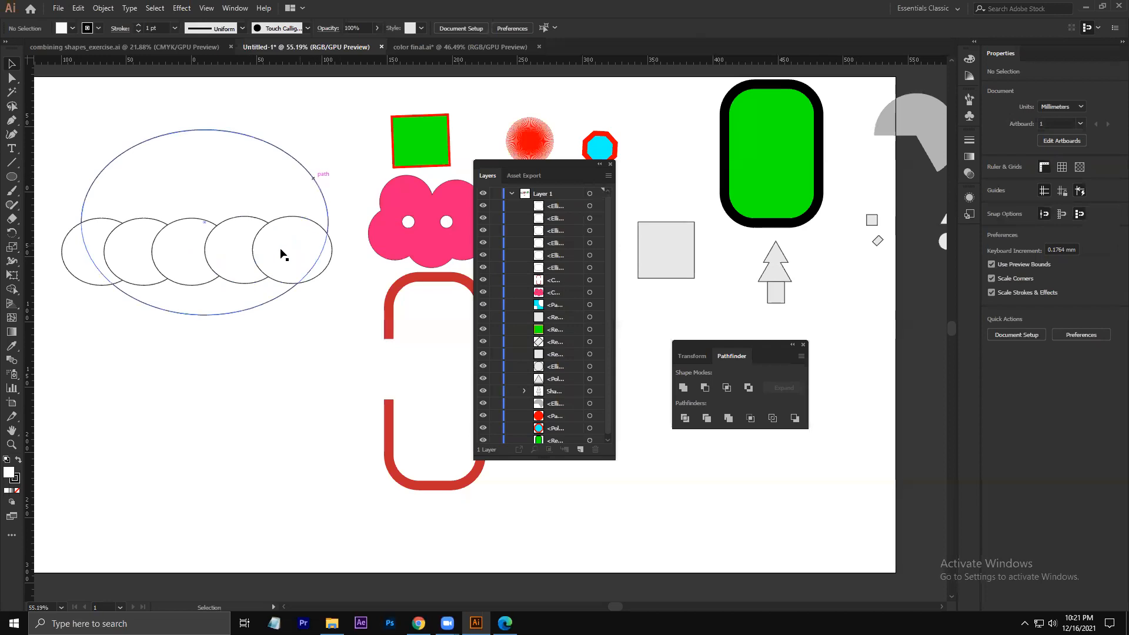
# - Select all six ellipses and remove the small ones and the large one's lower part with Shape Builder, leaving a scalloped umbrella canopy
pyautogui.moveTo(59, 116); pyautogui.dragTo(341, 320)
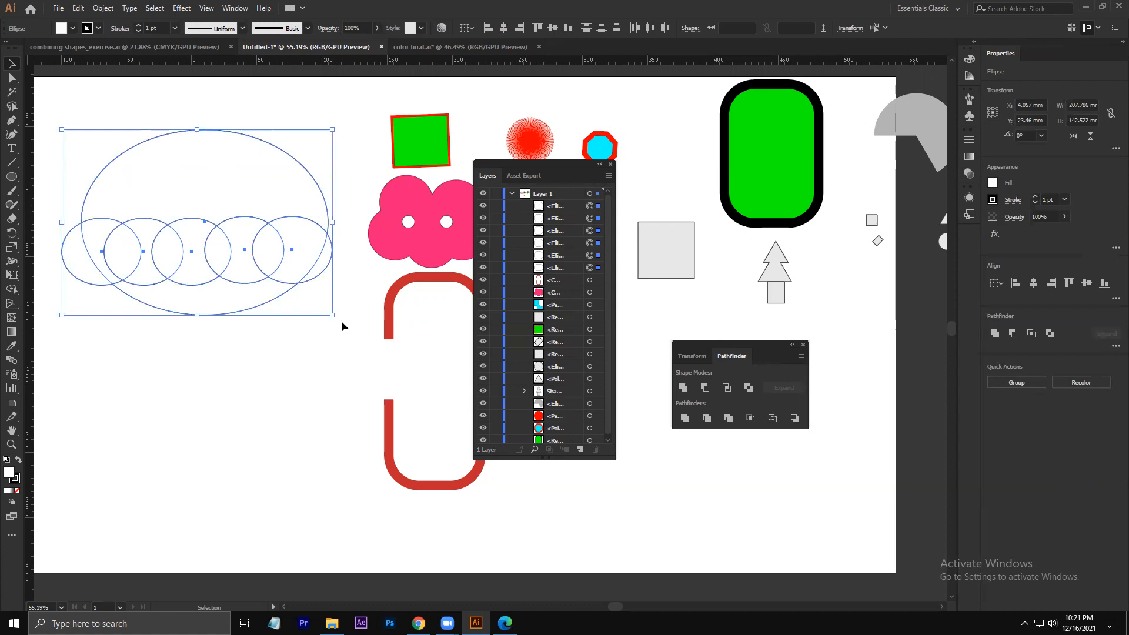
pyautogui.hotkey('shift', 'm')
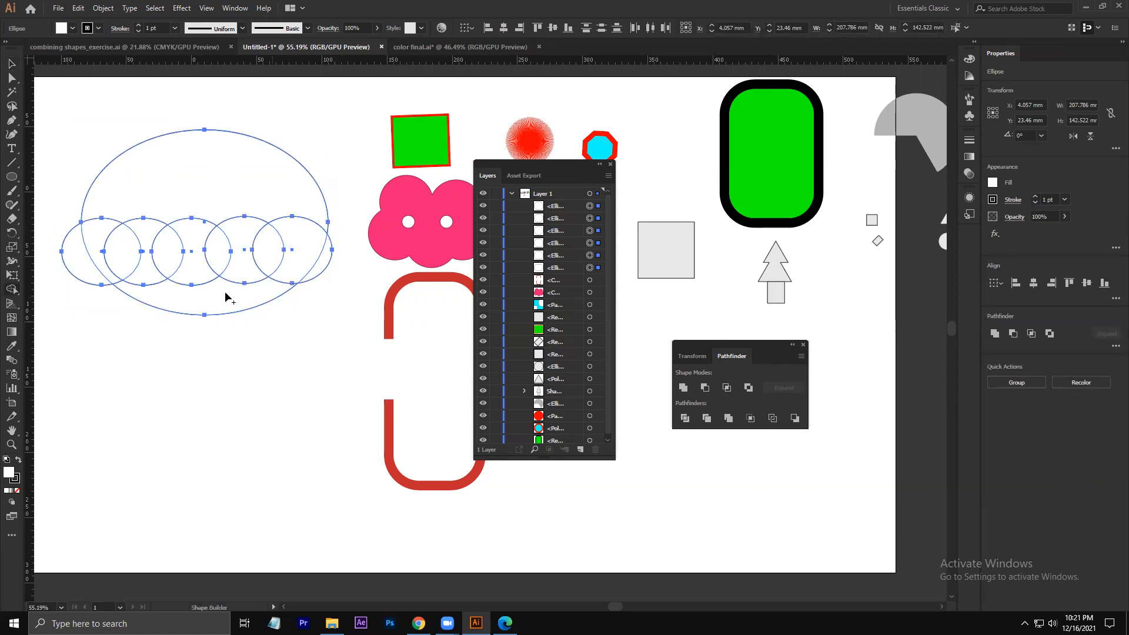
pyautogui.moveTo(56, 238)
pyautogui.mouseDown()
pyautogui.moveTo(122, 266)
pyautogui.moveTo(317, 261)
pyautogui.moveTo(307, 281)
pyautogui.moveTo(197, 313)
pyautogui.mouseUp()
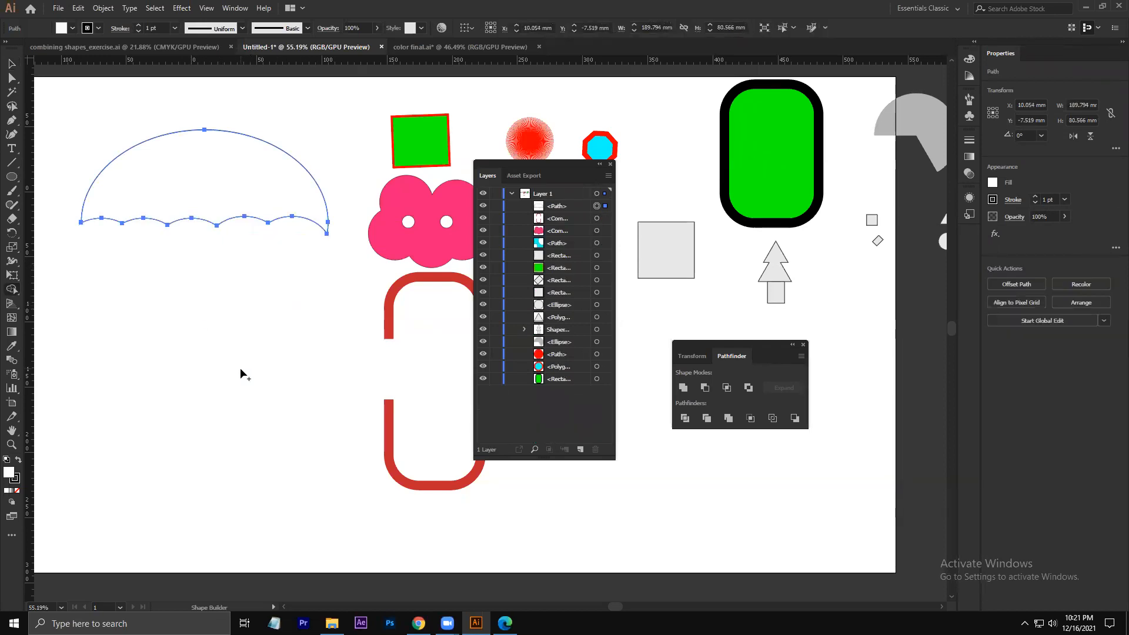
pyautogui.click(12, 63)
pyautogui.click(174, 281)
pyautogui.moveTo(91, 135); pyautogui.dragTo(166, 220)
pyautogui.click(196, 271)
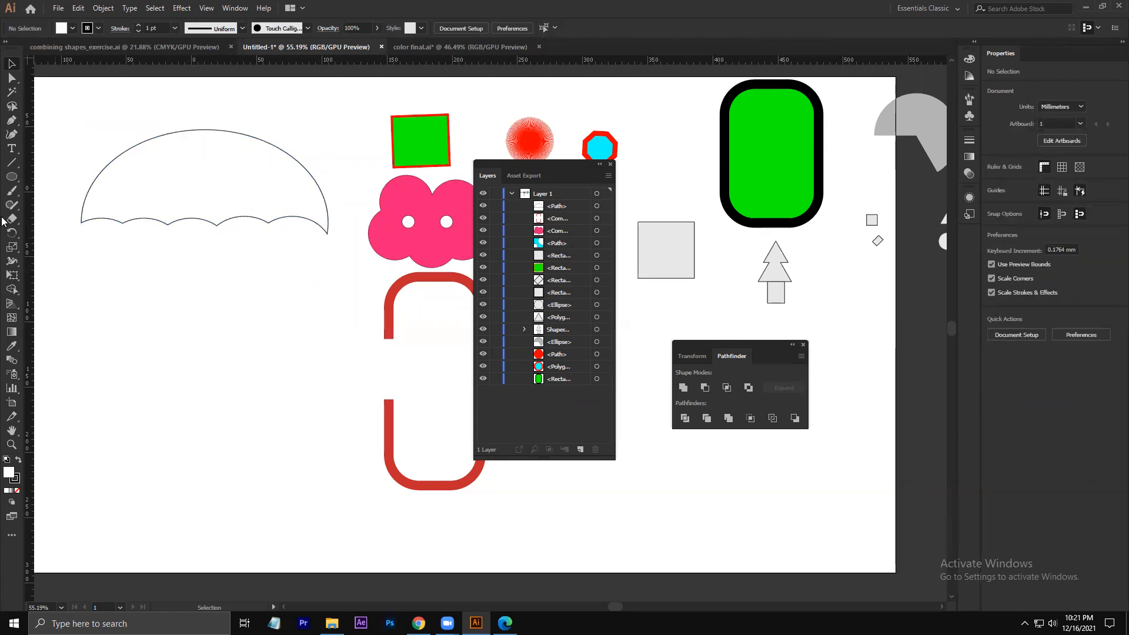
# - Draw a tall rounded rectangle about 43 × 200 mm vertically across the middle of the umbrella canopy
pyautogui.click(12, 177)
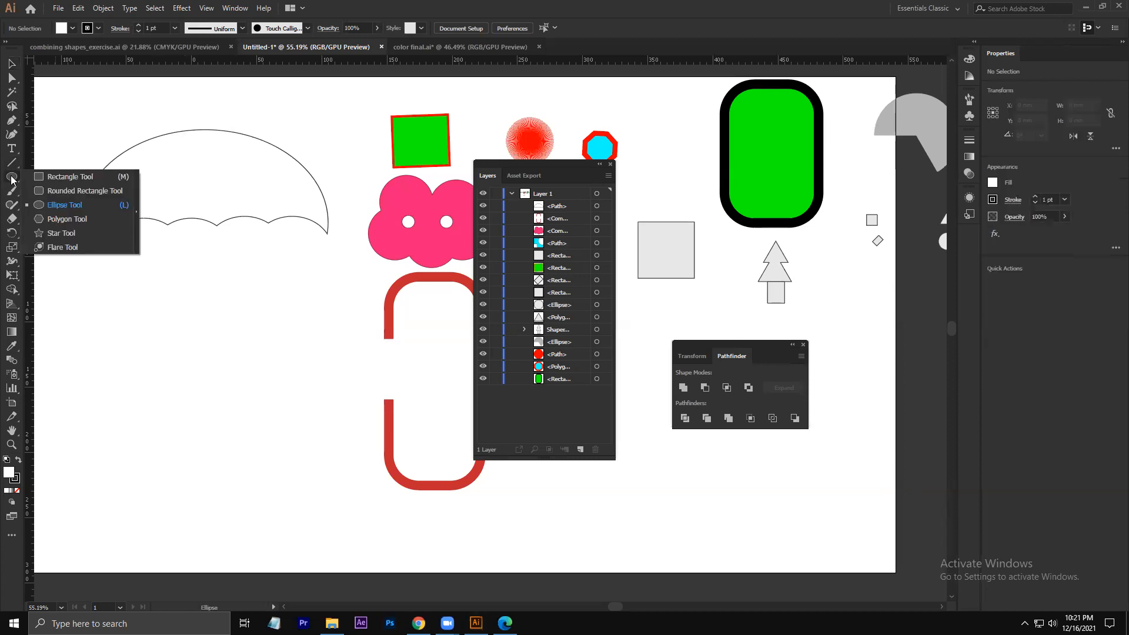
pyautogui.click(55, 191)
pyautogui.moveTo(169, 98); pyautogui.dragTo(215, 354)
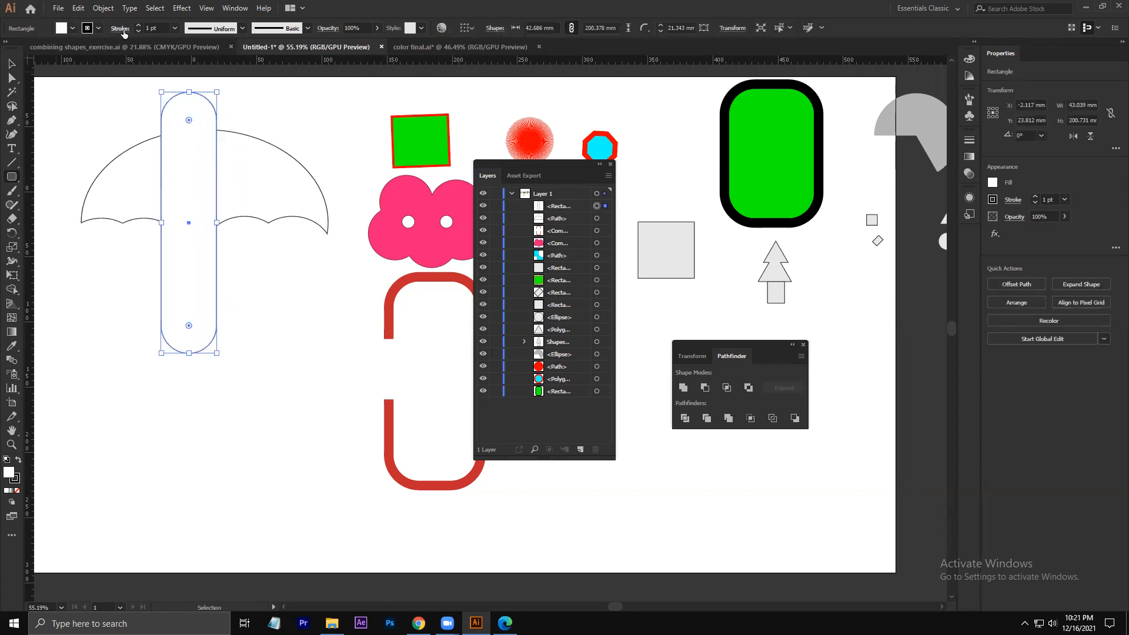
# - Give the tall rounded rectangle a red stroke with a weight of 10 pt
pyautogui.click(99, 28)
pyautogui.click(41, 48)
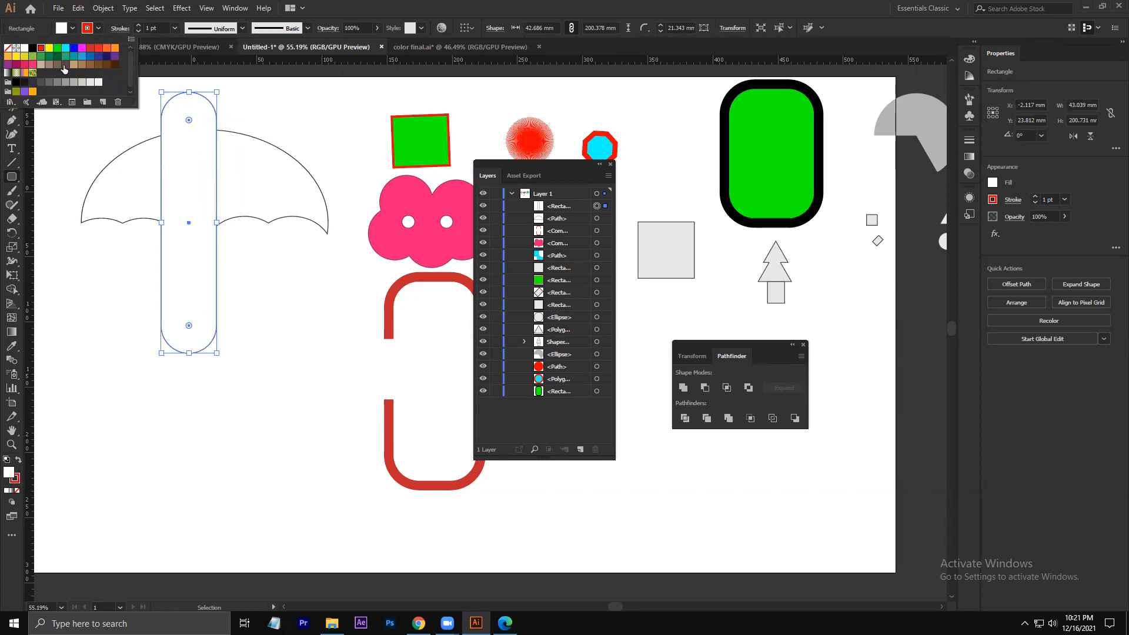
pyautogui.click(137, 27)
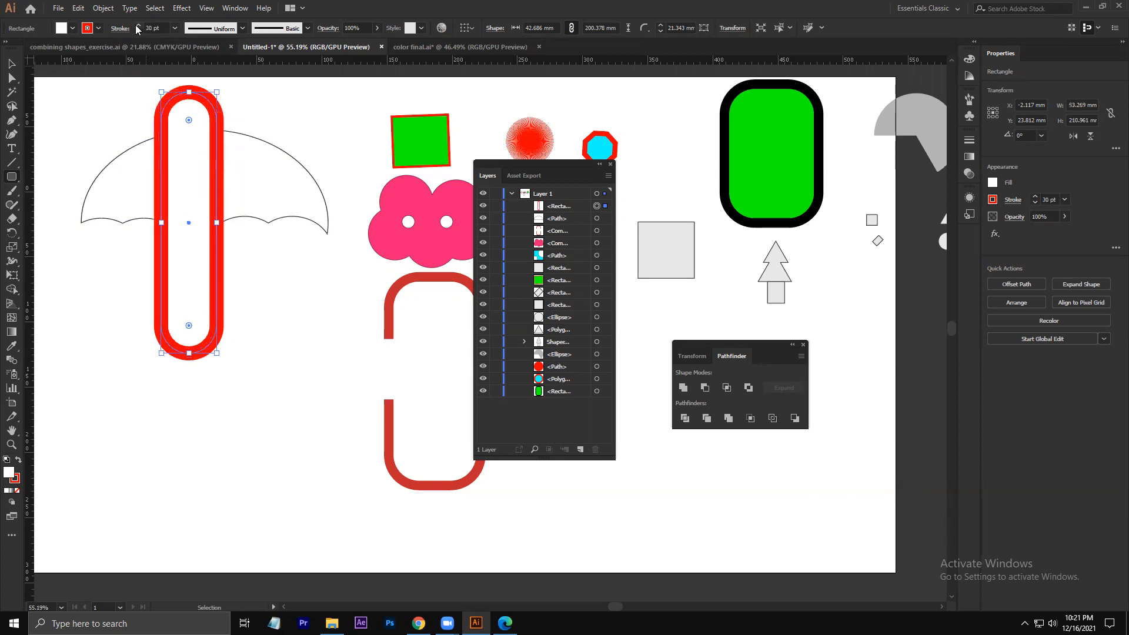
pyautogui.click(137, 31)
pyautogui.click(137, 32)
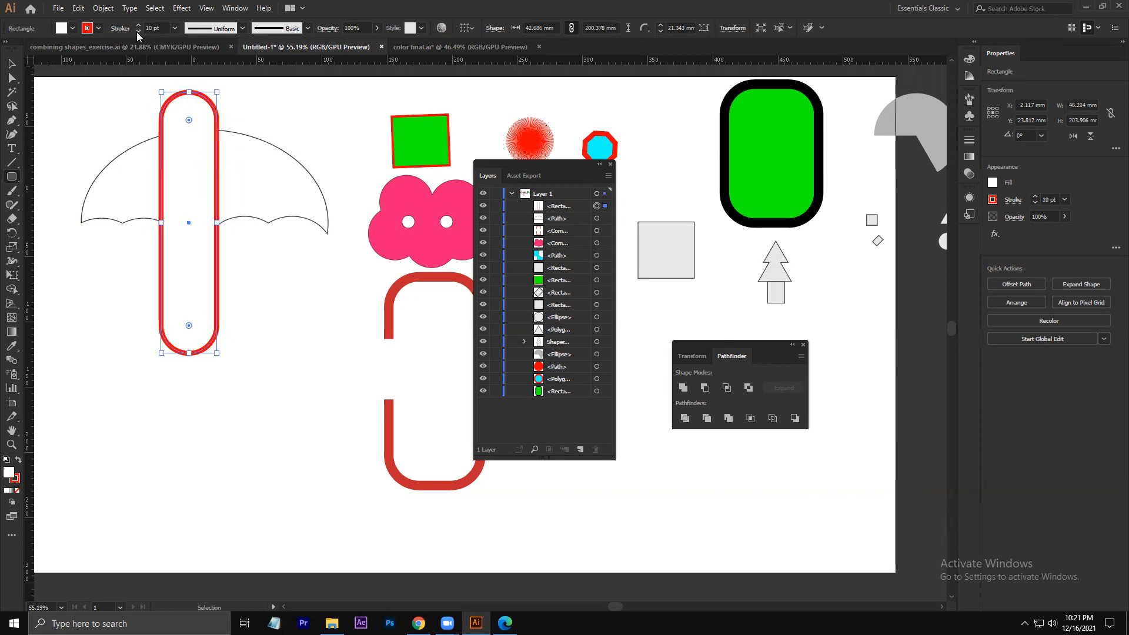
# - Remove the rounded rectangle's fill so only its red outline remains over the canopy
pyautogui.press('v')
pyautogui.click(83, 101)
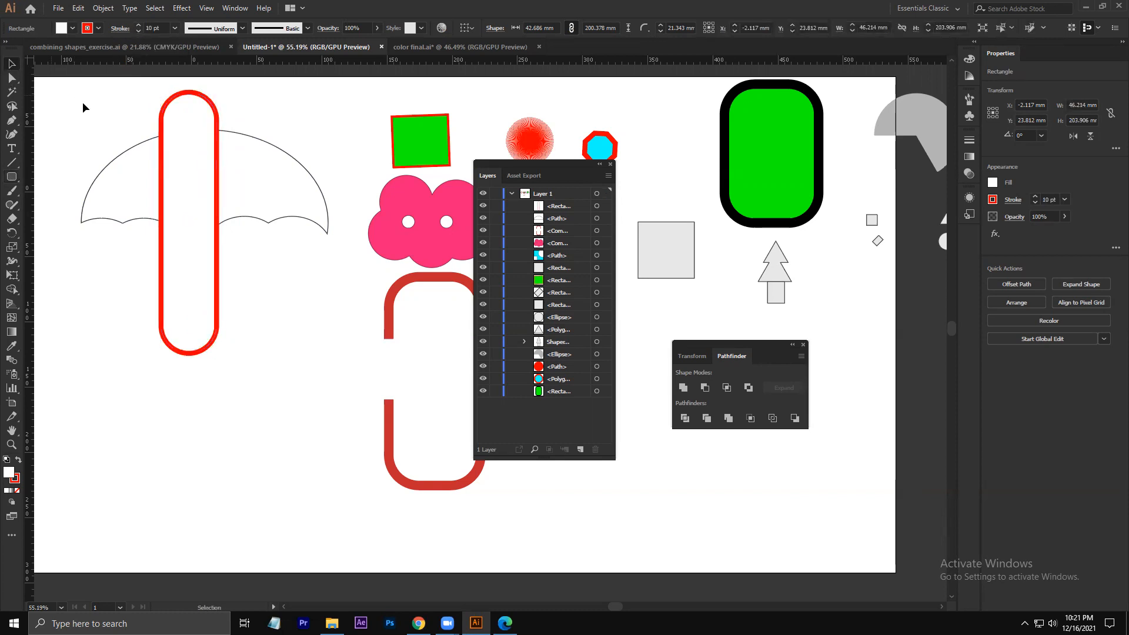
pyautogui.click(182, 119)
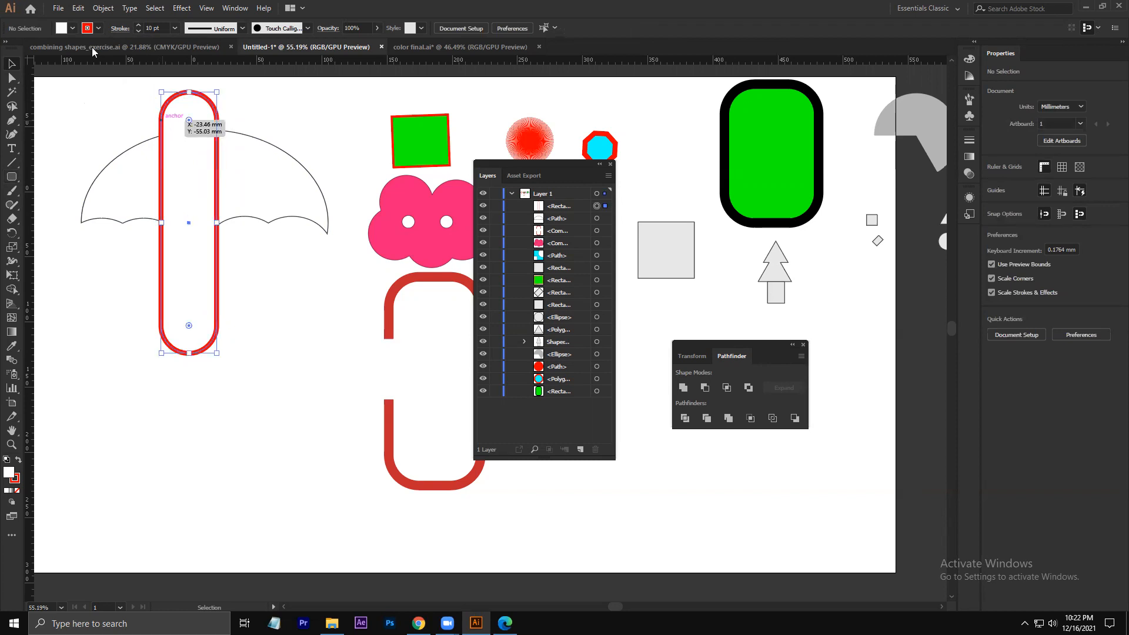
pyautogui.click(72, 28)
pyautogui.click(8, 47)
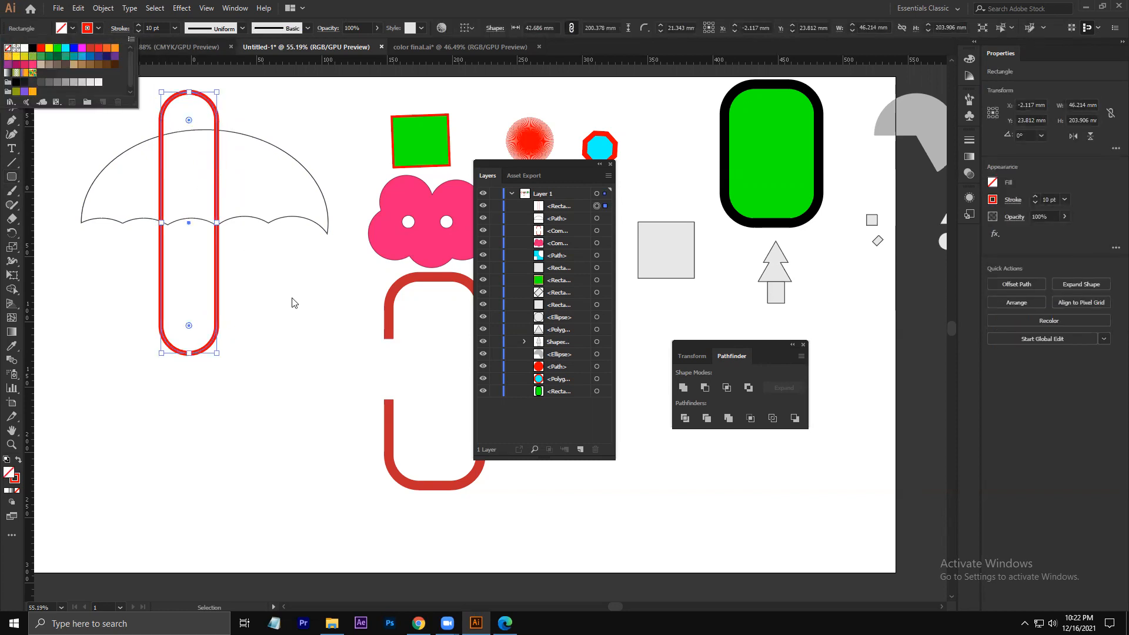
pyautogui.click(294, 303)
pyautogui.click(290, 308)
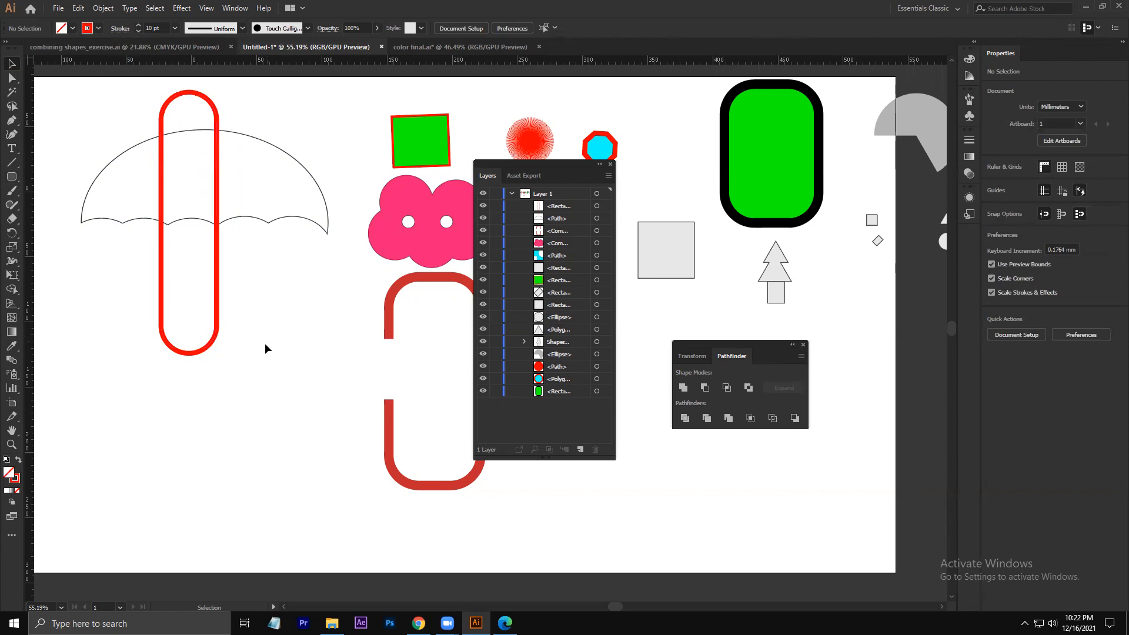
# - Move the canopy and the rounded rectangle together farther down the artboard
pyautogui.moveTo(100, 102); pyautogui.dragTo(346, 352)
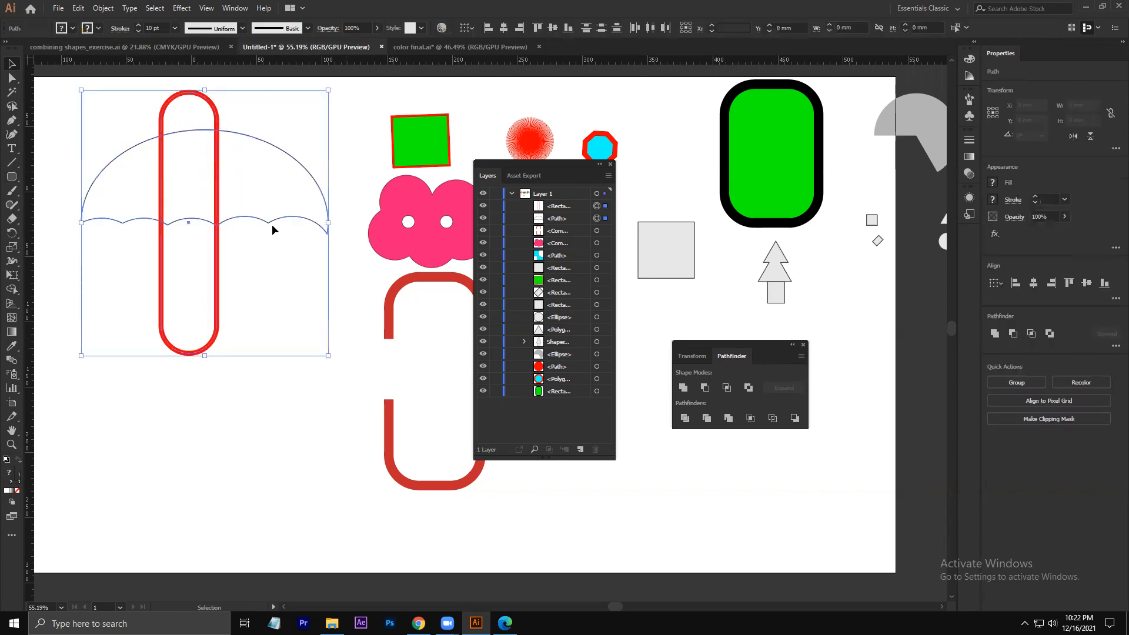
pyautogui.moveTo(271, 220); pyautogui.dragTo(291, 340)
pyautogui.click(319, 516)
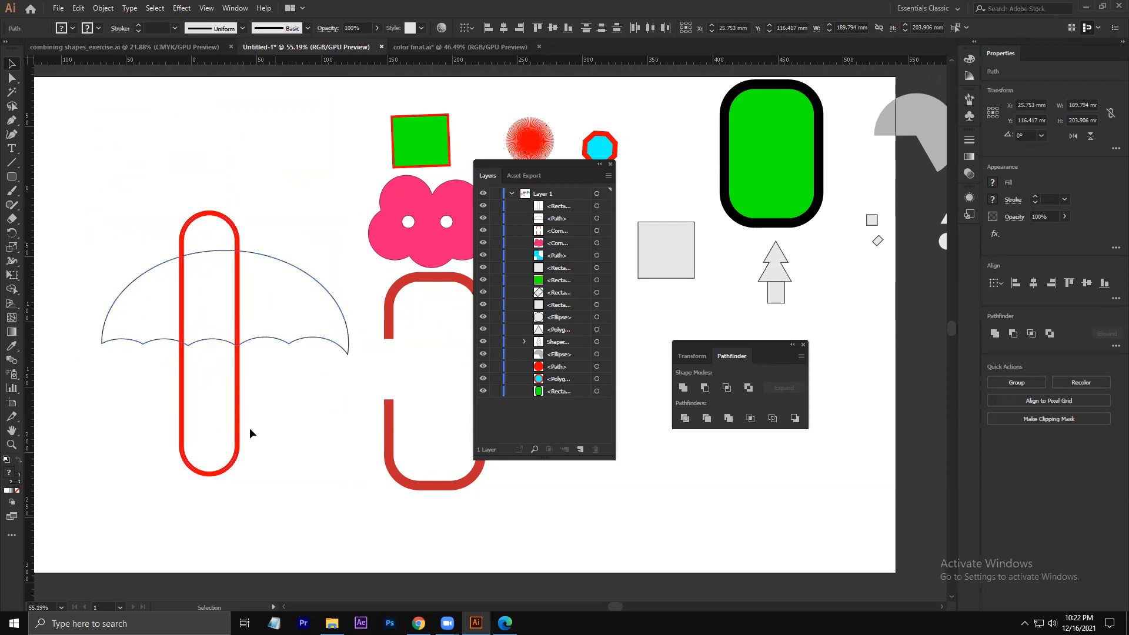
# - Raise the red rounded rectangle slightly above the canopy and narrow it from its left side to about 31 mm wide
pyautogui.click(234, 231)
pyautogui.moveTo(234, 231); pyautogui.dragTo(234, 220)
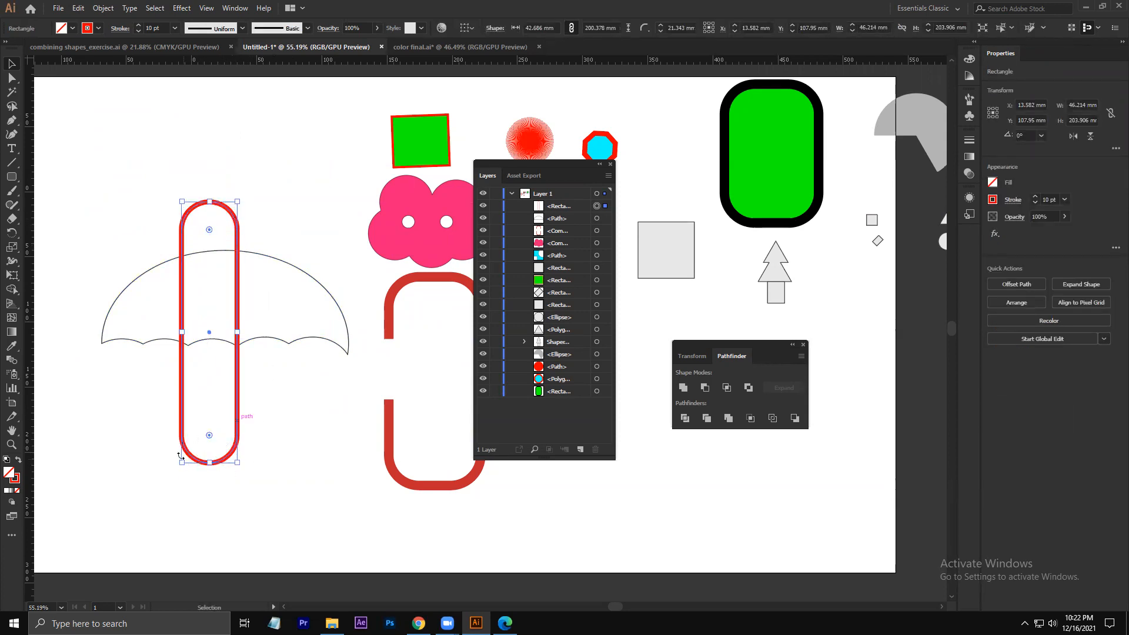
pyautogui.moveTo(179, 331); pyautogui.dragTo(196, 330)
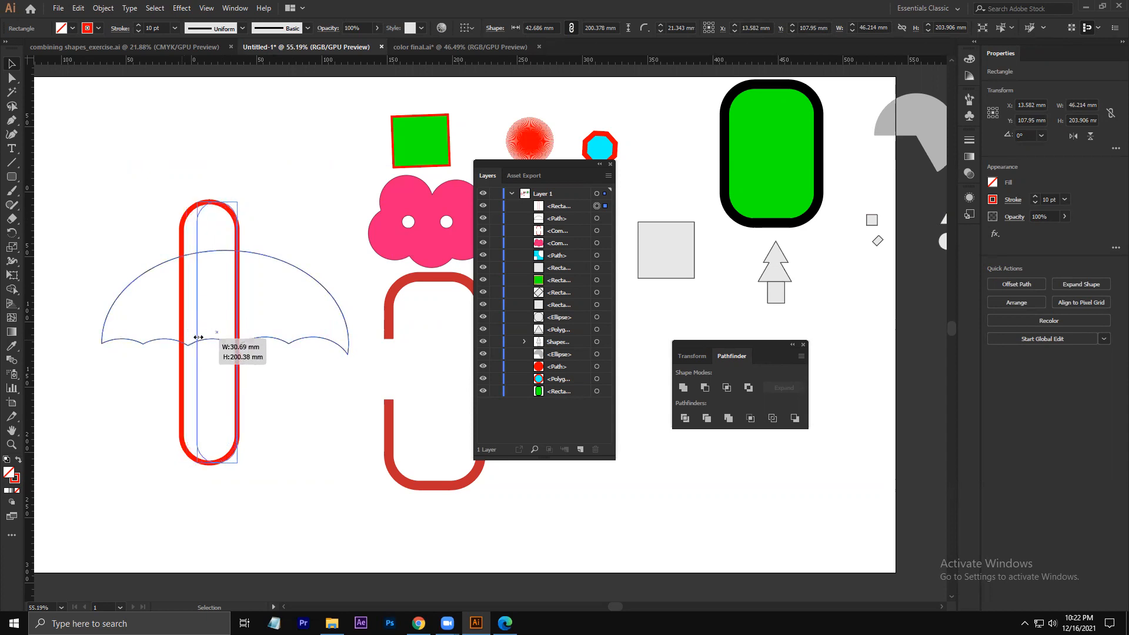
pyautogui.click(276, 397)
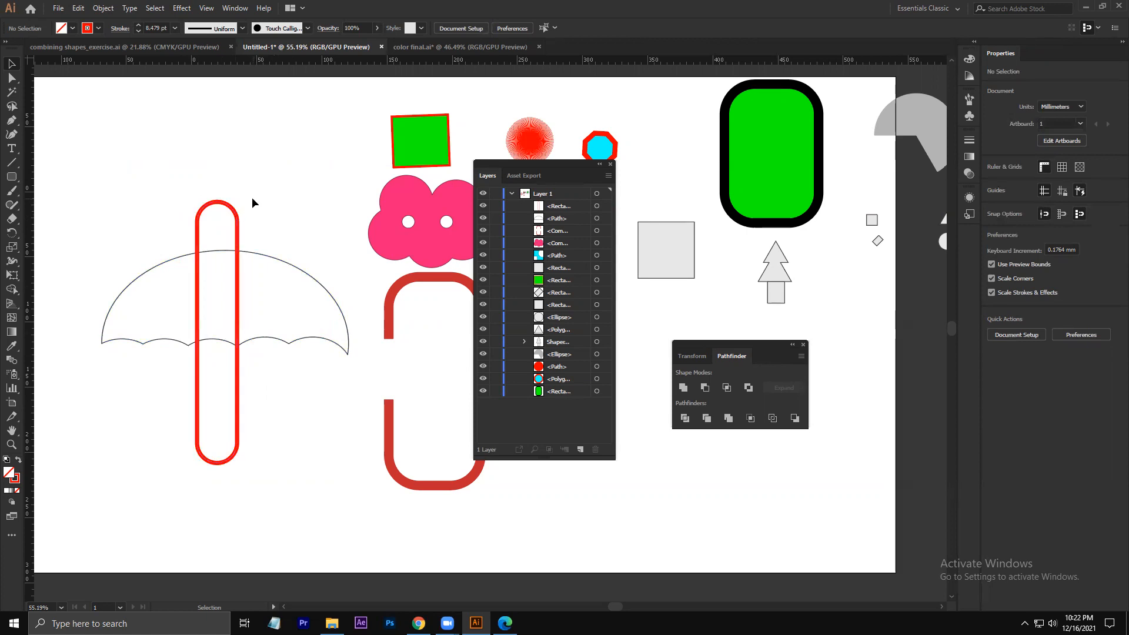
# - Draw a rectangle about 79 × 34 mm over the upper end of the red rounded outline and fill it white
pyautogui.click(236, 225)
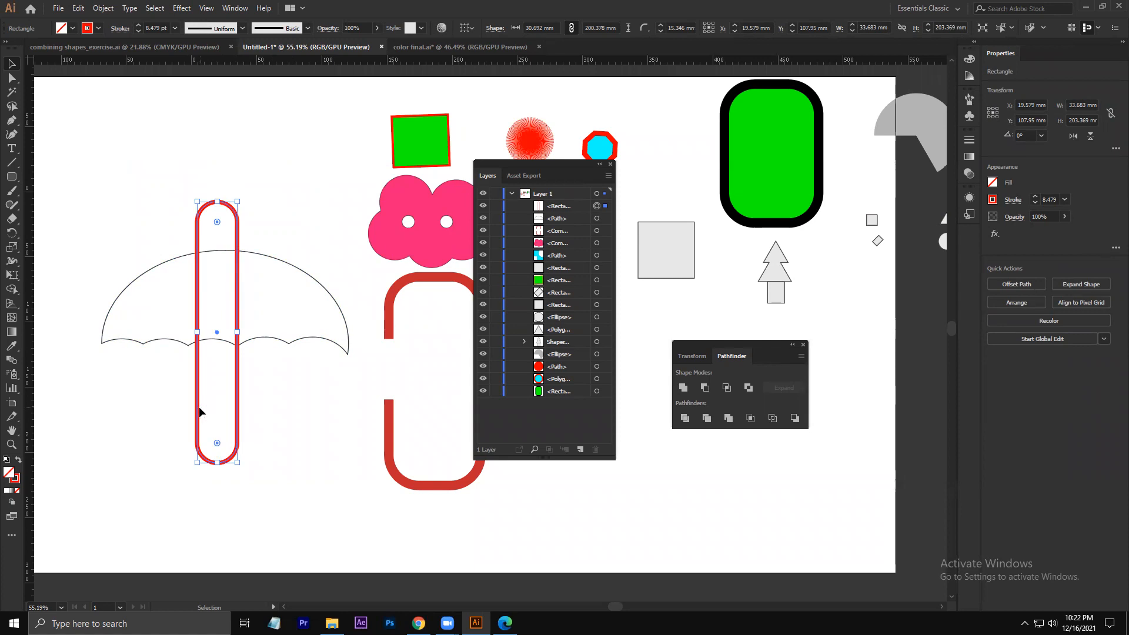
pyautogui.click(137, 406)
pyautogui.click(237, 233)
pyautogui.press('m')
pyautogui.moveTo(162, 178); pyautogui.dragTo(264, 222)
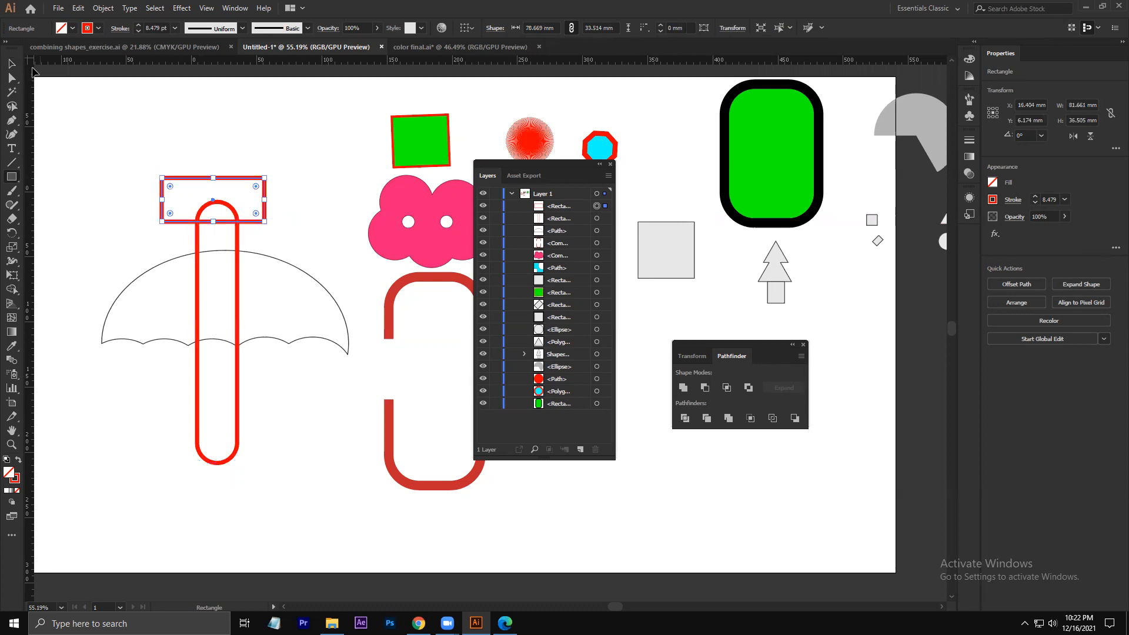
pyautogui.click(70, 27)
pyautogui.click(116, 99)
# - Try removing the rectangle and the rounded outline's upper end with Shape Builder before expanding the stroke, then undo it
pyautogui.click(12, 64)
pyautogui.moveTo(110, 148); pyautogui.dragTo(301, 222)
pyautogui.hotkey('shift', 'm')
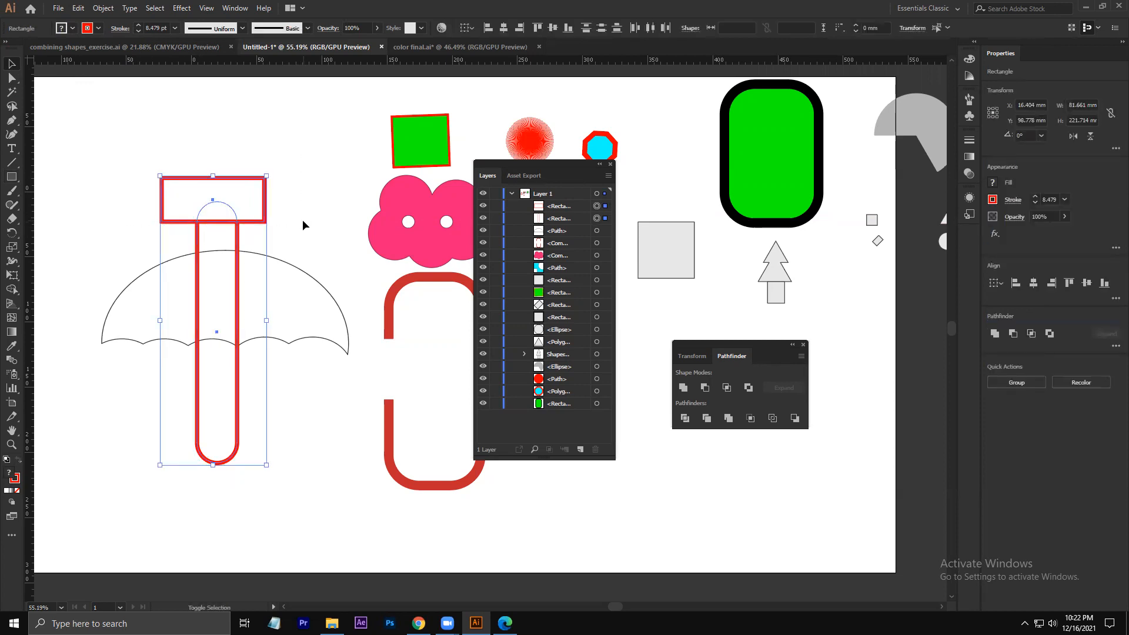
pyautogui.moveTo(301, 194)
pyautogui.mouseDown()
pyautogui.moveTo(244, 191)
pyautogui.moveTo(163, 213)
pyautogui.moveTo(226, 212)
pyautogui.mouseUp()
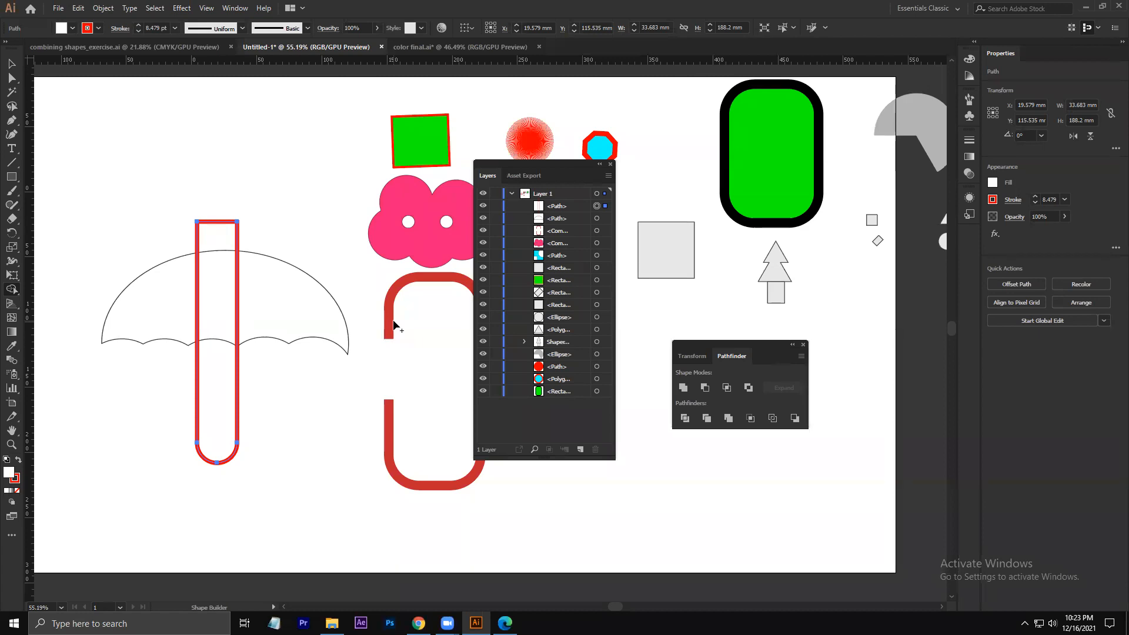
pyautogui.hotkey('ctrl', 'z')
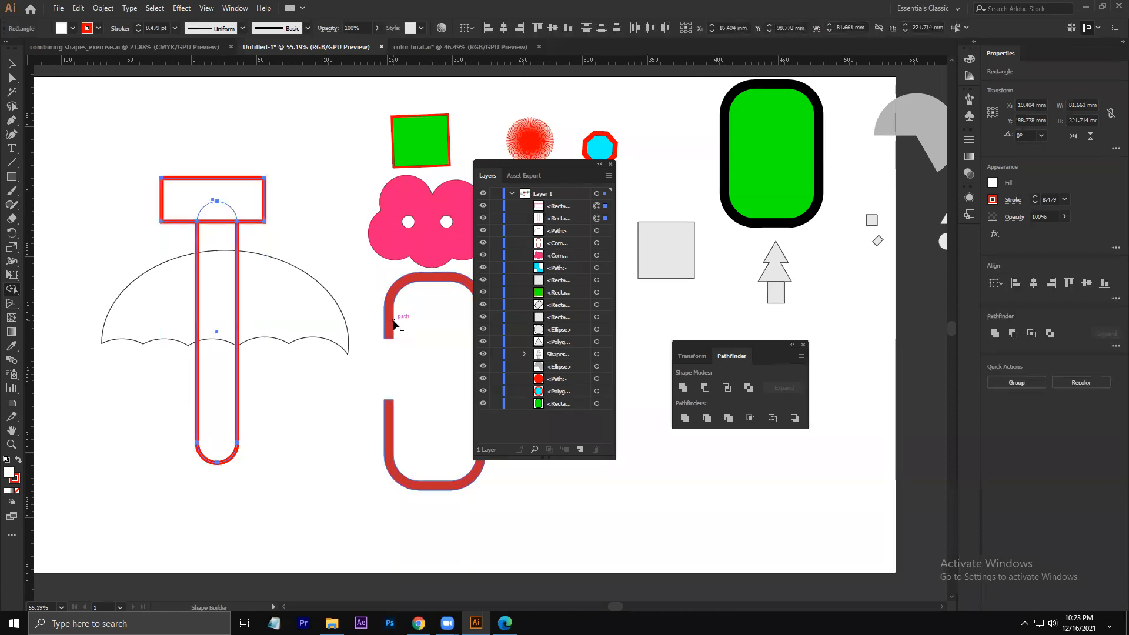
# - Select only the tall rounded rectangle and expand its stroke into a filled shape
pyautogui.click(11, 64)
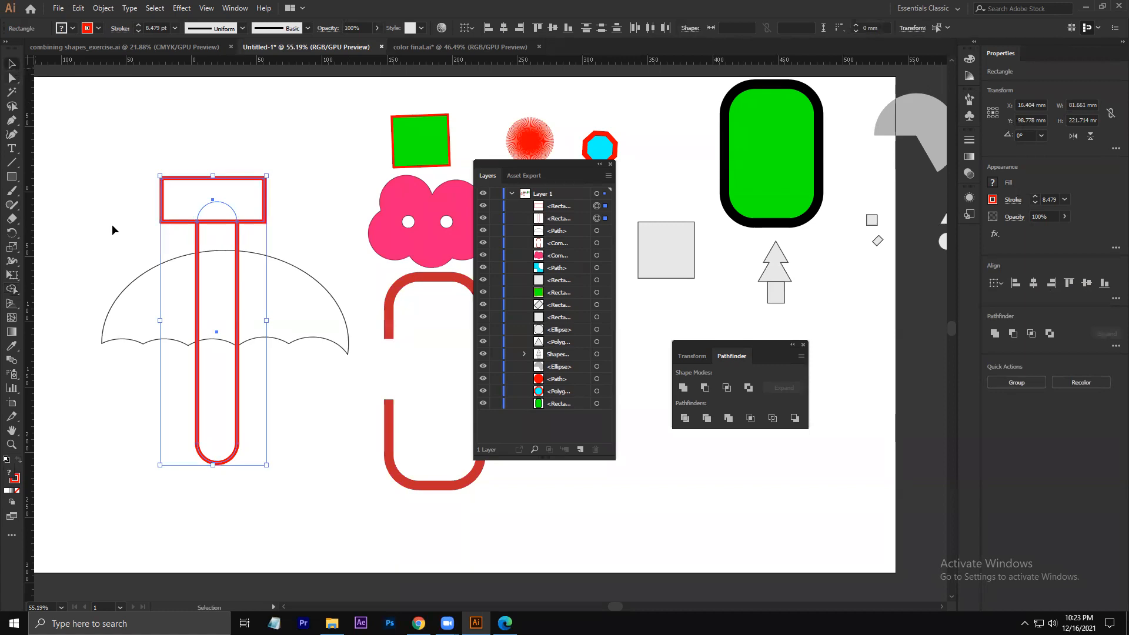
pyautogui.click(234, 416)
pyautogui.click(237, 411)
pyautogui.click(103, 7)
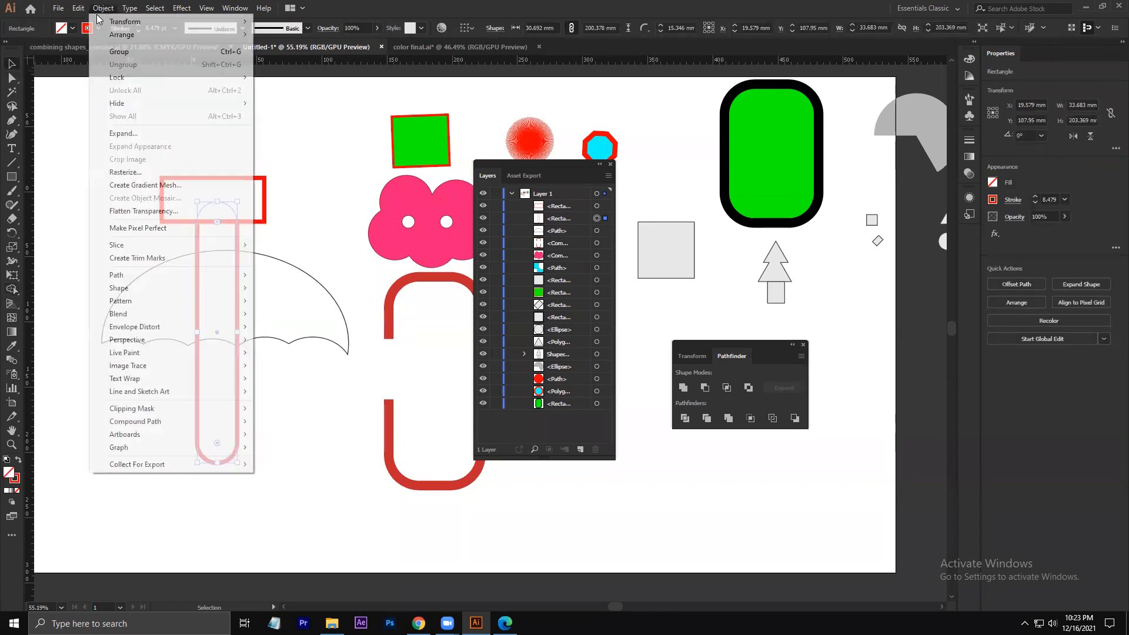
pyautogui.click(127, 134)
pyautogui.click(234, 333)
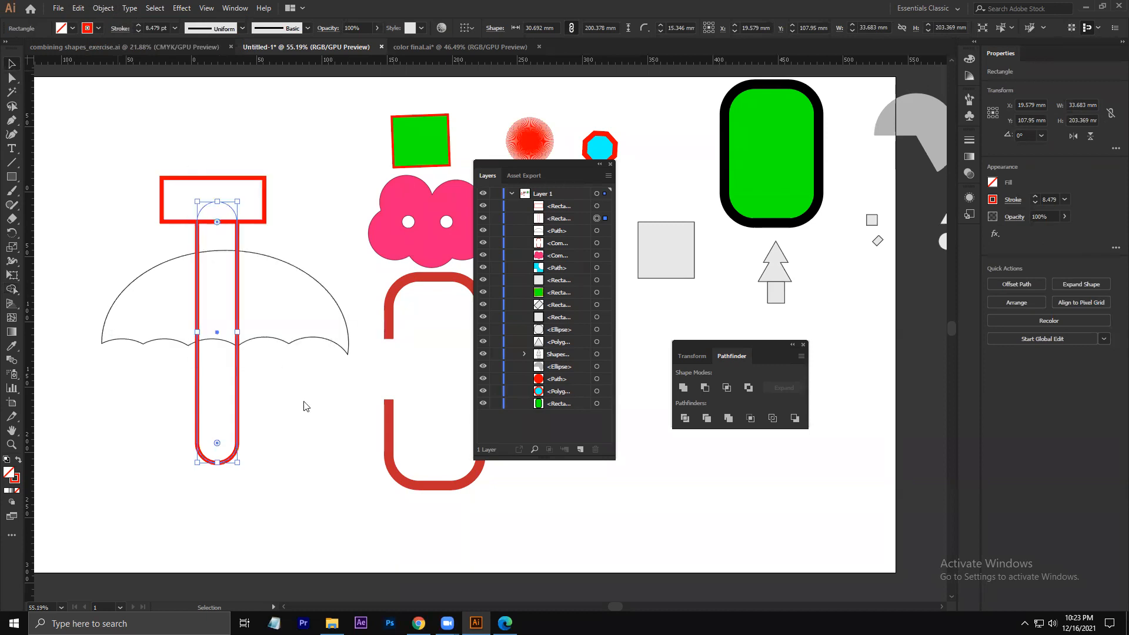
# - Select the expanded outline with the small rectangle and remove the rectangle and the outline's rounded upper end with Shape Builder
pyautogui.click(297, 368)
pyautogui.moveTo(297, 234); pyautogui.dragTo(306, 231)
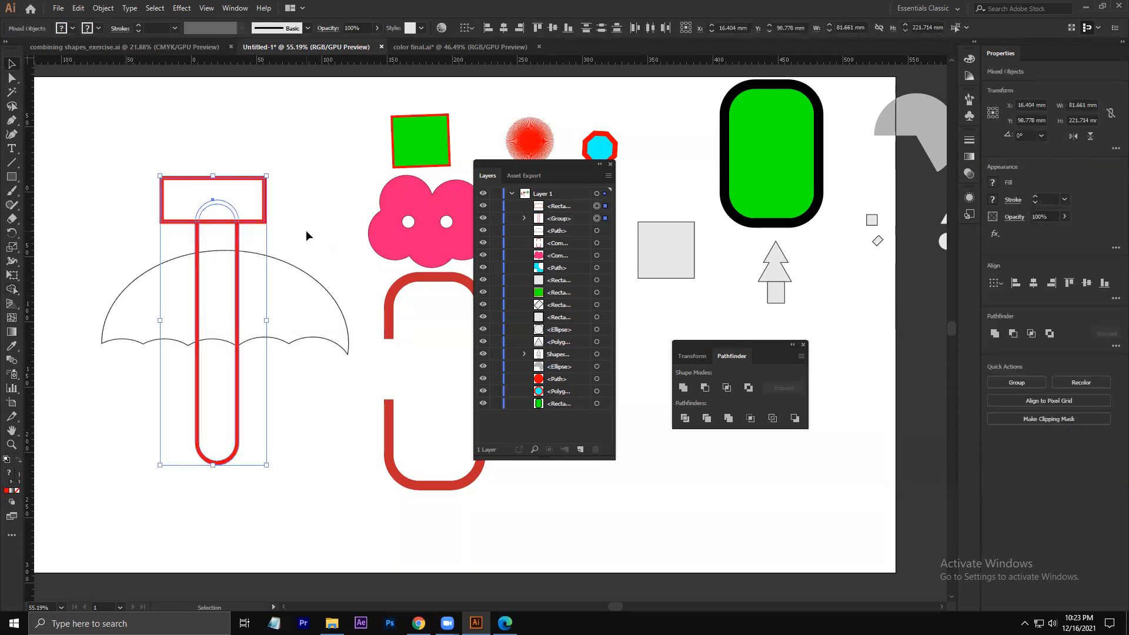
pyautogui.hotkey('shift', 'm')
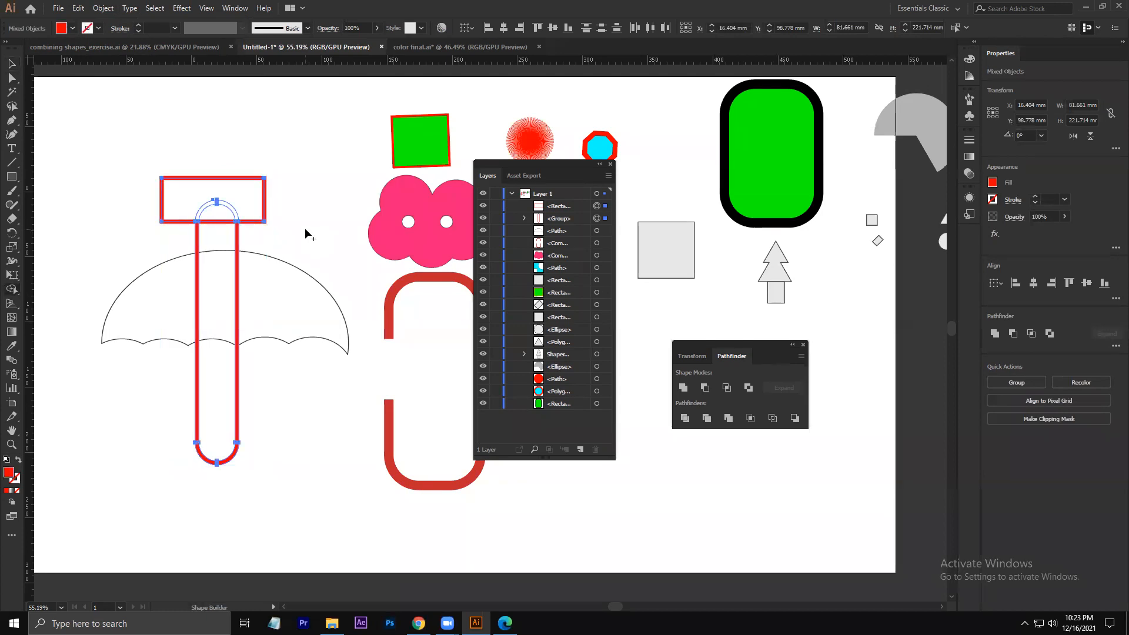
pyautogui.moveTo(265, 203); pyautogui.dragTo(176, 203)
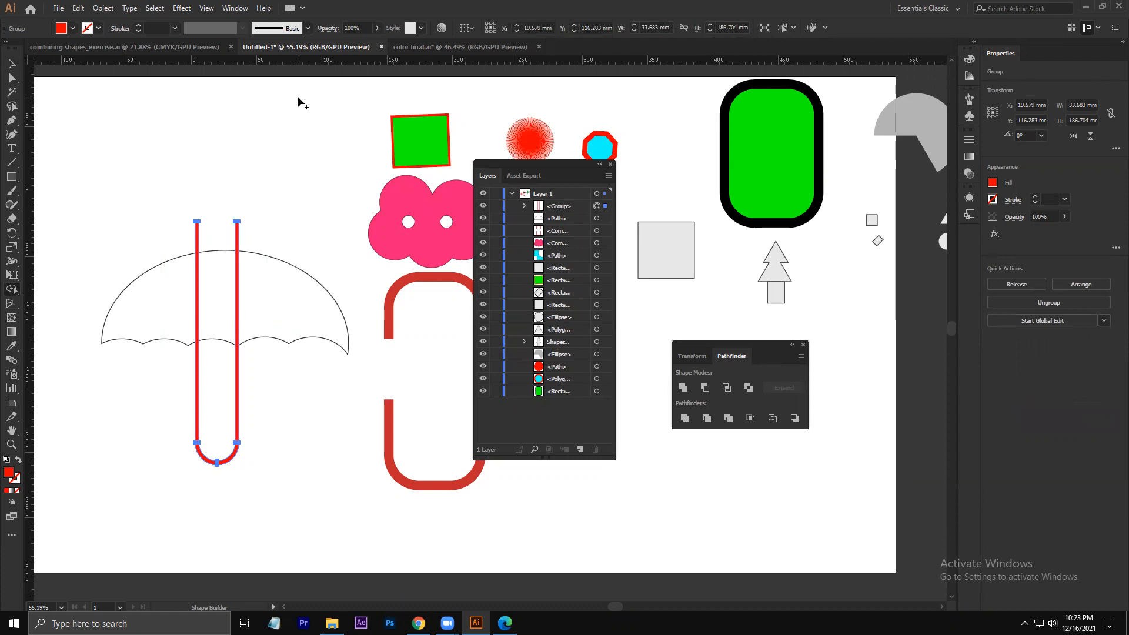
pyautogui.press('v')
pyautogui.click(295, 461)
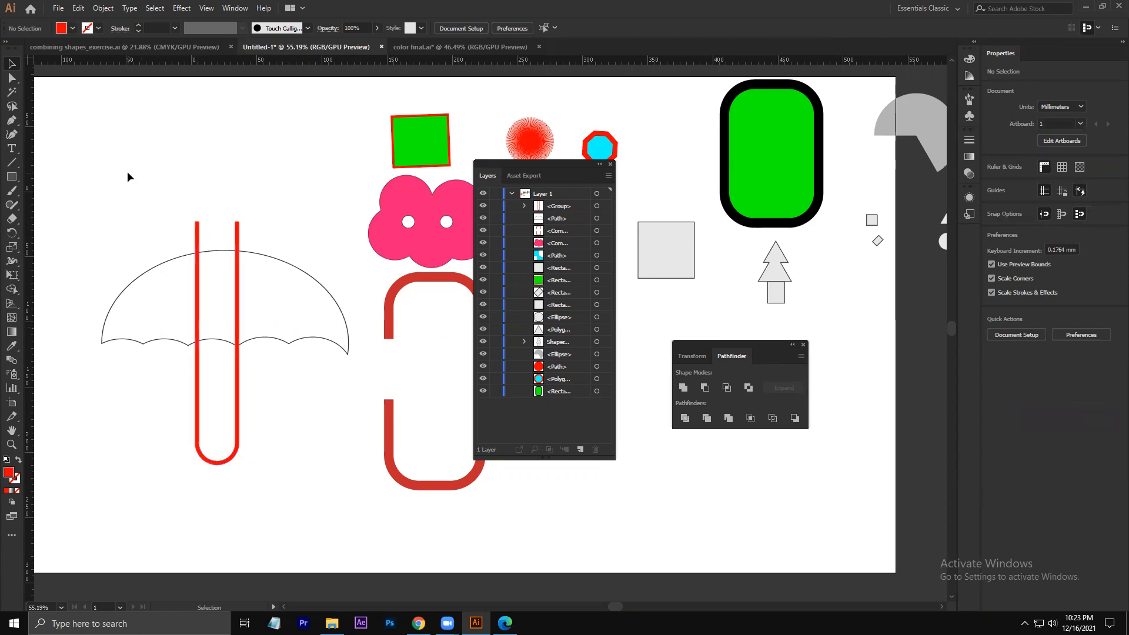
# - Draw a rectangle about 84 × 183 mm over the left side of the U-shaped handle and fill it yellow
pyautogui.press('m')
pyautogui.moveTo(108, 187); pyautogui.dragTo(220, 426)
pyautogui.click(72, 27)
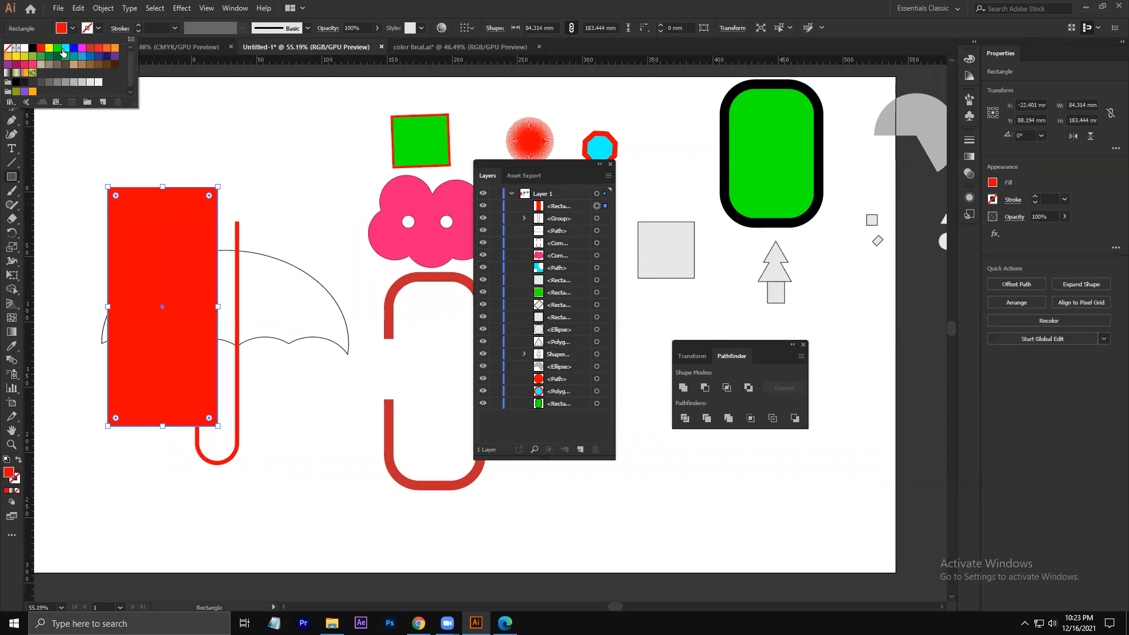
pyautogui.click(49, 48)
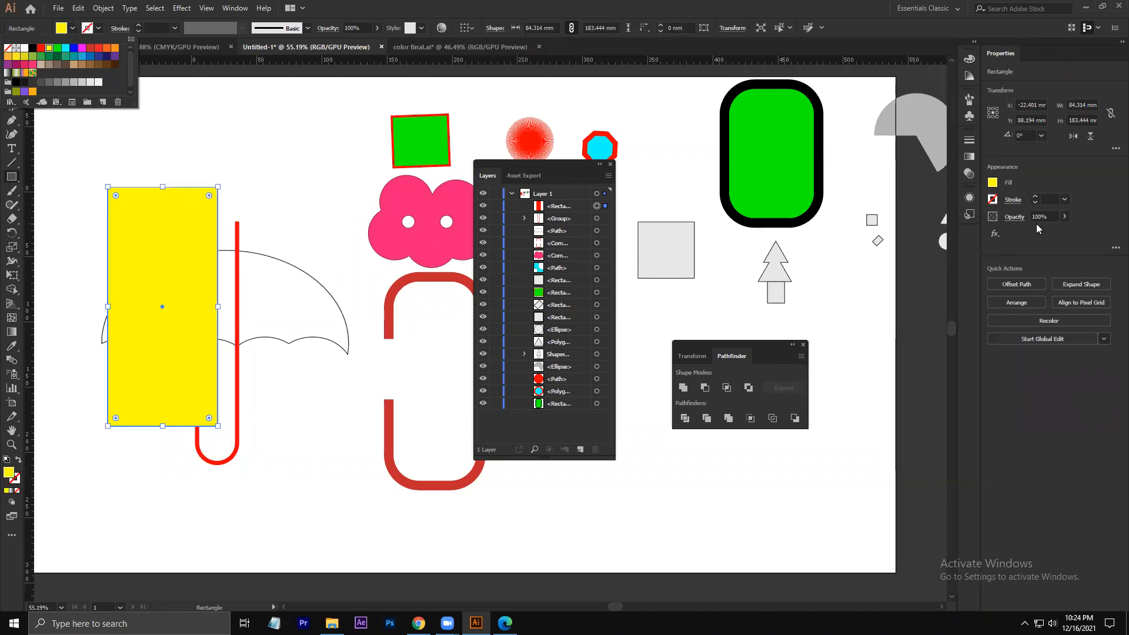
# - Lower the yellow rectangle's opacity to 31% so the handle shows through it
pyautogui.click(1014, 218)
pyautogui.click(1008, 218)
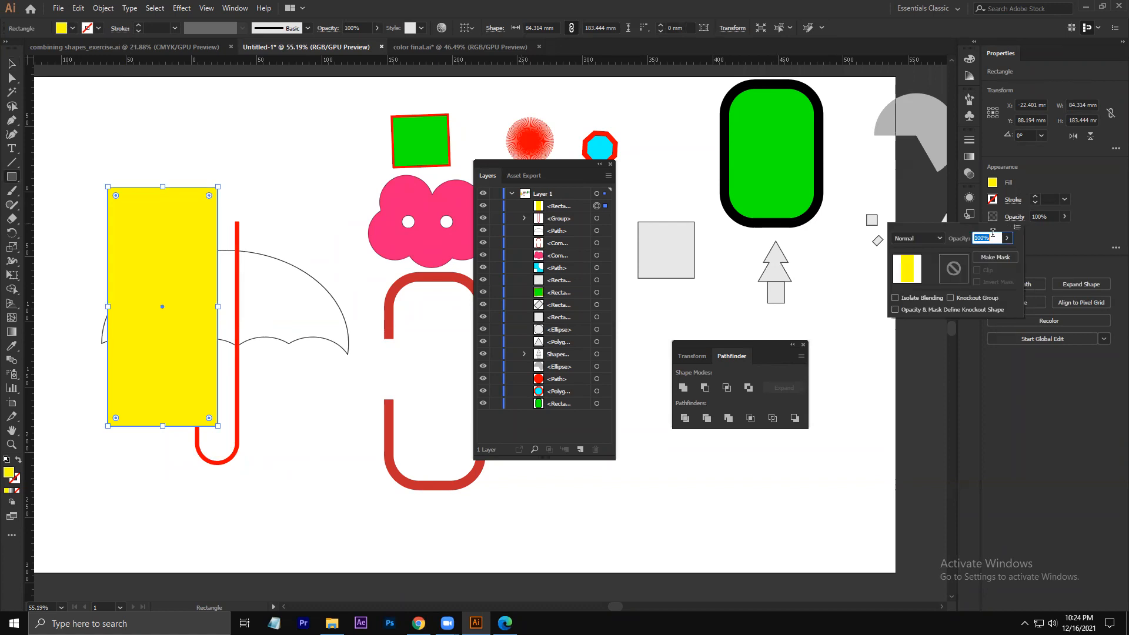
pyautogui.moveTo(1002, 254); pyautogui.dragTo(975, 254)
pyautogui.click(7, 63)
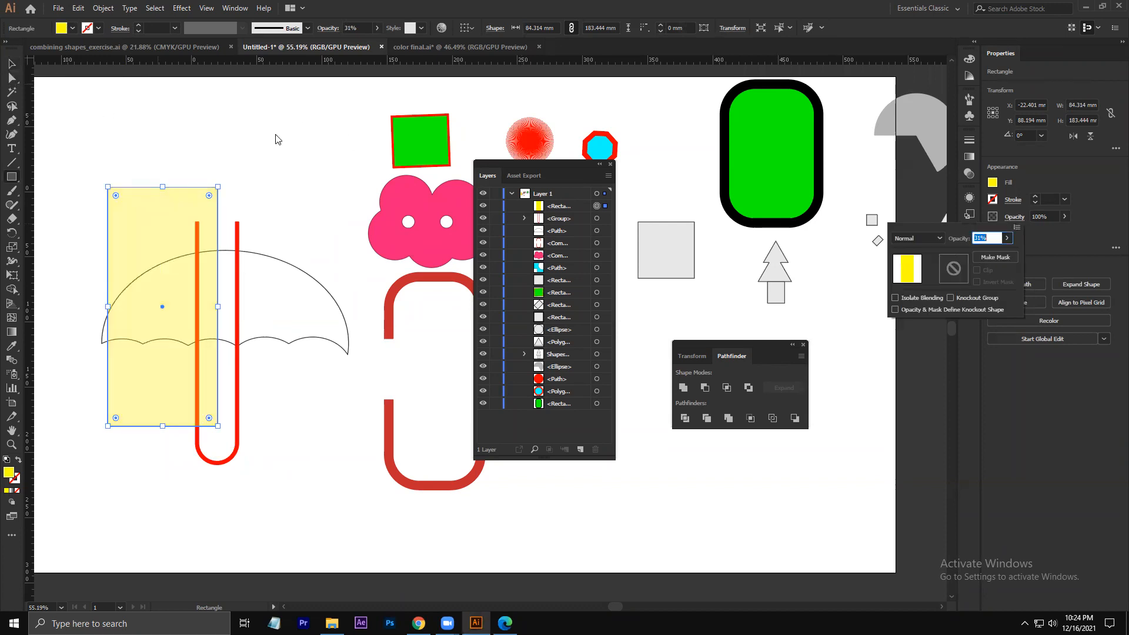
pyautogui.click(276, 135)
# - Shift the translucent yellow rectangle slightly up and to the right over the handle's left arm
pyautogui.click(14, 65)
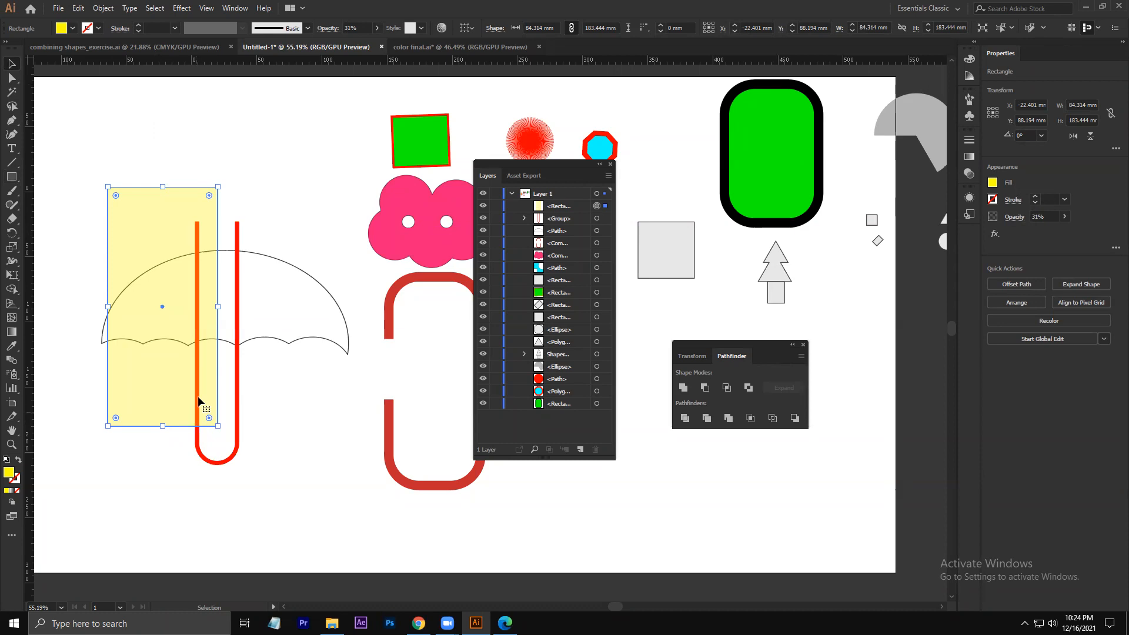
pyautogui.moveTo(166, 390); pyautogui.dragTo(173, 383)
pyautogui.click(275, 401)
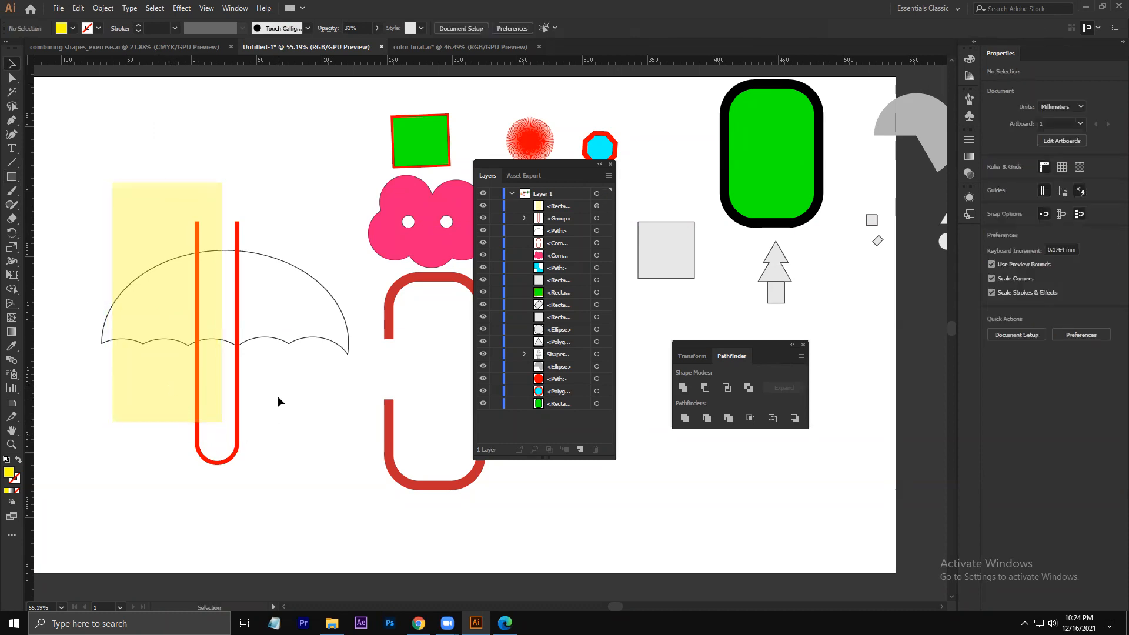
# - Select the yellow rectangle and handle and remove the rectangle with the covered left arm using Shape Builder, leaving a J-shaped handle
pyautogui.moveTo(284, 383); pyautogui.dragTo(149, 433)
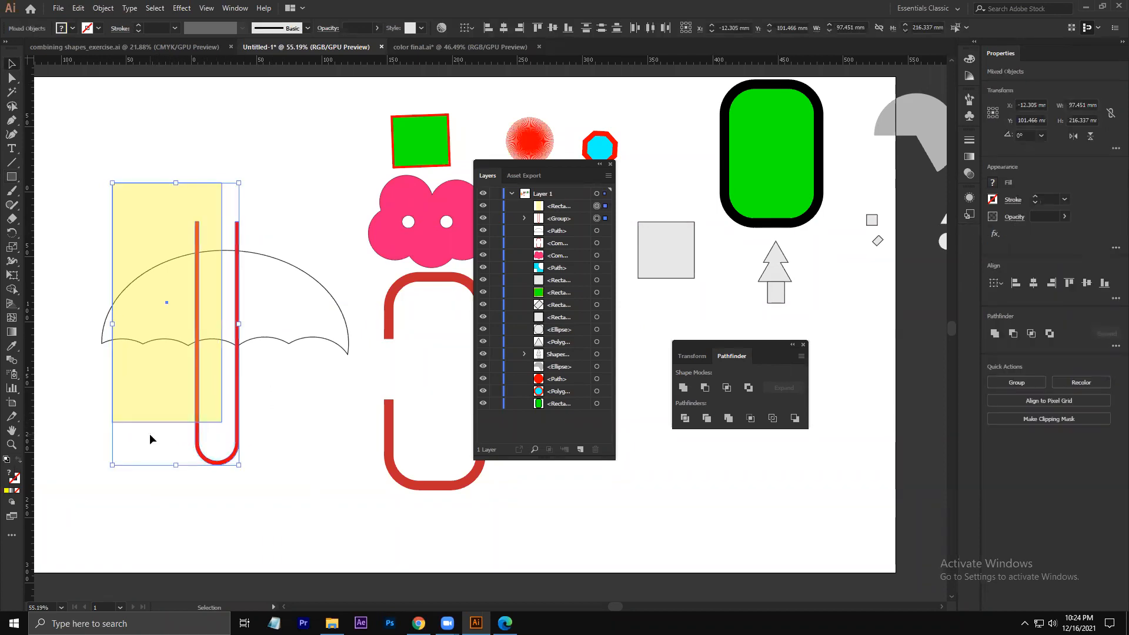
pyautogui.hotkey('shift', 'm')
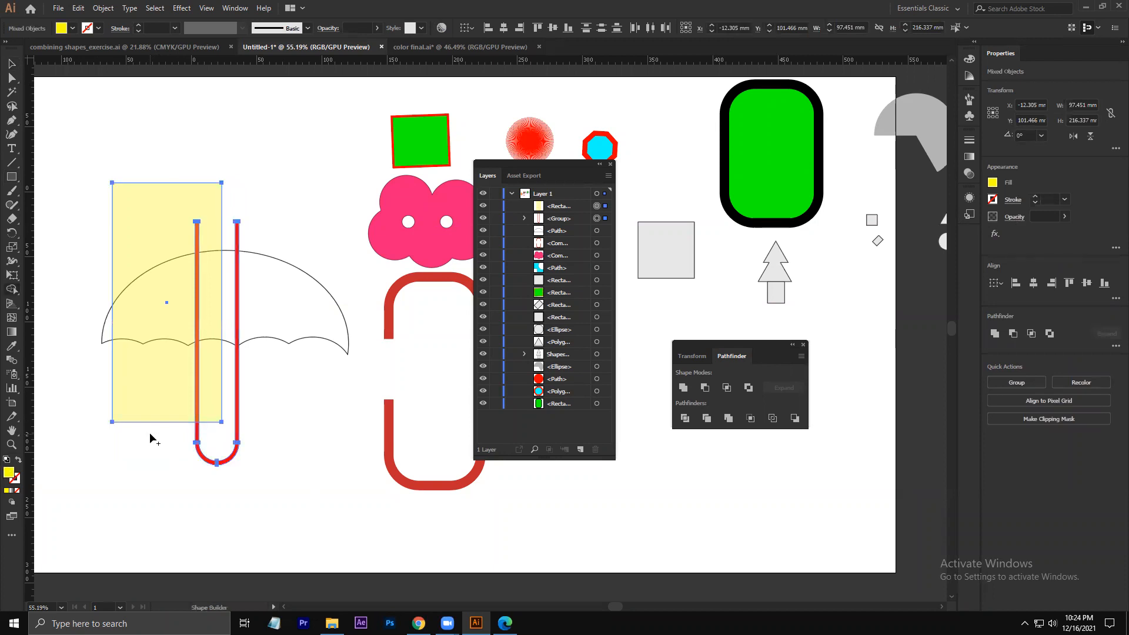
pyautogui.moveTo(152, 432); pyautogui.dragTo(209, 402)
pyautogui.press('v')
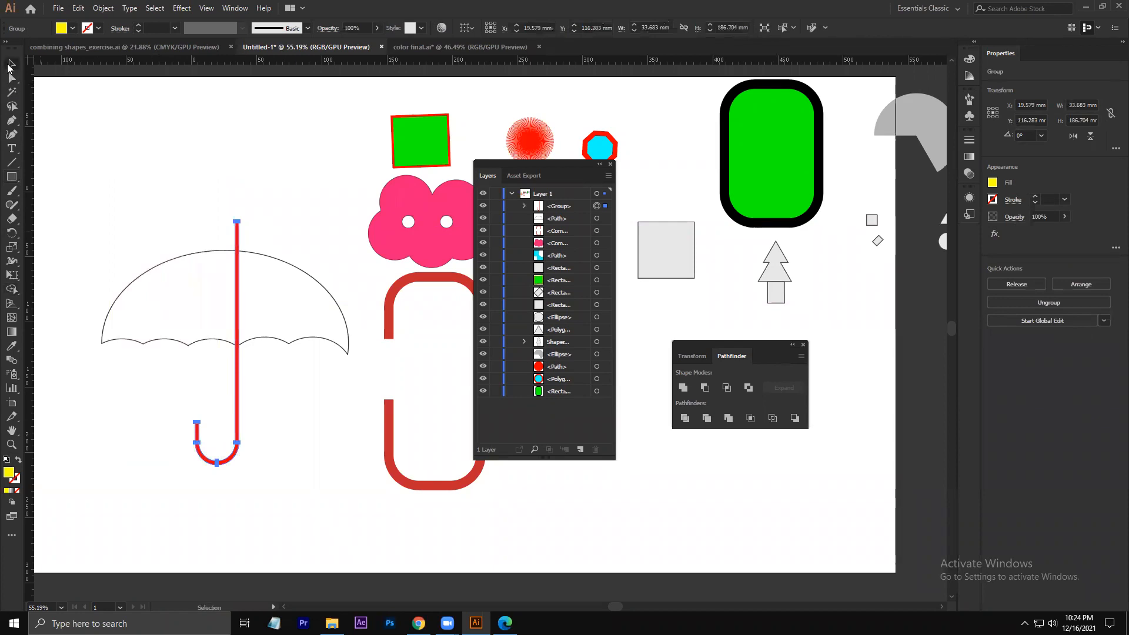
# - Nudge the red J-shaped handle left until its shaft lines up with the peak of the umbrella canopy
pyautogui.click(117, 140)
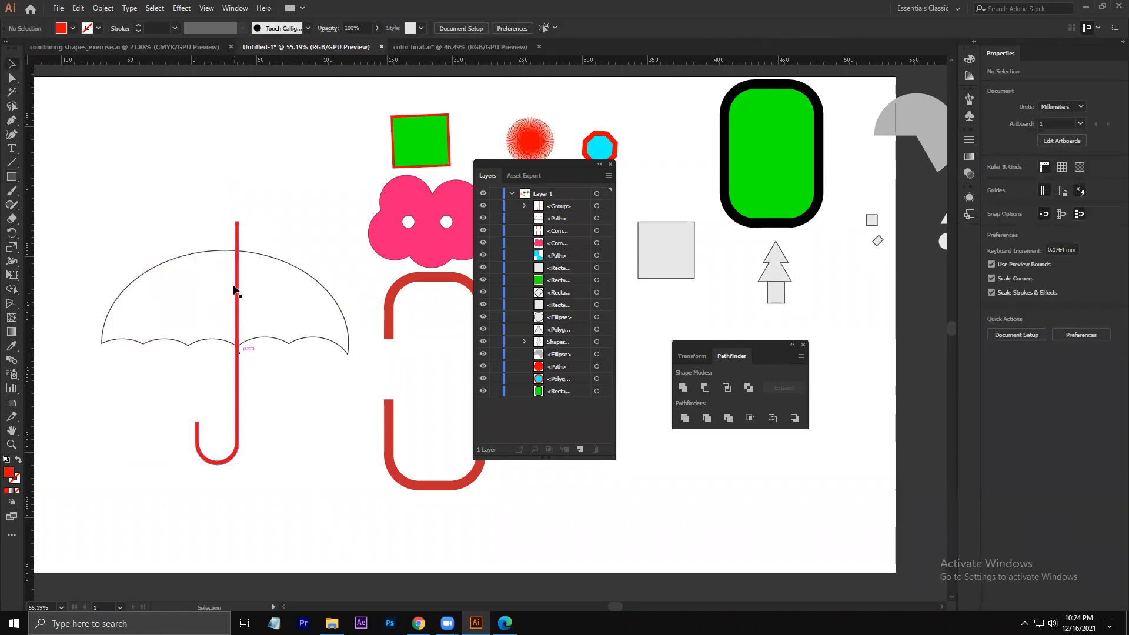
pyautogui.click(236, 234)
pyautogui.press('Left')
pyautogui.press('Left')
pyautogui.press('Left')
pyautogui.press('Left')
pyautogui.press('Left')
pyautogui.press('Left')
pyautogui.press('Left')
pyautogui.press('Left')
pyautogui.press('Left')
pyautogui.press('Left')
pyautogui.press('Left')
pyautogui.press('Left')
pyautogui.press('Left')
pyautogui.press('Left')
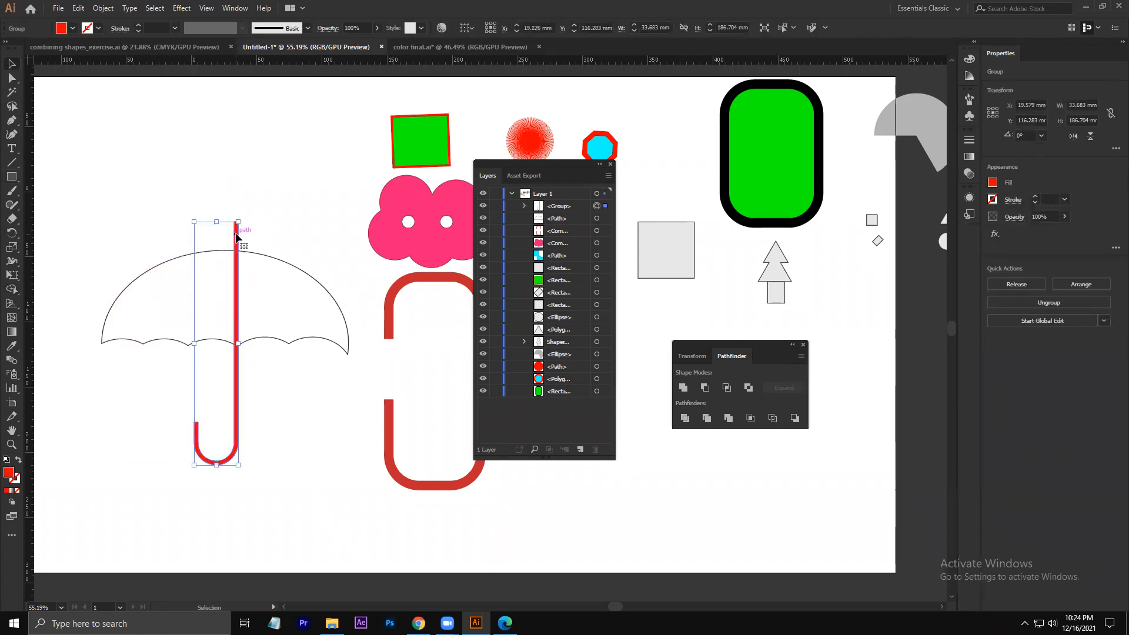
pyautogui.press('Left')
pyautogui.press('Left')
pyautogui.press('Left')
pyautogui.press('Left')
pyautogui.press('Left')
pyautogui.press('Left')
pyautogui.press('Left')
pyautogui.press('Left')
pyautogui.press('Left')
pyautogui.press('Left')
pyautogui.press('Left')
pyautogui.press('Left')
pyautogui.click(252, 211)
# - Fill the umbrella canopy with bright green
pyautogui.click(281, 288)
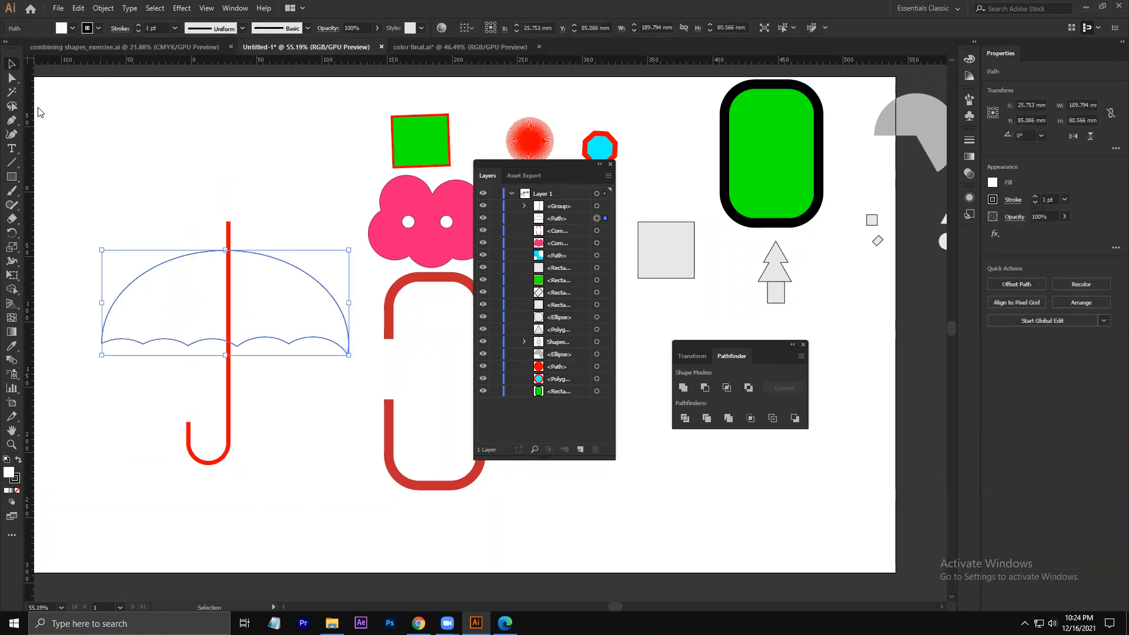
pyautogui.click(72, 28)
pyautogui.click(61, 51)
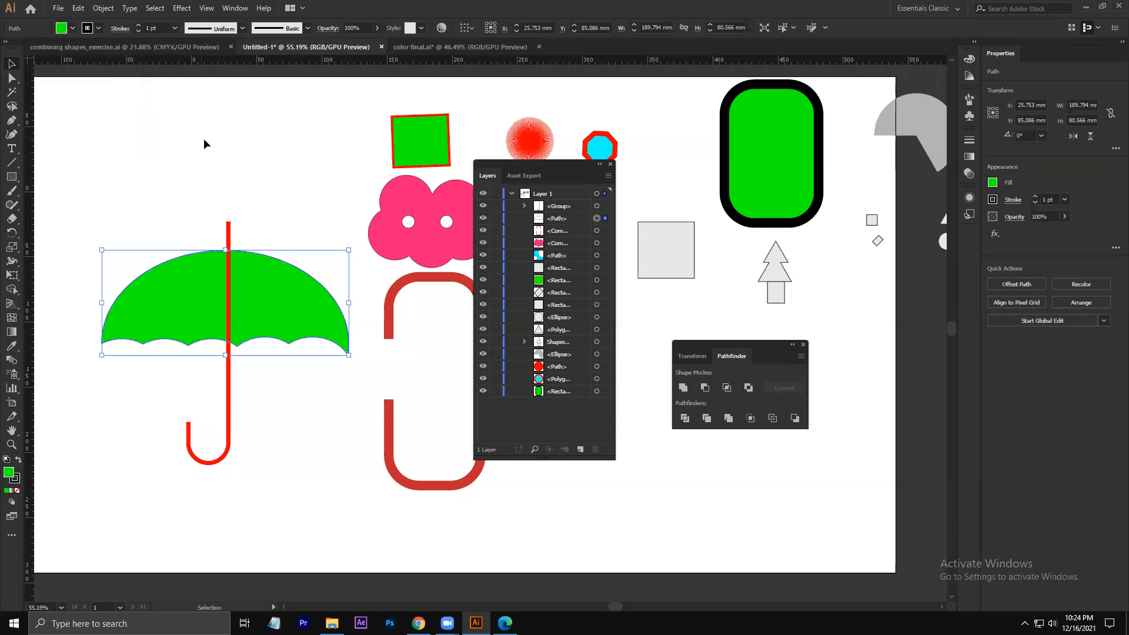
pyautogui.click(238, 437)
# - Reorder the layer objects so the handle group sits directly beneath the green canopy path
pyautogui.click(251, 282)
pyautogui.click(268, 414)
pyautogui.click(258, 298)
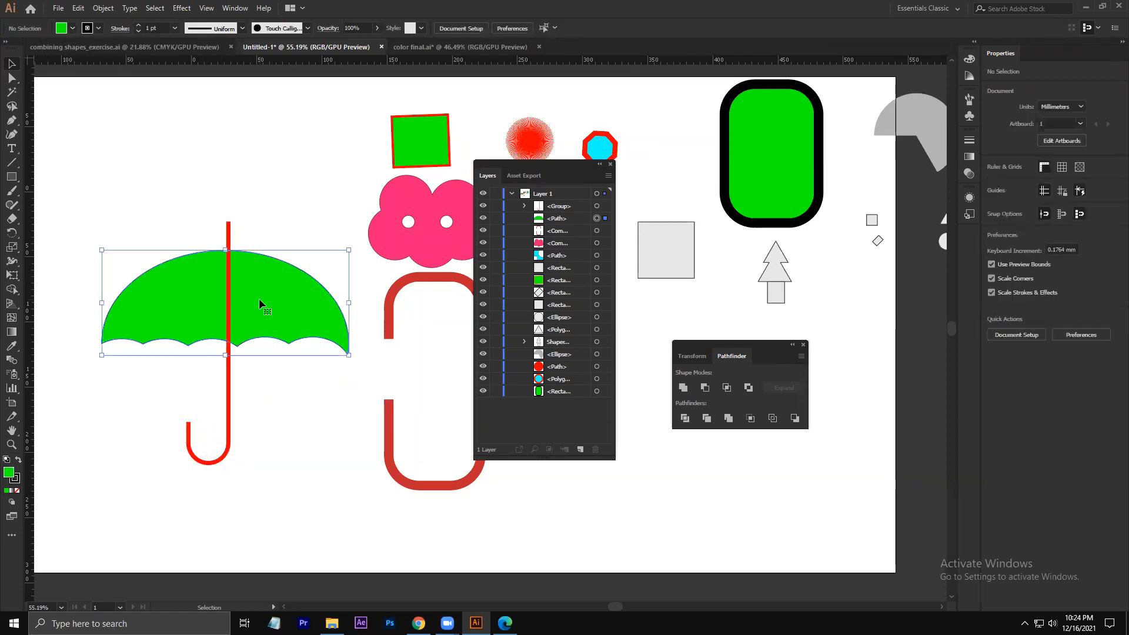
pyautogui.click(560, 206)
pyautogui.moveTo(560, 207); pyautogui.dragTo(559, 225)
pyautogui.click(264, 171)
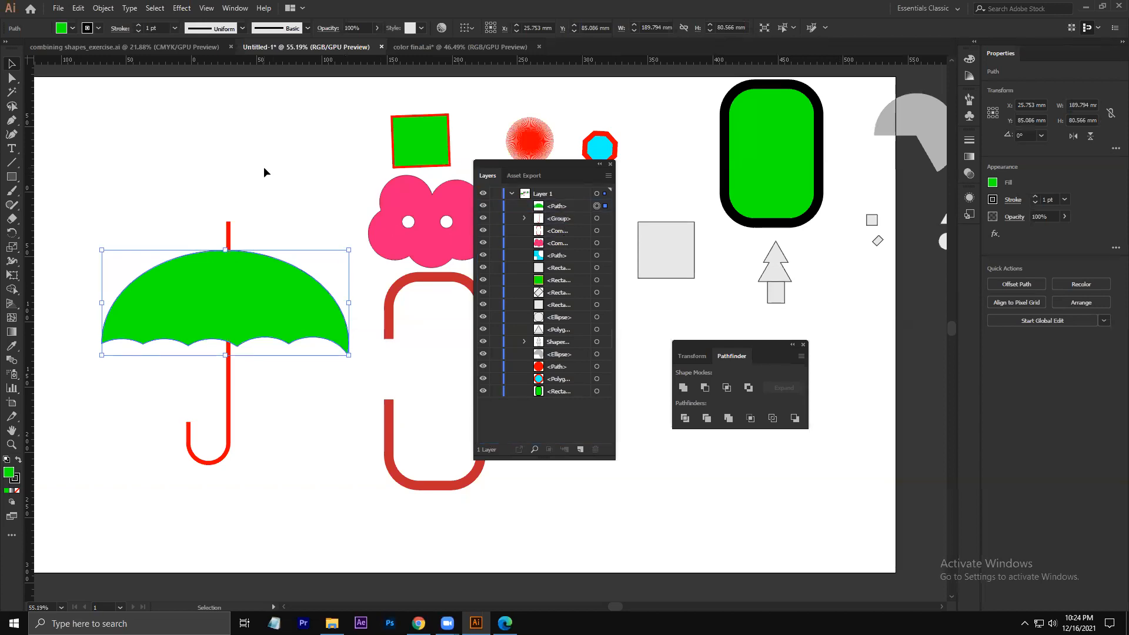
pyautogui.click(228, 229)
pyautogui.click(297, 404)
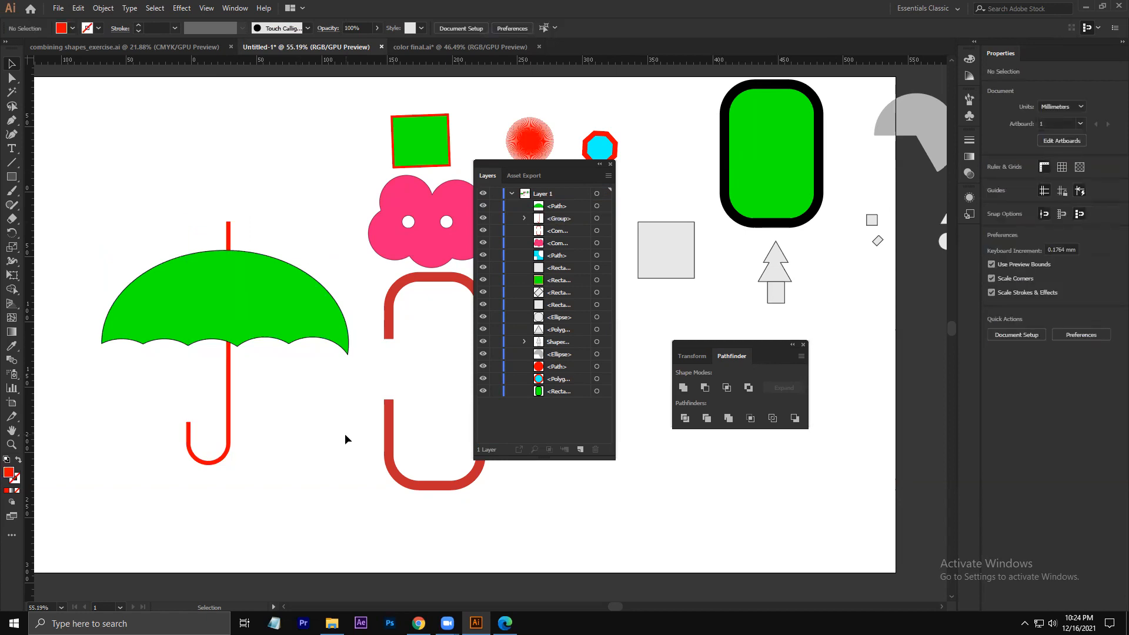
# - Select the canopy and handle together, shift them upward, and rotate the umbrella about 48° clockwise
pyautogui.moveTo(56, 210); pyautogui.dragTo(334, 446)
pyautogui.moveTo(262, 340); pyautogui.dragTo(217, 291)
pyautogui.moveTo(311, 167); pyautogui.dragTo(326, 287)
pyautogui.moveTo(231, 248); pyautogui.dragTo(256, 227)
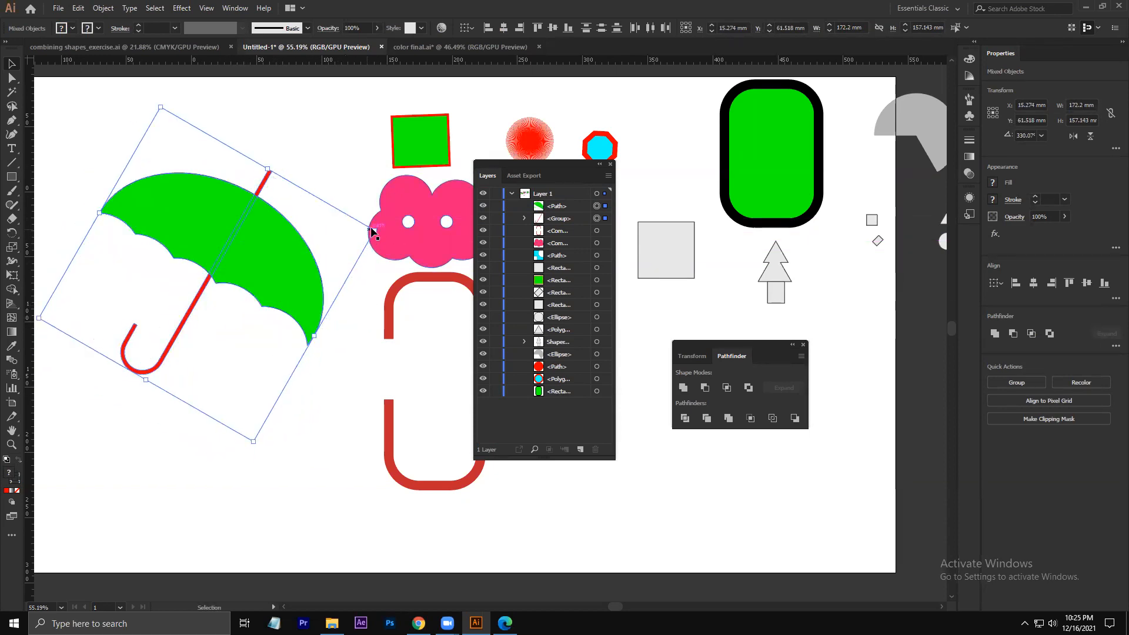
pyautogui.moveTo(162, 103); pyautogui.dragTo(215, 130)
pyautogui.click(323, 408)
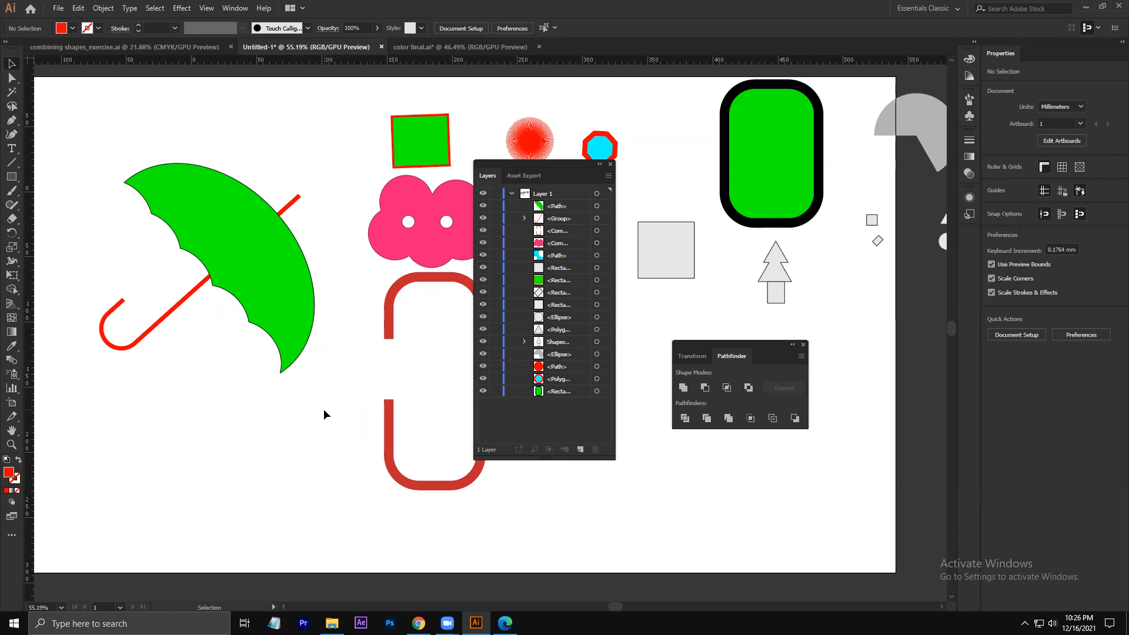
# - Select the tilted umbrella's canopy and handle together
pyautogui.moveTo(90, 114); pyautogui.dragTo(341, 411)
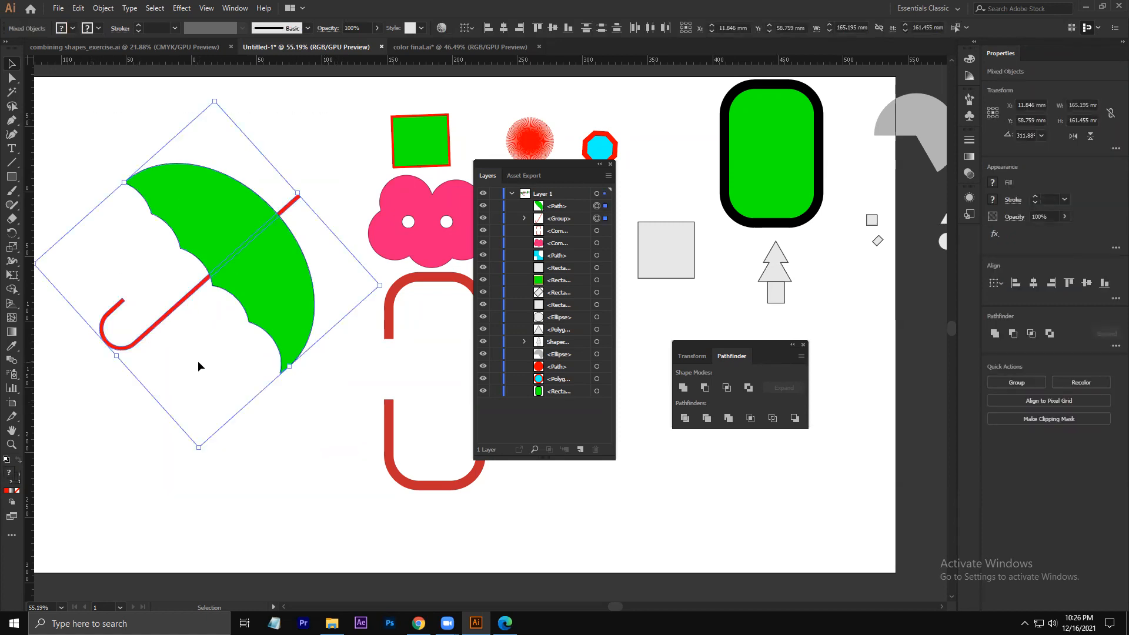
pyautogui.click(323, 451)
pyautogui.click(264, 312)
pyautogui.click(243, 402)
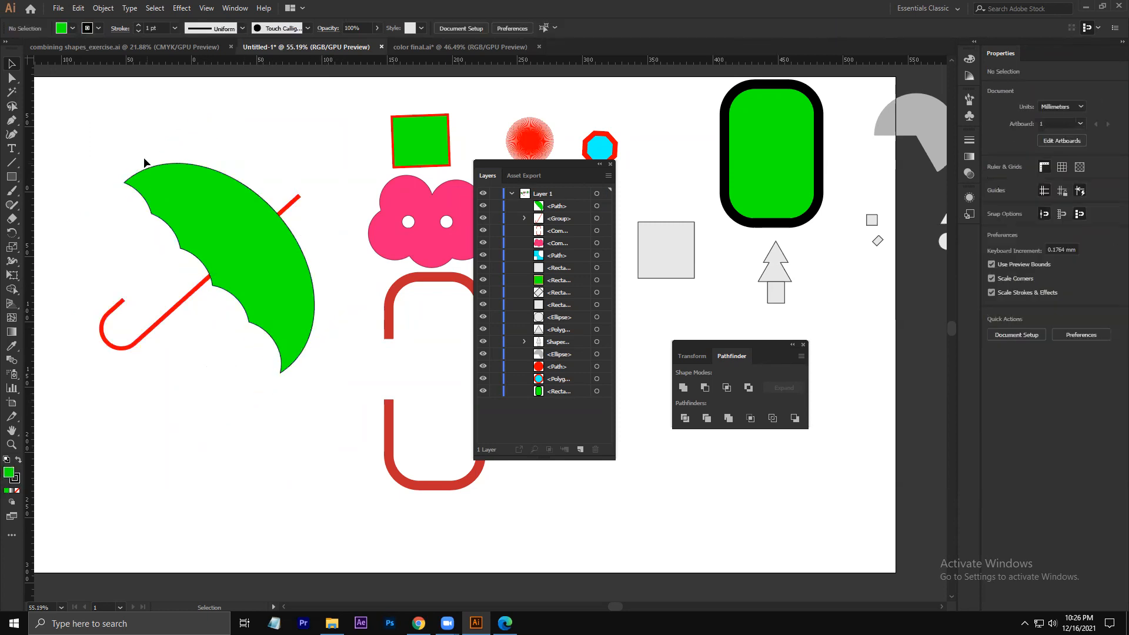
pyautogui.moveTo(111, 132); pyautogui.dragTo(320, 404)
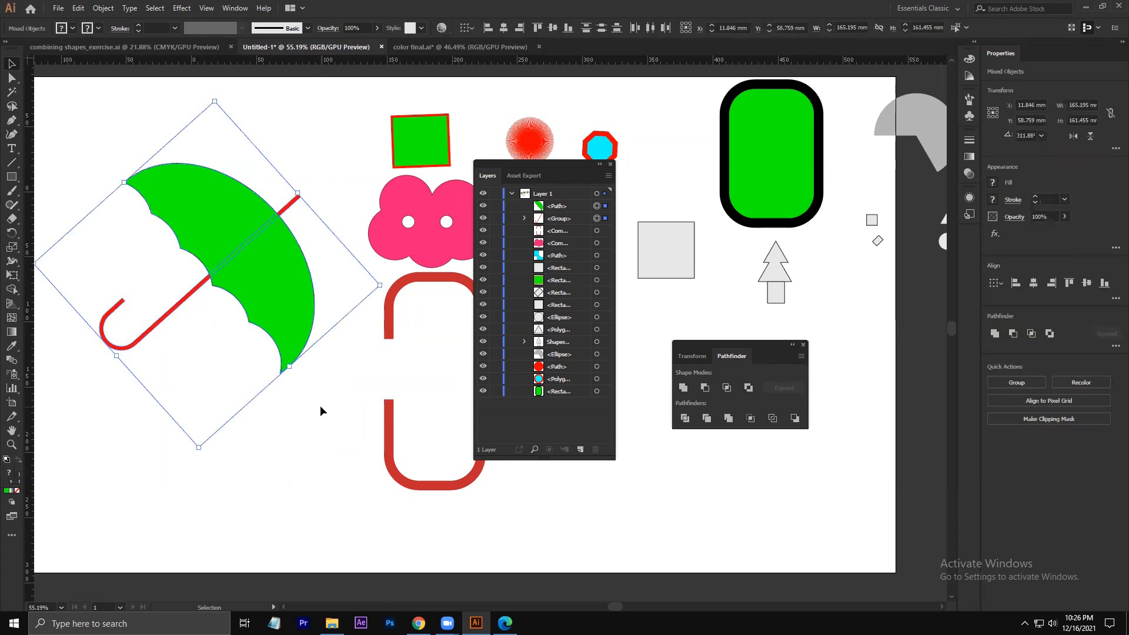